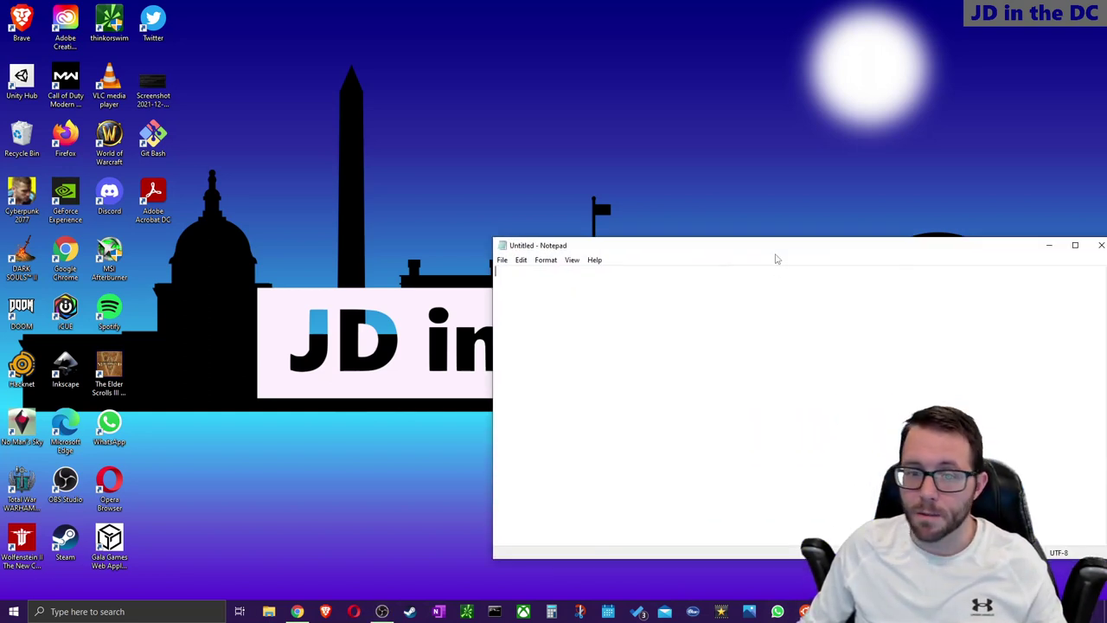
# Step: Write a blank note with "9, 9" on the first line and "Lending borrowing Looping" on the second
pyautogui.write('9, ')
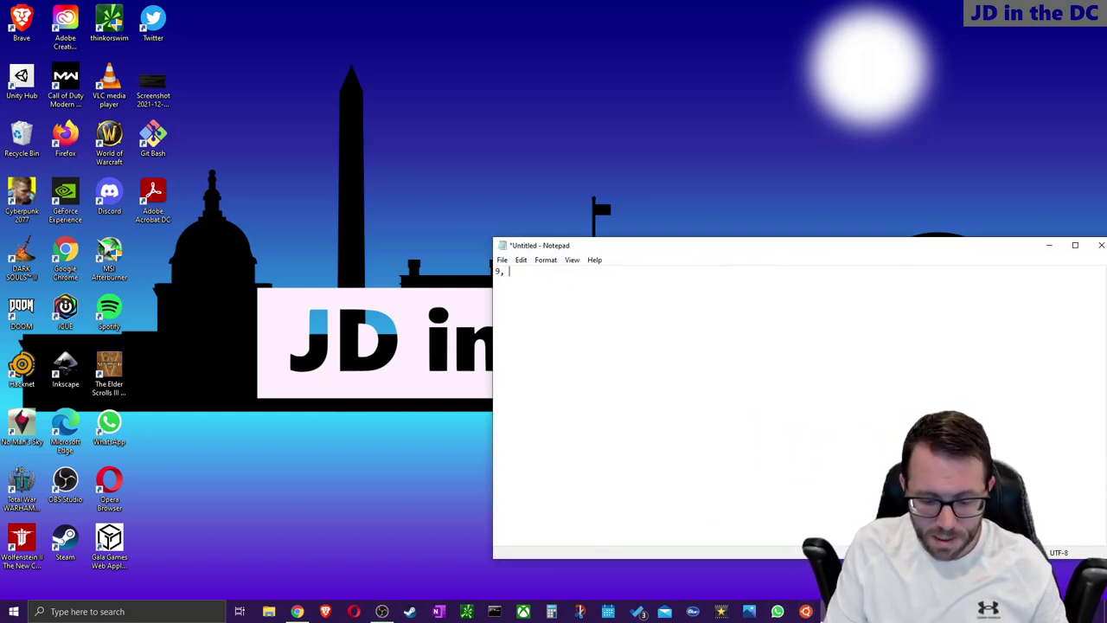
pyautogui.write('9')
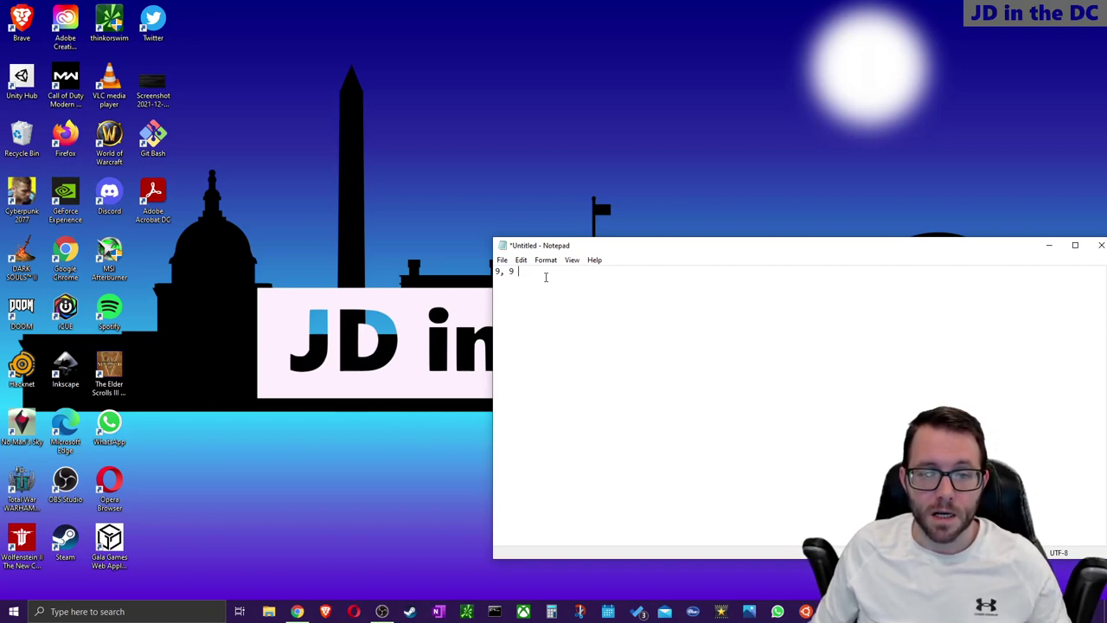
pyautogui.write('Le')
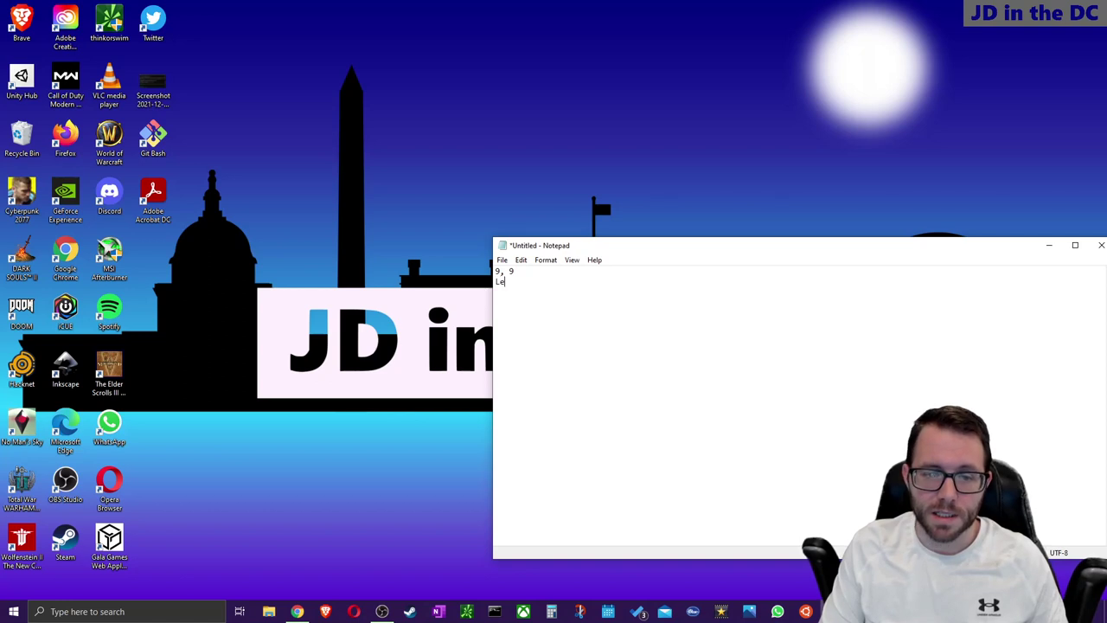
pyautogui.write('nding')
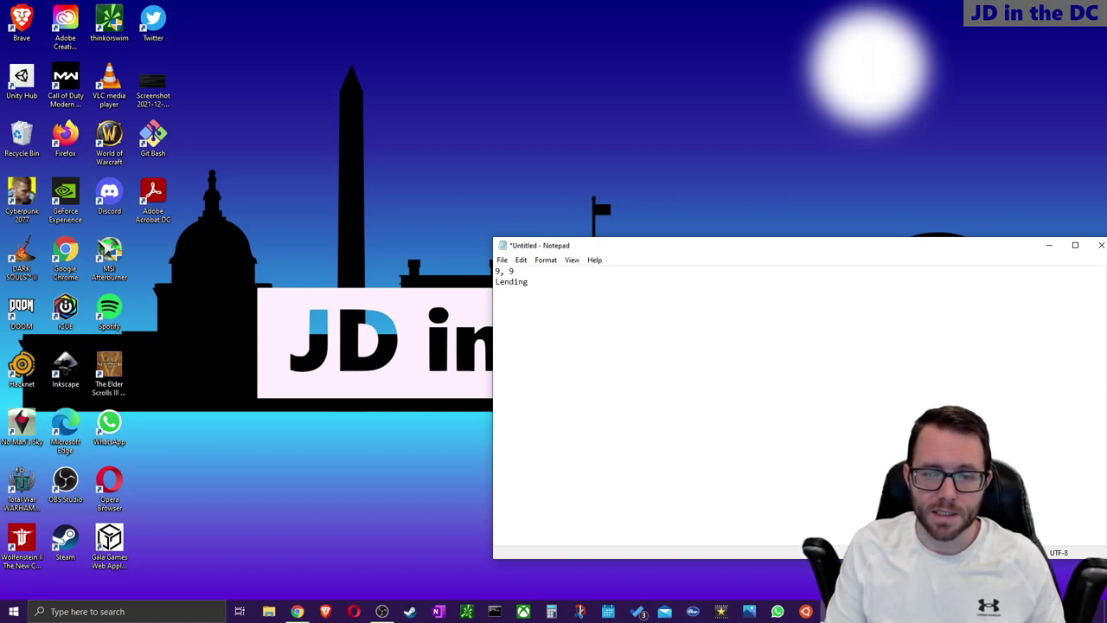
pyautogui.write(' borrowing')
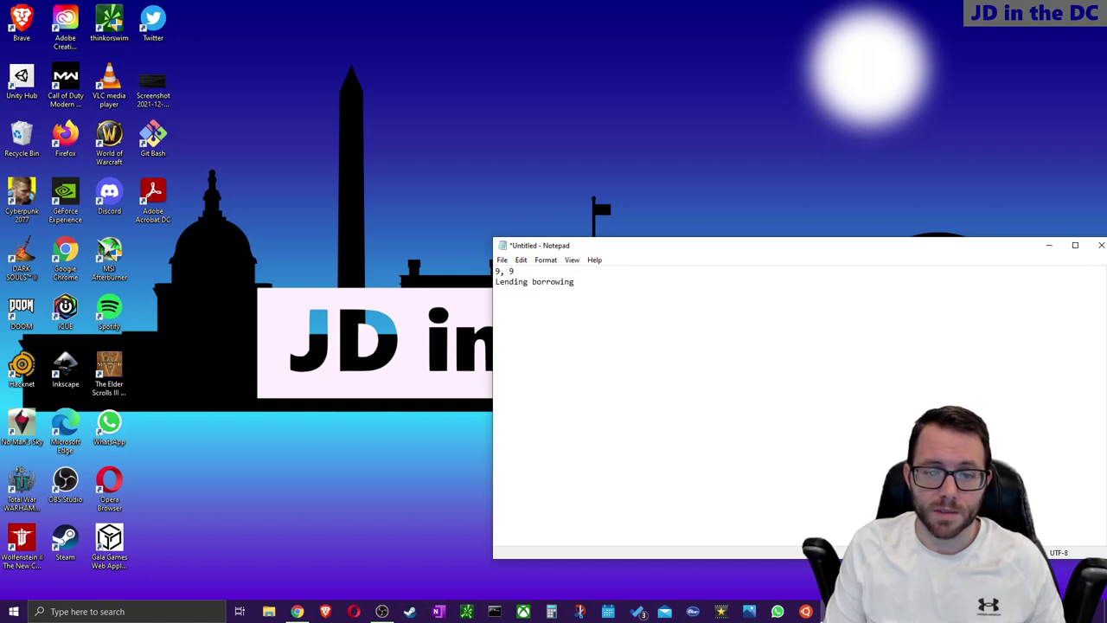
pyautogui.write(' Looping')
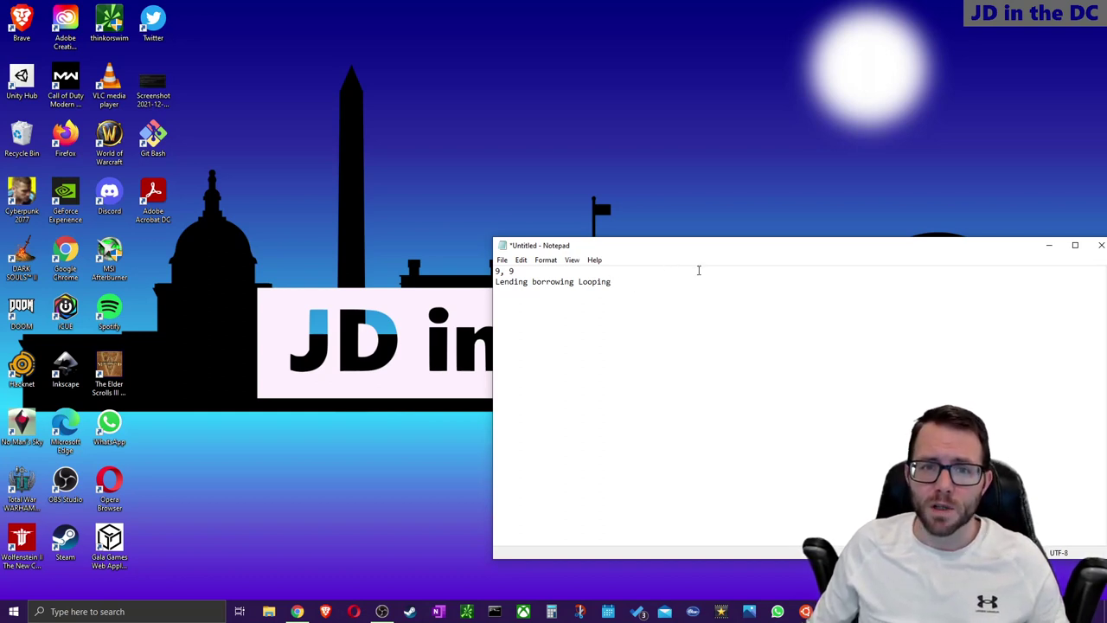
# Step: Move the note window toward the middle of the desktop and clear all of its text
pyautogui.moveTo(717, 247); pyautogui.dragTo(460, 223)
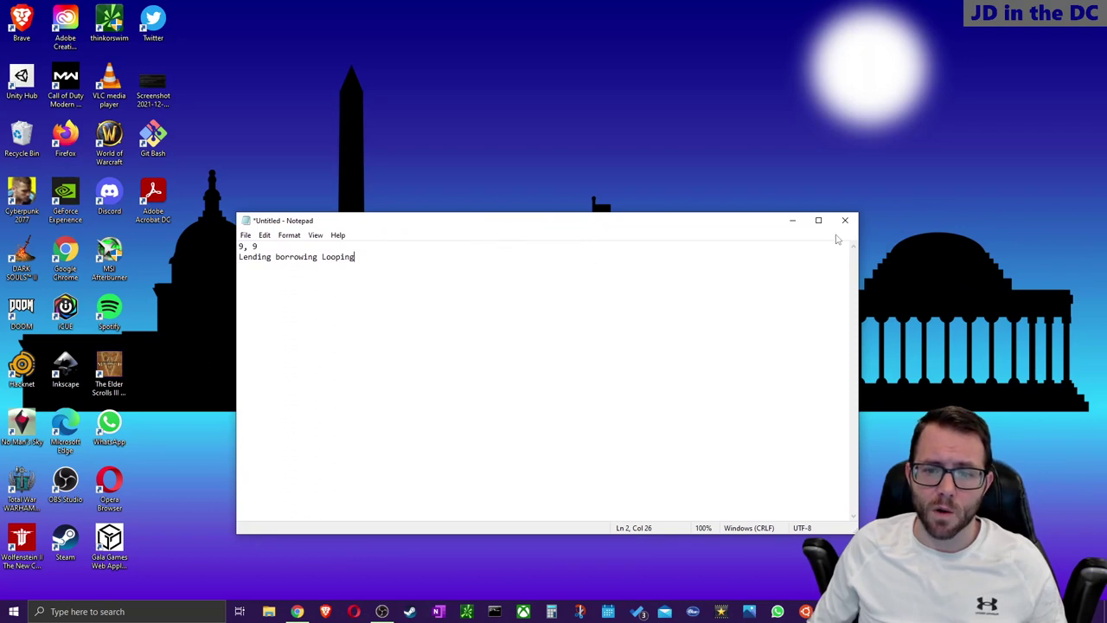
pyautogui.hotkey('ctrl', 'a')
pyautogui.press('BackSpace')
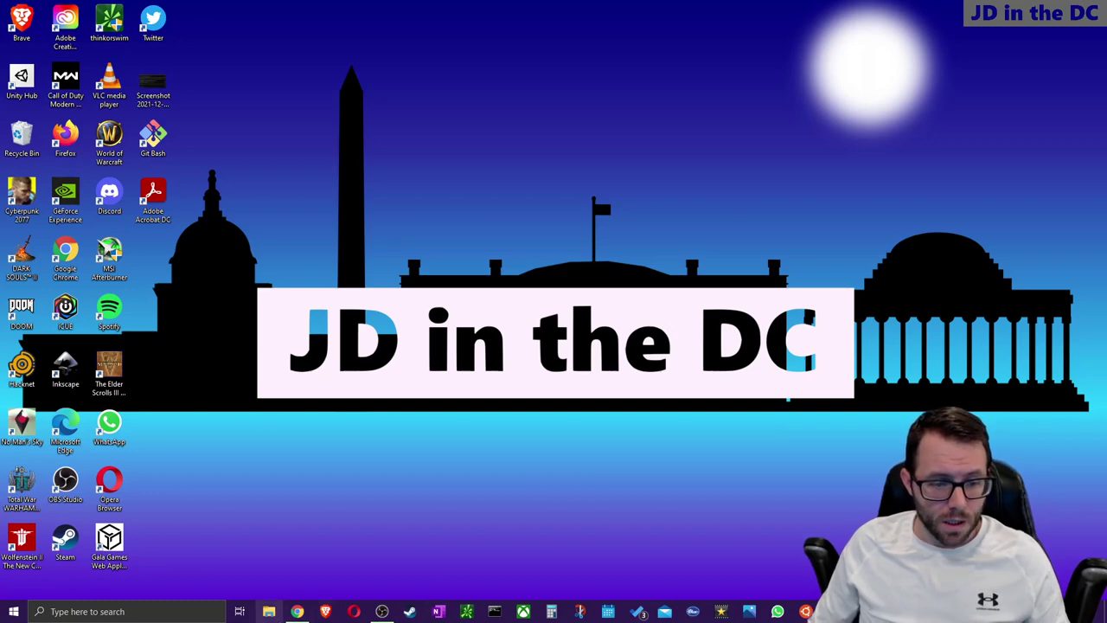
# Step: Switch to Chrome, maximize its window and examine the deposit and borrow rates on Trader Joe's Lend page
pyautogui.click(297, 611)
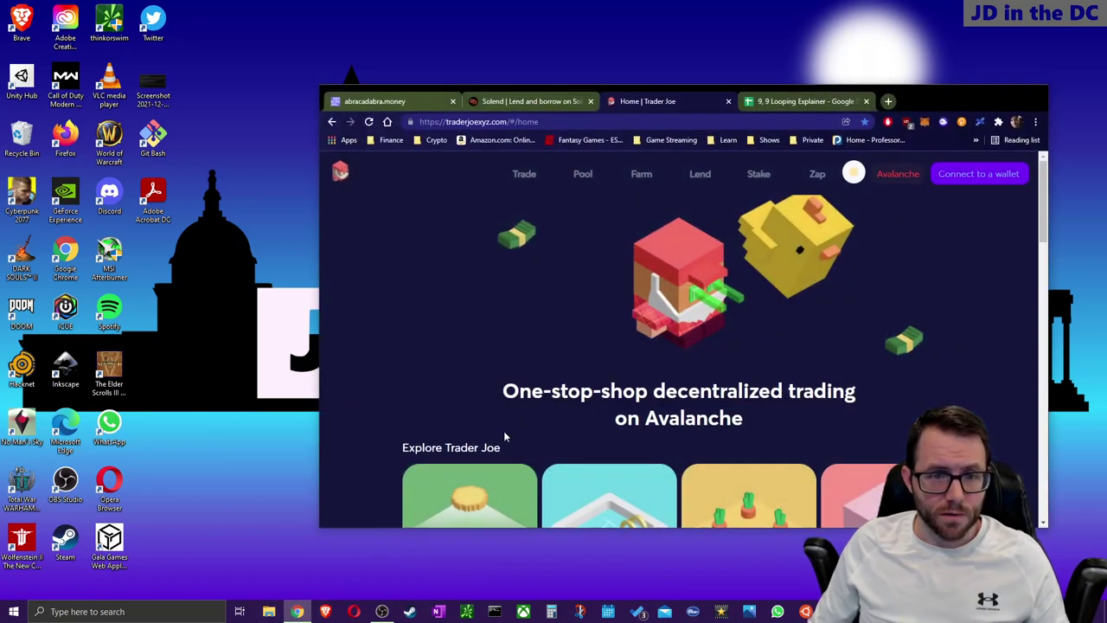
pyautogui.doubleClick(924, 103)
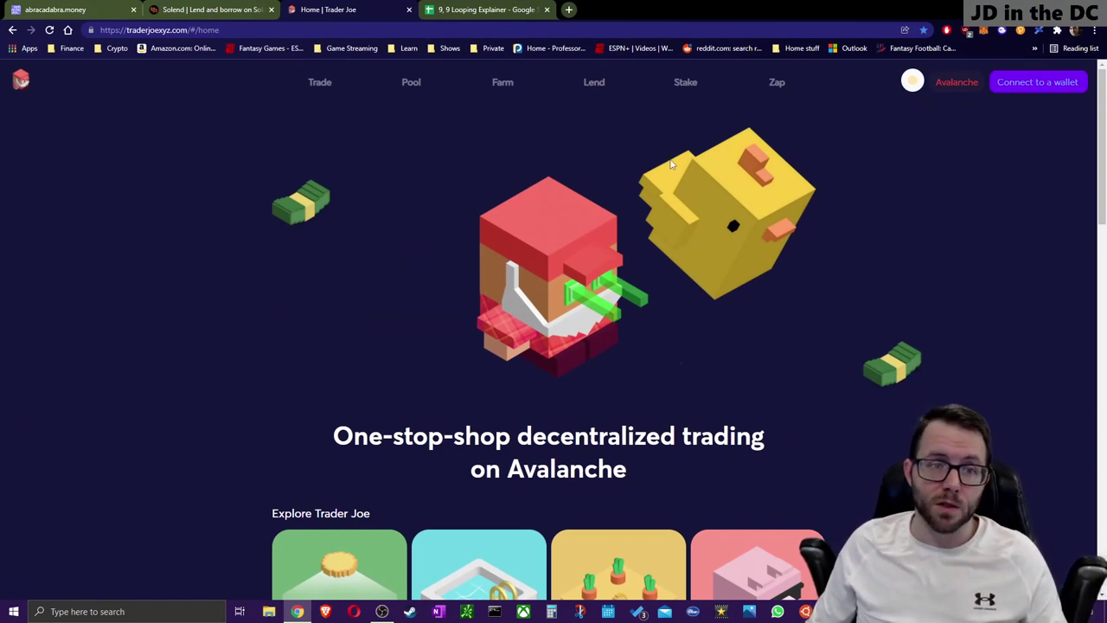
pyautogui.click(196, 29)
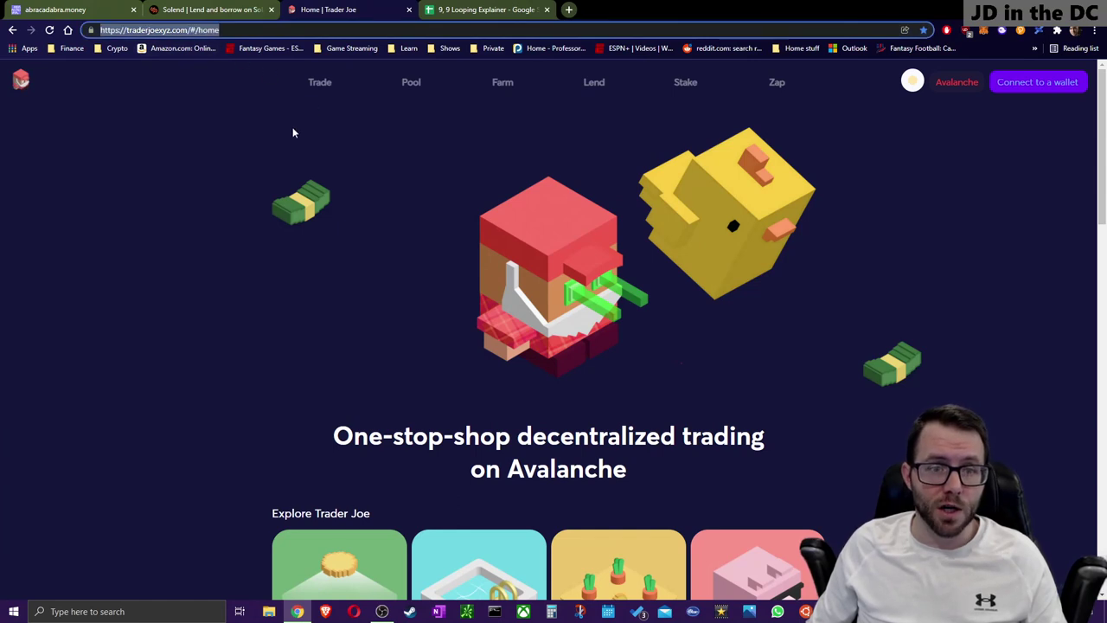
pyautogui.click(596, 89)
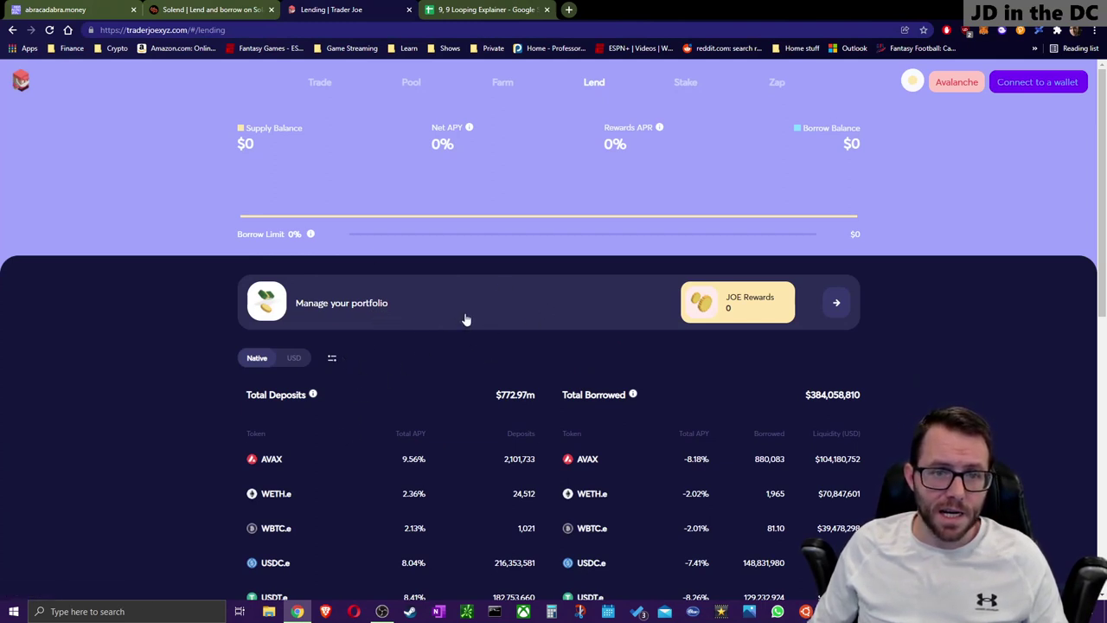
pyautogui.scroll(-1, 617, 437)
pyautogui.scroll(-2, 617, 435)
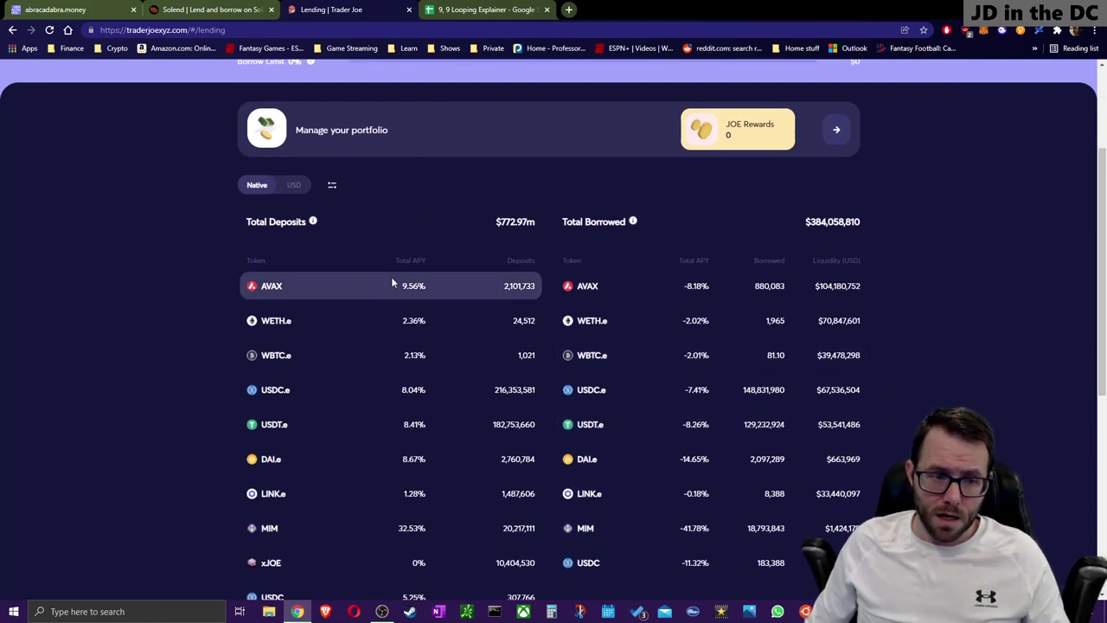
pyautogui.scroll(-2, 280, 276)
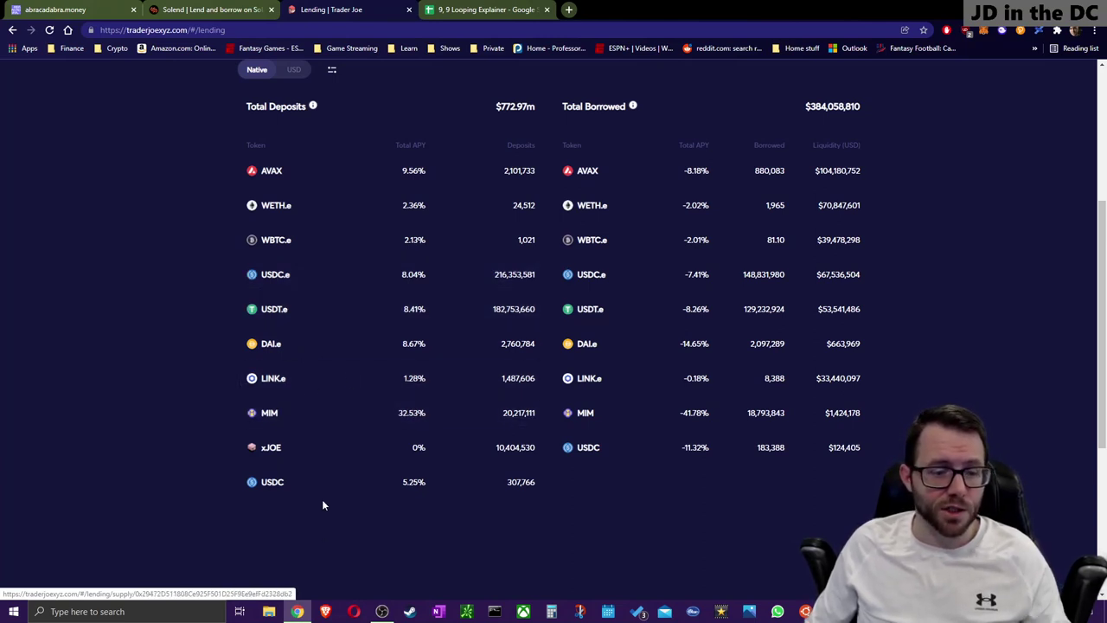
pyautogui.scroll(2, 381, 281)
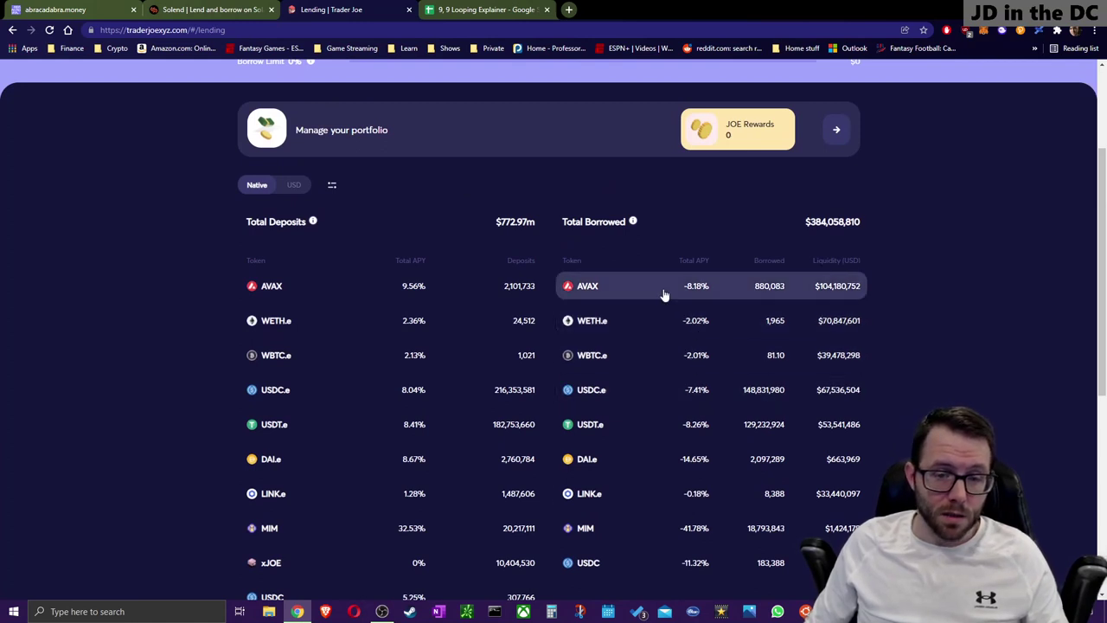
# Step: Open Solend's dashboard and examine the supply and borrow APY of its markets, including USDC
pyautogui.click(221, 8)
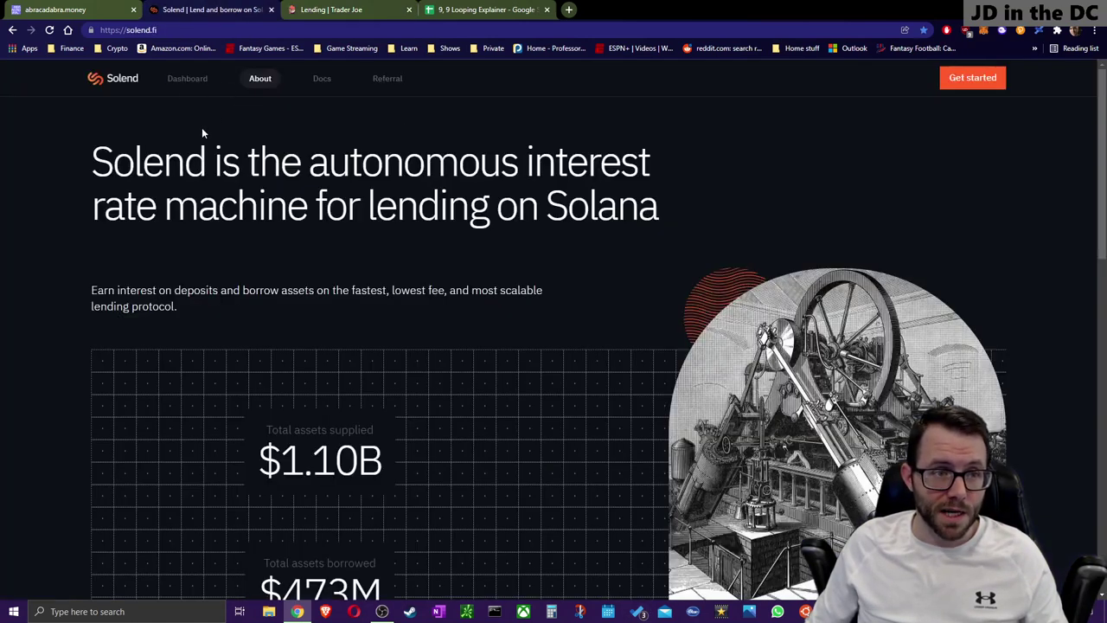
pyautogui.hotkey('ctrl', 'Tab')
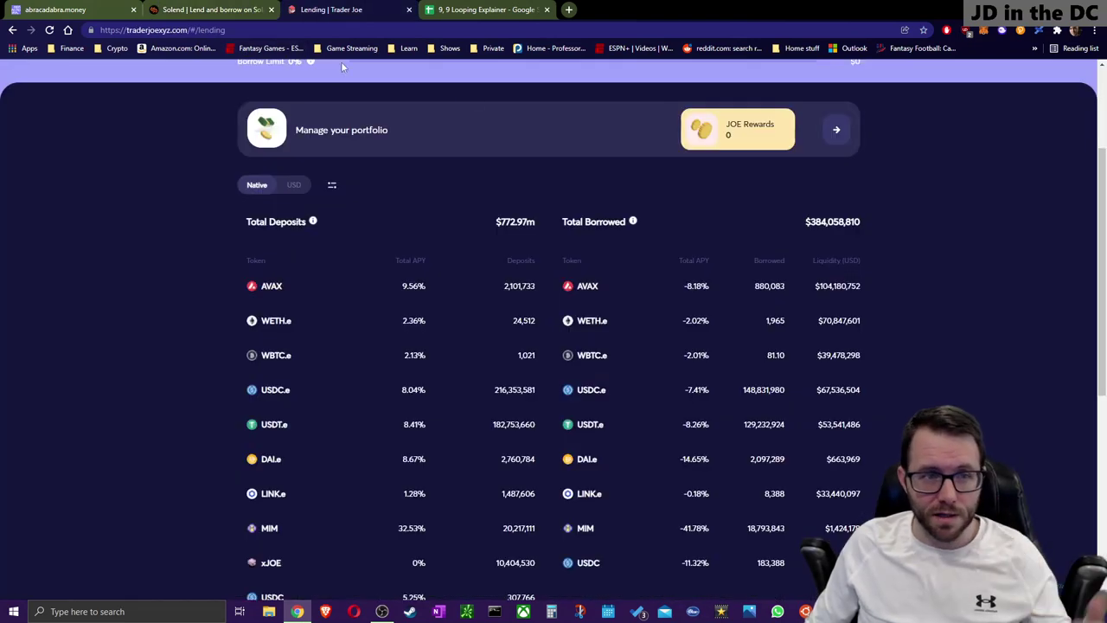
pyautogui.click(164, 8)
pyautogui.click(187, 78)
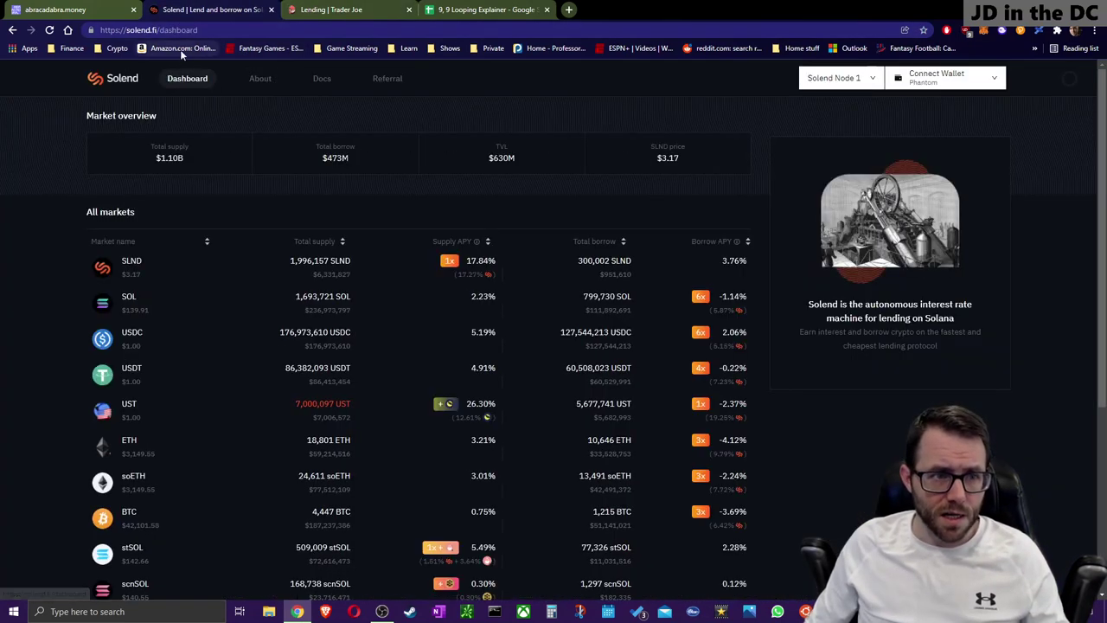
pyautogui.scroll(-1, 277, 292)
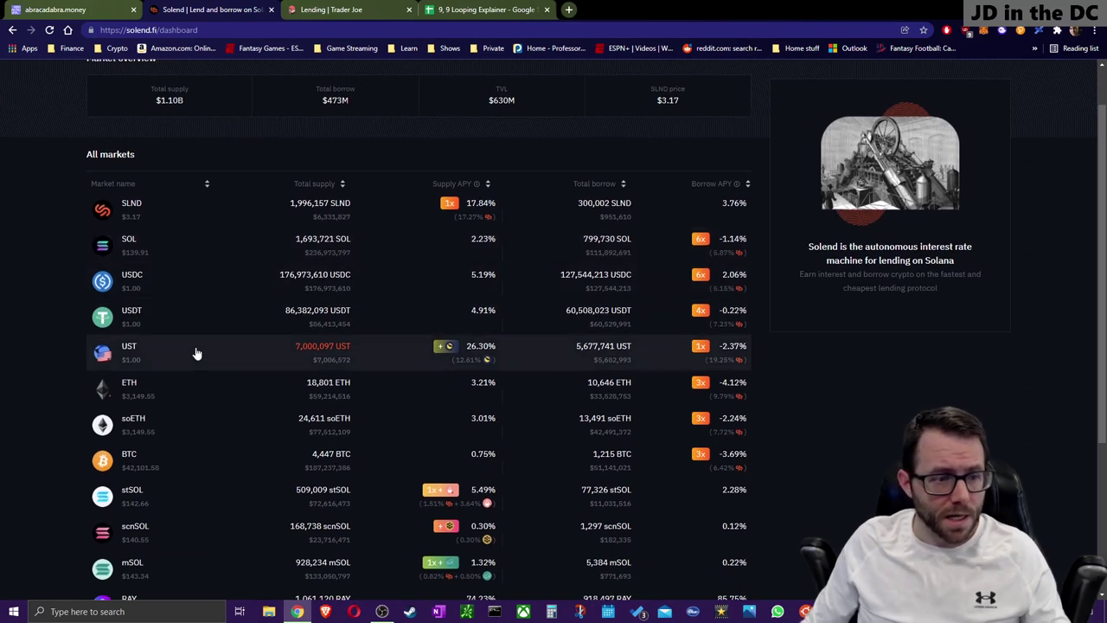
pyautogui.scroll(1, 321, 198)
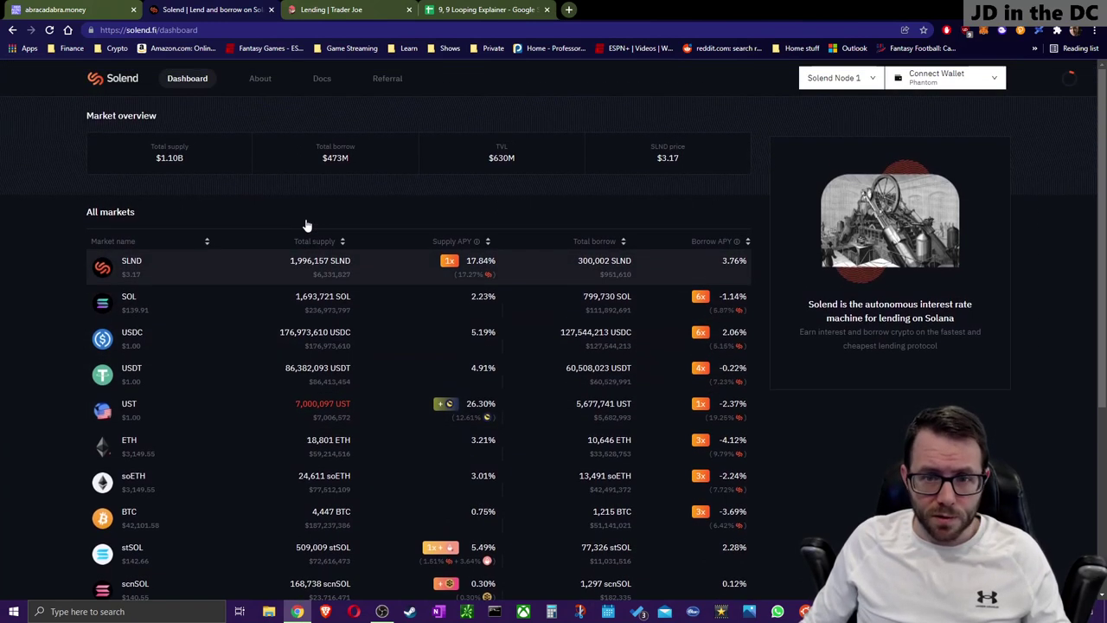
pyautogui.scroll(-1, 242, 282)
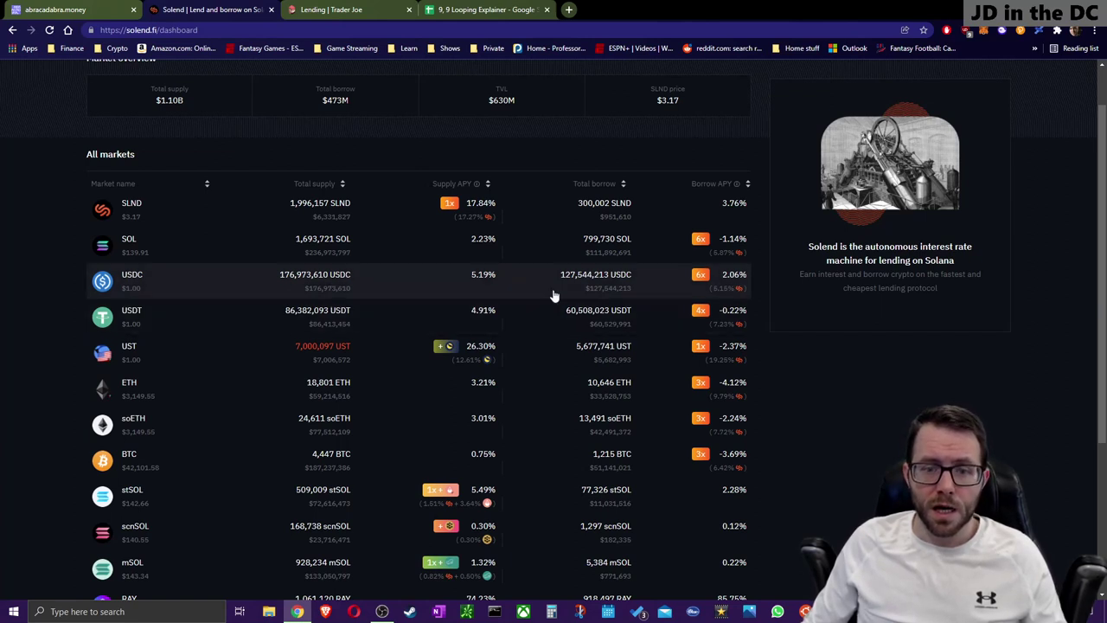
pyautogui.moveTo(742, 278)
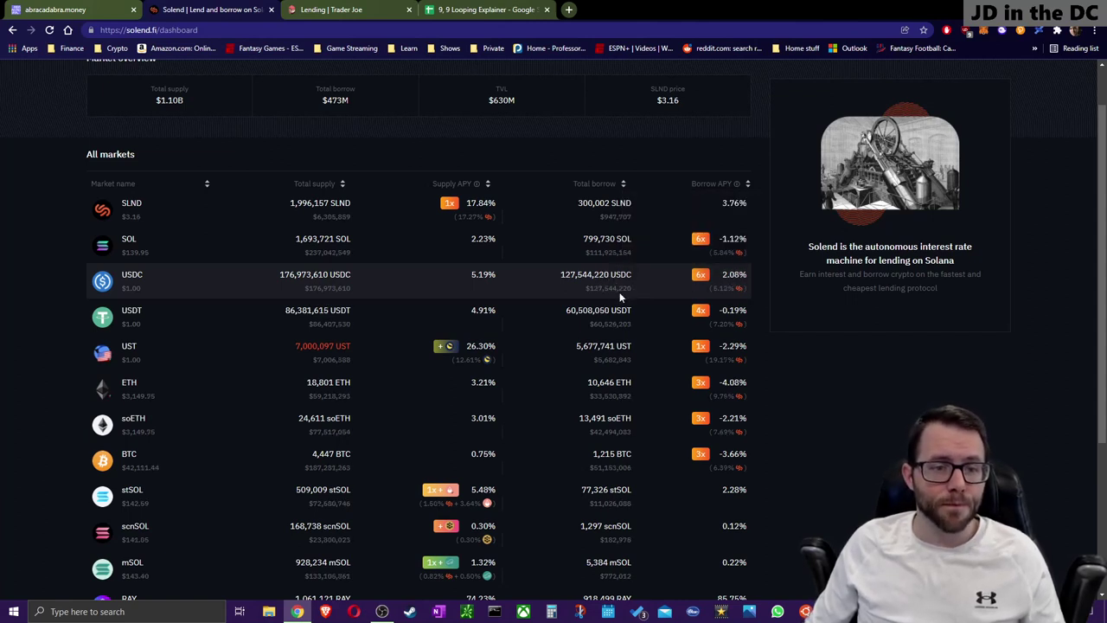
# Step: Go to the abracadabra.money site and view the selectable networks without changing the current one
pyautogui.click(70, 5)
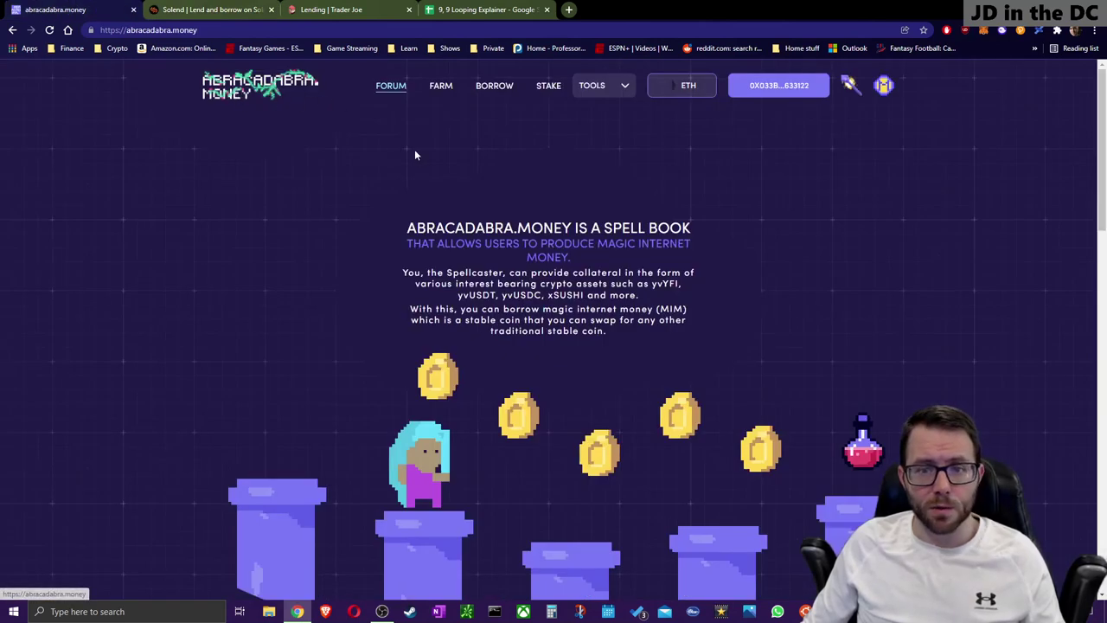
pyautogui.click(702, 91)
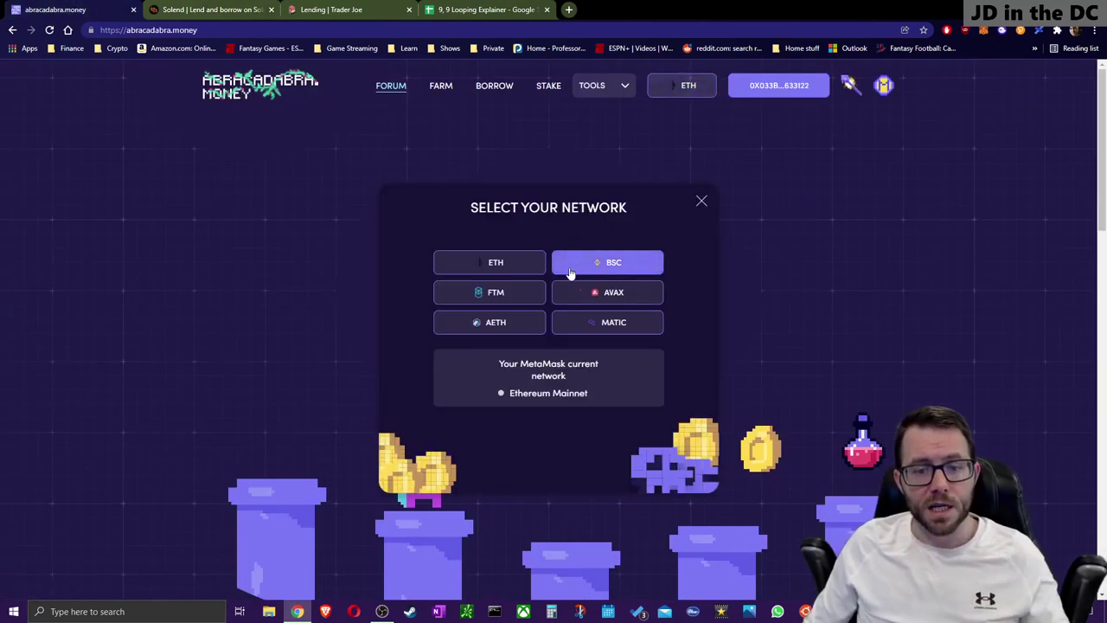
pyautogui.click(702, 201)
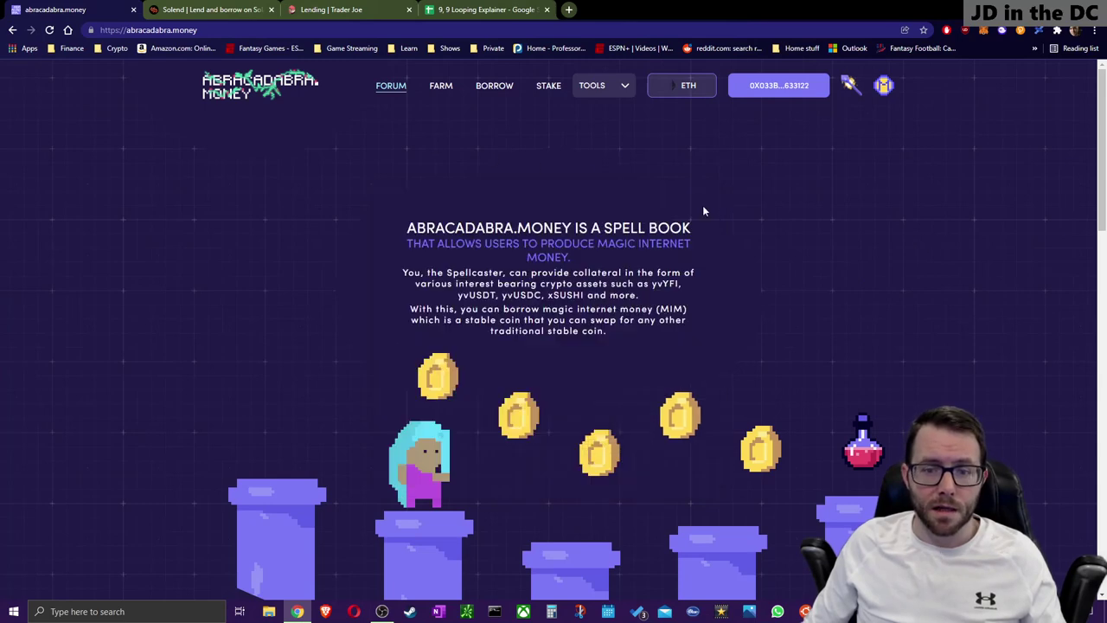
# Step: Examine the MIM availability, interest and liquidation fees in Abracadabra's borrow listings, and return to the Solend dashboard
pyautogui.click(495, 87)
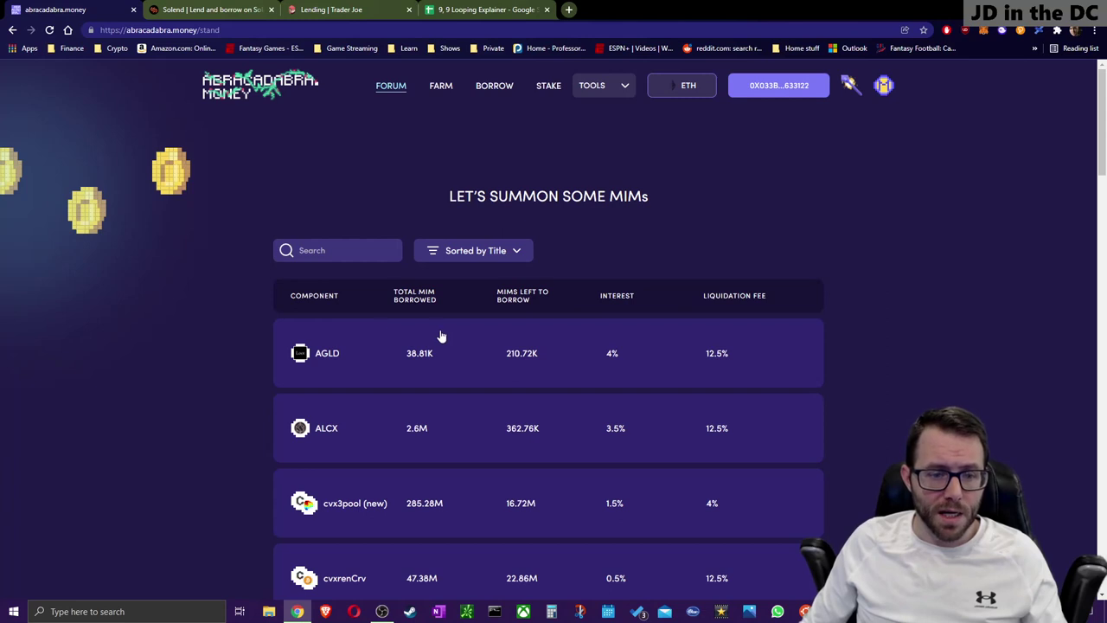
pyautogui.scroll(-2, 478, 341)
pyautogui.scroll(-2, 482, 343)
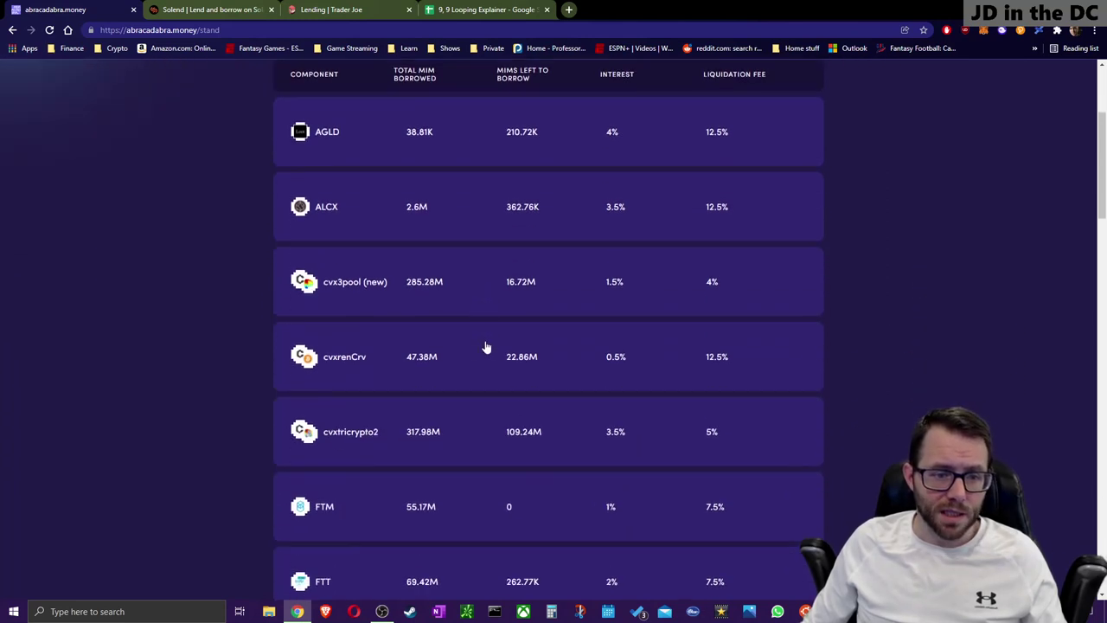
pyautogui.scroll(-4, 329, 352)
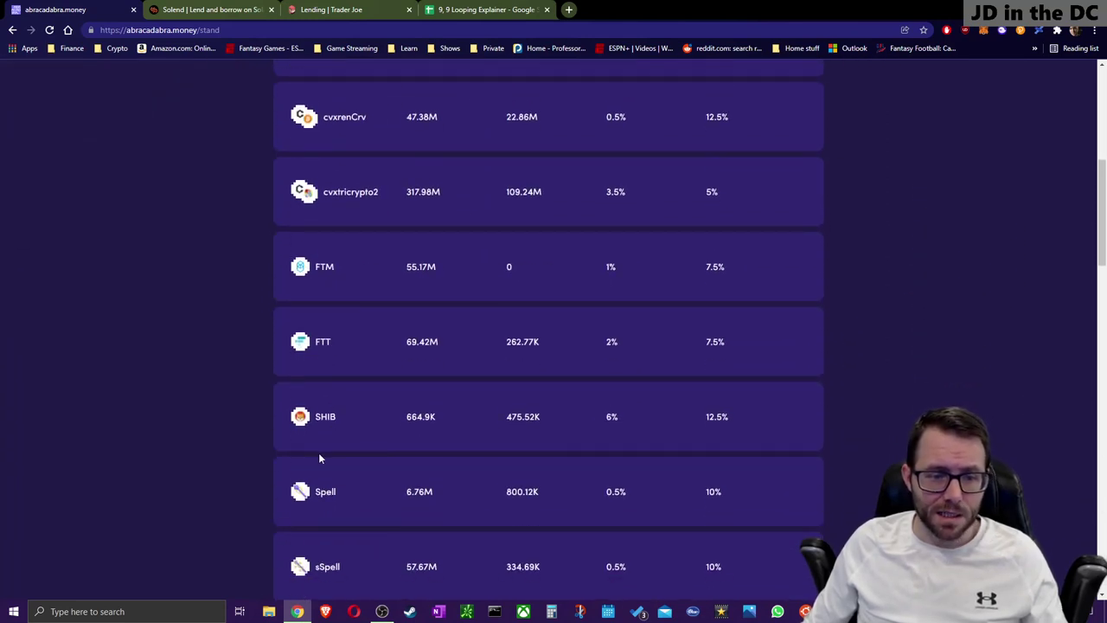
pyautogui.scroll(-2, 472, 402)
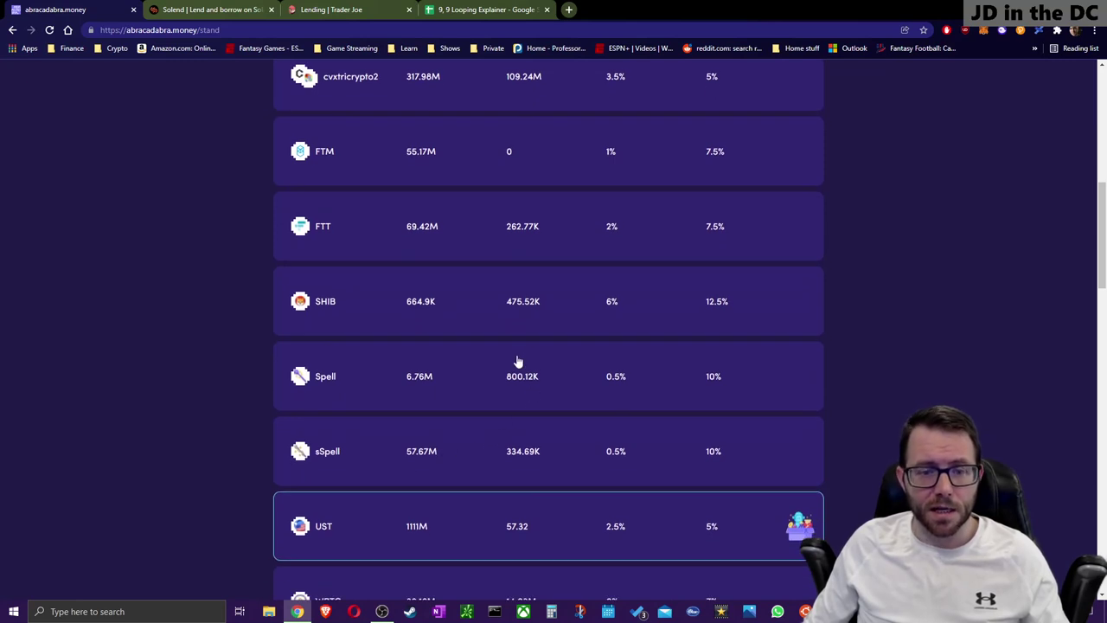
pyautogui.scroll(4, 588, 424)
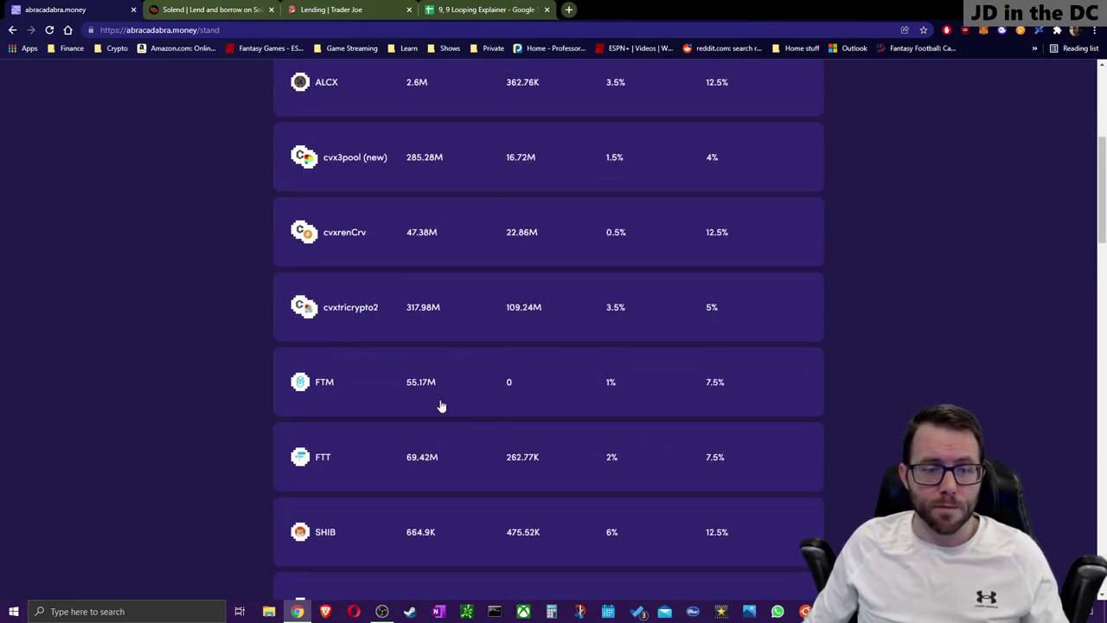
pyautogui.scroll(5, 524, 443)
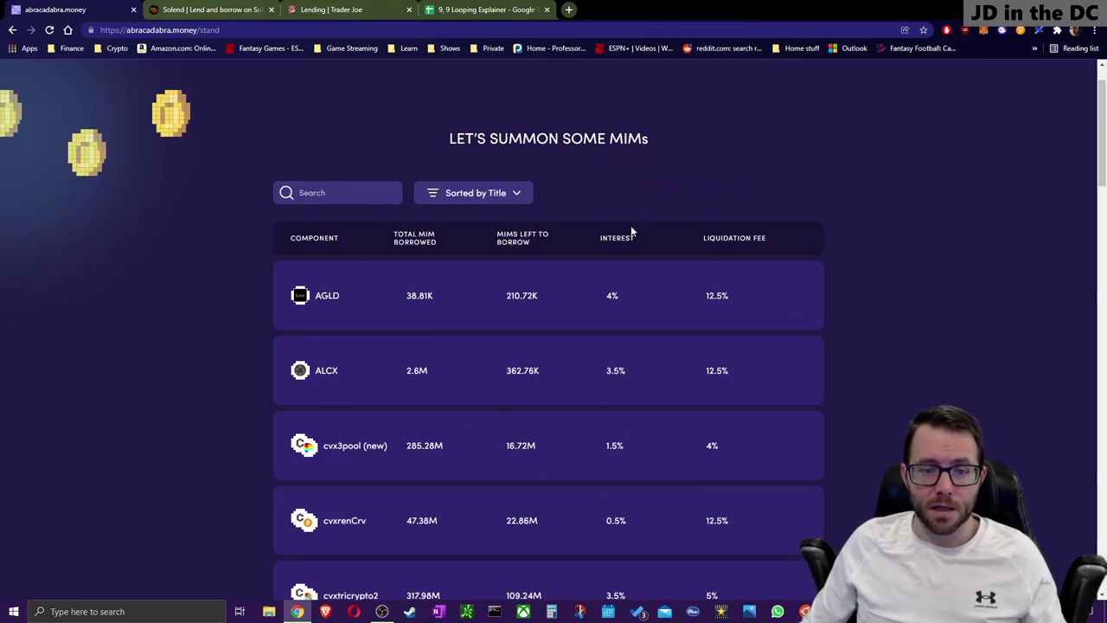
pyautogui.scroll(-1, 732, 407)
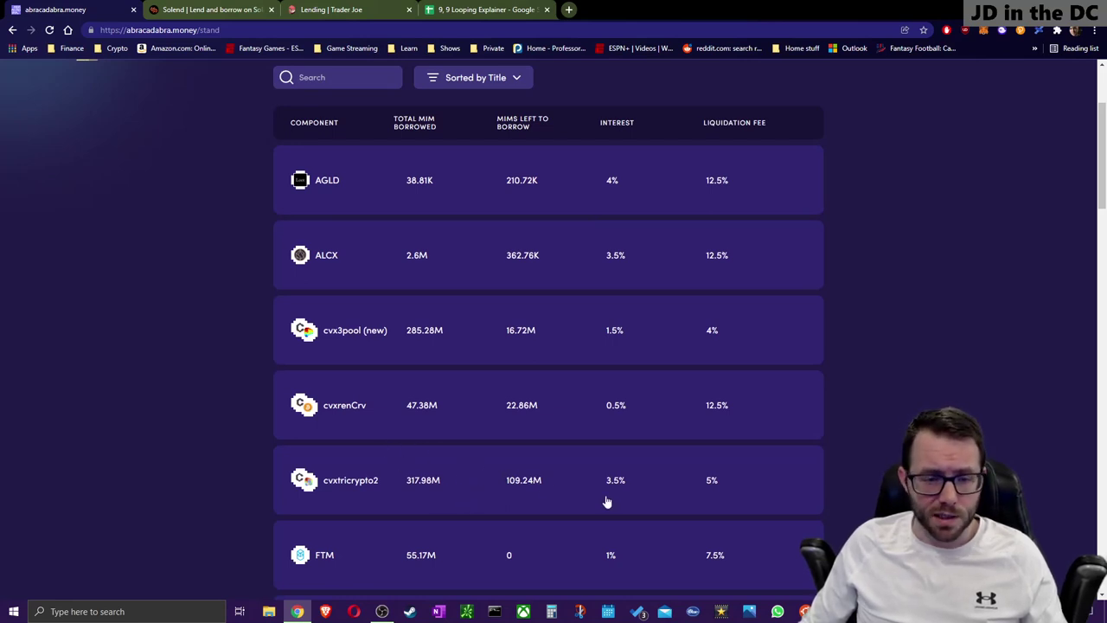
pyautogui.scroll(2, 528, 381)
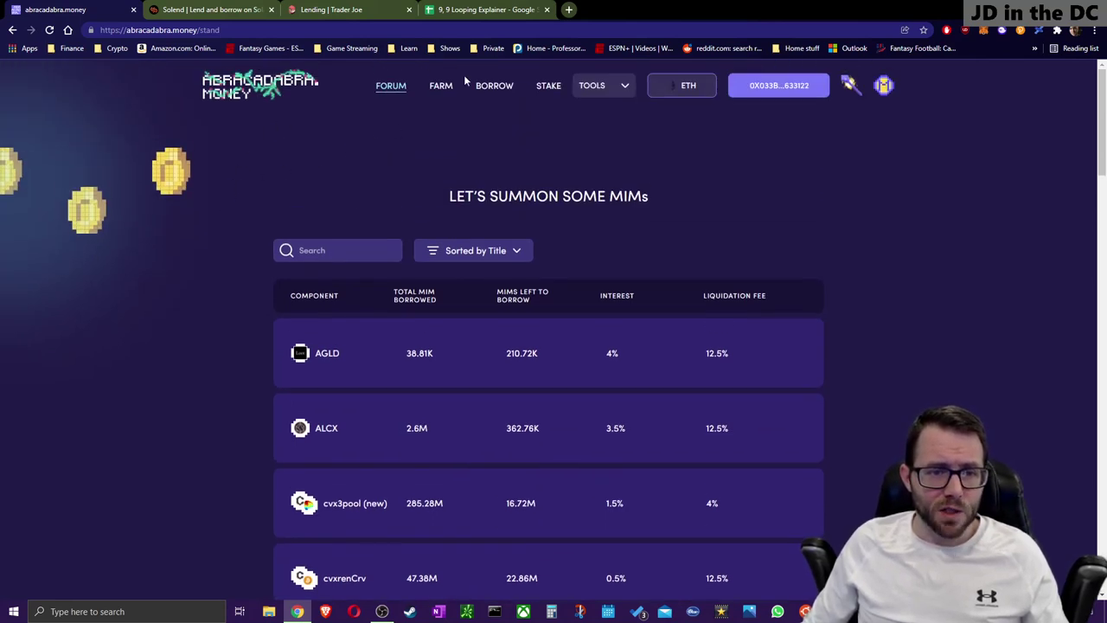
pyautogui.click(211, 10)
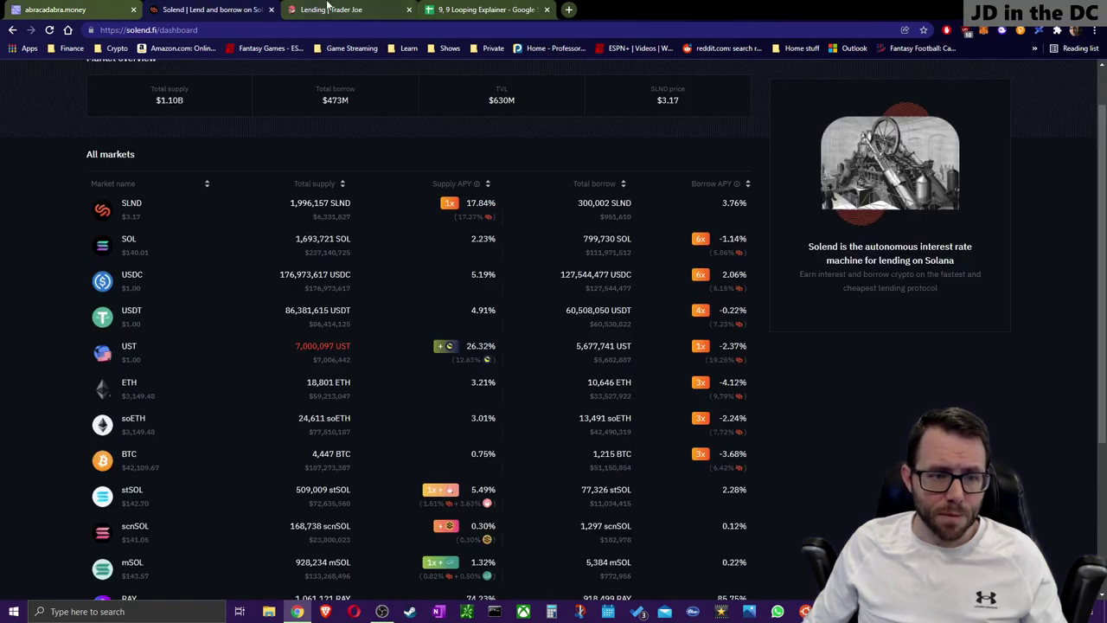
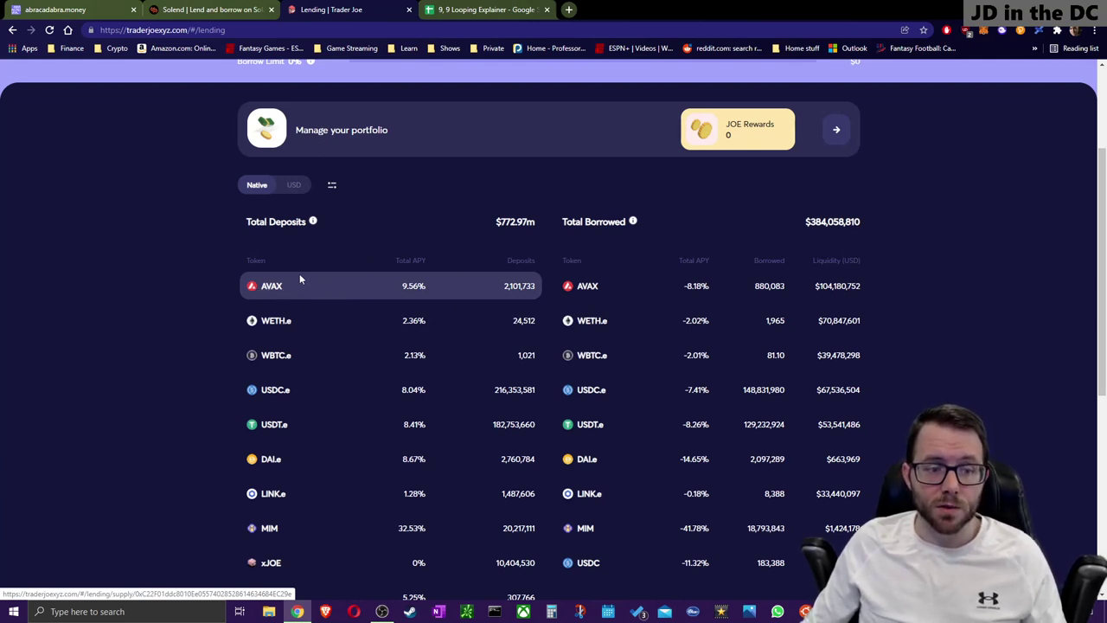
# Step: Open the AVAX deposit details on Trader Joe, check the collateral factor, and return to the Lend page
pyautogui.click(272, 282)
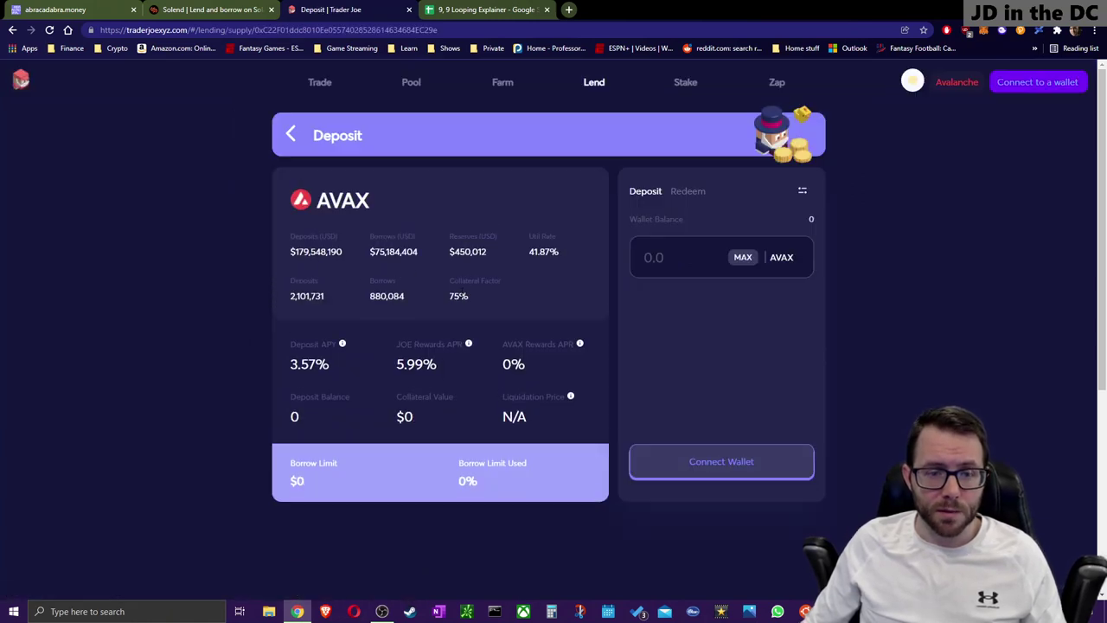
pyautogui.moveTo(448, 297); pyautogui.dragTo(484, 299)
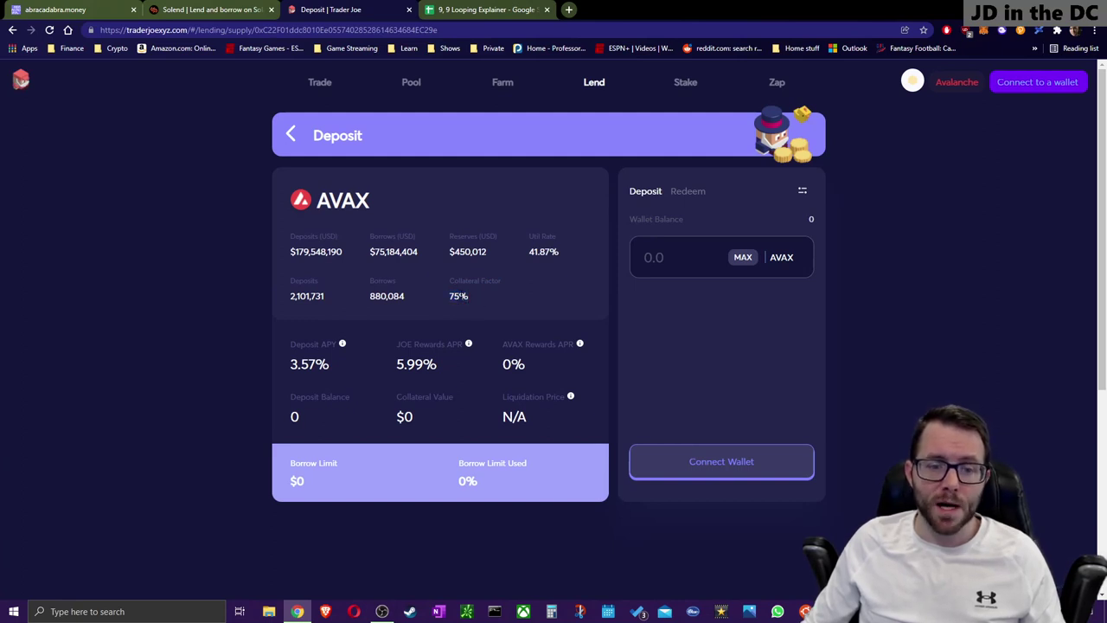
pyautogui.click(293, 138)
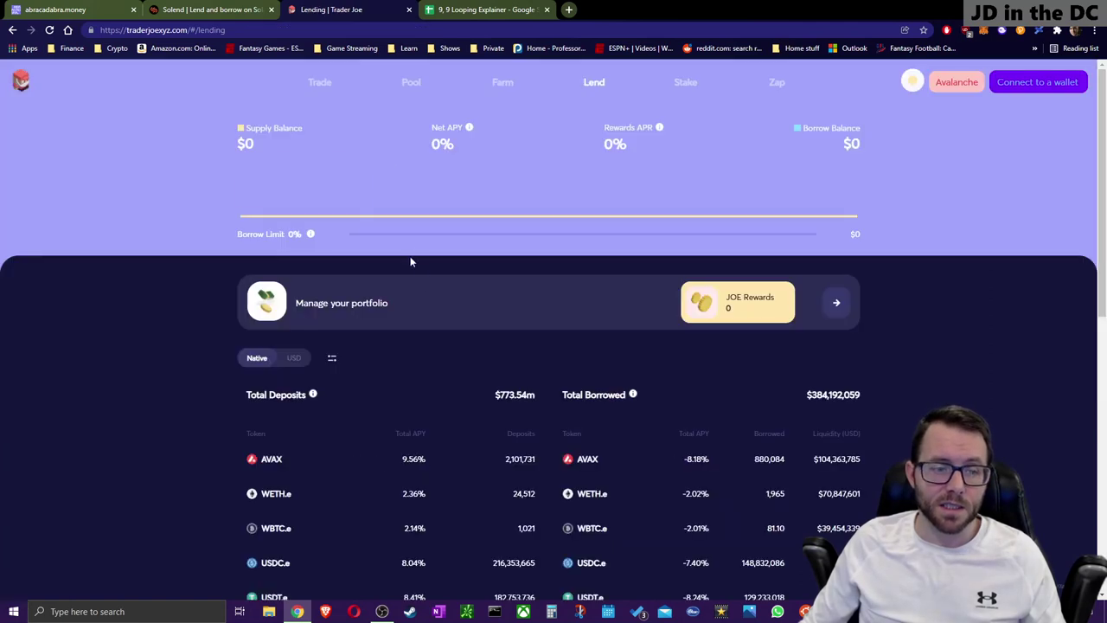
pyautogui.scroll(-2, 426, 272)
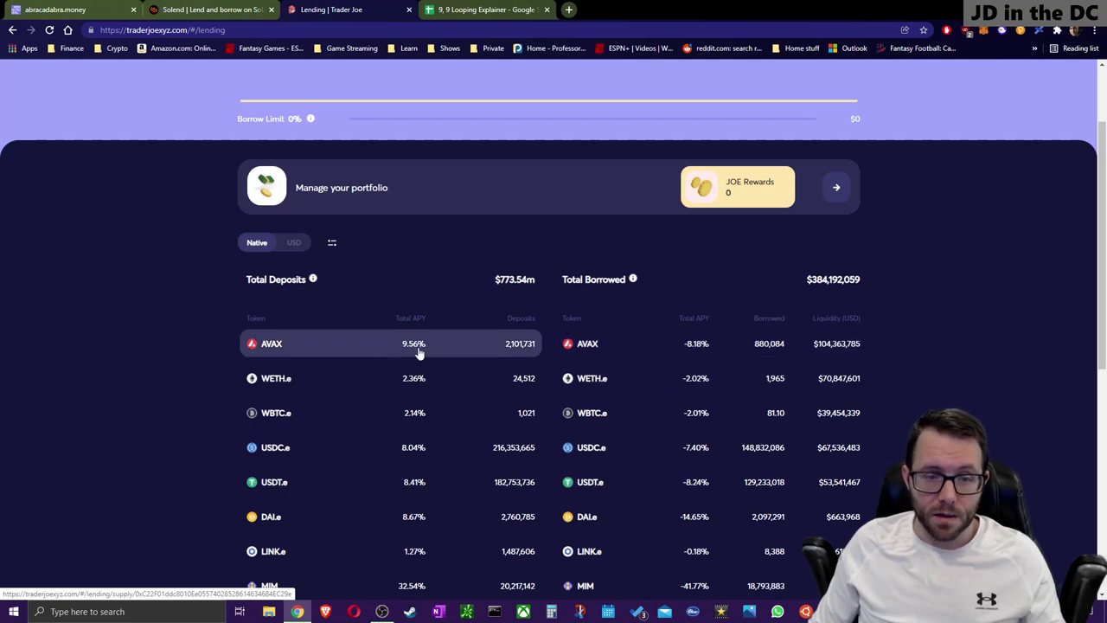
# Step: Read the explanation of the Borrow Limit on the Lend page and close it
pyautogui.scroll(1, 512, 337)
pyautogui.scroll(1, 507, 330)
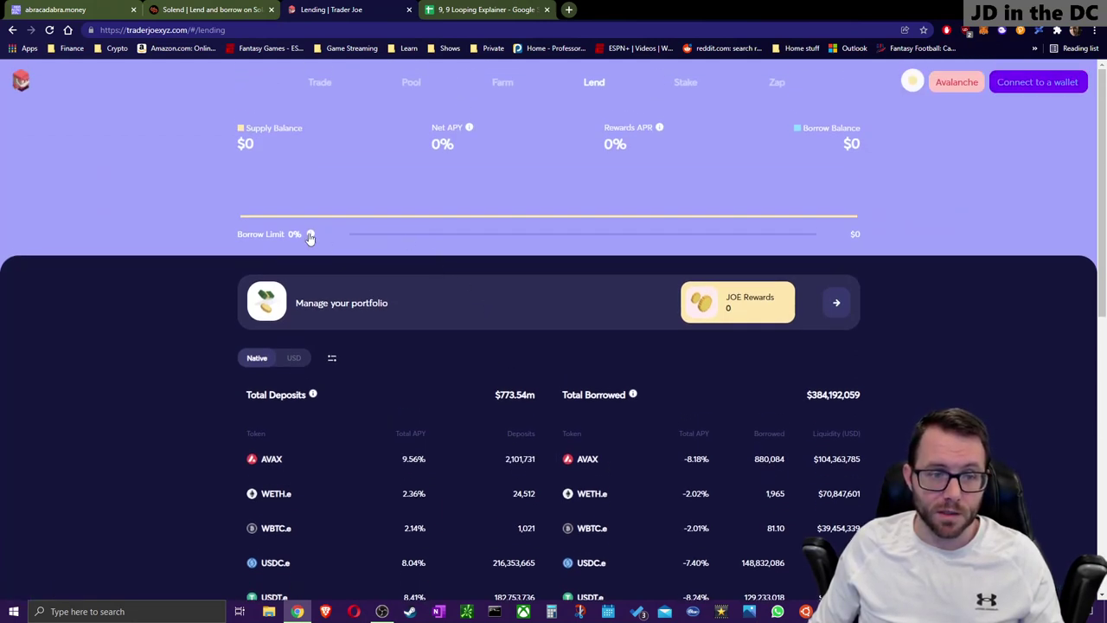
pyautogui.click(311, 234)
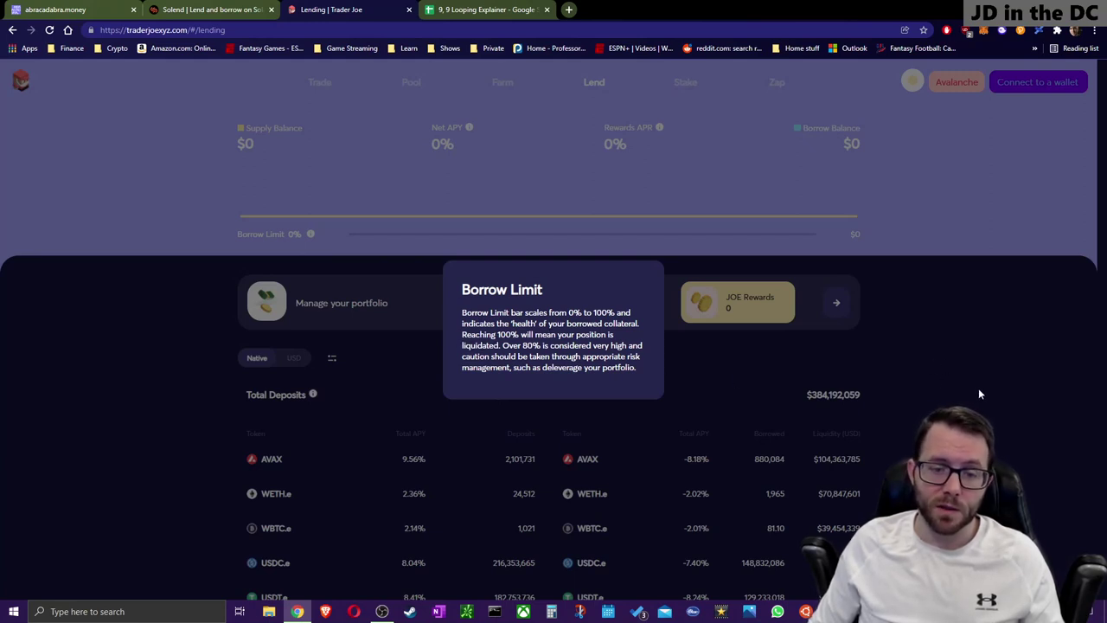
pyautogui.click(955, 402)
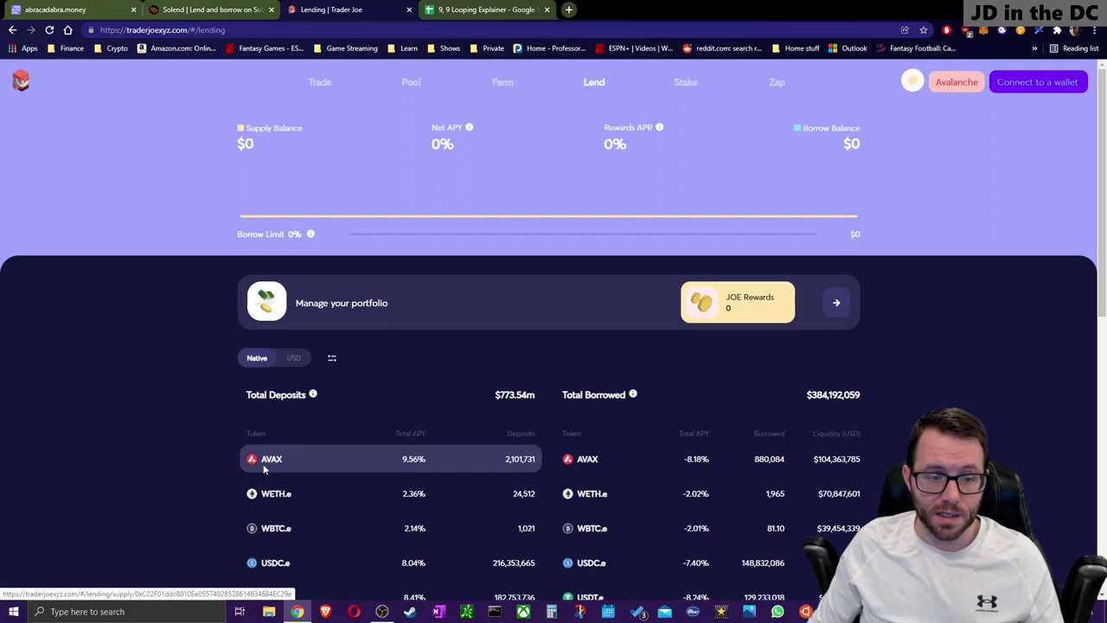
# Step: Examine the Total Deposits and Total Borrowed token lists, briefly highlighting the Total Deposits heading
pyautogui.scroll(-1, 558, 188)
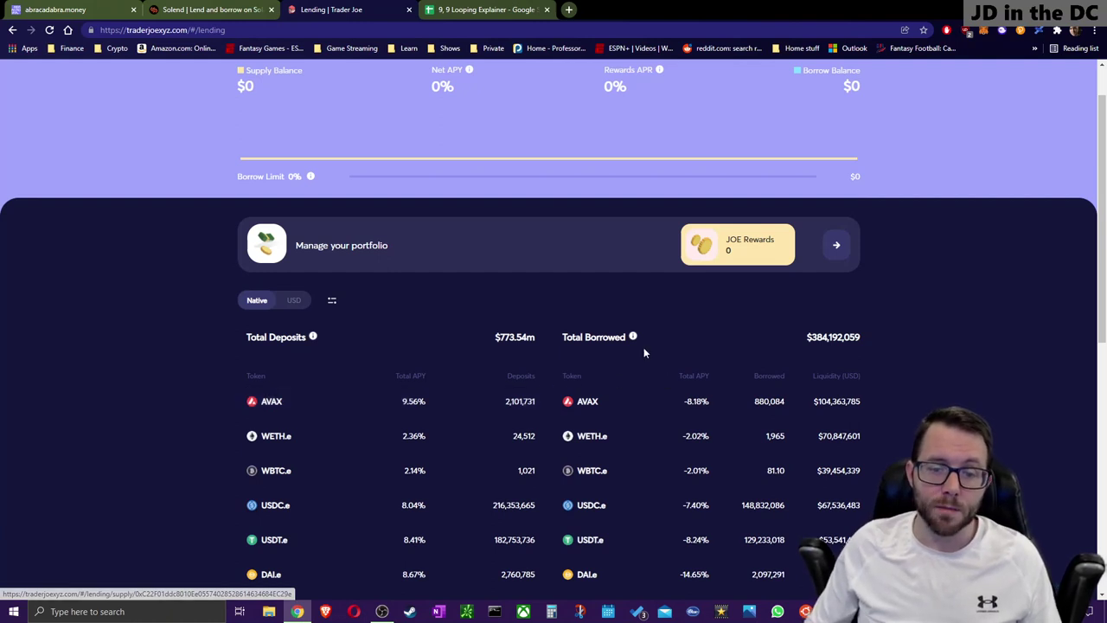
pyautogui.moveTo(247, 339); pyautogui.dragTo(314, 337)
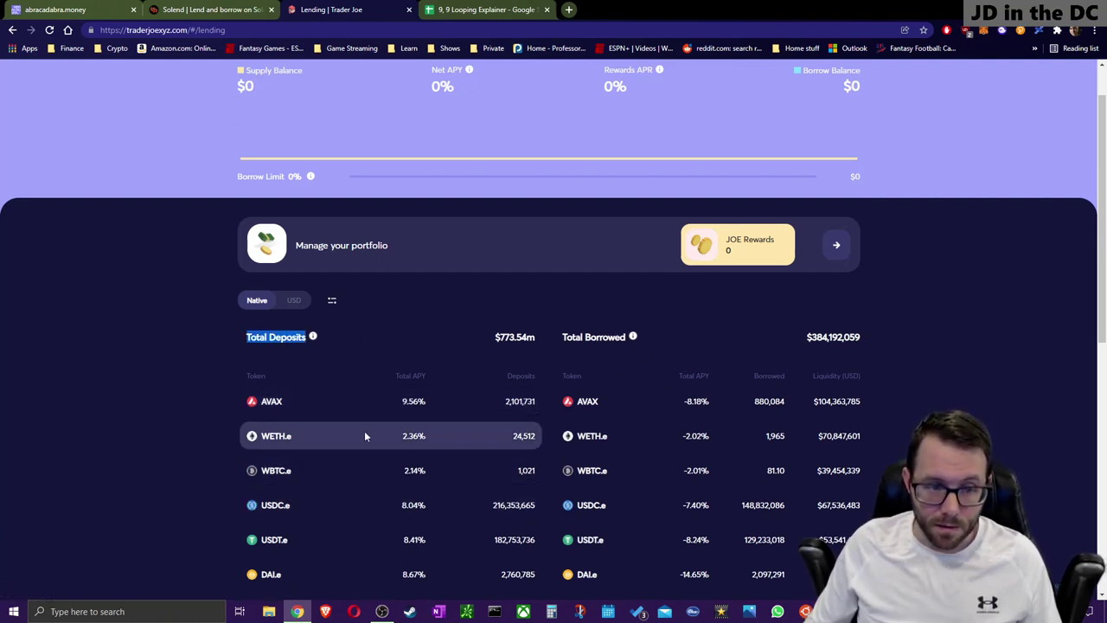
pyautogui.click(373, 345)
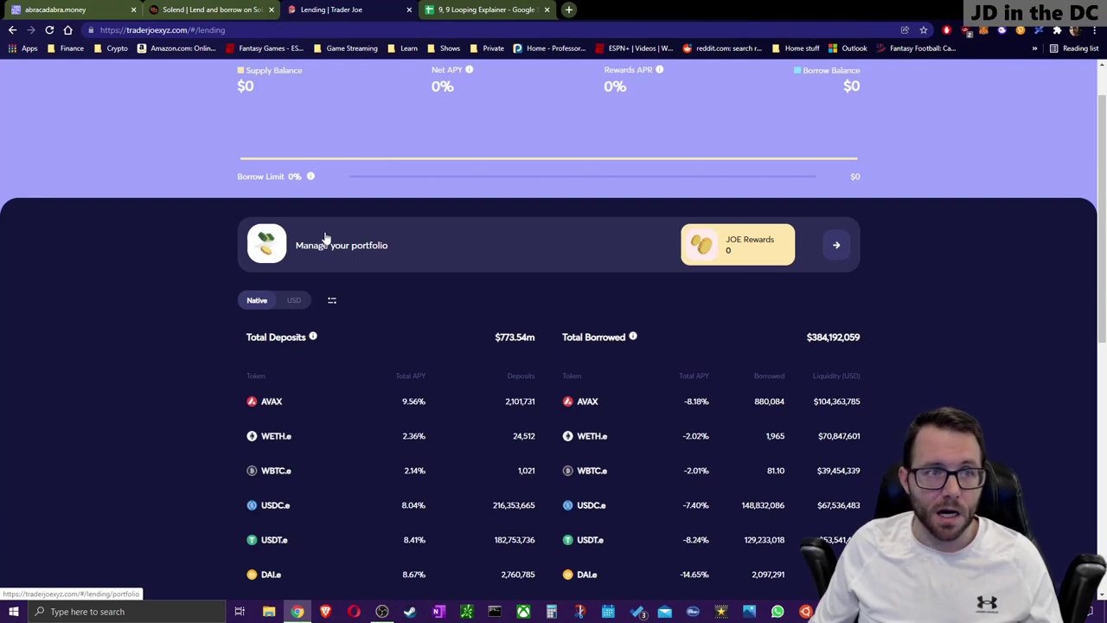
# Step: View the Without Loop sheet of the 9, 9 Looping Explainer spreadsheet, and return to the USDC.e rates on Trader Joe
pyautogui.click(479, 12)
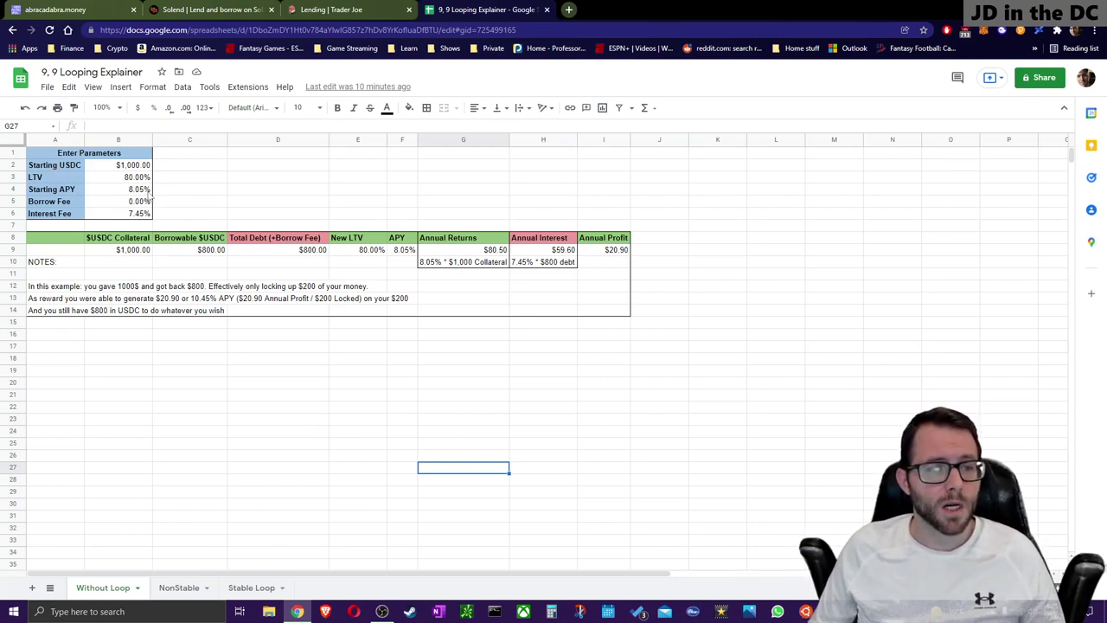
pyautogui.click(339, 9)
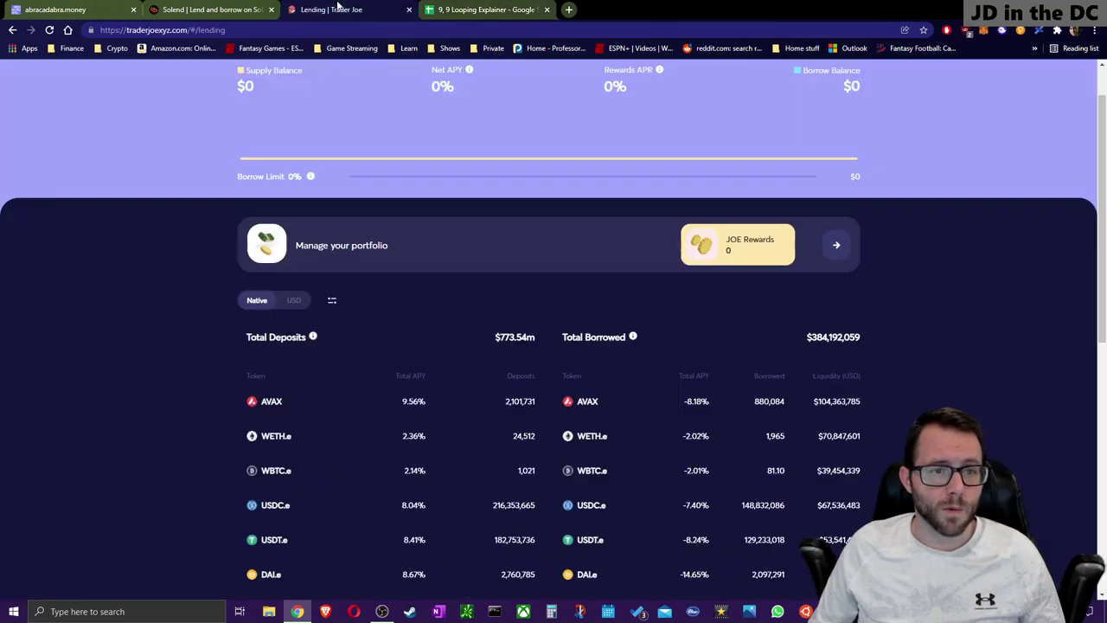
pyautogui.scroll(-1, 373, 304)
pyautogui.scroll(-1, 374, 305)
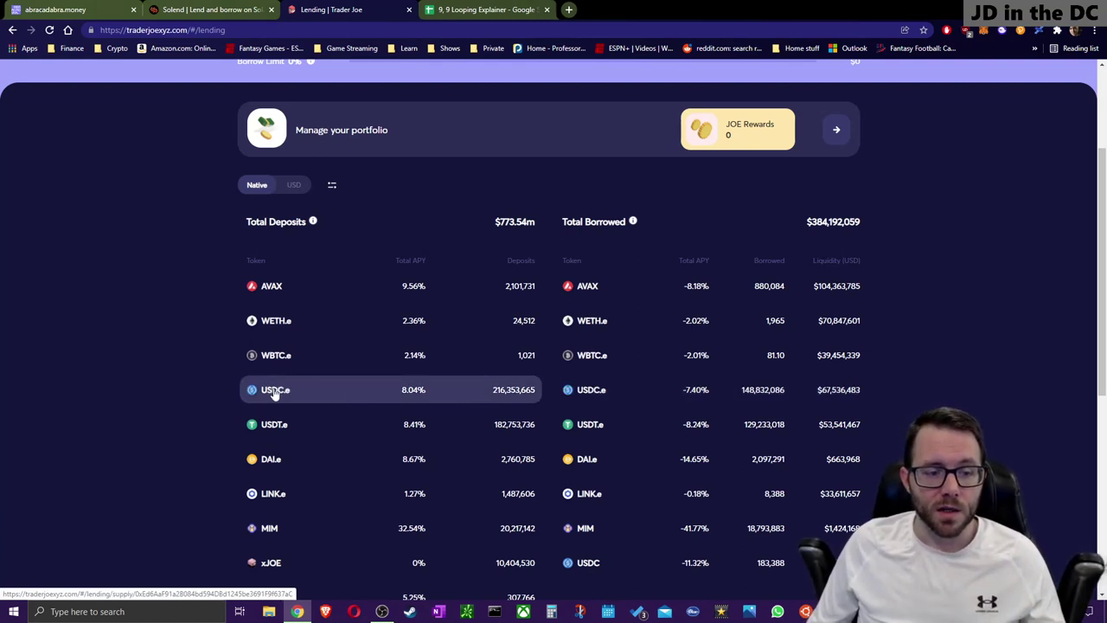
# Step: Inspect the LTV parameter in the Without Loop sheet and compare it with the collateral factor in Trader Joe's USDC.e deposit details
pyautogui.click(485, 10)
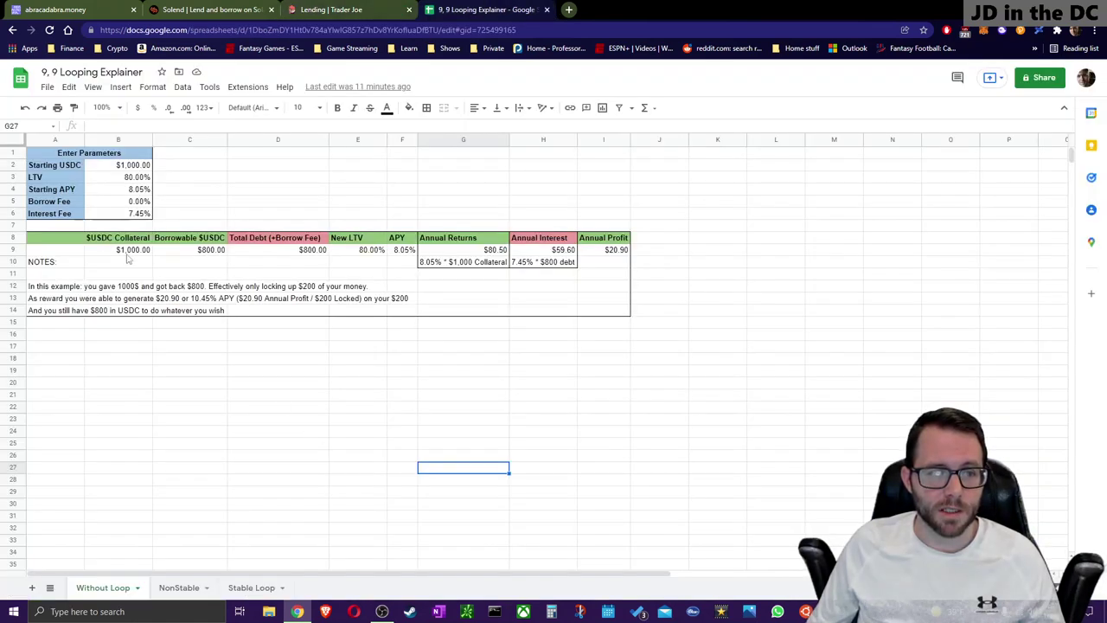
pyautogui.click(119, 180)
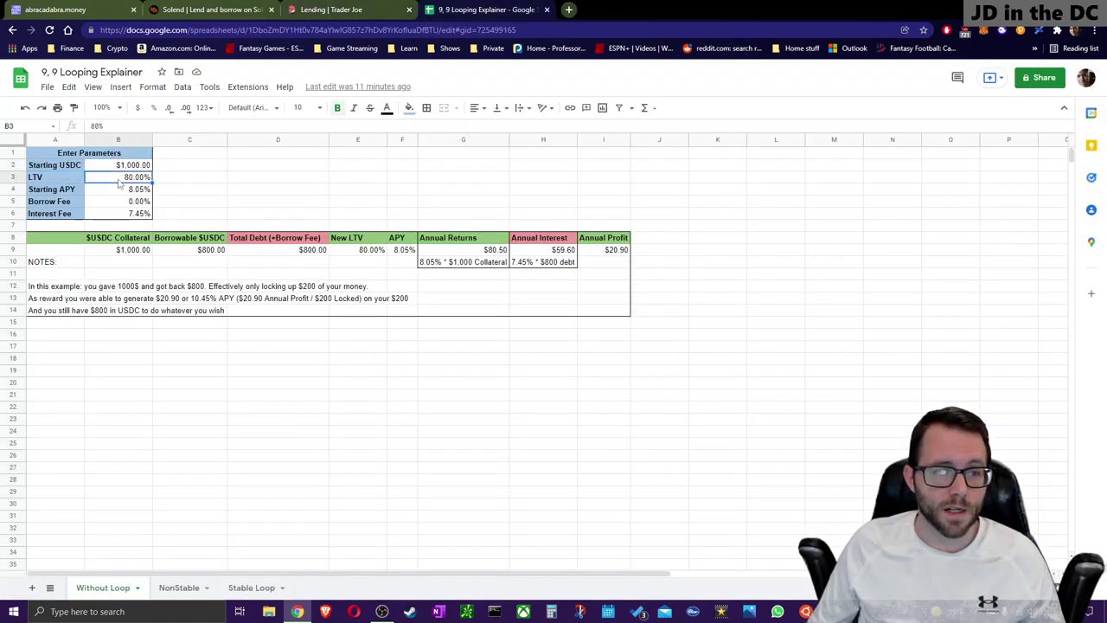
pyautogui.hotkey('ctrl', 'shift', 'Tab')
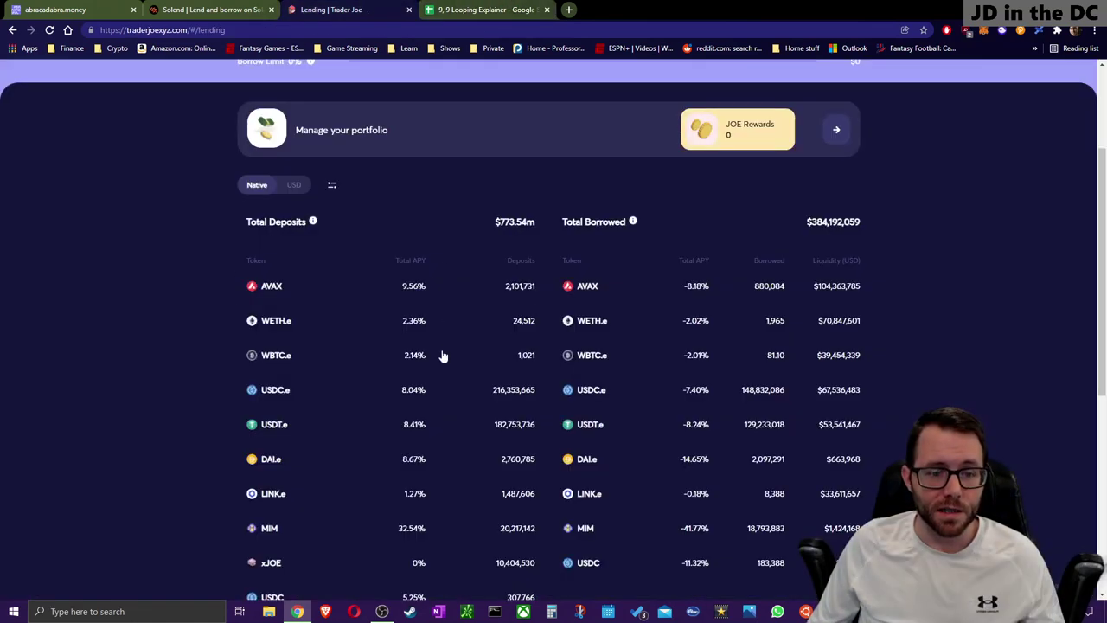
pyautogui.click(389, 397)
pyautogui.moveTo(447, 296); pyautogui.dragTo(506, 282)
pyautogui.click(493, 300)
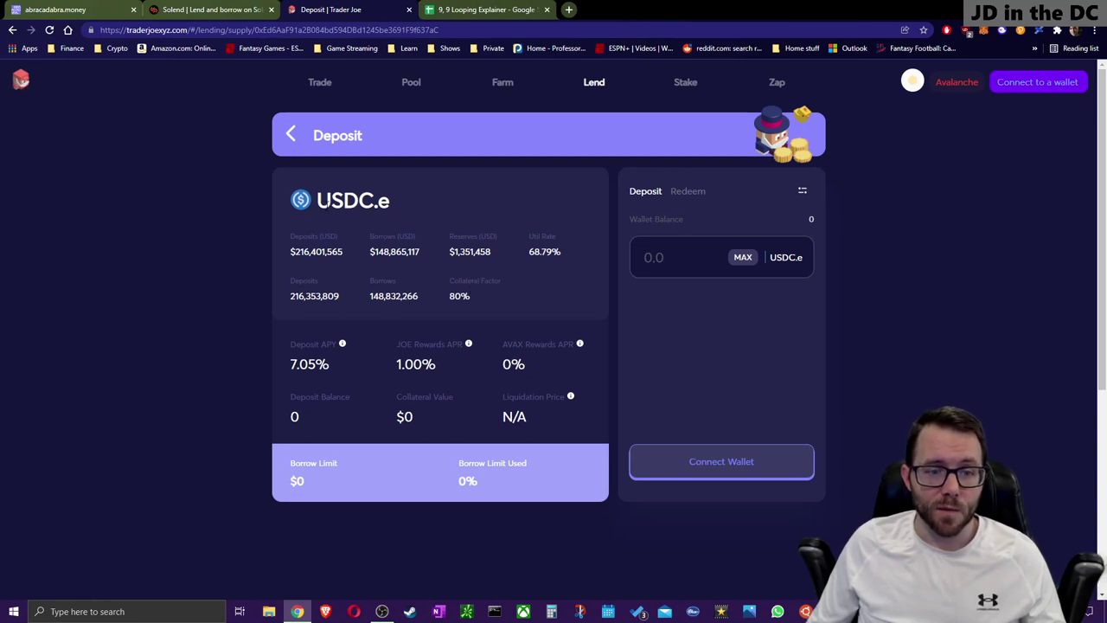
pyautogui.moveTo(452, 282)
pyautogui.mouseDown()
pyautogui.moveTo(478, 282)
pyautogui.moveTo(461, 305)
pyautogui.moveTo(440, 297)
pyautogui.mouseUp()
pyautogui.click(496, 300)
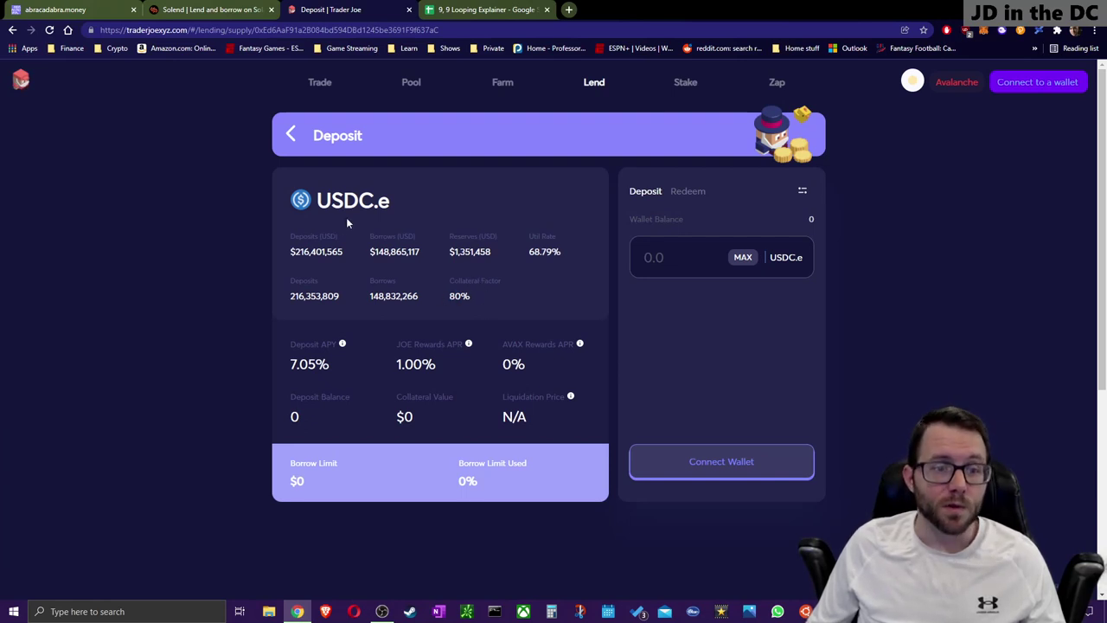
# Step: Return to the spreadsheet and inspect the $USDC Collateral, Borrowable $USDC and Starting APY cells
pyautogui.hotkey('ctrl', 'Tab')
pyautogui.click(126, 252)
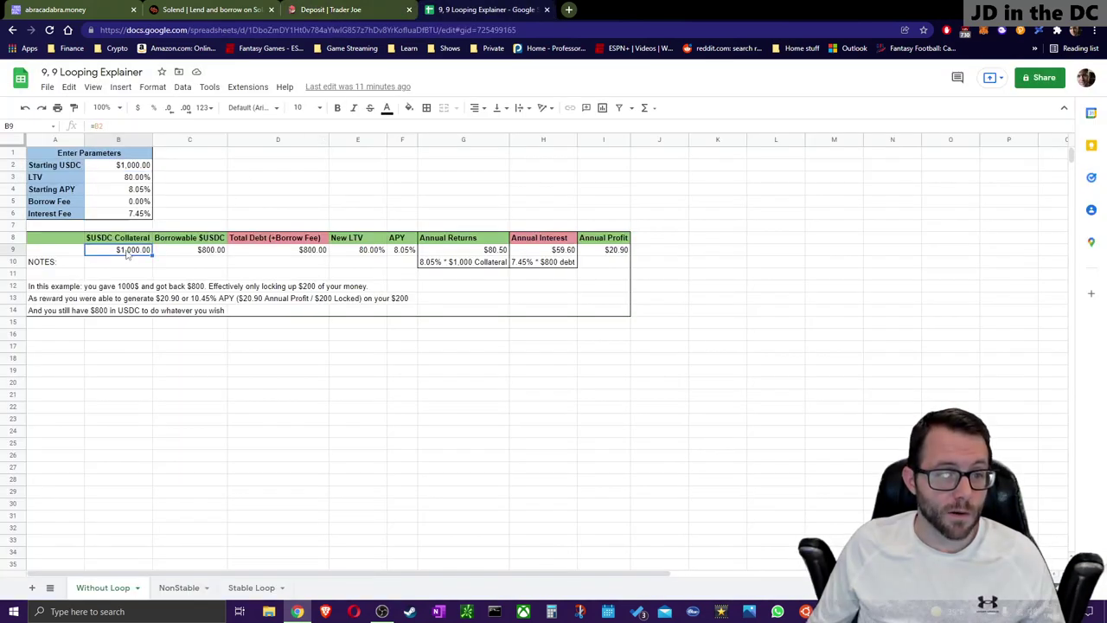
pyautogui.click(199, 253)
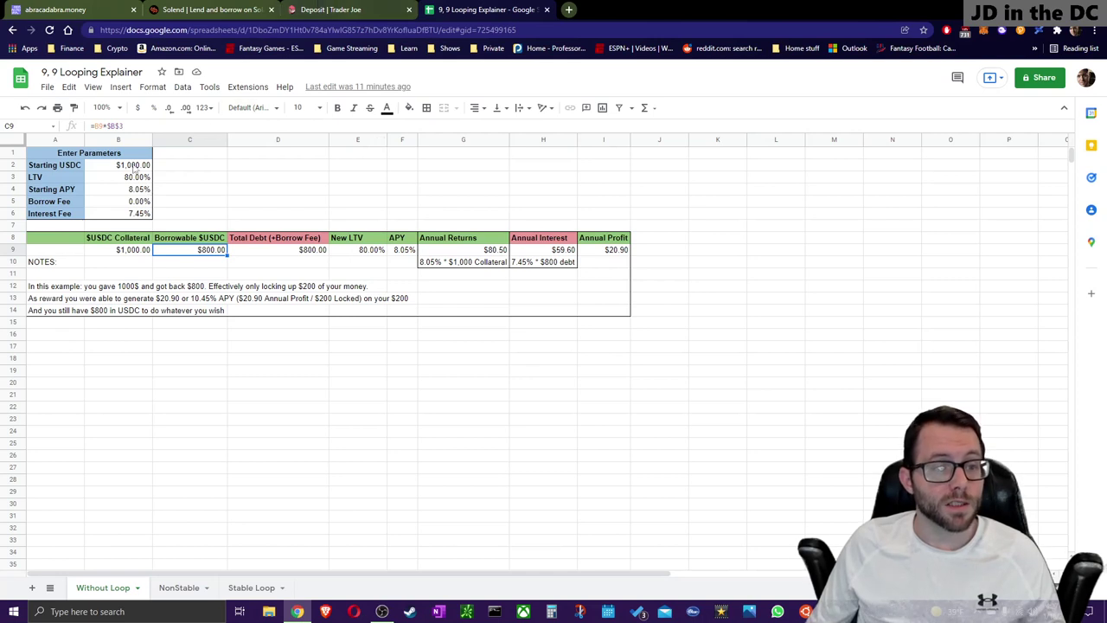
pyautogui.click(117, 195)
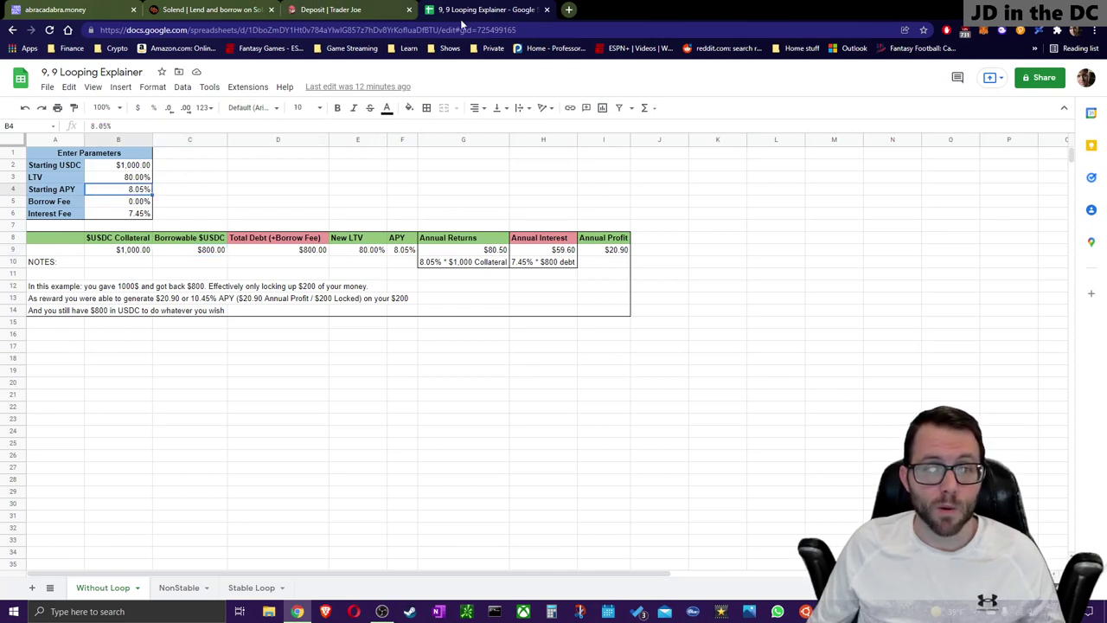
# Step: Go back to Trader Joe's Lend listings and check the deposit and borrow APY of USDC.e
pyautogui.click(333, 9)
pyautogui.click(290, 134)
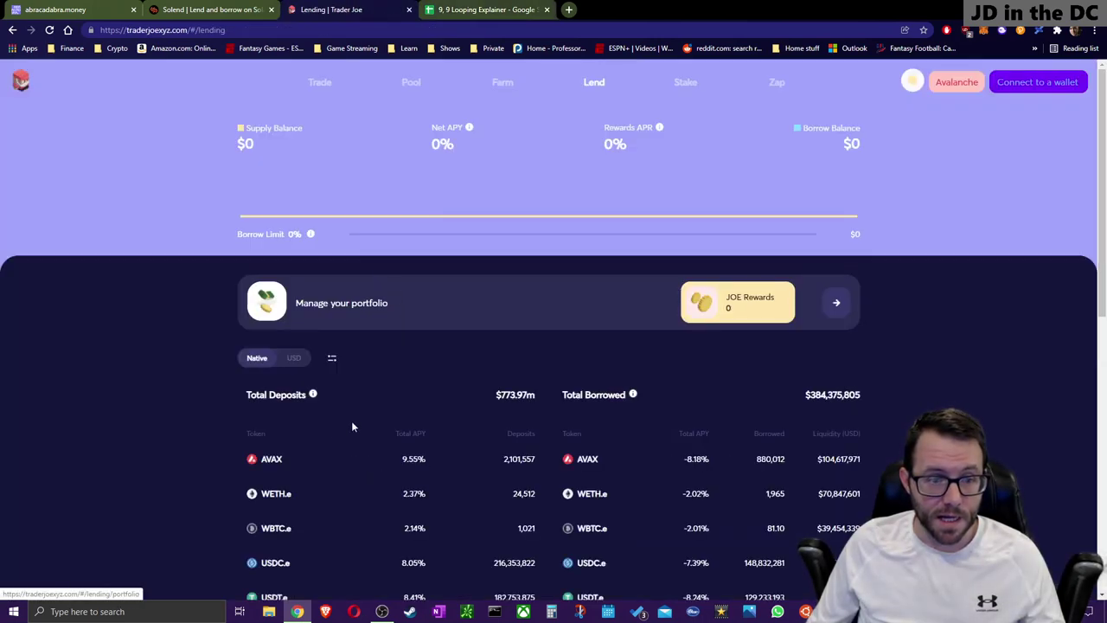
pyautogui.scroll(-2, 346, 471)
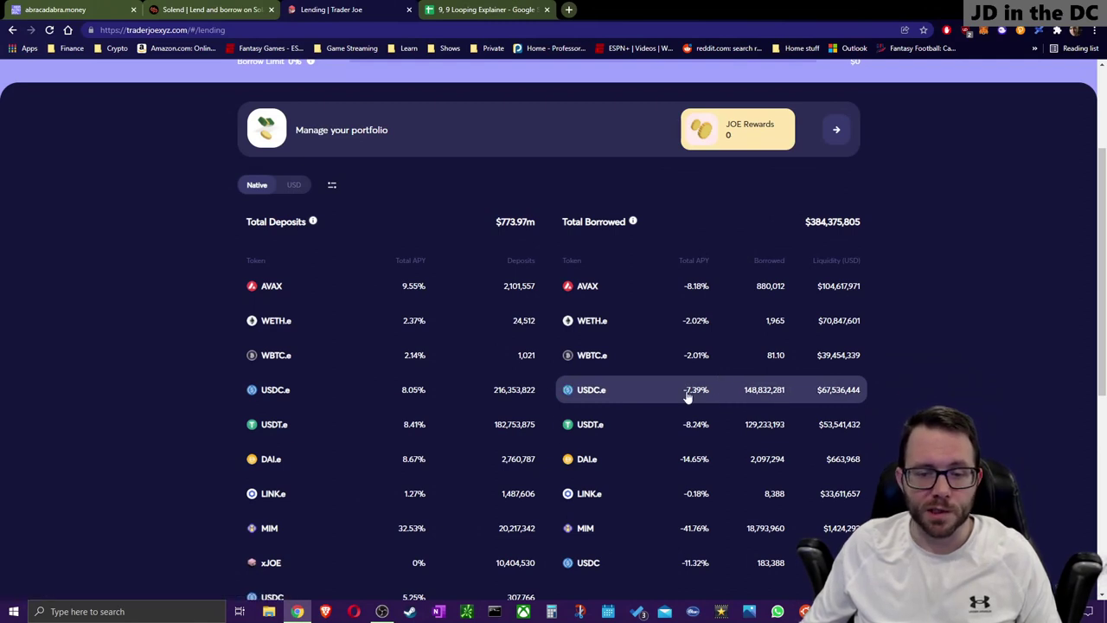
# Step: Examine in the Without Loop sheet how the borrowable USDC follows from the collateral and the LTV parameter
pyautogui.click(445, 8)
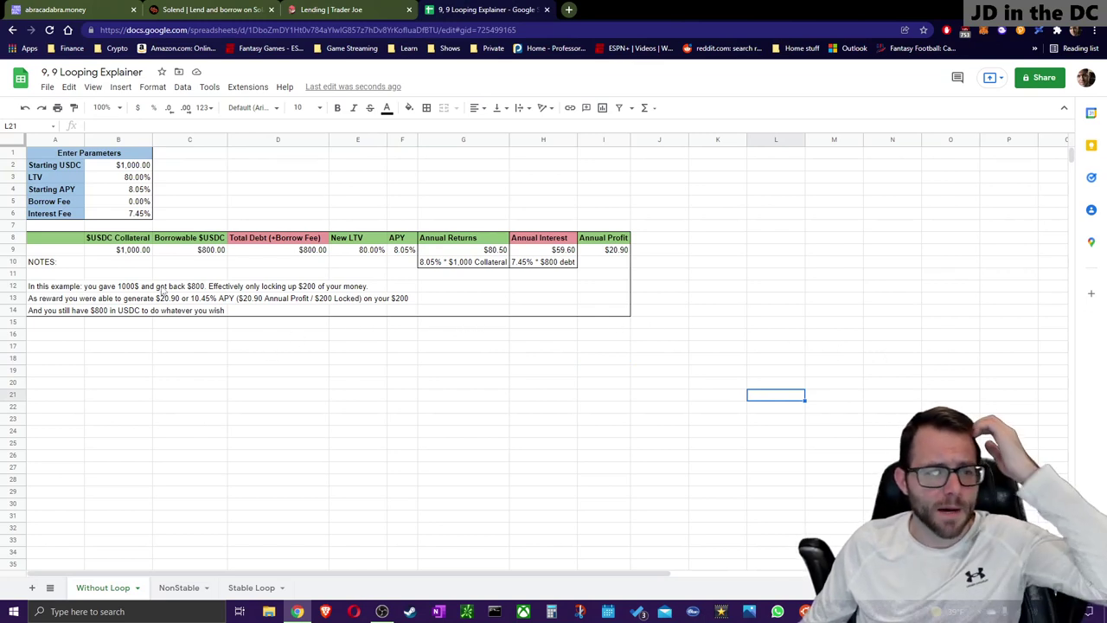
pyautogui.click(133, 251)
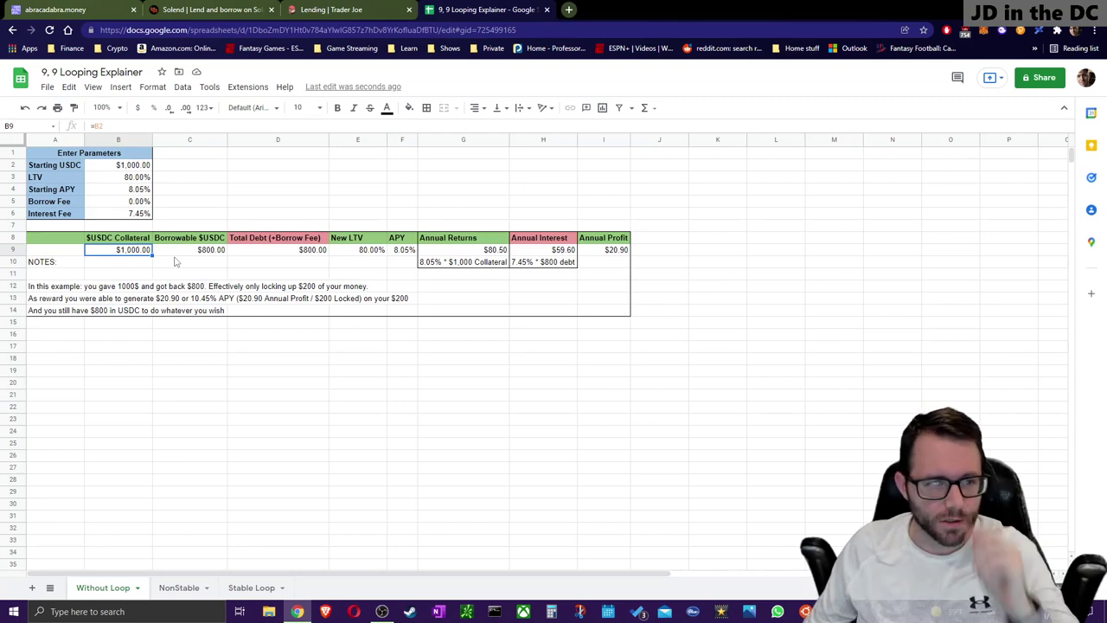
pyautogui.hotkey('ctrl', 'shift', 'Tab')
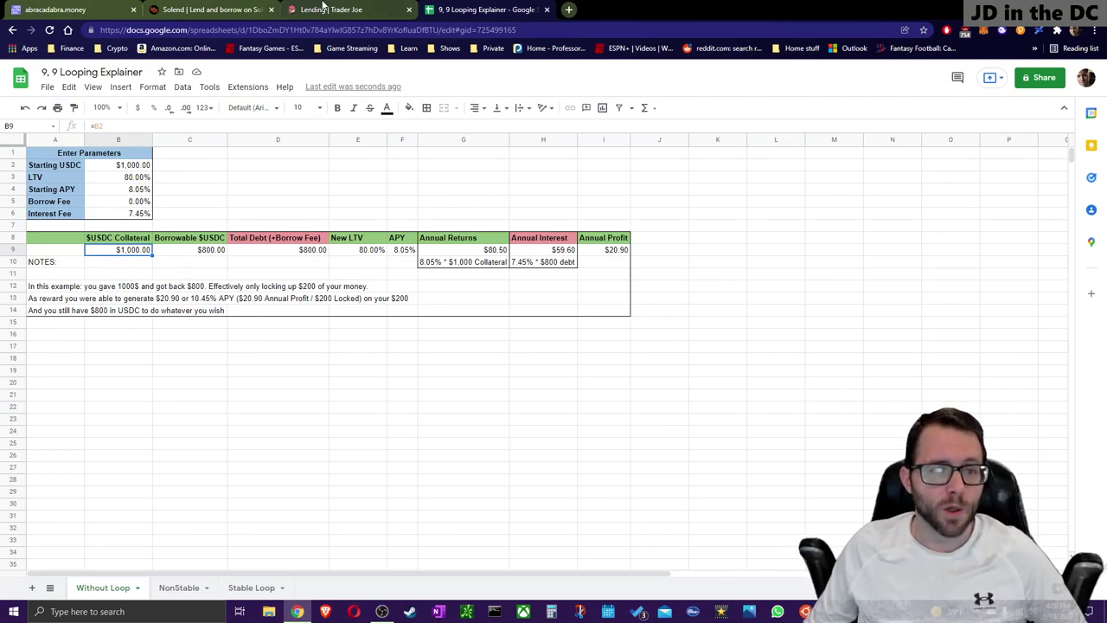
pyautogui.hotkey('ctrl', 'Tab')
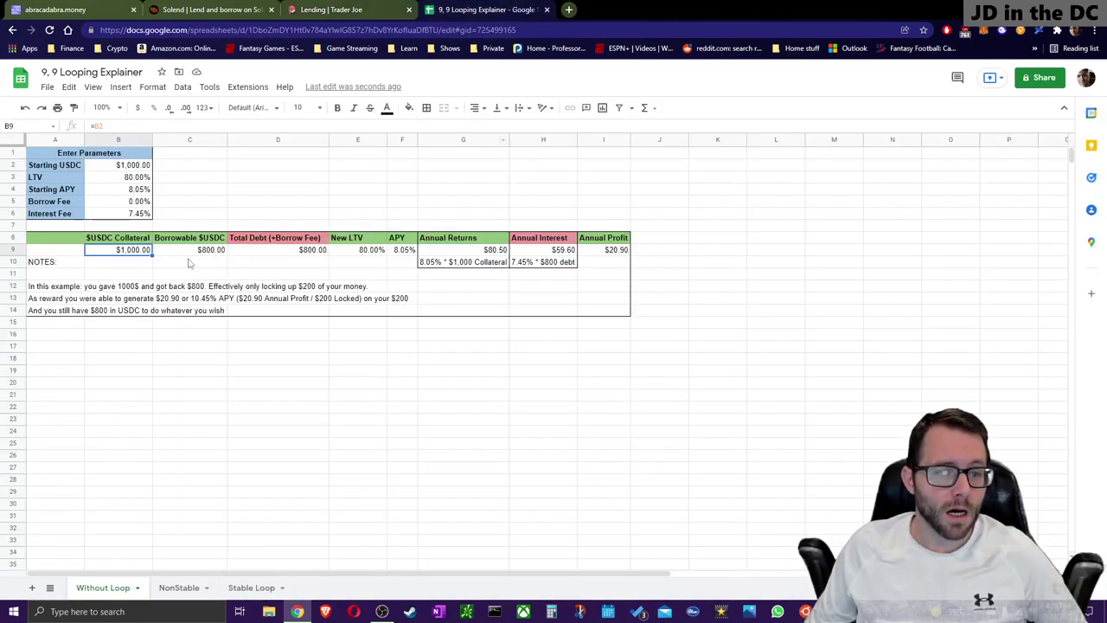
pyautogui.click(199, 252)
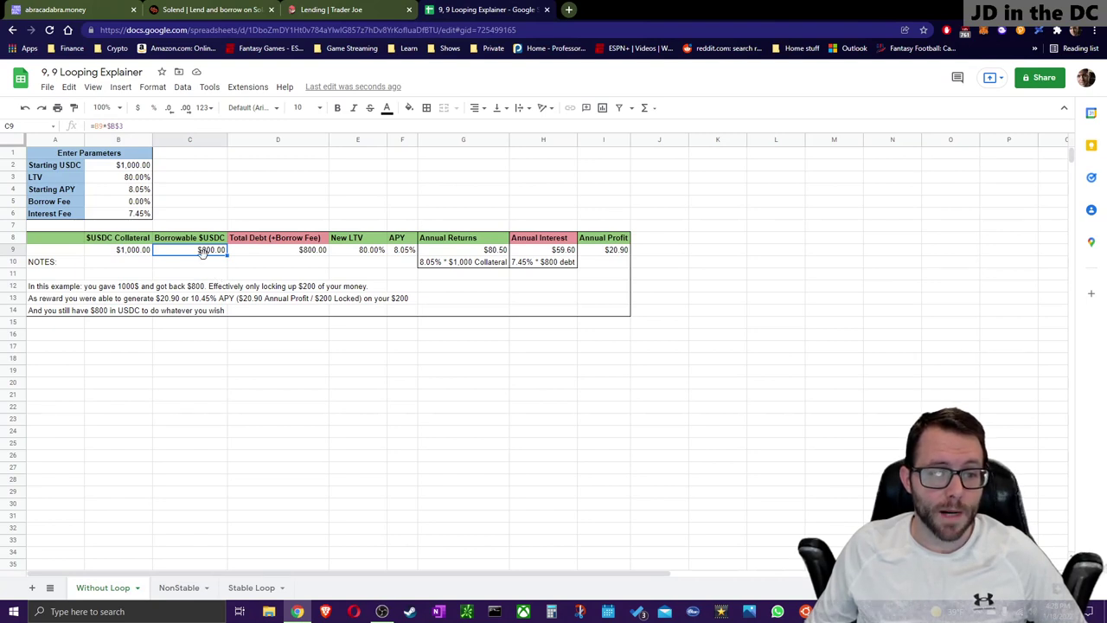
pyautogui.click(112, 178)
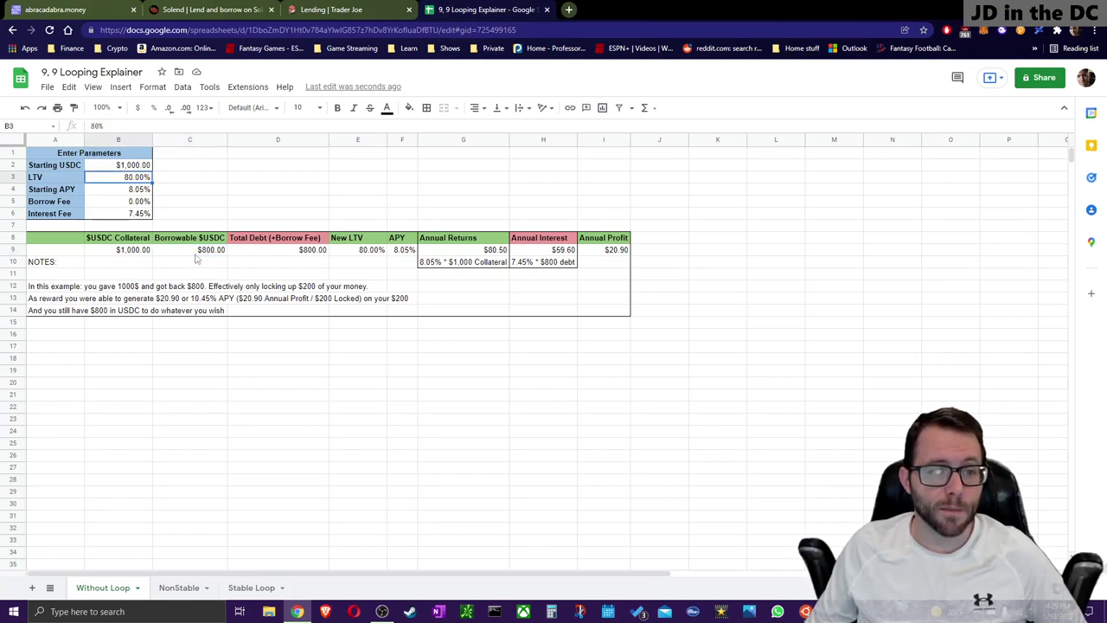
pyautogui.click(208, 251)
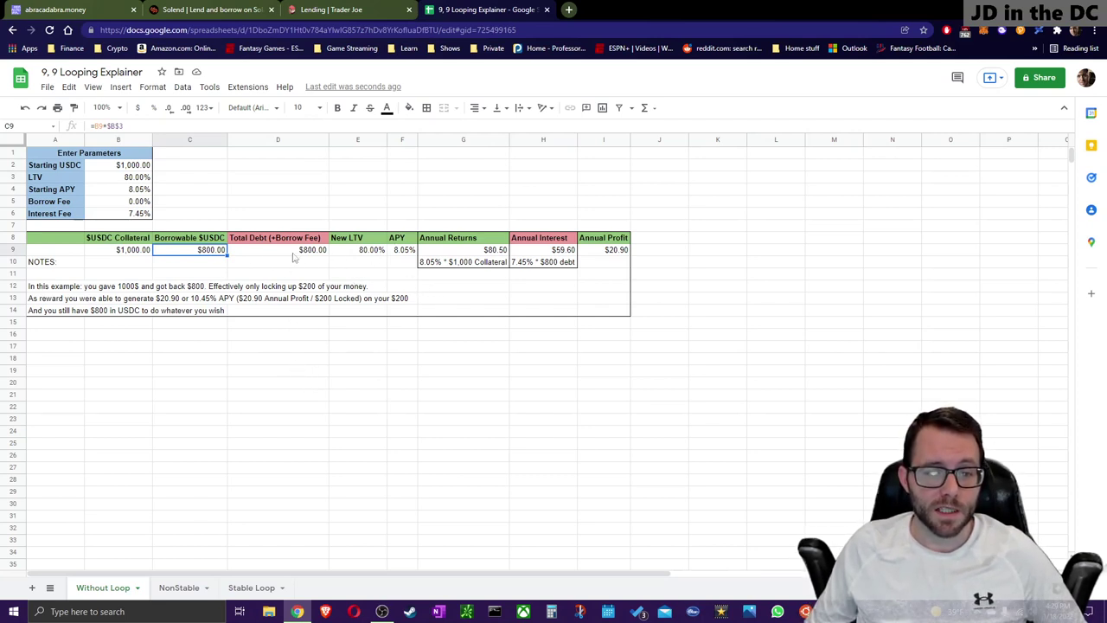
# Step: Examine how Annual Returns derive from the APY and the USDC collateral, checking the note in G10, and reselect the Borrowable $USDC cell
pyautogui.click(487, 252)
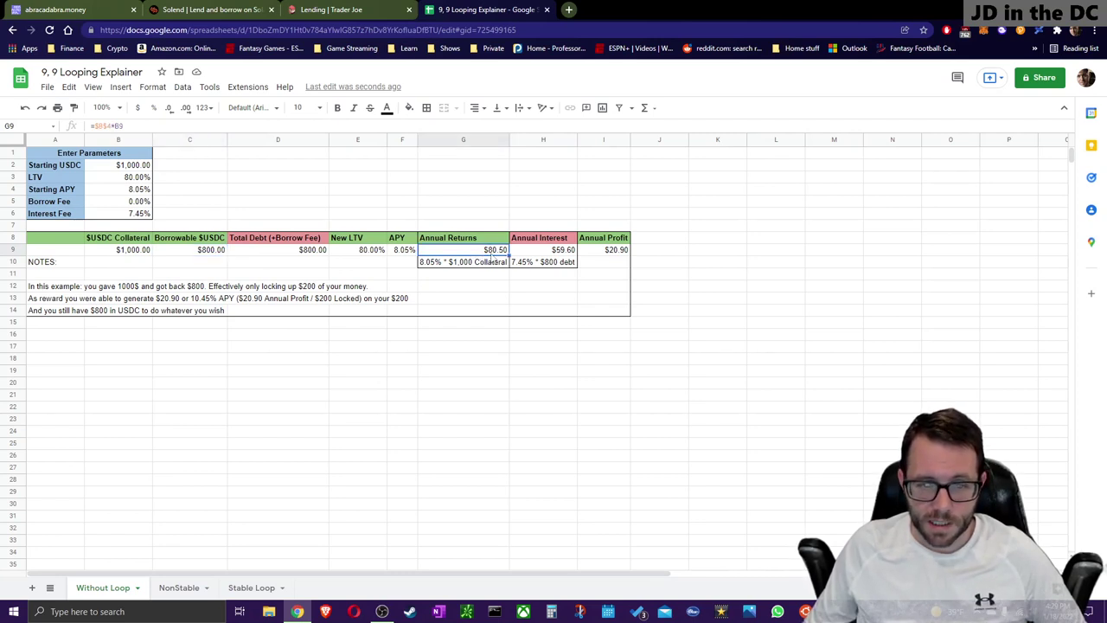
pyautogui.click(395, 250)
pyautogui.click(480, 255)
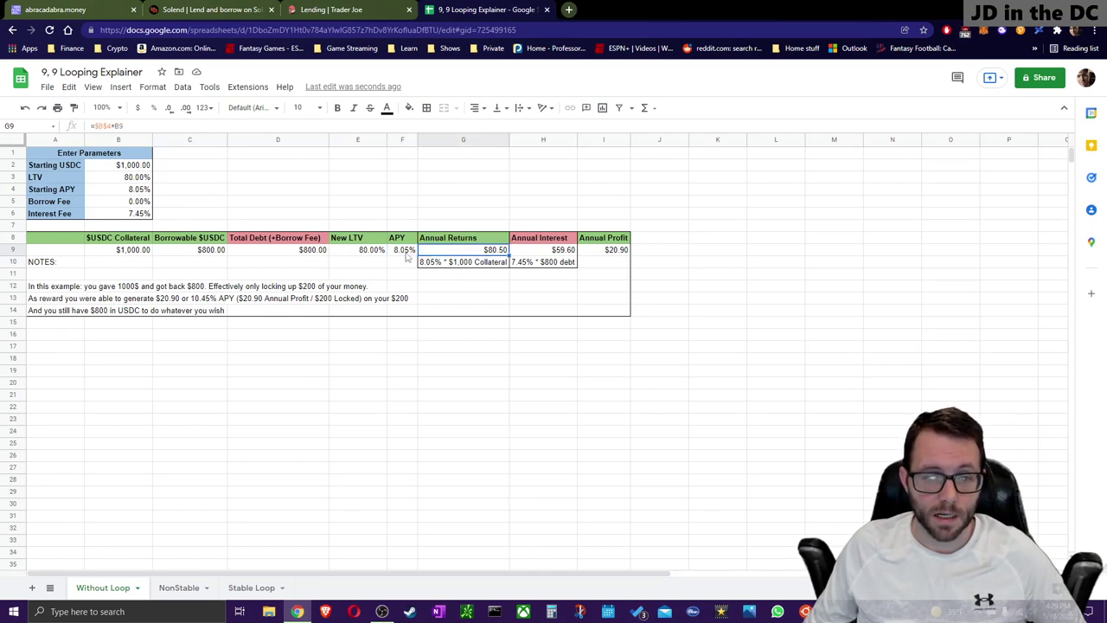
pyautogui.click(443, 262)
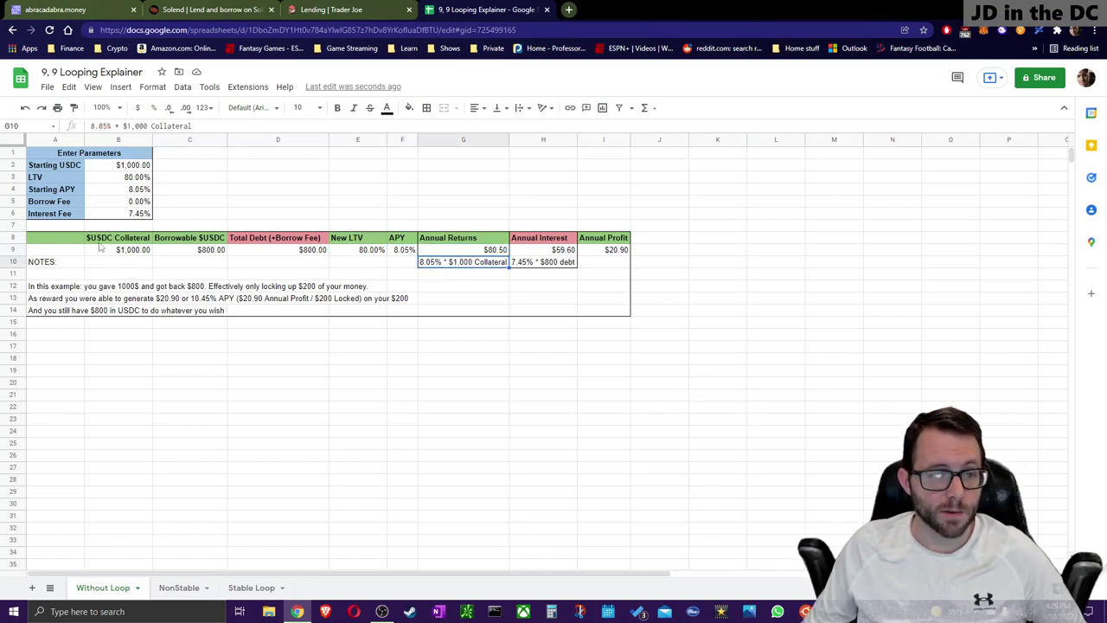
pyautogui.click(132, 253)
pyautogui.click(501, 252)
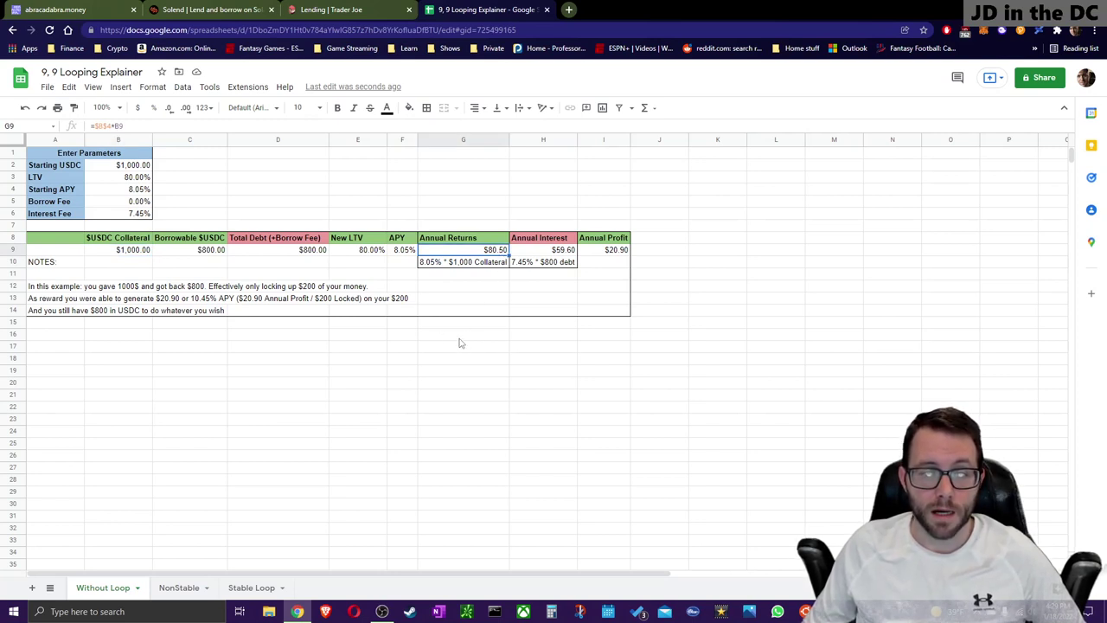
pyautogui.click(200, 253)
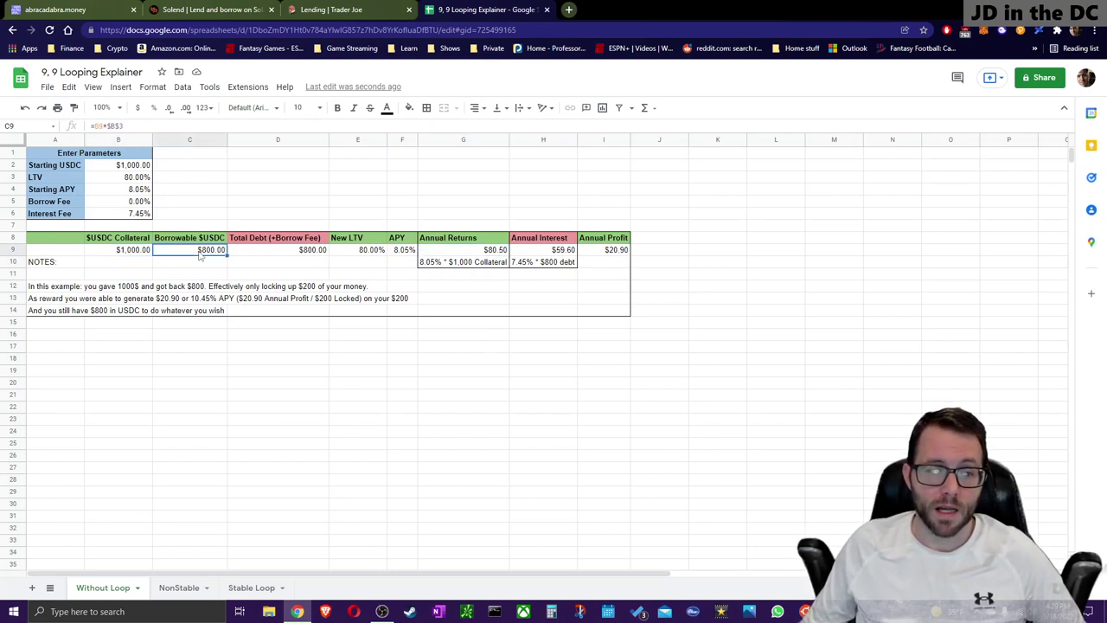
# Step: Examine how Annual Interest derives from the interest fee and the debt, checking the note in H10, and inspect the Annual Profit formula
pyautogui.click(563, 250)
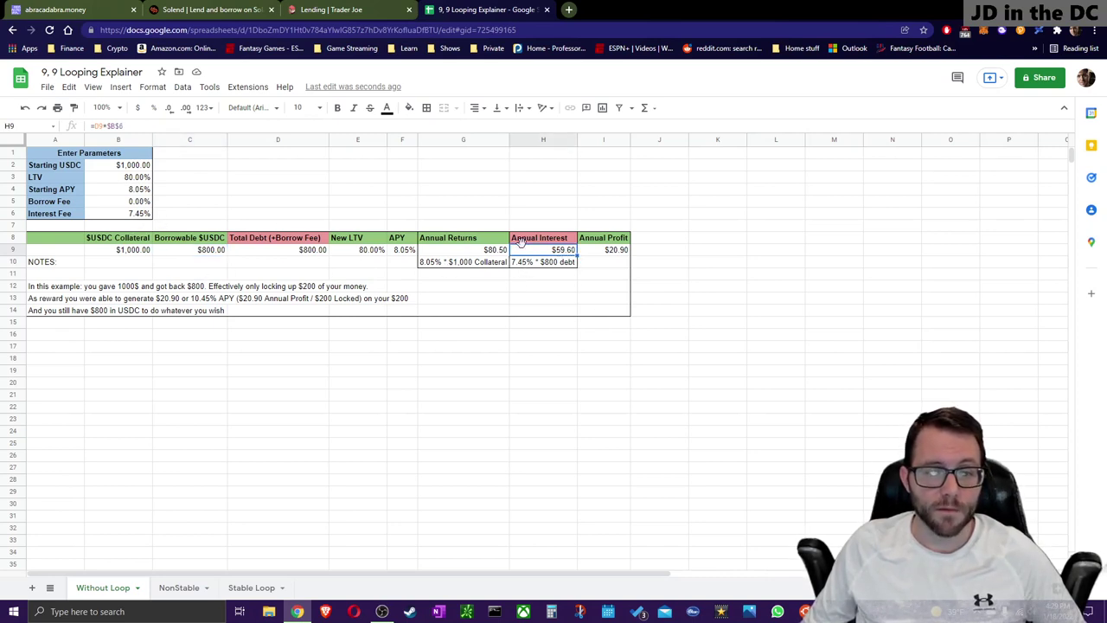
pyautogui.click(555, 266)
pyautogui.click(564, 251)
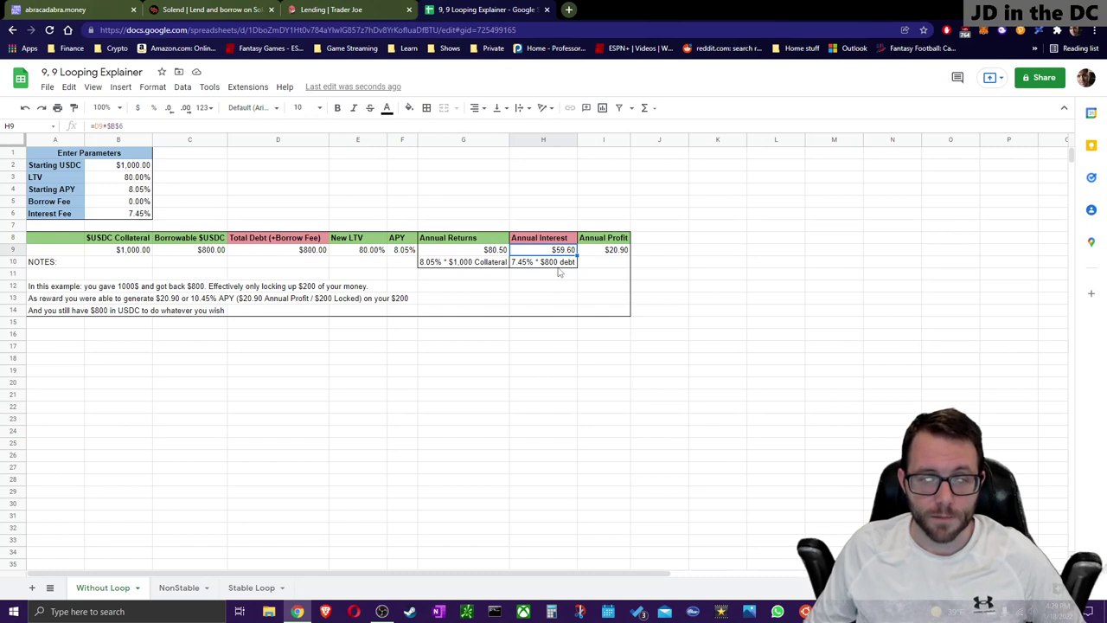
pyautogui.click(556, 267)
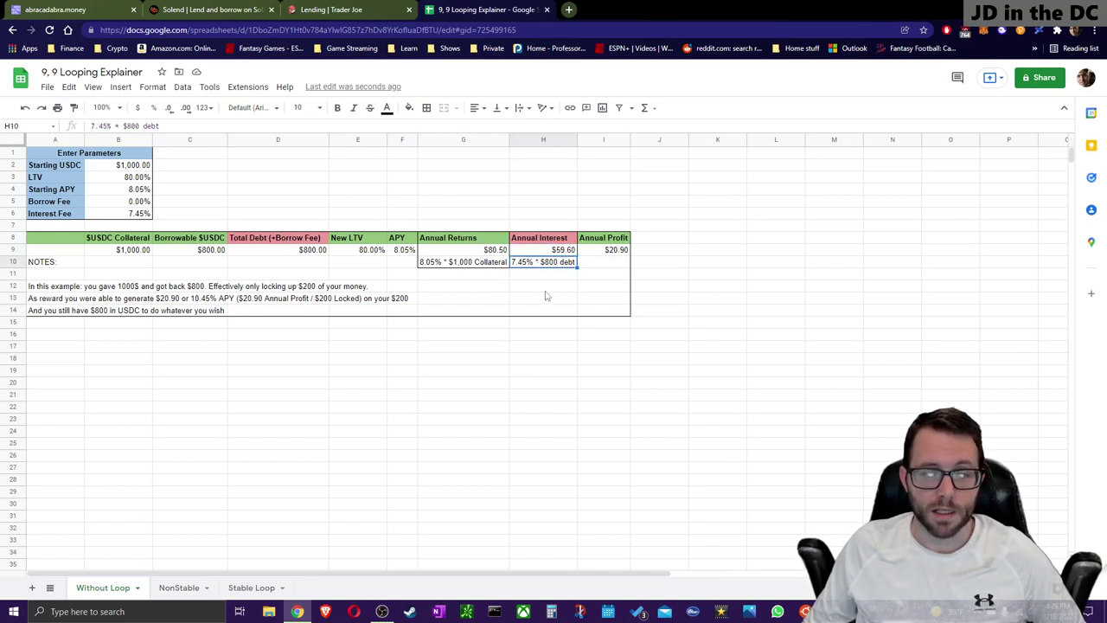
pyautogui.click(732, 338)
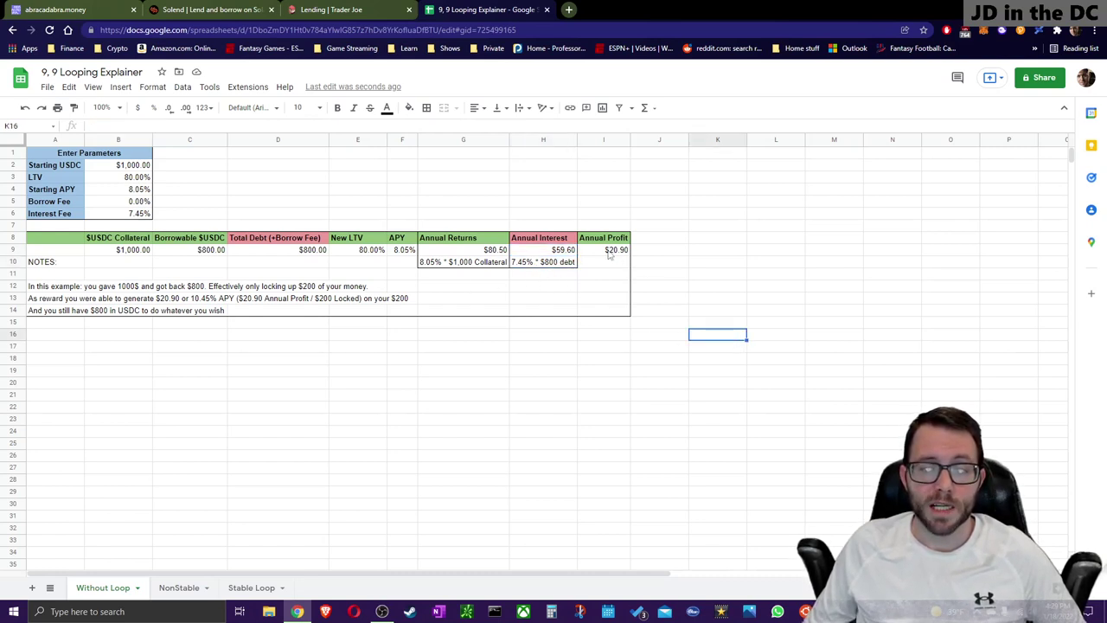
pyautogui.click(609, 250)
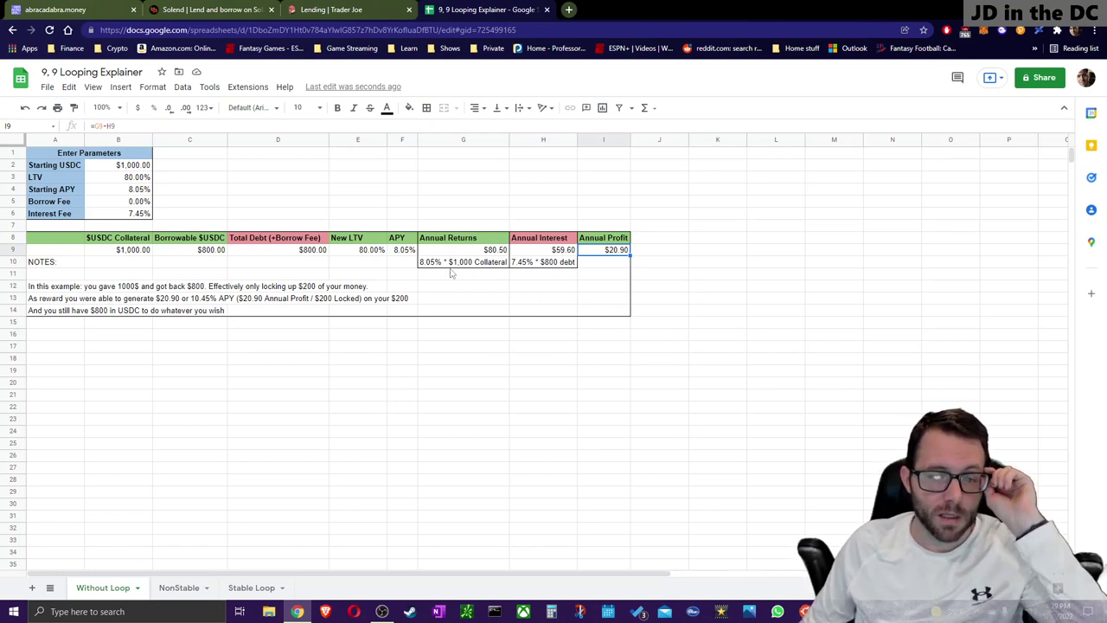
# Step: Read the example notes in rows 12 to 14, relating them to the Borrowable $USDC and Annual Profit cells
pyautogui.click(40, 289)
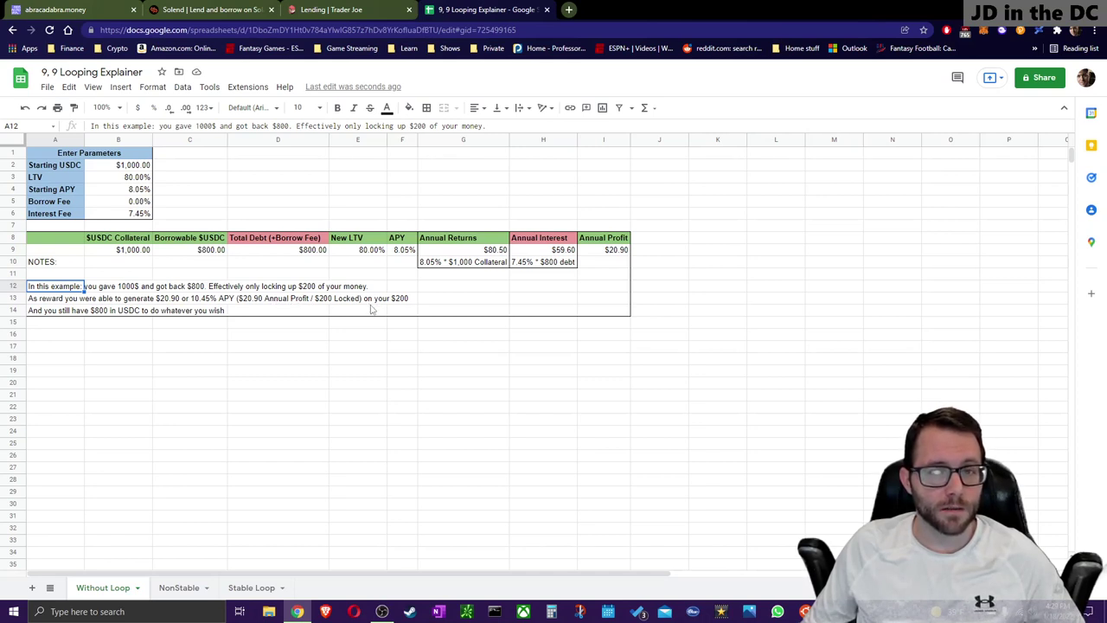
pyautogui.click(194, 250)
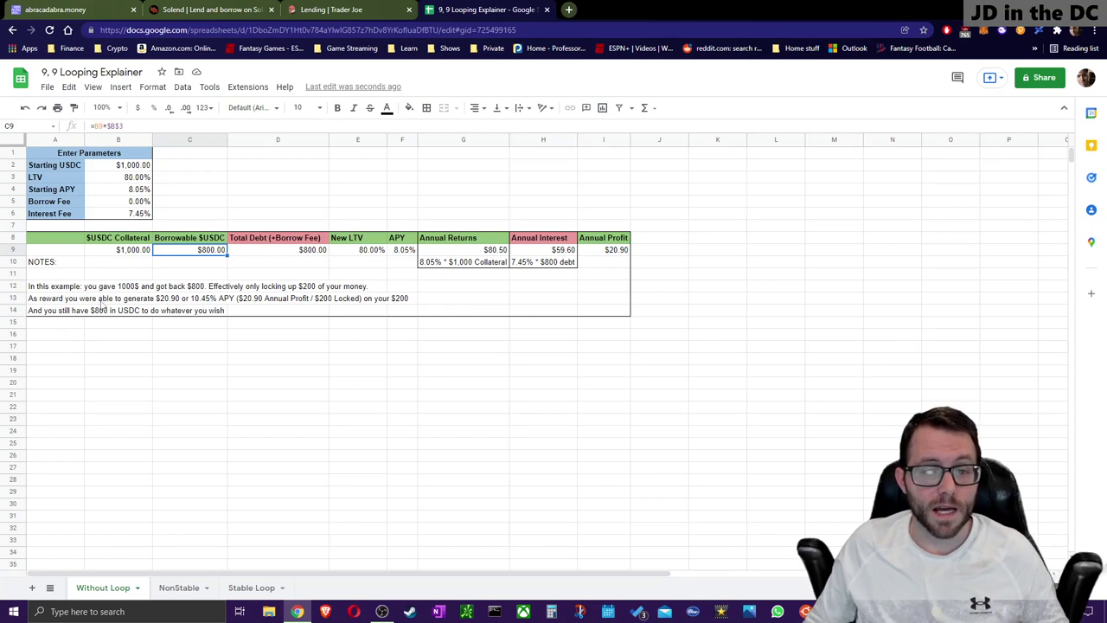
pyautogui.click(45, 302)
pyautogui.click(617, 254)
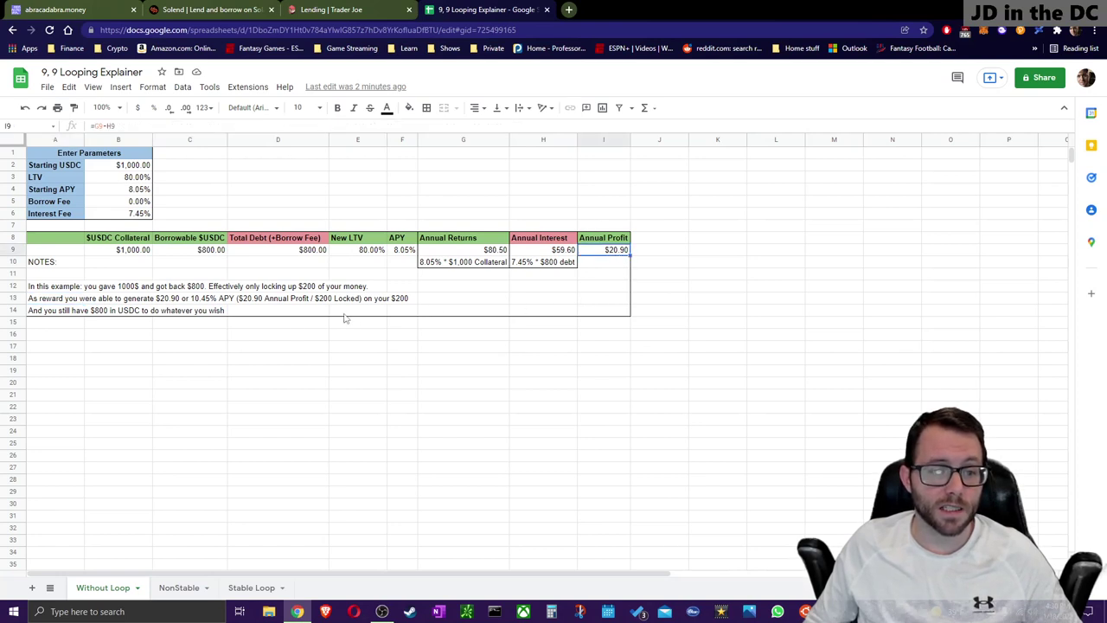
pyautogui.click(56, 299)
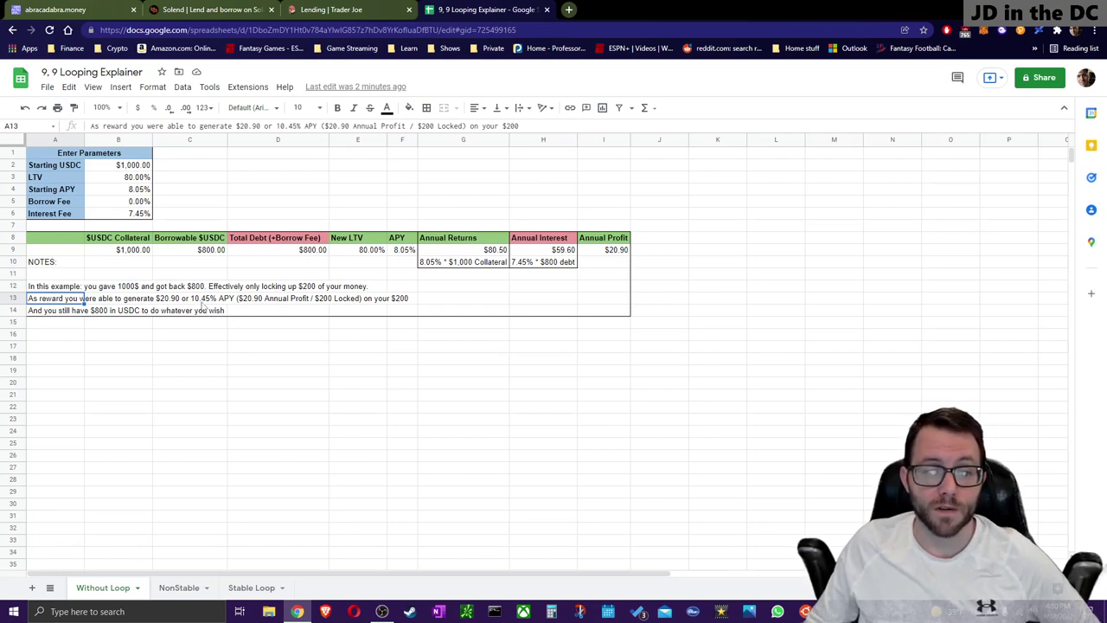
pyautogui.click(260, 300)
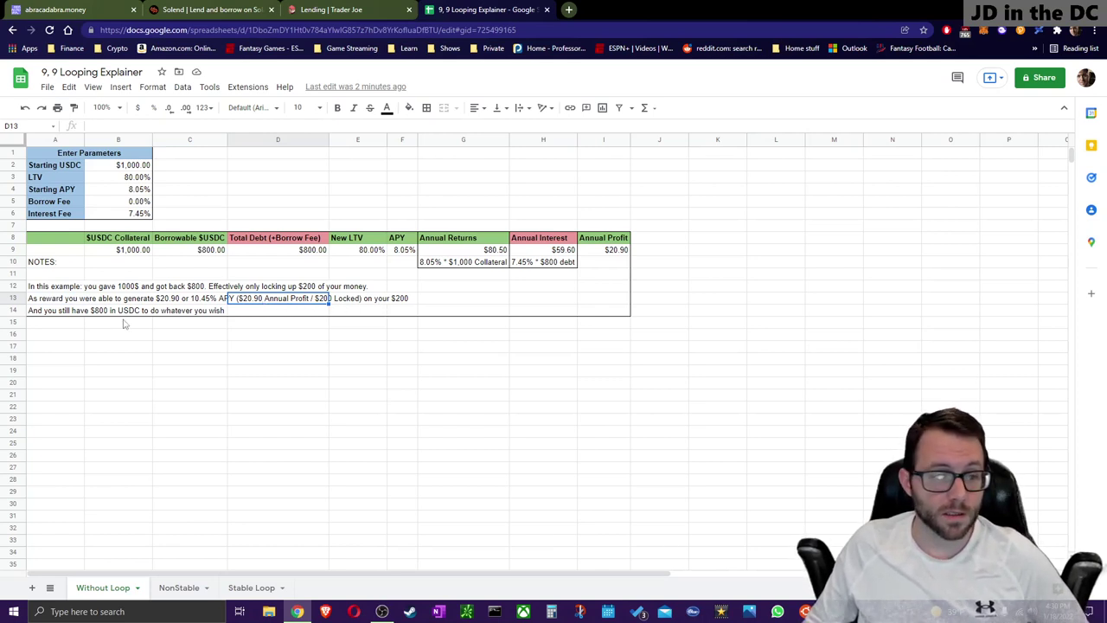
pyautogui.click(216, 300)
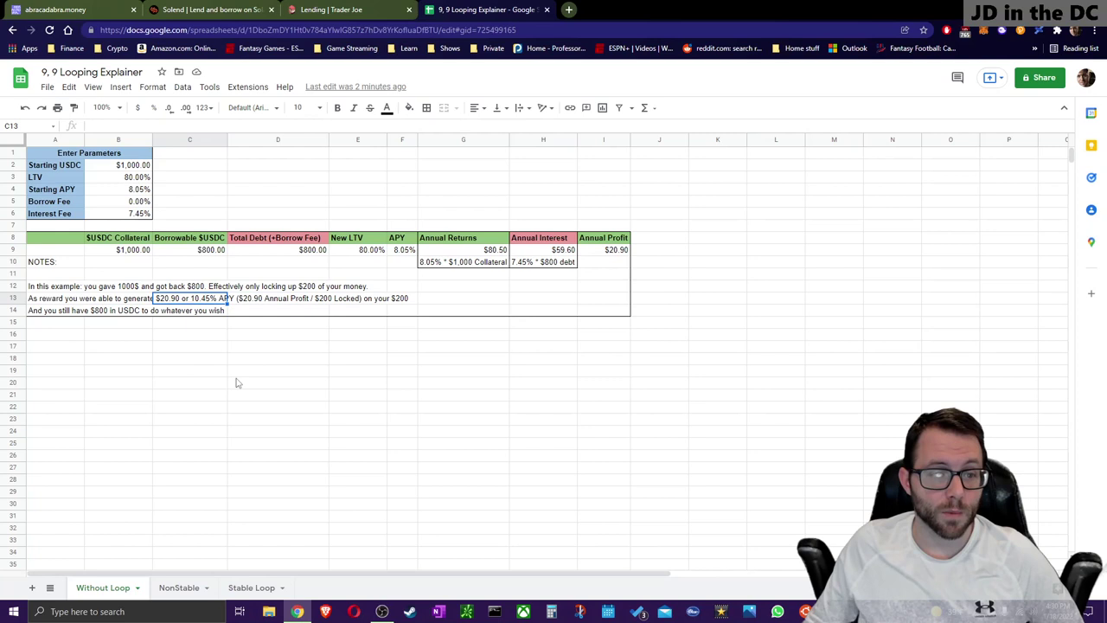
pyautogui.click(47, 311)
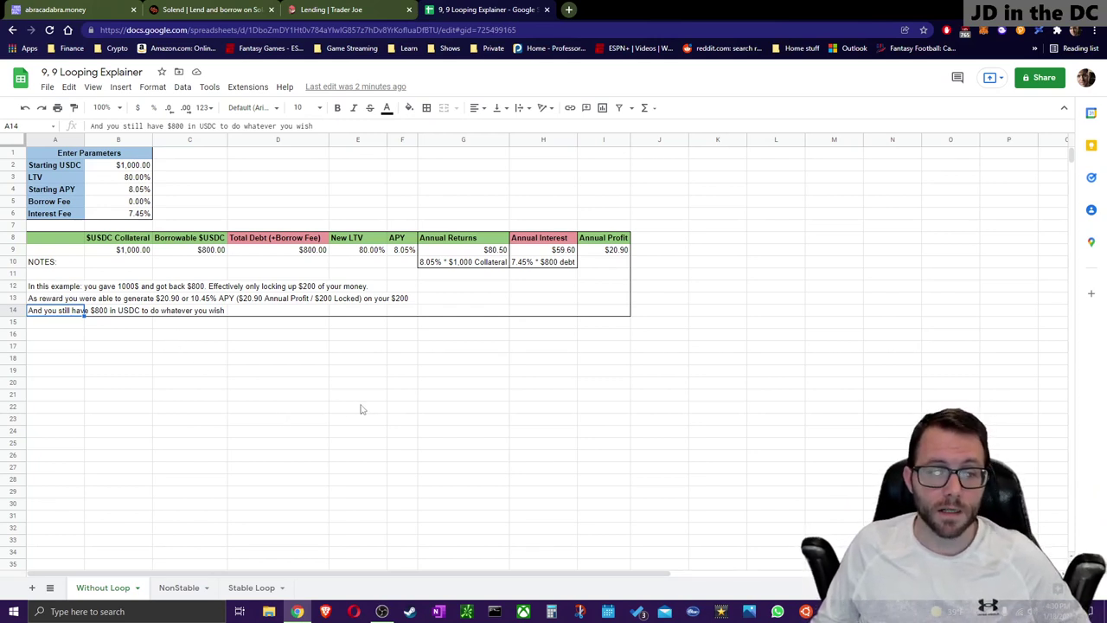
# Step: Compare the $USDC Collateral and Borrowable $USDC cells and their headers in the Without Loop sheet
pyautogui.click(136, 252)
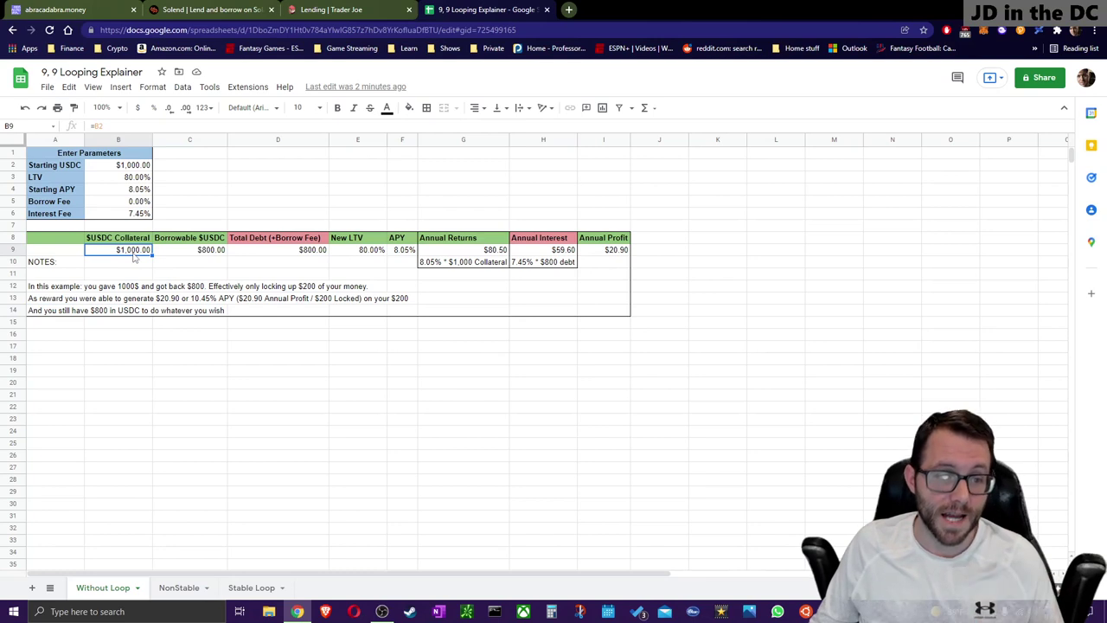
pyautogui.click(198, 252)
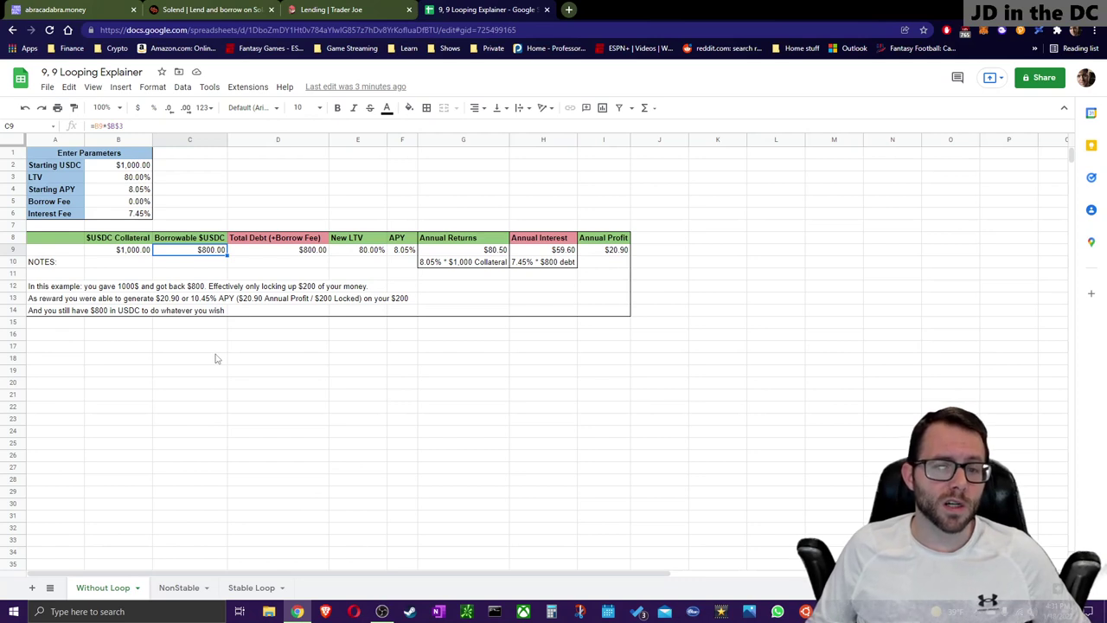
pyautogui.click(104, 241)
pyautogui.click(361, 245)
pyautogui.click(215, 248)
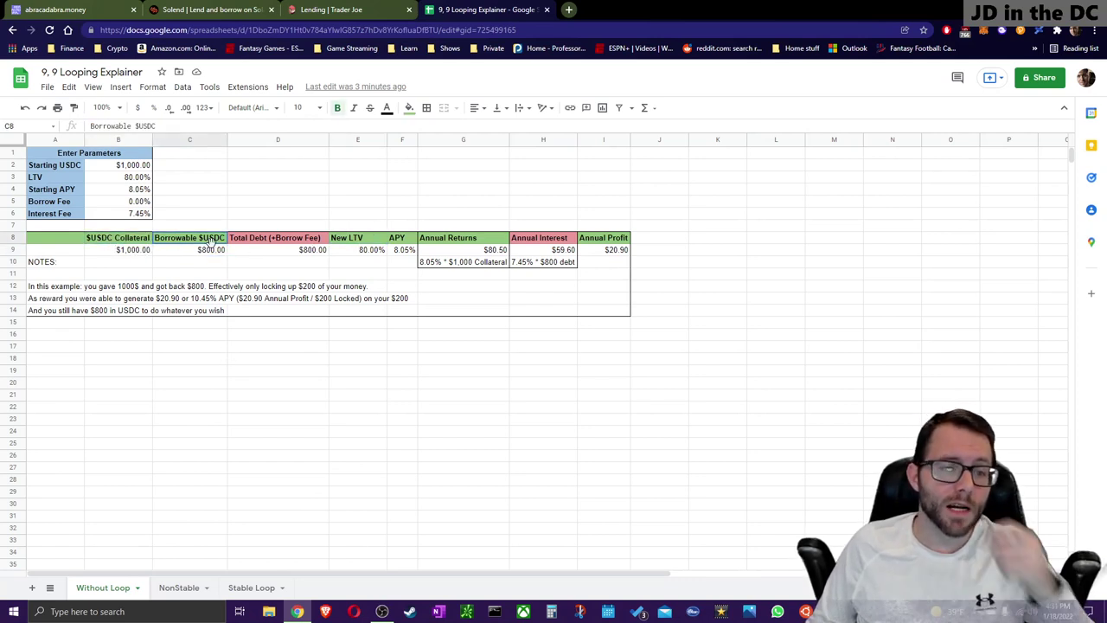
pyautogui.click(142, 253)
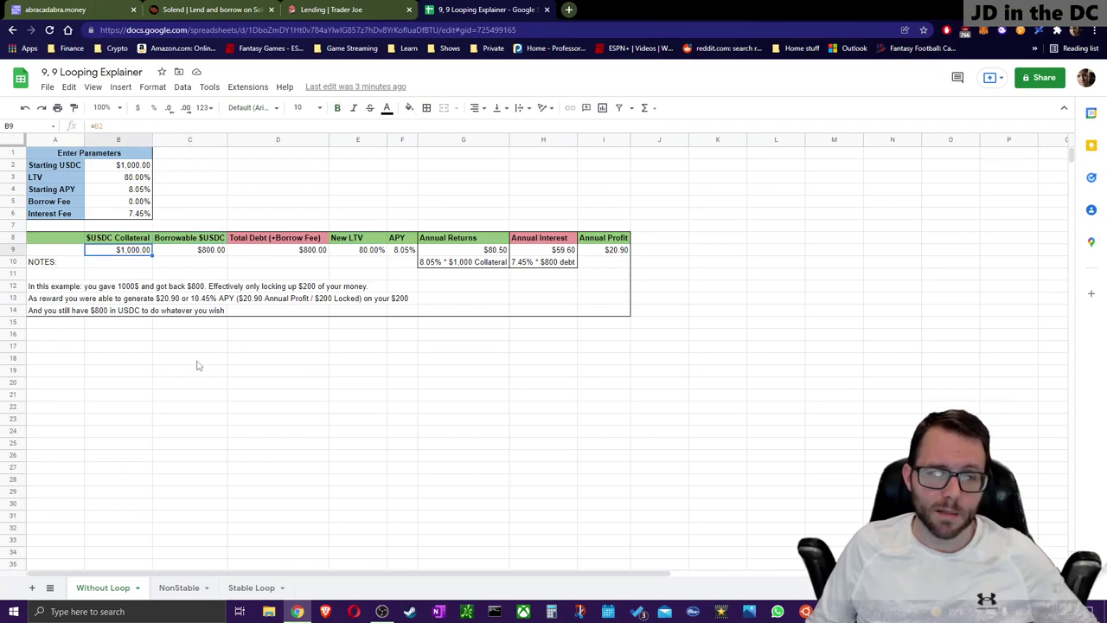
pyautogui.click(212, 253)
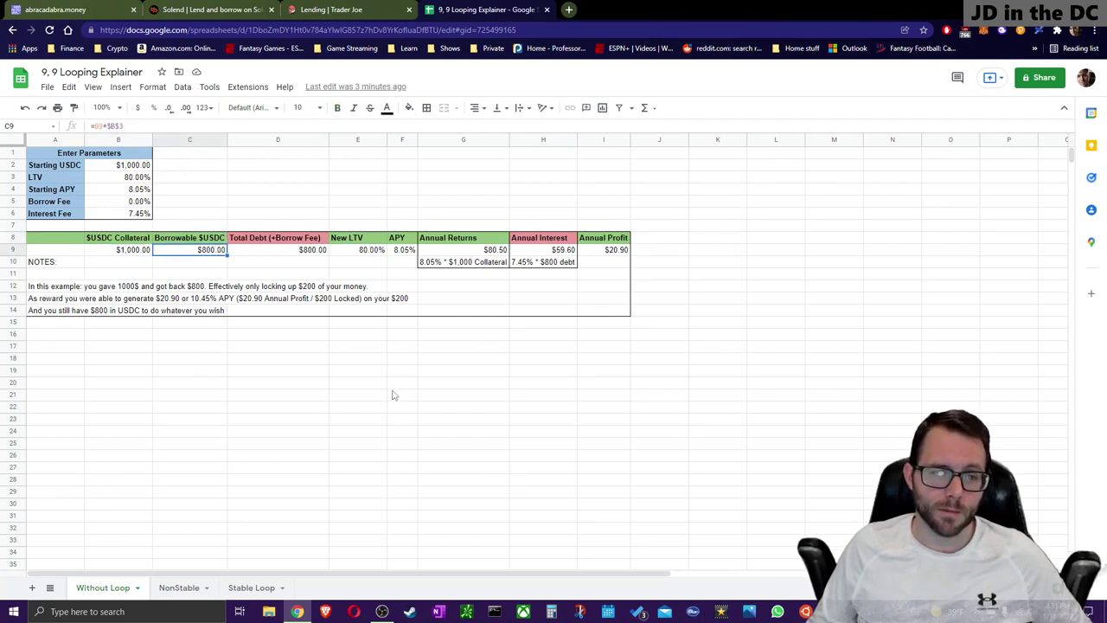
# Step: Review the deposit and borrow listings on Trader Joe's lending page, returning to the Without Loop sheet each time
pyautogui.click(340, 9)
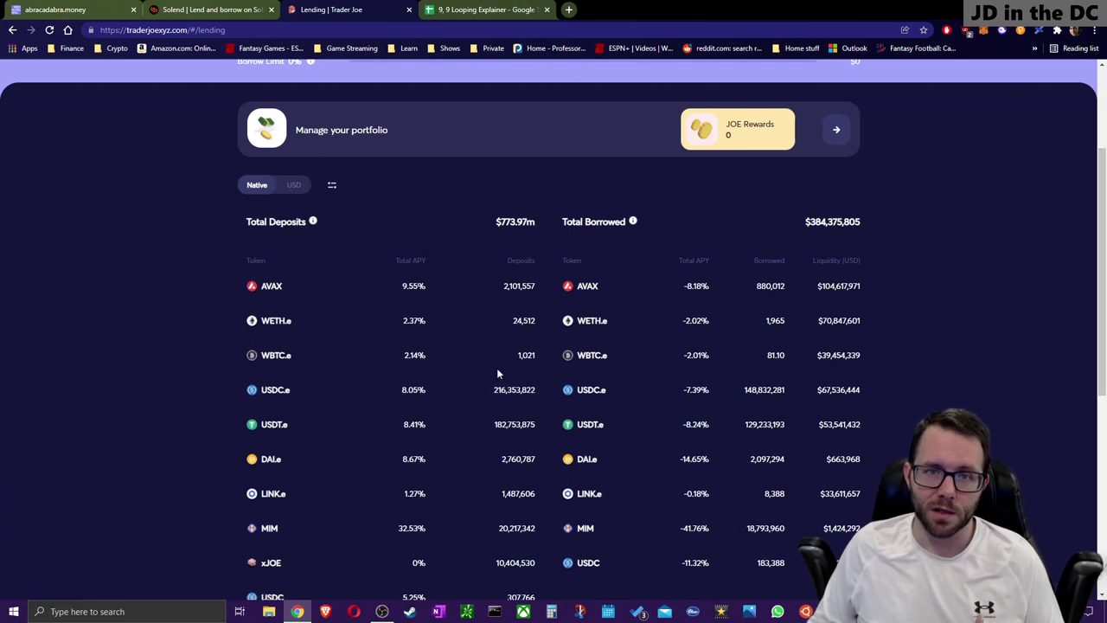
pyautogui.click(472, 8)
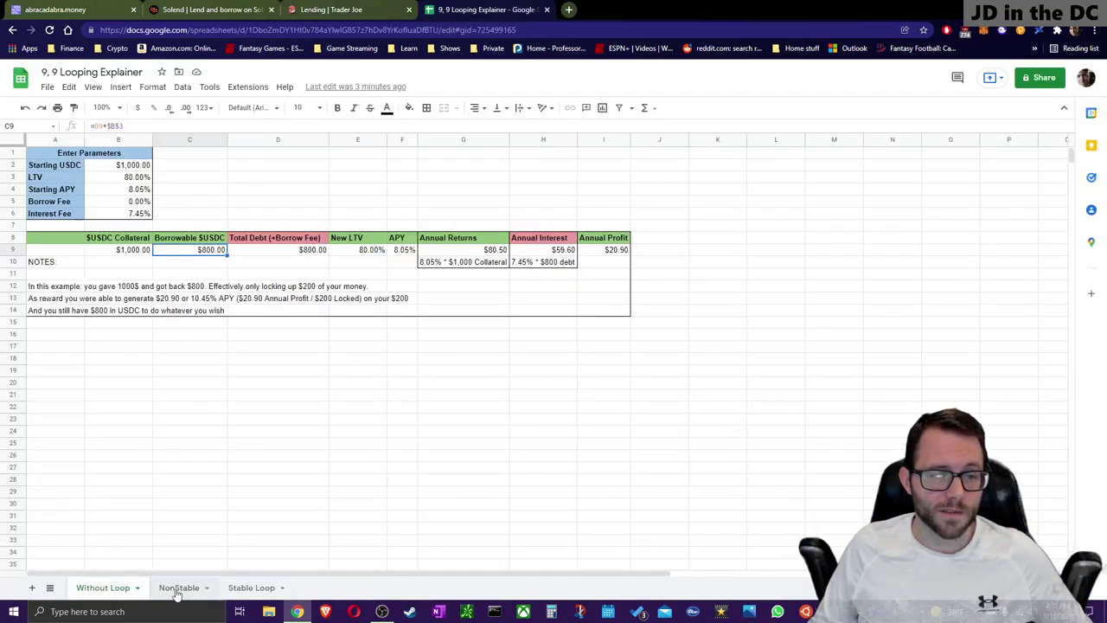
pyautogui.click(365, 9)
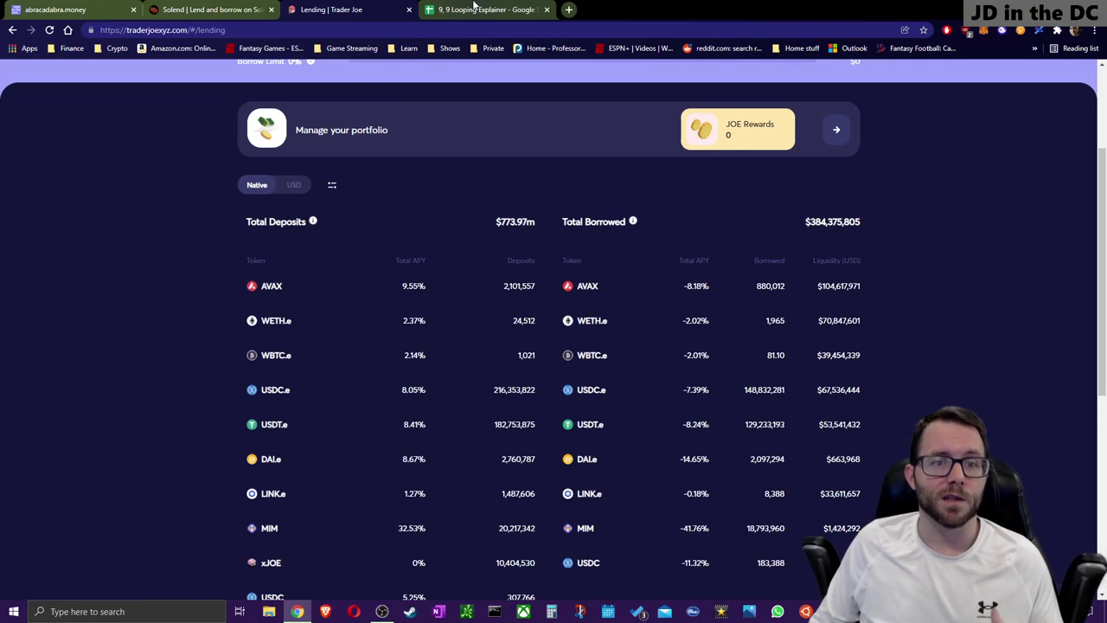
pyautogui.click(474, 7)
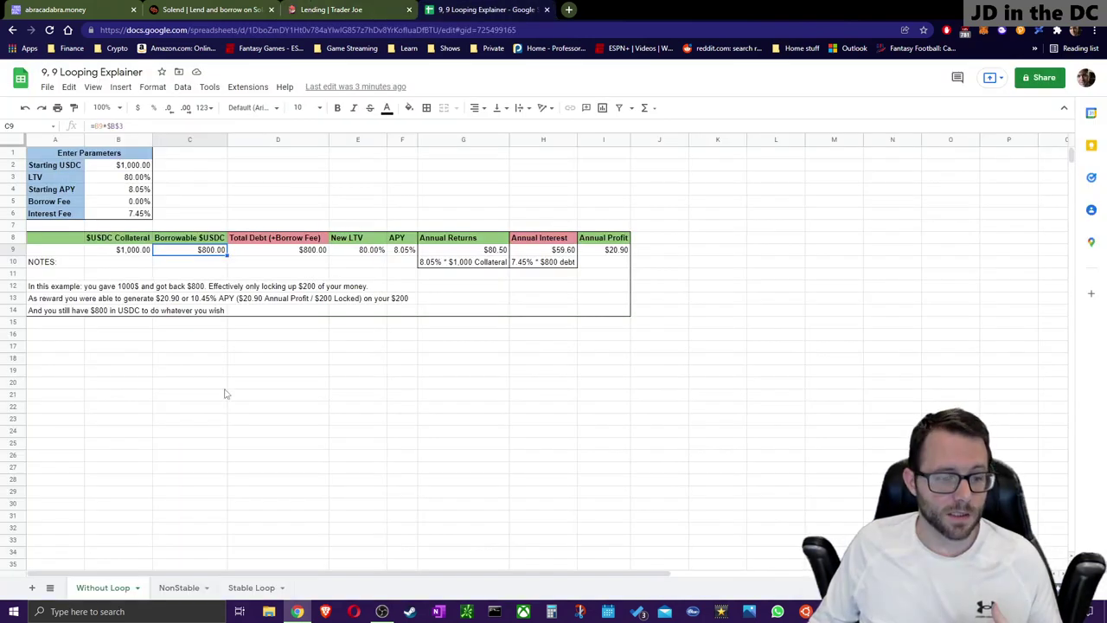
# Step: Open the NonStable sheet and skim its Managing Risk table and collateral examples, glancing at Trader Joe's token listings
pyautogui.click(179, 588)
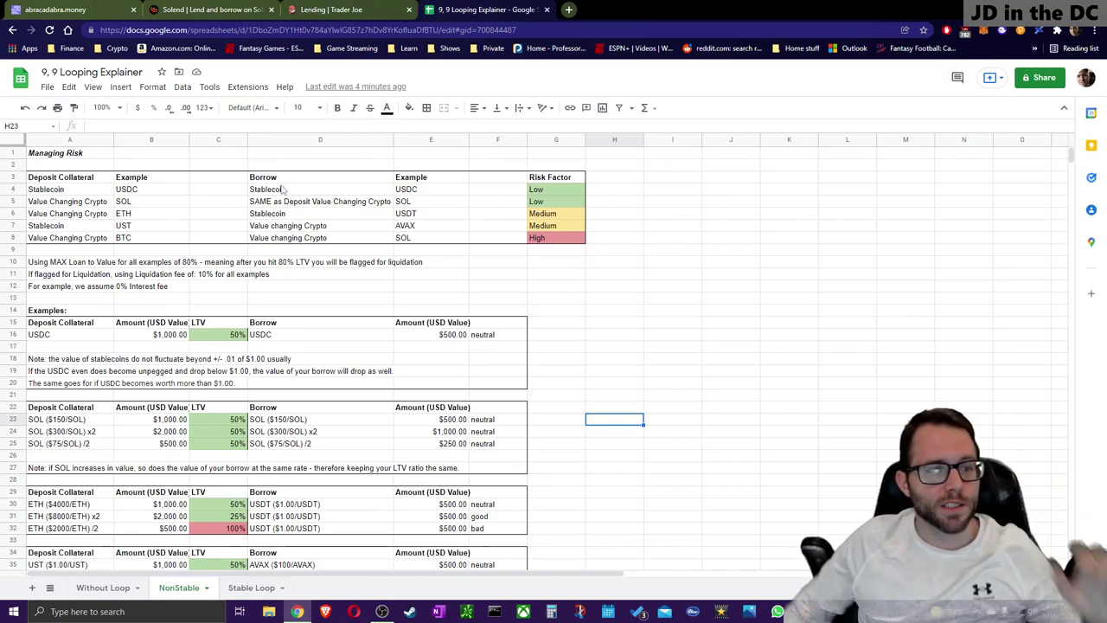
pyautogui.click(355, 9)
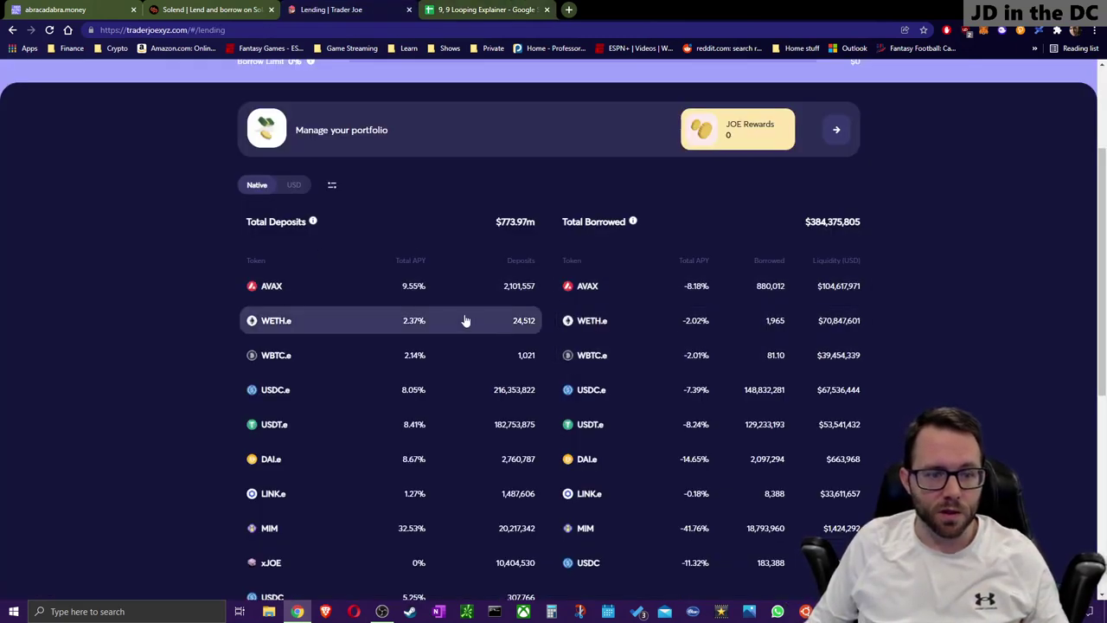
pyautogui.click(510, 9)
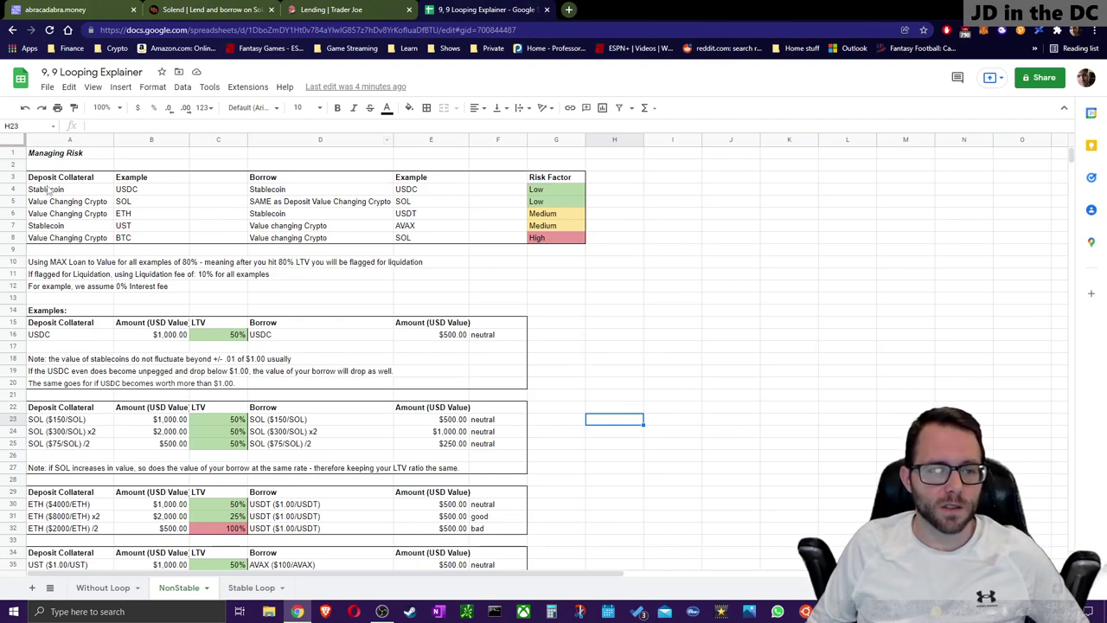
pyautogui.scroll(-5, 330, 282)
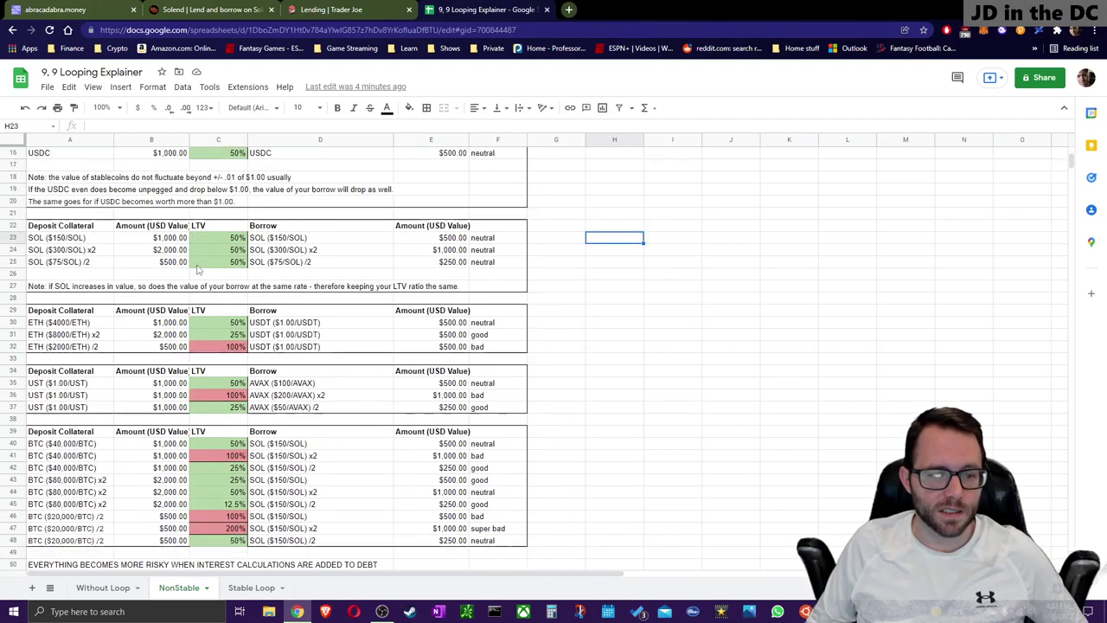
pyautogui.scroll(2, 330, 422)
pyautogui.scroll(3, 329, 422)
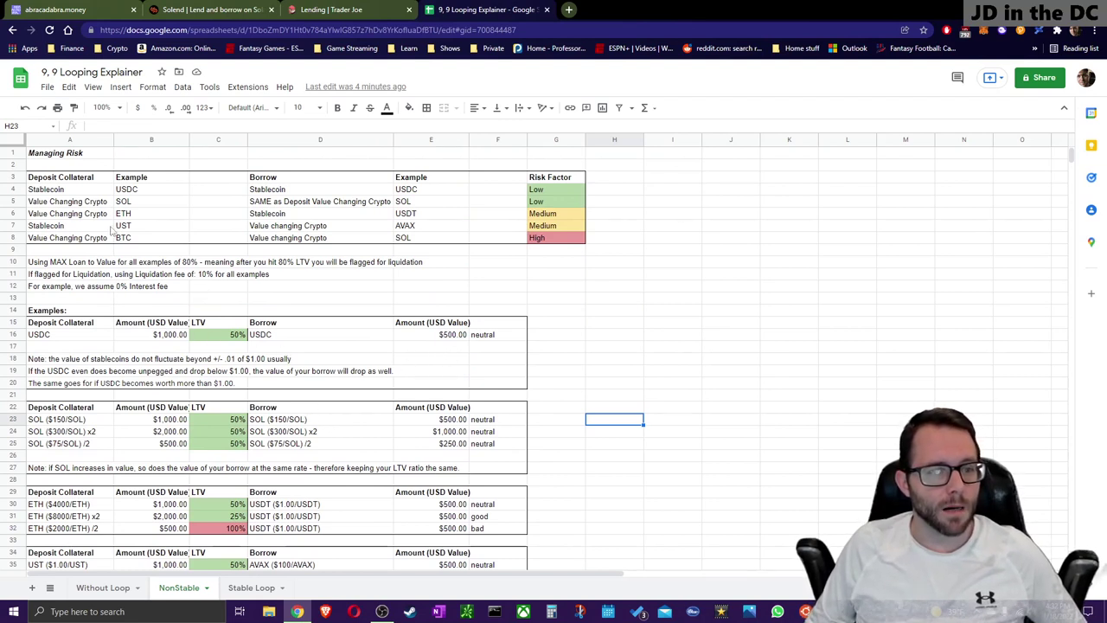
# Step: Examine the stablecoin row of the Managing Risk table, from USDC collateral through the USDC borrow to its risk factor
pyautogui.click(57, 194)
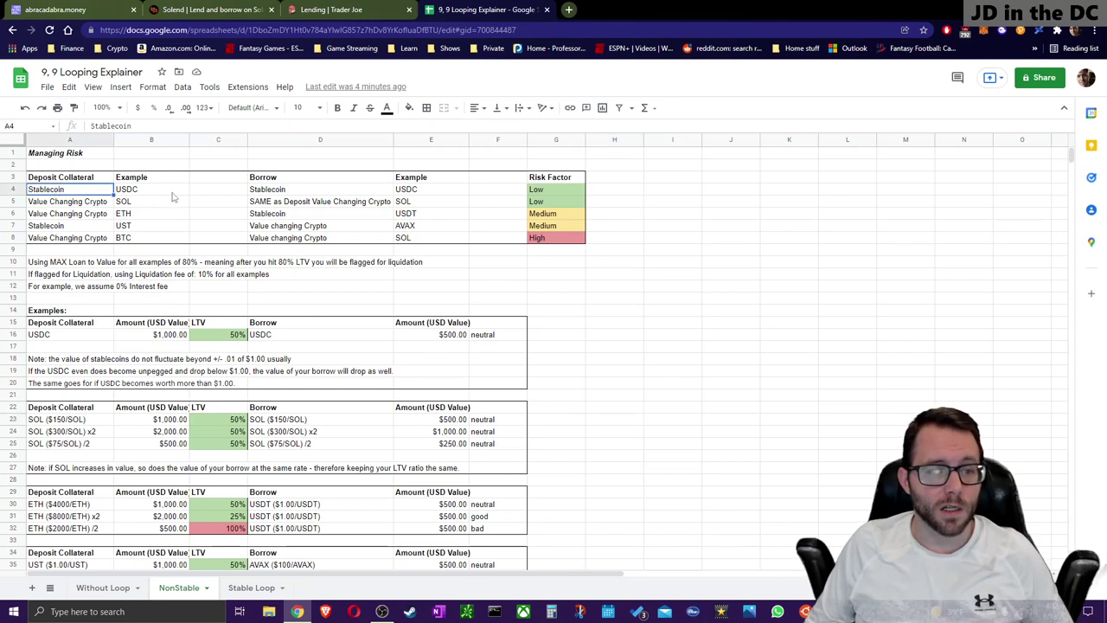
pyautogui.click(121, 192)
pyautogui.click(348, 194)
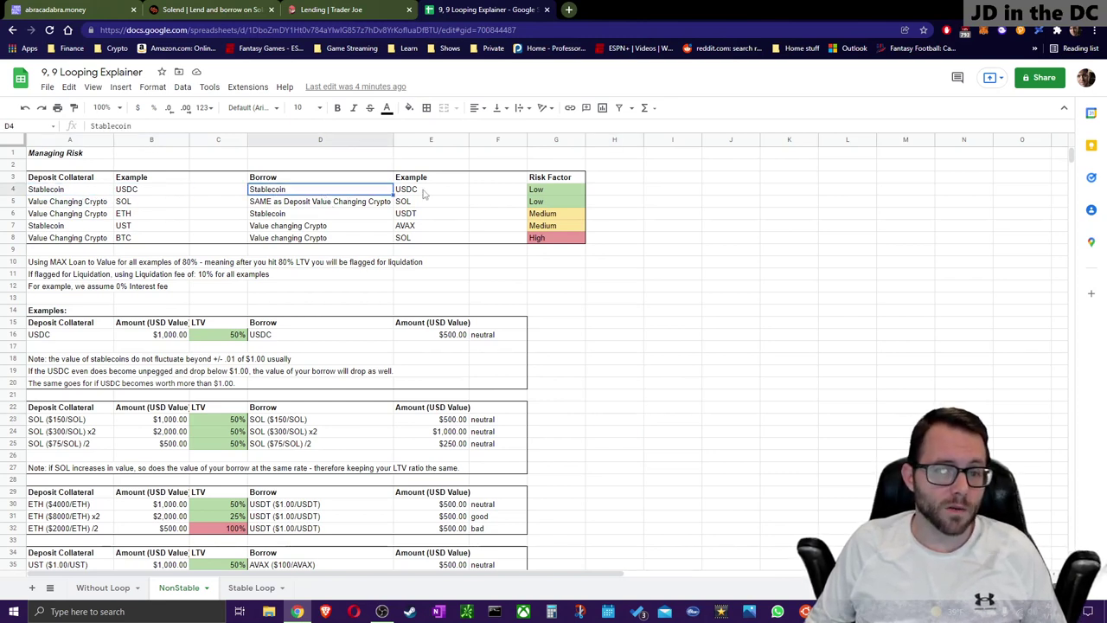
pyautogui.click(423, 194)
pyautogui.click(543, 194)
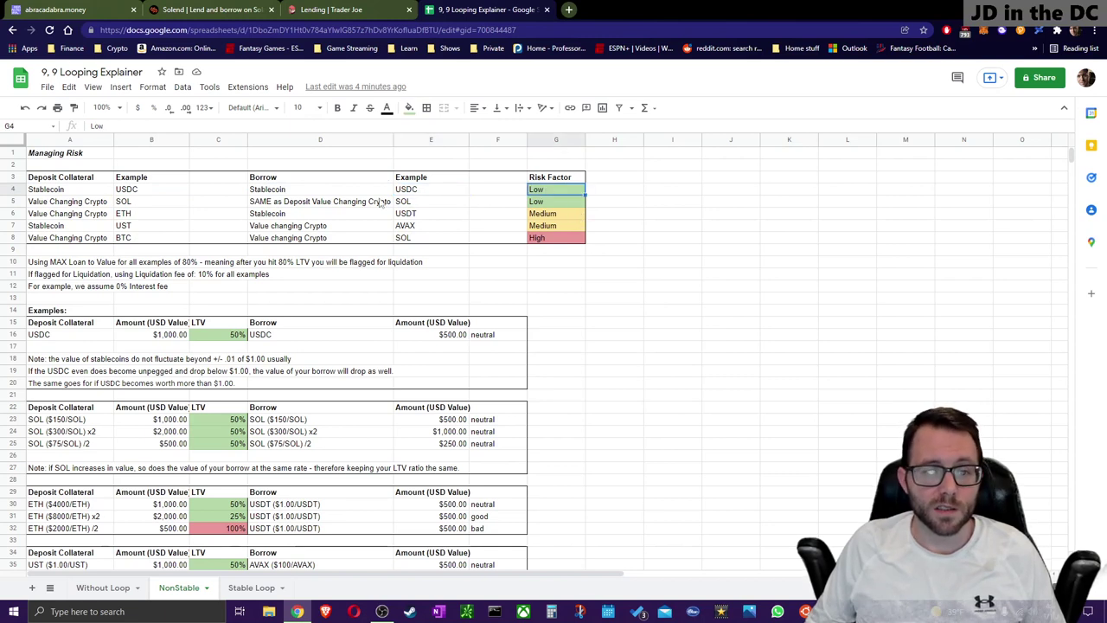
pyautogui.click(428, 190)
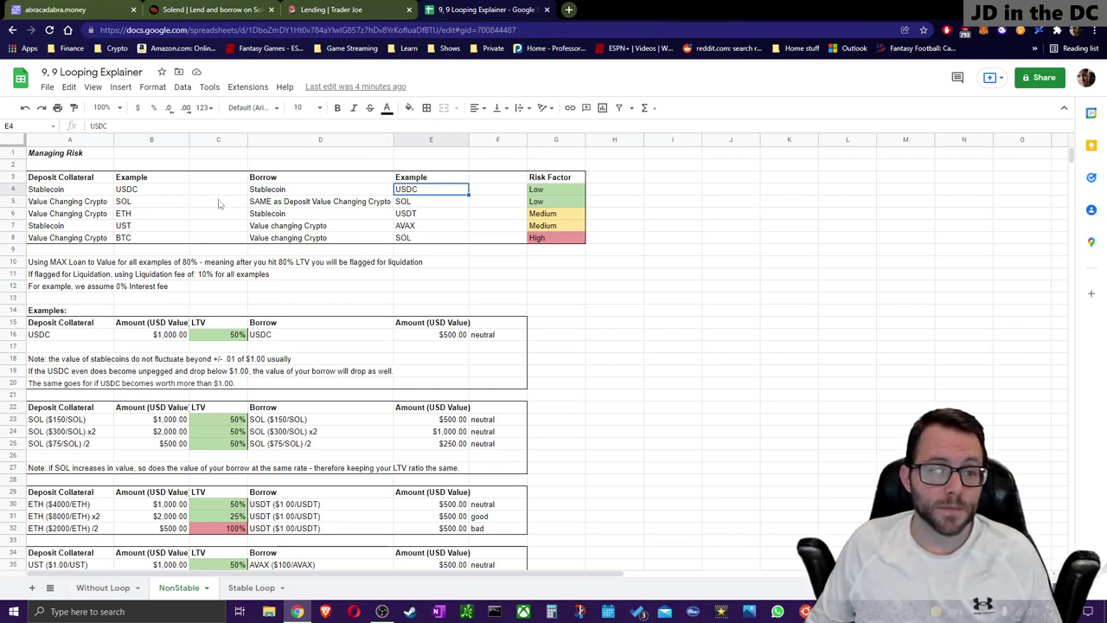
# Step: Examine the value-changing crypto deposit and its SOL example in row 5, briefly consulting Trader Joe's listings
pyautogui.click(84, 203)
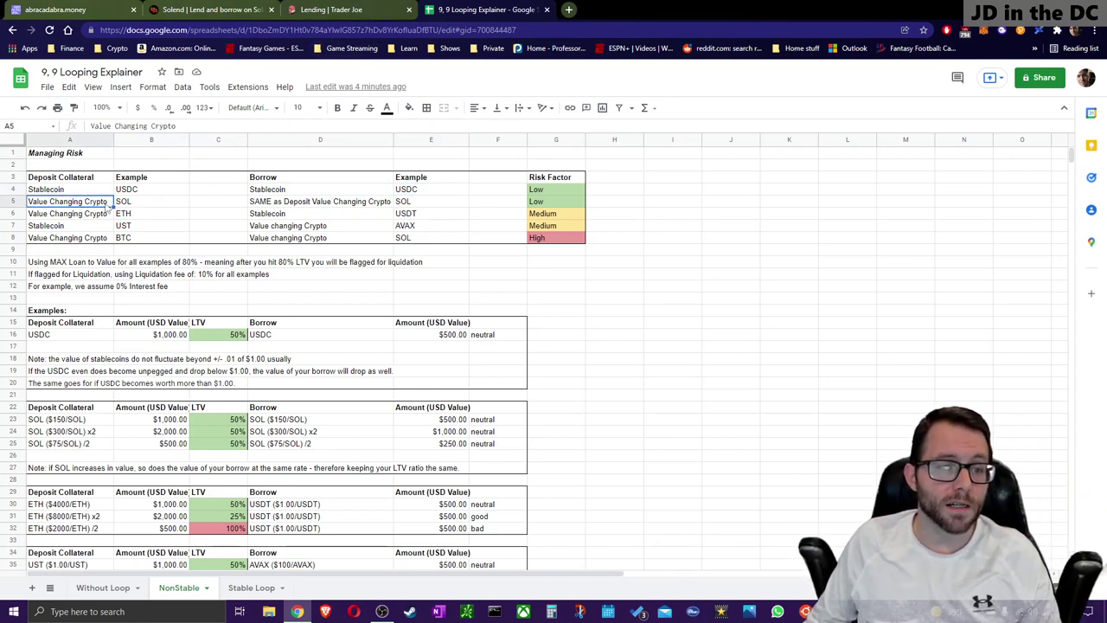
pyautogui.click(318, 8)
pyautogui.click(457, 11)
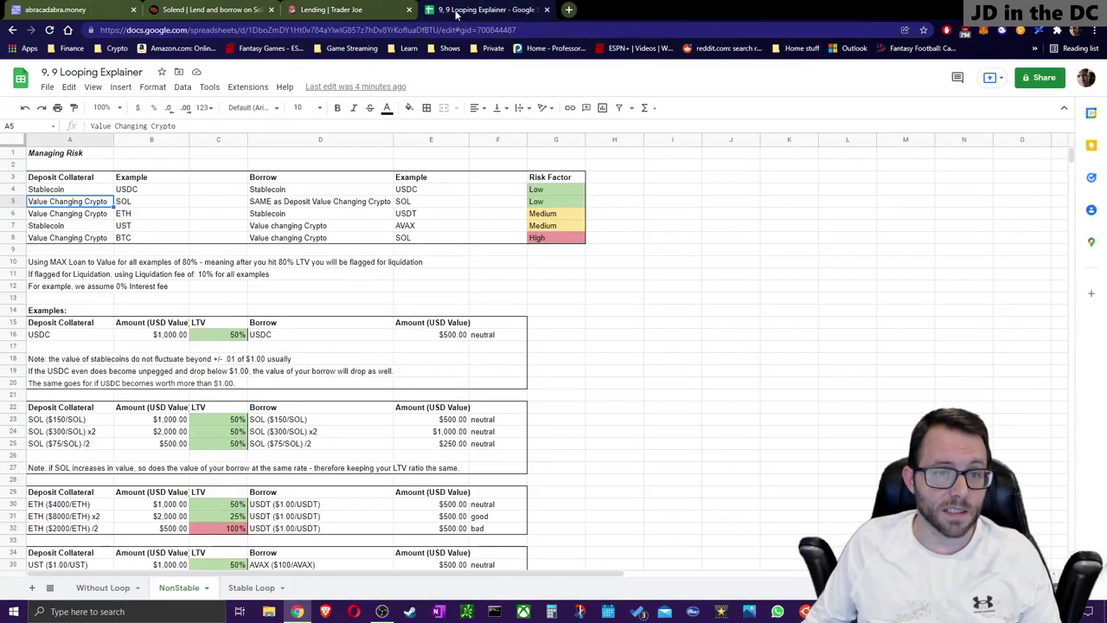
pyautogui.click(137, 204)
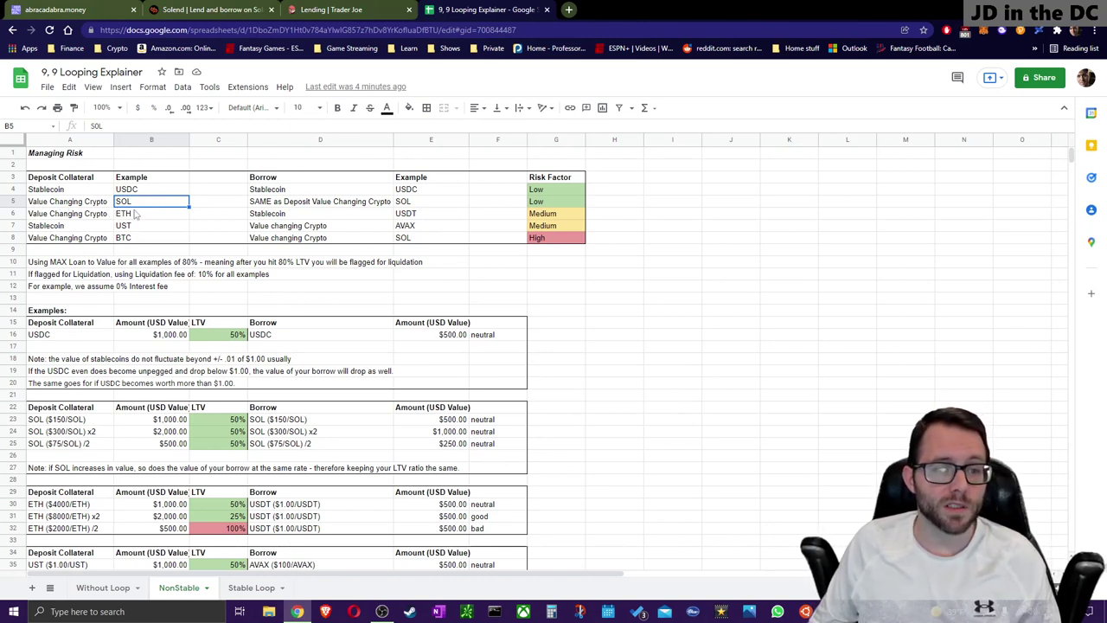
# Step: Switch to Solend and check the supply and borrow APY of SOL in the markets list
pyautogui.click(331, 10)
pyautogui.click(212, 9)
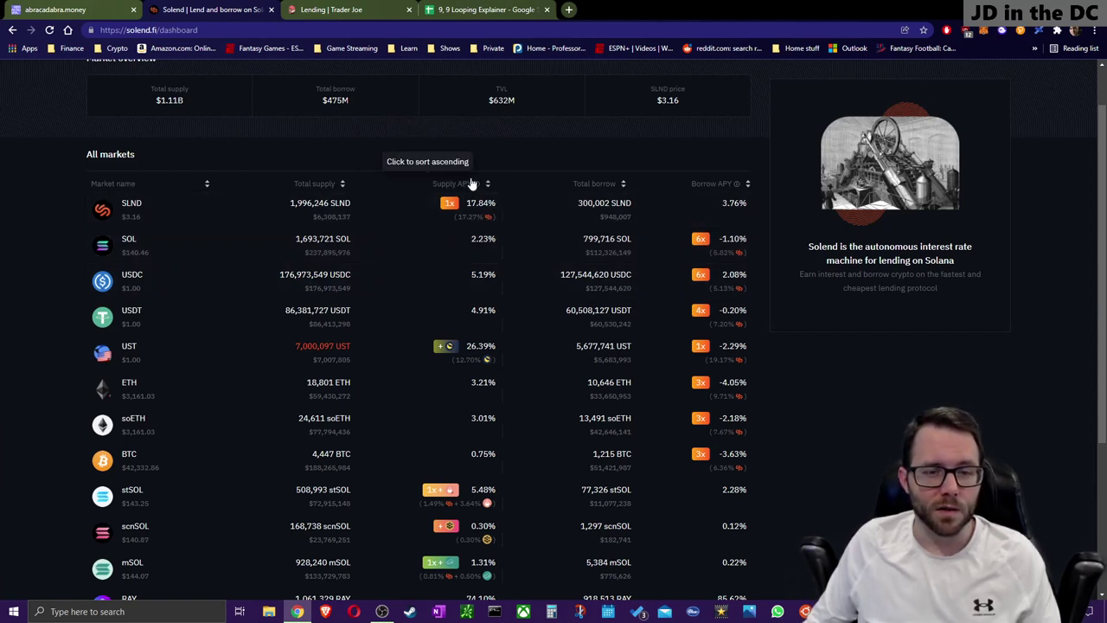
pyautogui.moveTo(723, 254)
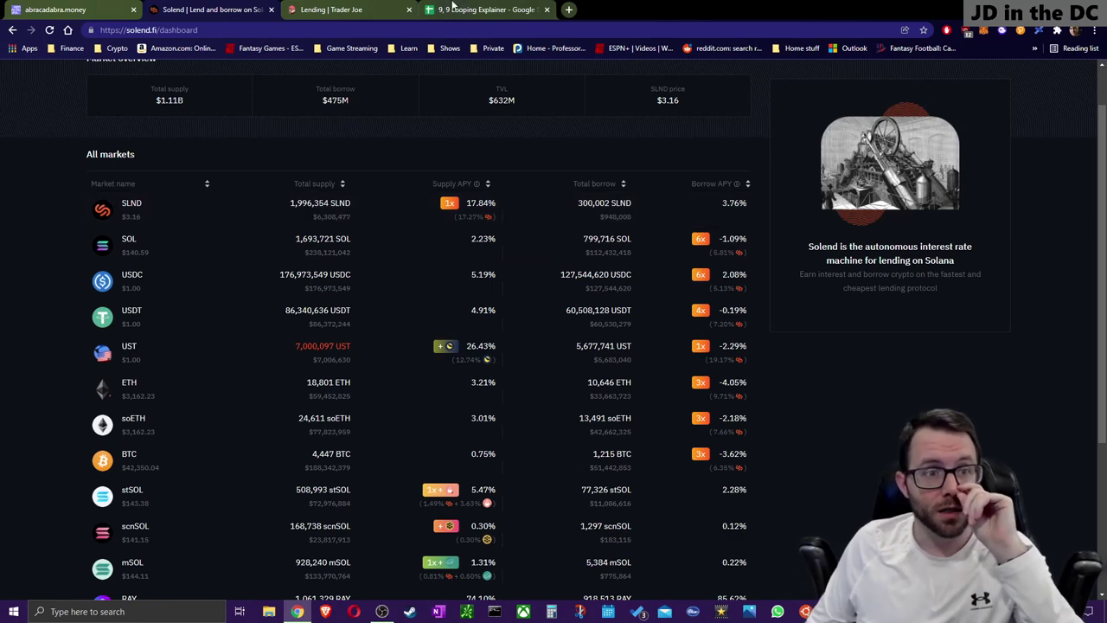
# Step: Compare the value-changing crypto deposit in row 5 of the NonStable sheet with the SOL market on Solend
pyautogui.click(452, 8)
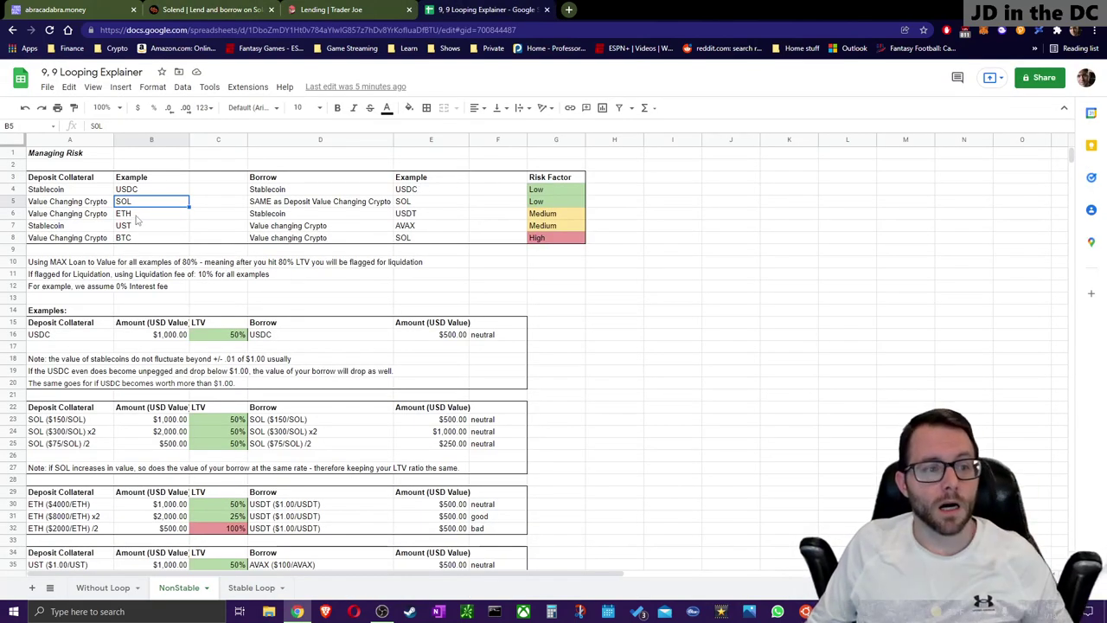
pyautogui.click(52, 202)
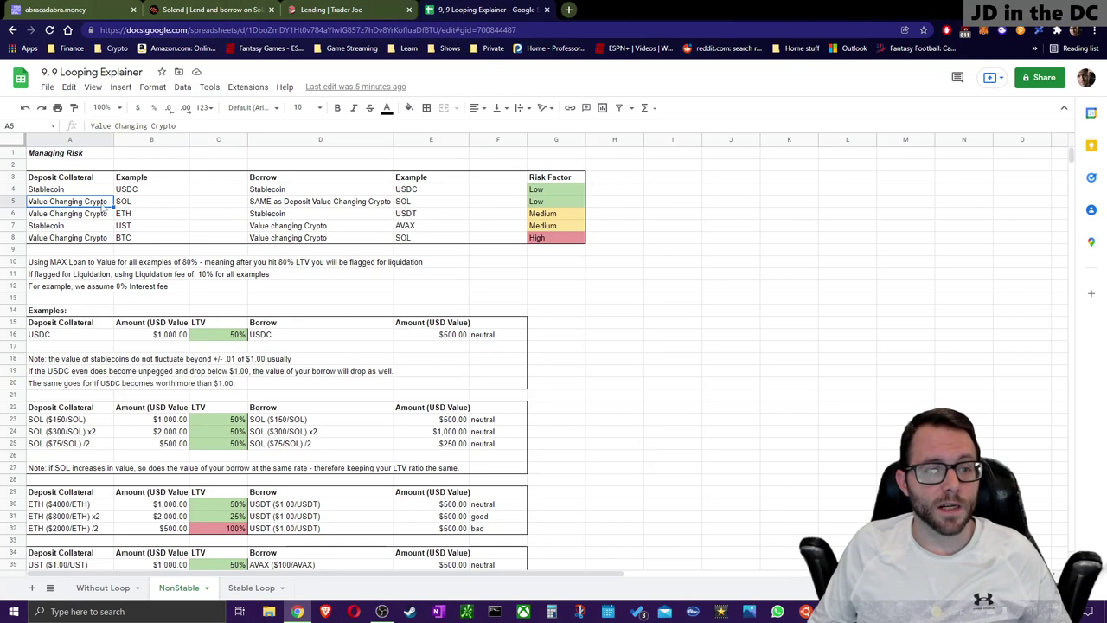
pyautogui.click(342, 9)
pyautogui.click(220, 9)
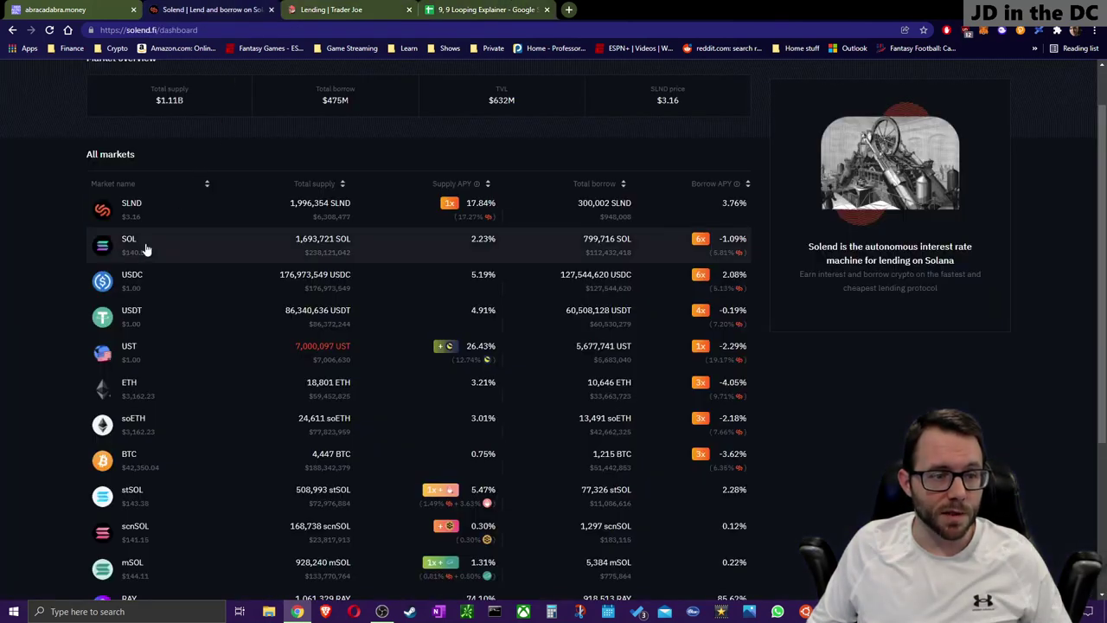
# Step: Return to the Looping Explainer spreadsheet and examine row 5's same-crypto borrow, its SOL example and its risk factor
pyautogui.click(459, 7)
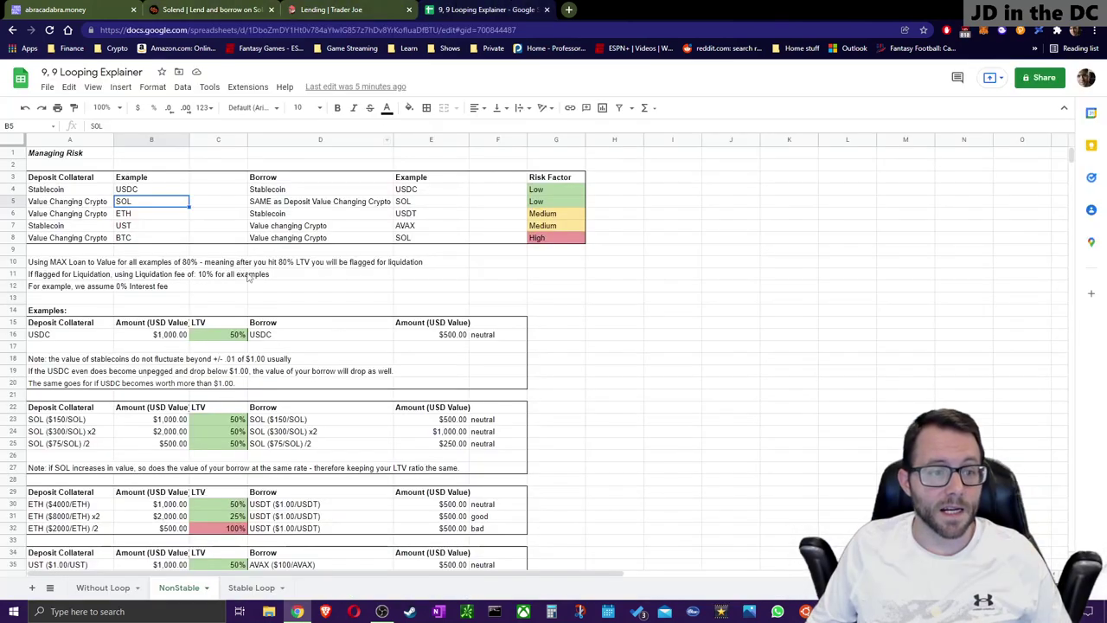
pyautogui.click(305, 206)
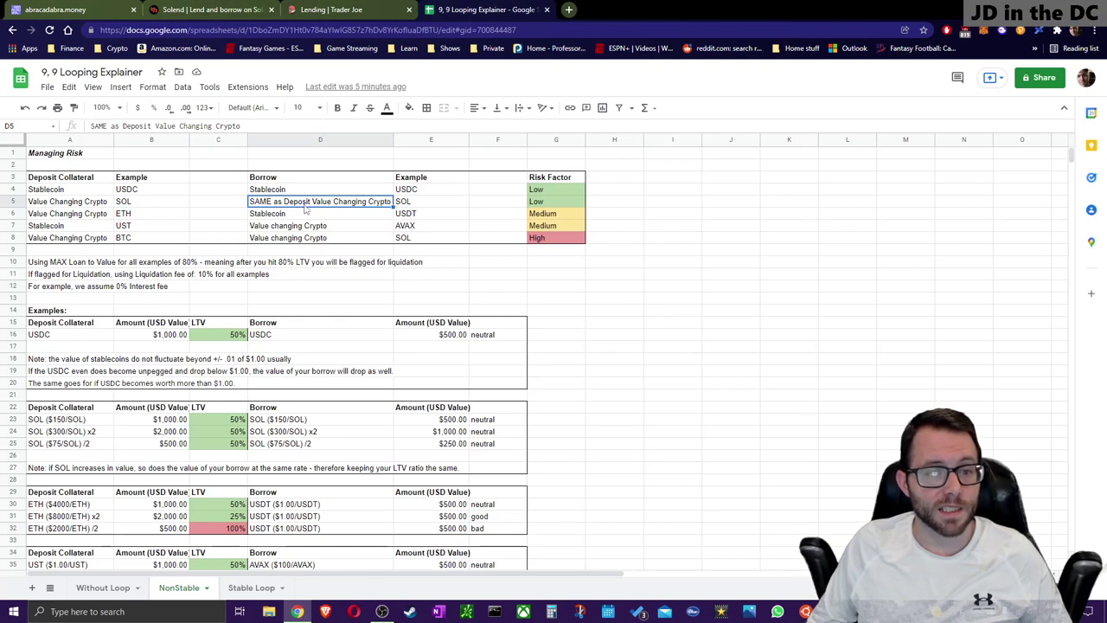
pyautogui.click(429, 205)
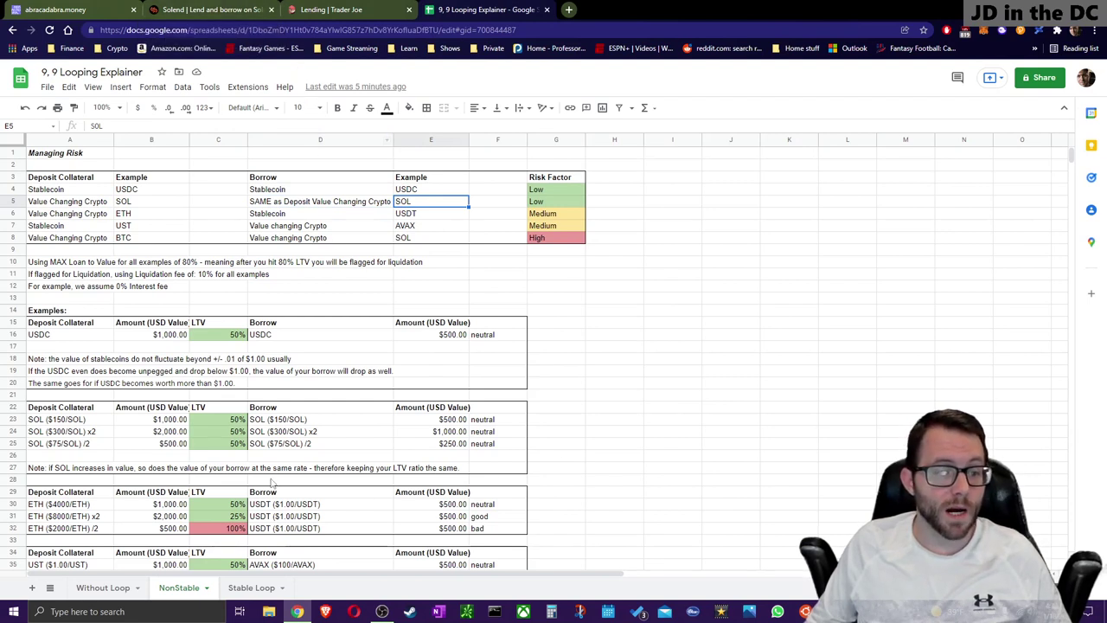
pyautogui.click(533, 202)
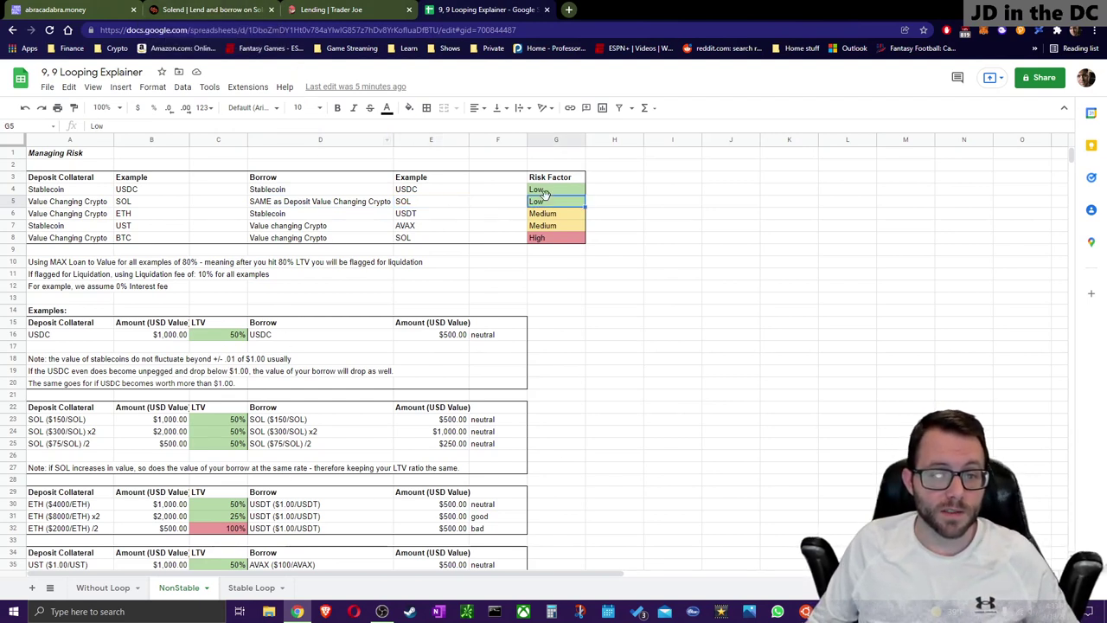
pyautogui.click(157, 204)
pyautogui.click(441, 203)
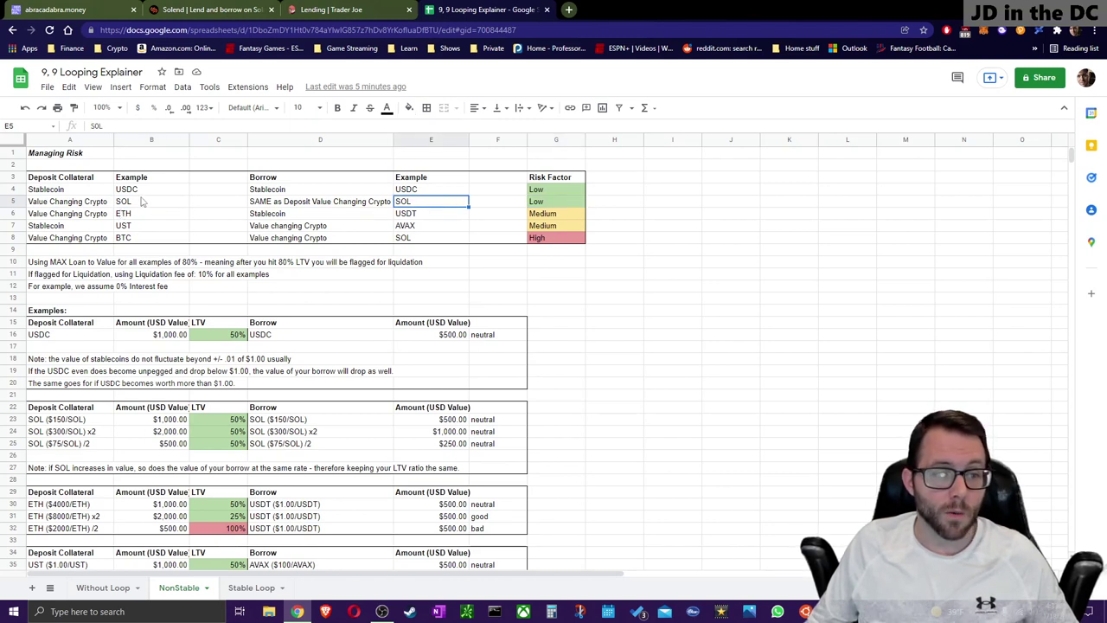
# Step: Examine row 6 of the Managing Risk table, from the ETH collateral through the USDT borrow to its risk factor
pyautogui.click(80, 216)
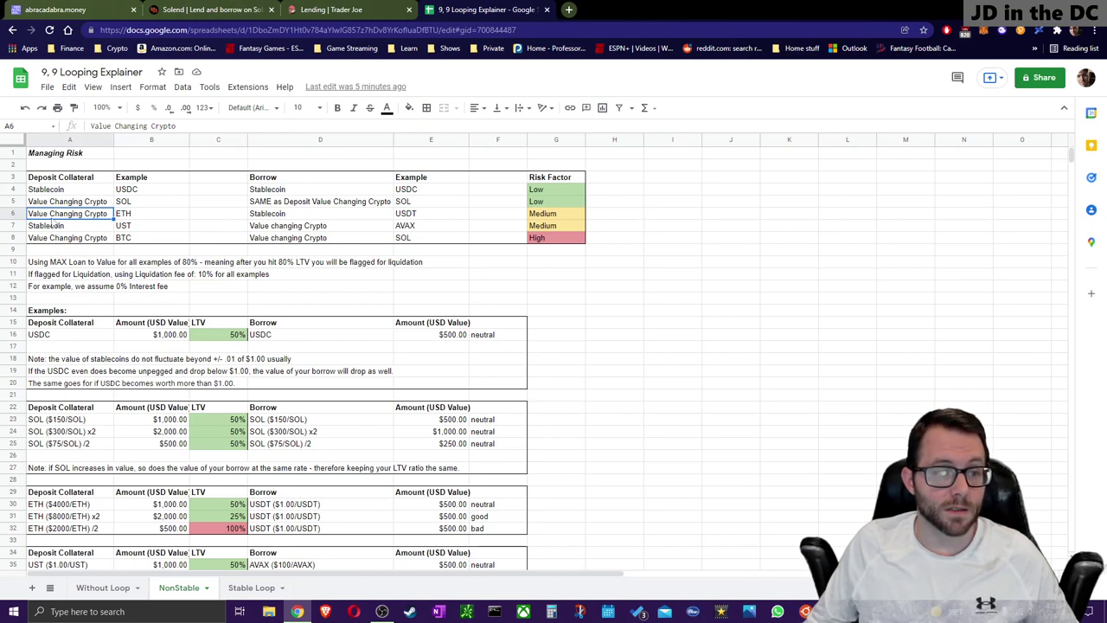
pyautogui.click(156, 217)
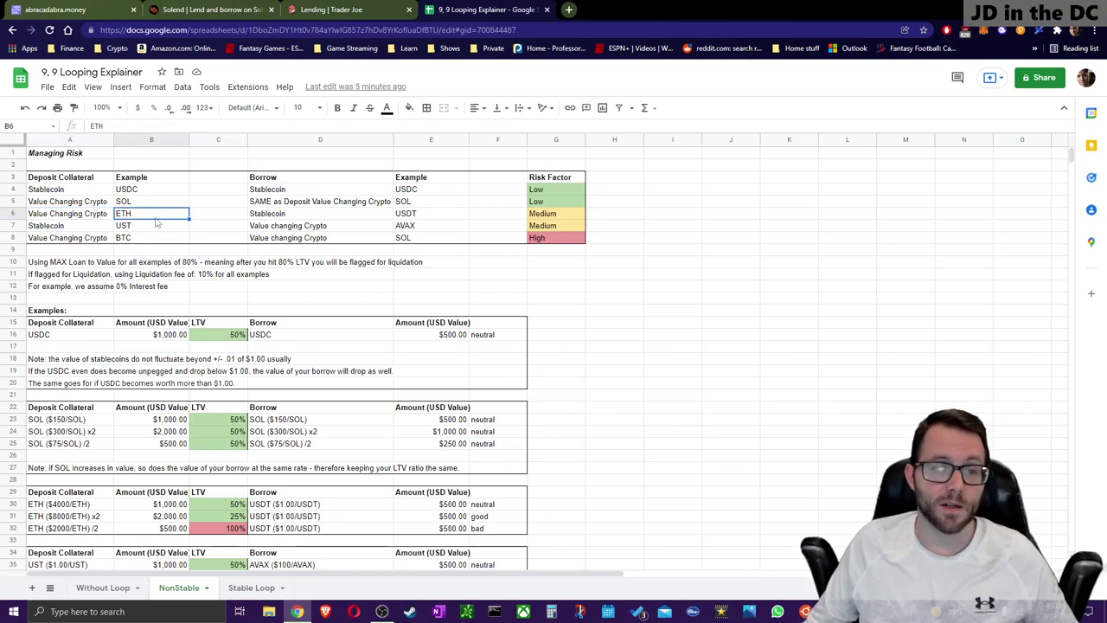
pyautogui.click(405, 215)
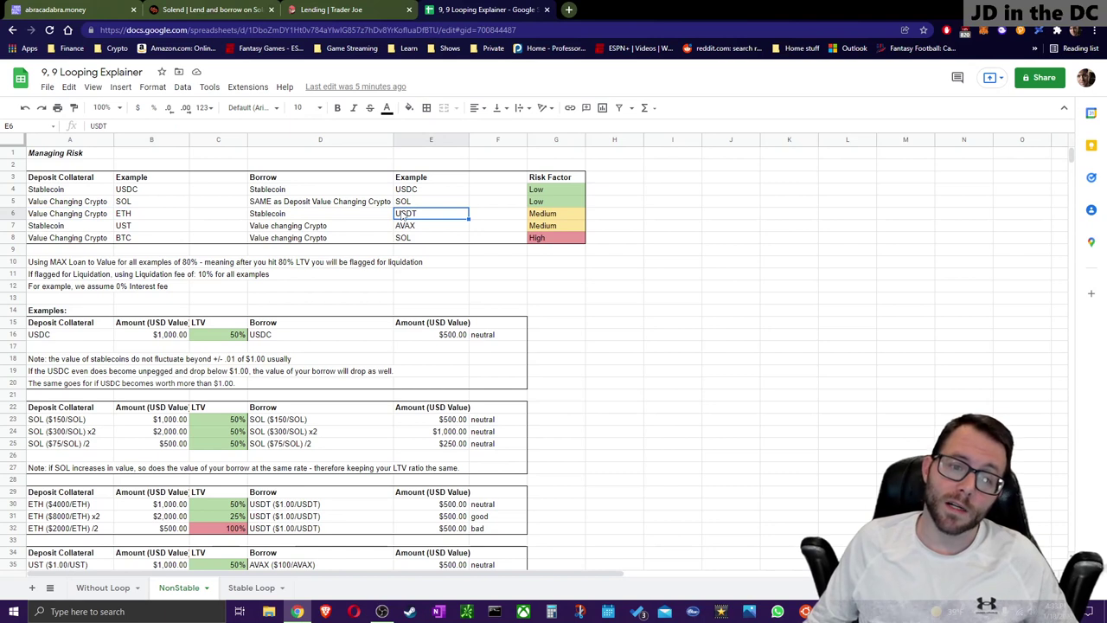
pyautogui.click(567, 220)
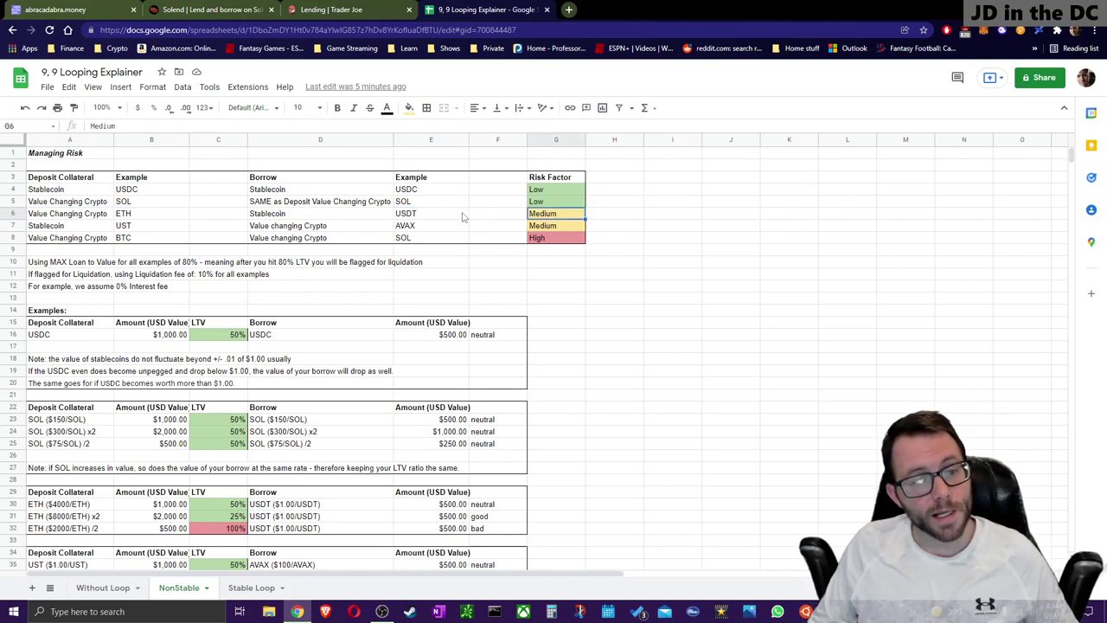
# Step: Examine row 7 of the Managing Risk table, from the UST collateral through the AVAX borrow to its risk factor
pyautogui.click(138, 229)
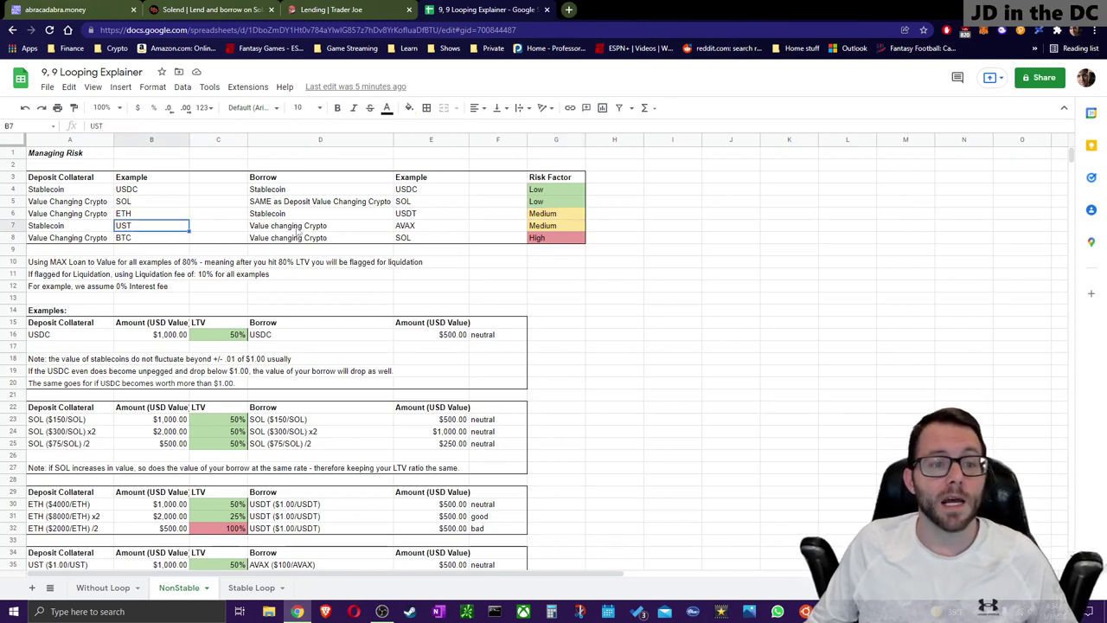
pyautogui.click(428, 227)
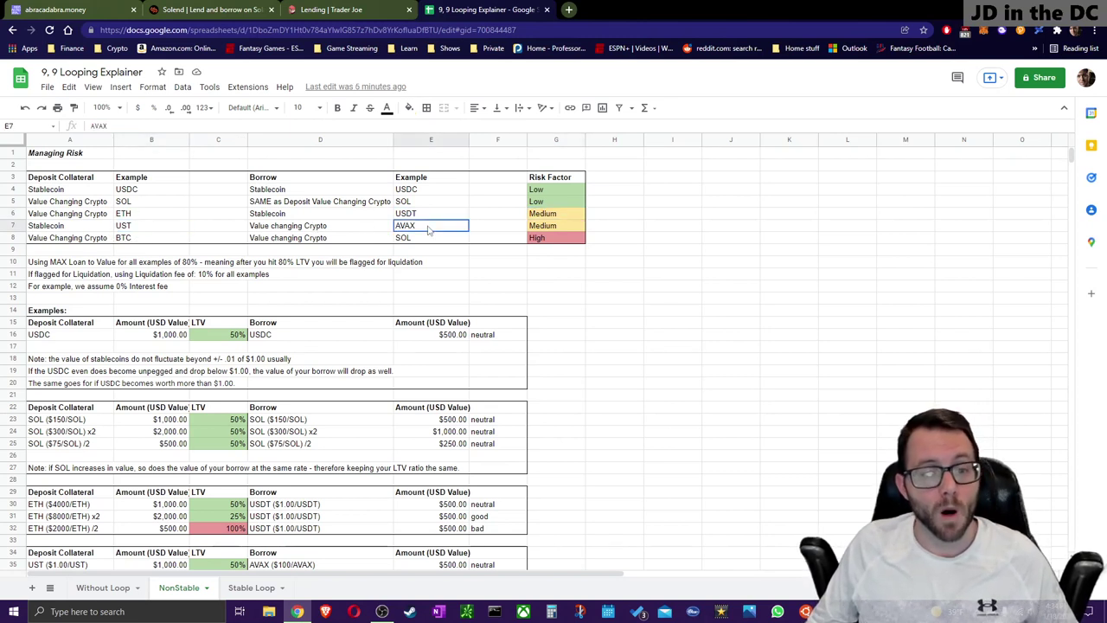
pyautogui.click(325, 232)
pyautogui.click(438, 231)
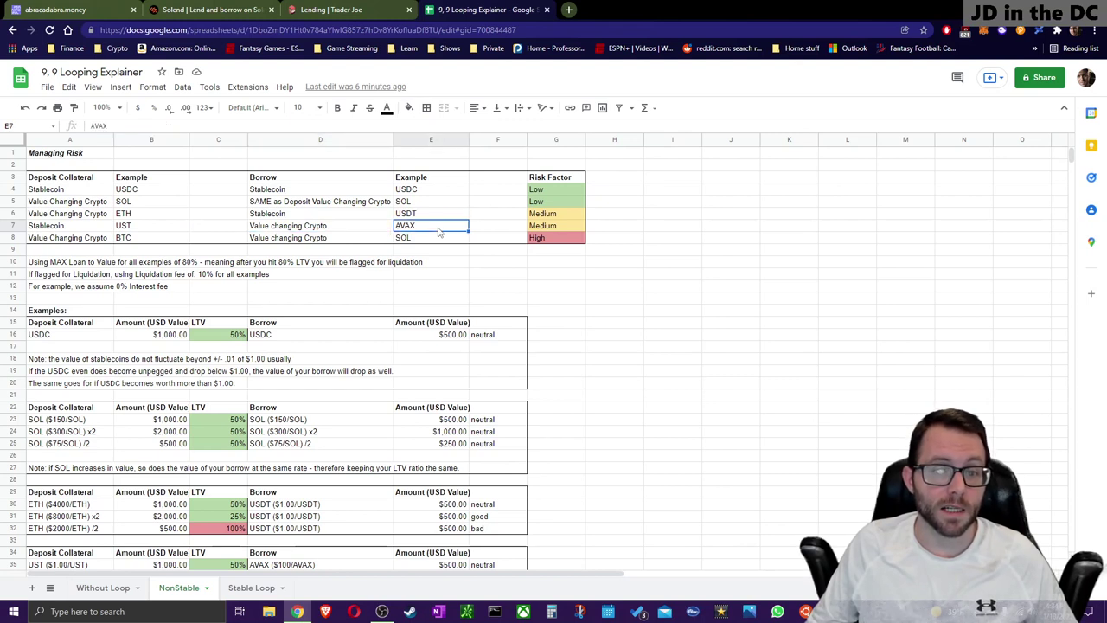
pyautogui.click(551, 228)
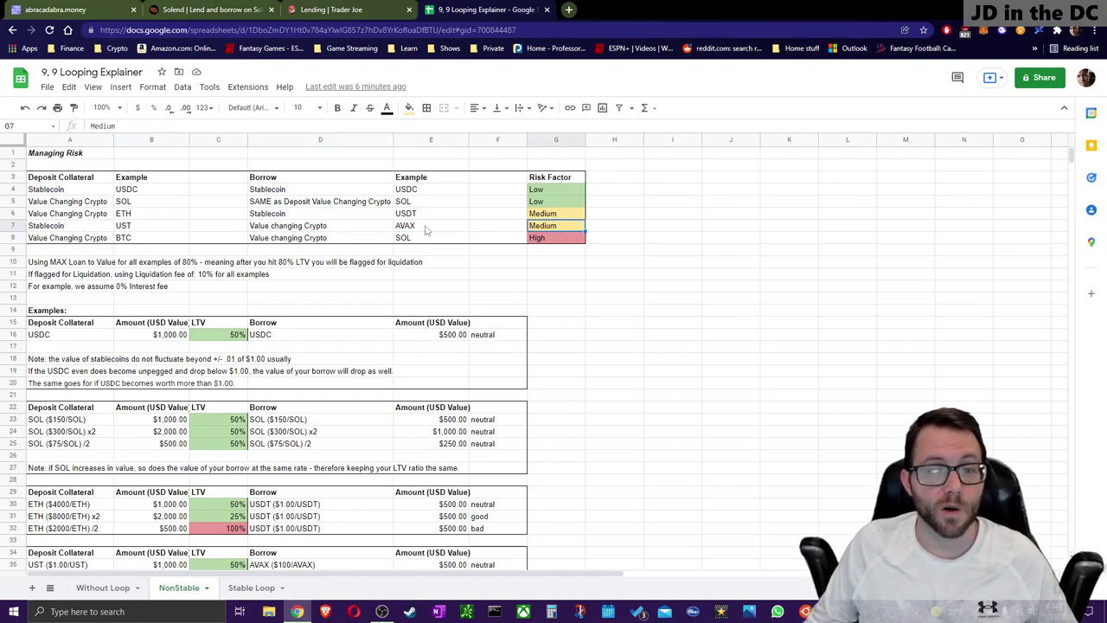
# Step: Compare the whole ETH and USDT row with row 5's risk factor, and examine the BTC deposit and SOL borrow in row 8
pyautogui.moveTo(54, 213); pyautogui.dragTo(551, 222)
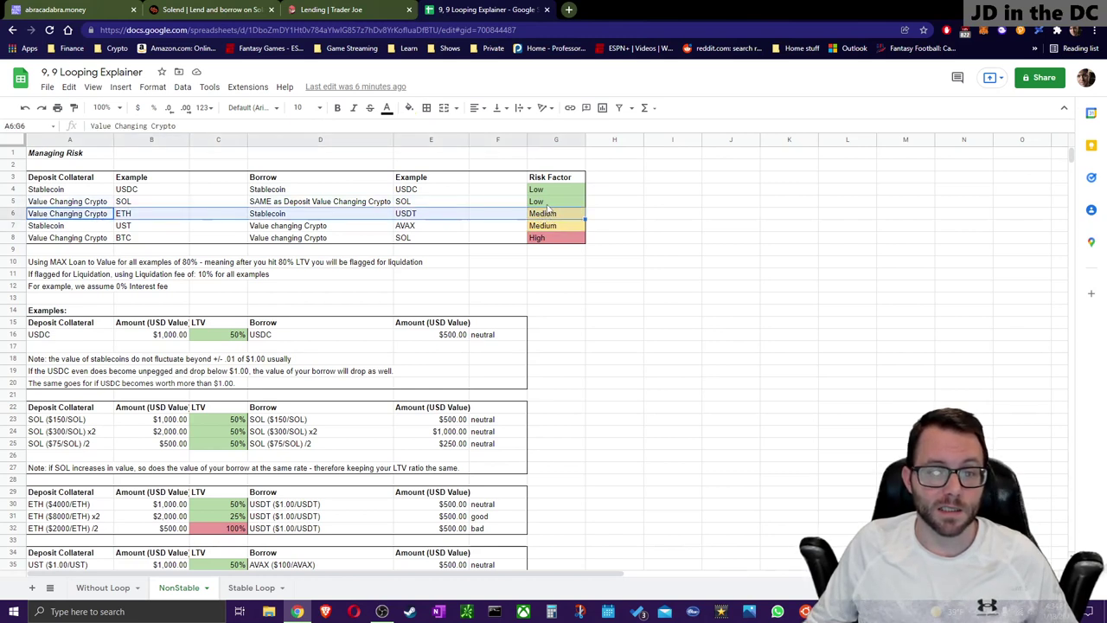
pyautogui.click(553, 204)
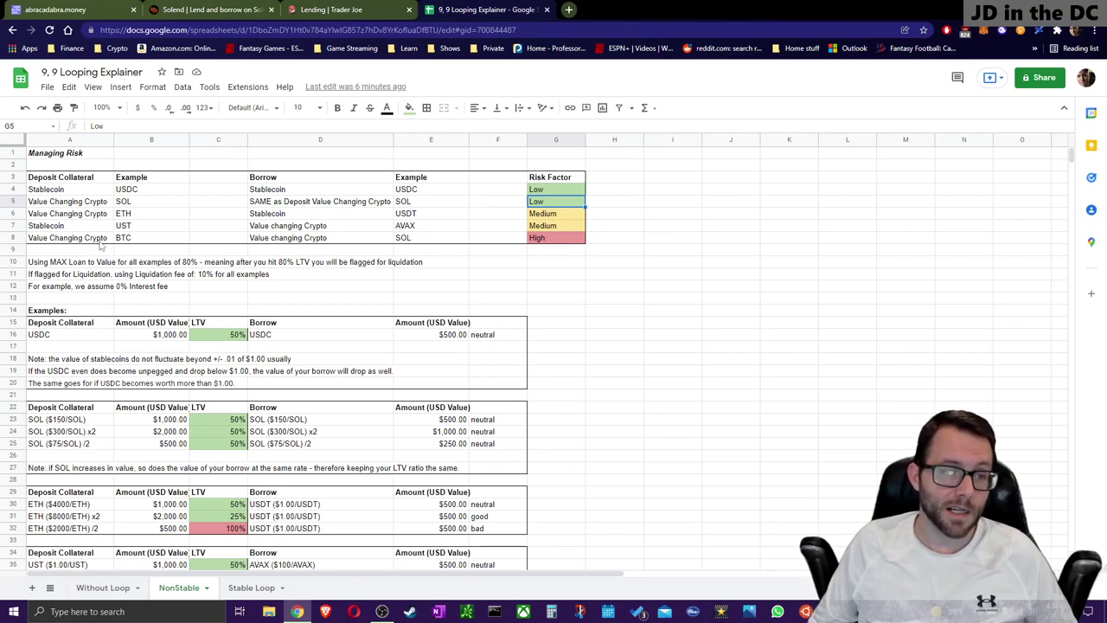
pyautogui.click(173, 240)
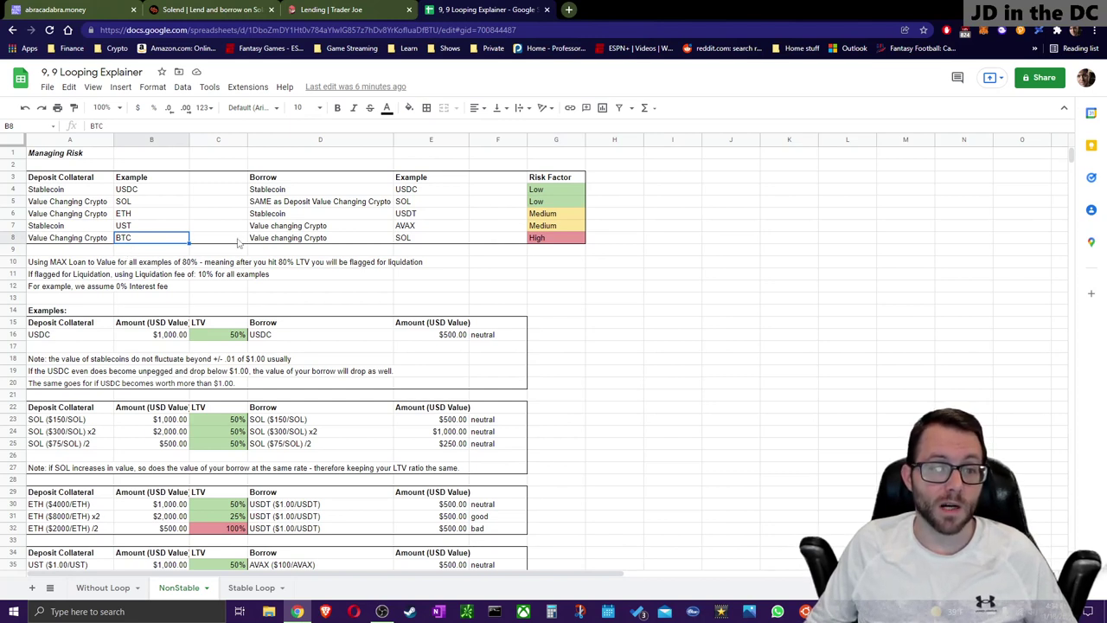
pyautogui.click(415, 240)
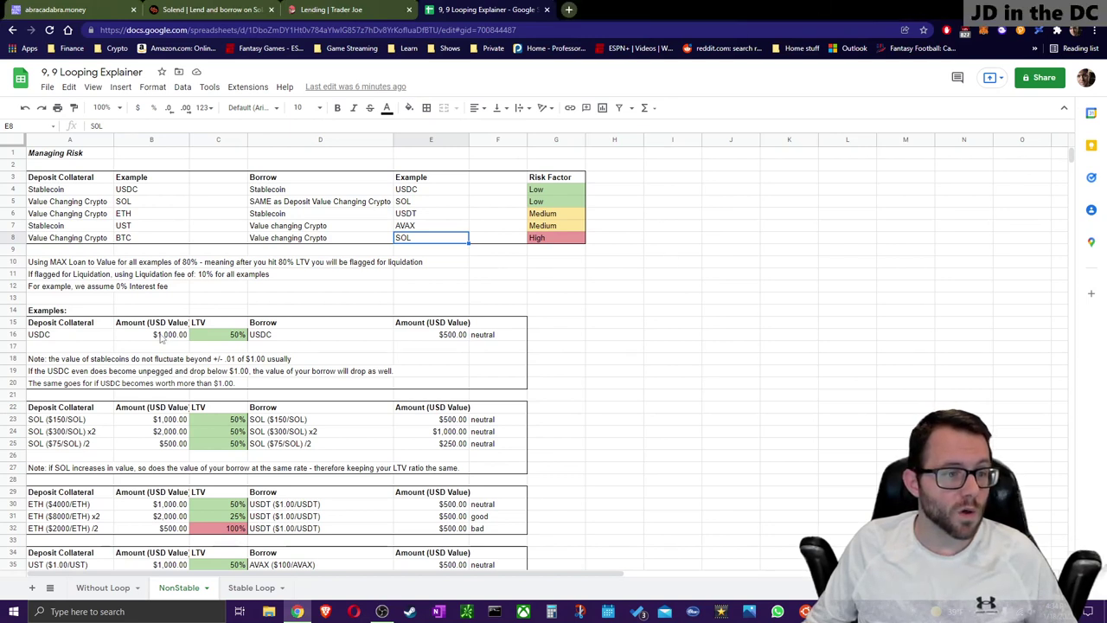
# Step: Read the notes on maximum loan to value and liquidation fee in rows 10 and 11
pyautogui.click(41, 263)
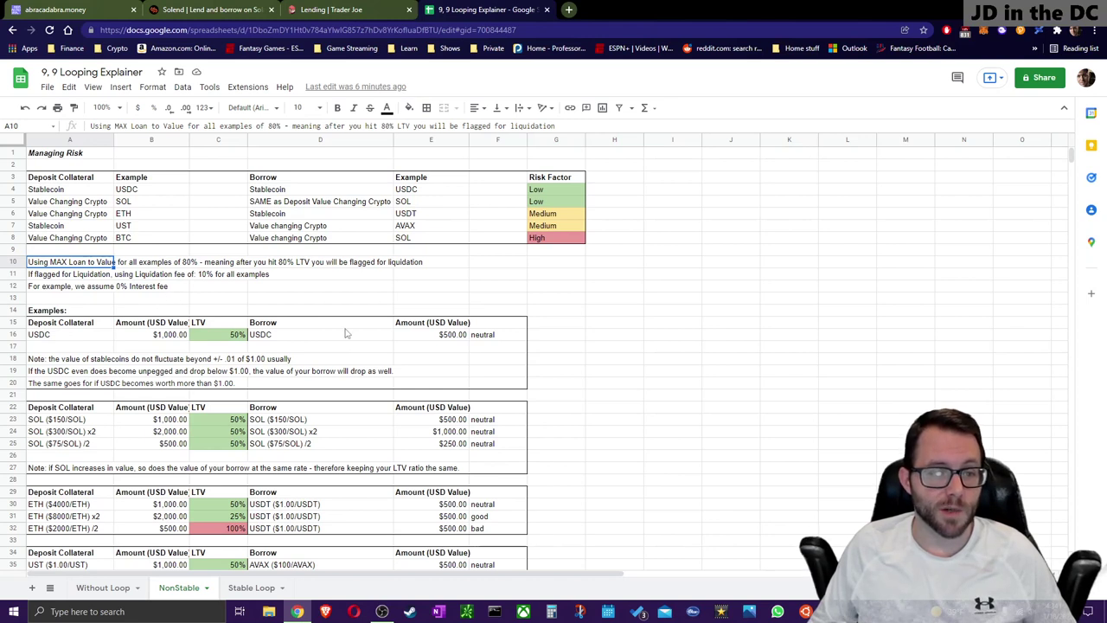
pyautogui.click(43, 276)
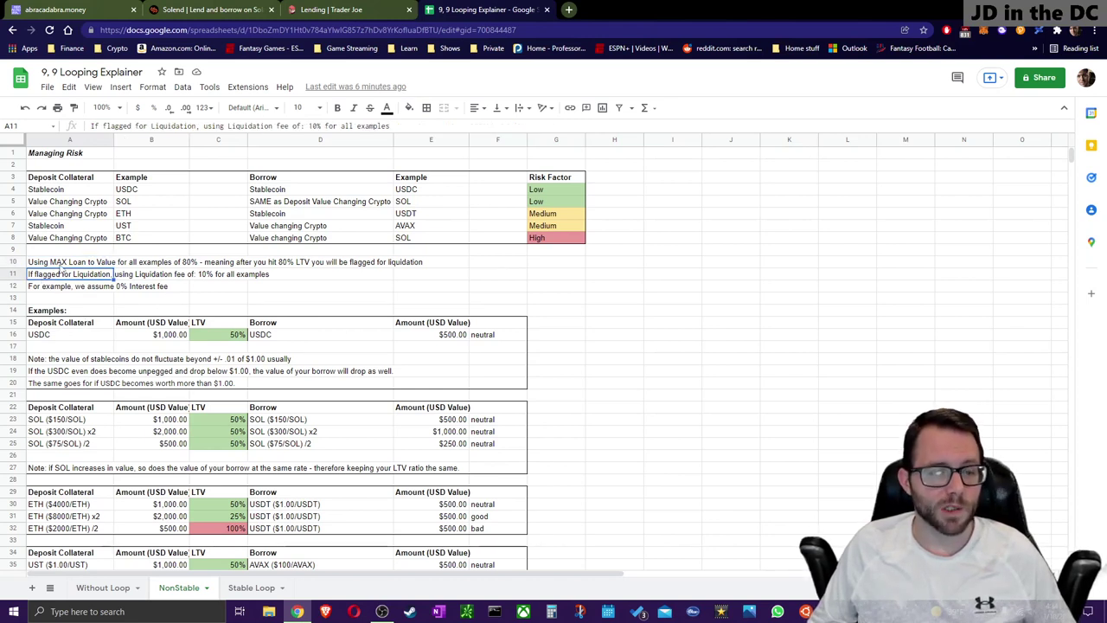
pyautogui.click(62, 263)
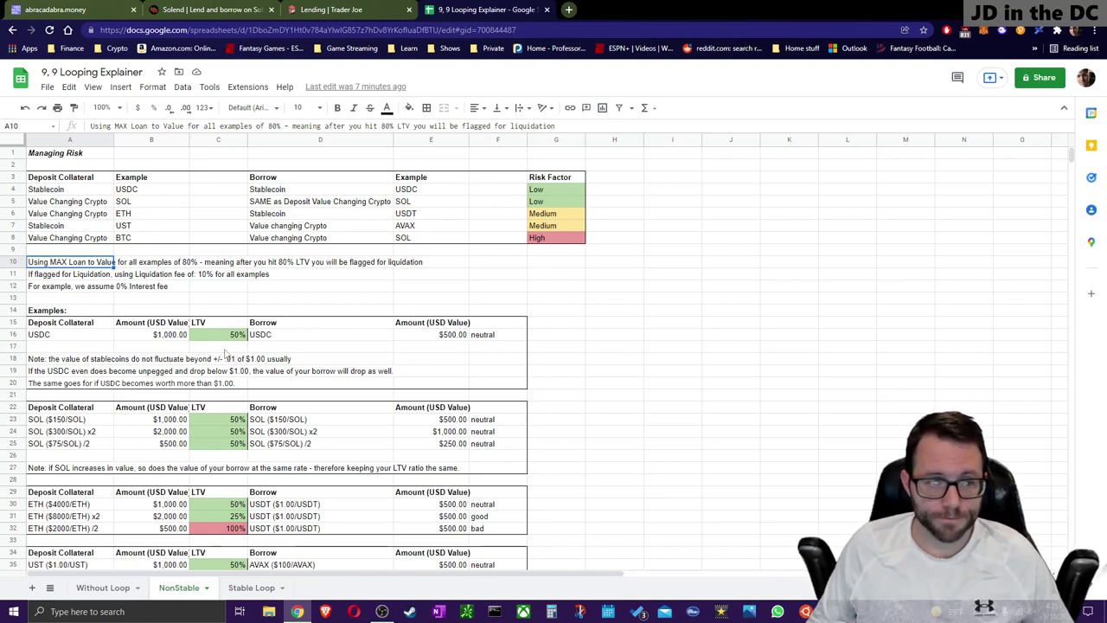
pyautogui.click(73, 277)
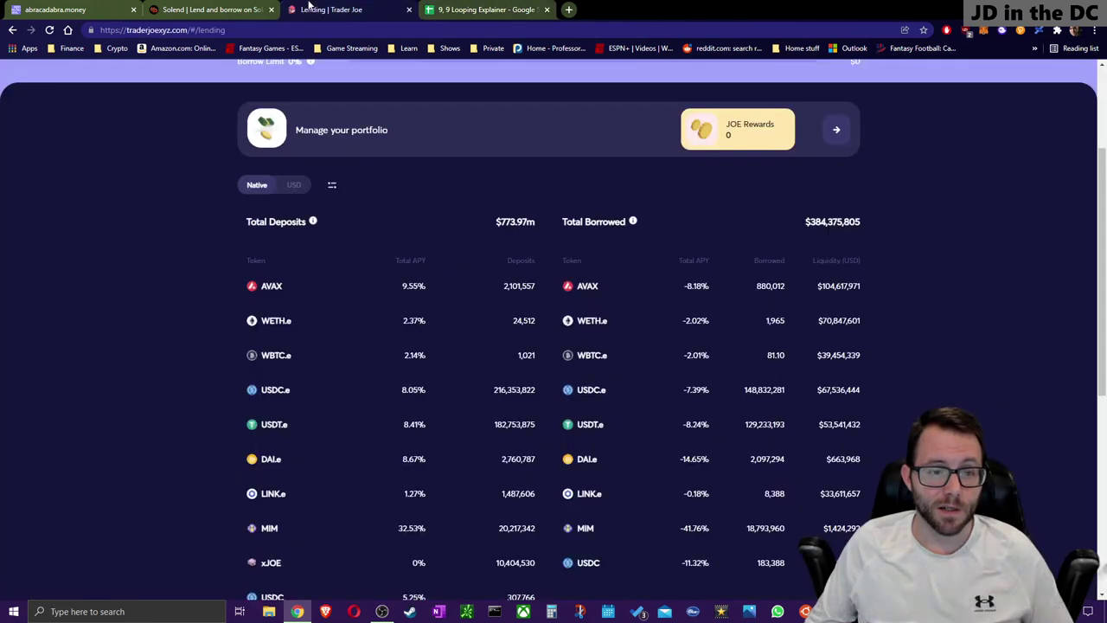
# Step: Open the WETH.e borrow page on Trader Joe, and switch to Abracadabra to examine the Liquidation Fee column of its components list
pyautogui.click(313, 10)
pyautogui.click(635, 327)
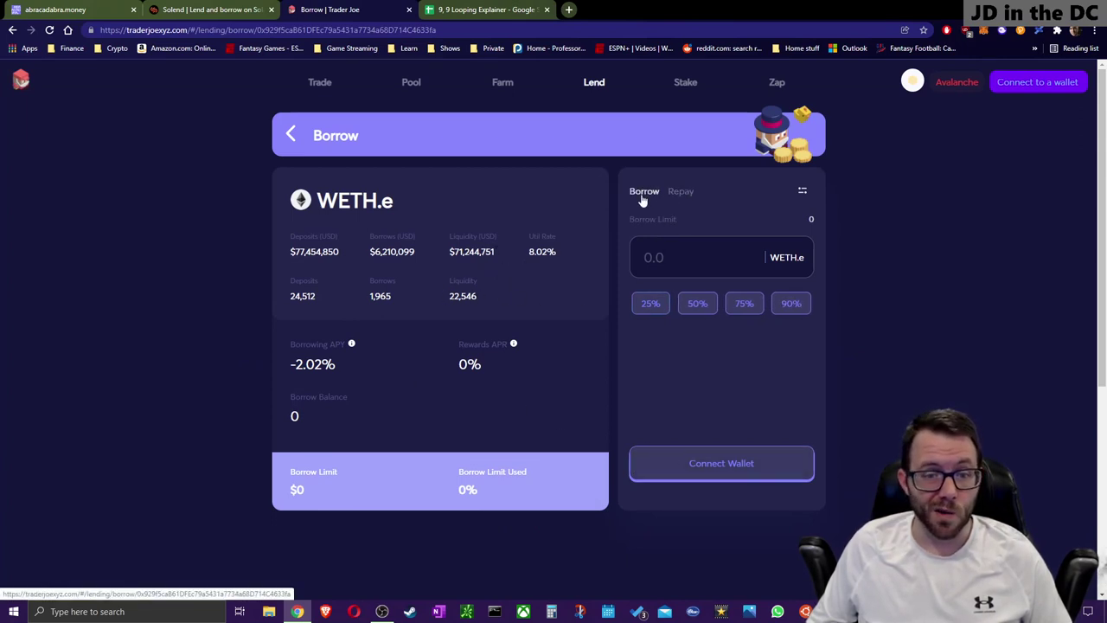
pyautogui.click(76, 10)
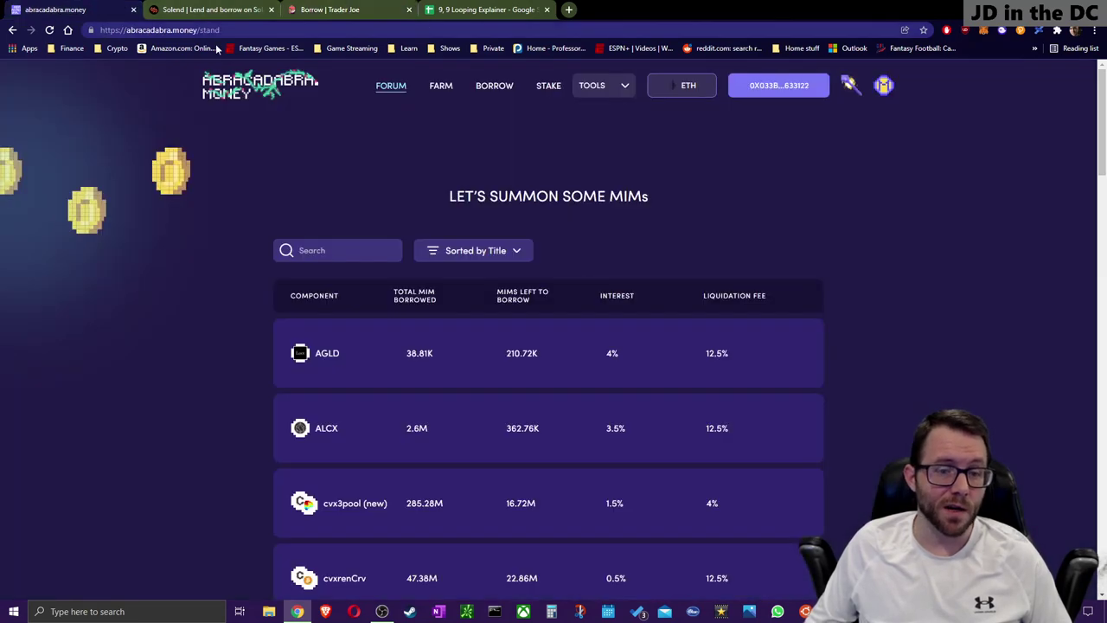
pyautogui.moveTo(704, 300); pyautogui.dragTo(789, 300)
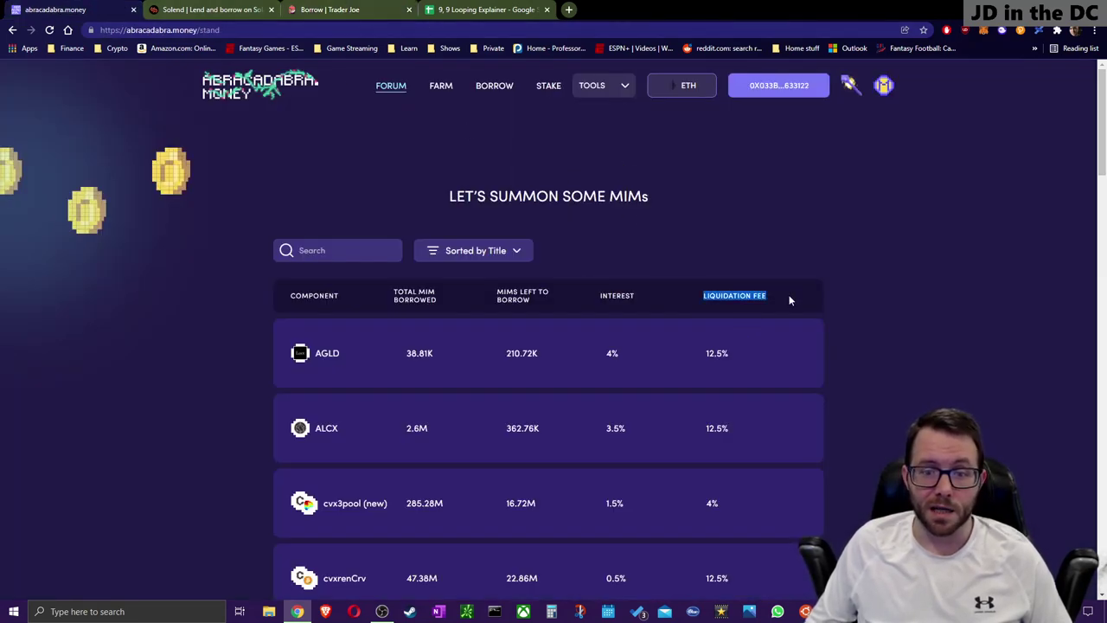
pyautogui.scroll(-4, 721, 438)
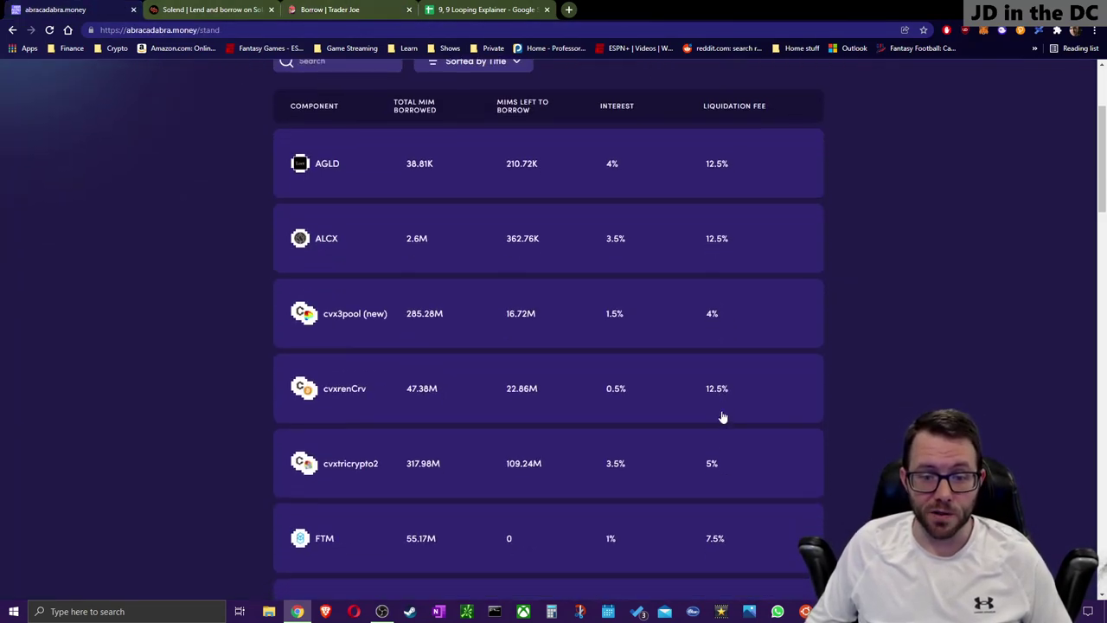
pyautogui.scroll(3, 711, 394)
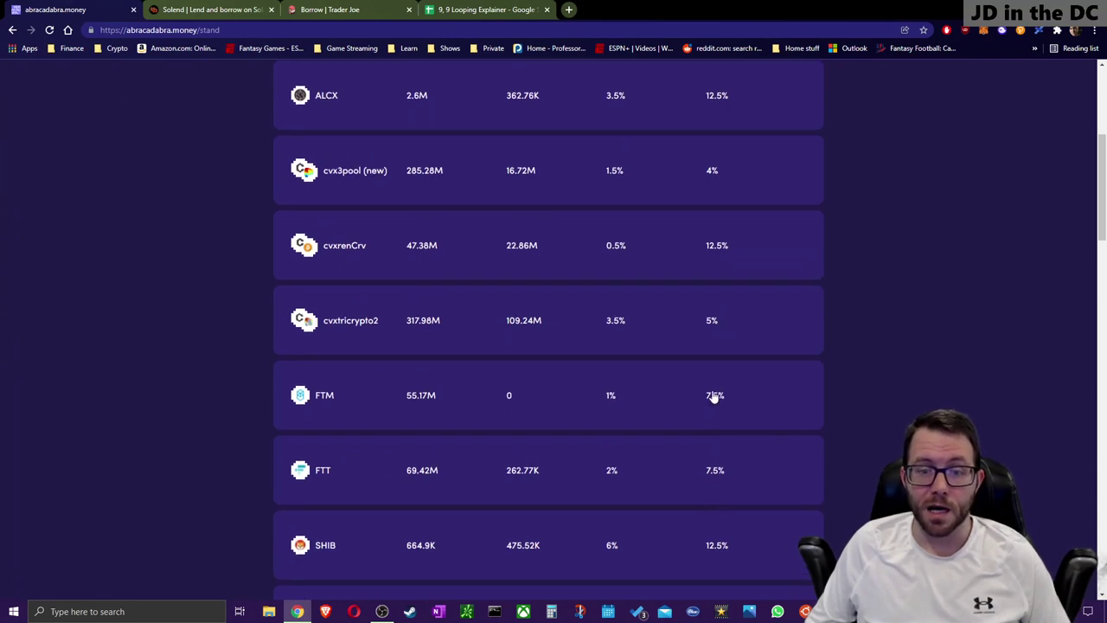
# Step: Glance at Trader Joe and Solend, and return to the Looping Explainer spreadsheet to read the interest fee assumption in row 12
pyautogui.click(312, 9)
pyautogui.click(230, 8)
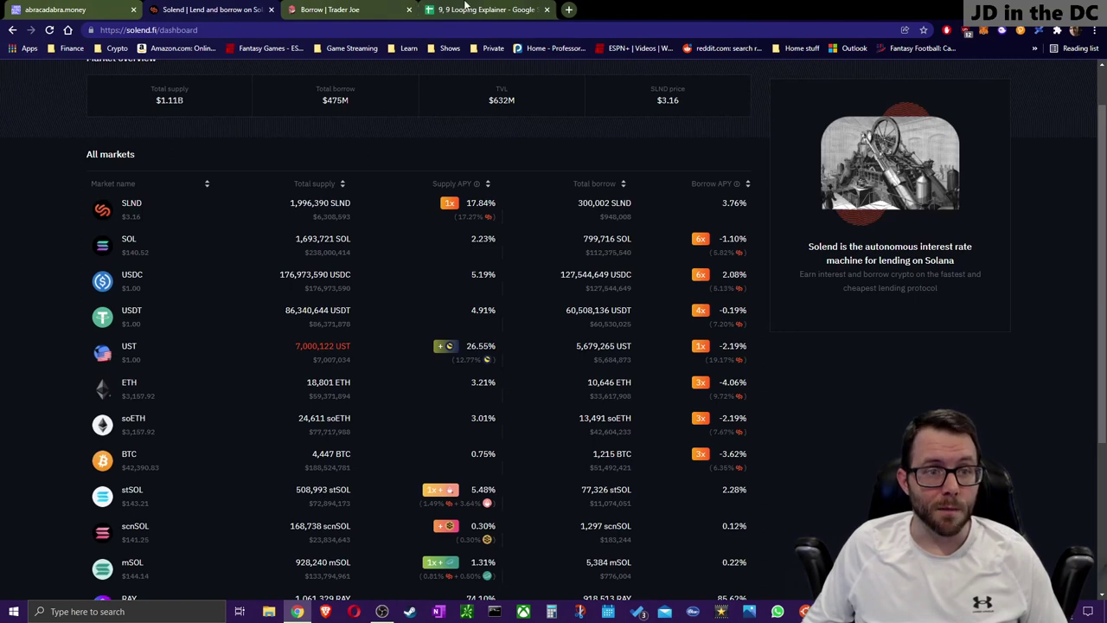
pyautogui.click(465, 7)
pyautogui.scroll(-1, 91, 257)
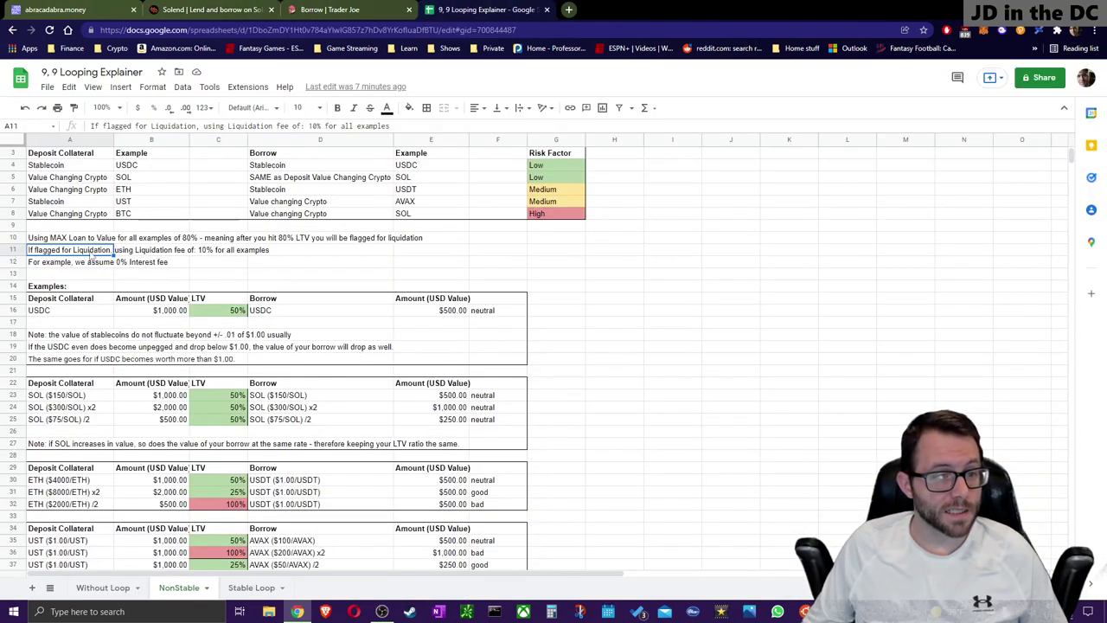
pyautogui.click(92, 262)
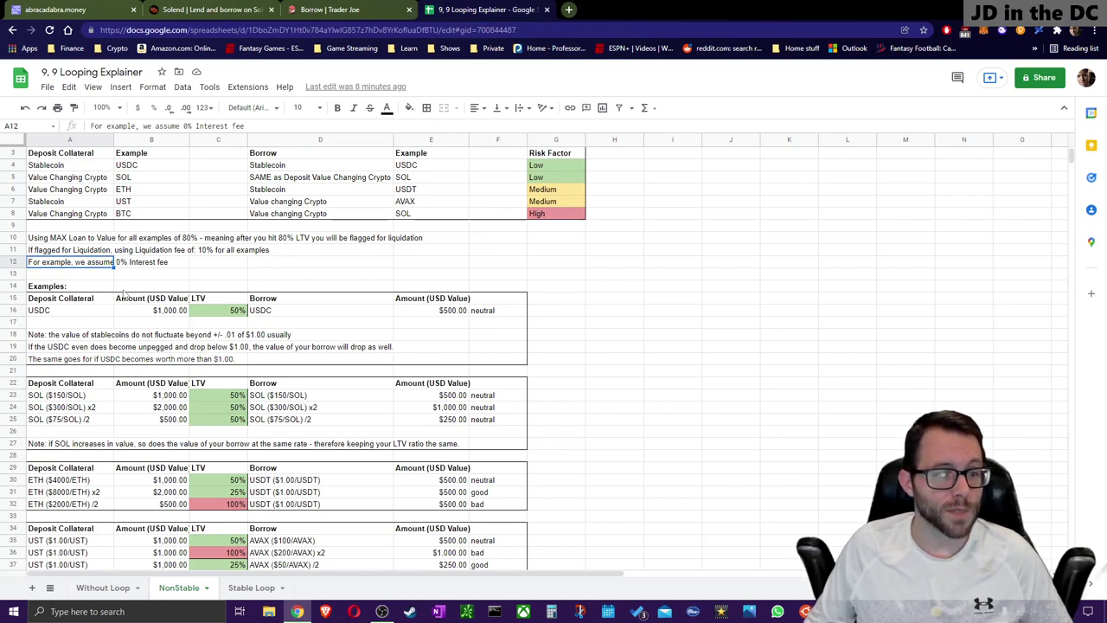
# Step: Relate the USDC collateral example in row 16 to the stablecoin deposit in row 4 of the Managing Risk table
pyautogui.click(74, 313)
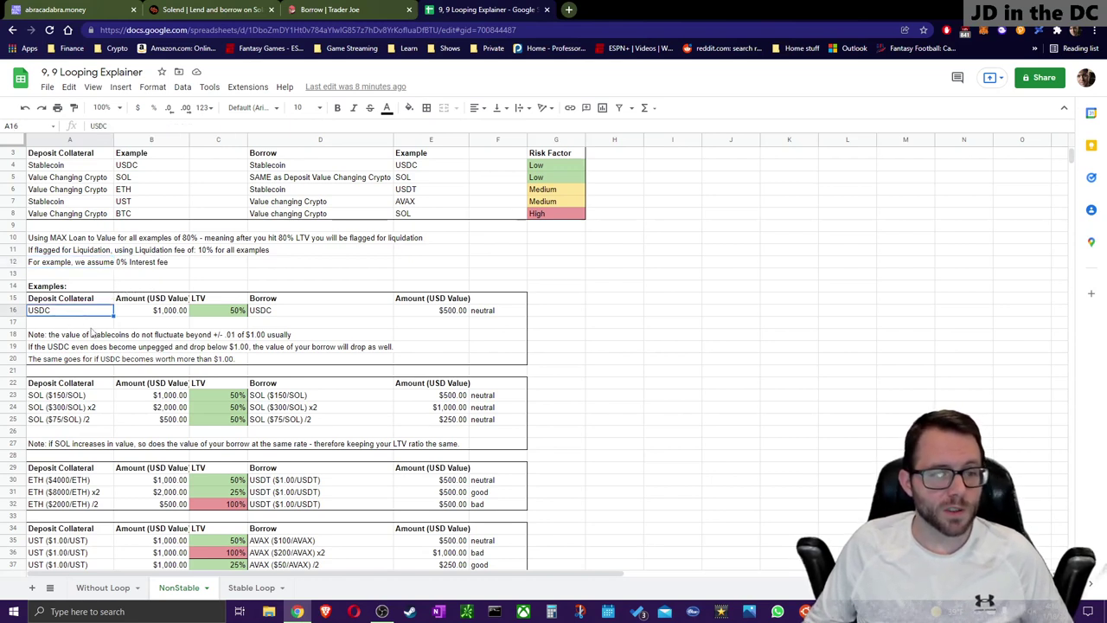
pyautogui.click(53, 168)
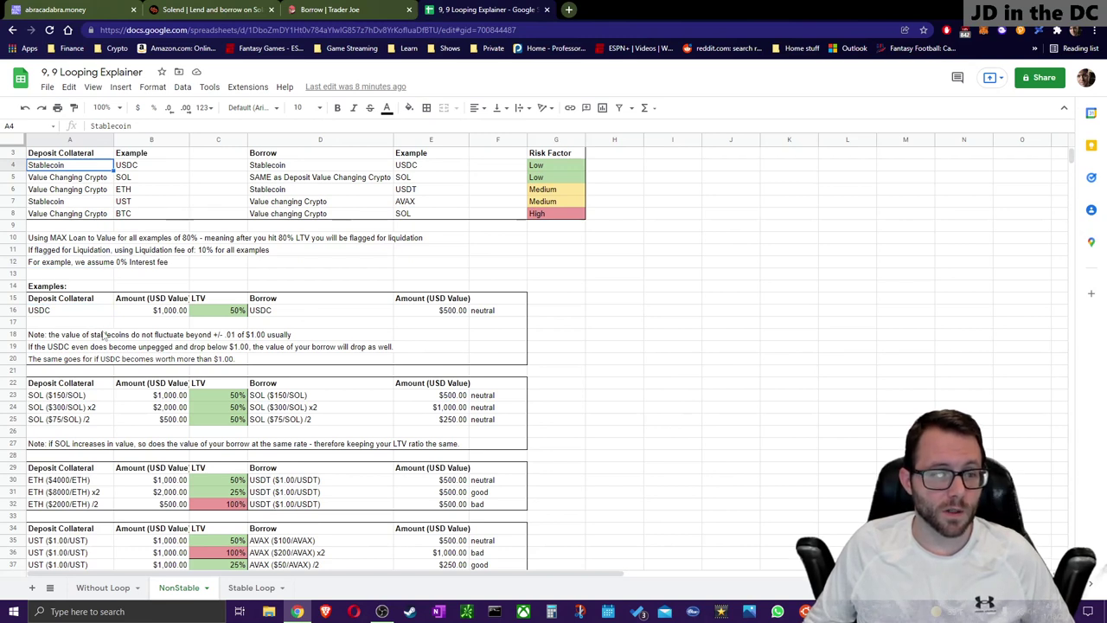
pyautogui.click(45, 312)
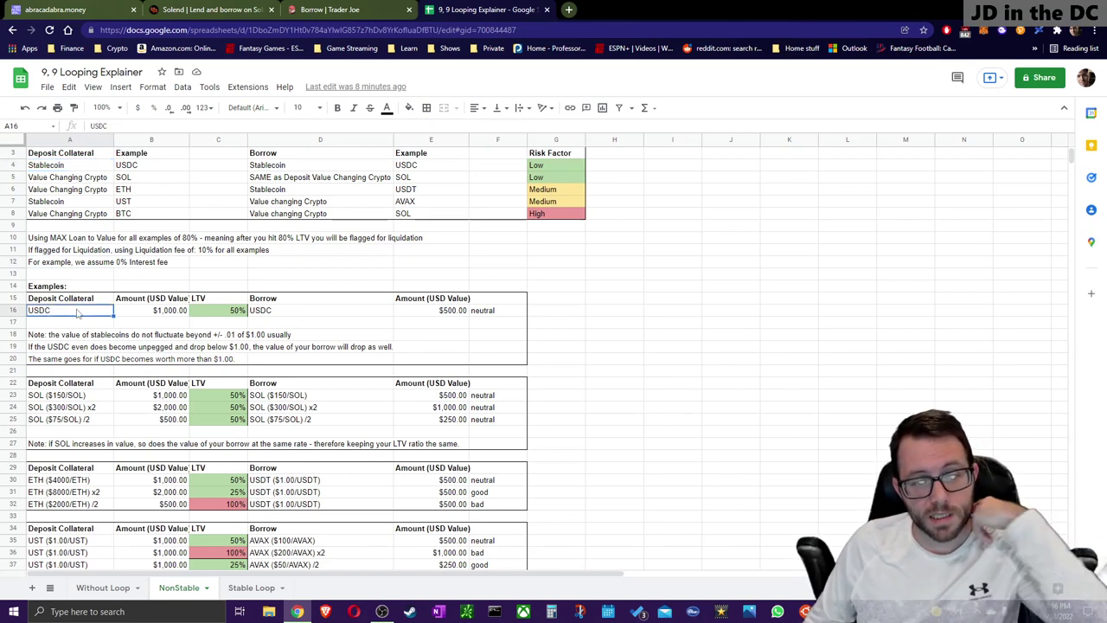
# Step: Walk through the USDC example in row 16, covering the borrowed asset, deposit and borrow amounts, LTV and outcome rating
pyautogui.click(355, 10)
pyautogui.click(467, 9)
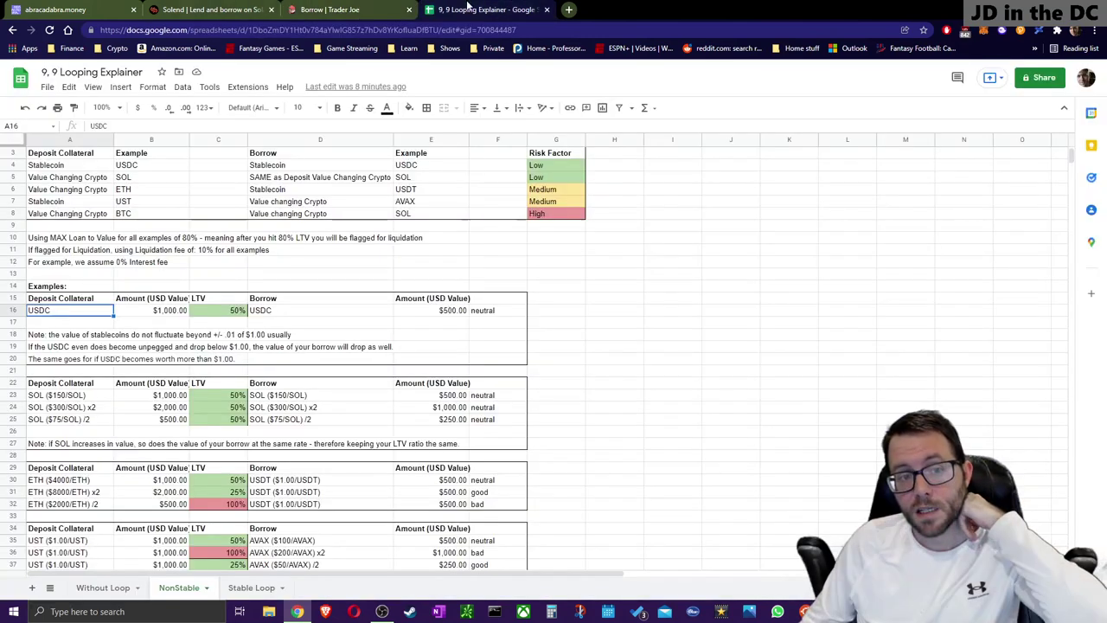
pyautogui.click(290, 313)
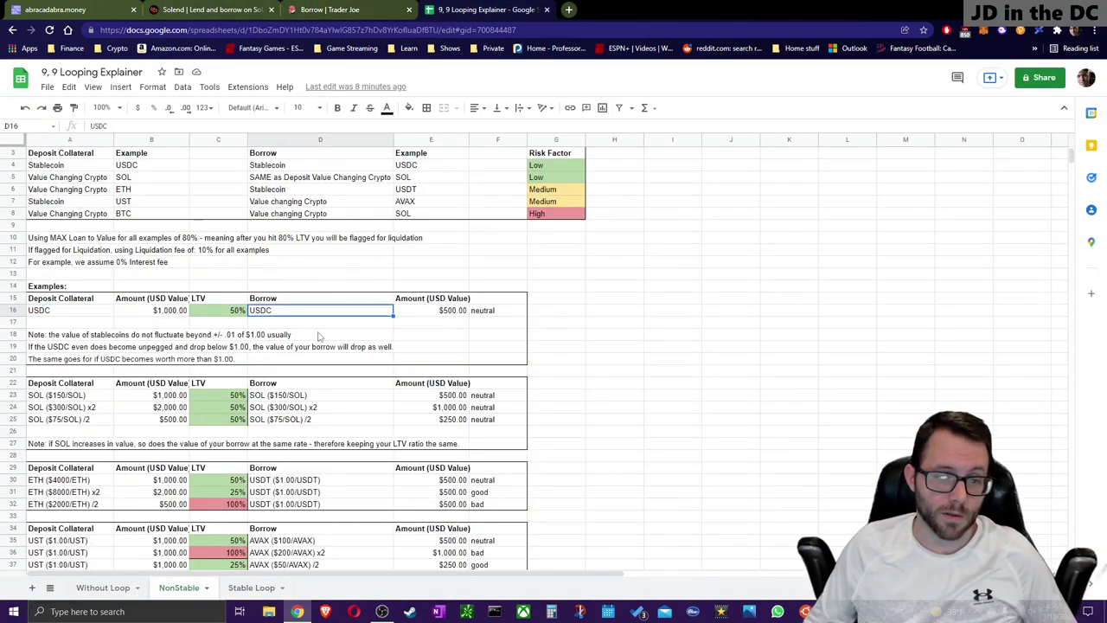
pyautogui.click(177, 316)
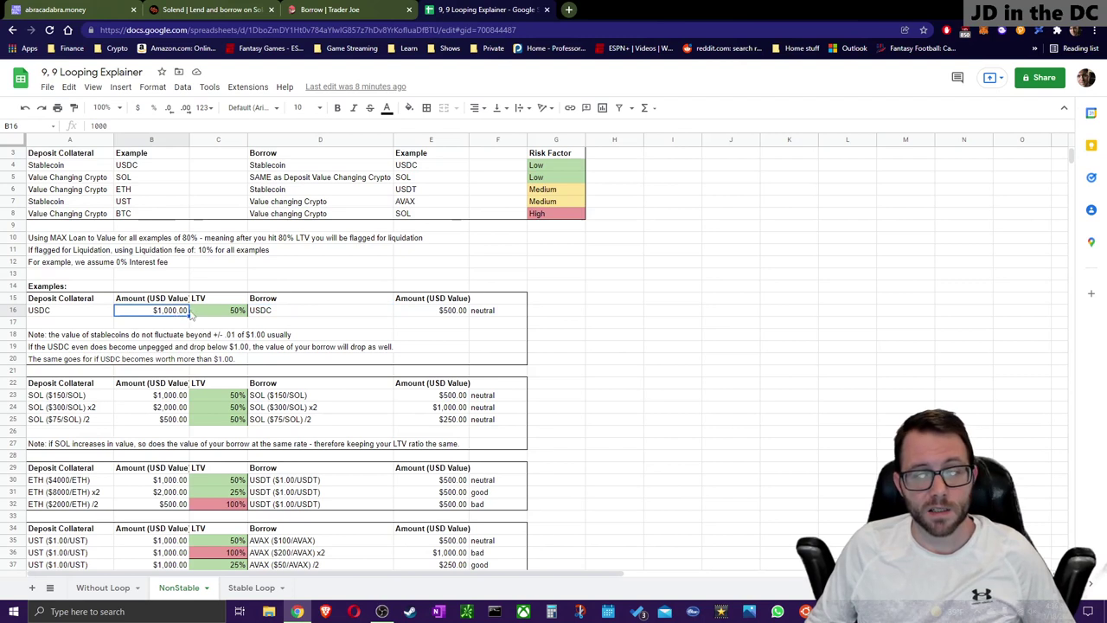
pyautogui.click(437, 316)
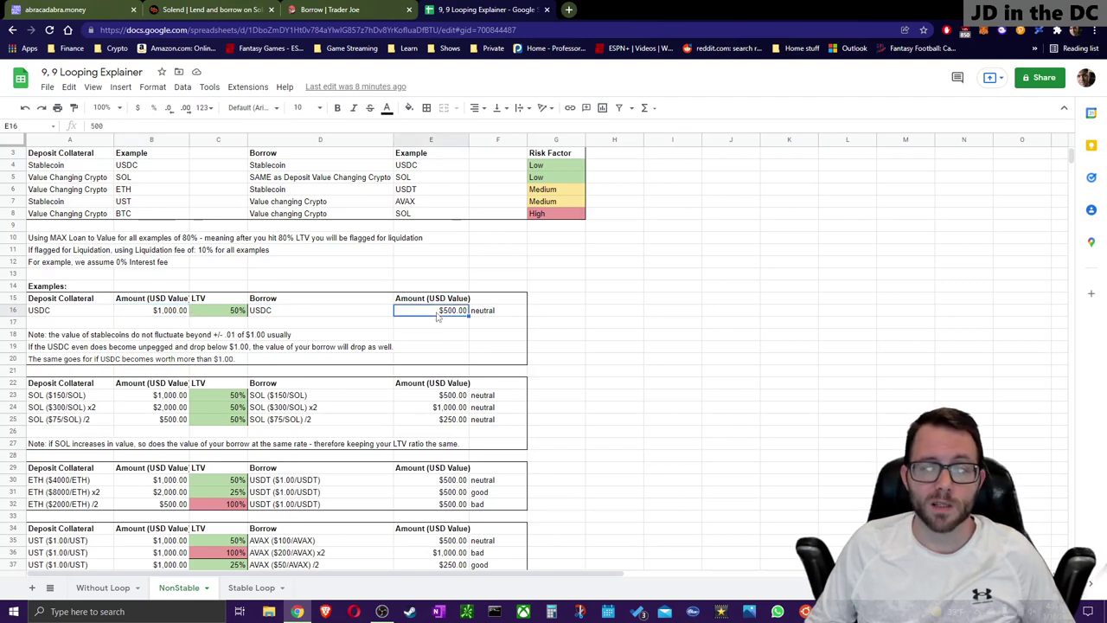
pyautogui.click(217, 313)
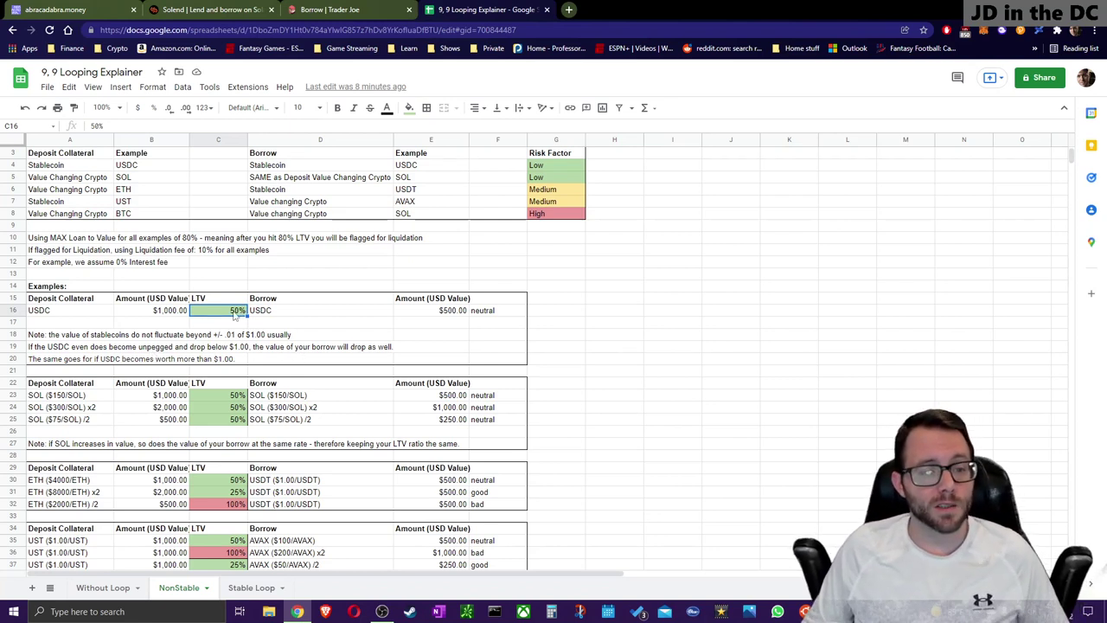
pyautogui.click(416, 312)
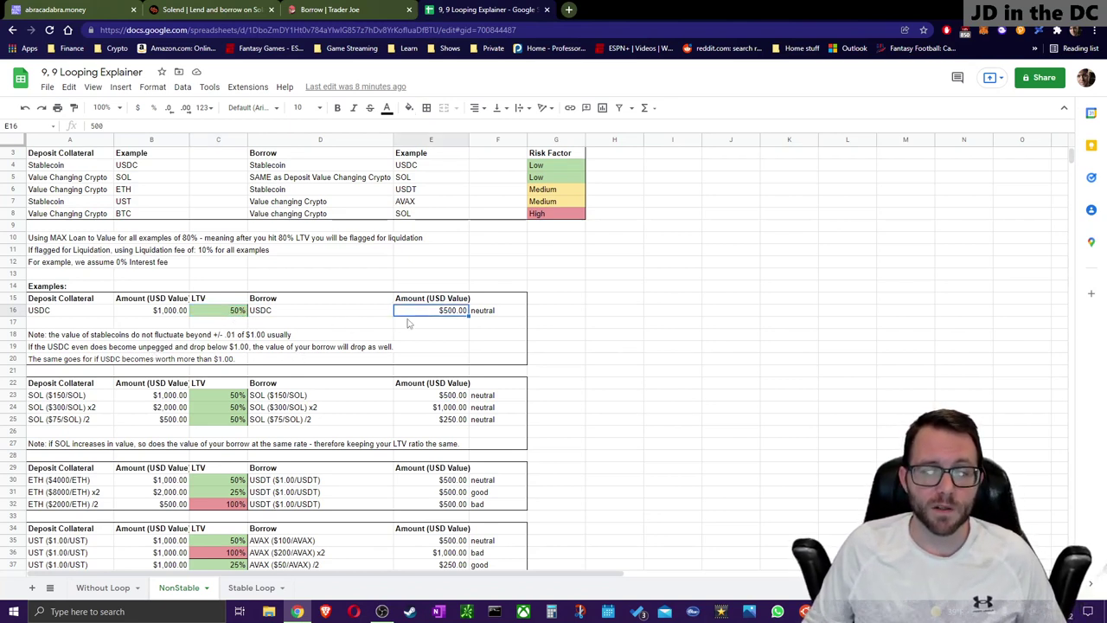
pyautogui.click(151, 313)
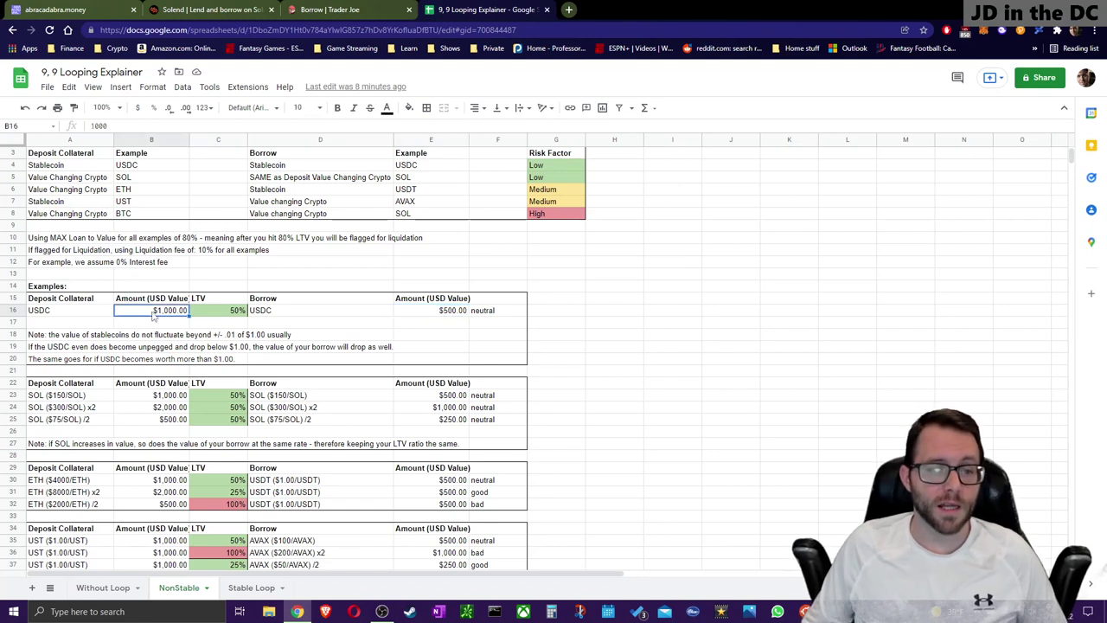
pyautogui.click(501, 314)
# Step: Read the notes in rows 18 to 20 about stablecoin price fluctuation and USDC losing its peg
pyautogui.scroll(-1, 366, 400)
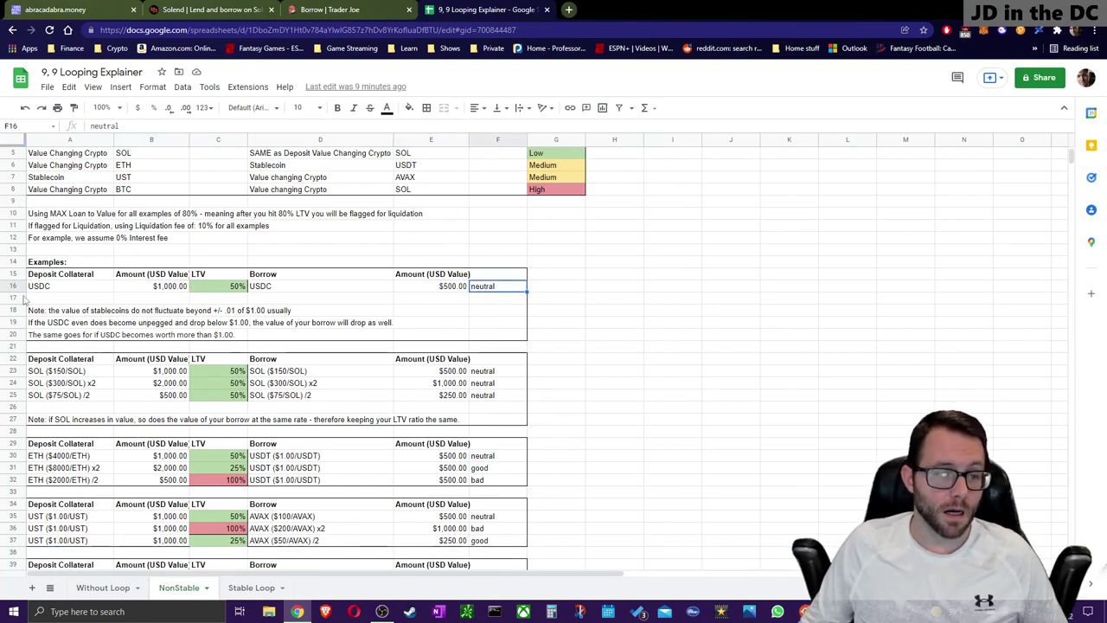
pyautogui.click(48, 312)
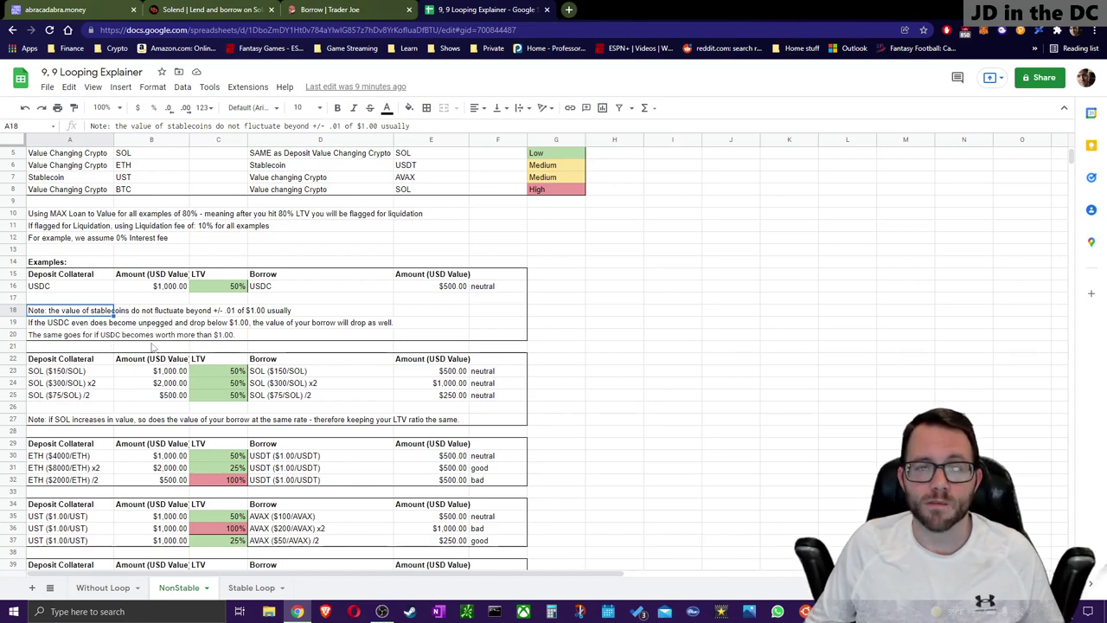
pyautogui.click(64, 326)
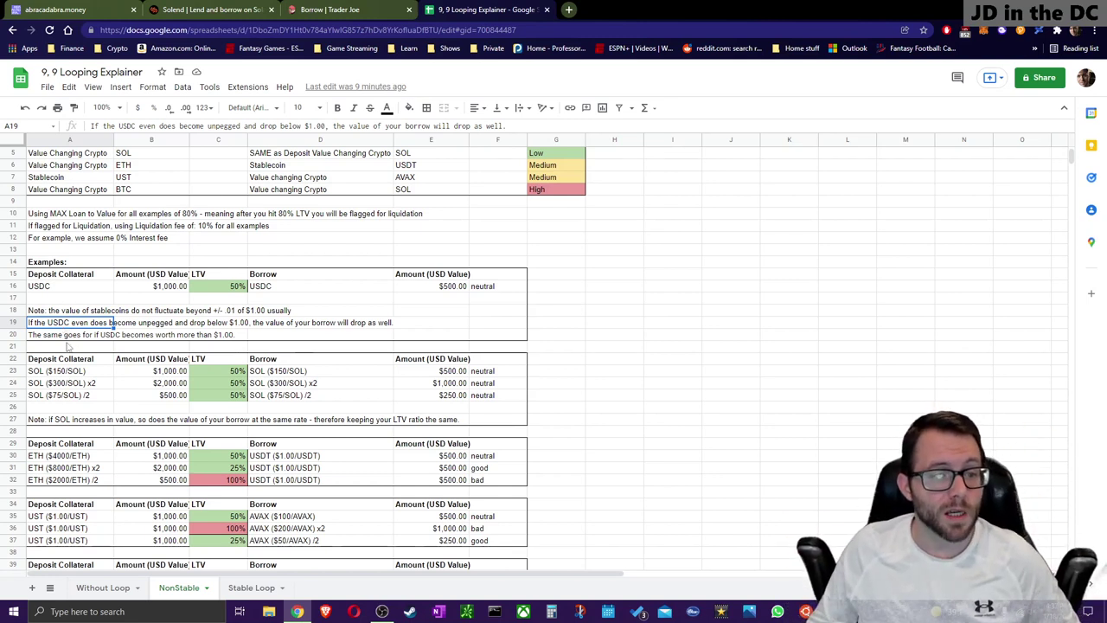
pyautogui.click(58, 336)
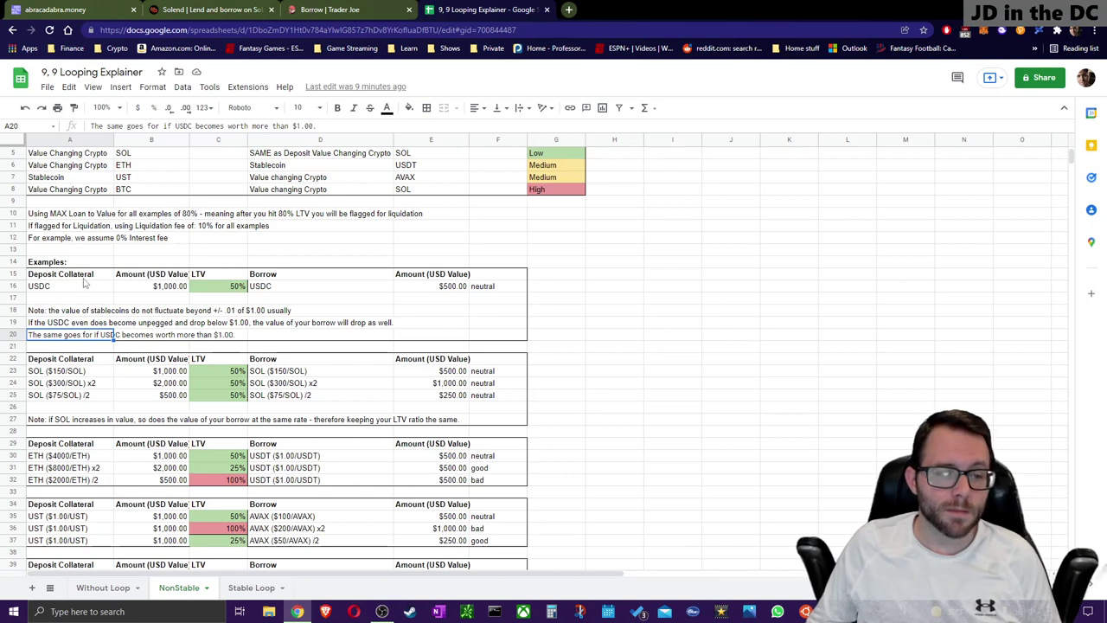
# Step: Compare the USDC deposit in row 16 with its USDC borrow and the LTV between them
pyautogui.click(216, 288)
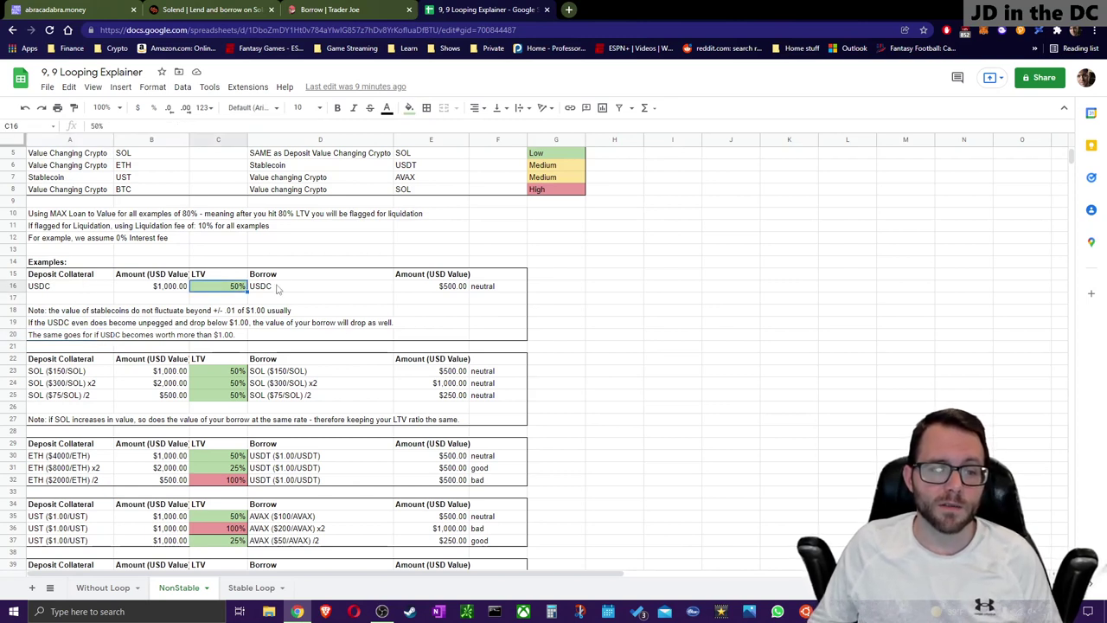
pyautogui.click(50, 291)
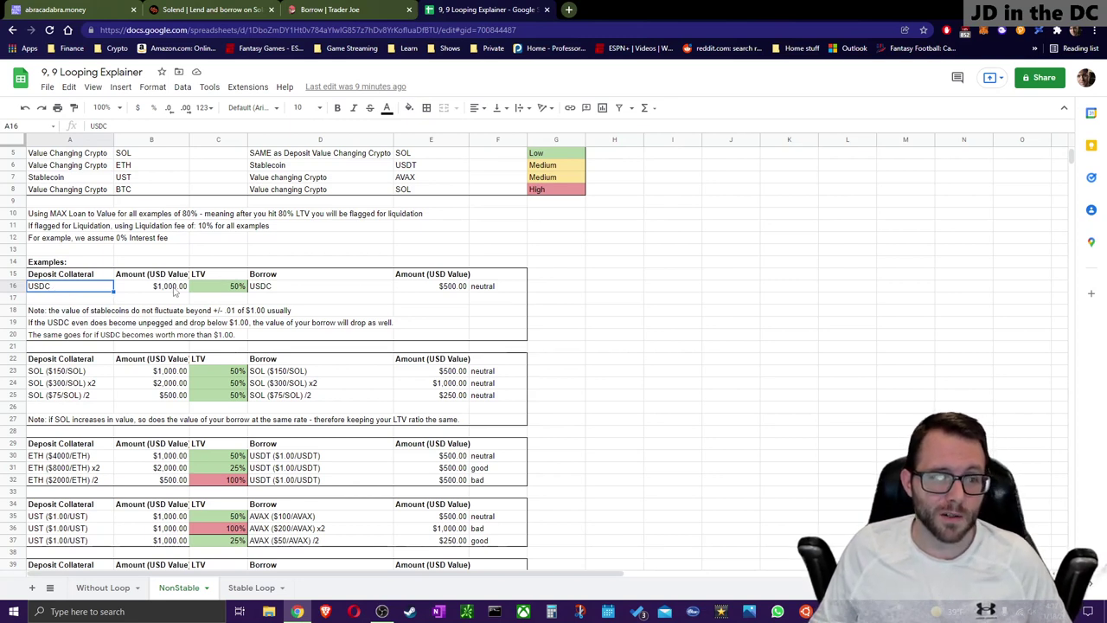
pyautogui.click(176, 292)
pyautogui.click(318, 293)
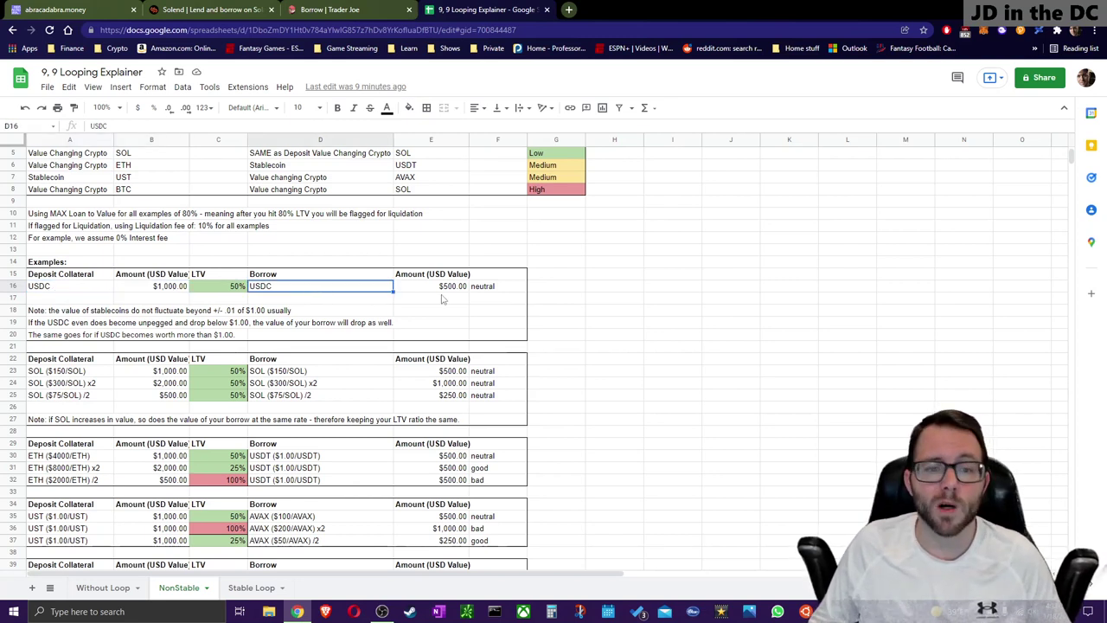
pyautogui.click(442, 291)
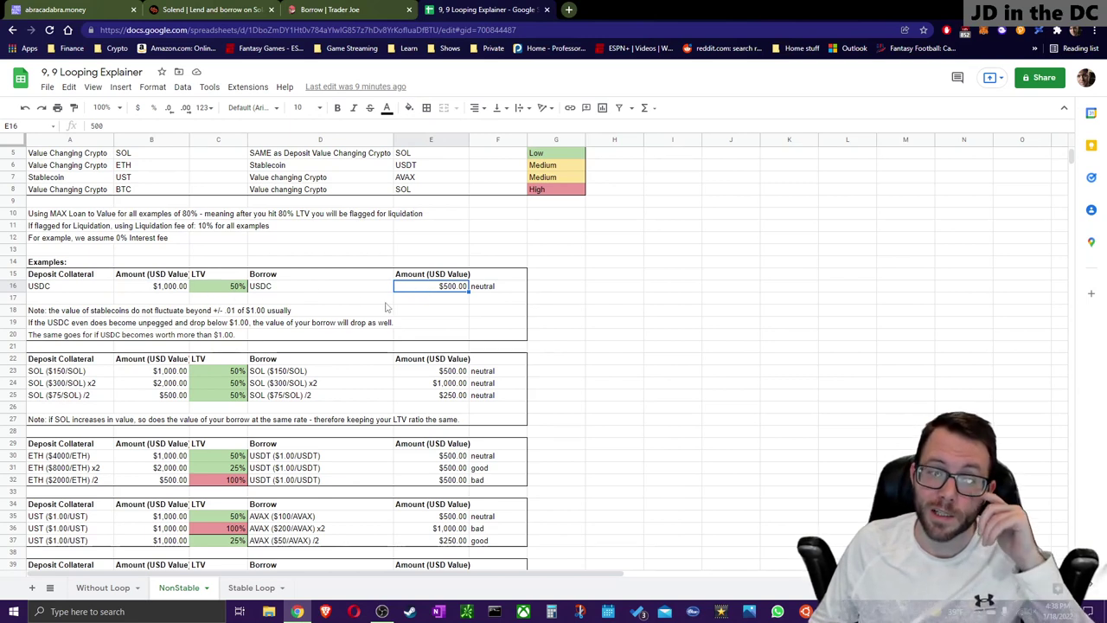
pyautogui.click(238, 290)
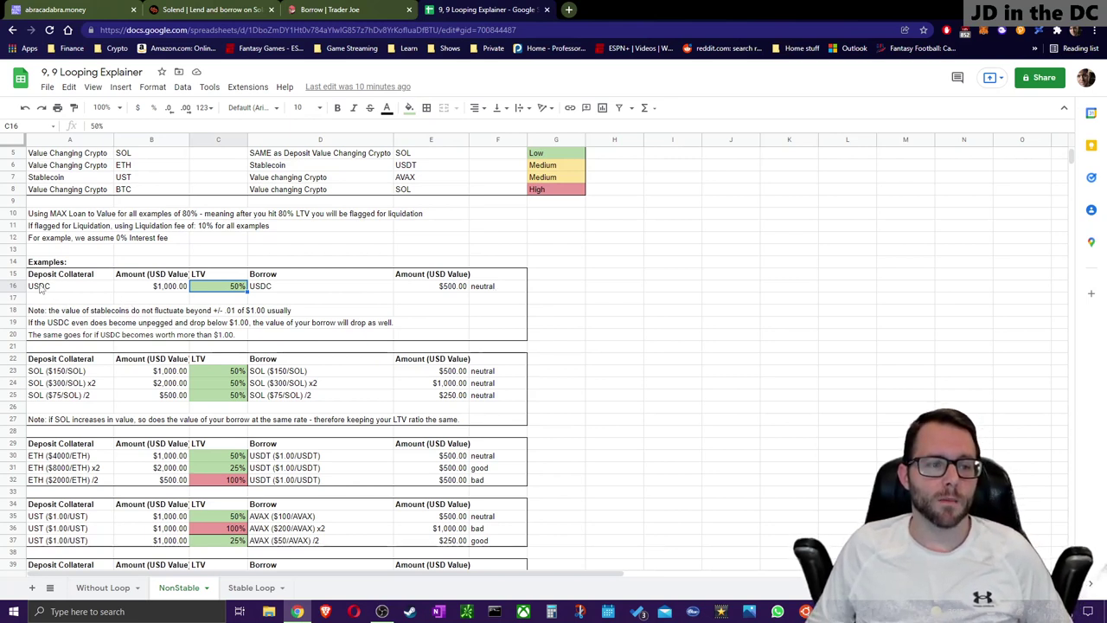
pyautogui.click(77, 290)
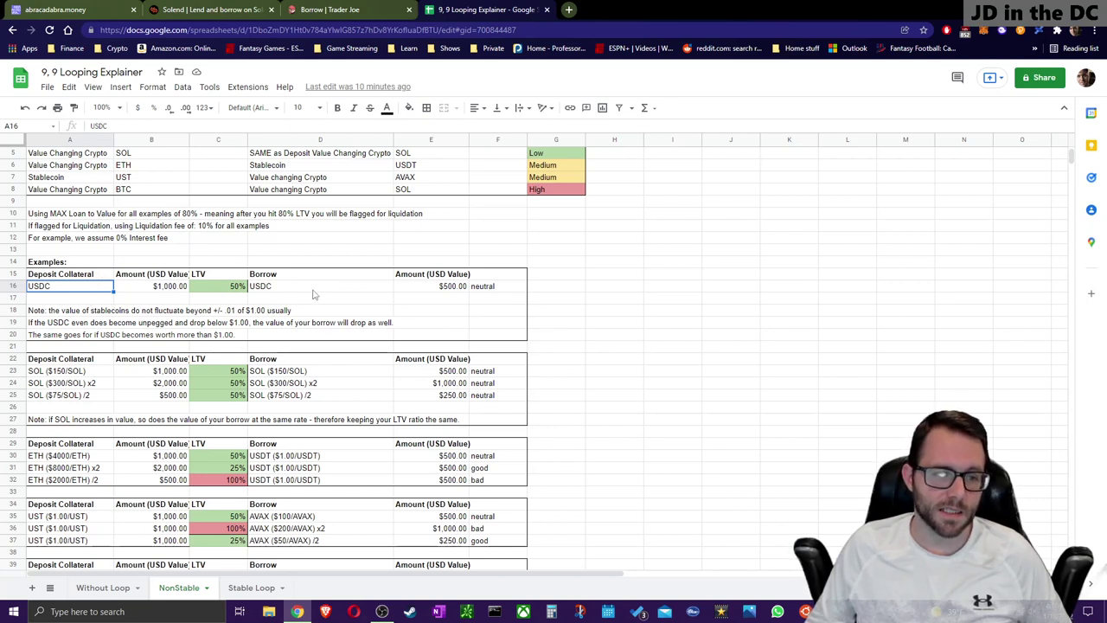
# Step: Relate the interest fee assumption in row 12 to the LTV and borrow amount of the USDC example in row 16
pyautogui.click(76, 240)
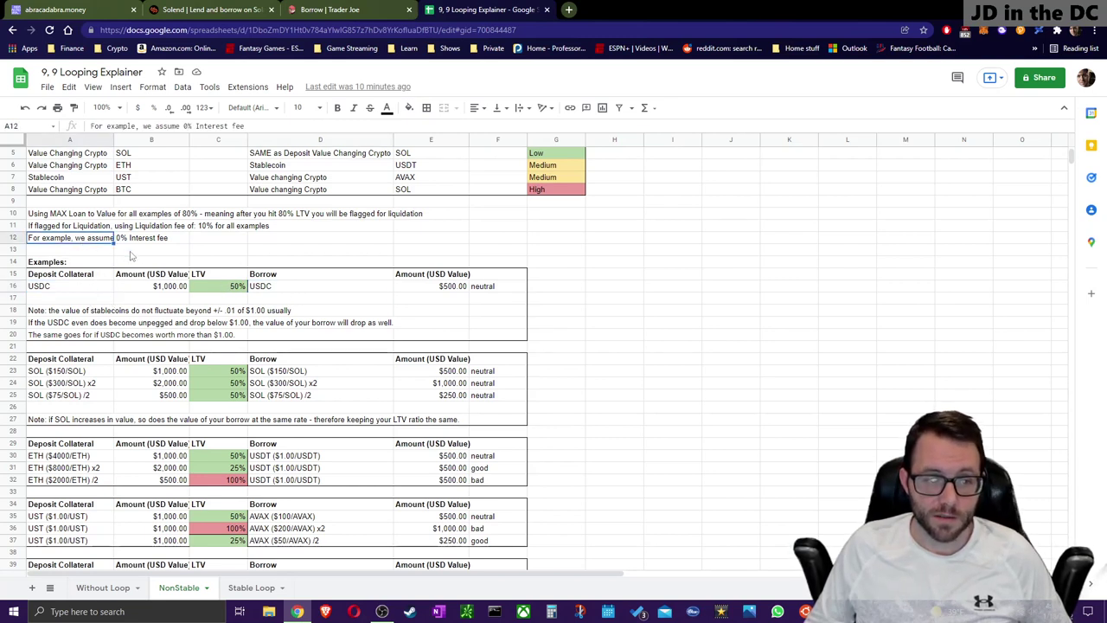
pyautogui.click(228, 287)
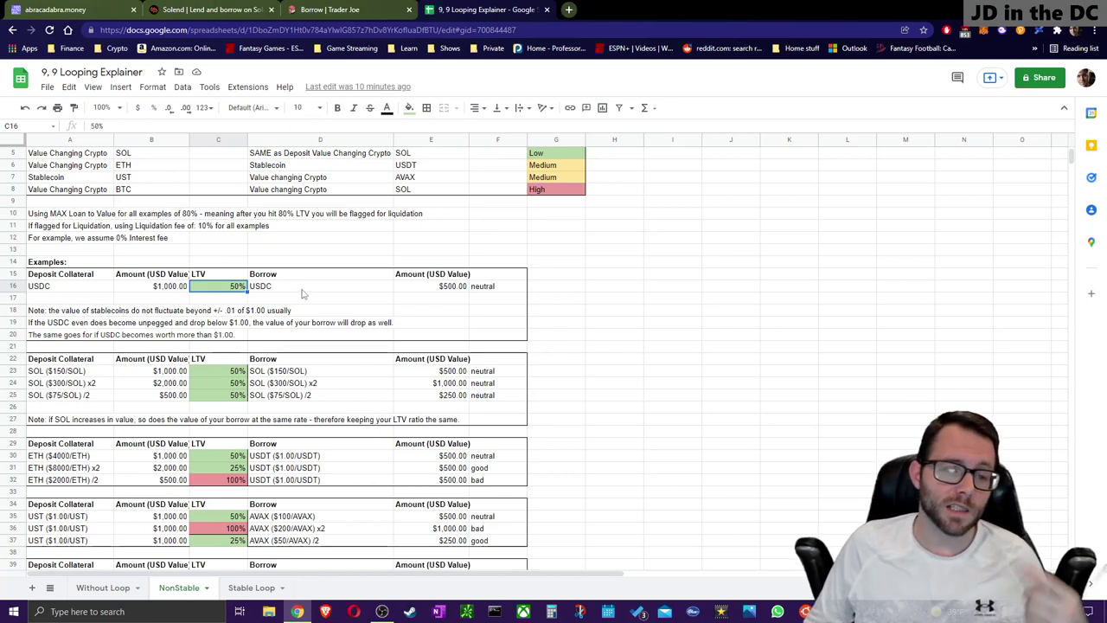
pyautogui.click(49, 241)
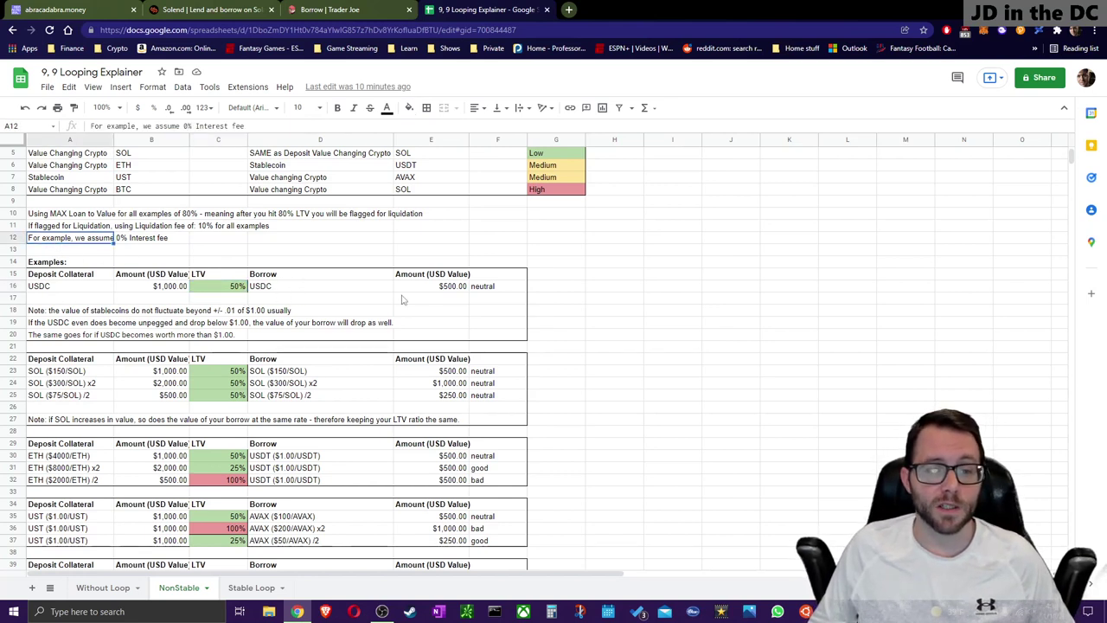
pyautogui.click(420, 290)
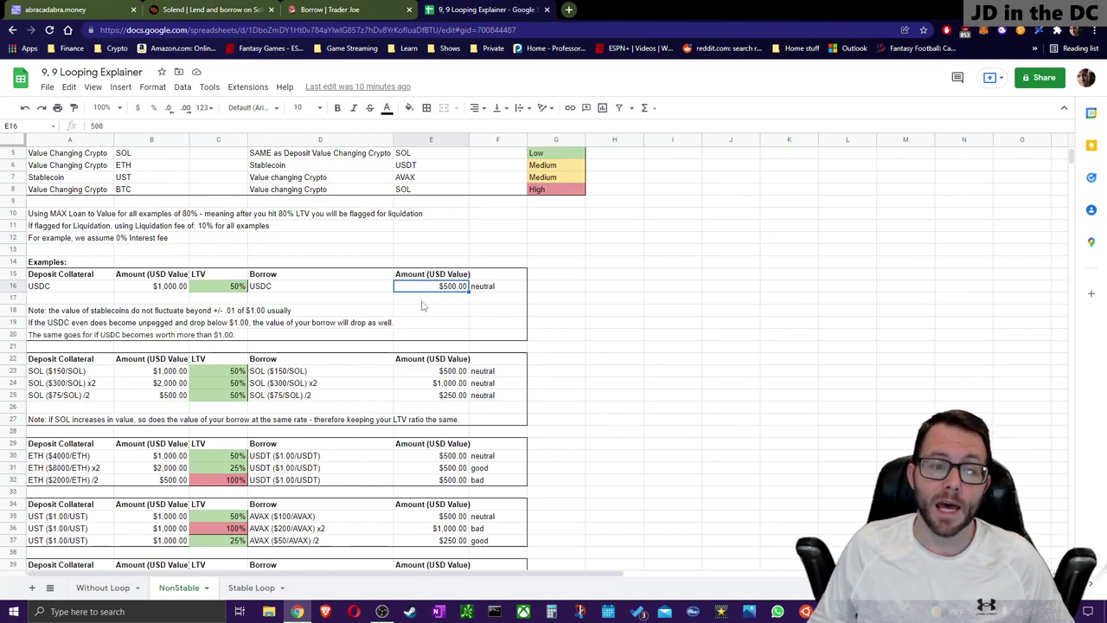
pyautogui.click(429, 305)
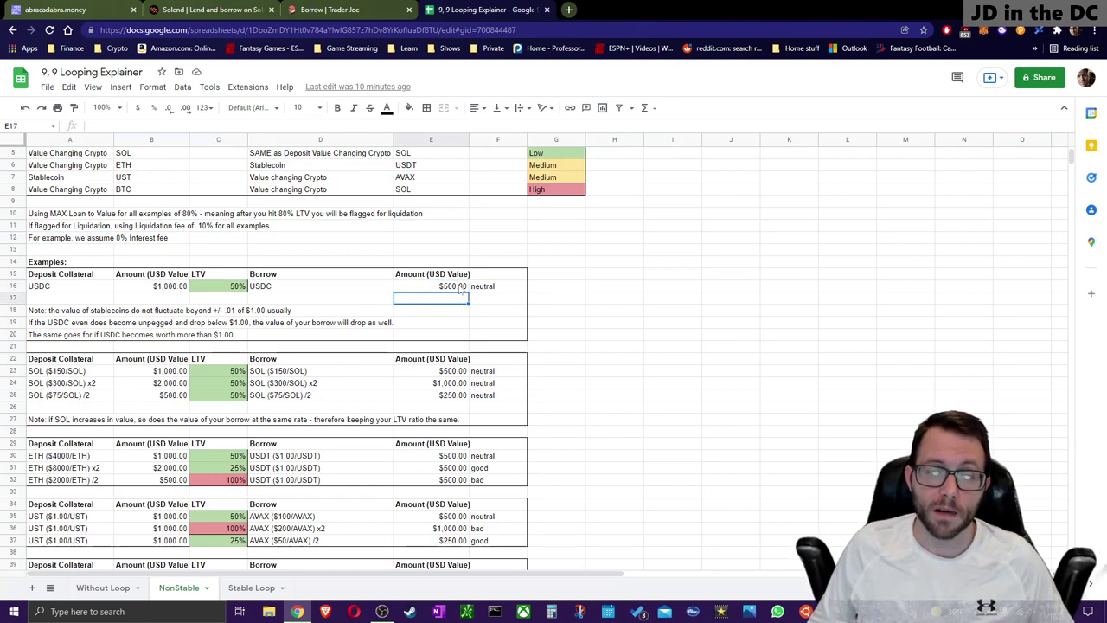
pyautogui.click(202, 287)
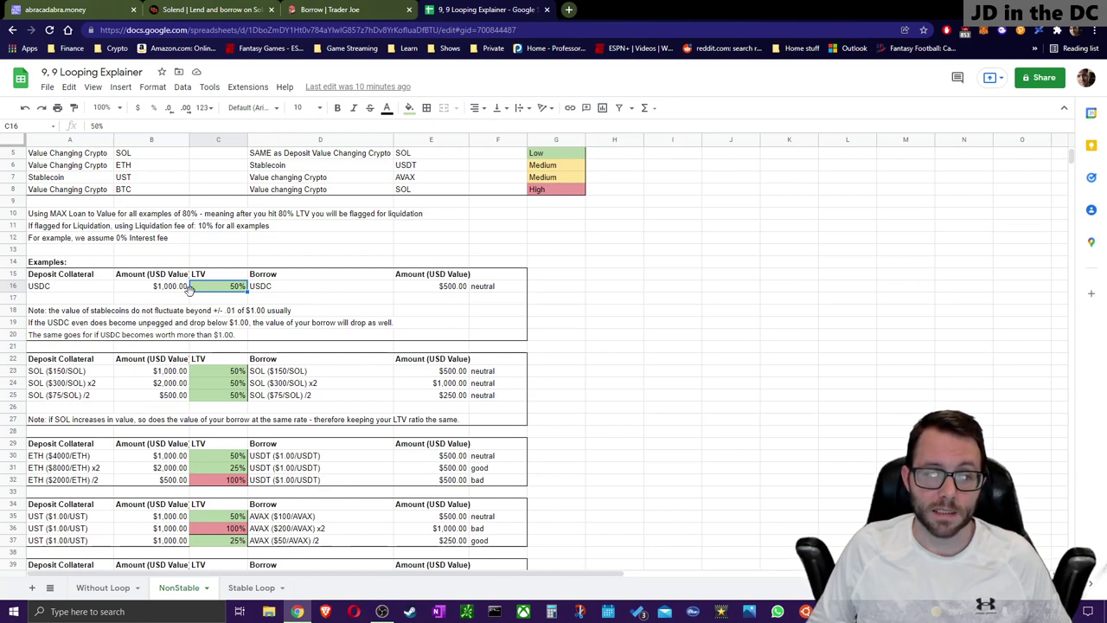
pyautogui.click(425, 301)
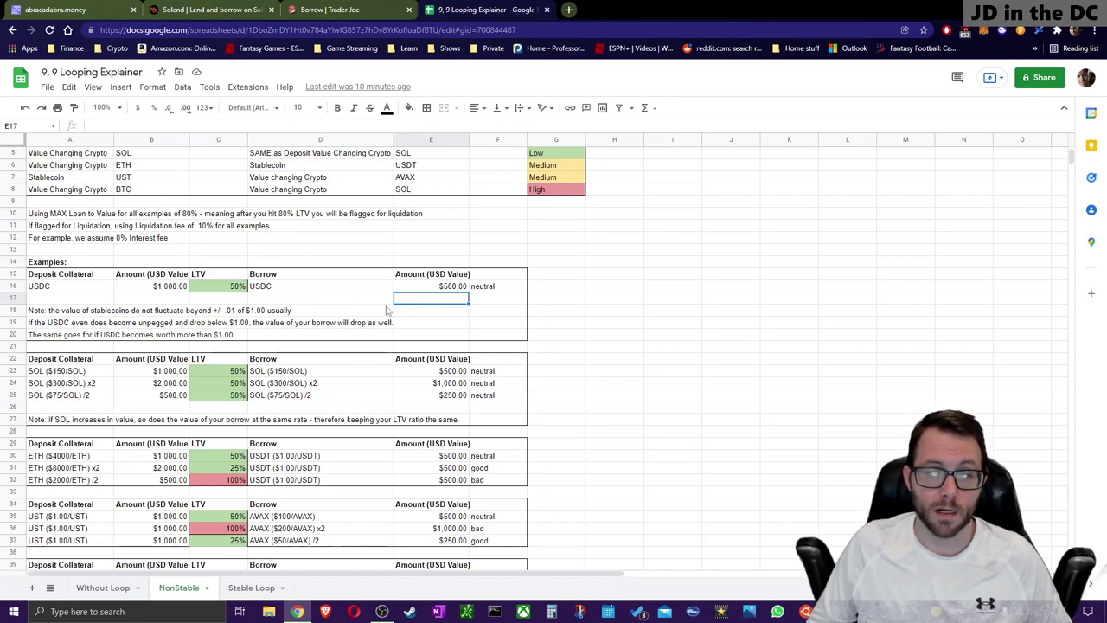
pyautogui.click(456, 287)
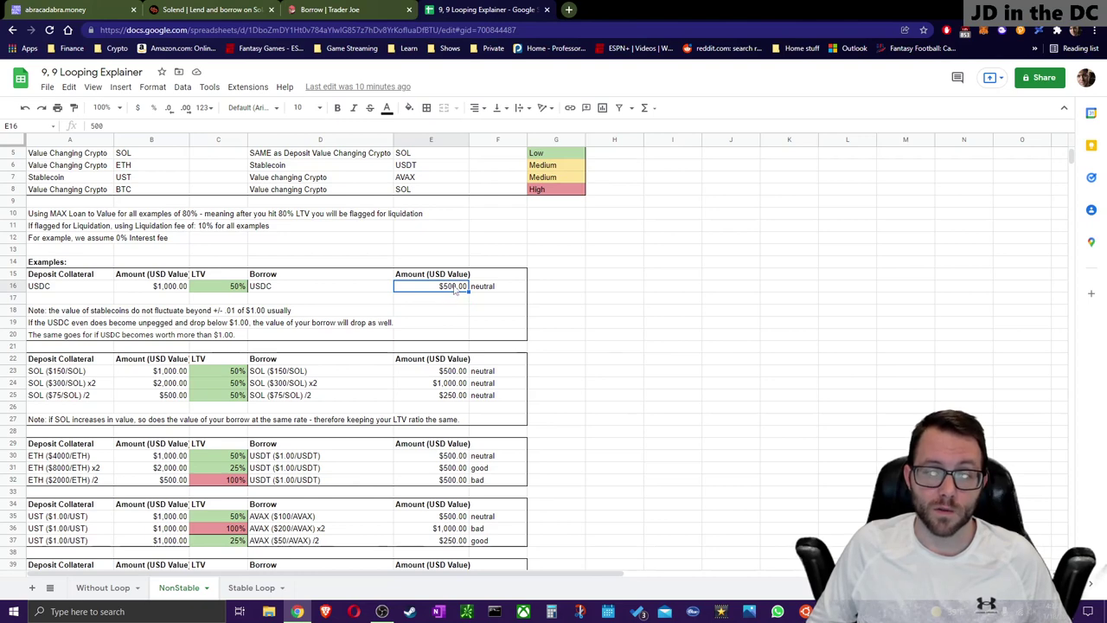
# Step: Switch to Calculator to work out 1% interest on the $500 borrow as 500 × 0.01, and close it
pyautogui.click(551, 612)
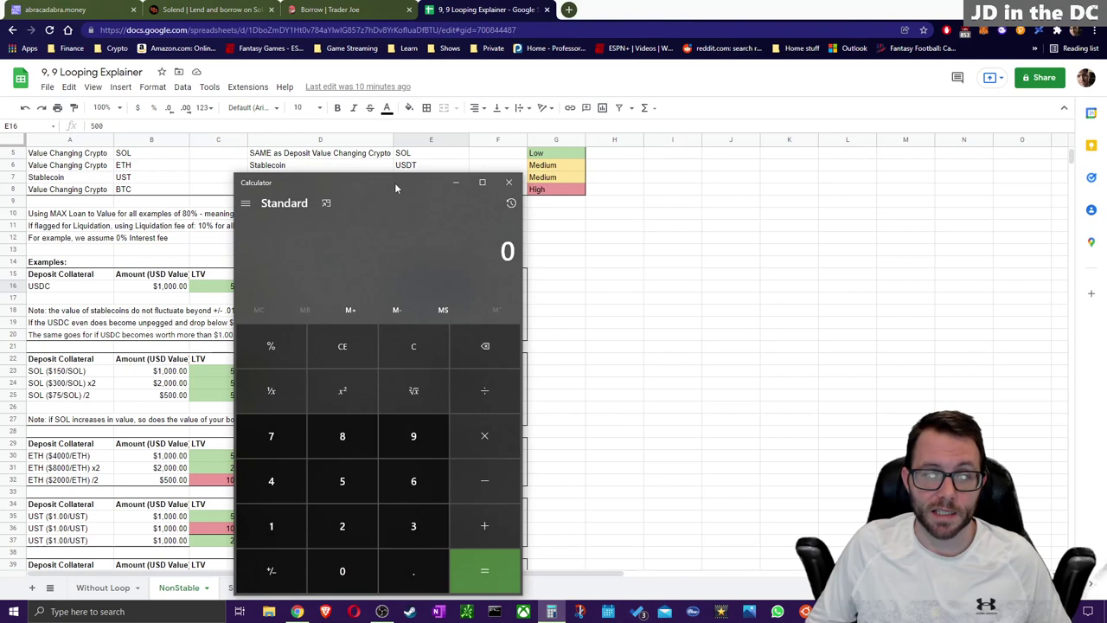
pyautogui.moveTo(395, 185); pyautogui.dragTo(755, 177)
pyautogui.write('500*0')
pyautogui.press('Return')
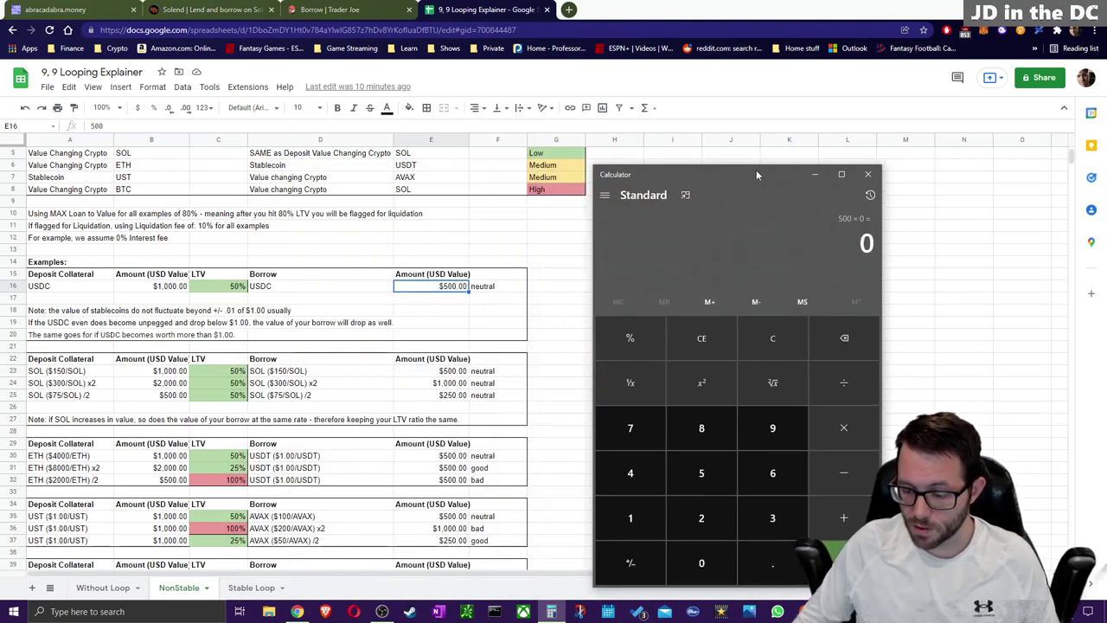
pyautogui.write('500*0.01')
pyautogui.press('Return')
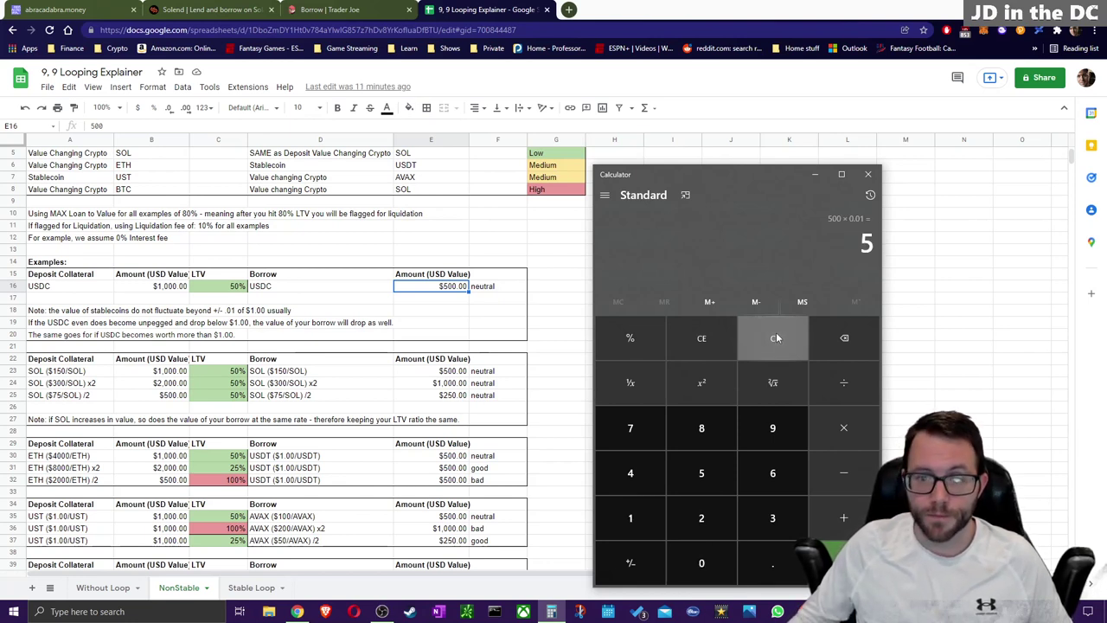
pyautogui.moveTo(761, 175); pyautogui.dragTo(716, 104)
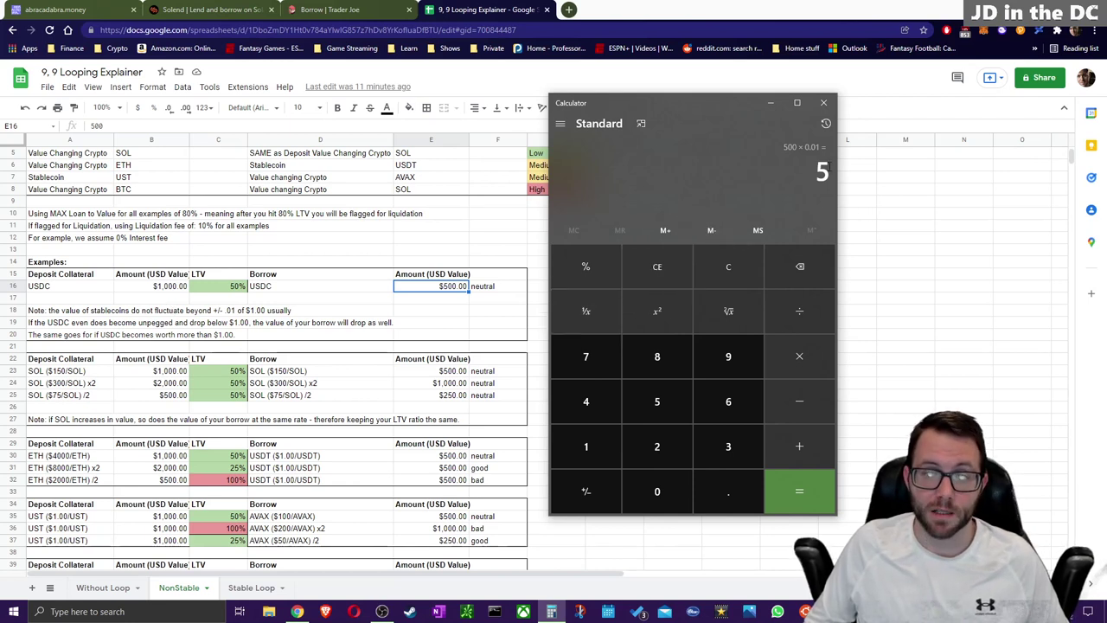
pyautogui.click(823, 102)
# Step: Recheck row 16's LTV, deposit and borrow amounts against the interest assumption in row 12
pyautogui.click(240, 287)
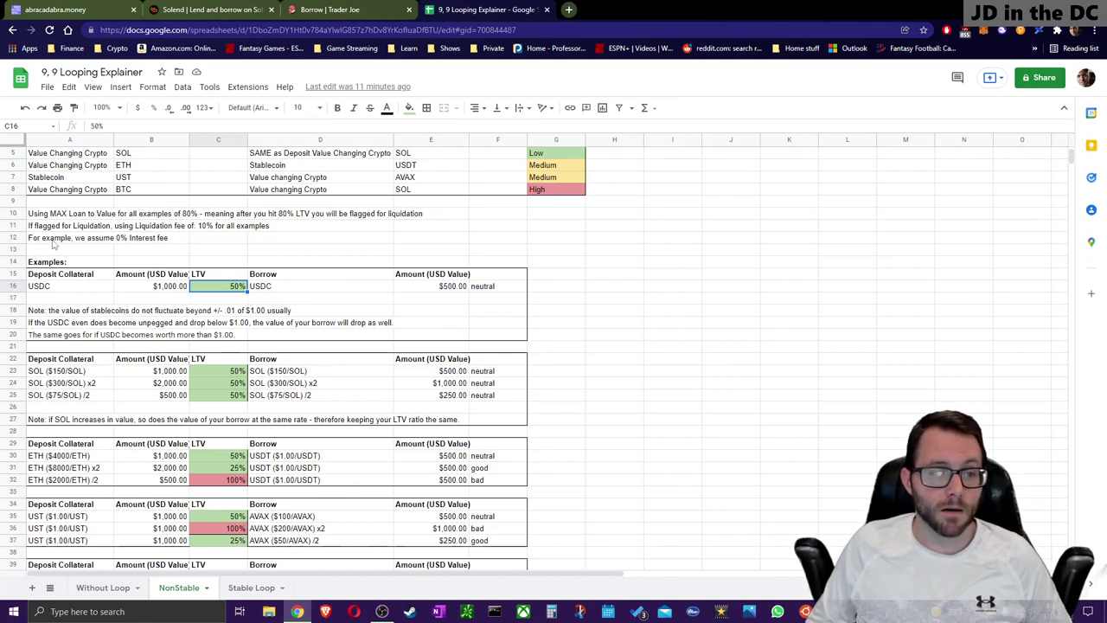
pyautogui.click(440, 300)
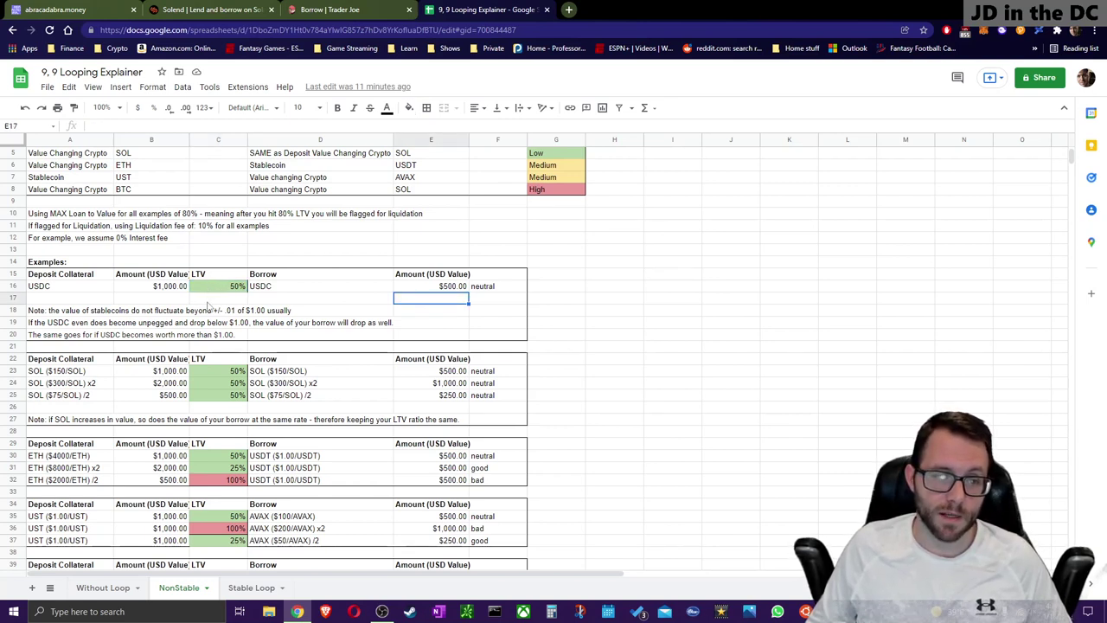
pyautogui.click(152, 299)
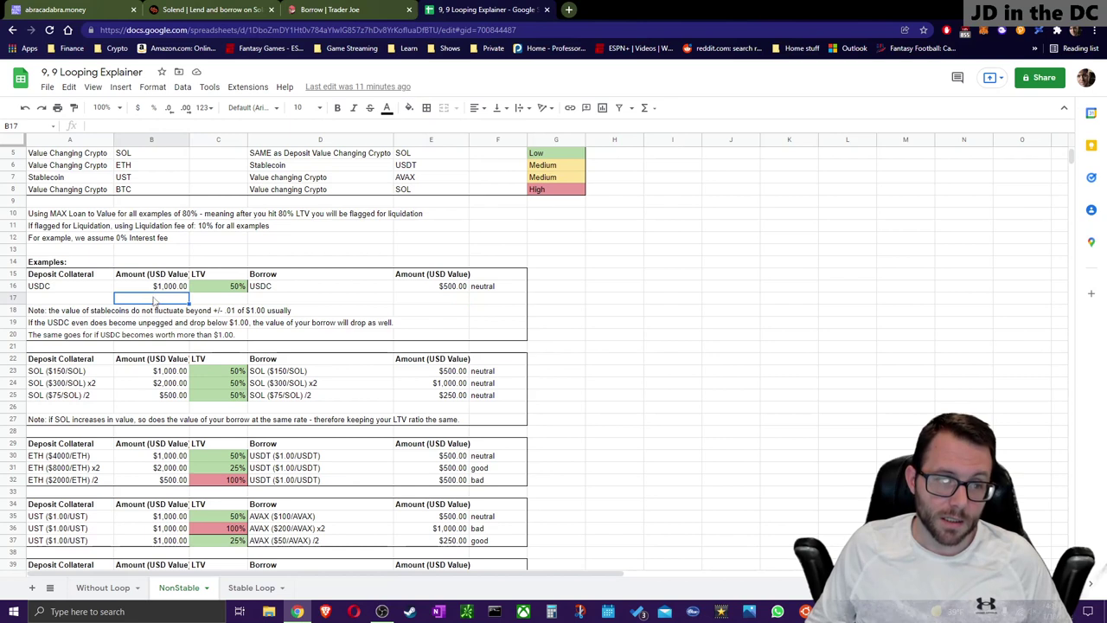
pyautogui.click(50, 242)
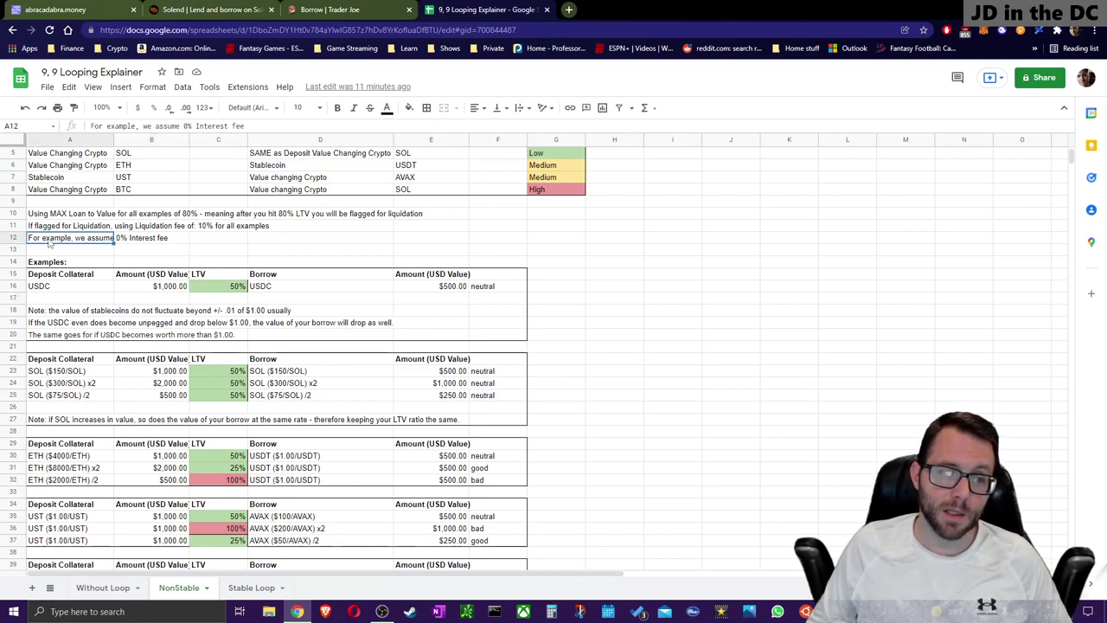
pyautogui.click(160, 289)
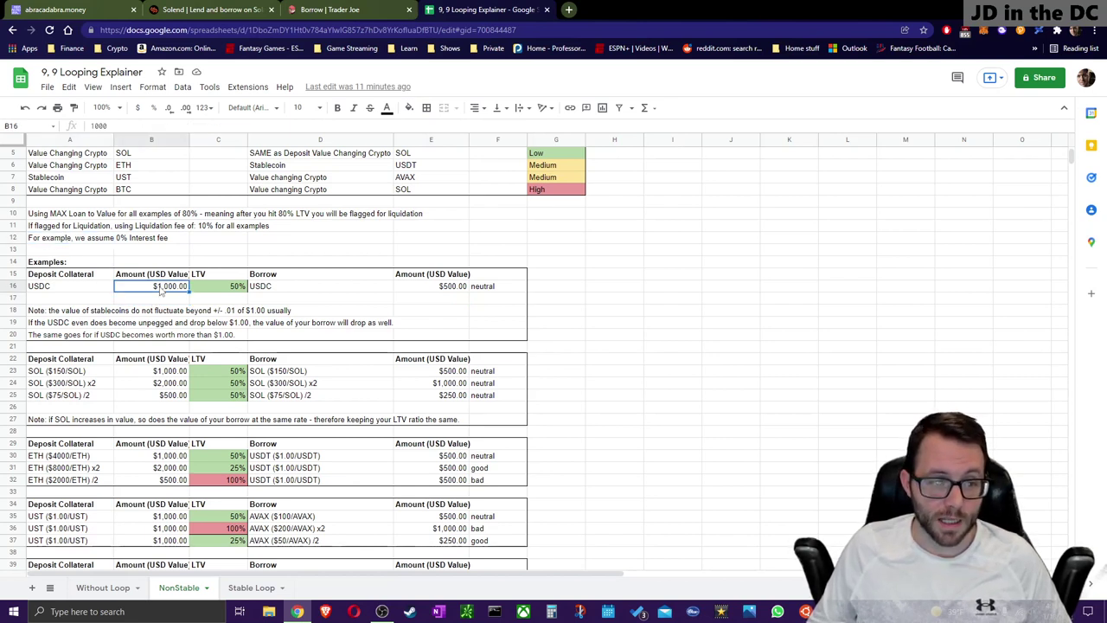
pyautogui.click(456, 292)
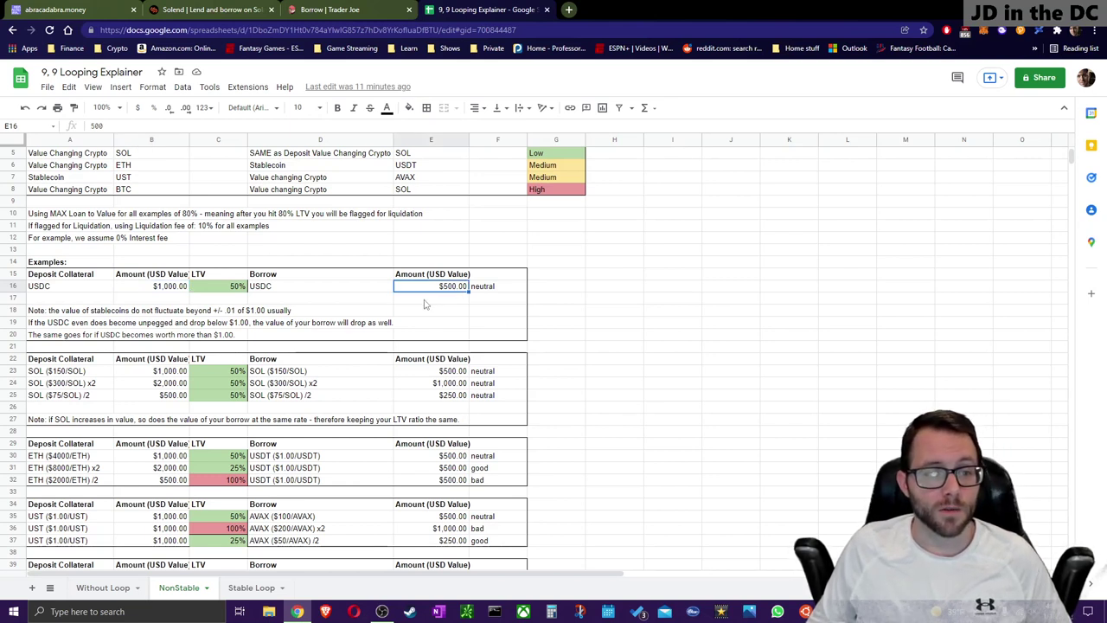
# Step: Review how the deposit and borrow amounts of the USDC example in row 16 relate to its LTV
pyautogui.scroll(2, 108, 232)
pyautogui.scroll(-2, 130, 259)
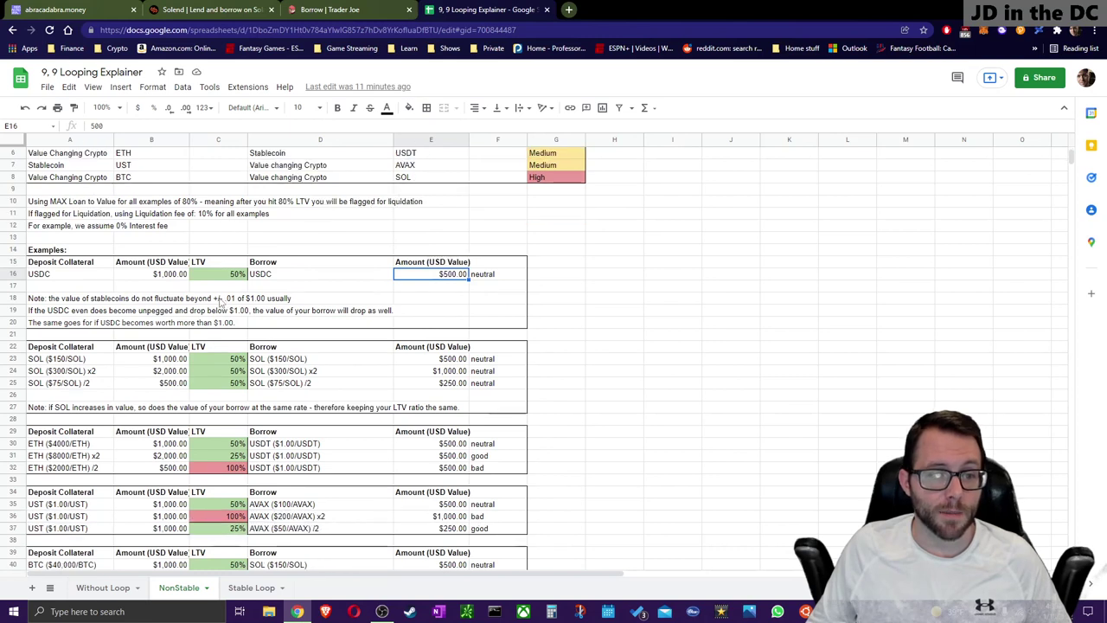
pyautogui.click(157, 287)
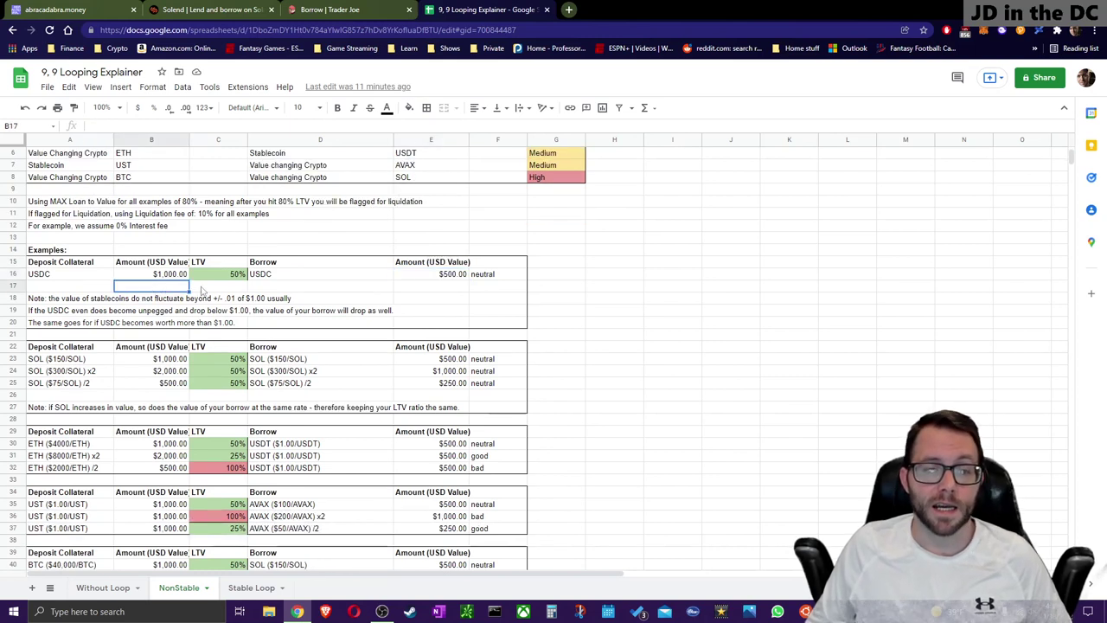
pyautogui.click(442, 289)
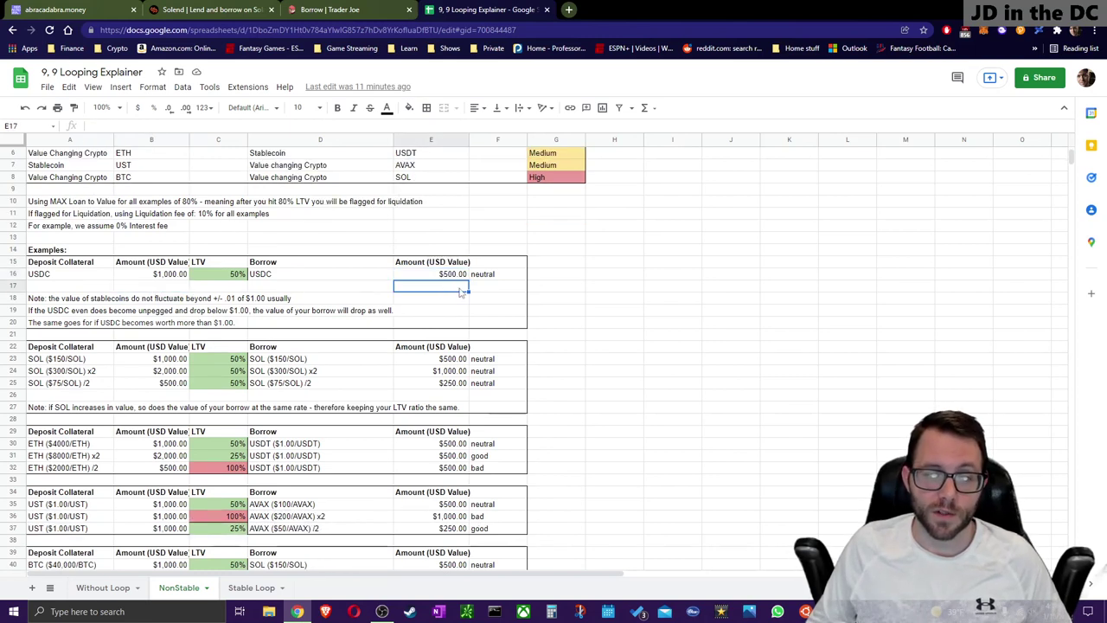
pyautogui.click(178, 292)
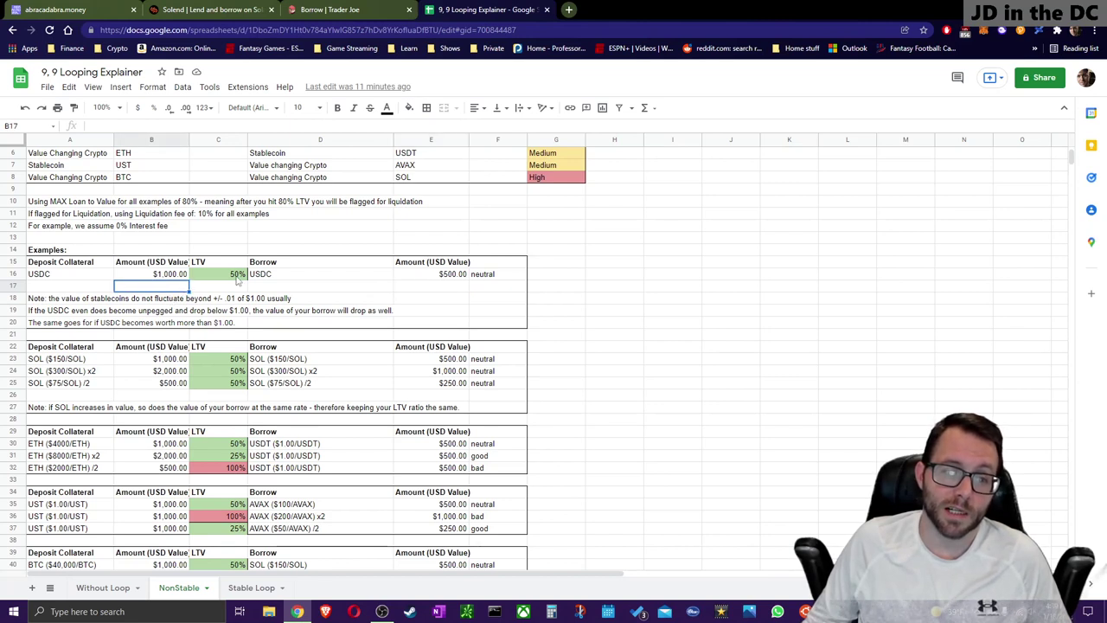
pyautogui.click(238, 277)
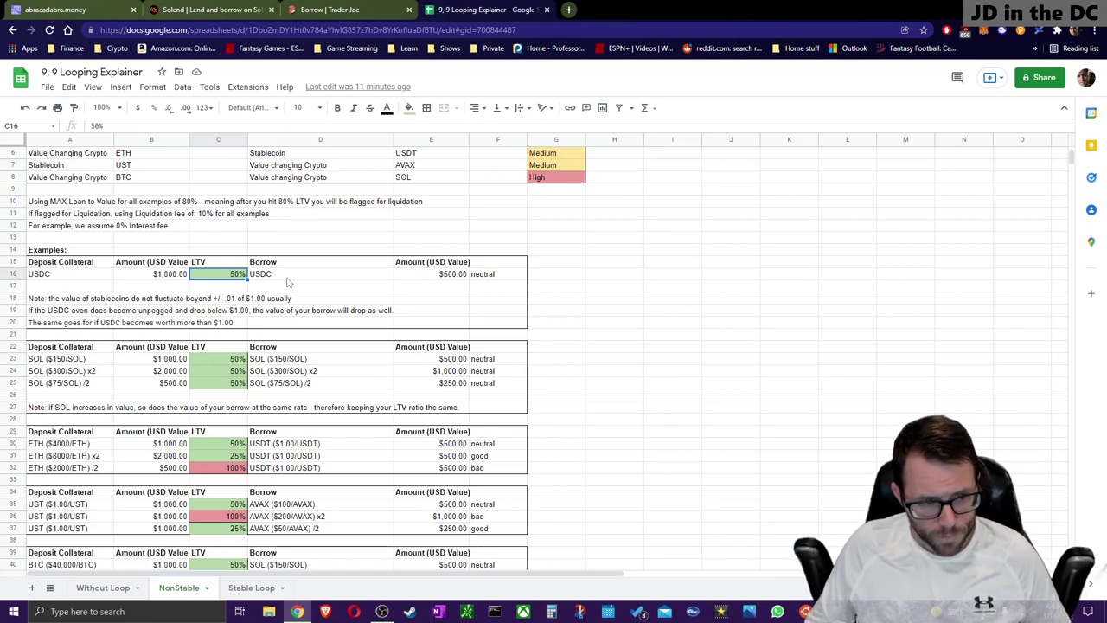
# Step: Move on to the SOL pairing in row 5 of the Managing Risk table, covering its deposit collateral and matching borrow type
pyautogui.click(53, 348)
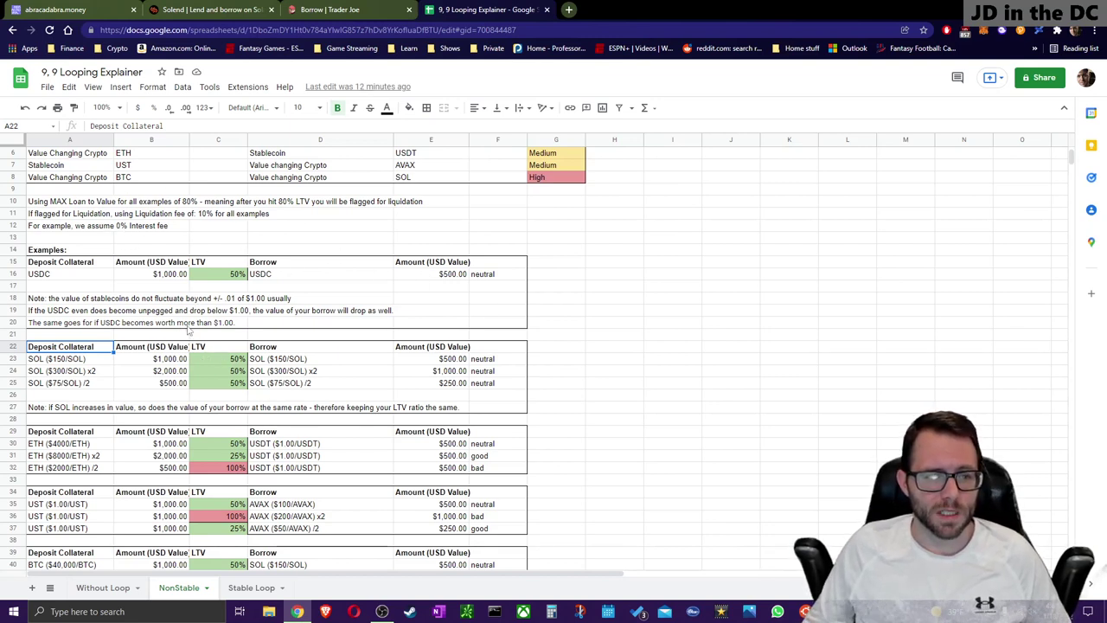
pyautogui.scroll(-1, 186, 333)
pyautogui.scroll(3, 117, 340)
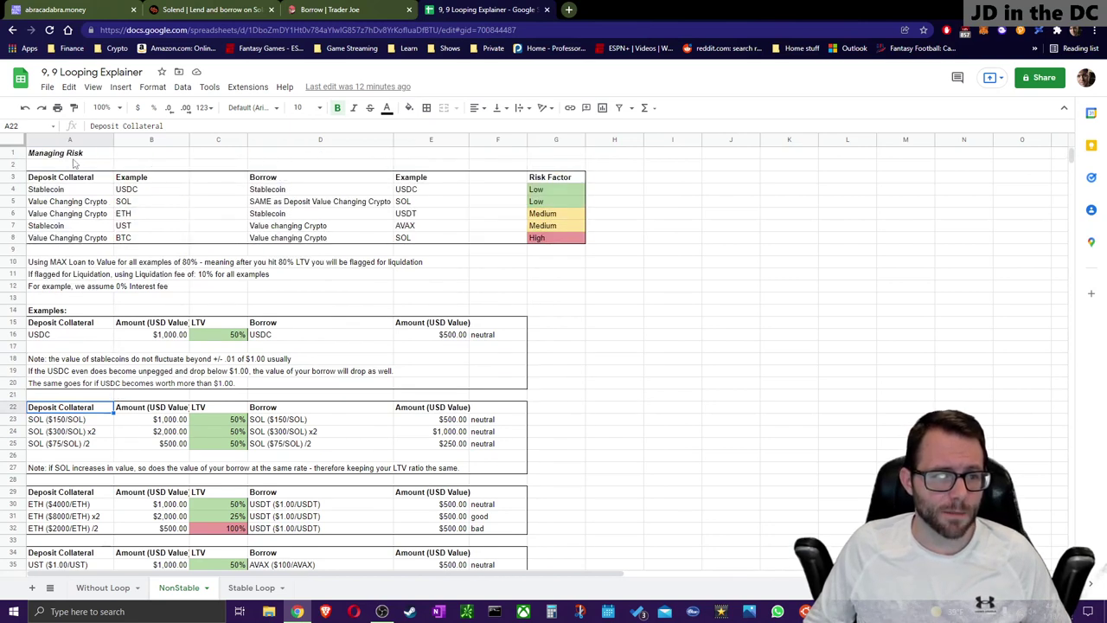
pyautogui.click(84, 203)
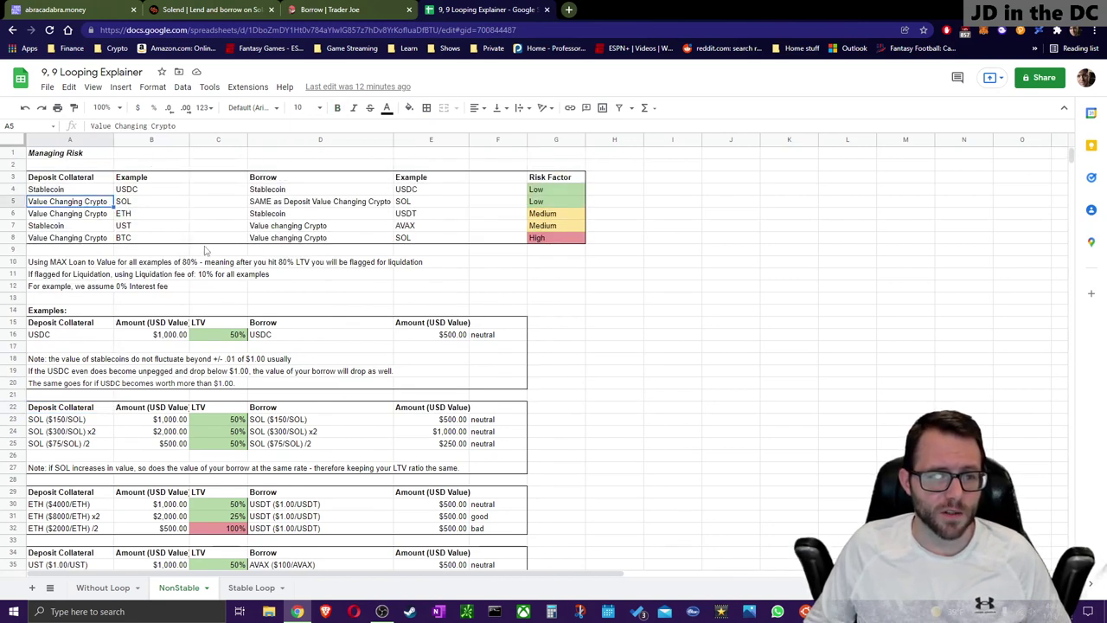
pyautogui.click(340, 204)
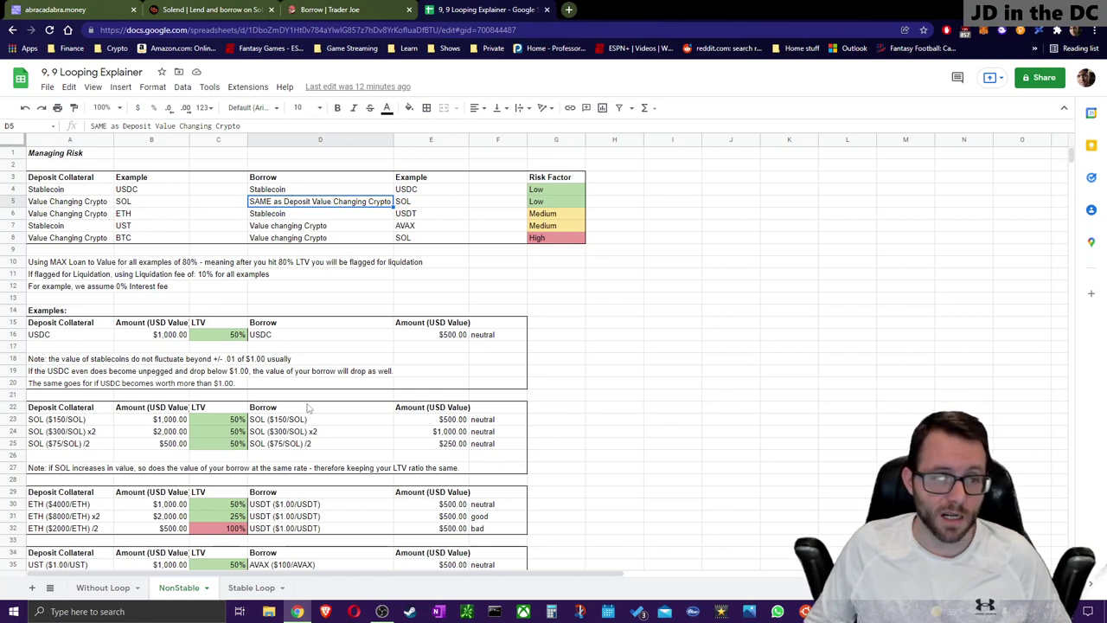
# Step: Introduce the SOL deposit in row 23, glance at the Solend and Trader Joe pages, and return to the spreadsheet
pyautogui.scroll(-2, 343, 384)
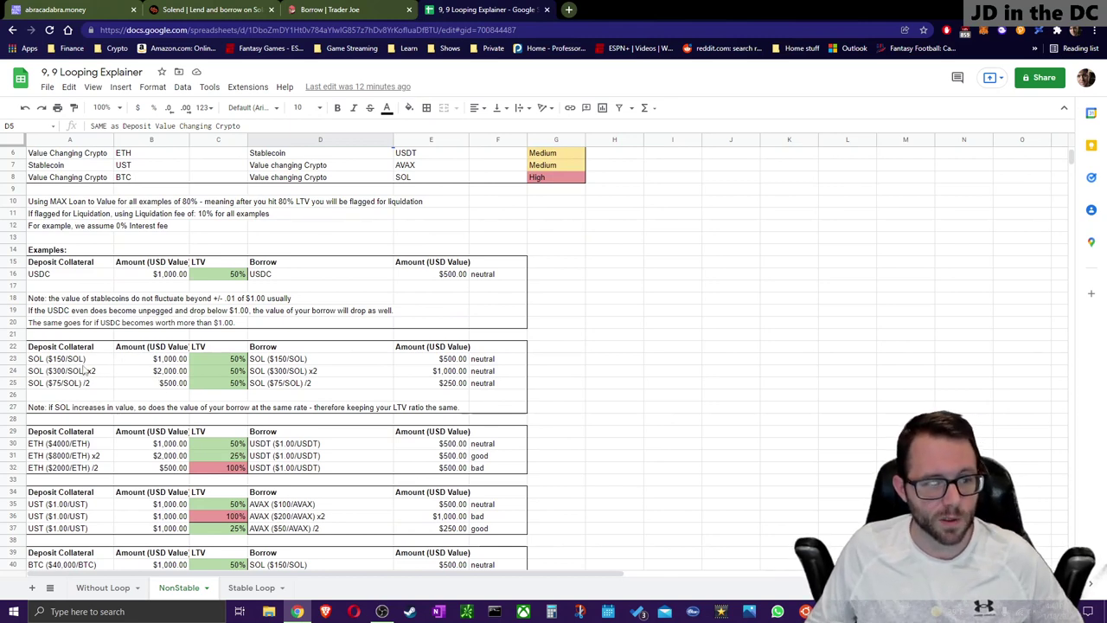
pyautogui.click(86, 360)
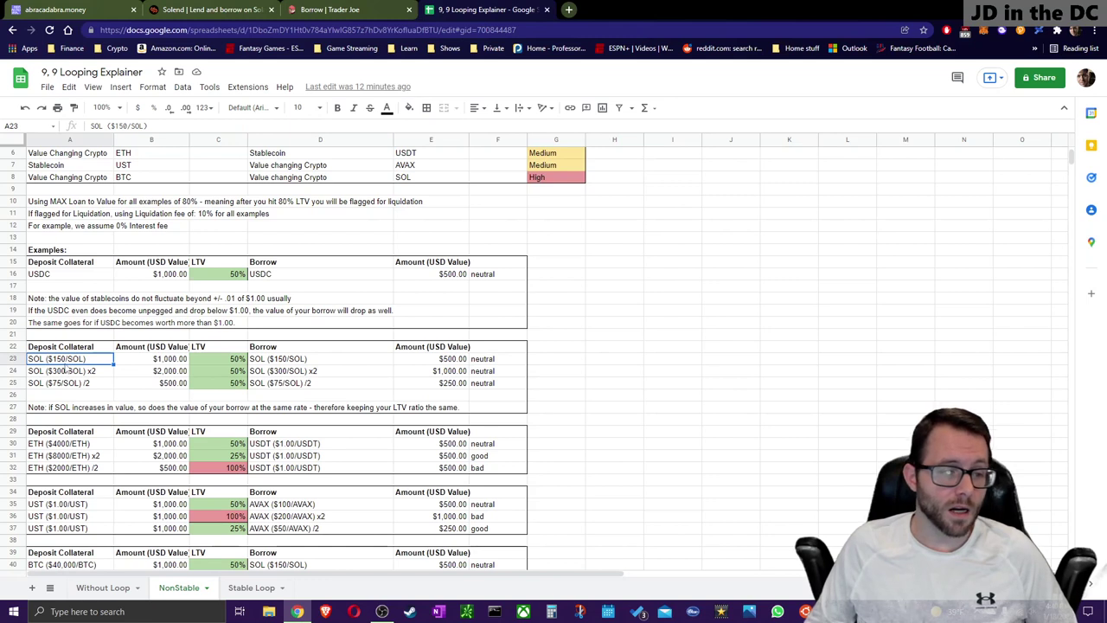
pyautogui.click(151, 363)
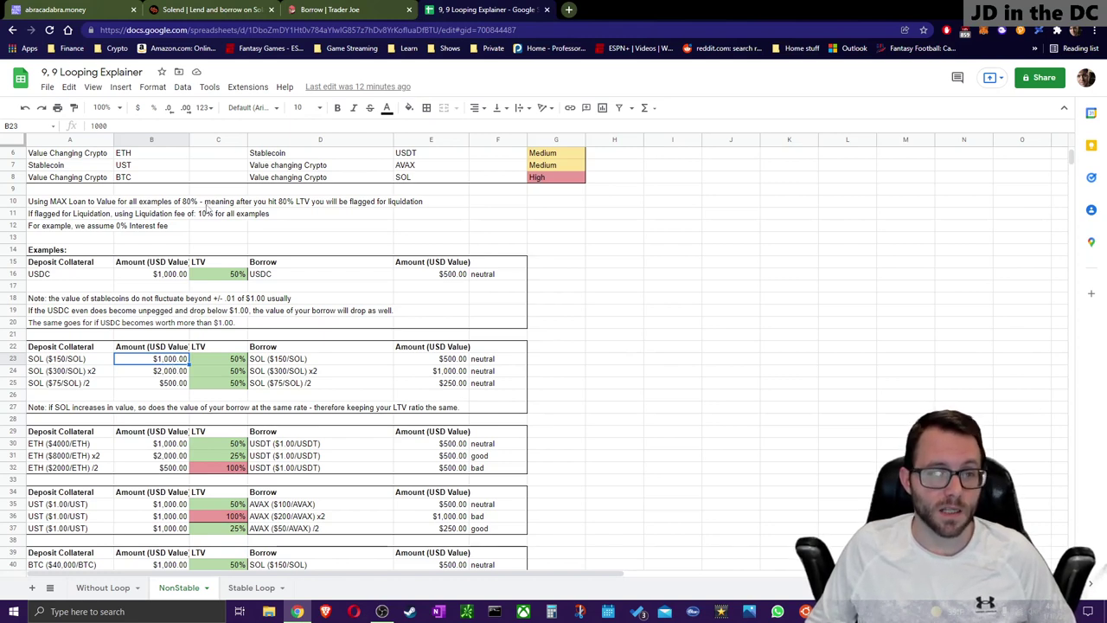
pyautogui.click(199, 9)
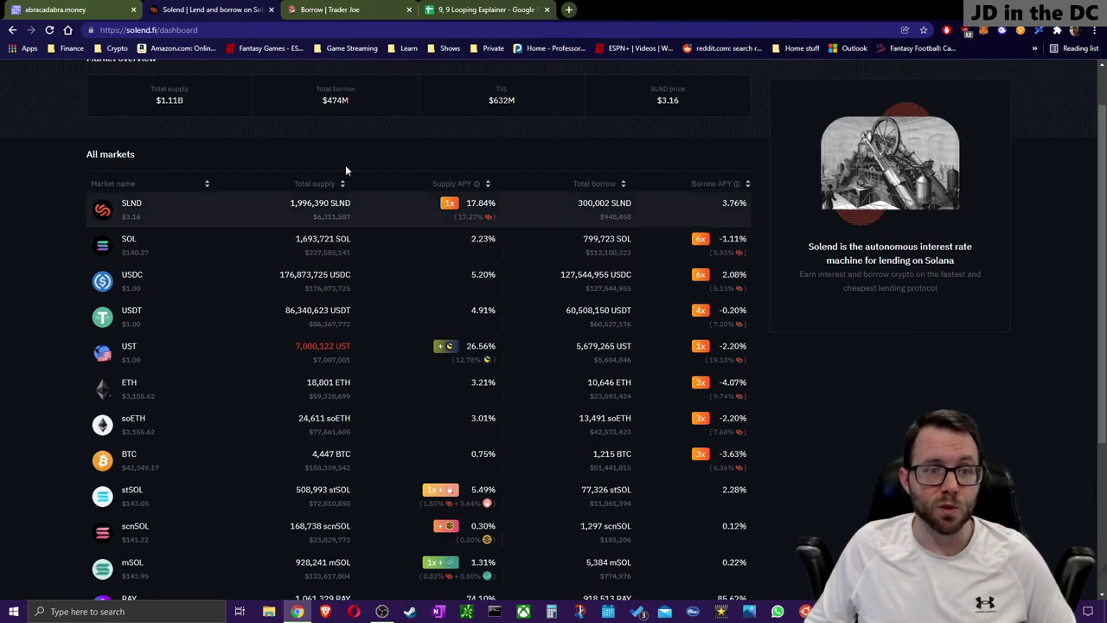
pyautogui.click(329, 10)
pyautogui.click(472, 9)
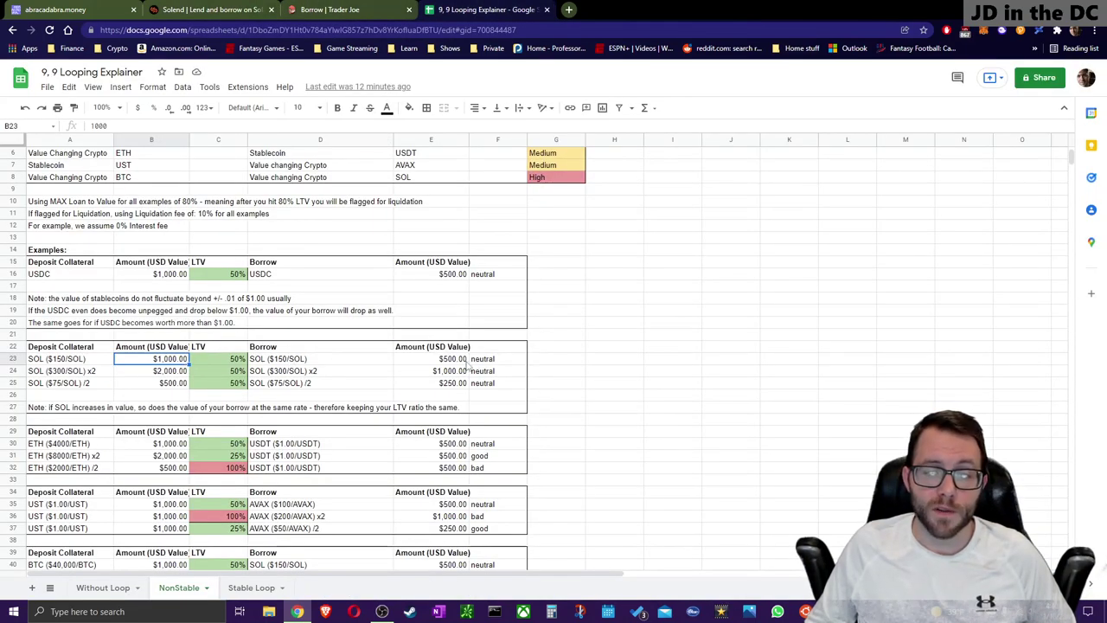
# Step: Compare the LTV, deposit and borrow amounts and the rating of the $150 SOL example in row 23
pyautogui.click(226, 359)
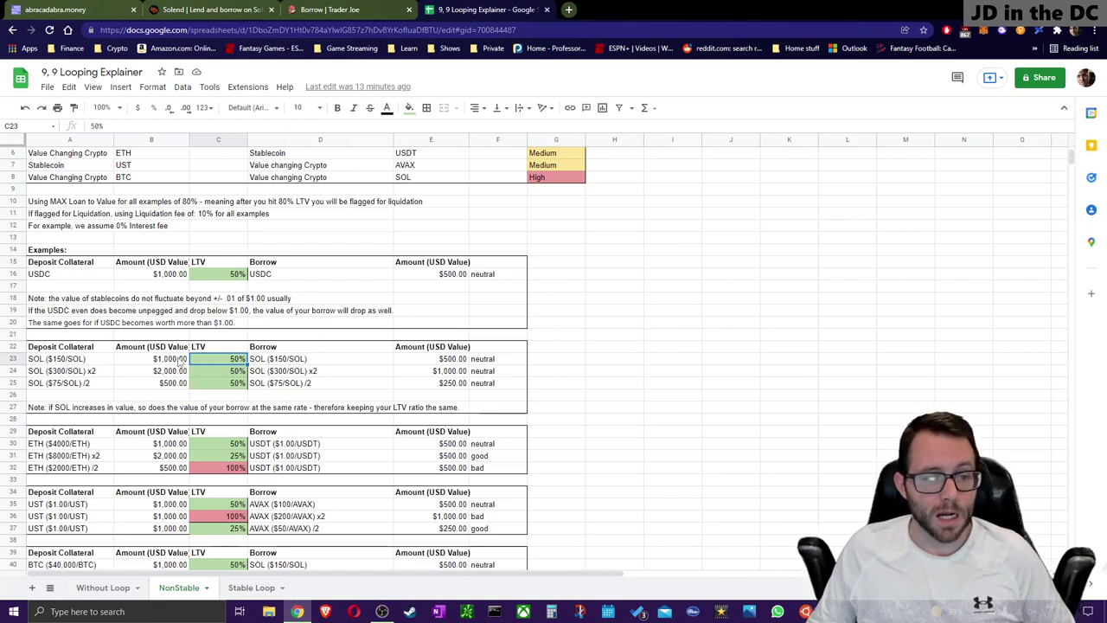
pyautogui.click(436, 362)
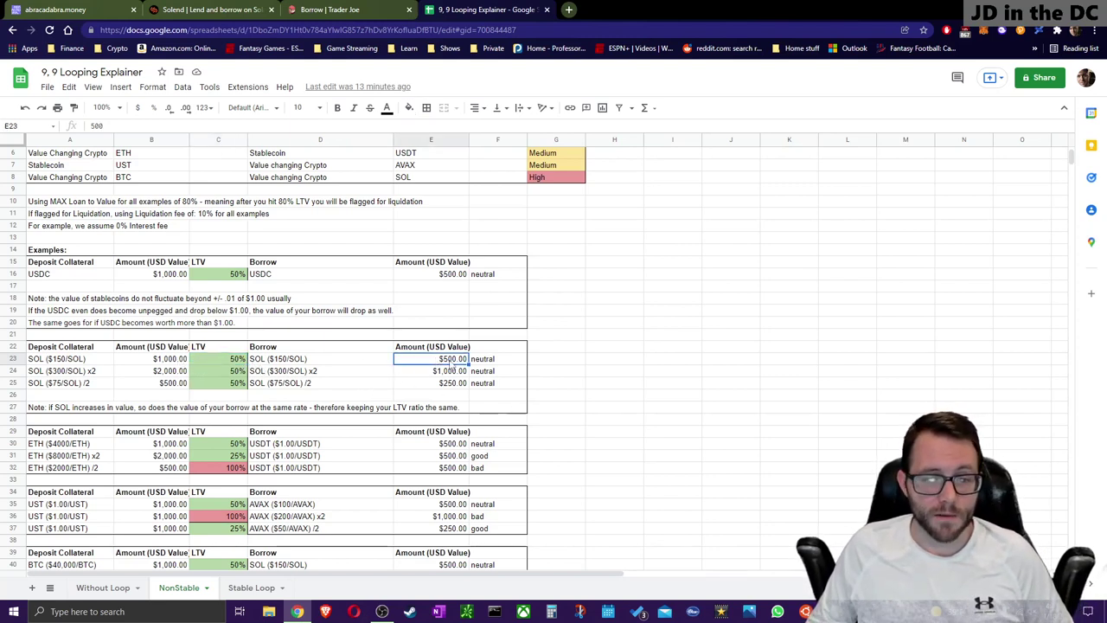
pyautogui.click(158, 361)
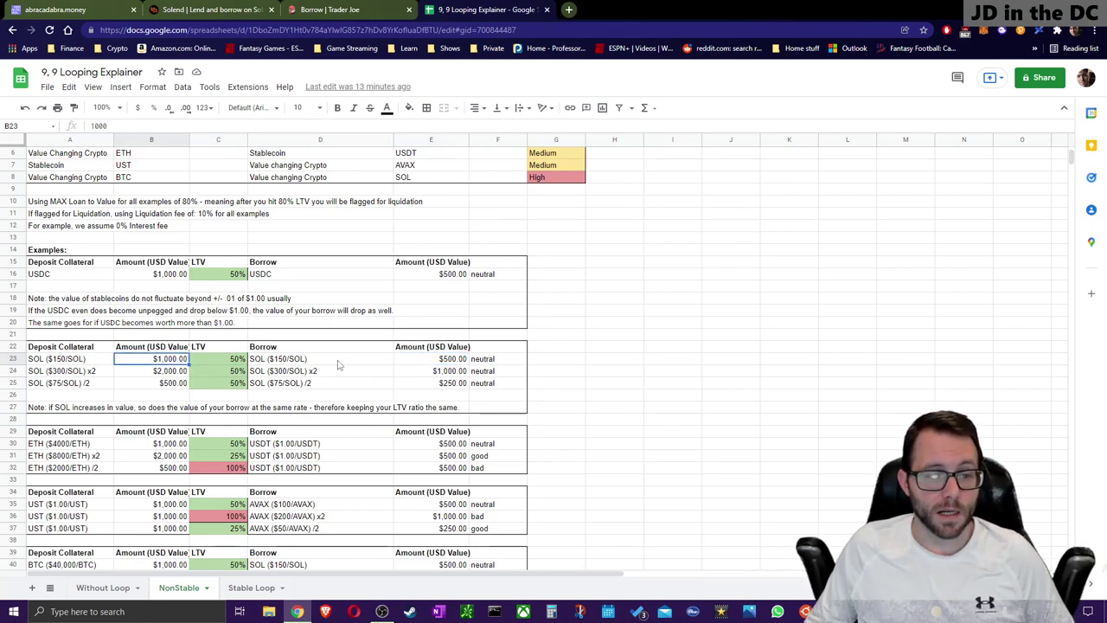
pyautogui.keyDown('shift'); pyautogui.click(464, 362); pyautogui.keyUp('shift')
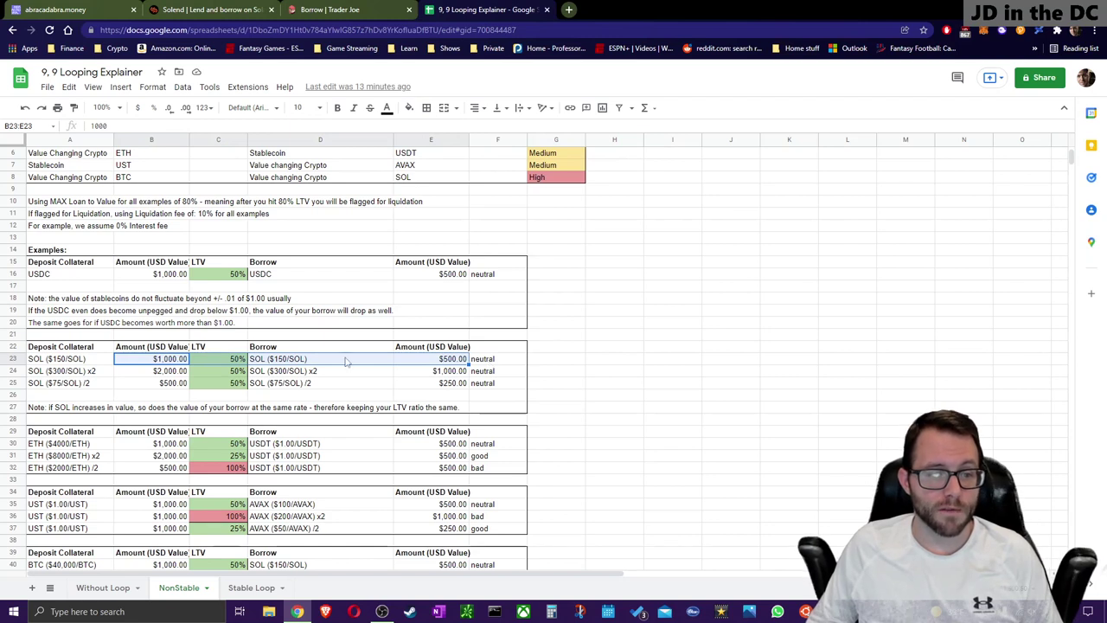
pyautogui.click(492, 360)
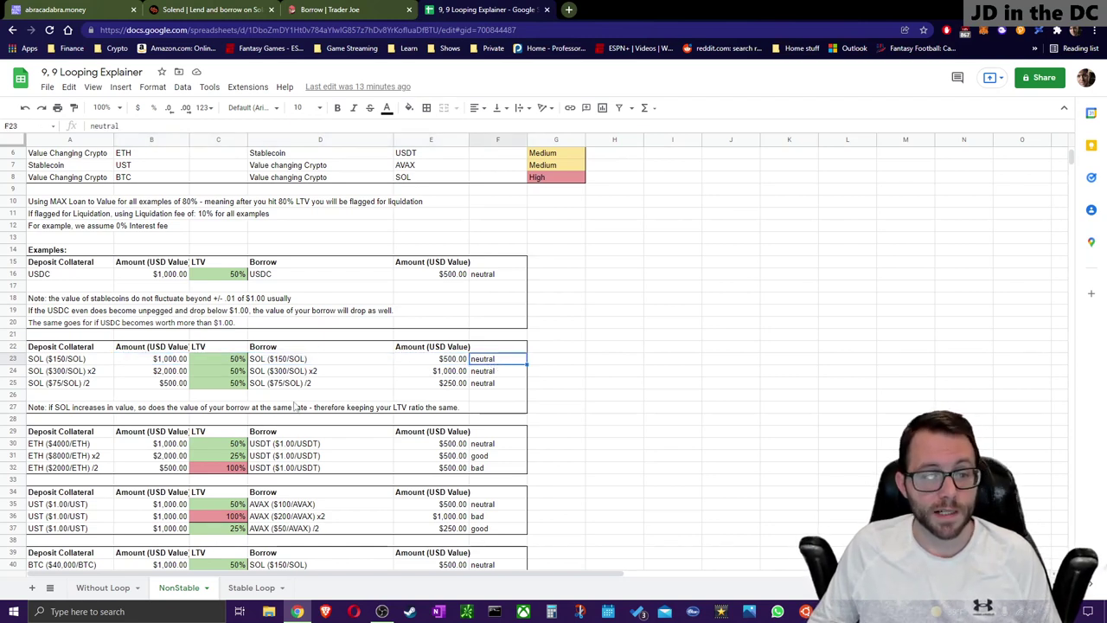
# Step: Examine how doubling the SOL price in row 24 affects the deposit value, borrow value and LTV
pyautogui.click(45, 370)
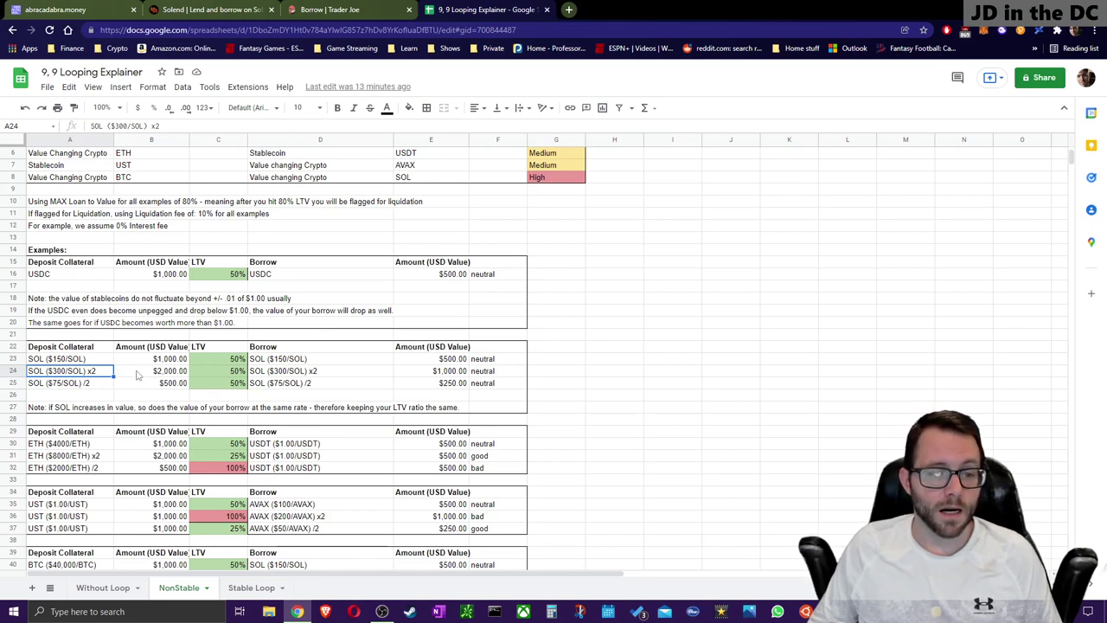
pyautogui.click(164, 375)
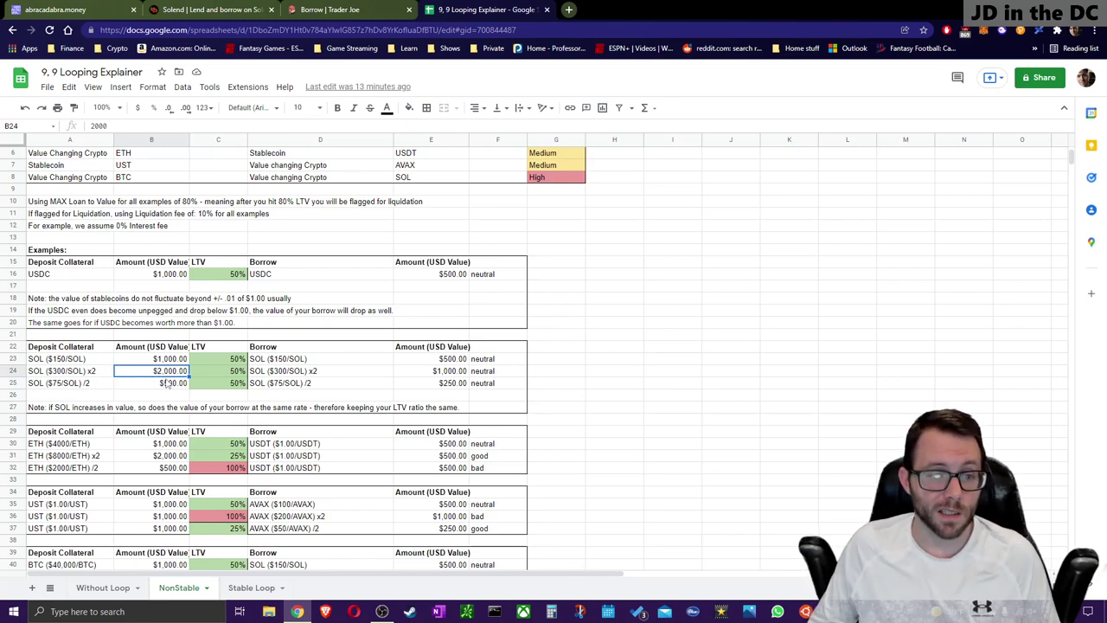
pyautogui.click(298, 374)
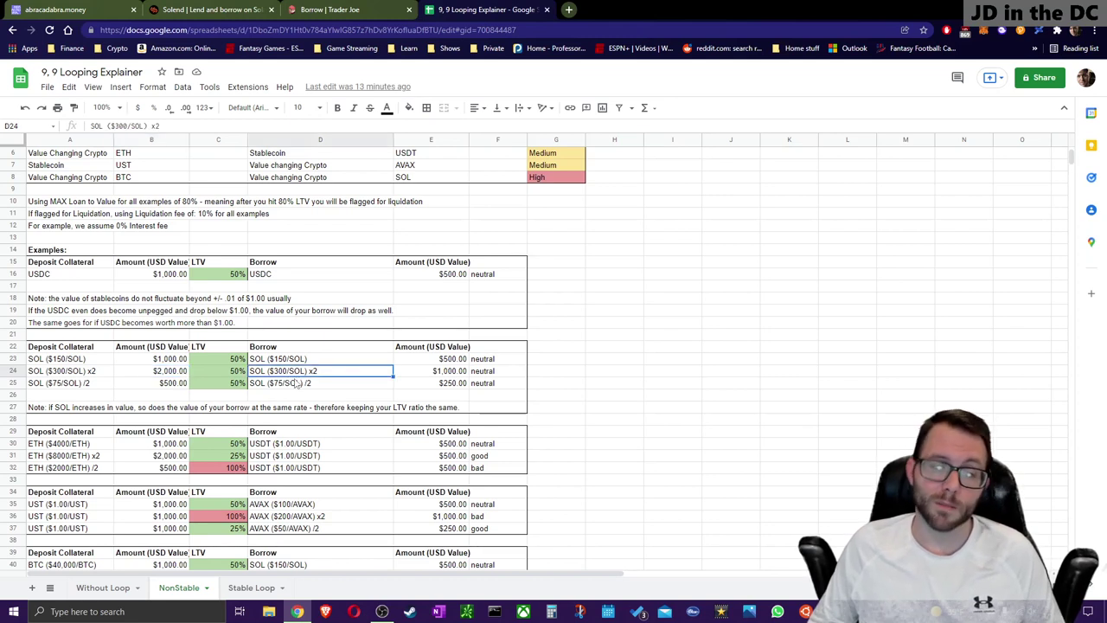
pyautogui.click(436, 373)
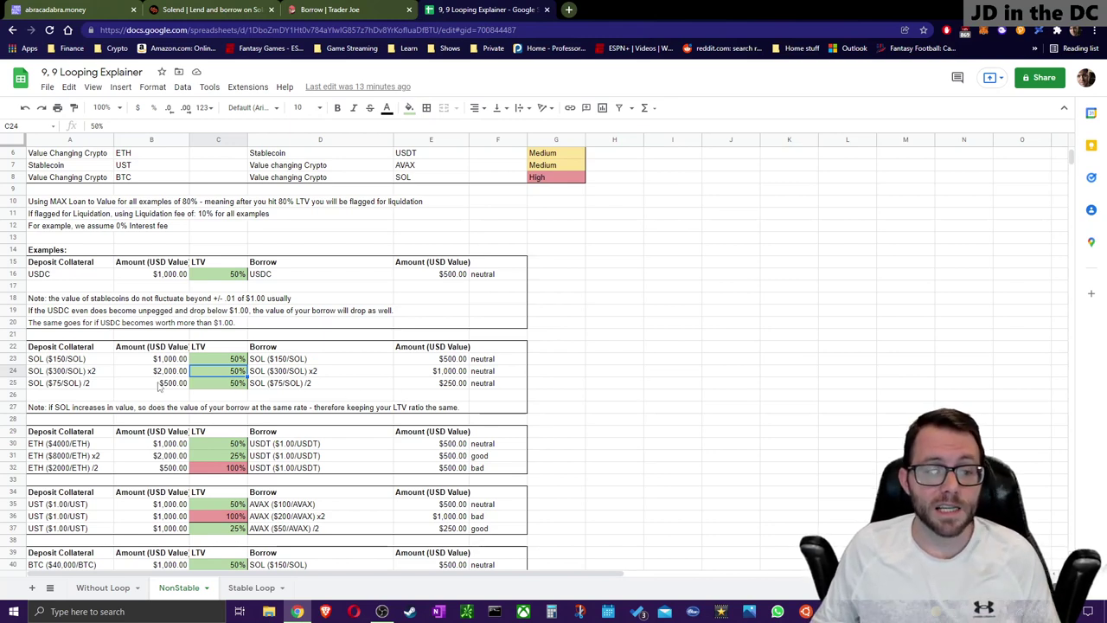
# Step: Examine the halved SOL price case in row 25 and read the LTV note in row 27
pyautogui.click(159, 385)
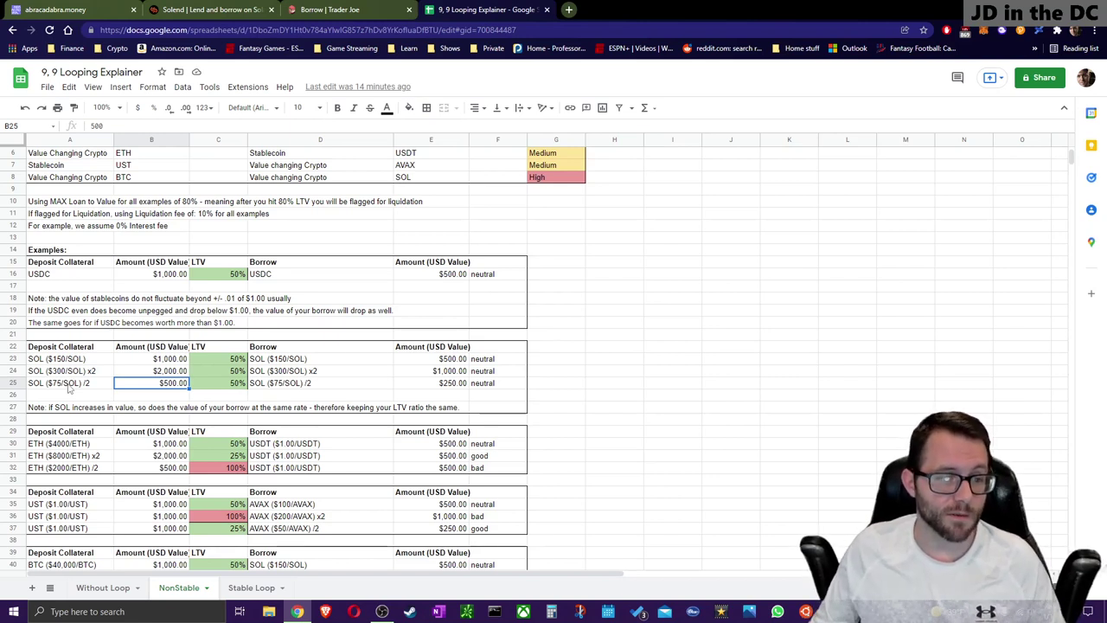
pyautogui.click(70, 387)
pyautogui.click(172, 389)
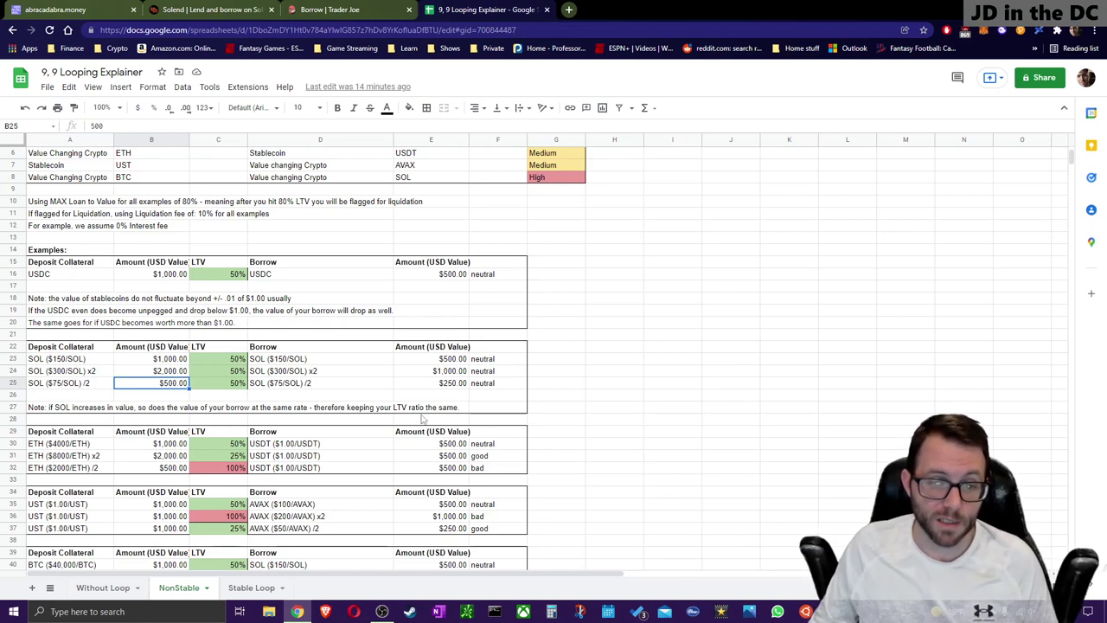
pyautogui.click(229, 386)
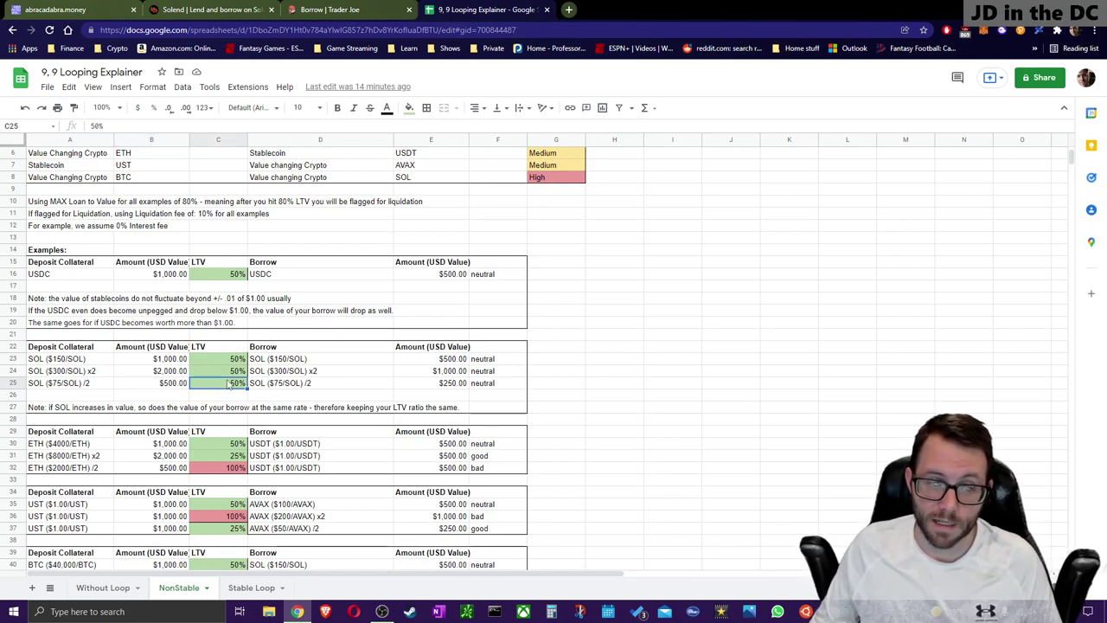
pyautogui.click(456, 388)
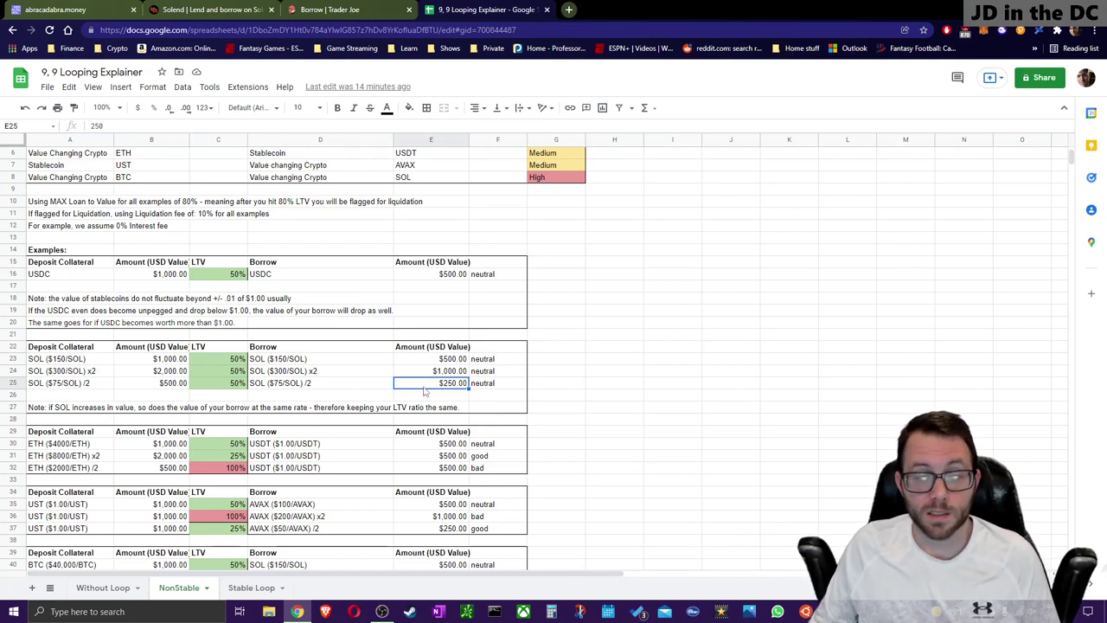
pyautogui.click(494, 391)
pyautogui.click(245, 391)
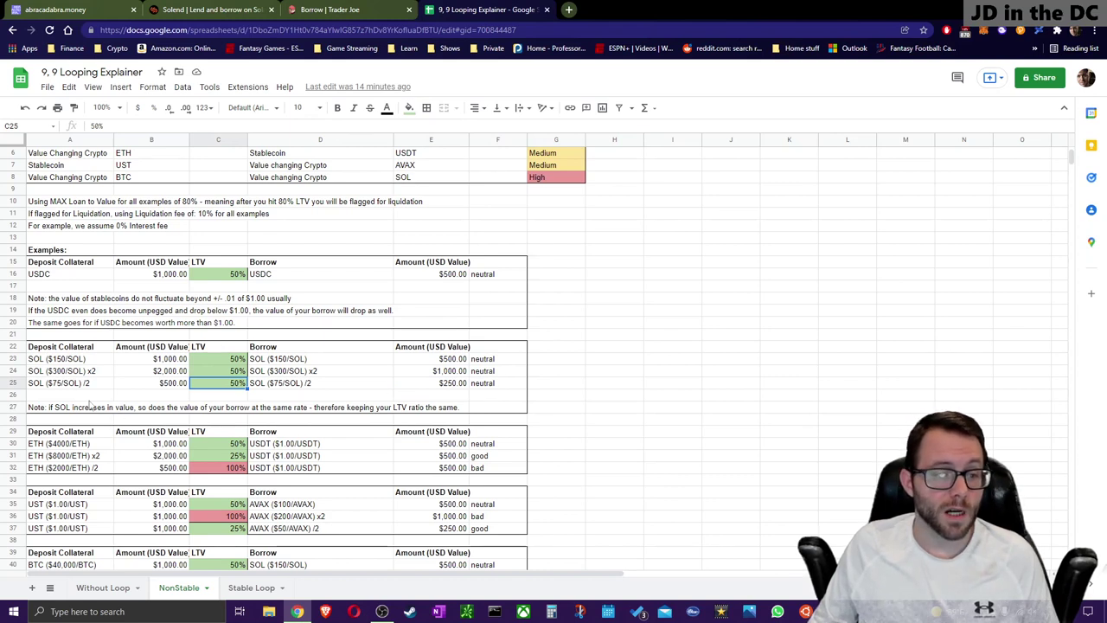
pyautogui.click(37, 398)
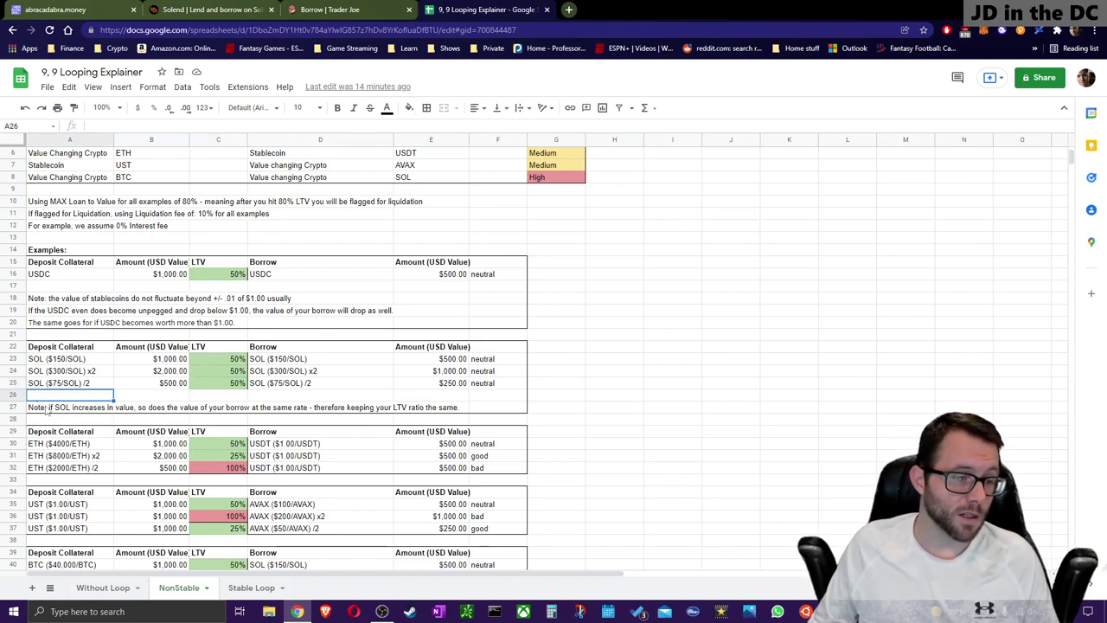
pyautogui.click(47, 408)
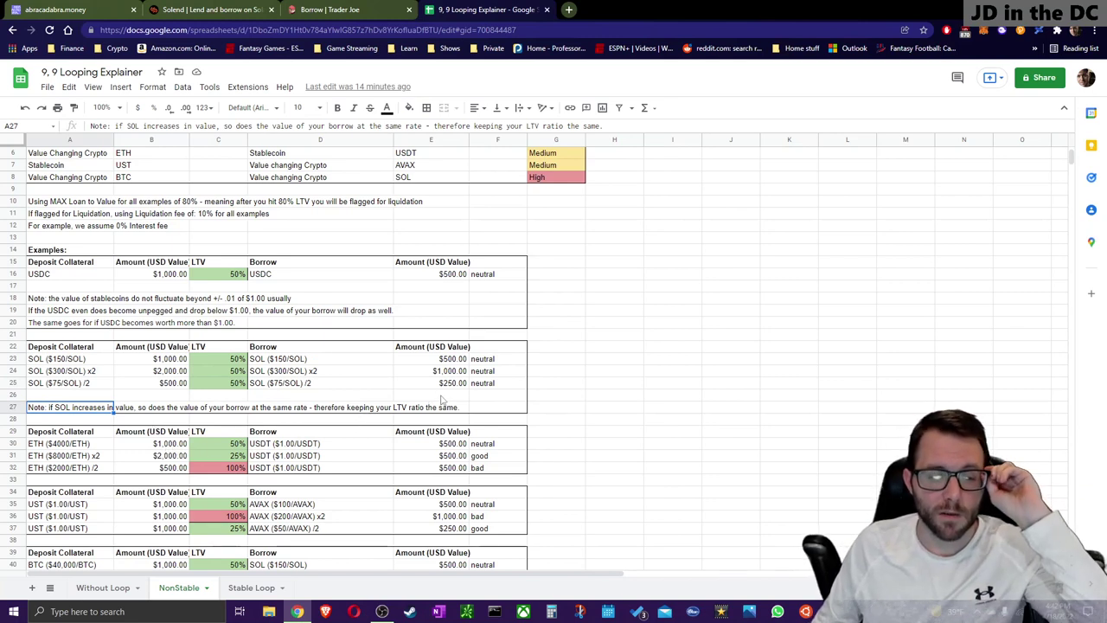
# Step: Go over the ETH collateral and USDT borrow pairing in row 6 of the Managing Risk table
pyautogui.scroll(-3, 251, 415)
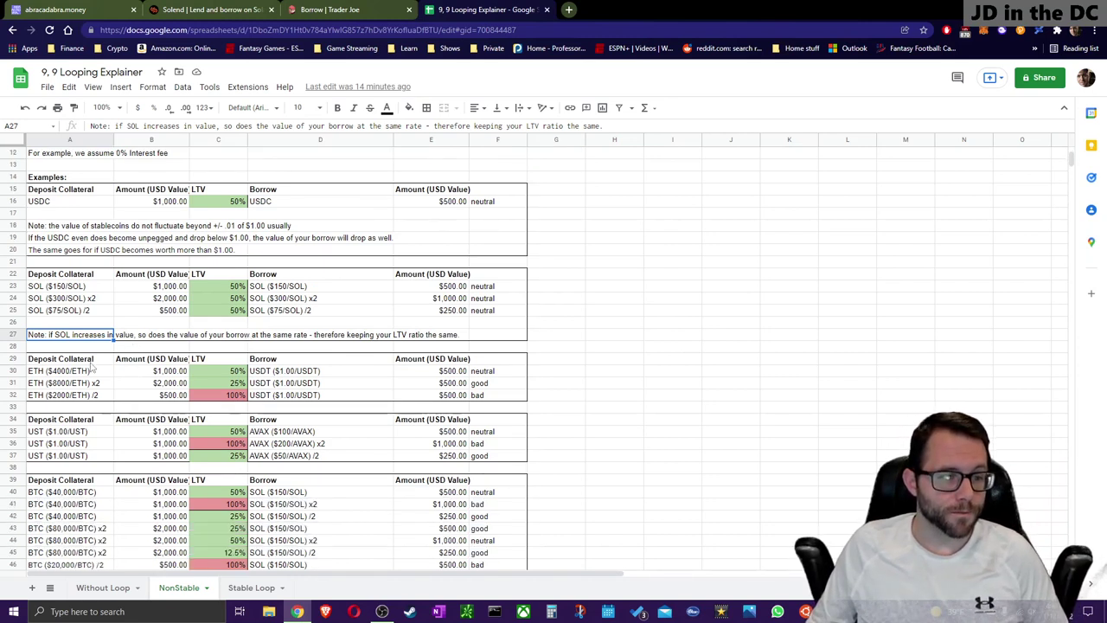
pyautogui.scroll(-1, 93, 367)
pyautogui.scroll(-1, 53, 352)
pyautogui.scroll(8, 59, 338)
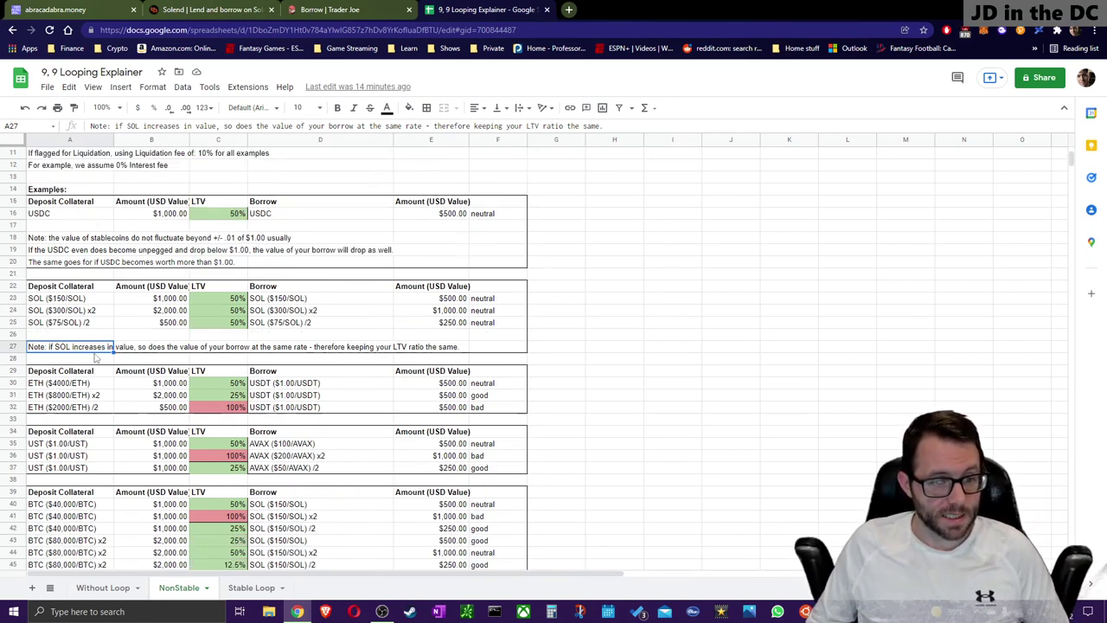
pyautogui.click(109, 212)
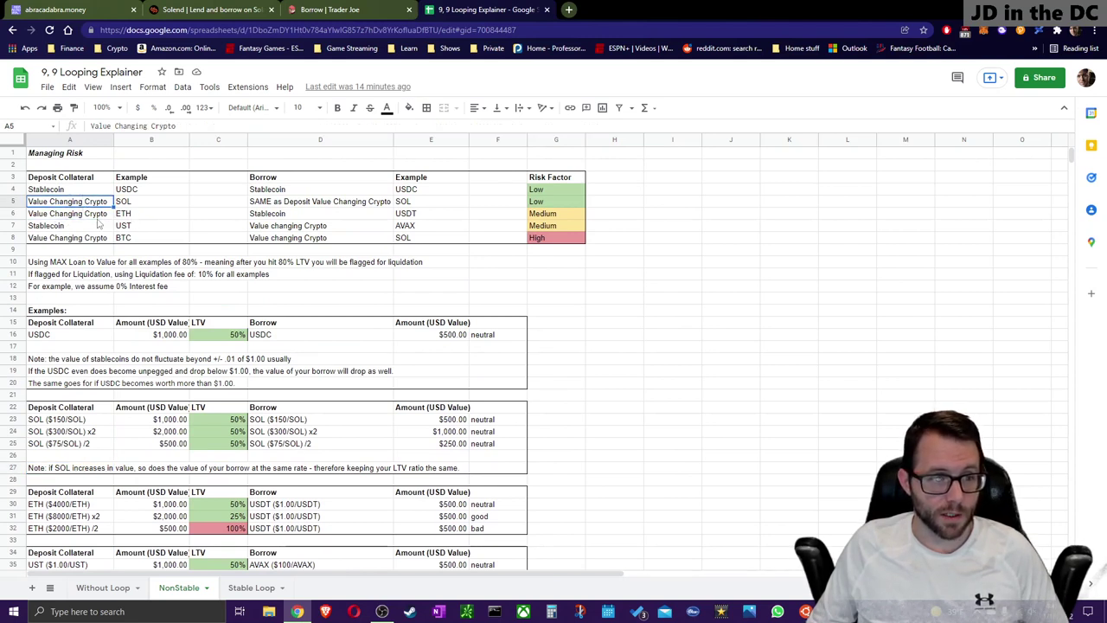
pyautogui.click(149, 215)
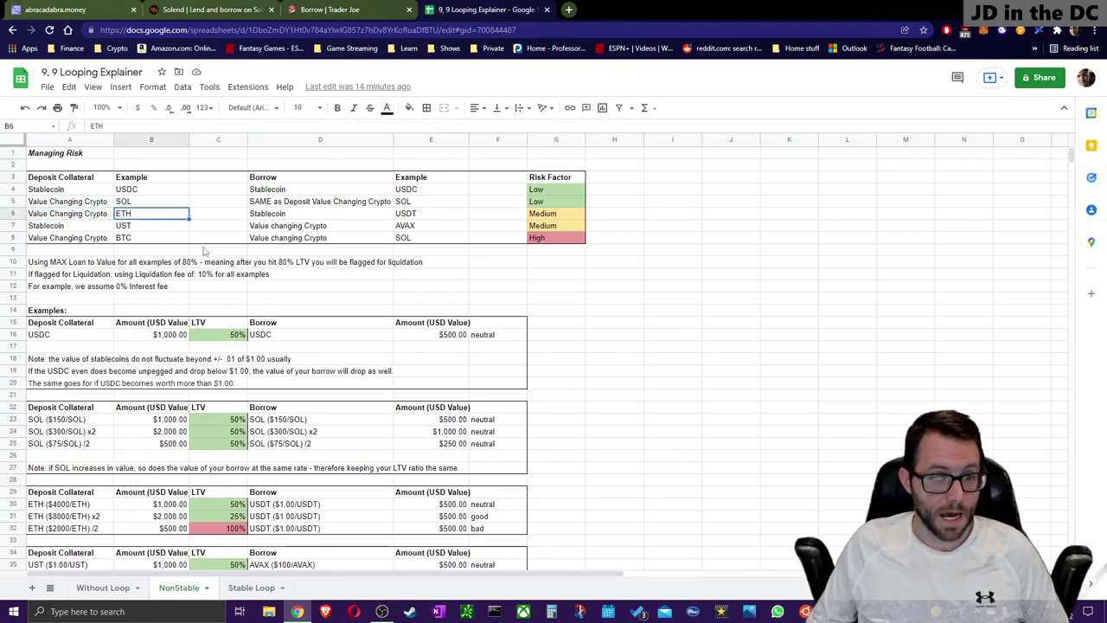
pyautogui.click(413, 218)
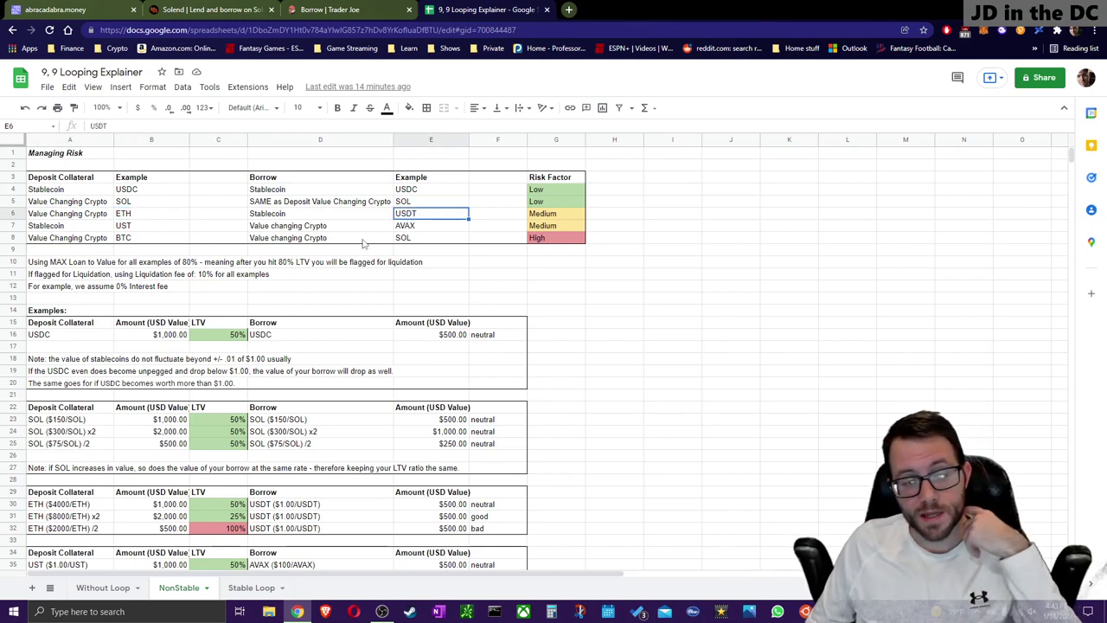
# Step: Review the ETH and USDT pairing in row 6 against the deposit, borrow, rating and LTV of the $4000 ETH example in row 30
pyautogui.click(134, 221)
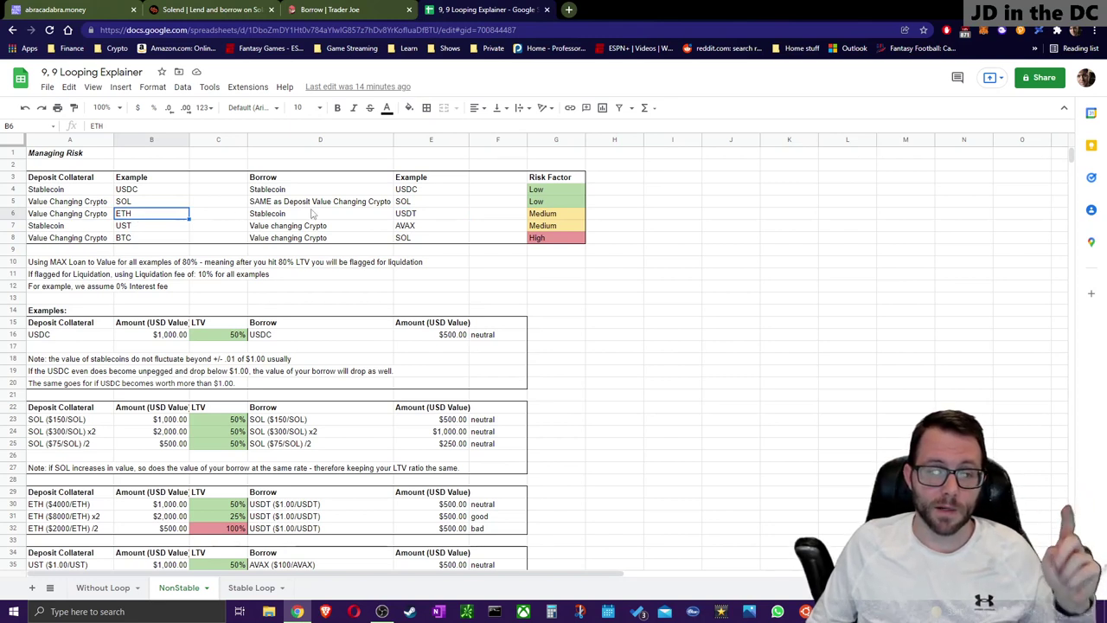
pyautogui.click(401, 219)
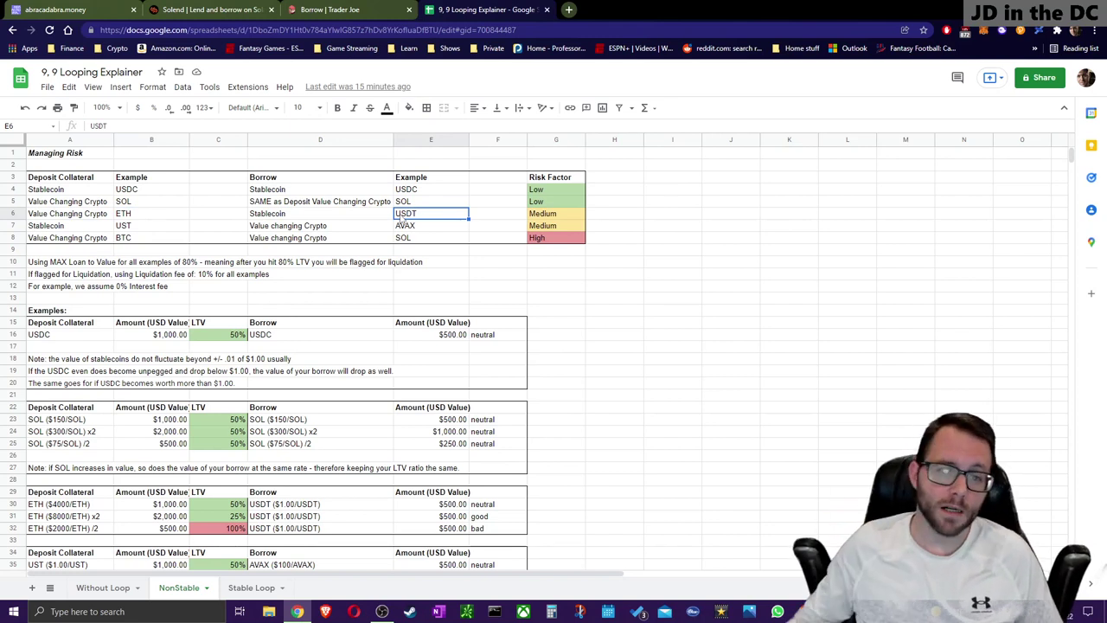
pyautogui.scroll(-2, 384, 272)
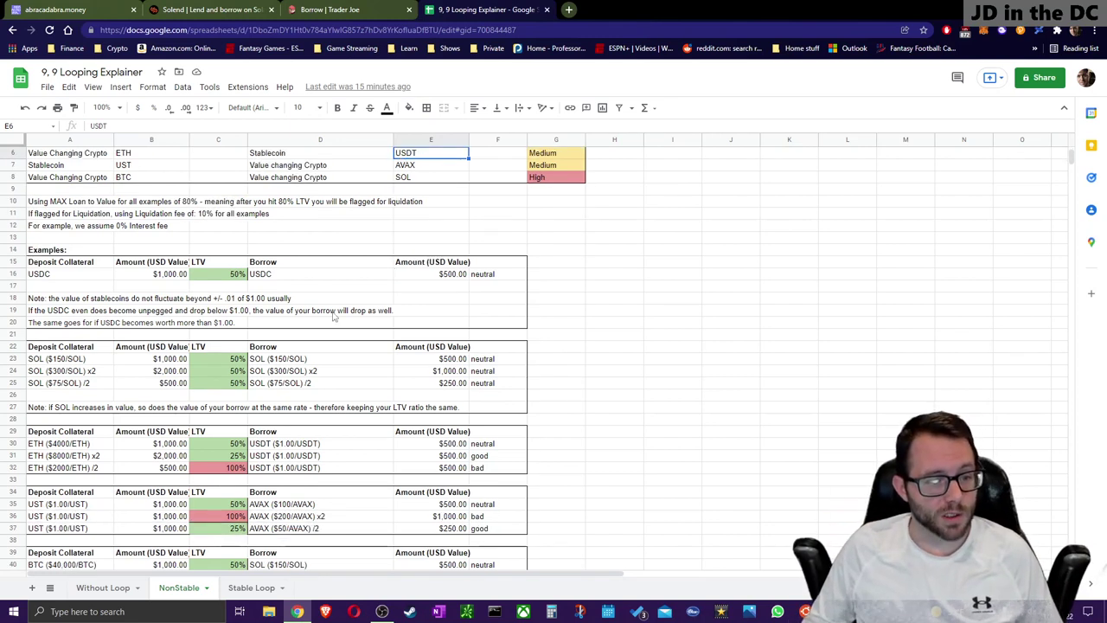
pyautogui.click(52, 445)
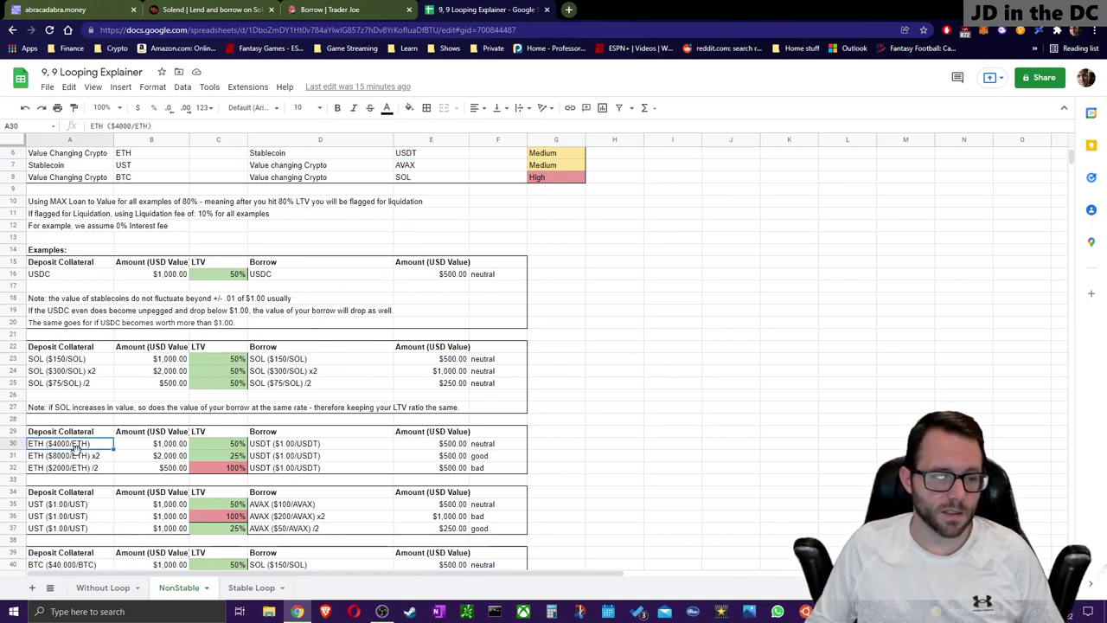
pyautogui.click(151, 446)
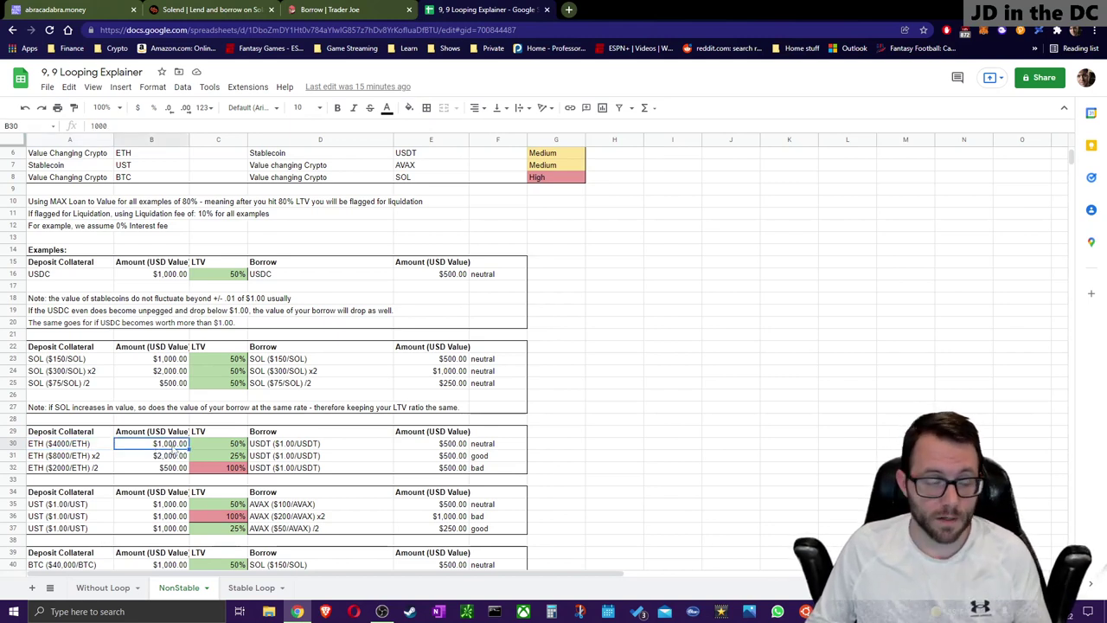
pyautogui.click(282, 445)
pyautogui.click(451, 444)
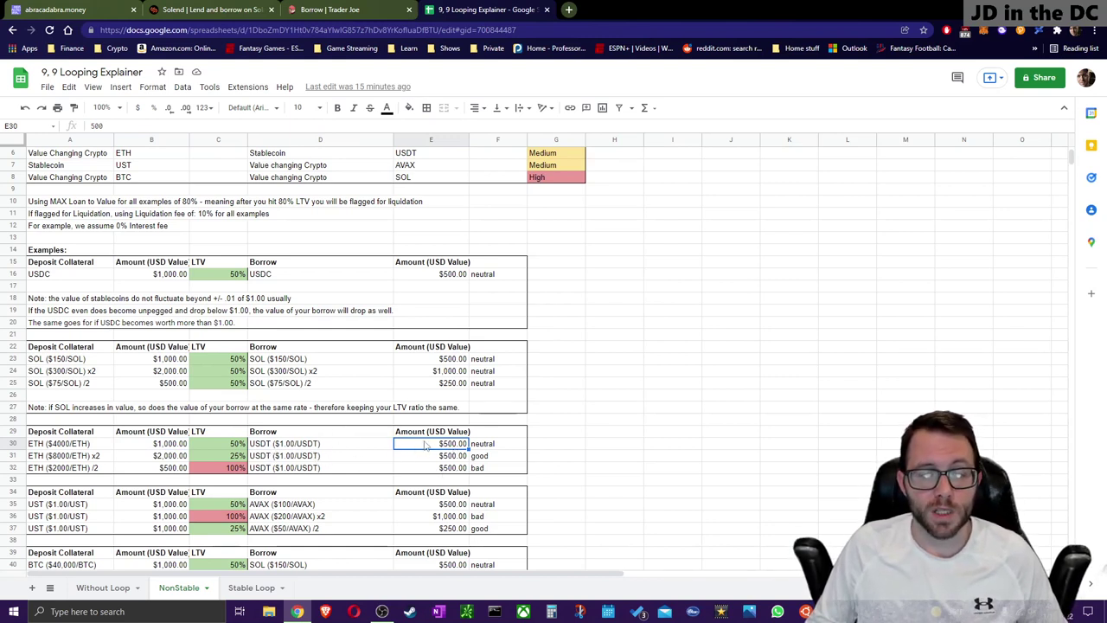
pyautogui.click(483, 444)
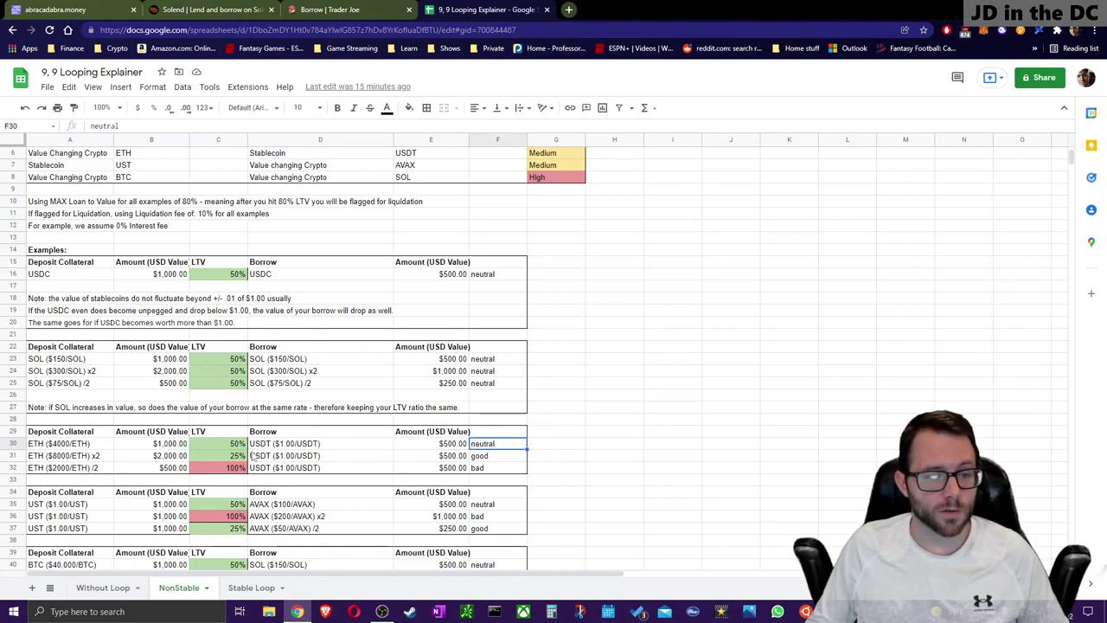
pyautogui.click(238, 446)
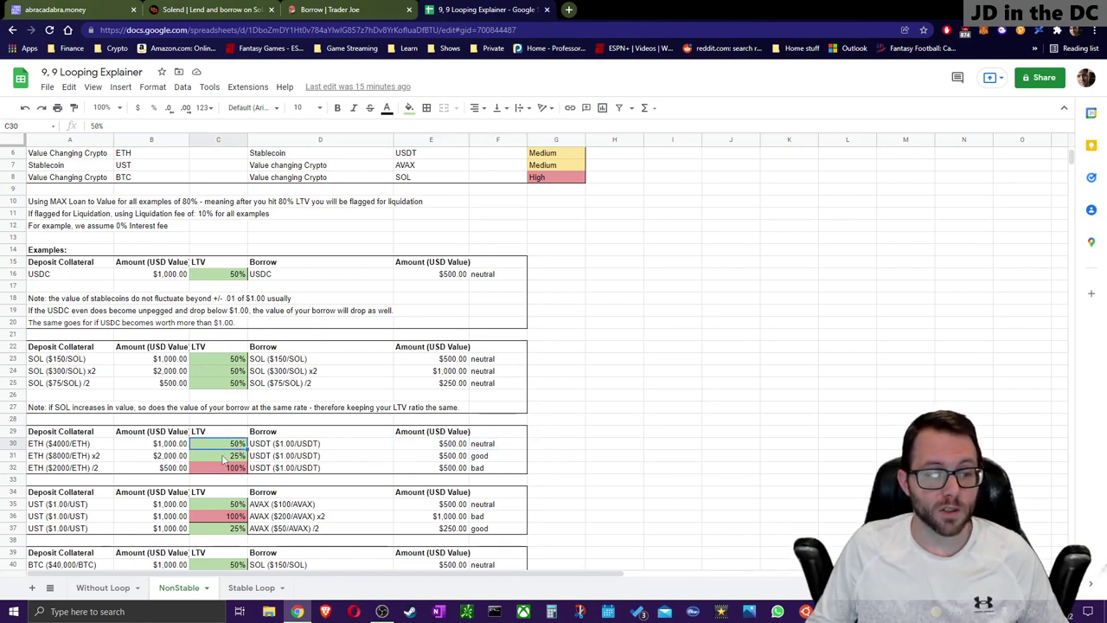
# Step: Examine how doubling the ETH price in row 31 affects the deposit value, USDT borrow value, rating and LTV
pyautogui.click(86, 458)
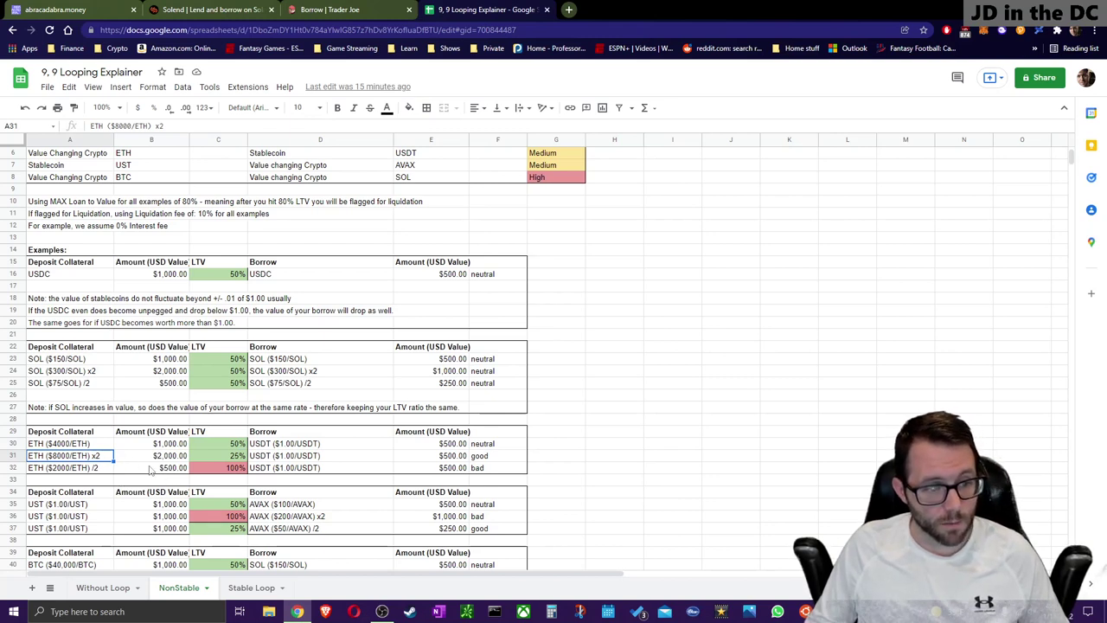
pyautogui.click(156, 460)
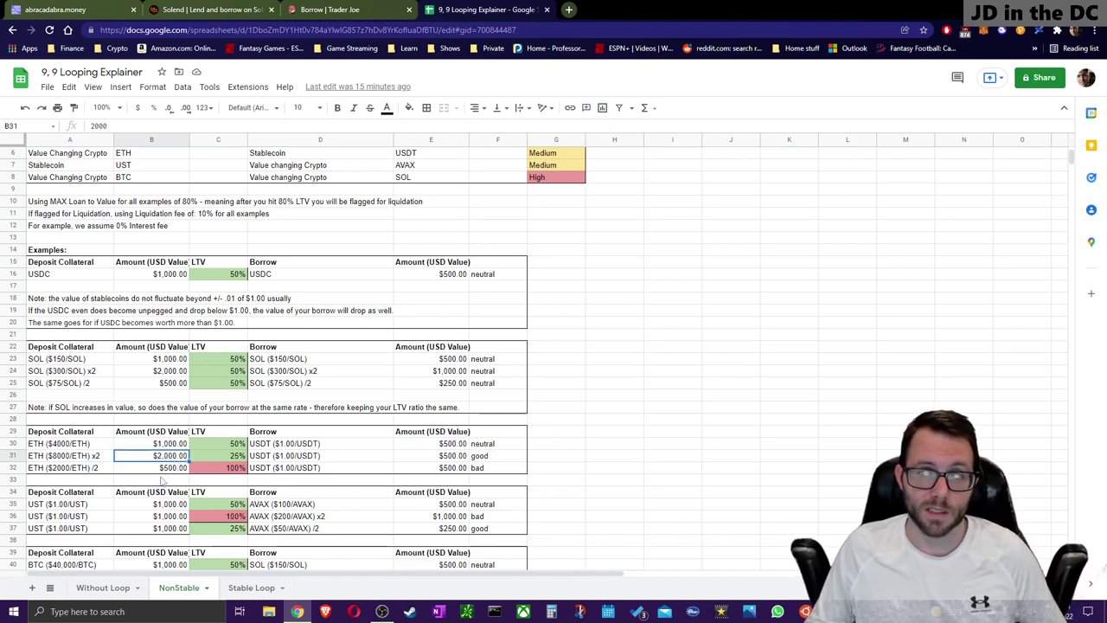
pyautogui.click(436, 460)
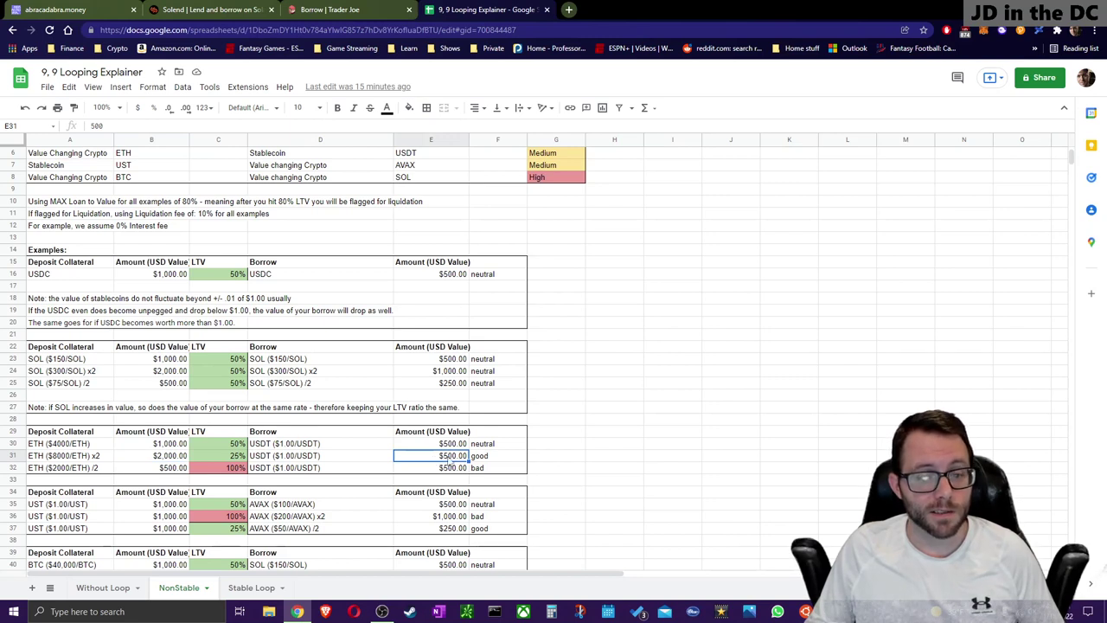
pyautogui.click(490, 464)
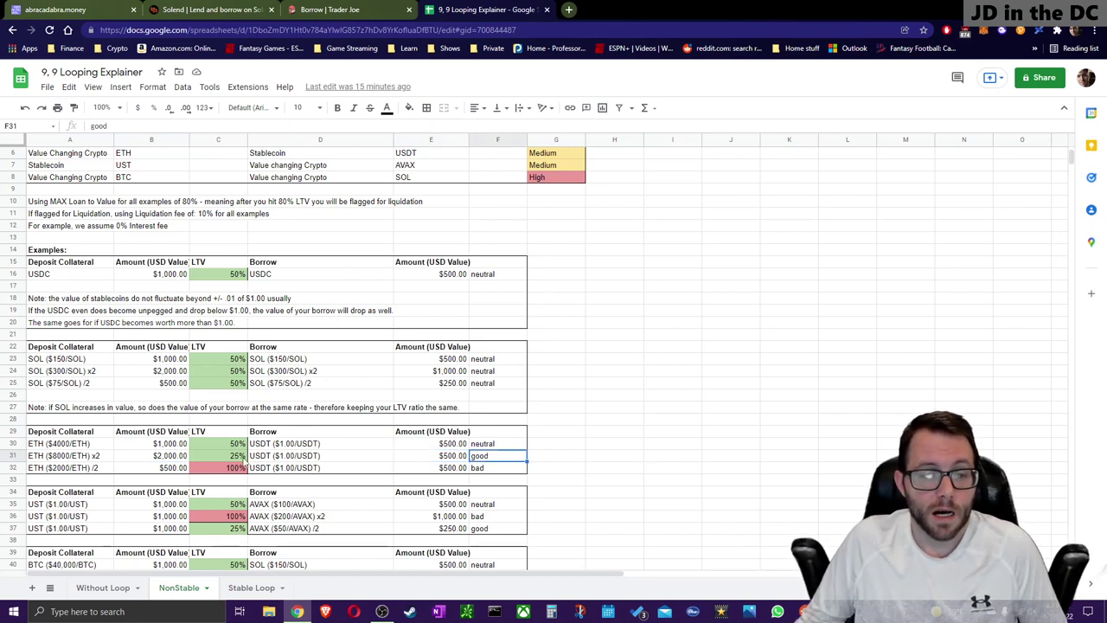
pyautogui.click(237, 460)
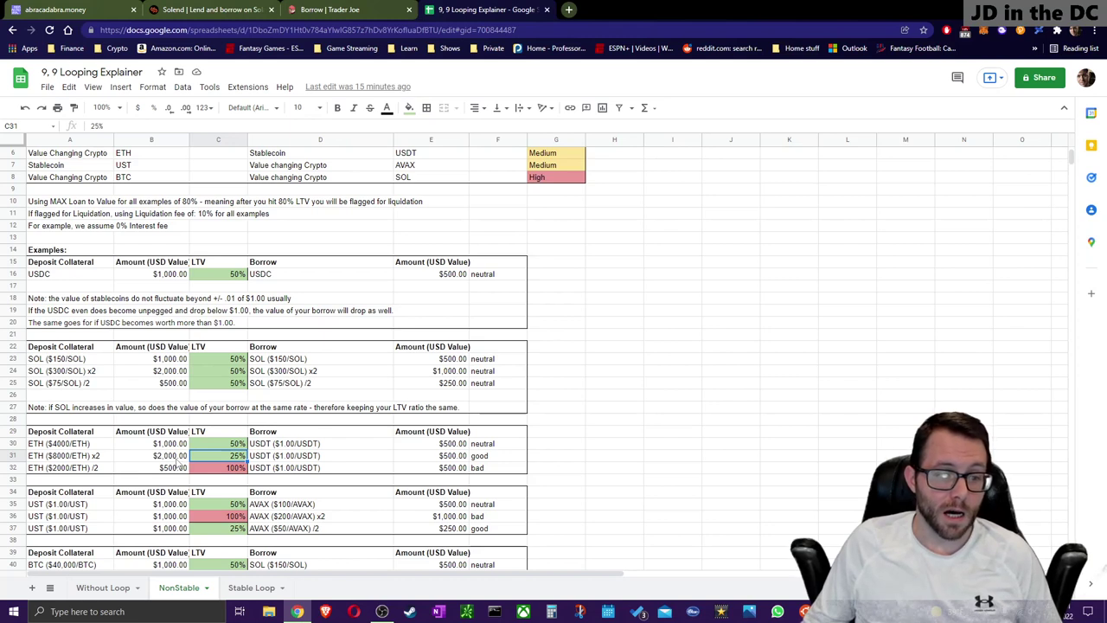
pyautogui.press('Left')
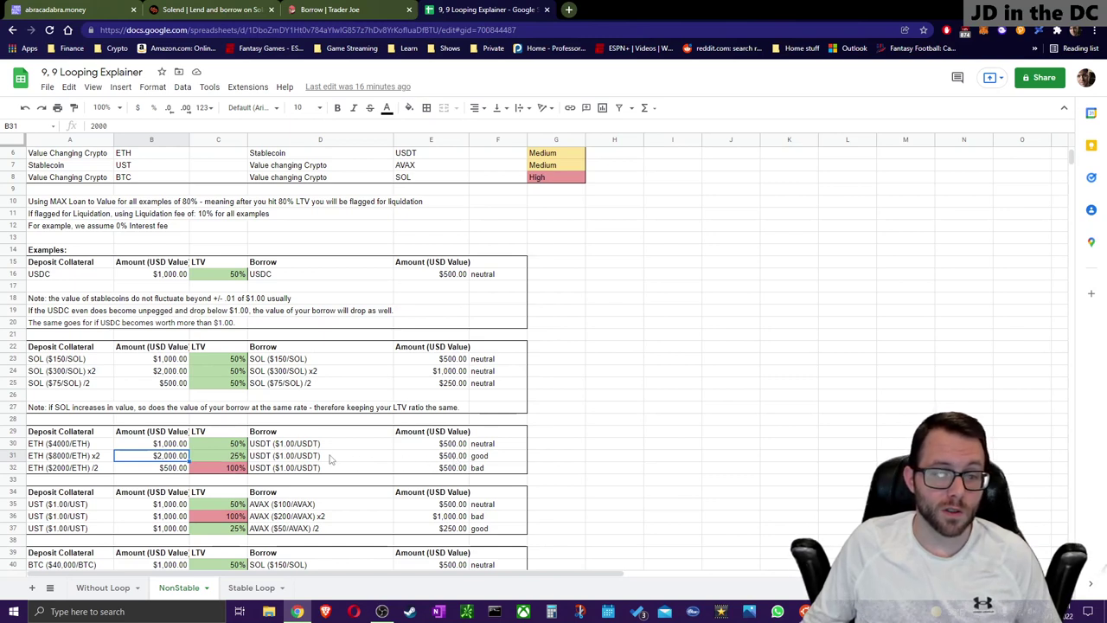
pyautogui.click(233, 457)
pyautogui.click(446, 456)
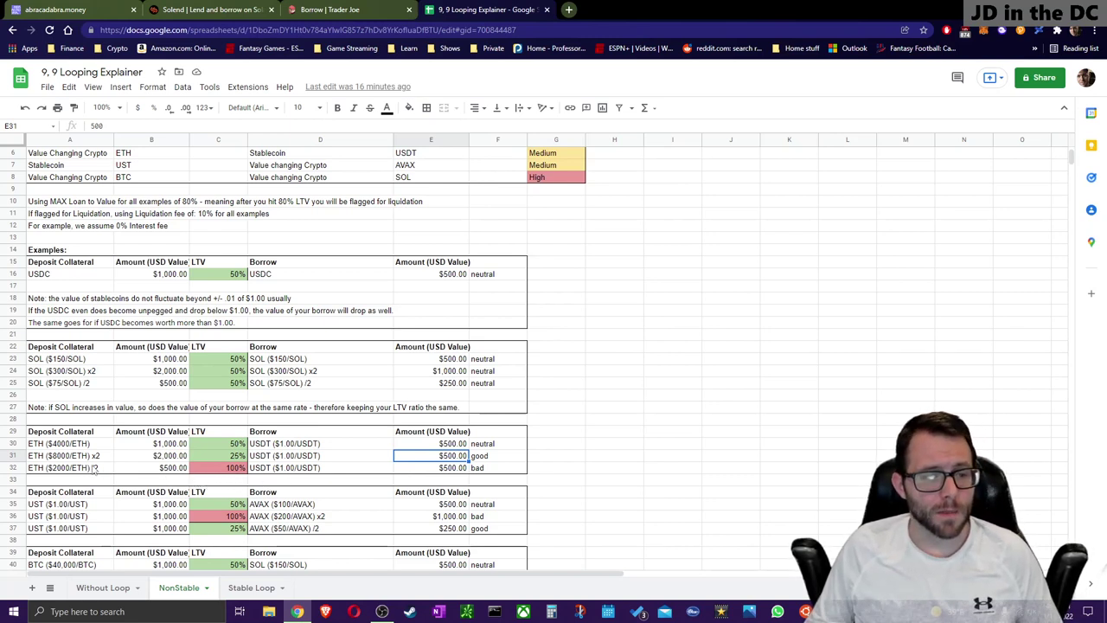
# Step: Examine how halving the ETH price in row 32 affects the deposit value, rating and LTV compared with the starting amount in row 30
pyautogui.press('Home')
pyautogui.press('Down')
pyautogui.press('Up')
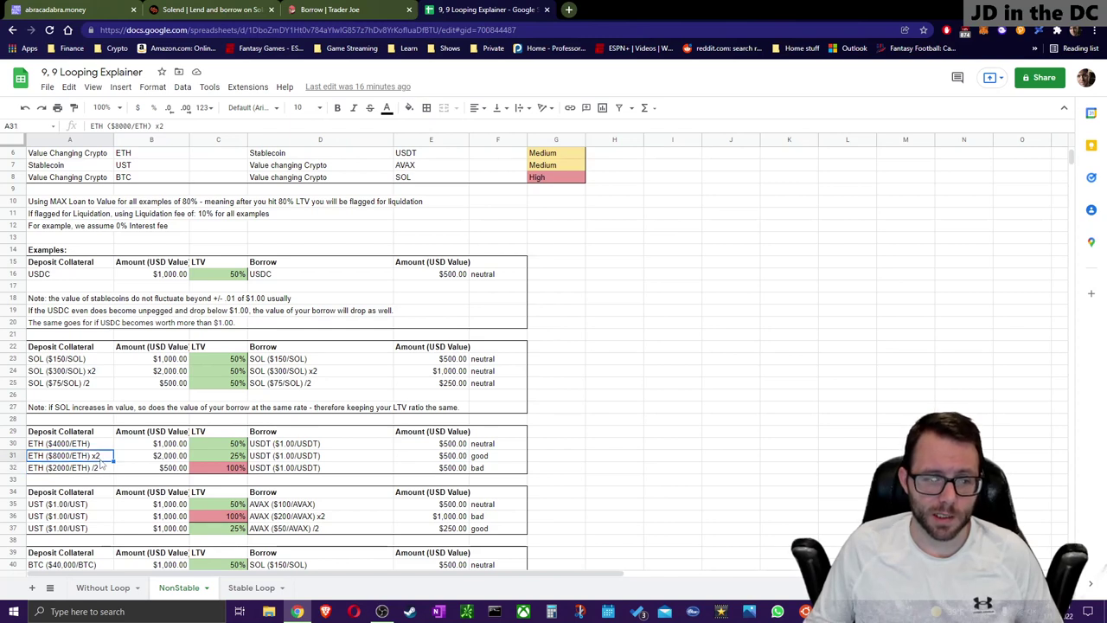
pyautogui.press('Down')
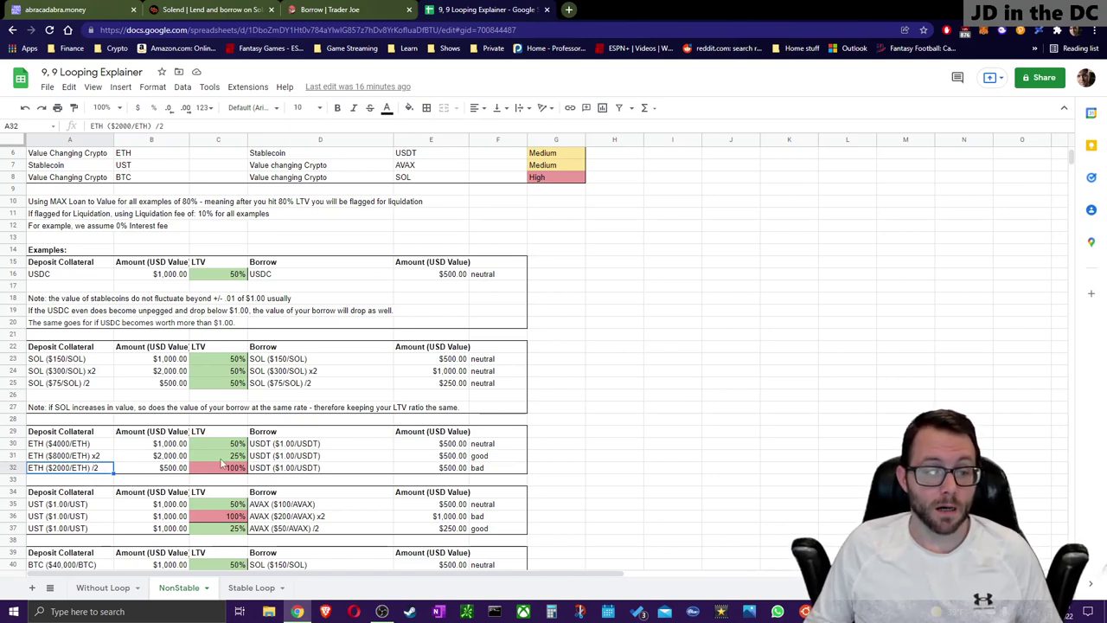
pyautogui.click(165, 471)
pyautogui.click(170, 446)
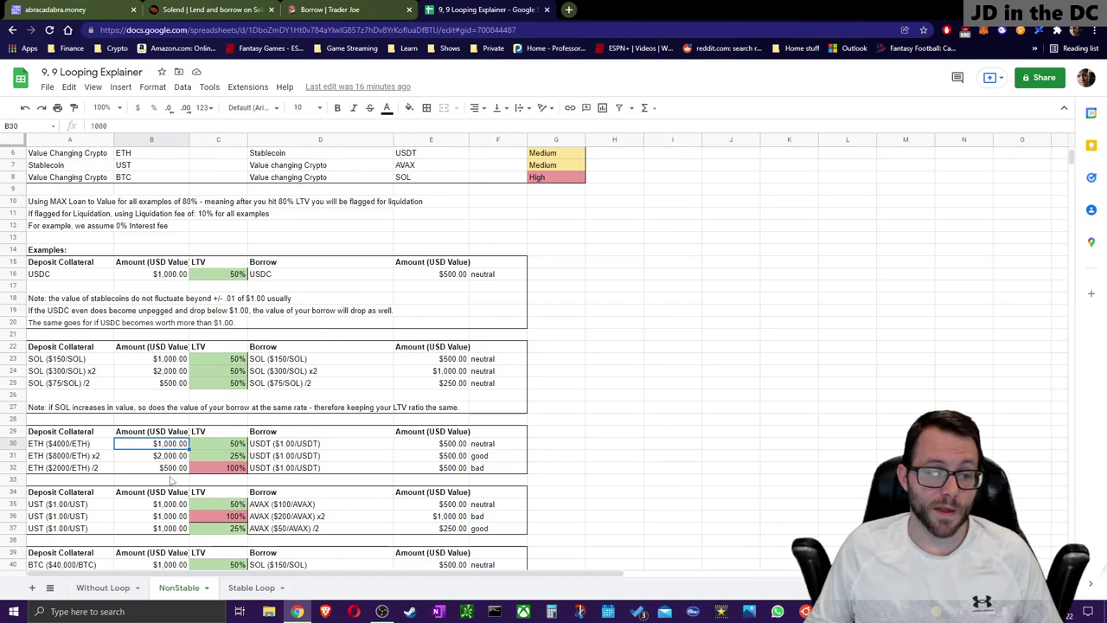
pyautogui.click(173, 468)
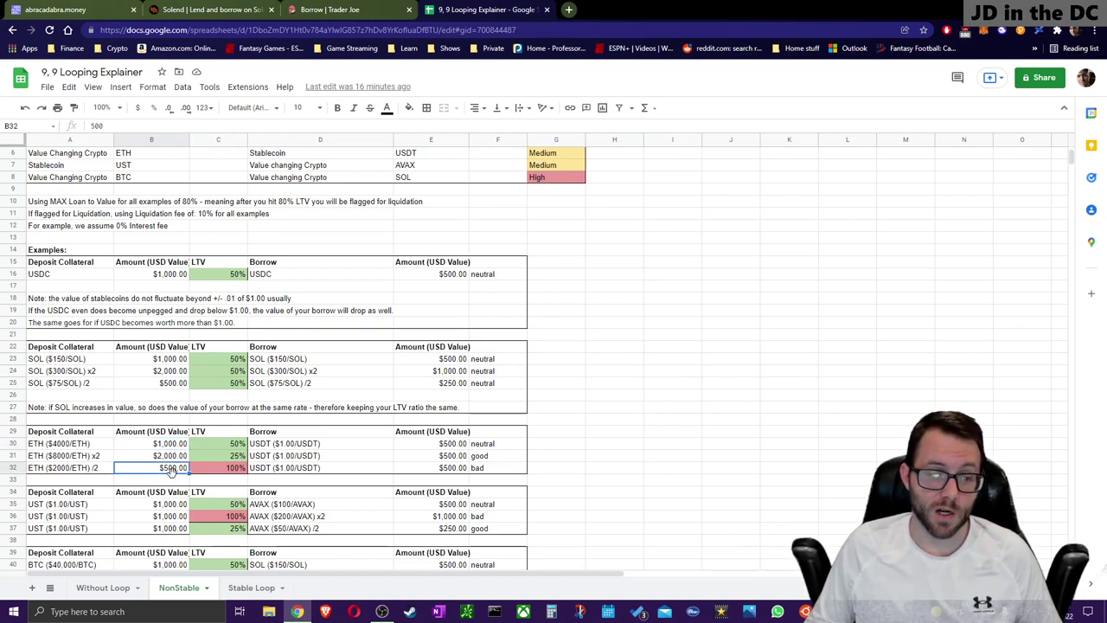
pyautogui.click(448, 472)
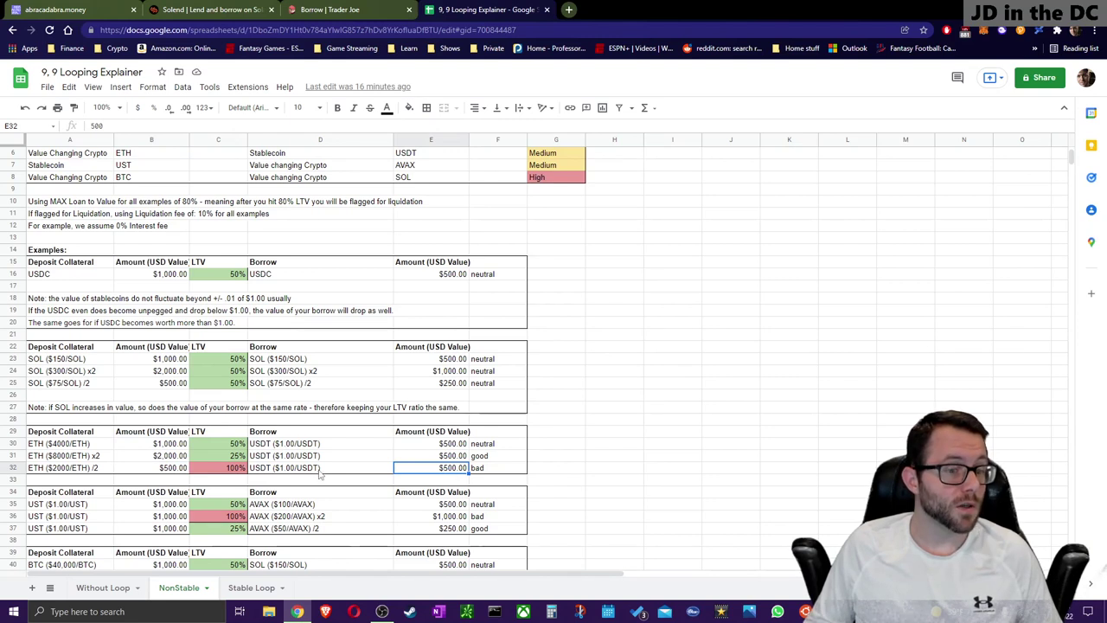
pyautogui.click(474, 474)
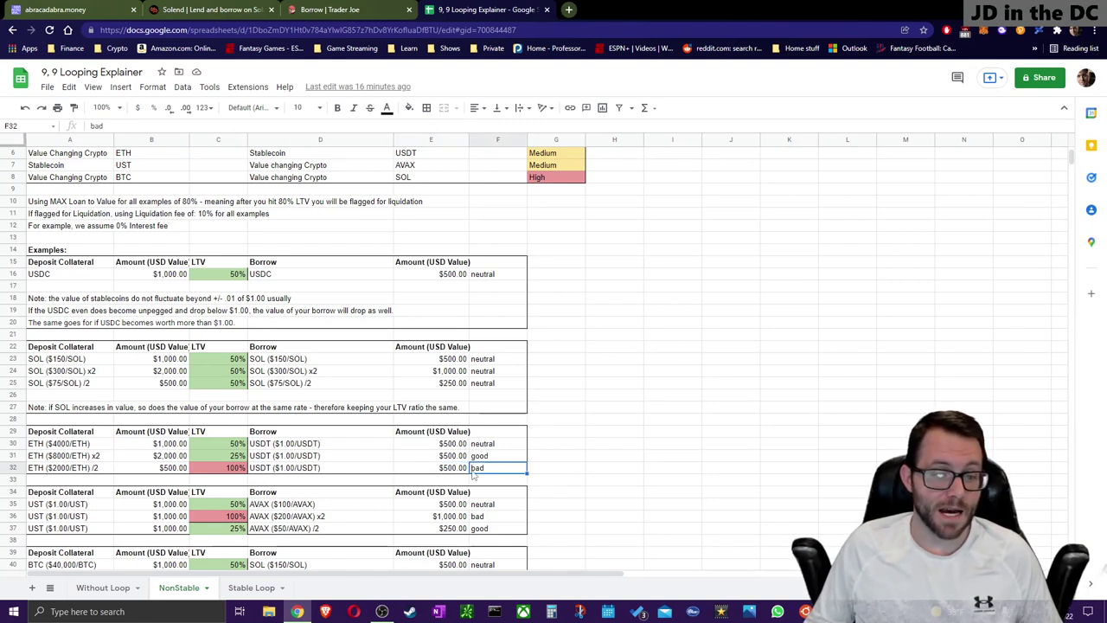
pyautogui.click(242, 471)
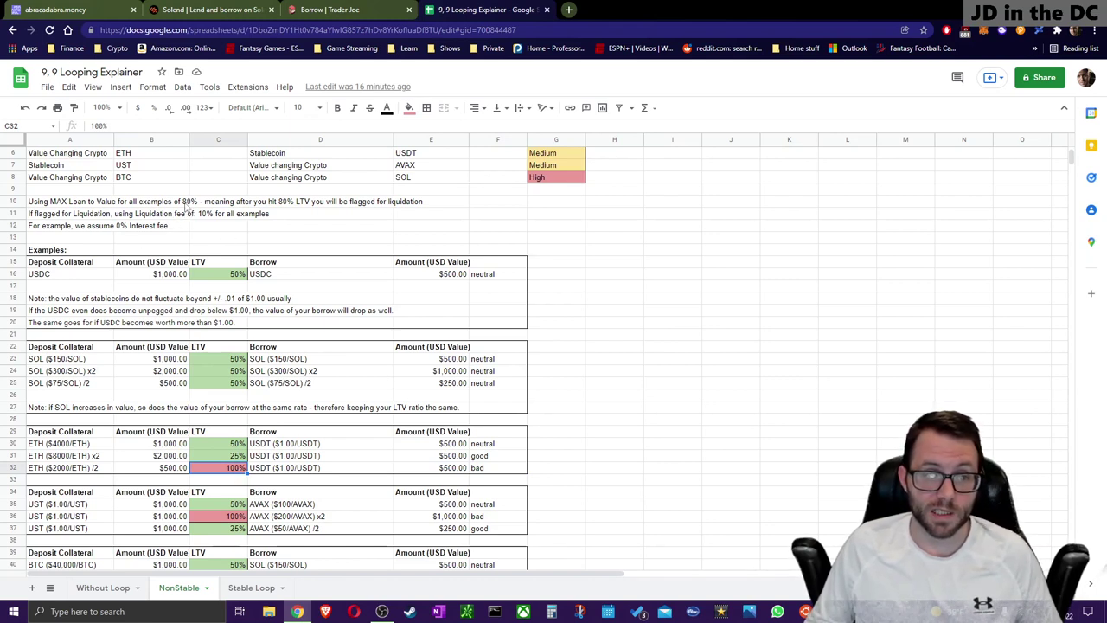
pyautogui.click(170, 472)
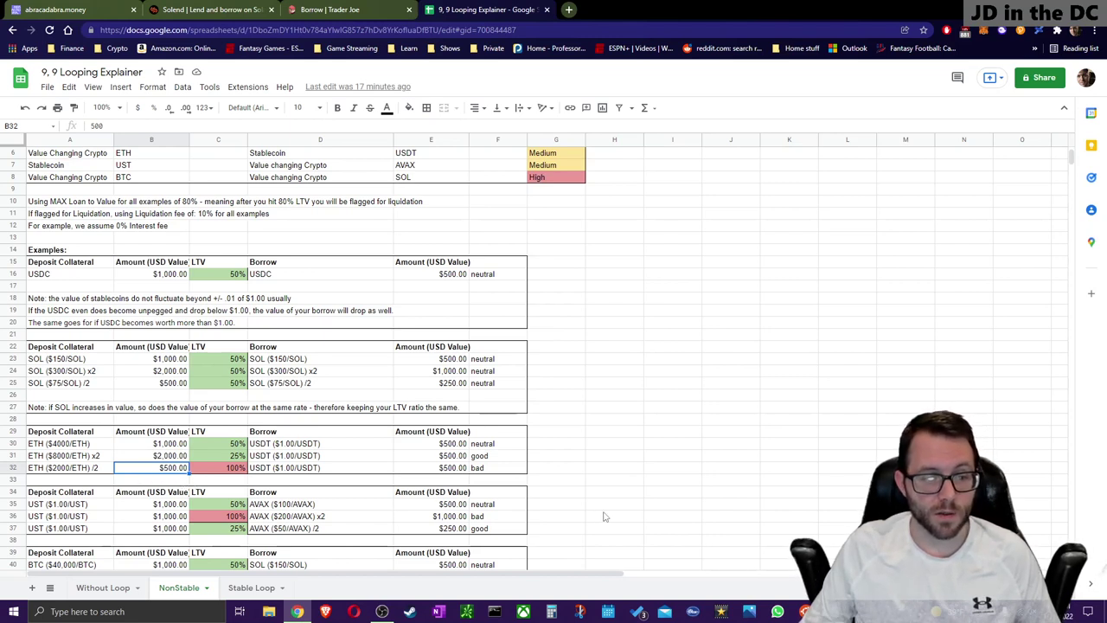
# Step: Switch to the Calculator, multiply 1000 by 0.8 for the maximum LTV, and return to the ETH deposit amount in row 30
pyautogui.press('XF86Calculator')
pyautogui.write('1000 × 0')
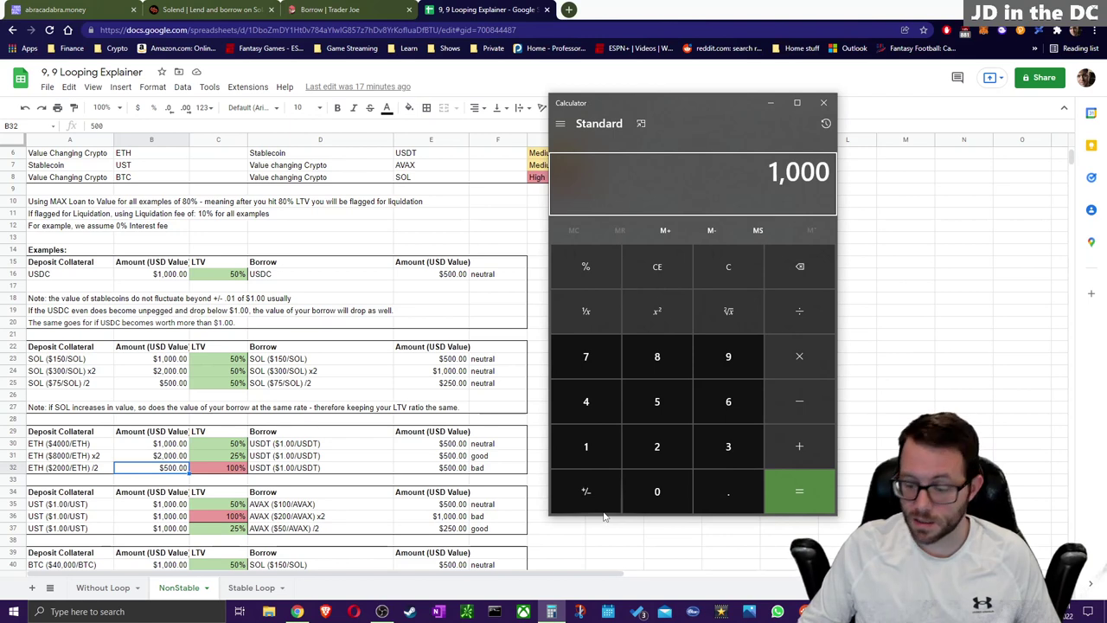
pyautogui.write('.8')
pyautogui.press('Return')
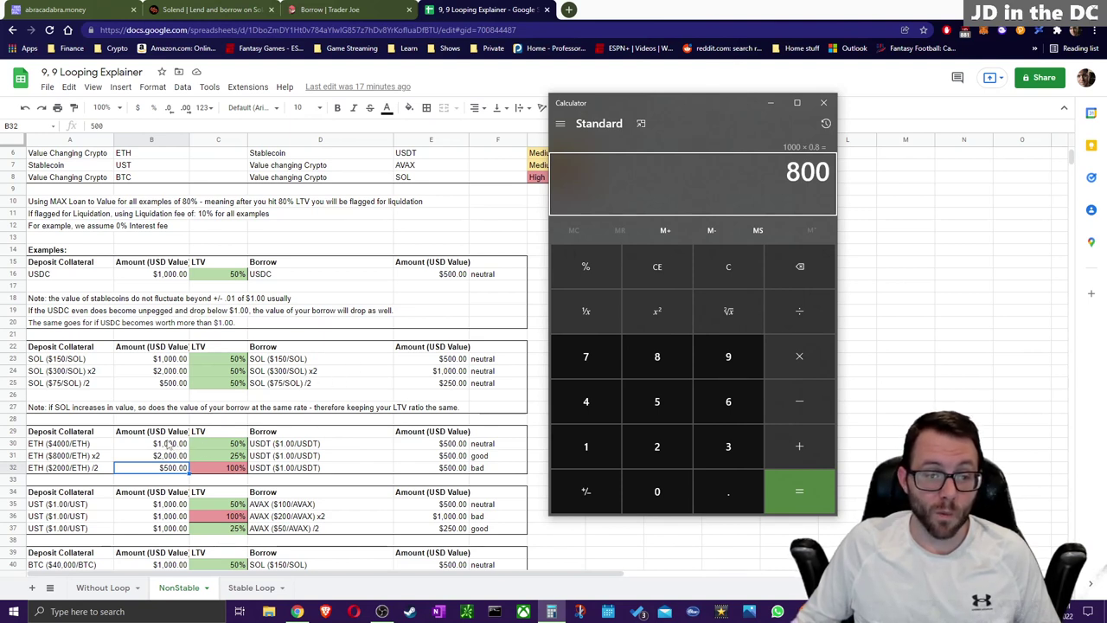
pyautogui.click(51, 445)
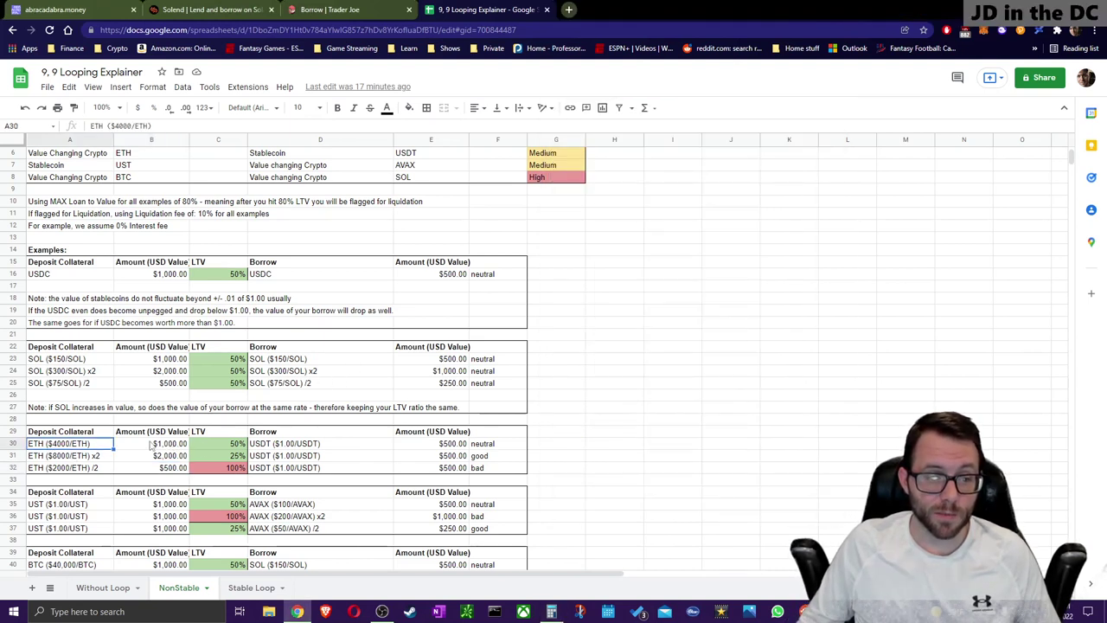
pyautogui.click(122, 446)
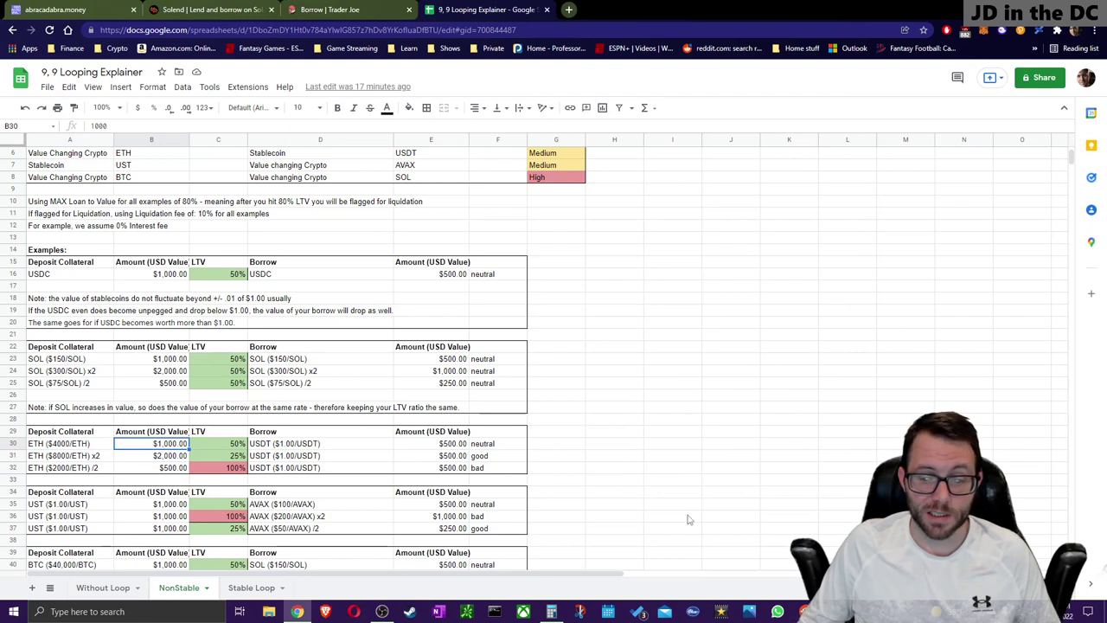
# Step: Bring up the Calculator beside the ETH example and review the maximum borrow result against the row 32 deposit value
pyautogui.click(551, 611)
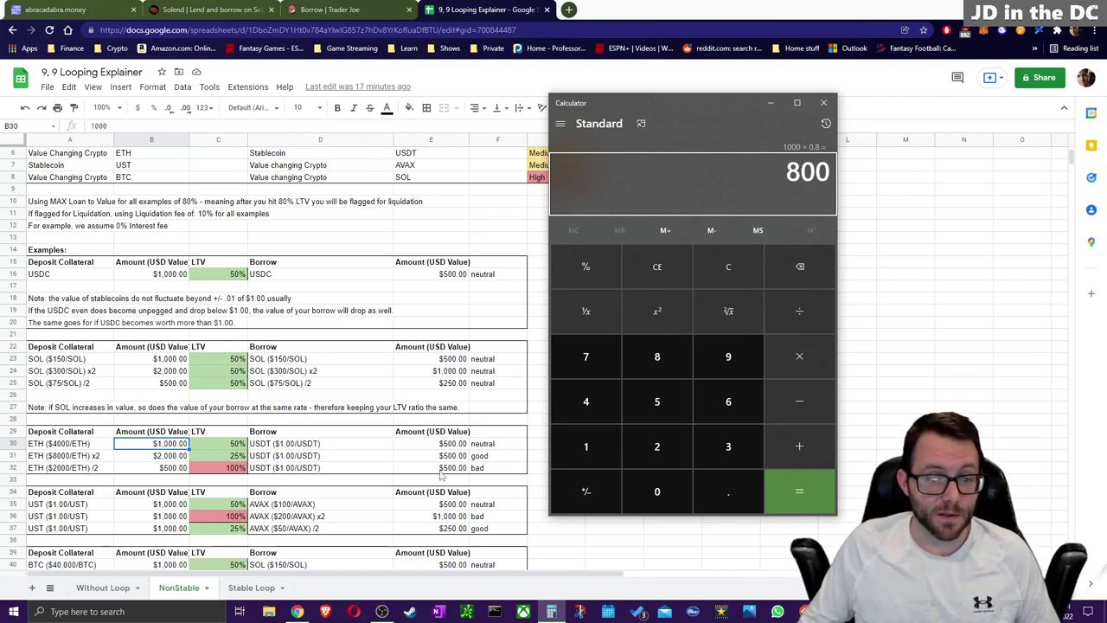
pyautogui.moveTo(728, 115); pyautogui.dragTo(708, 102)
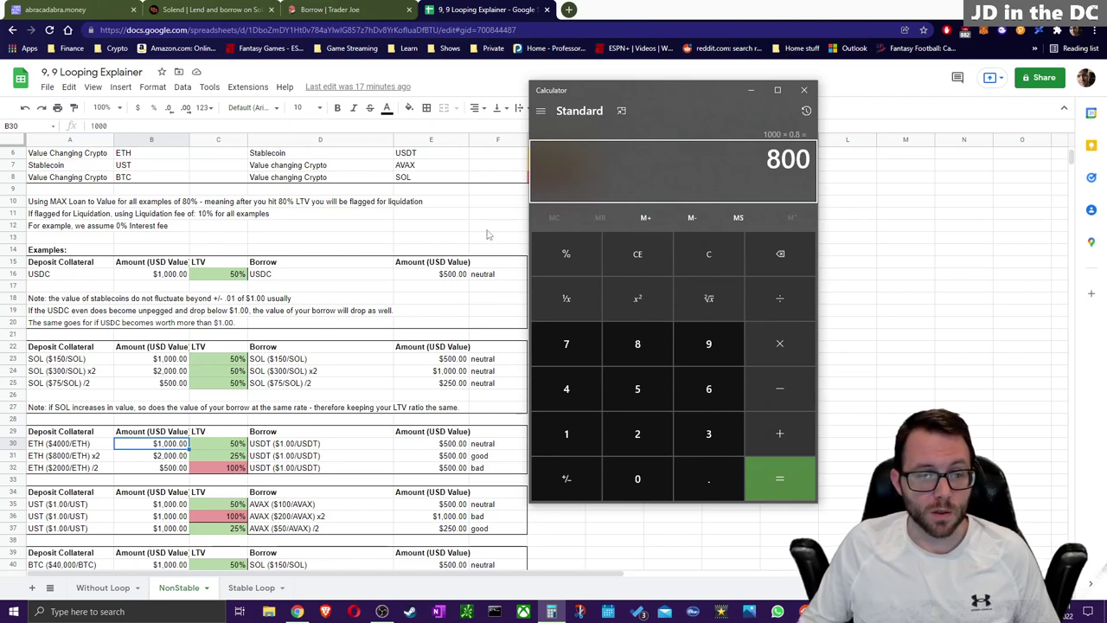
pyautogui.moveTo(650, 102); pyautogui.dragTo(628, 136)
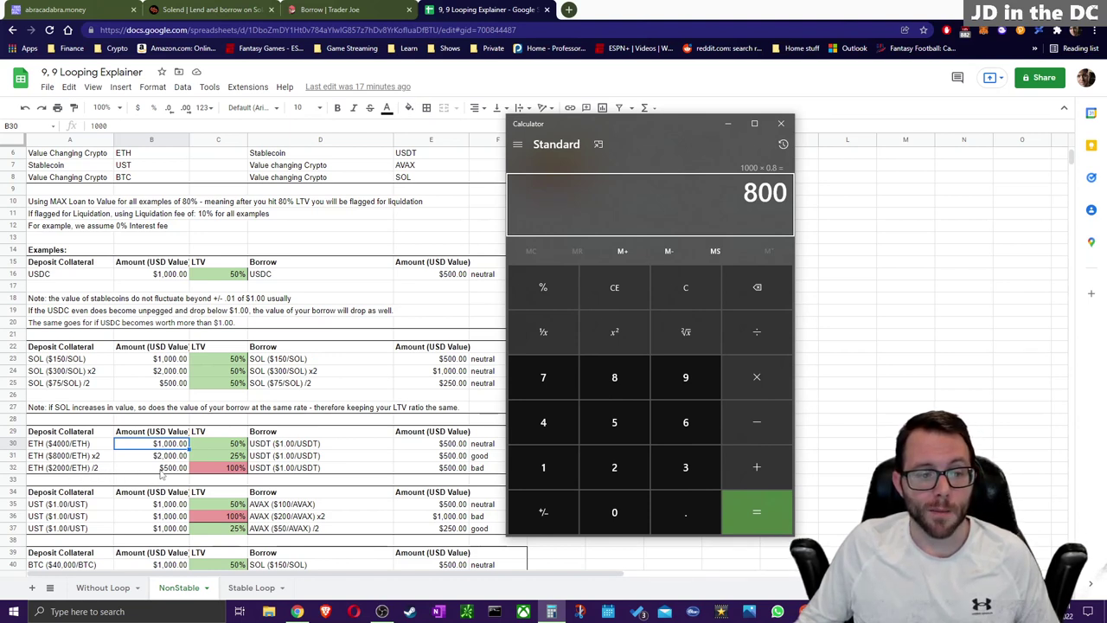
pyautogui.moveTo(778, 189); pyautogui.dragTo(279, 391)
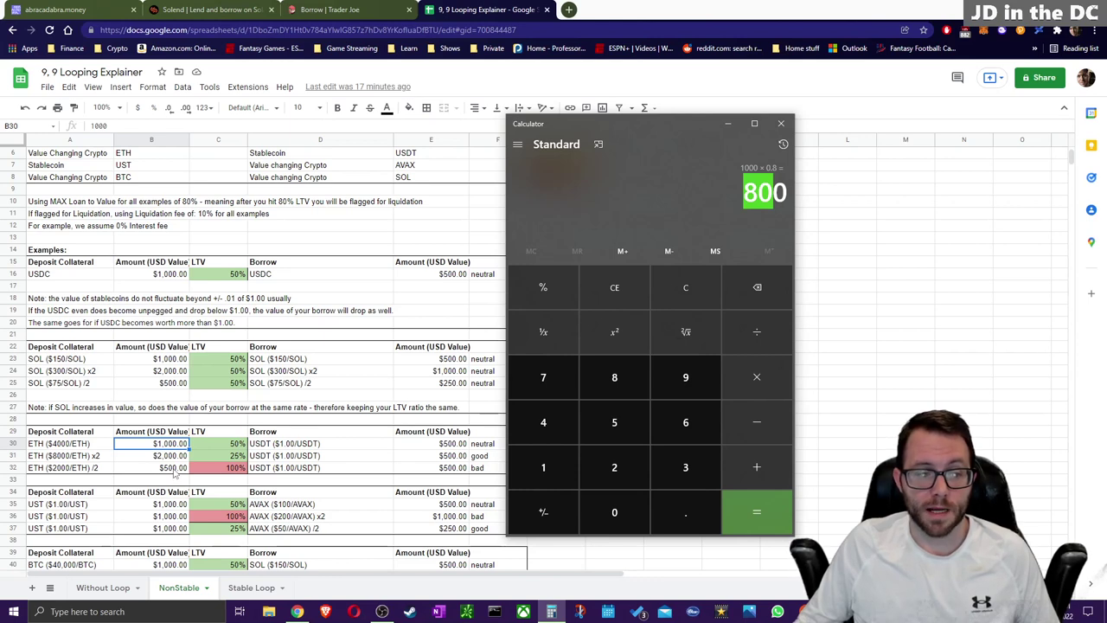
pyautogui.click(709, 160)
pyautogui.moveTo(748, 196); pyautogui.dragTo(787, 194)
pyautogui.click(784, 194)
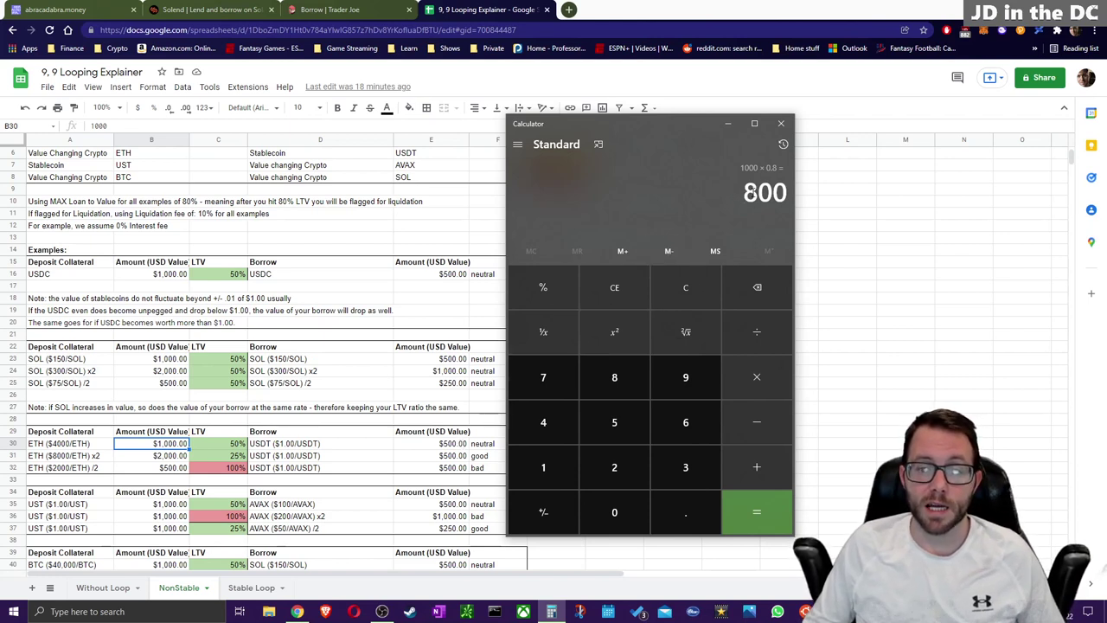
pyautogui.moveTo(745, 193); pyautogui.dragTo(786, 189)
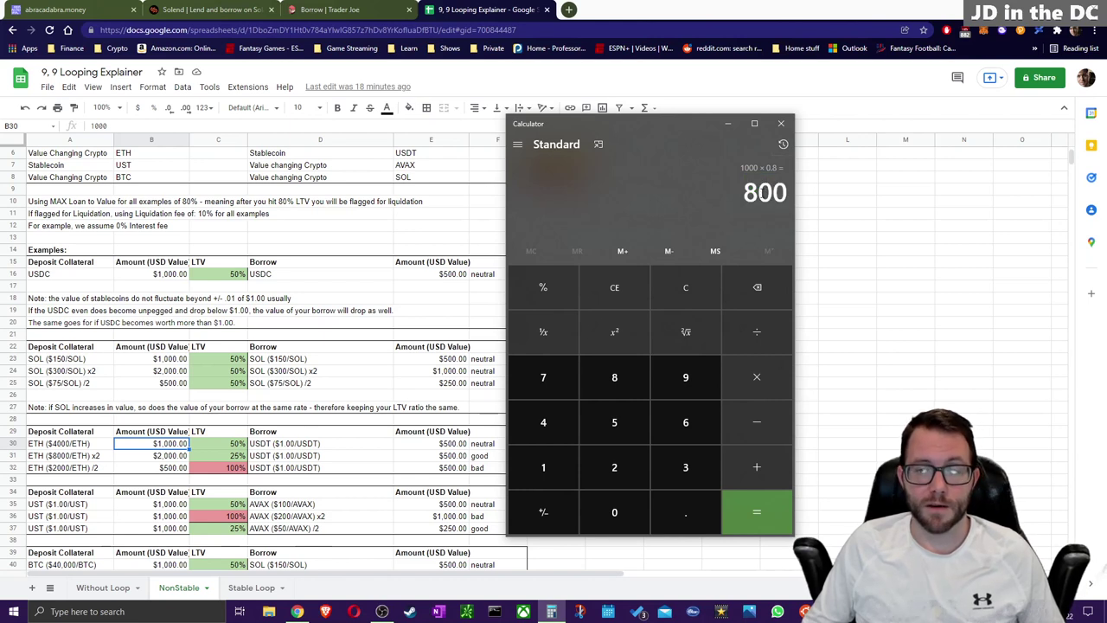
pyautogui.doubleClick(763, 192)
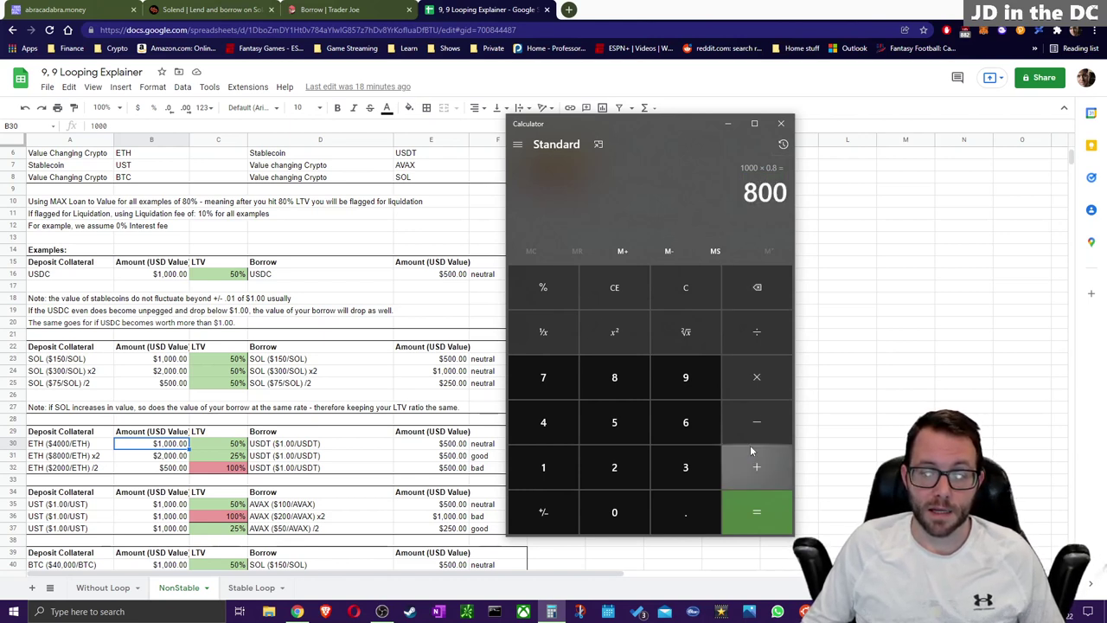
pyautogui.doubleClick(746, 190)
# Step: Subtract the 500 borrow value from the 800 maximum in the Calculator
pyautogui.click(757, 422)
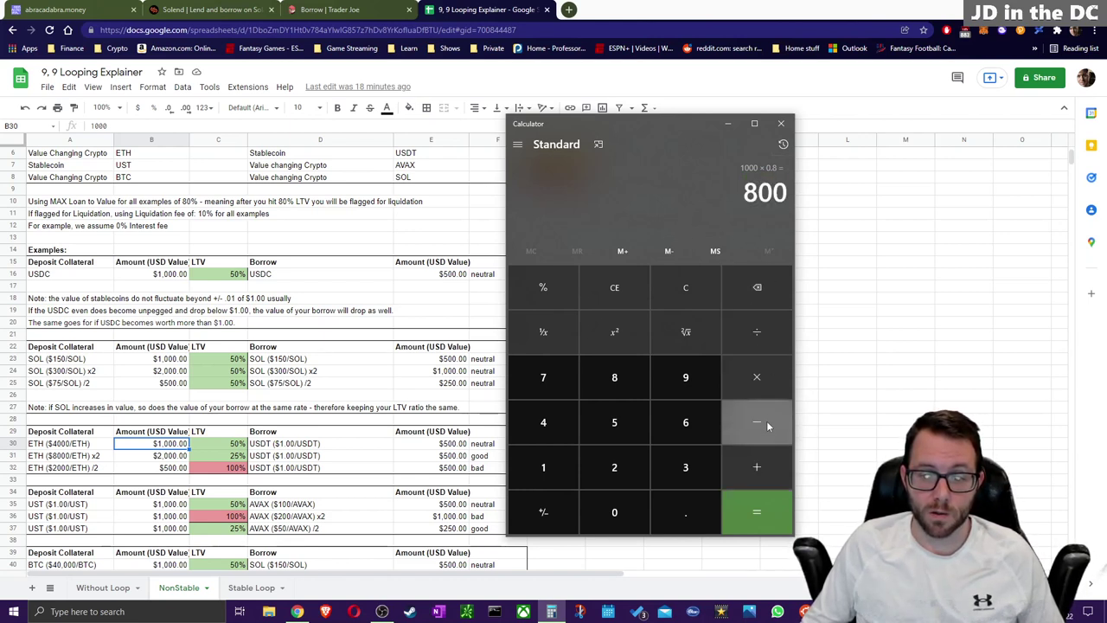
pyautogui.click(614, 423)
pyautogui.click(616, 512)
pyautogui.click(616, 511)
pyautogui.click(756, 513)
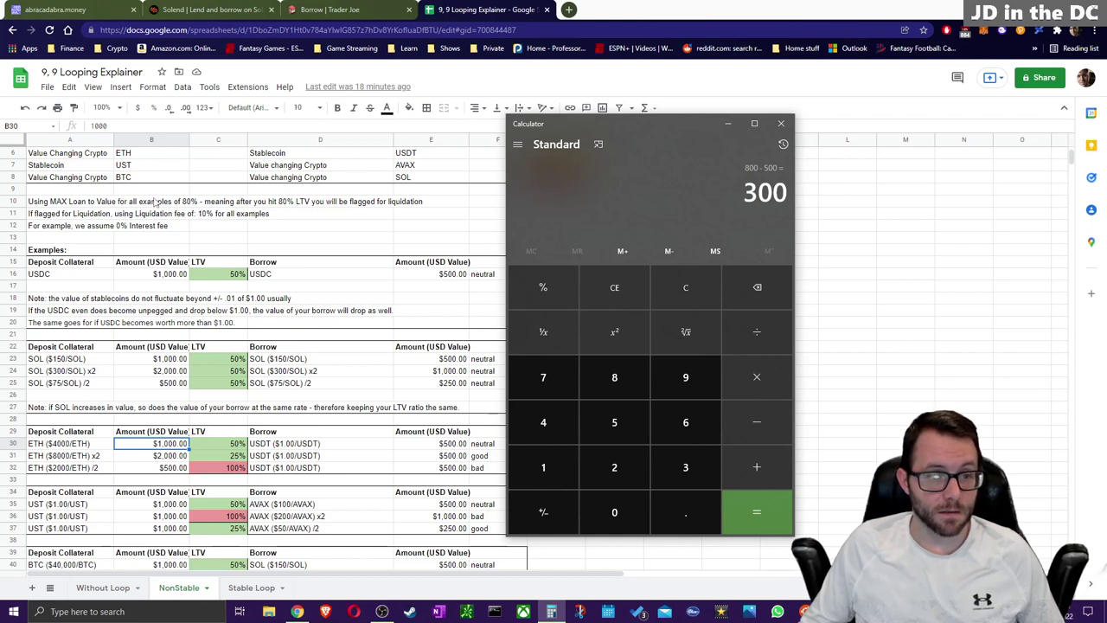
# Step: Switch to abracadabra.money and look over the interest and liquidation fees of the listed collateral tokens
pyautogui.click(124, 6)
pyautogui.scroll(-3, 697, 405)
pyautogui.scroll(-4, 697, 405)
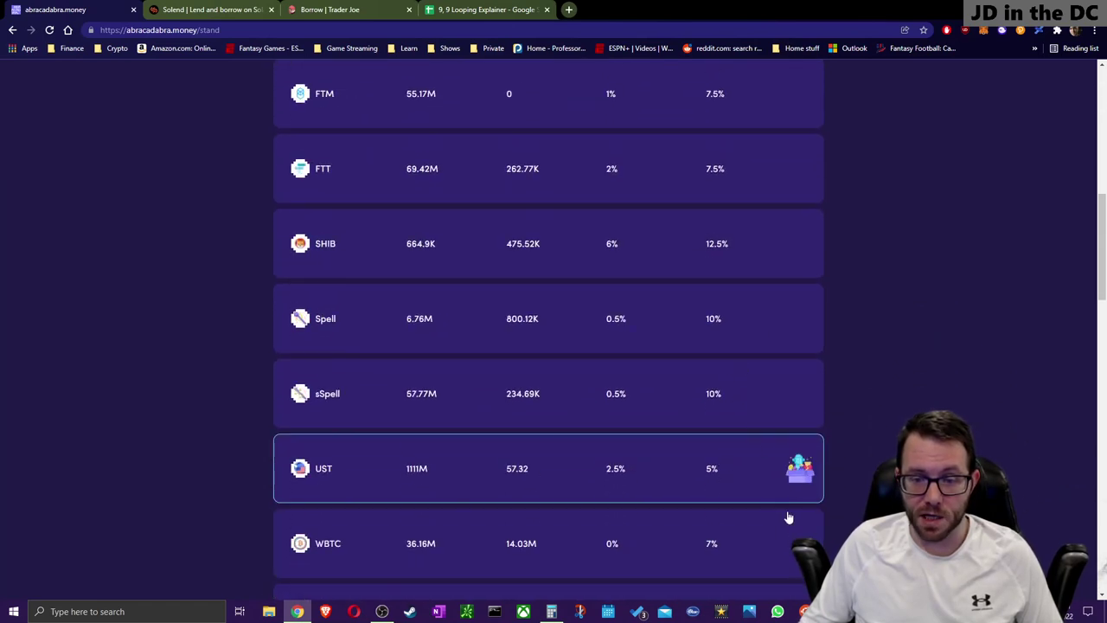
pyautogui.scroll(5, 657, 346)
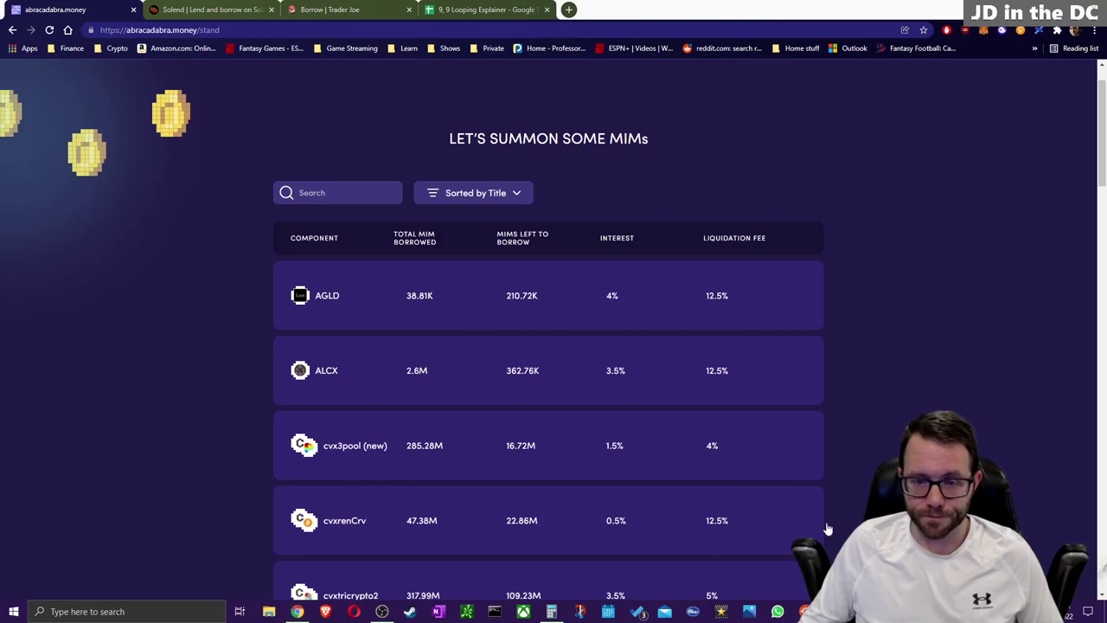
# Step: Return to the Looping Explainer spreadsheet and multiply 300 by 0.1 in the Calculator for the liquidation fee
pyautogui.click(437, 7)
pyautogui.click(551, 612)
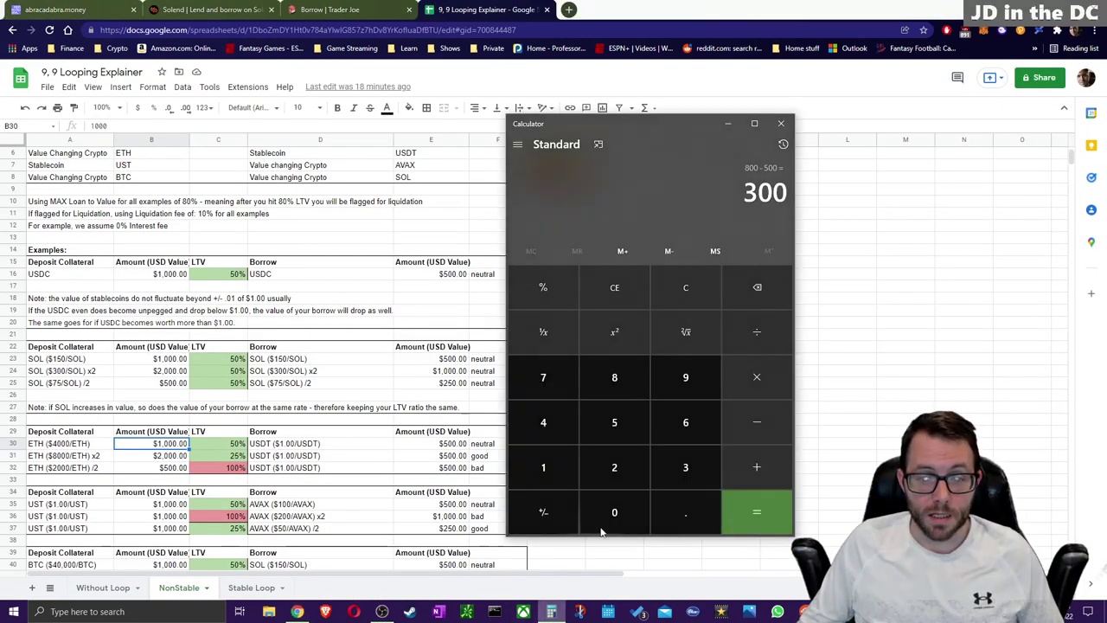
pyautogui.click(757, 377)
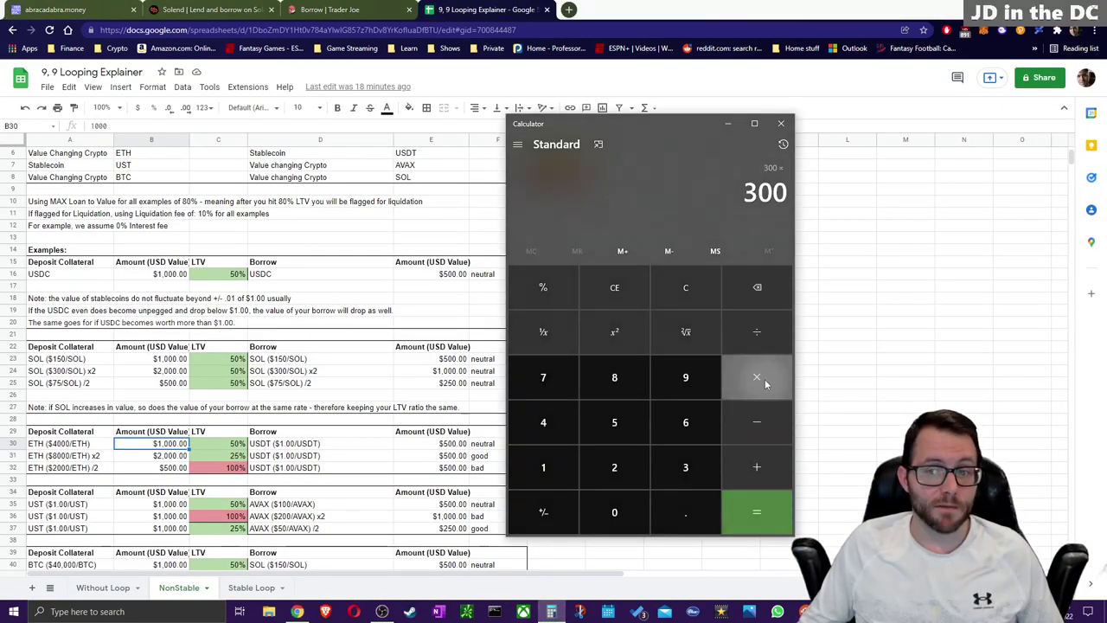
pyautogui.click(685, 512)
pyautogui.click(553, 471)
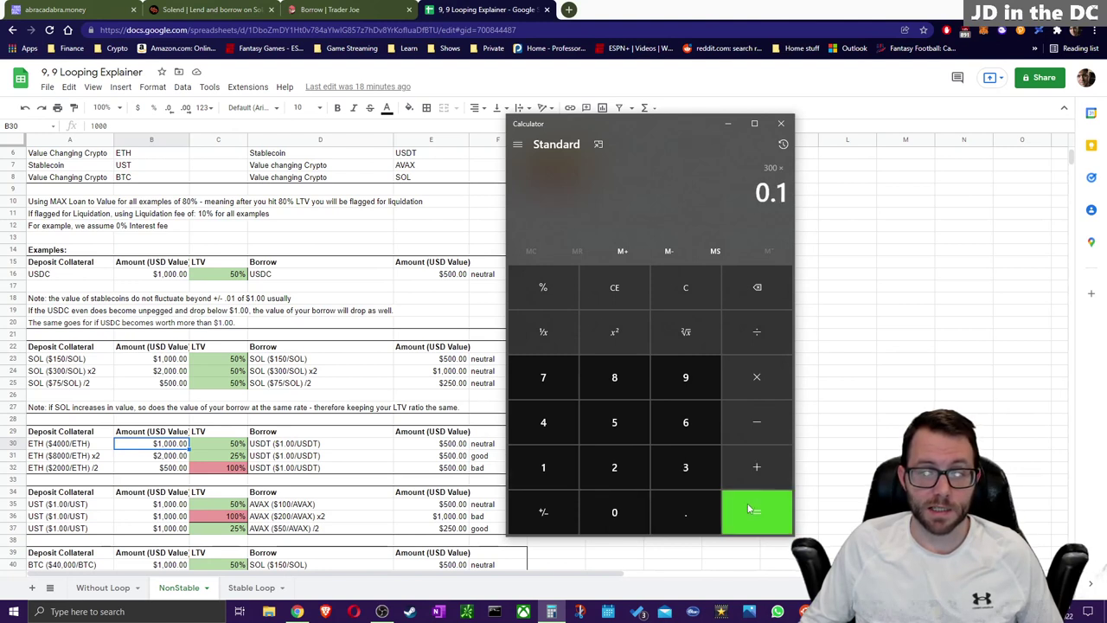
pyautogui.click(757, 512)
# Step: Clear the Calculator and subtract the 30 liquidation fee from 300
pyautogui.click(702, 294)
pyautogui.click(683, 471)
pyautogui.click(641, 518)
pyautogui.click(641, 518)
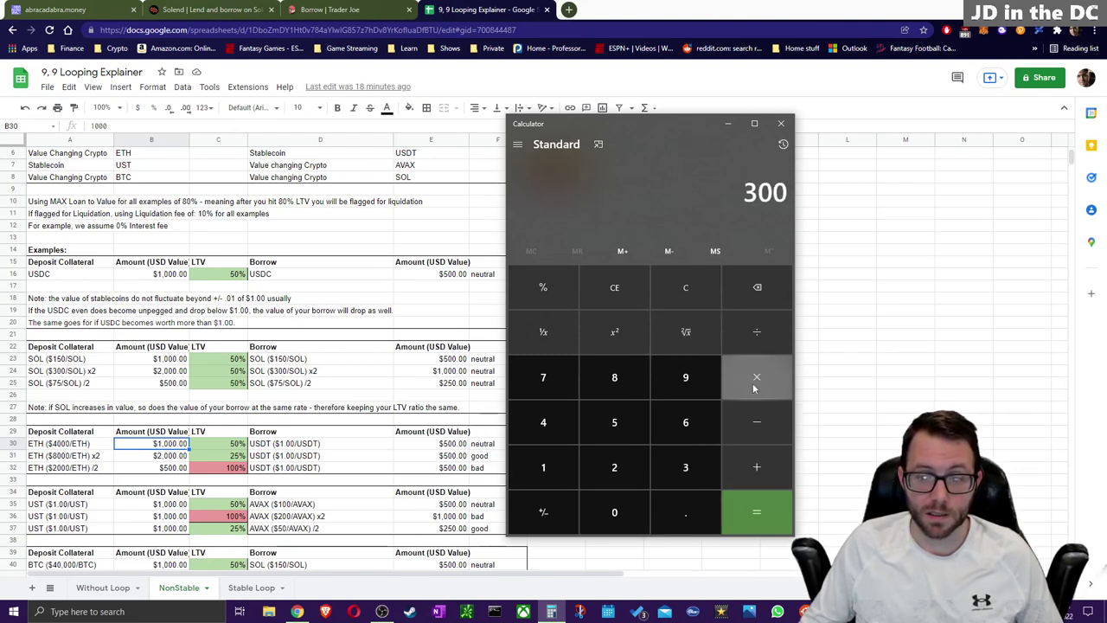
pyautogui.click(761, 422)
pyautogui.click(683, 468)
pyautogui.click(614, 512)
pyautogui.click(757, 512)
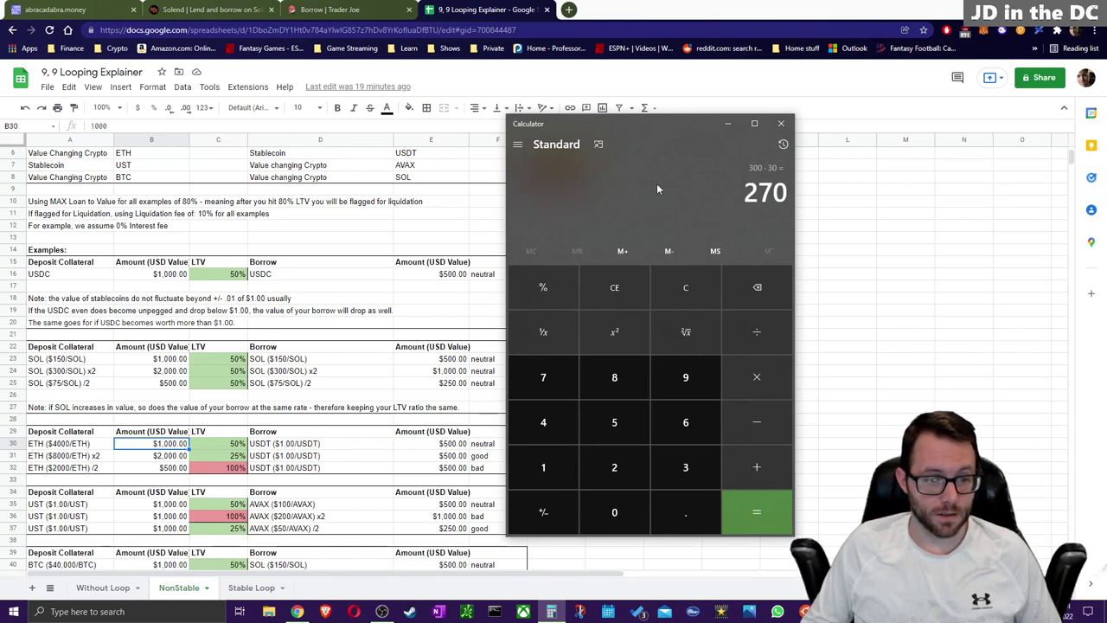
# Step: Move the Calculator clear of the ETH example and open a second Calculator window beside it
pyautogui.moveTo(652, 121); pyautogui.dragTo(679, 102)
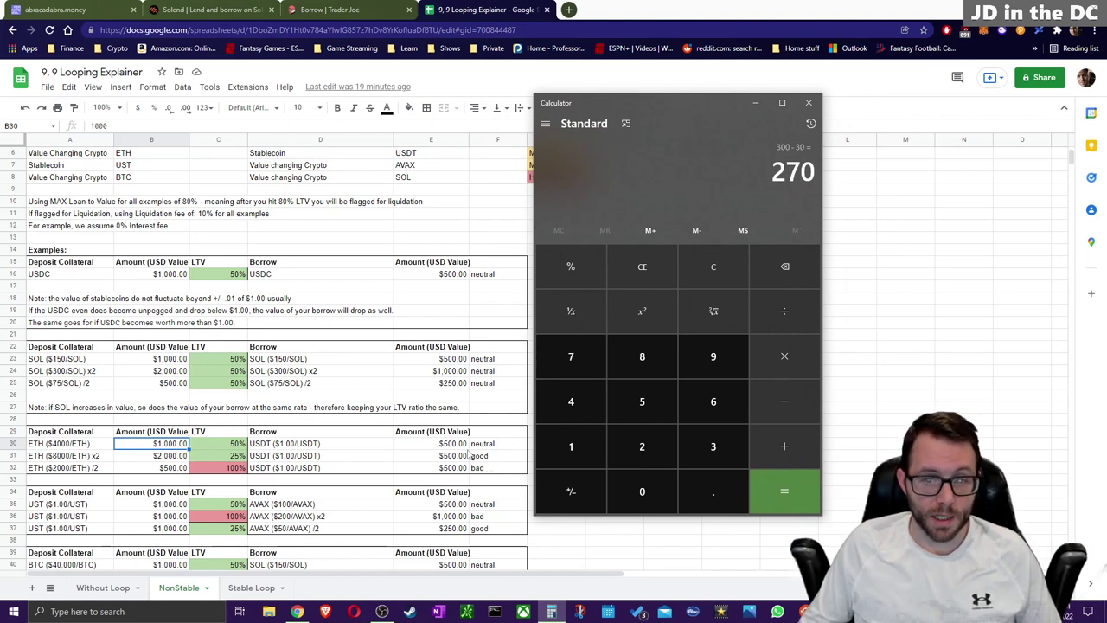
pyautogui.moveTo(691, 107); pyautogui.dragTo(703, 52)
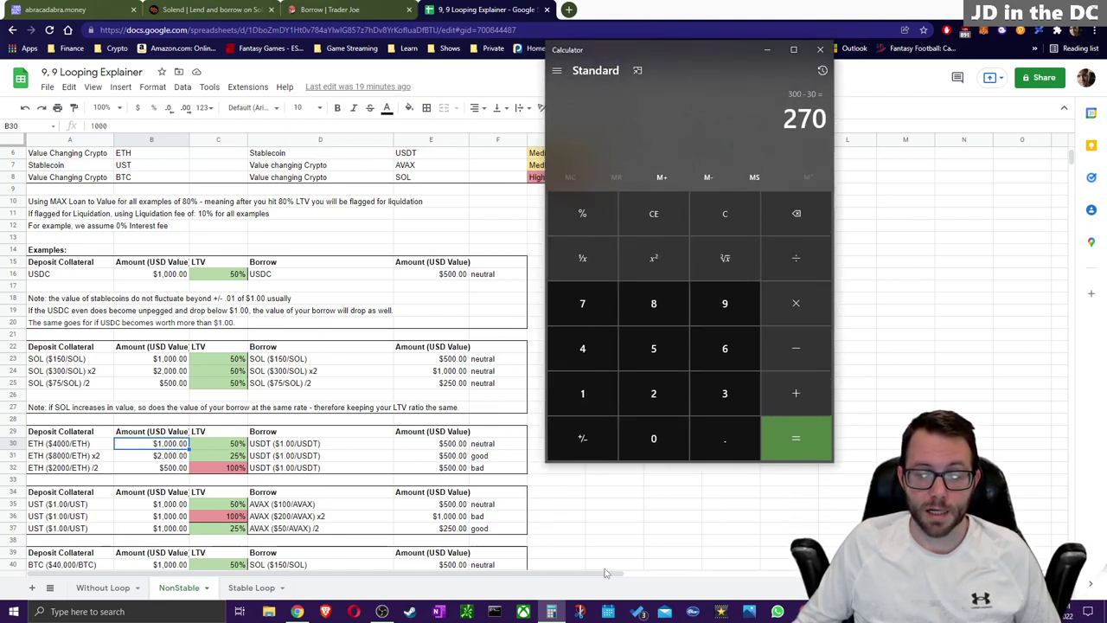
pyautogui.rightClick(551, 612)
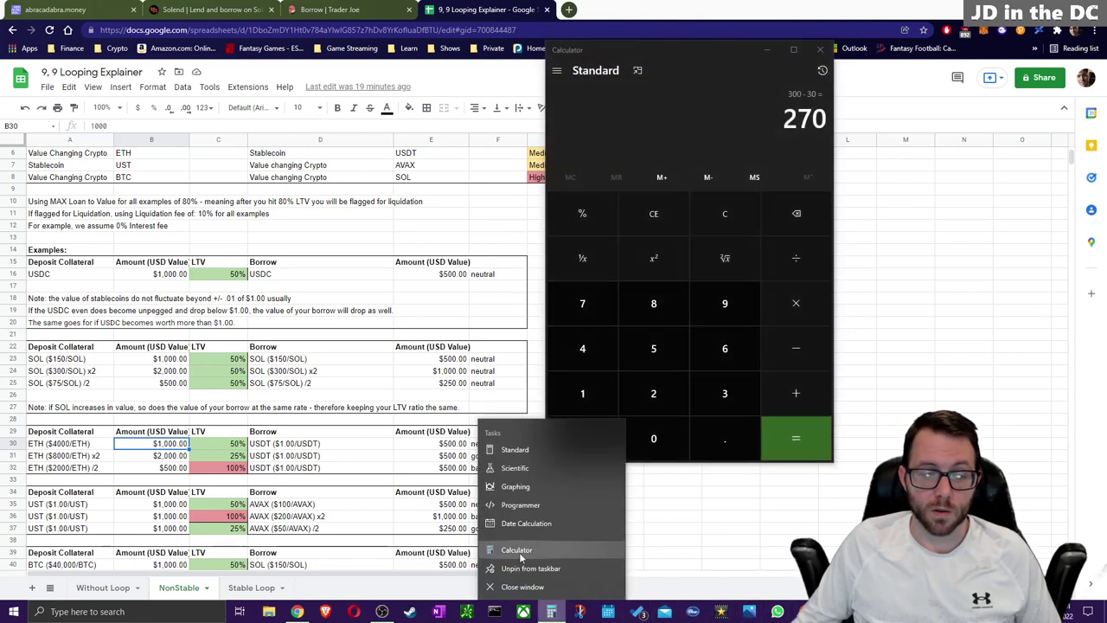
pyautogui.click(519, 558)
pyautogui.moveTo(648, 107); pyautogui.dragTo(739, 206)
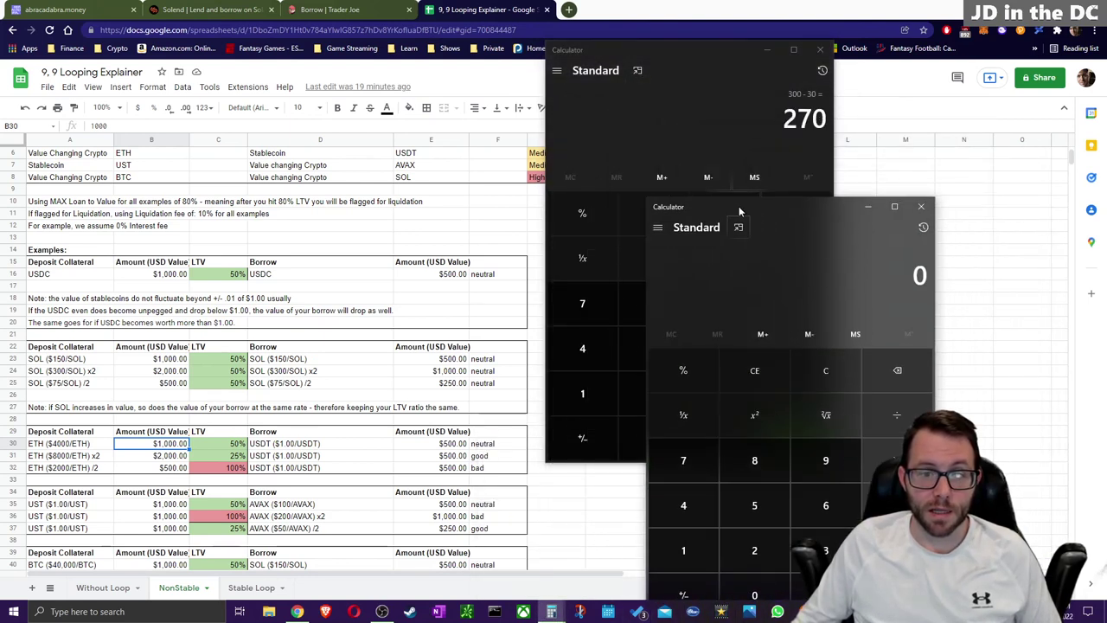
# Step: Add 270 to 500 in the second Calculator, keeping the first Calculator's result in view
pyautogui.click(752, 506)
pyautogui.doubleClick(755, 590)
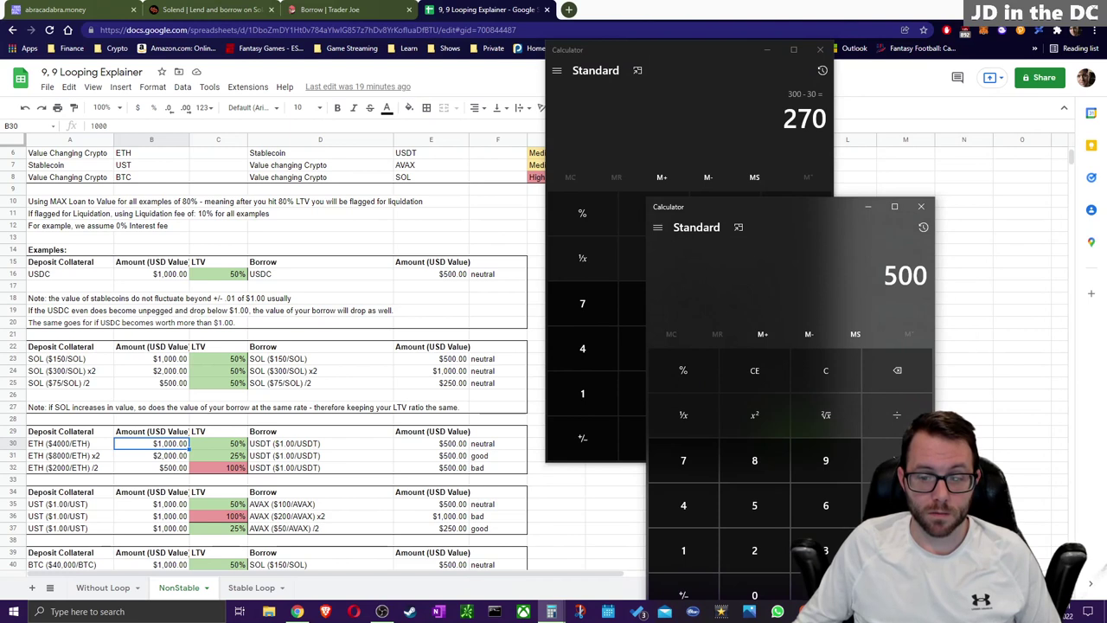
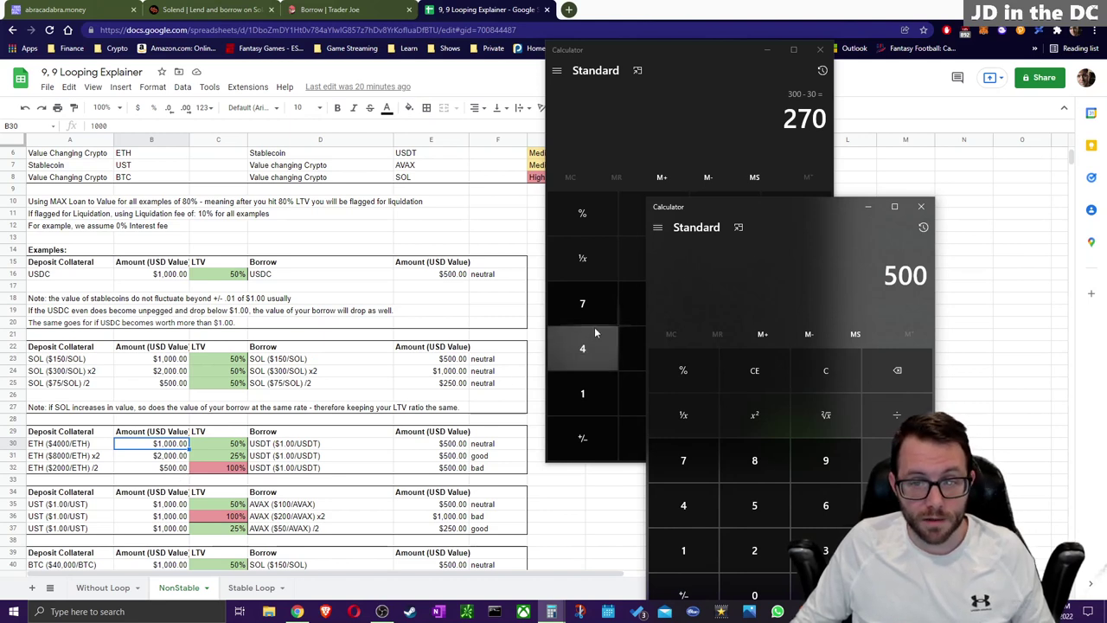
pyautogui.moveTo(830, 208); pyautogui.dragTo(840, 193)
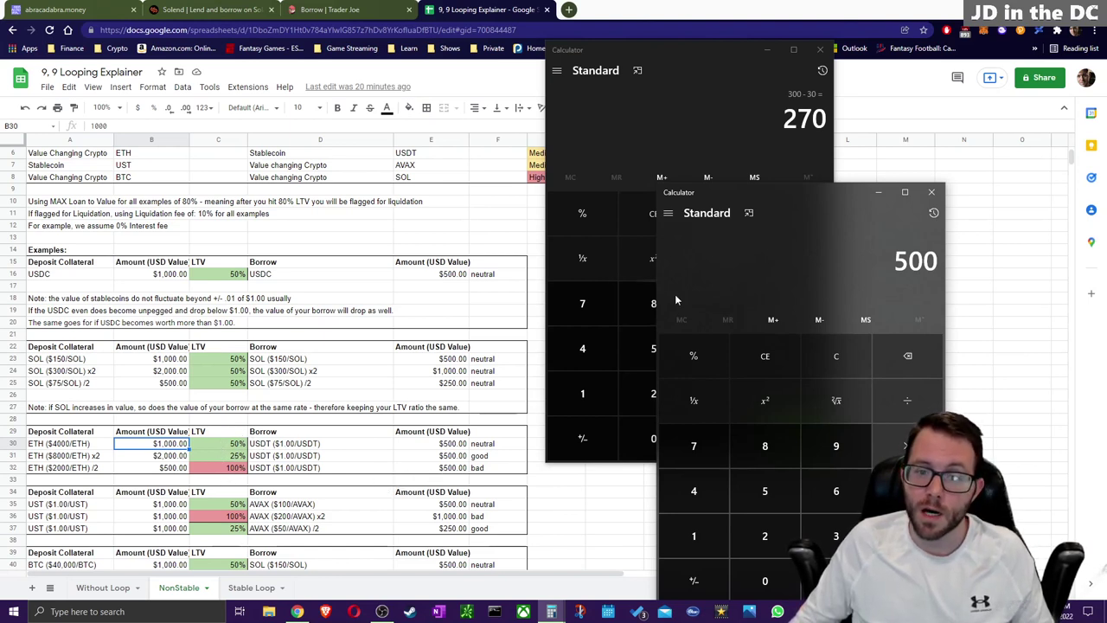
pyautogui.moveTo(816, 197); pyautogui.dragTo(711, 206)
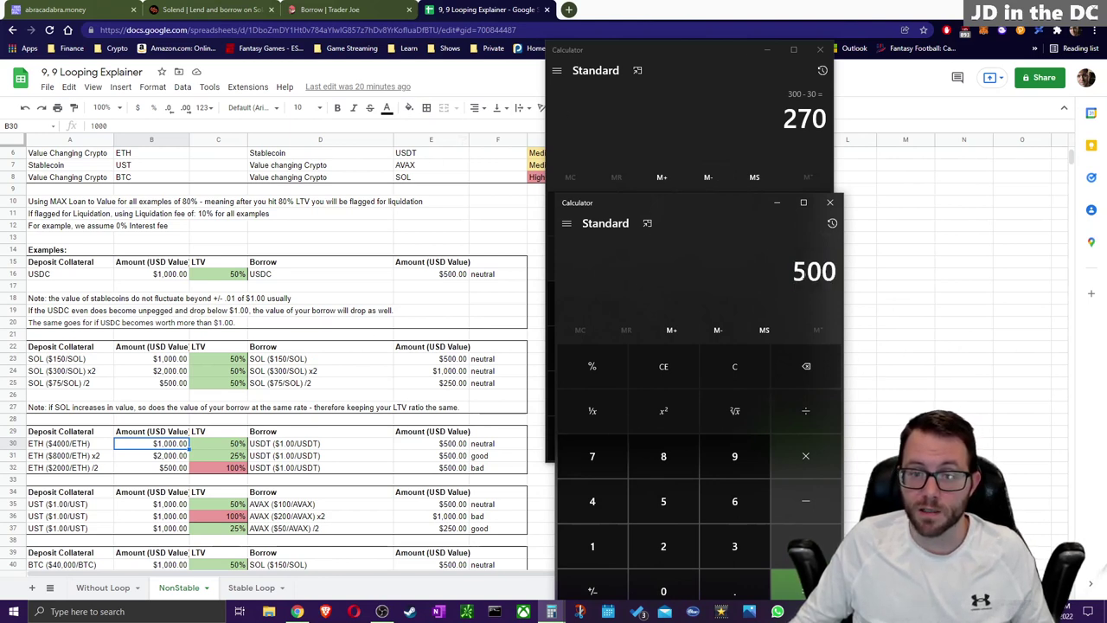
pyautogui.click(805, 546)
pyautogui.click(664, 546)
pyautogui.click(593, 456)
pyautogui.click(664, 591)
pyautogui.click(789, 584)
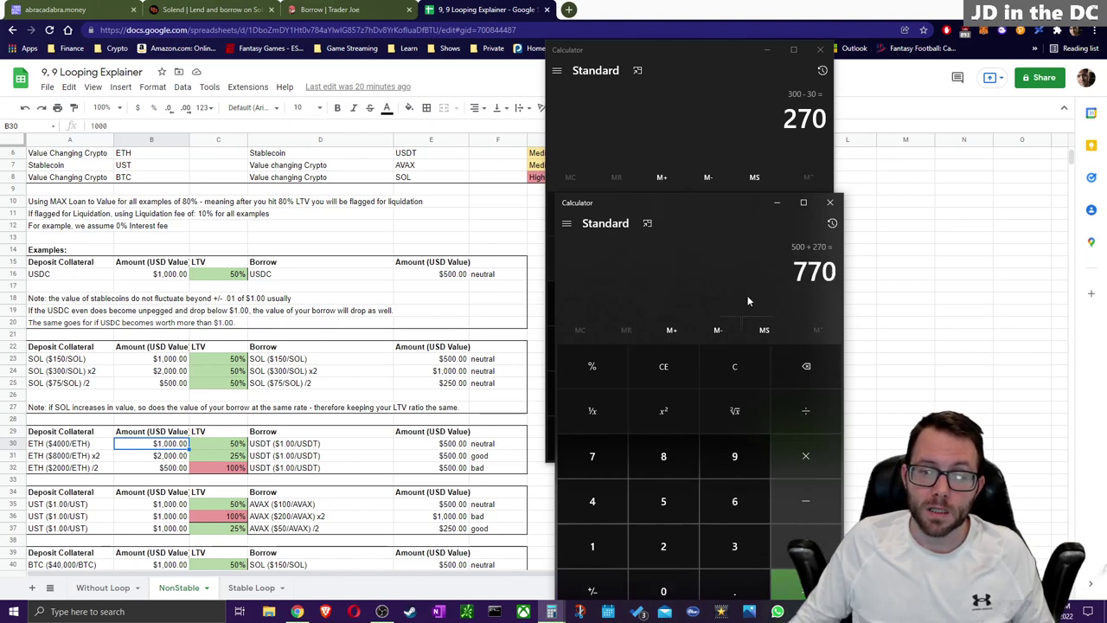
# Step: Line up the second Calculator under the first to compare results, and close both Calculator windows
pyautogui.moveTo(699, 202); pyautogui.dragTo(686, 203)
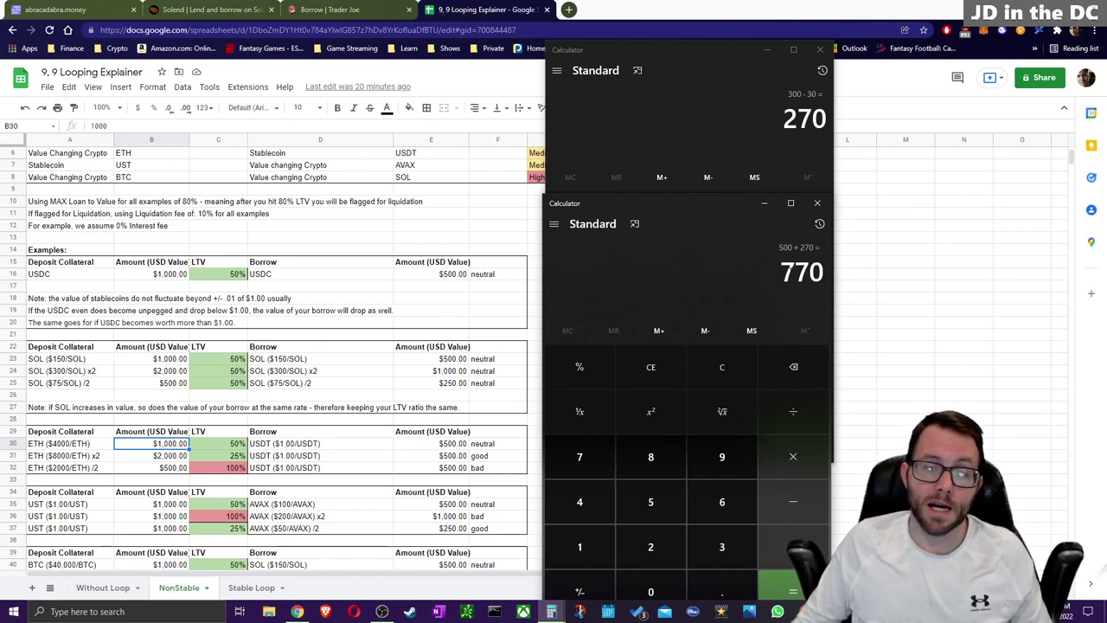
pyautogui.hotkey('ctrl', 'c')
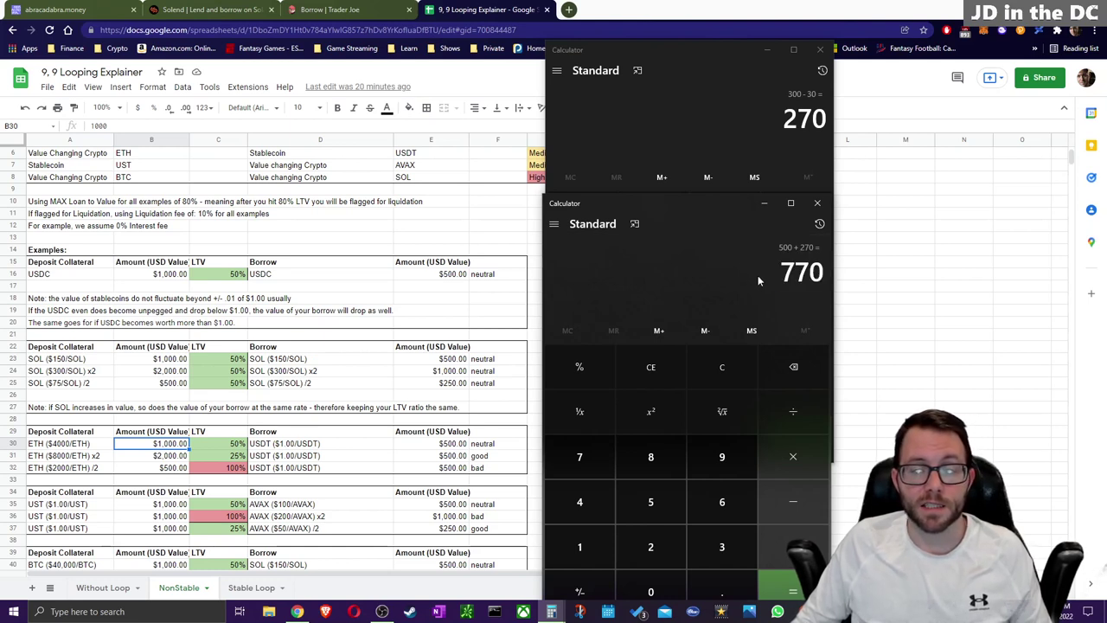
pyautogui.moveTo(708, 208); pyautogui.dragTo(714, 205)
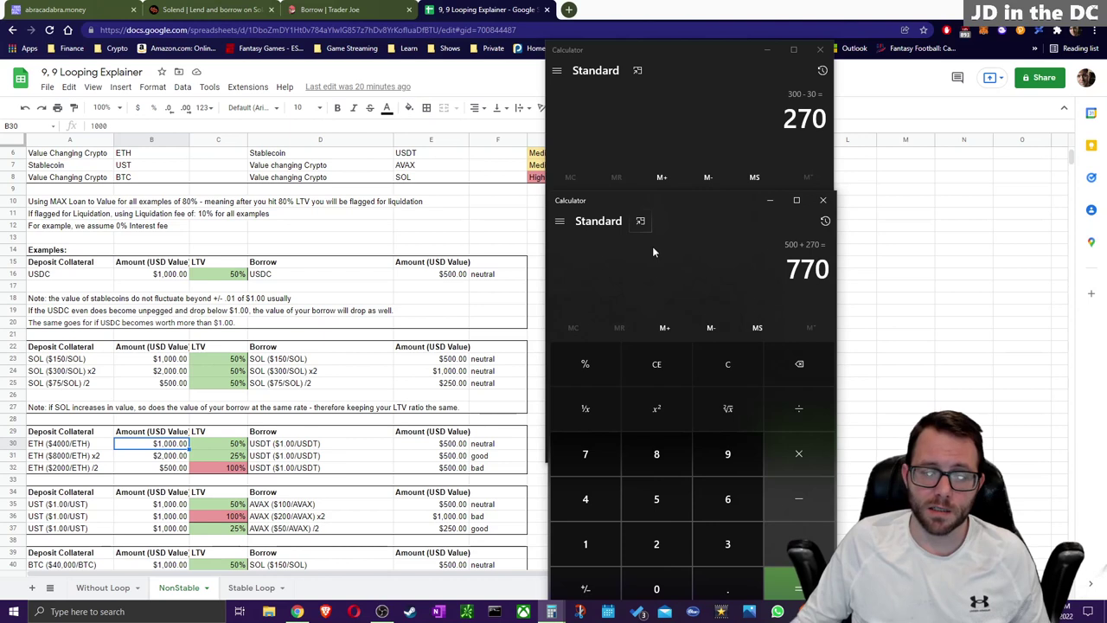
pyautogui.click(823, 200)
pyautogui.click(821, 49)
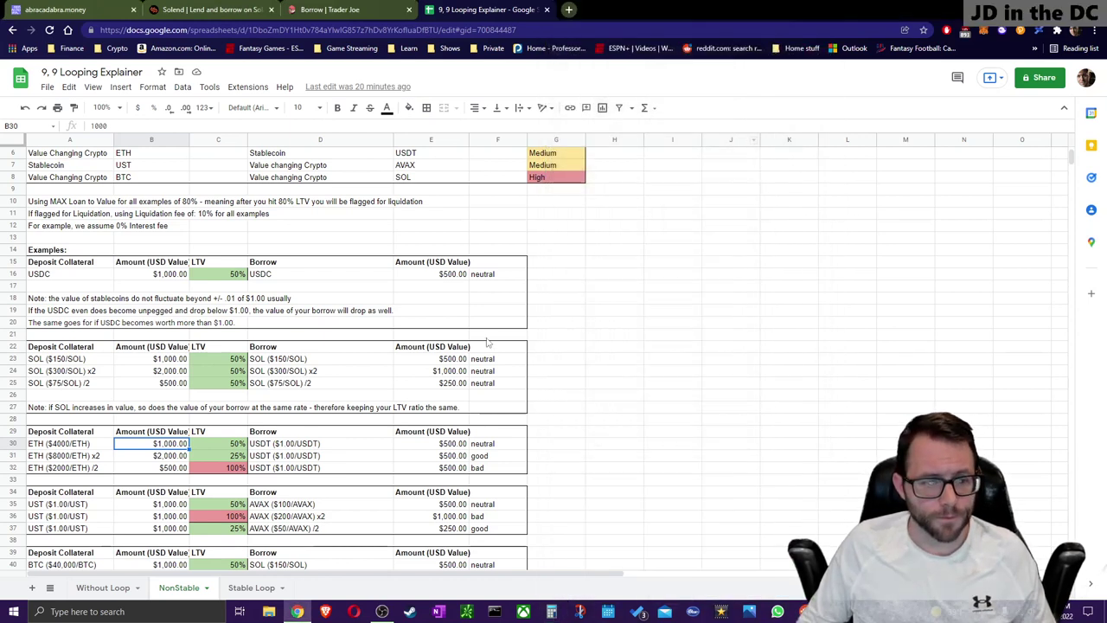
# Step: Review the halved ETH price example in row 32 against the risk factors of the pairings in rows 6 to 8
pyautogui.click(159, 467)
pyautogui.click(95, 470)
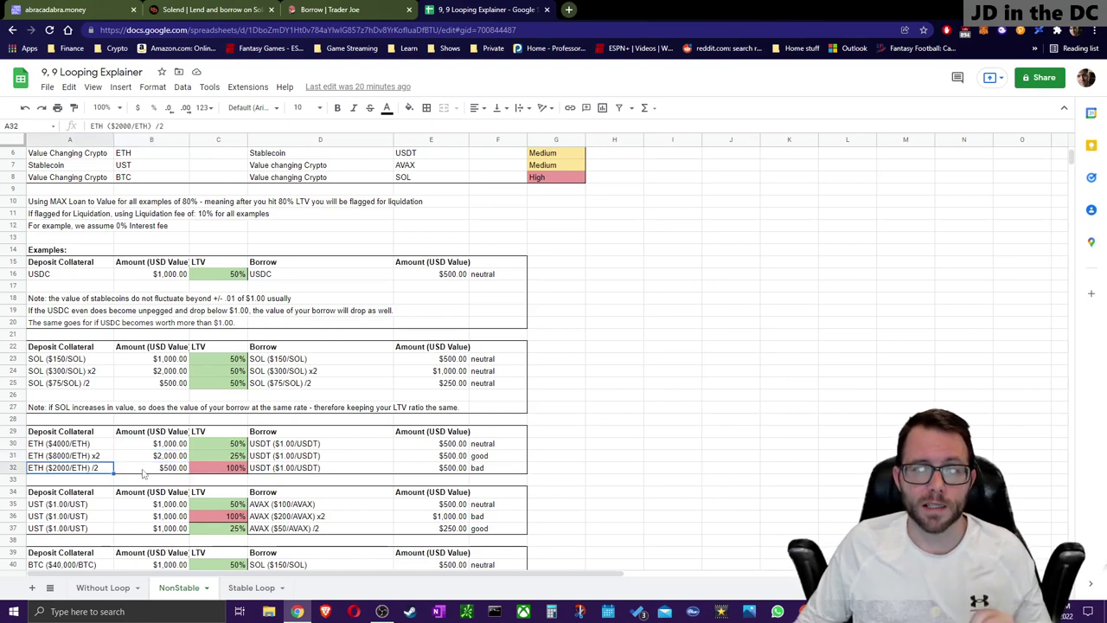
pyautogui.click(99, 154)
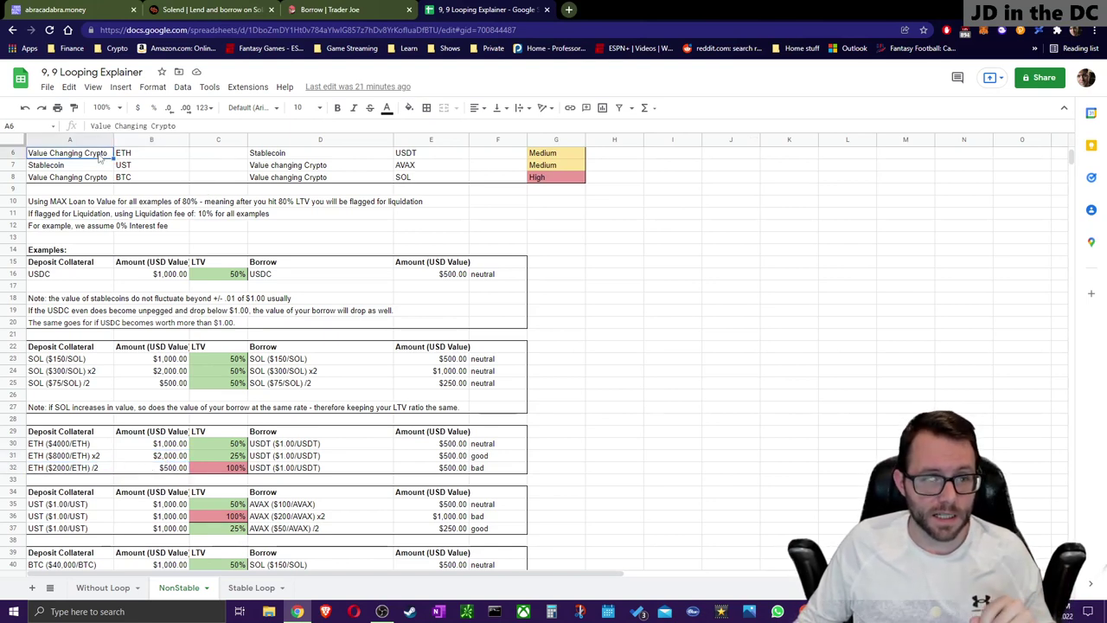
pyautogui.click(192, 157)
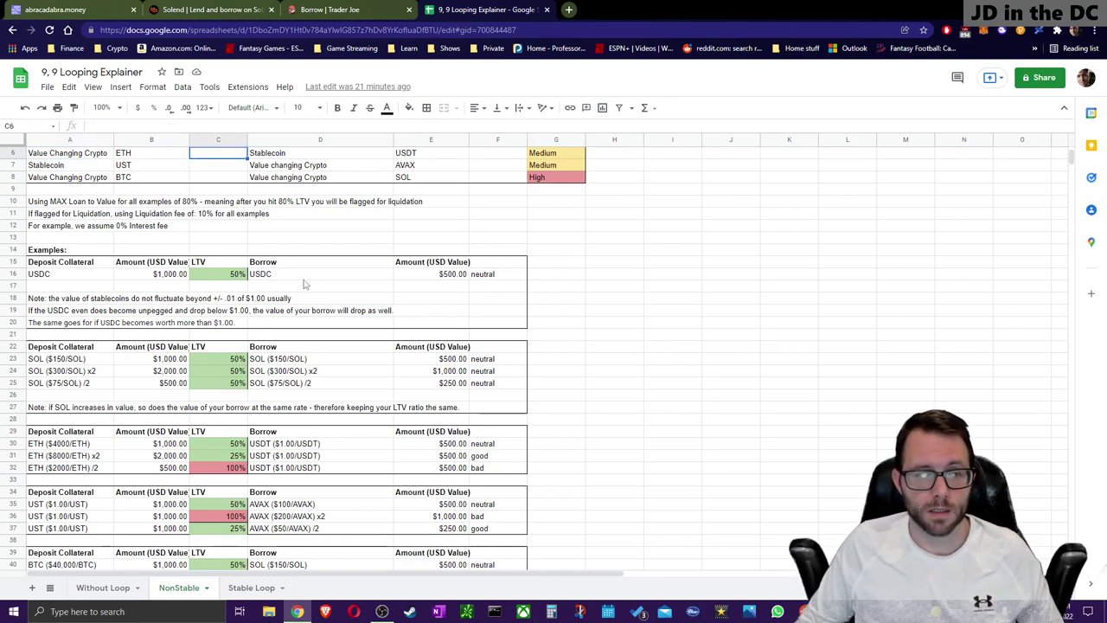
pyautogui.scroll(2, 538, 154)
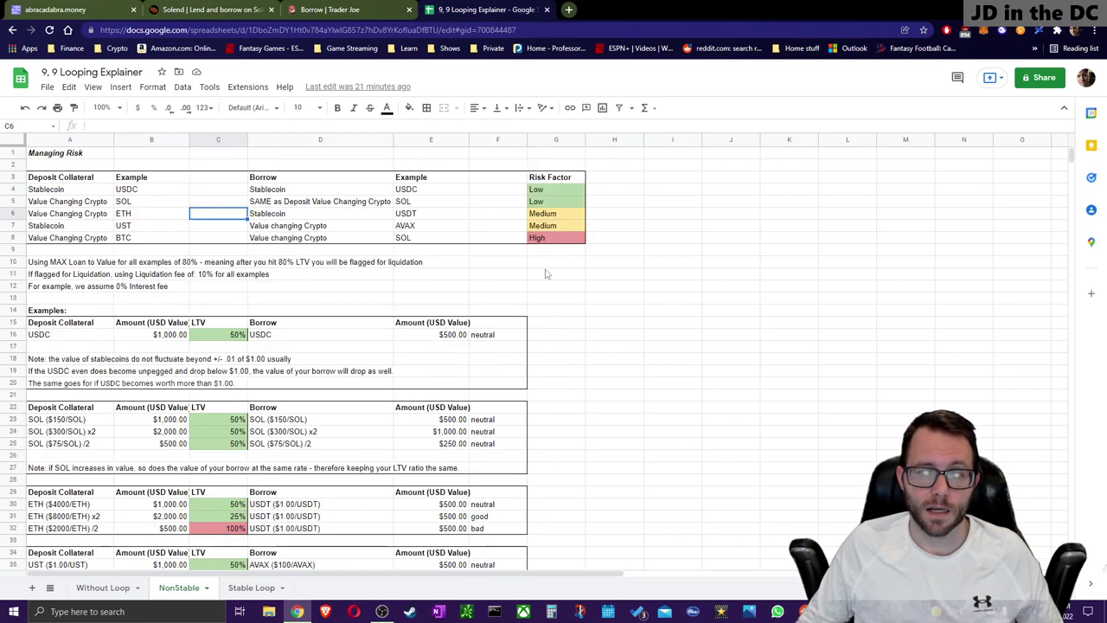
pyautogui.moveTo(100, 214); pyautogui.dragTo(558, 241)
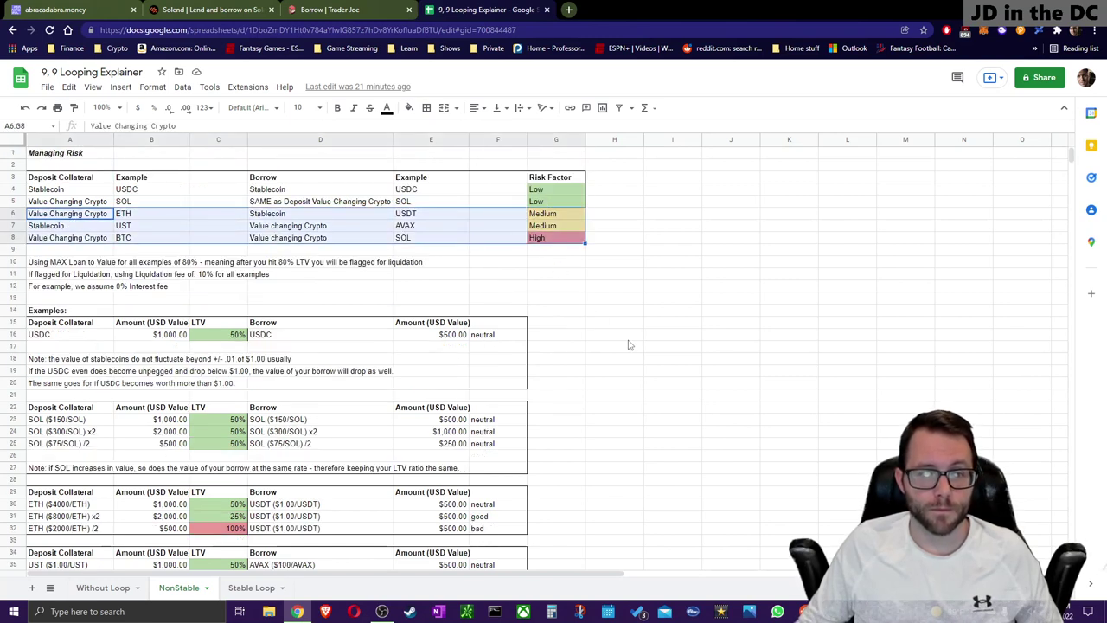
pyautogui.click(666, 311)
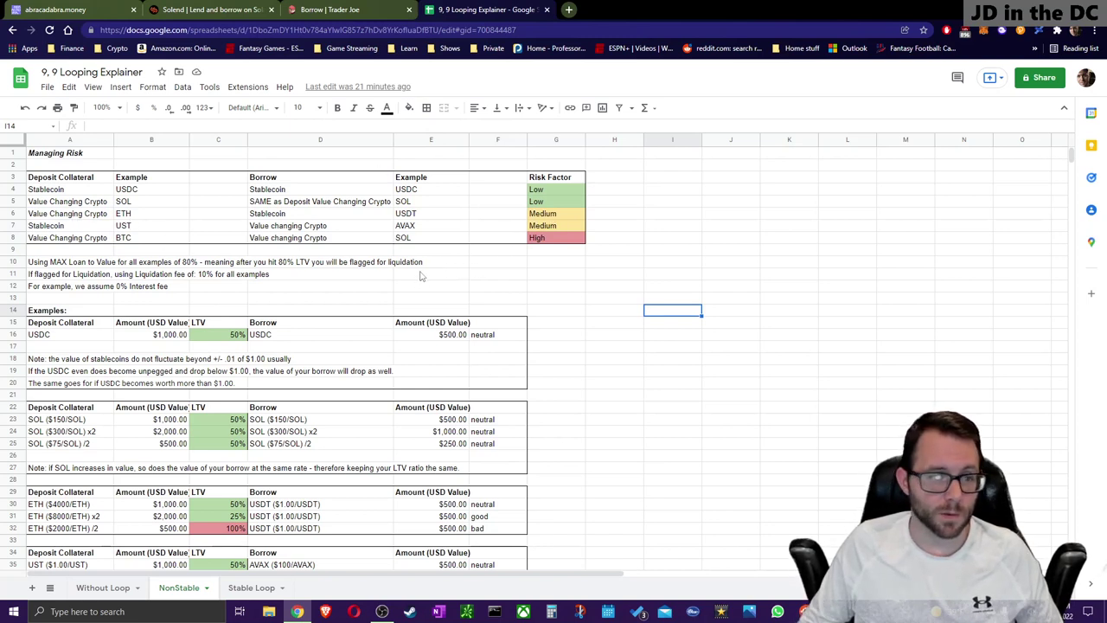
# Step: Review the stablecoin-collateral pairing in row 7, from the UST deposit to the AVAX borrow
pyautogui.scroll(-1, 114, 234)
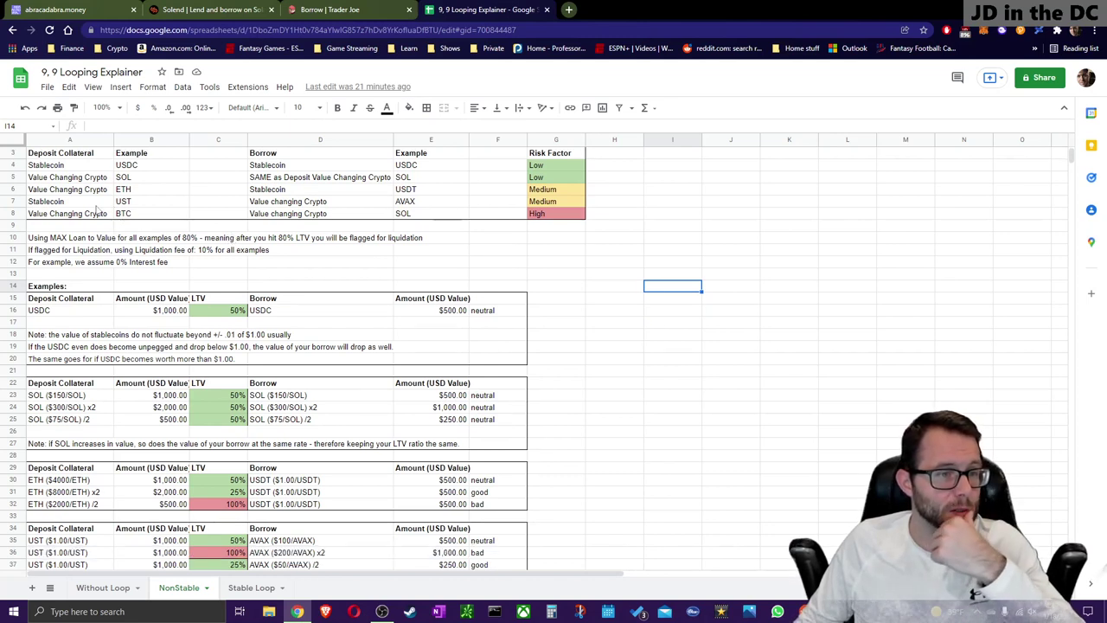
pyautogui.click(97, 205)
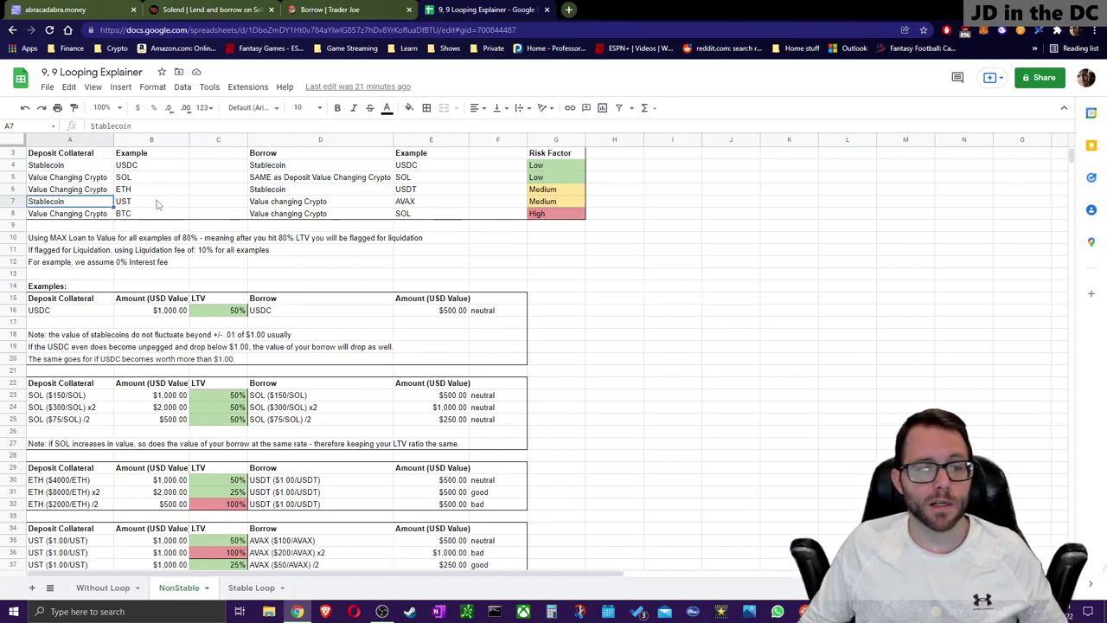
pyautogui.click(158, 204)
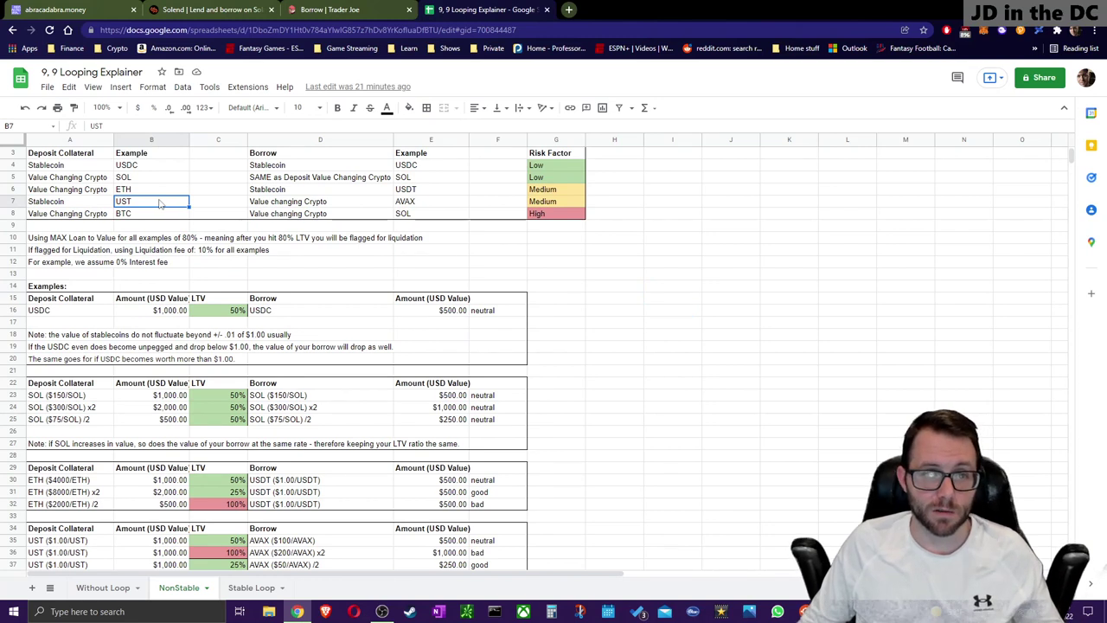
pyautogui.click(283, 205)
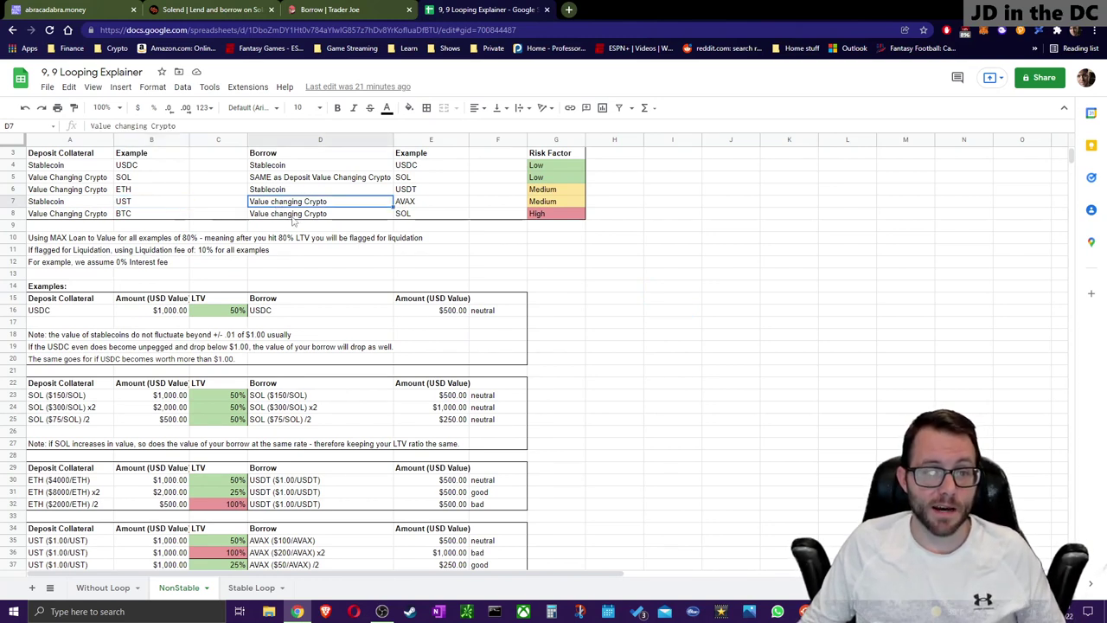
pyautogui.click(402, 205)
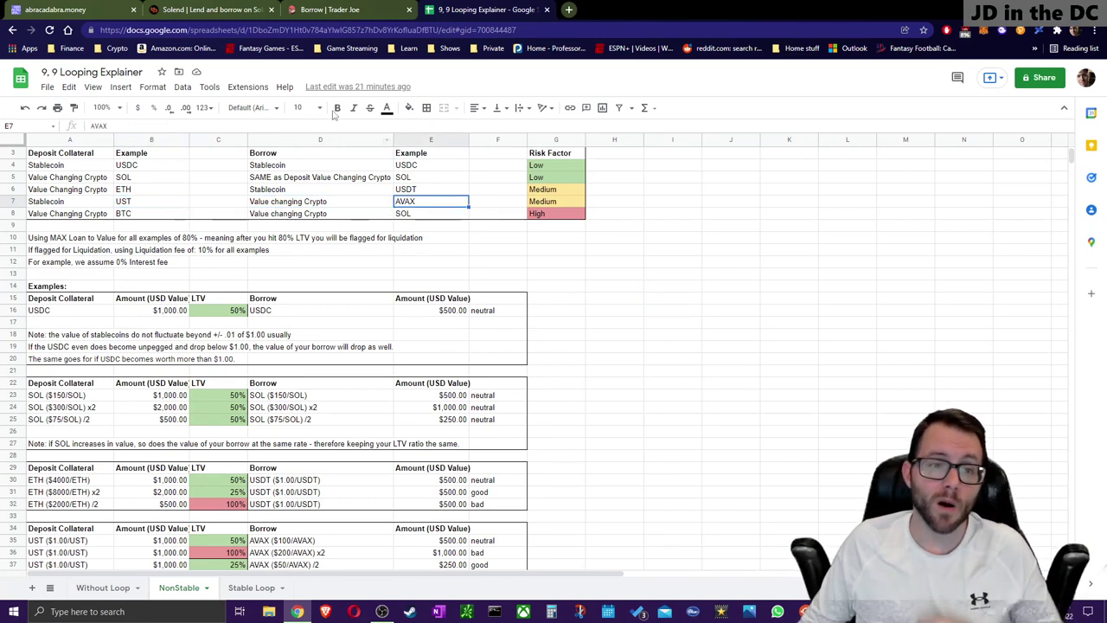
pyautogui.click(151, 204)
pyautogui.click(439, 206)
# Step: Go through the baseline UST/AVAX example in row 35, comparing the deposit amount, the borrow amount and the rating
pyautogui.scroll(-5, 515, 326)
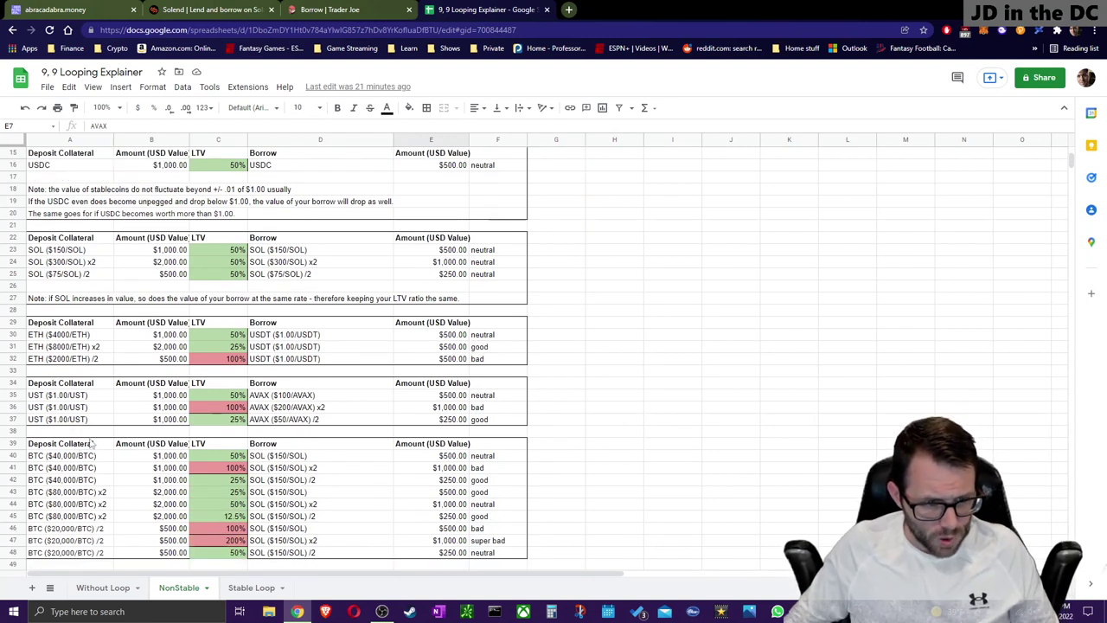
pyautogui.click(154, 398)
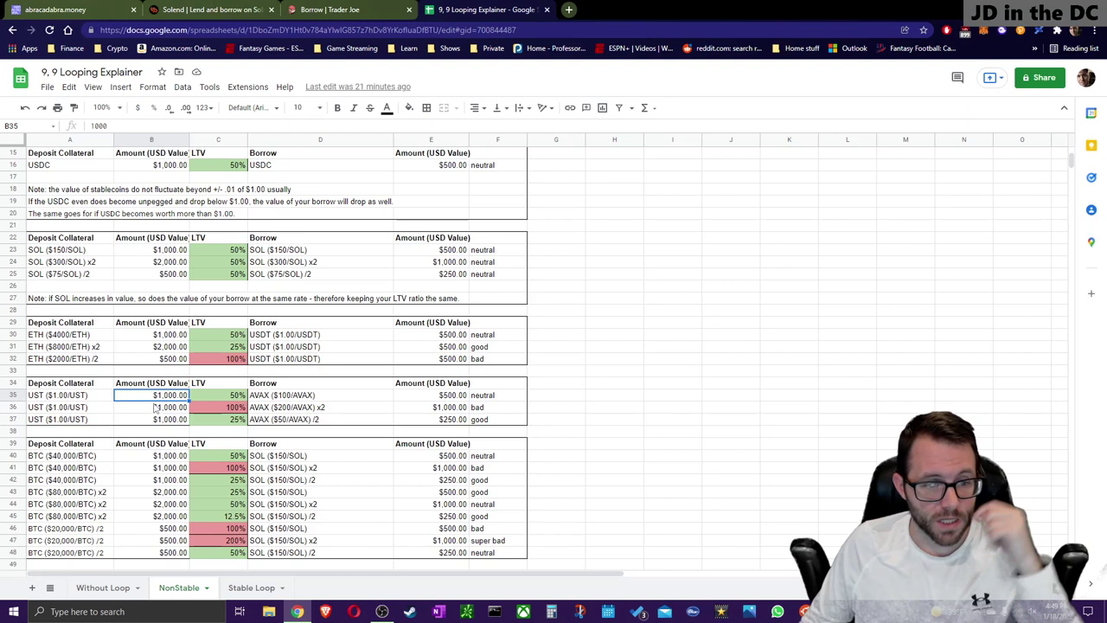
pyautogui.click(333, 396)
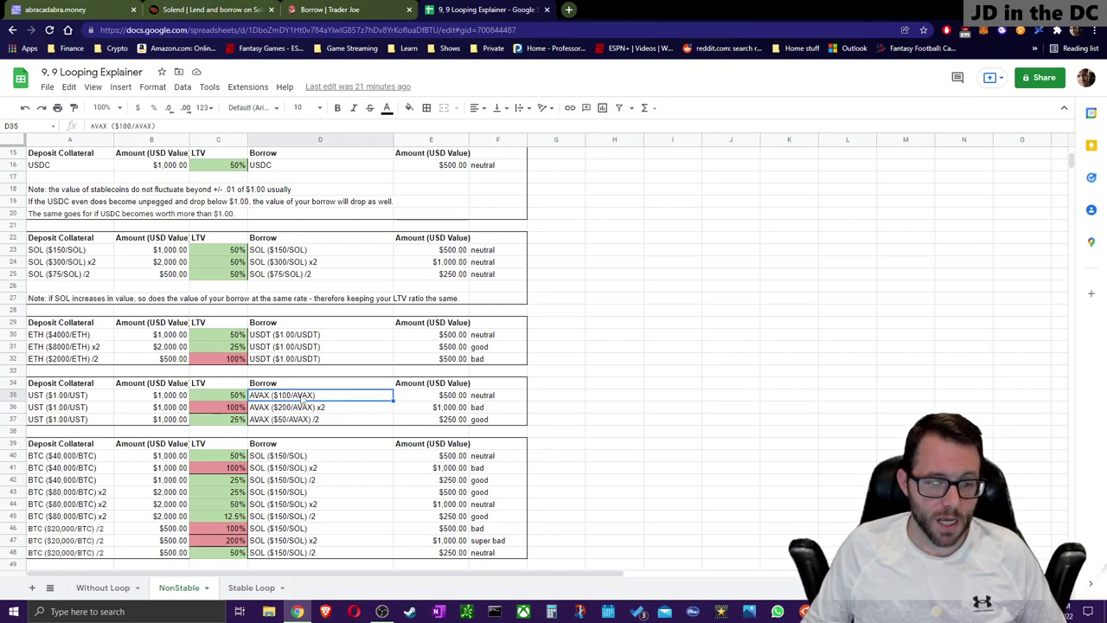
pyautogui.click(166, 398)
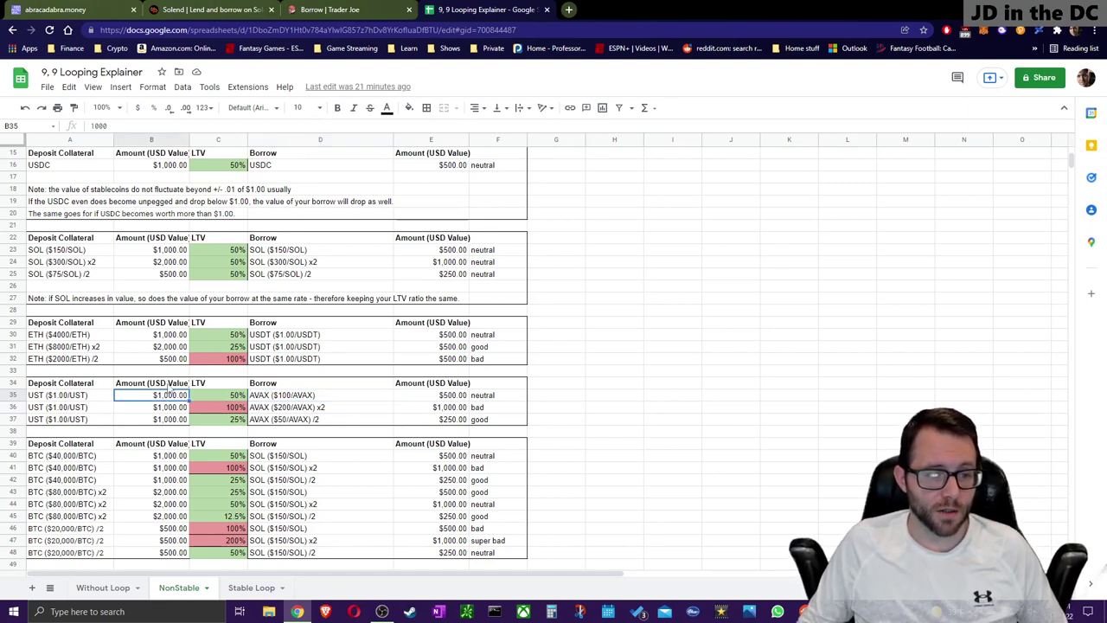
pyautogui.click(459, 394)
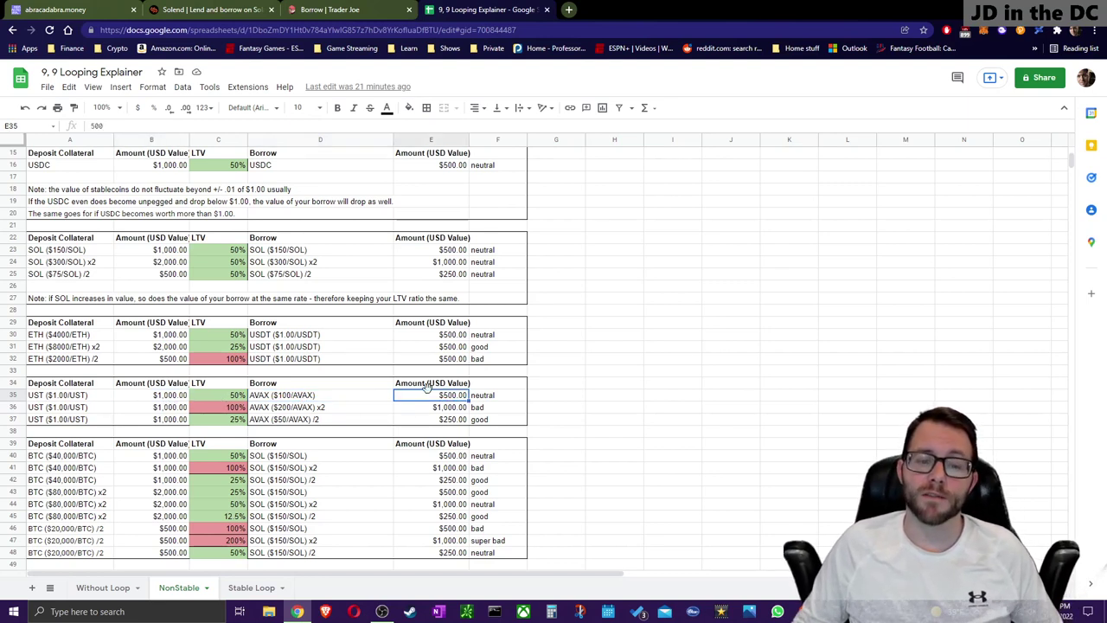
pyautogui.click(493, 399)
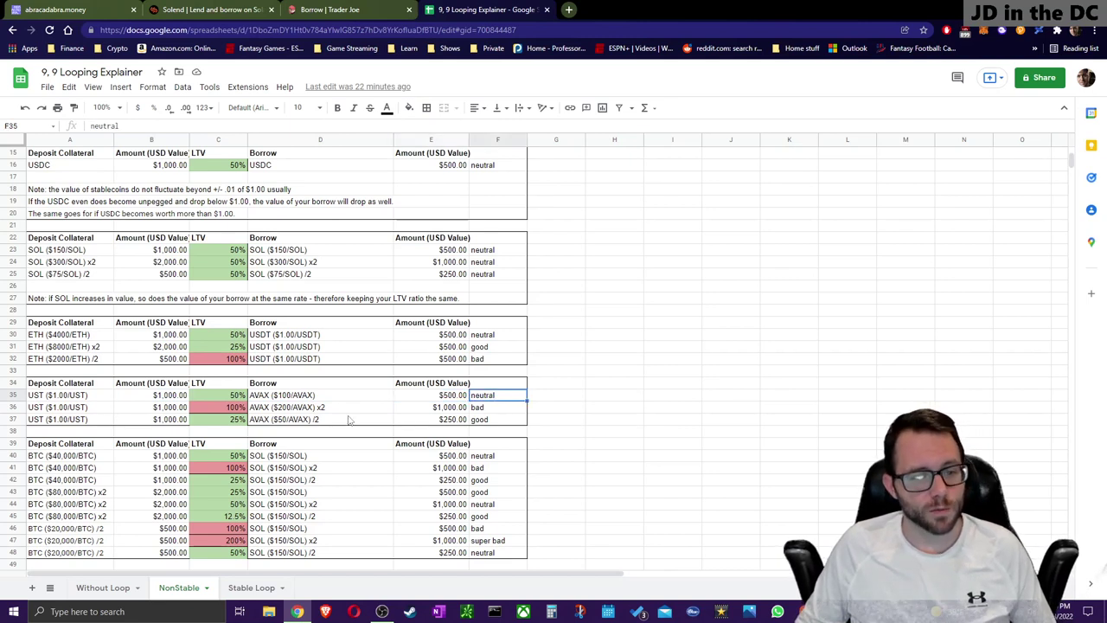
# Step: Examine the doubled AVAX price example in row 36 and compare it with the halved ETH example in row 32
pyautogui.click(291, 410)
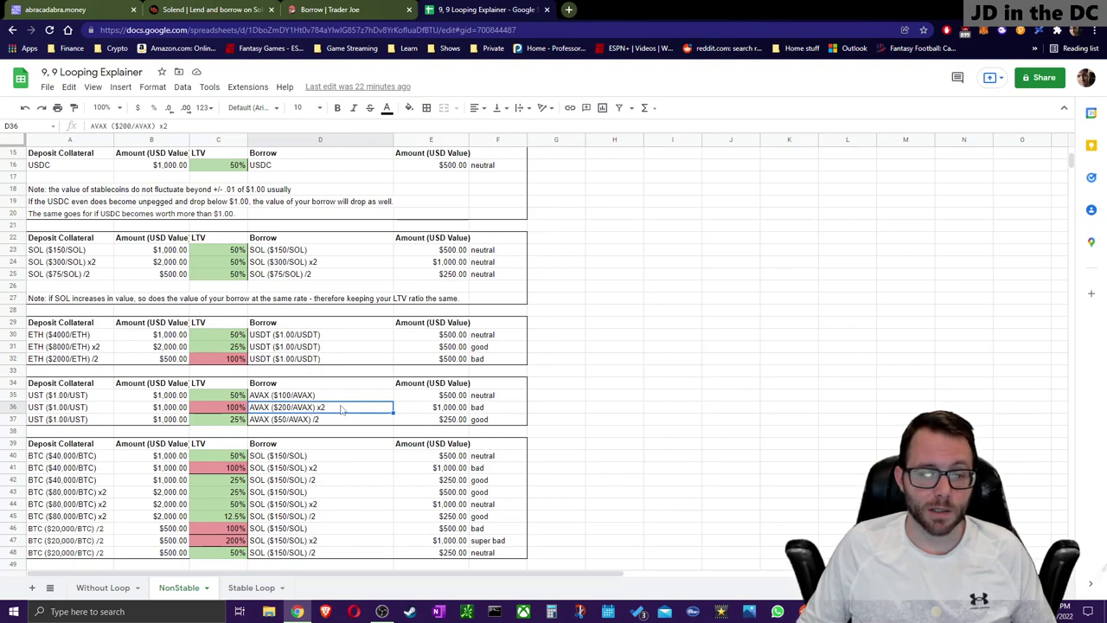
pyautogui.click(235, 410)
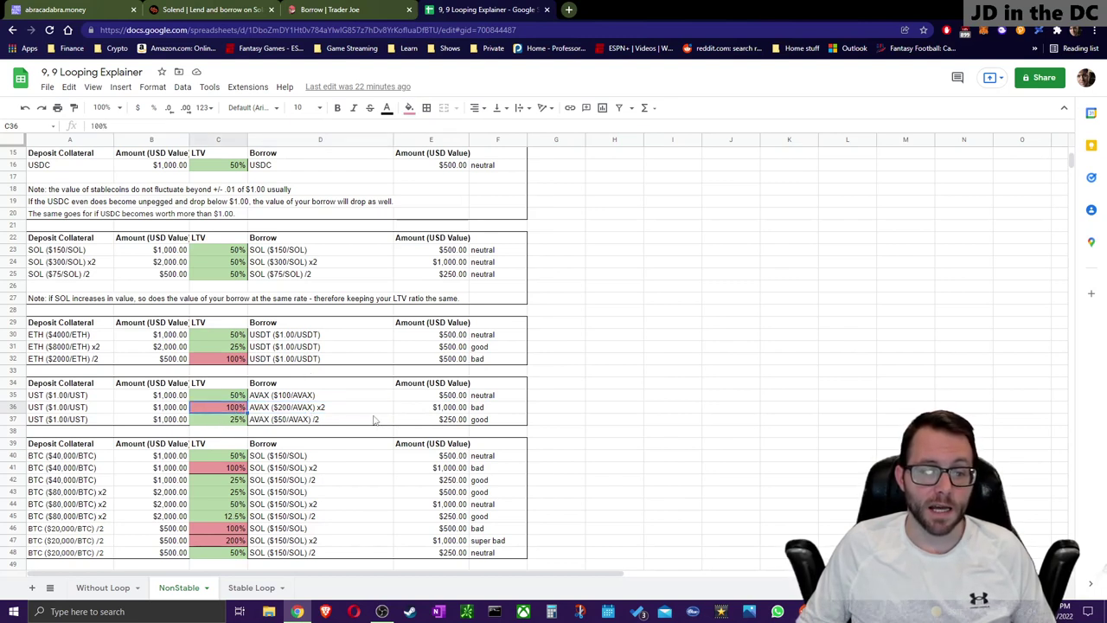
pyautogui.click(302, 411)
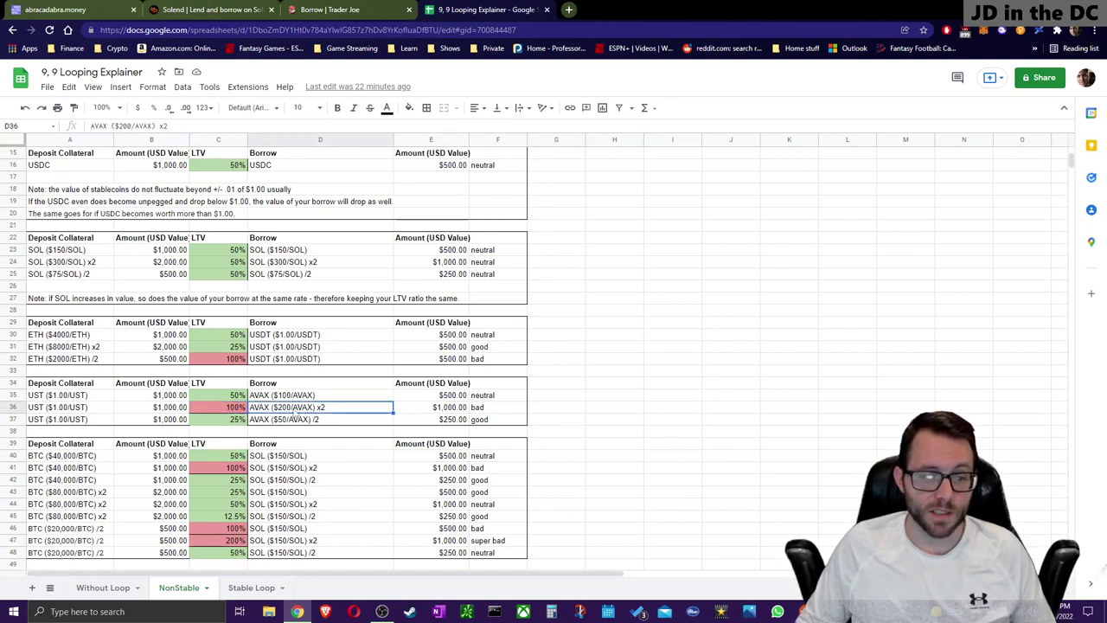
pyautogui.click(441, 414)
pyautogui.click(172, 411)
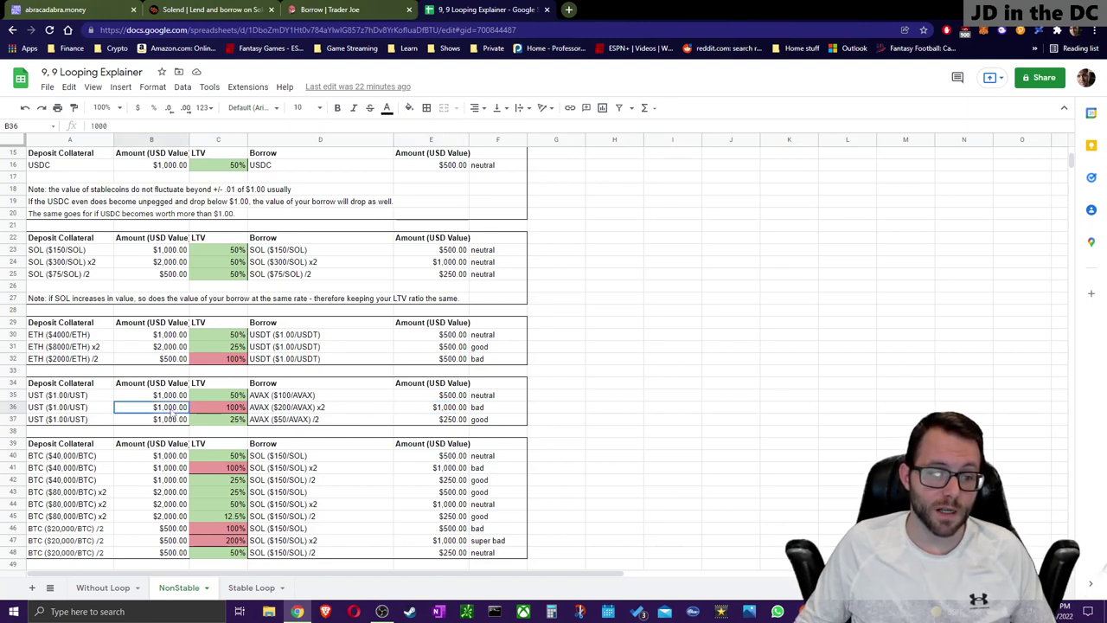
pyautogui.click(449, 413)
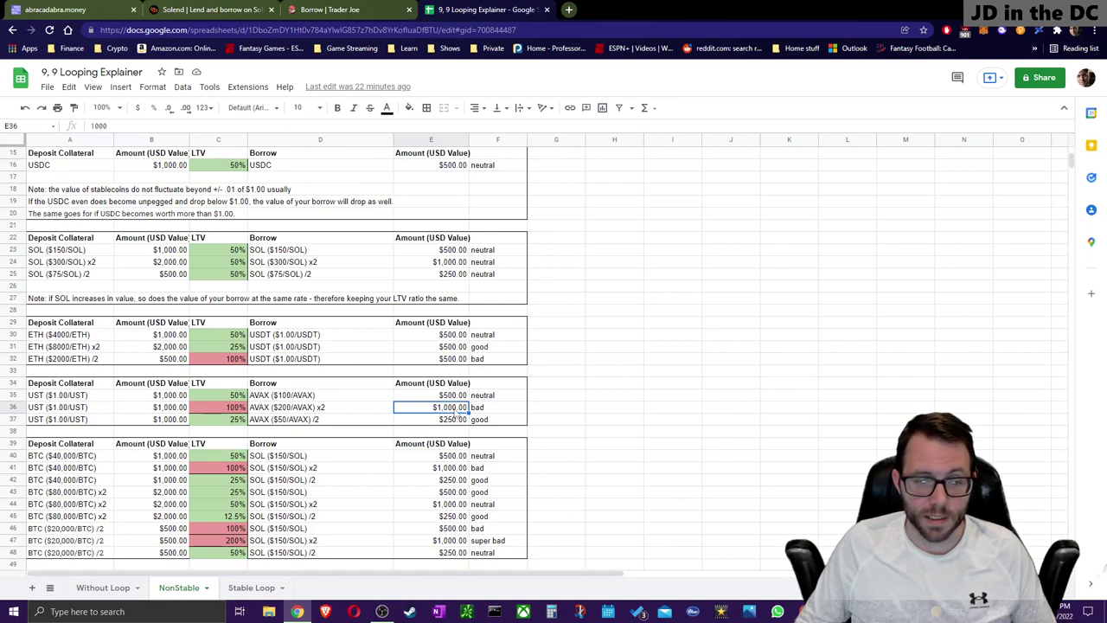
pyautogui.click(232, 410)
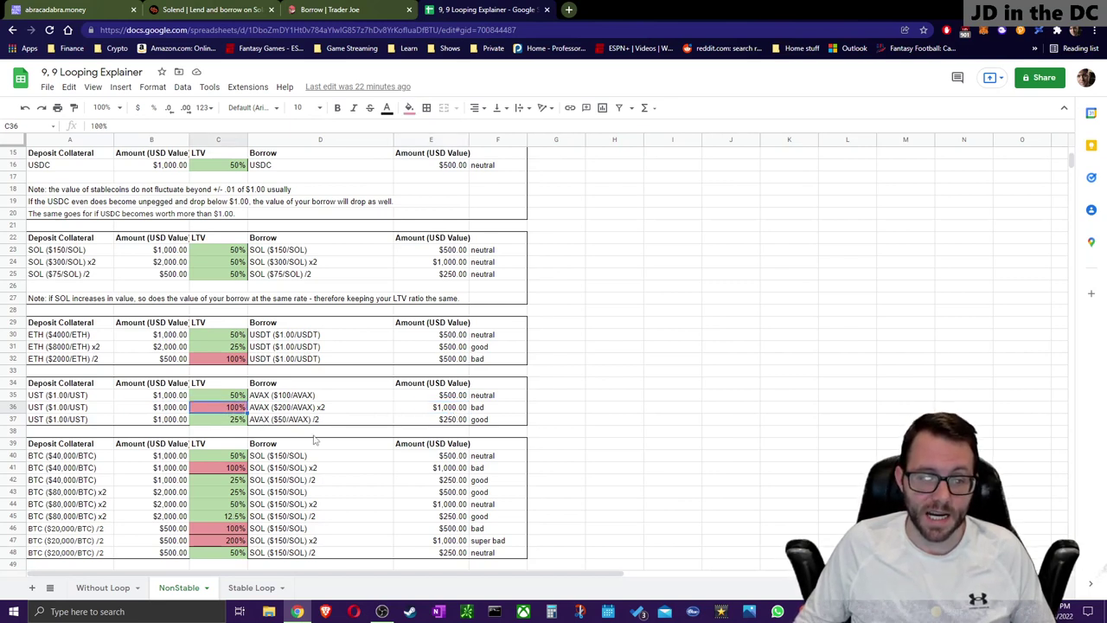
pyautogui.click(461, 410)
pyautogui.click(509, 413)
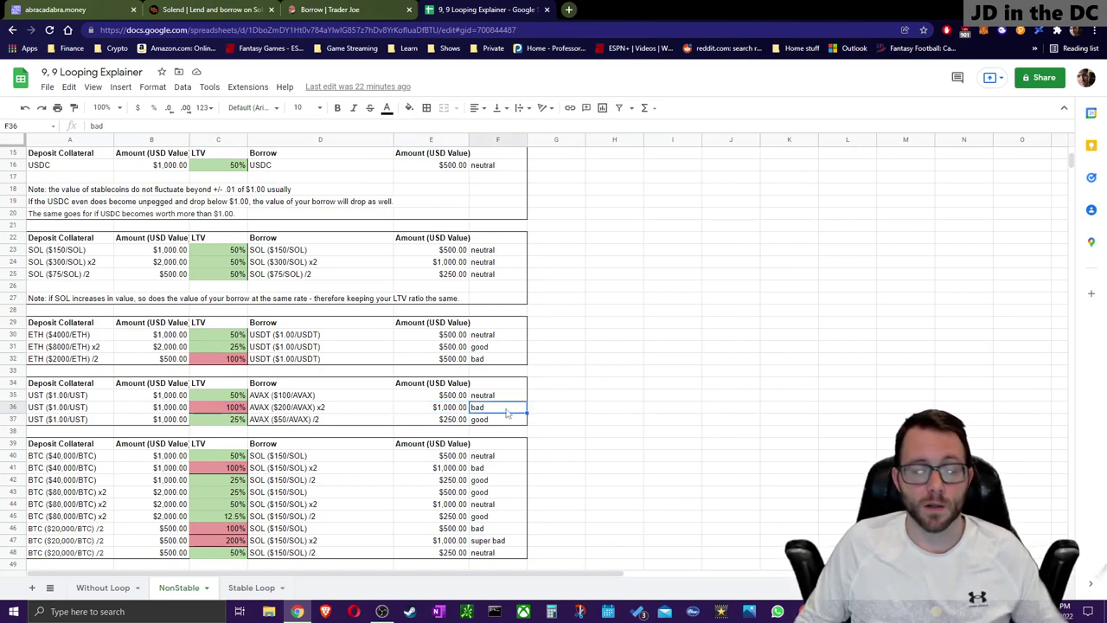
pyautogui.moveTo(490, 359); pyautogui.dragTo(65, 368)
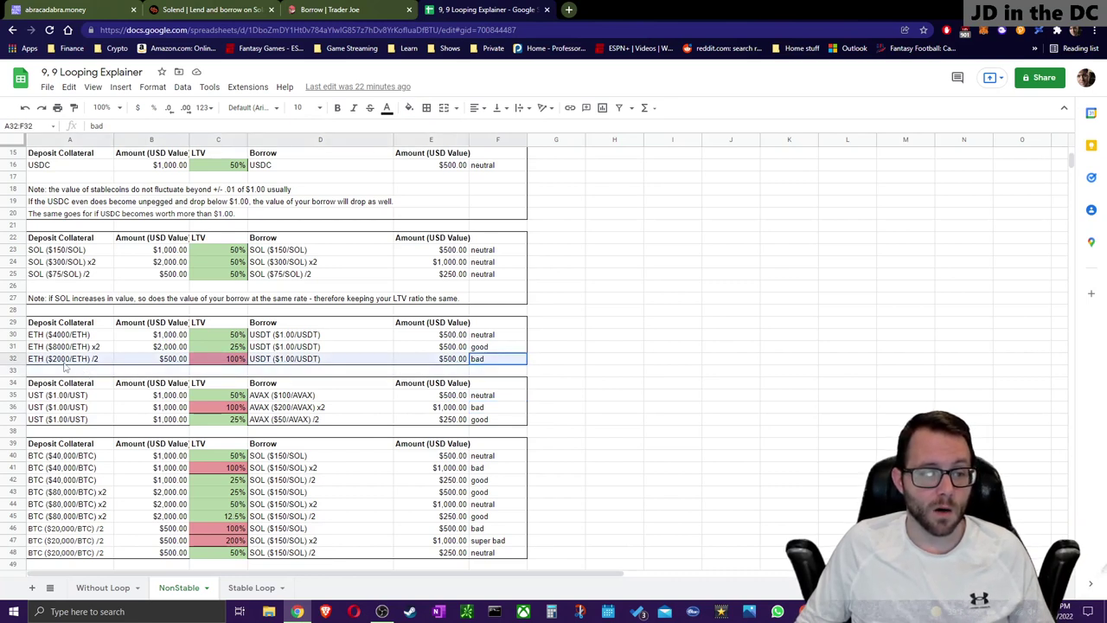
pyautogui.click(349, 410)
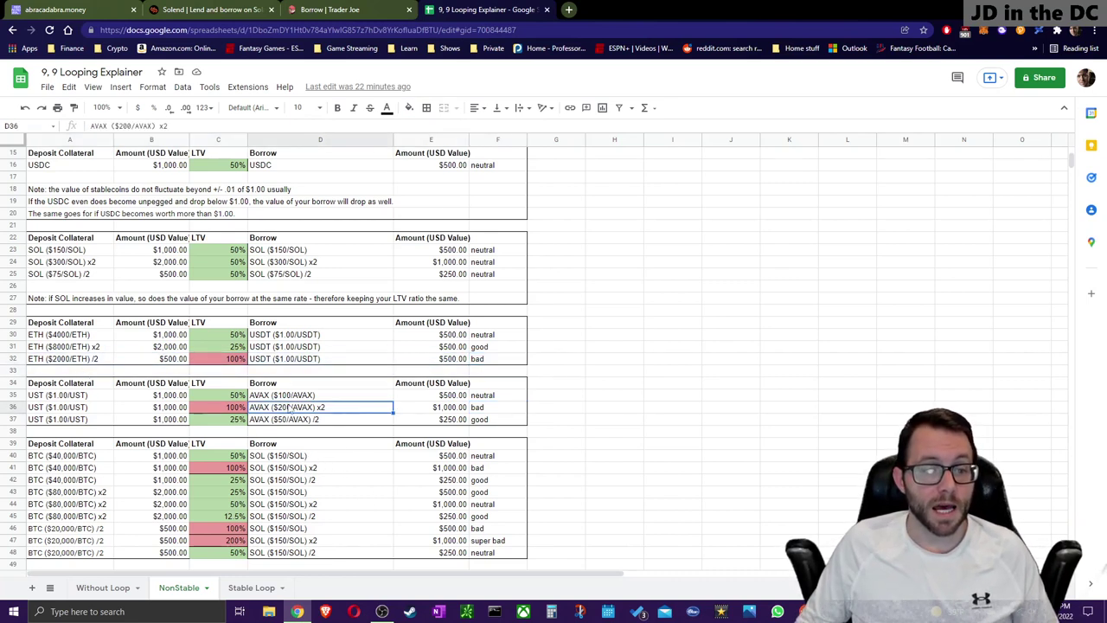
# Step: Examine the halved AVAX price example in row 37, checking its deposit amount, borrow amount and LTV
pyautogui.click(307, 420)
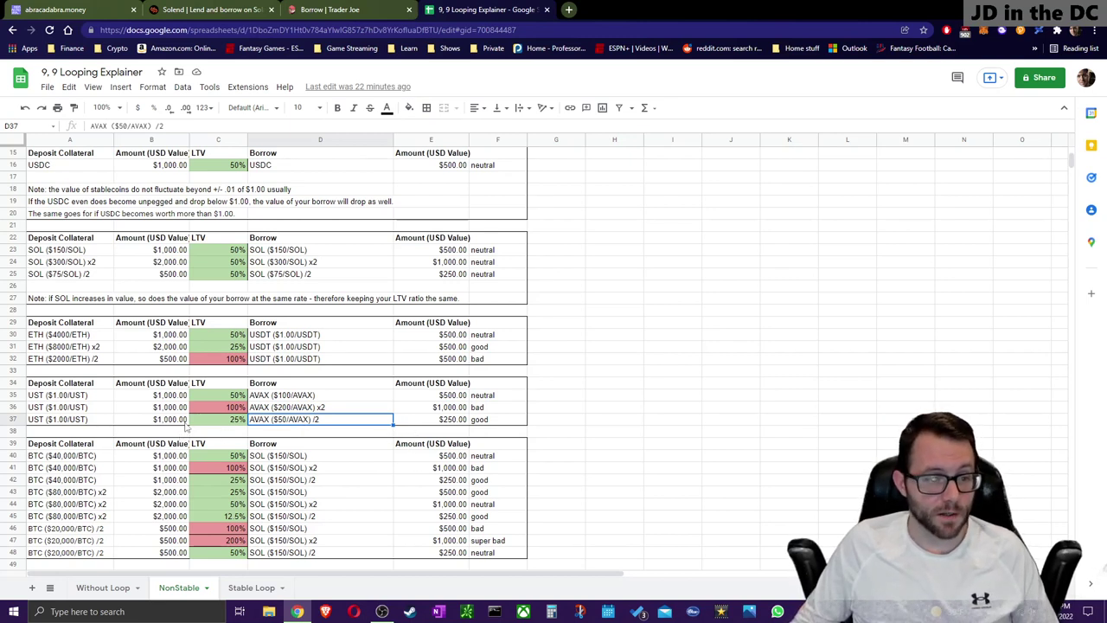
pyautogui.click(158, 420)
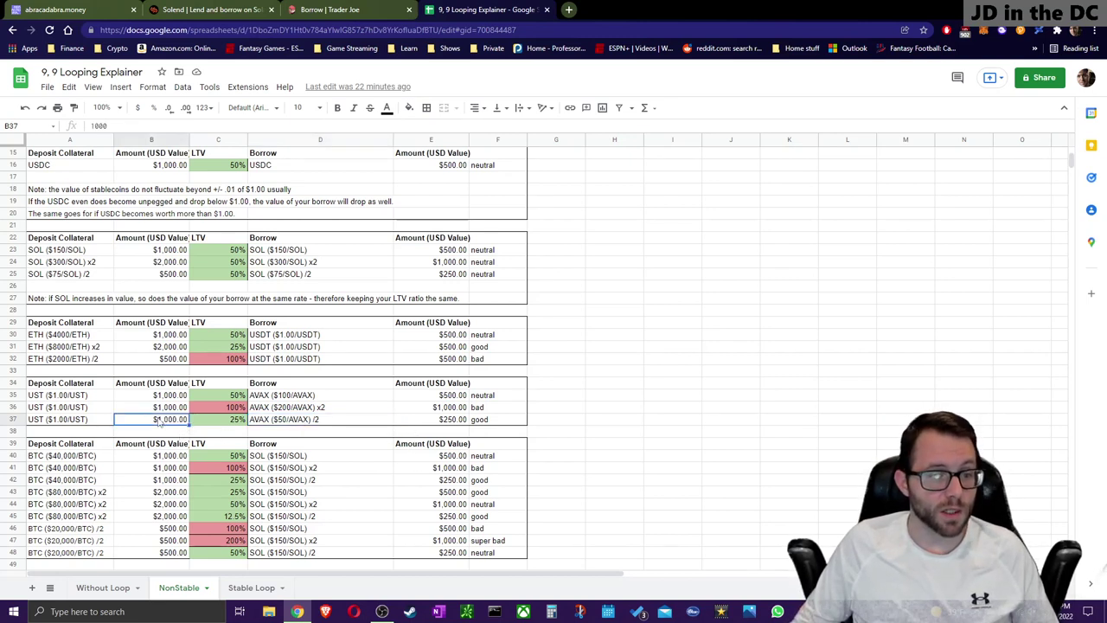
pyautogui.click(460, 421)
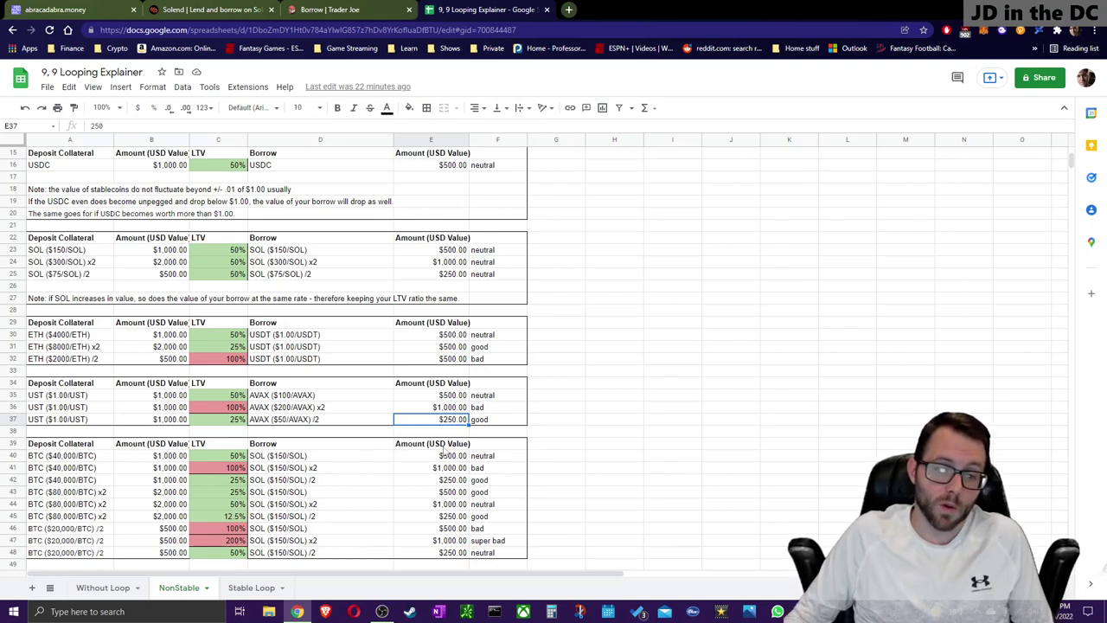
pyautogui.click(218, 419)
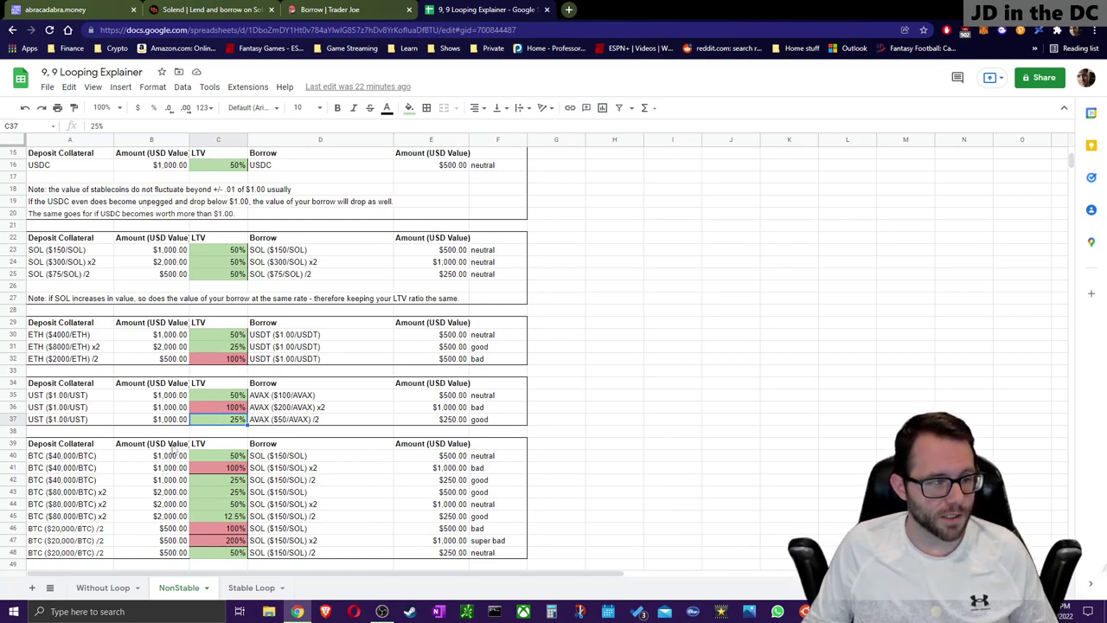
# Step: Highlight the ETH and UST example blocks in A29:F37 together, and check the risk factor of the UST/AVAX pairing in row 7
pyautogui.scroll(1, 164, 437)
pyautogui.moveTo(49, 352); pyautogui.dragTo(519, 446)
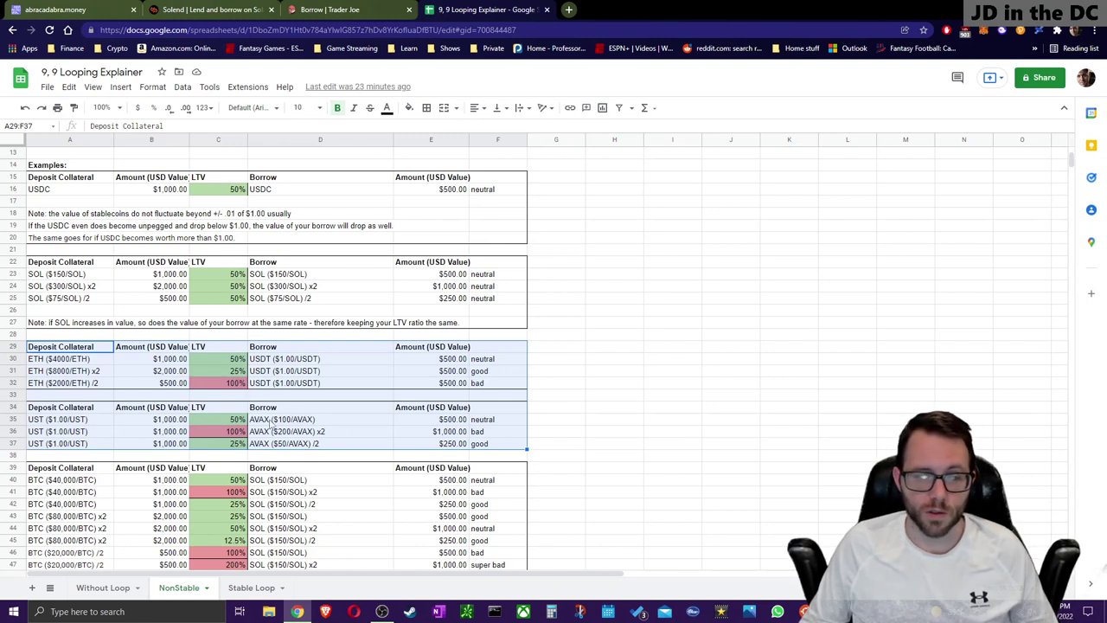
pyautogui.click(613, 449)
pyautogui.scroll(3, 349, 314)
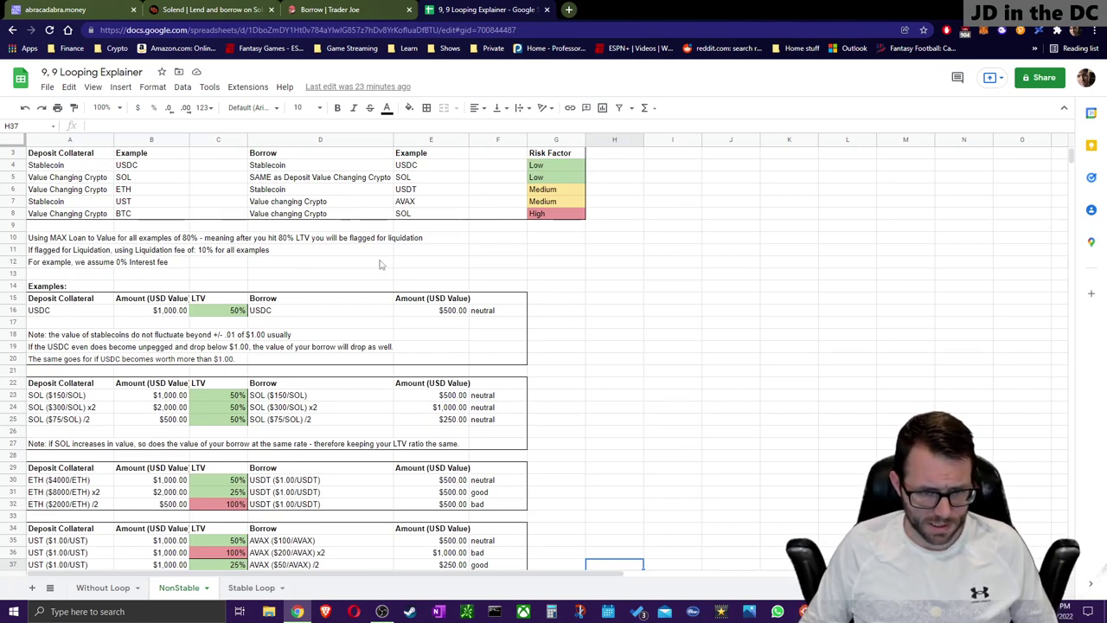
pyautogui.click(538, 212)
pyautogui.click(551, 202)
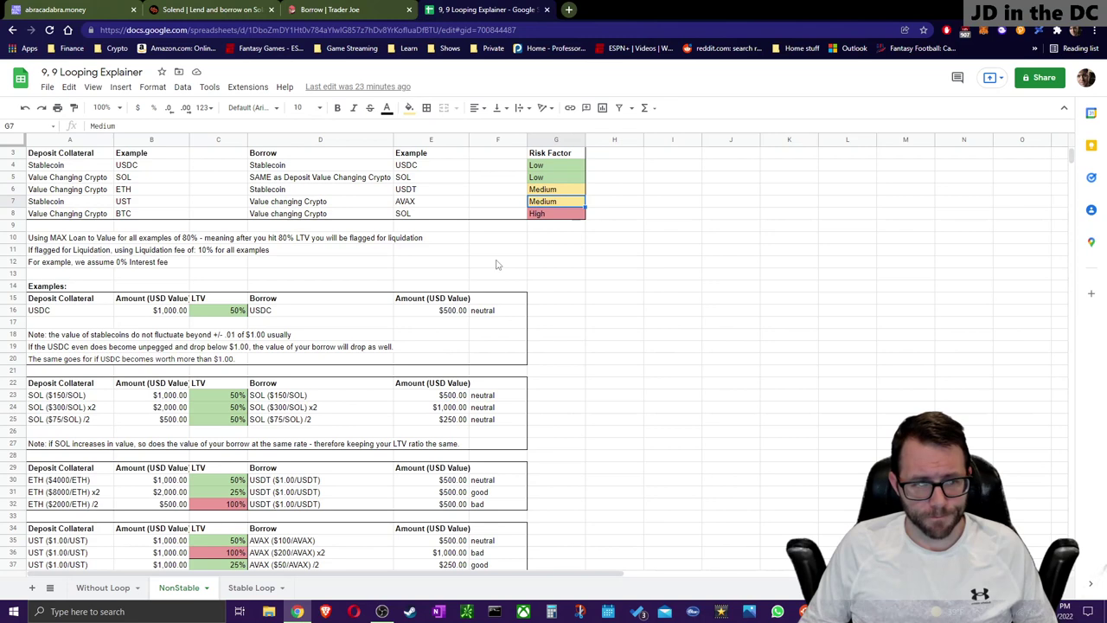
# Step: Review the BTC deposit and SOL borrow pairing in row 8 together with its risk factor
pyautogui.click(557, 213)
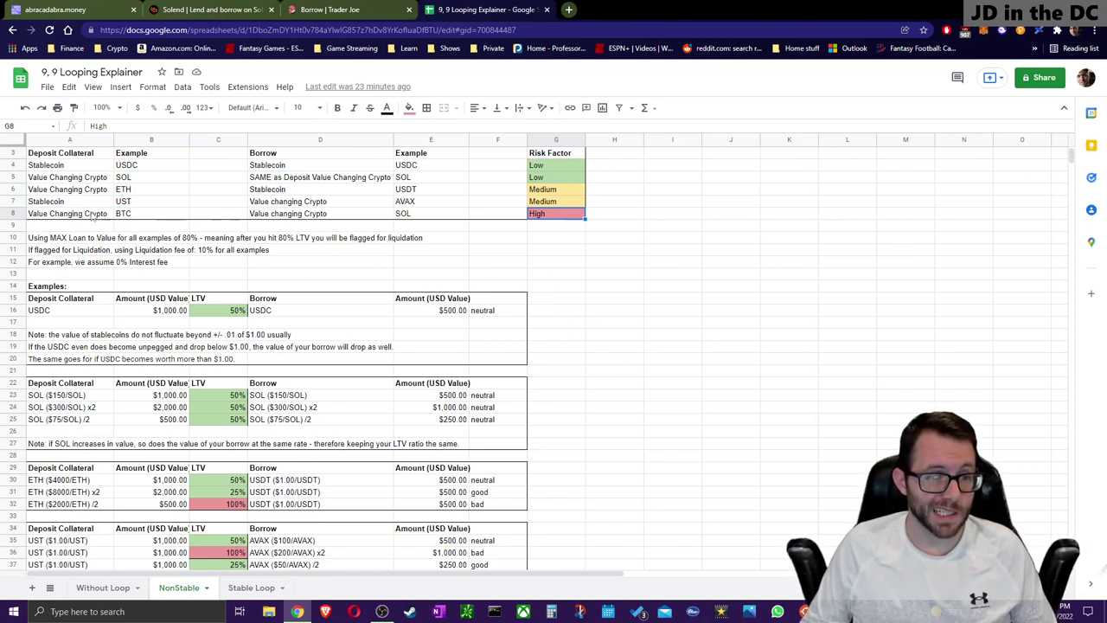
pyautogui.click(152, 215)
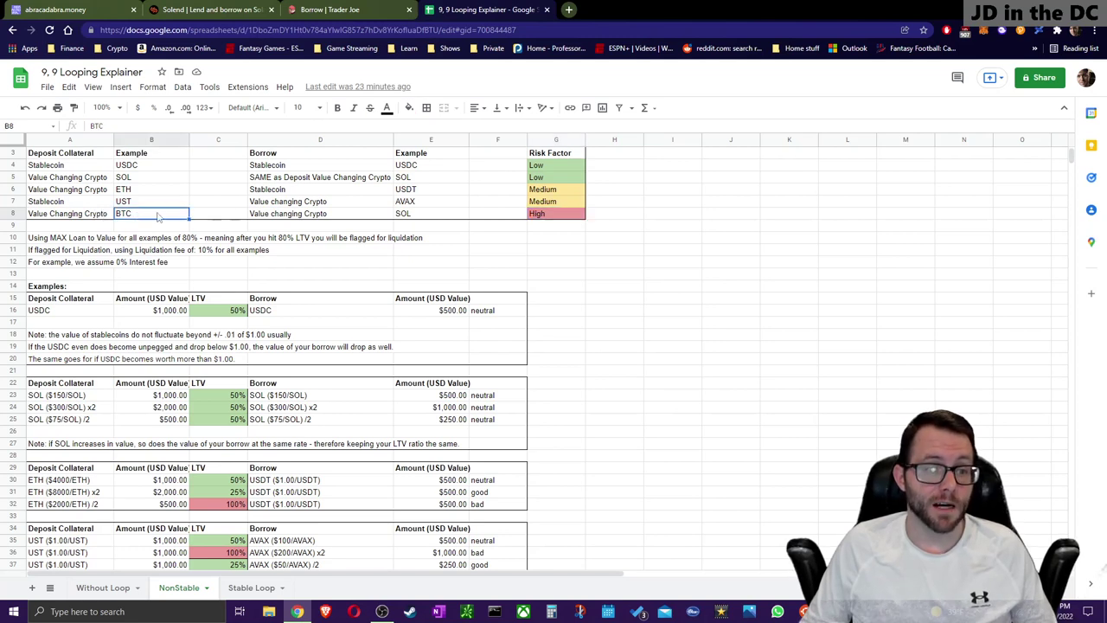
pyautogui.click(435, 216)
pyautogui.click(696, 312)
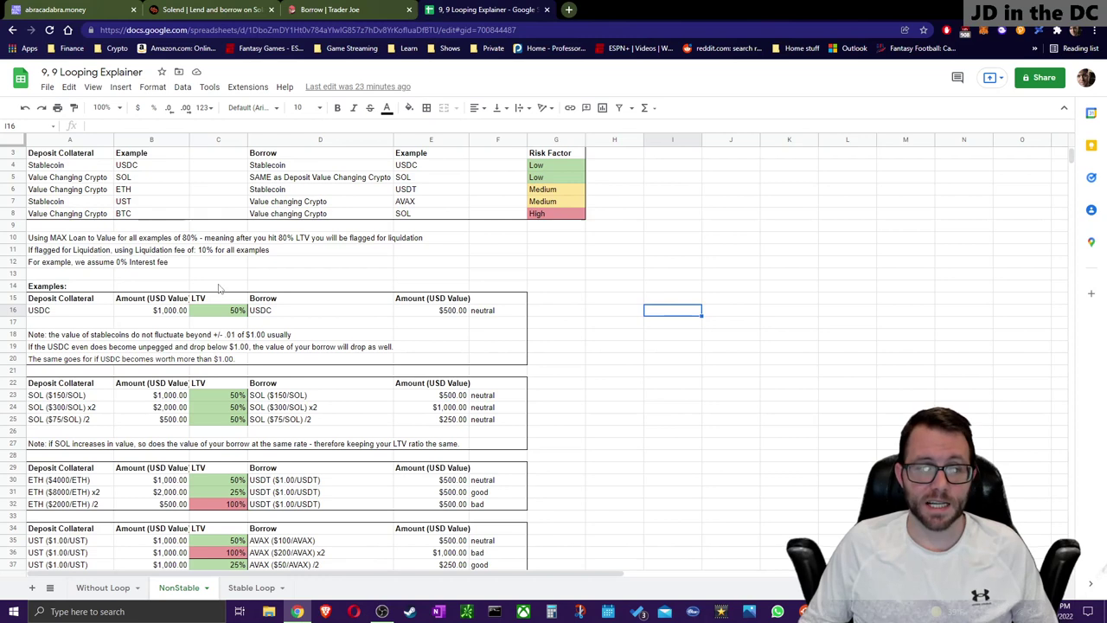
pyautogui.click(147, 215)
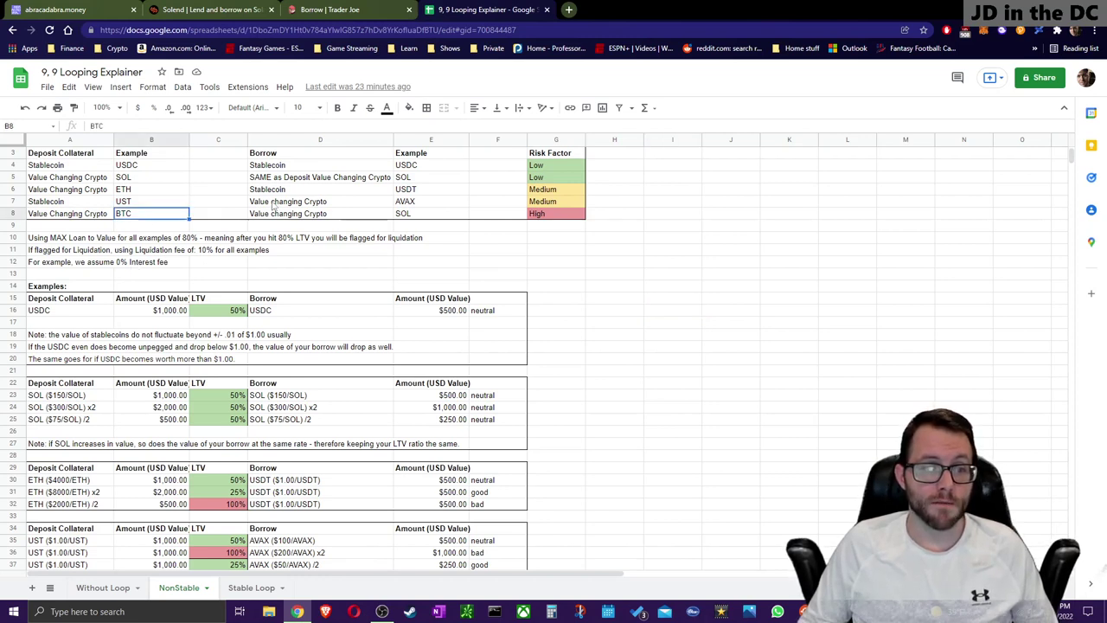
pyautogui.click(440, 216)
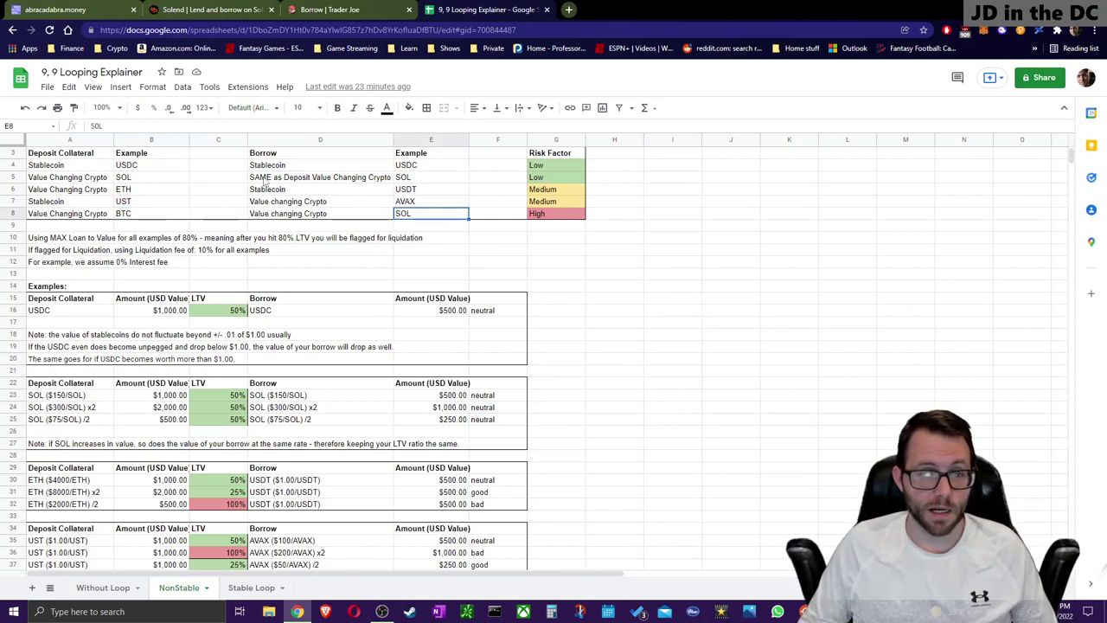
# Step: Compare the same-coin SOL pairing in row 5 with the BTC/SOL pairing in row 8
pyautogui.click(151, 178)
pyautogui.click(433, 178)
pyautogui.click(172, 178)
pyautogui.click(408, 178)
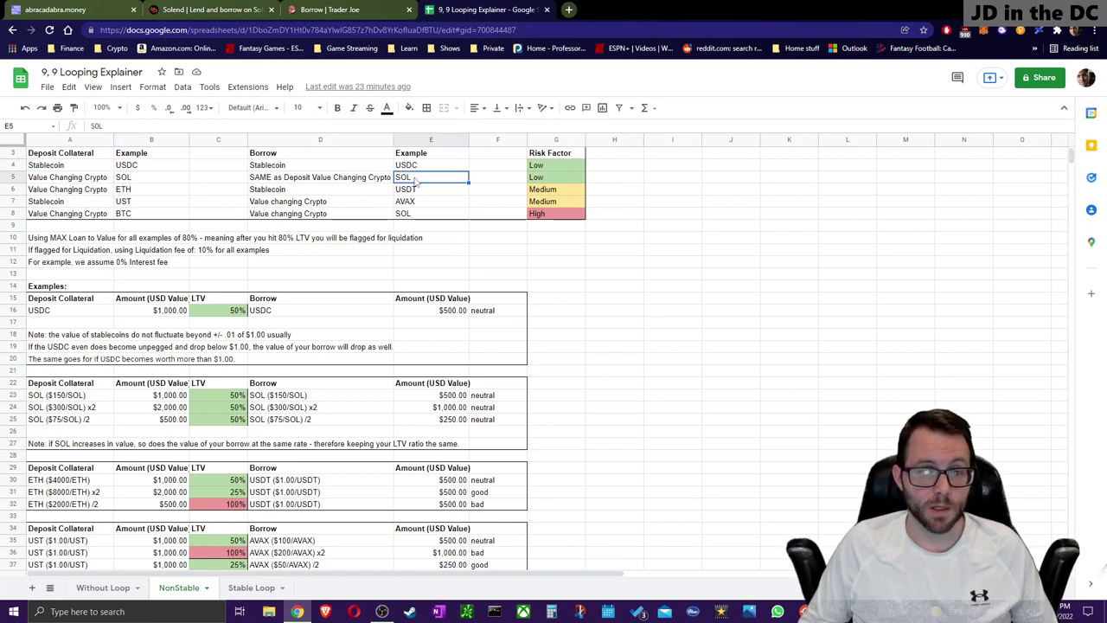
pyautogui.click(169, 215)
pyautogui.click(441, 216)
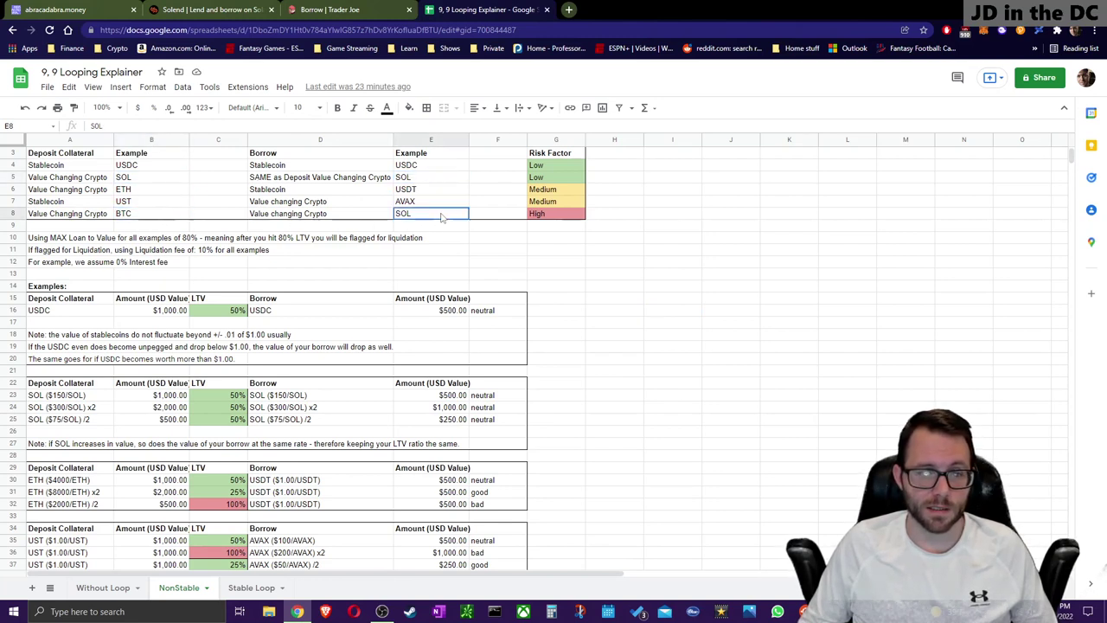
pyautogui.click(156, 216)
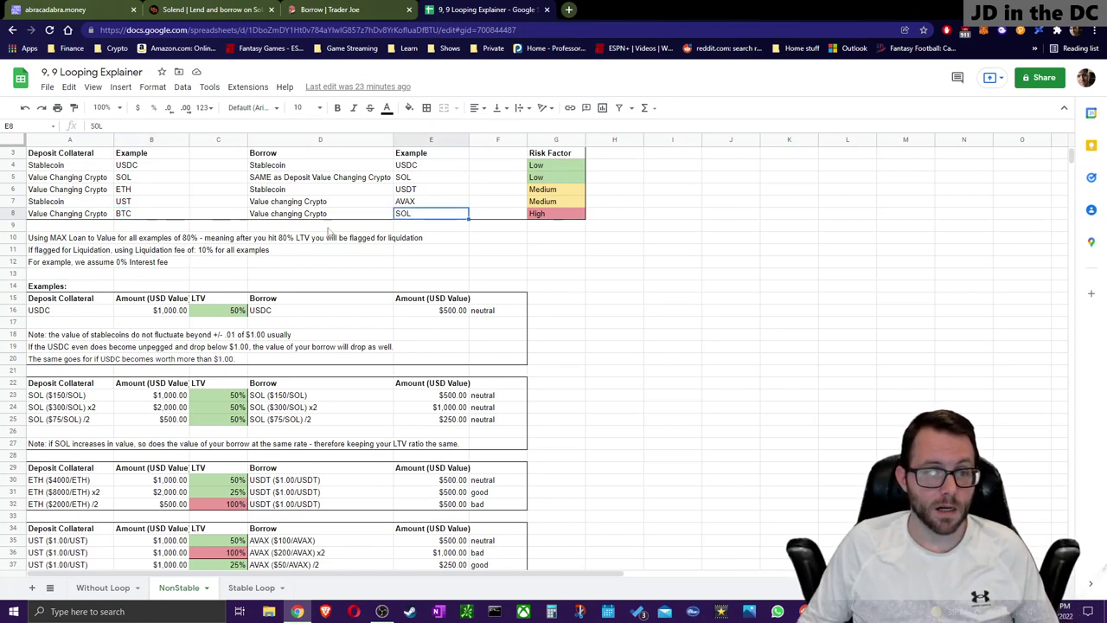
# Step: Highlight the three unchanged-price BTC deposits in A40:A42 and check their deposit amounts in column B
pyautogui.scroll(-5, 346, 251)
pyautogui.scroll(-1, 362, 273)
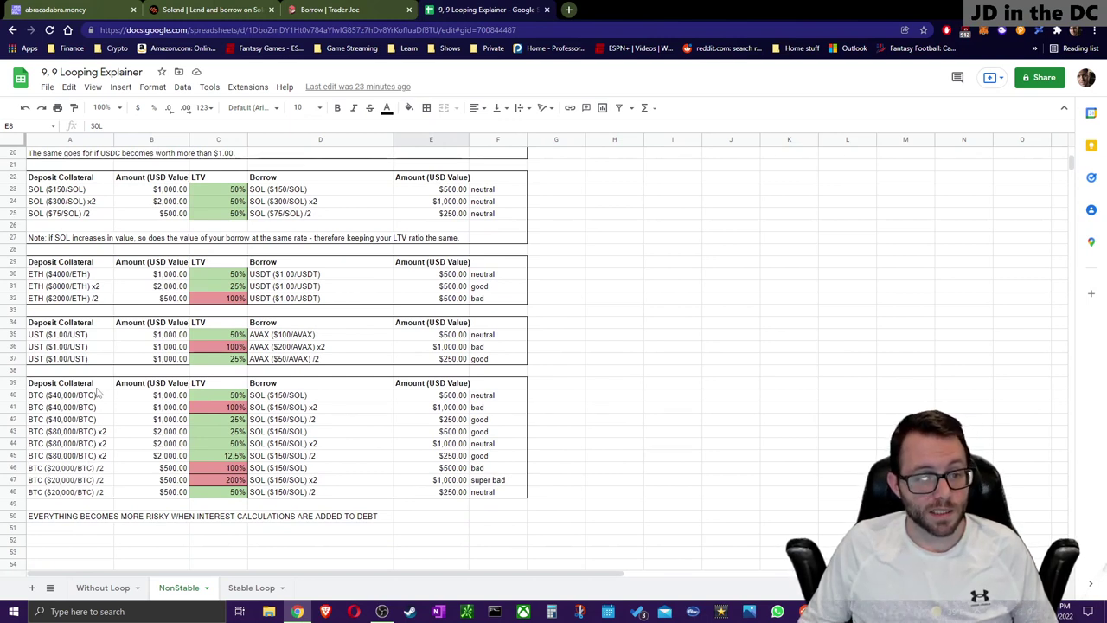
pyautogui.moveTo(85, 395); pyautogui.dragTo(90, 422)
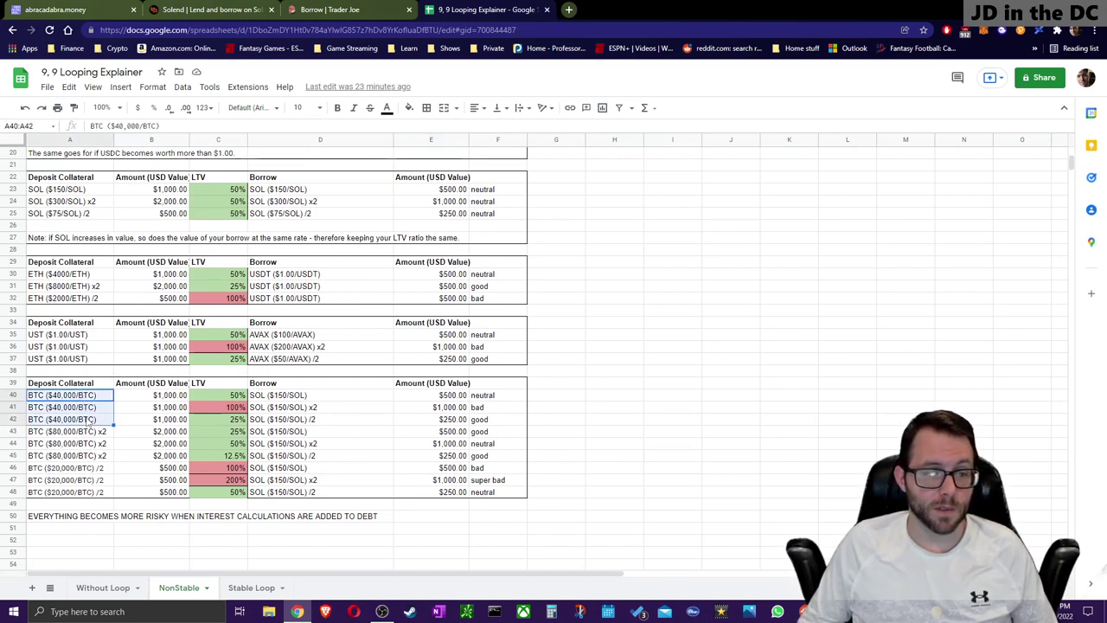
pyautogui.click(171, 397)
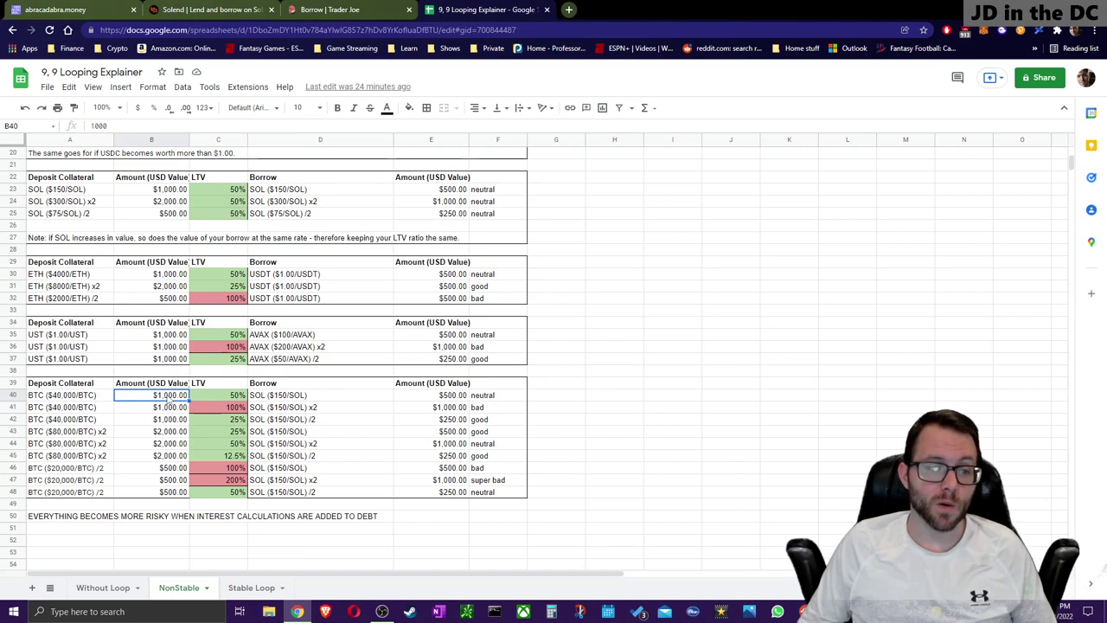
pyautogui.click(162, 421)
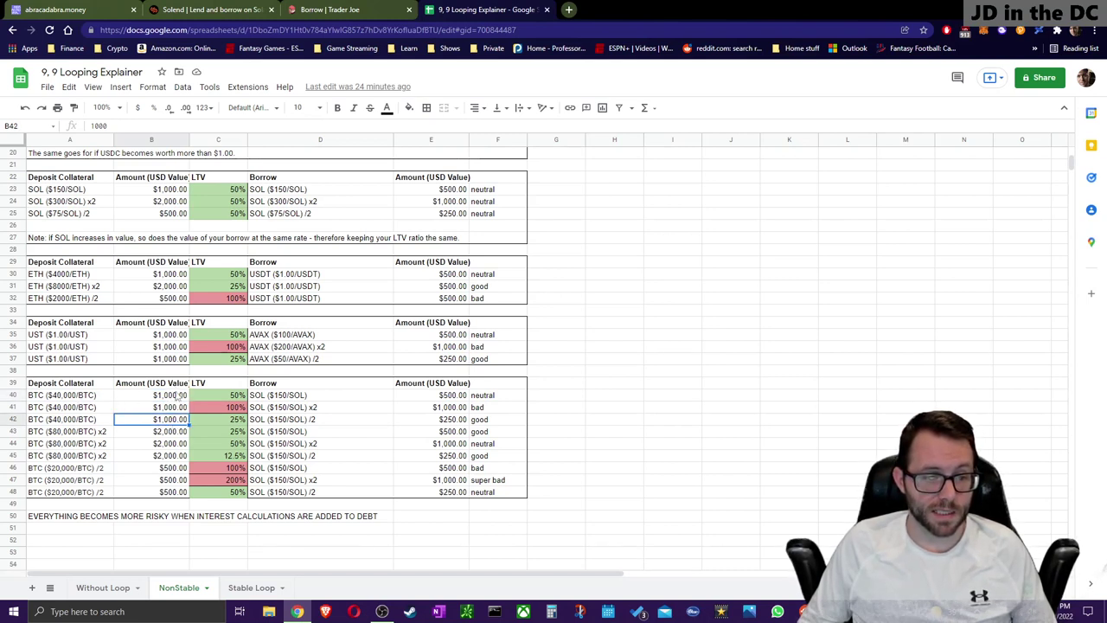
# Step: Examine the baseline BTC/SOL example in row 40, checking its deposit amount, borrow amount, rating and LTV
pyautogui.click(158, 398)
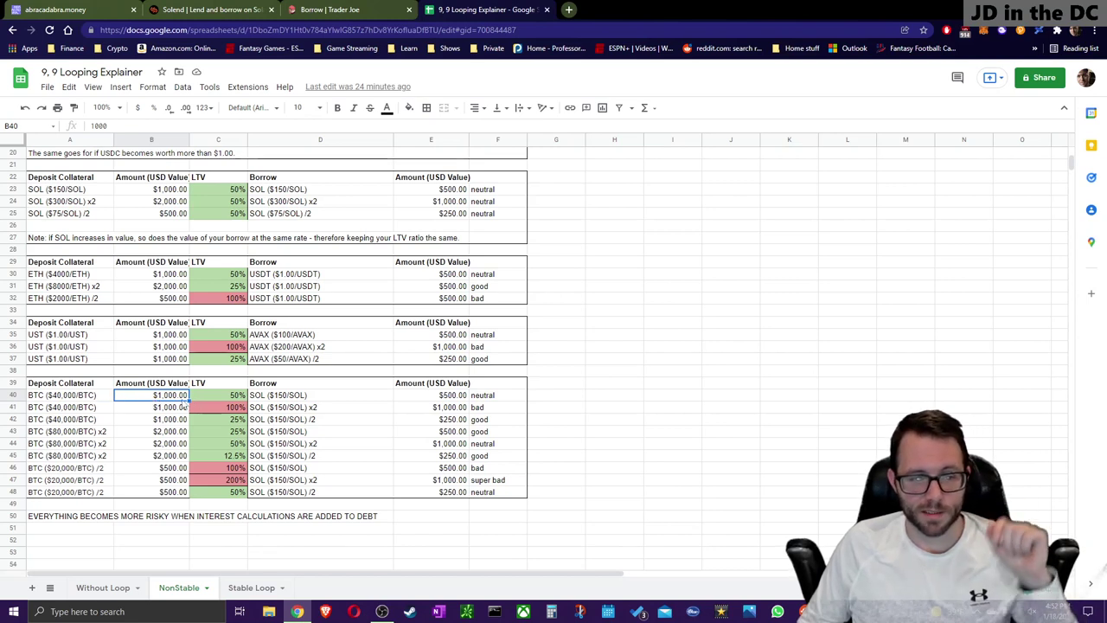
pyautogui.click(298, 397)
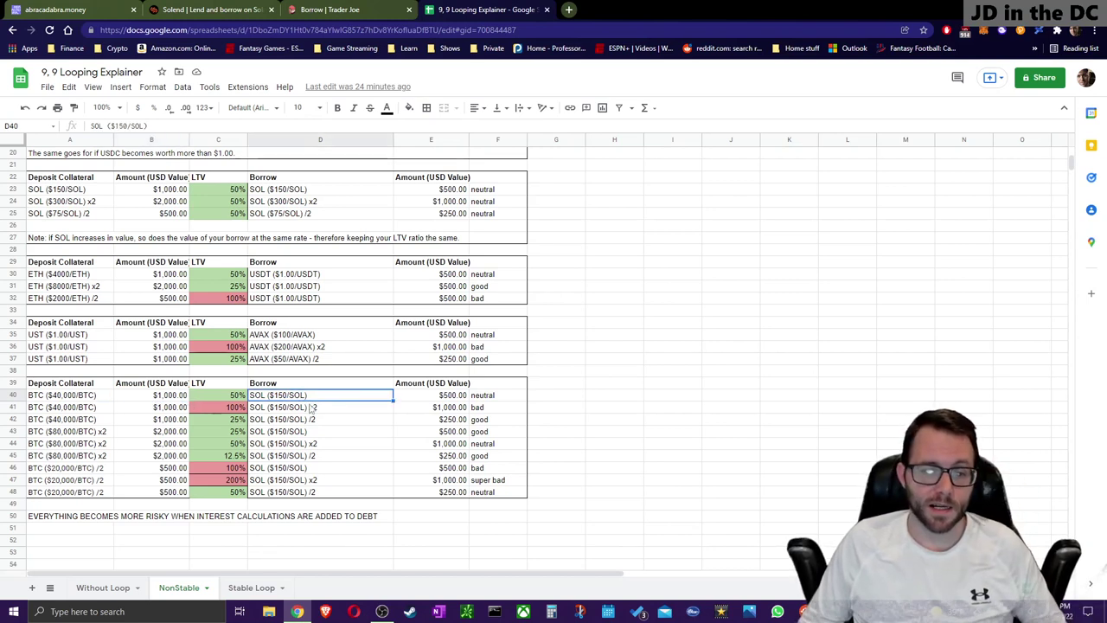
pyautogui.click(444, 397)
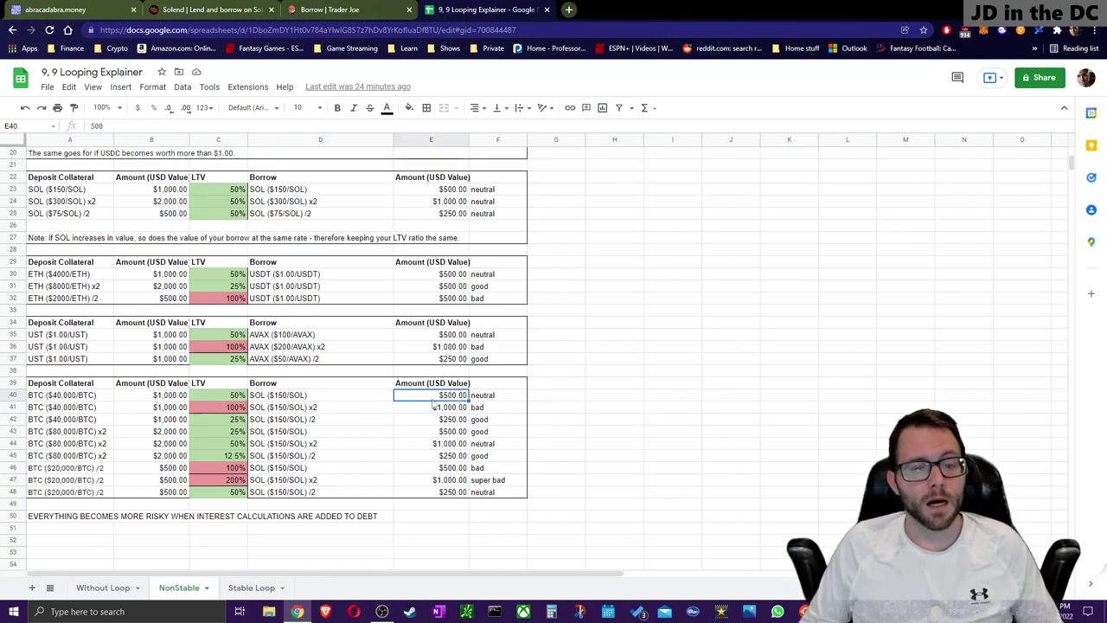
pyautogui.click(493, 398)
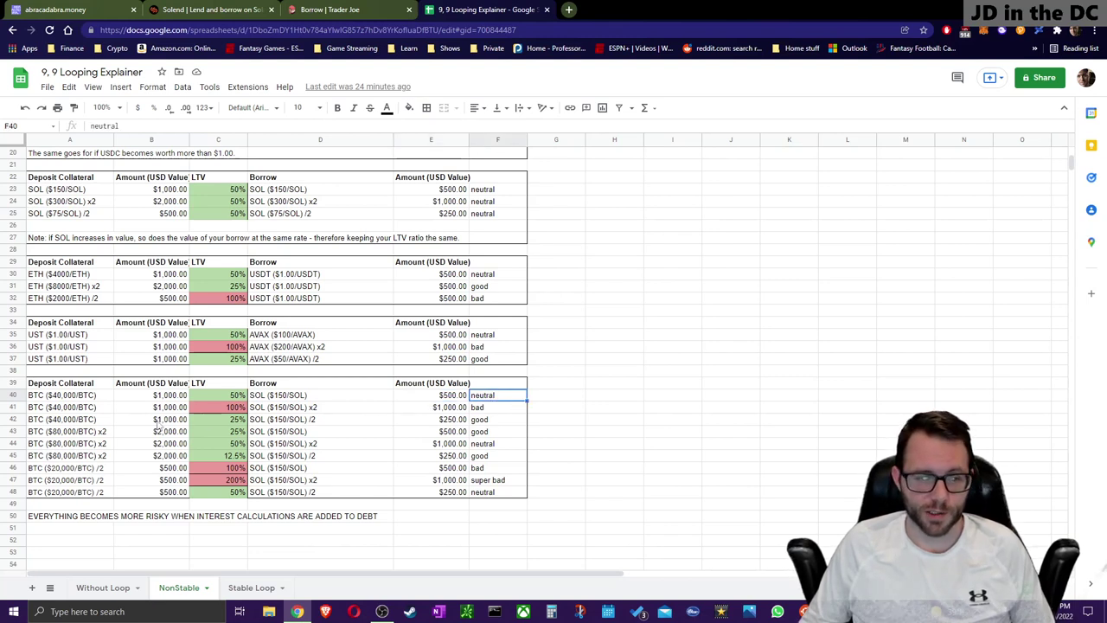
pyautogui.click(223, 396)
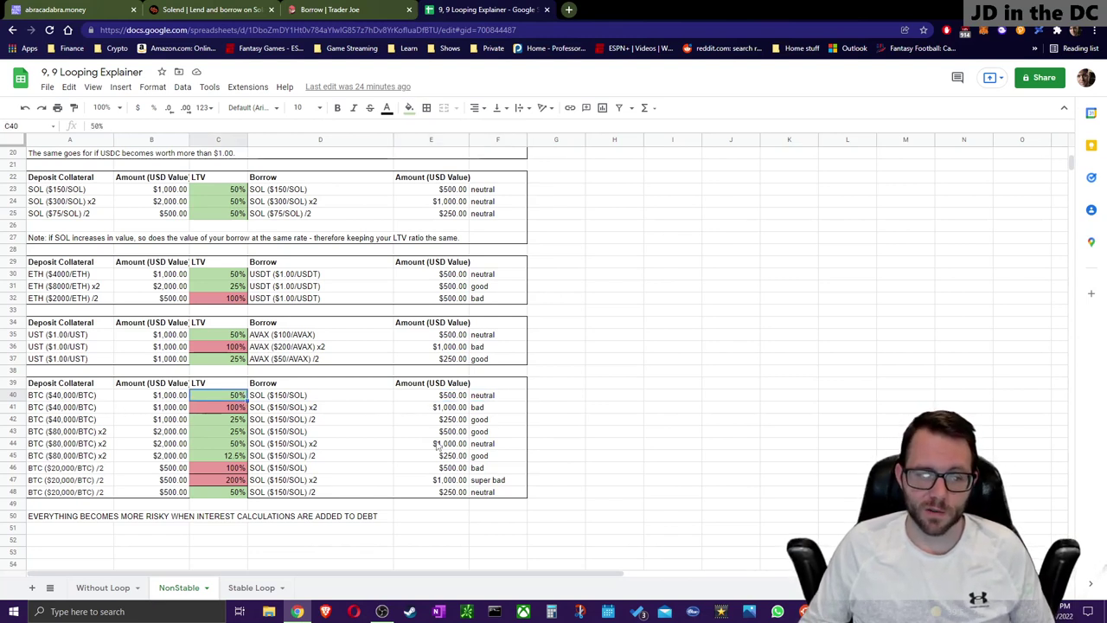
# Step: Examine row 41, where BTC holds its price and SOL doubles, checking the deposit, borrow amount, LTV and rating
pyautogui.click(175, 407)
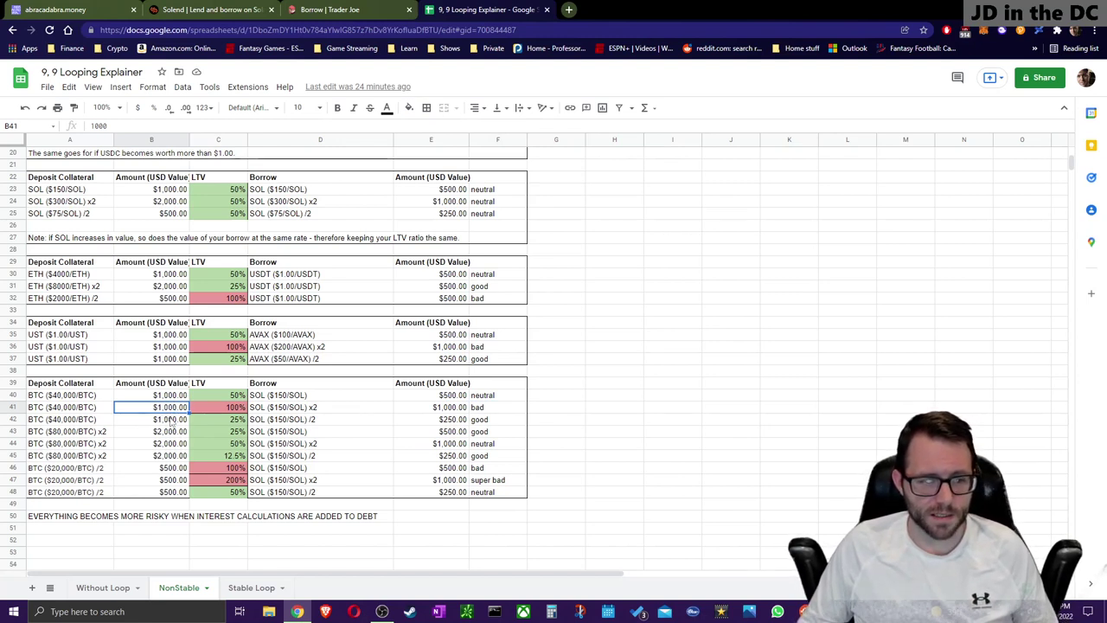
pyautogui.click(299, 410)
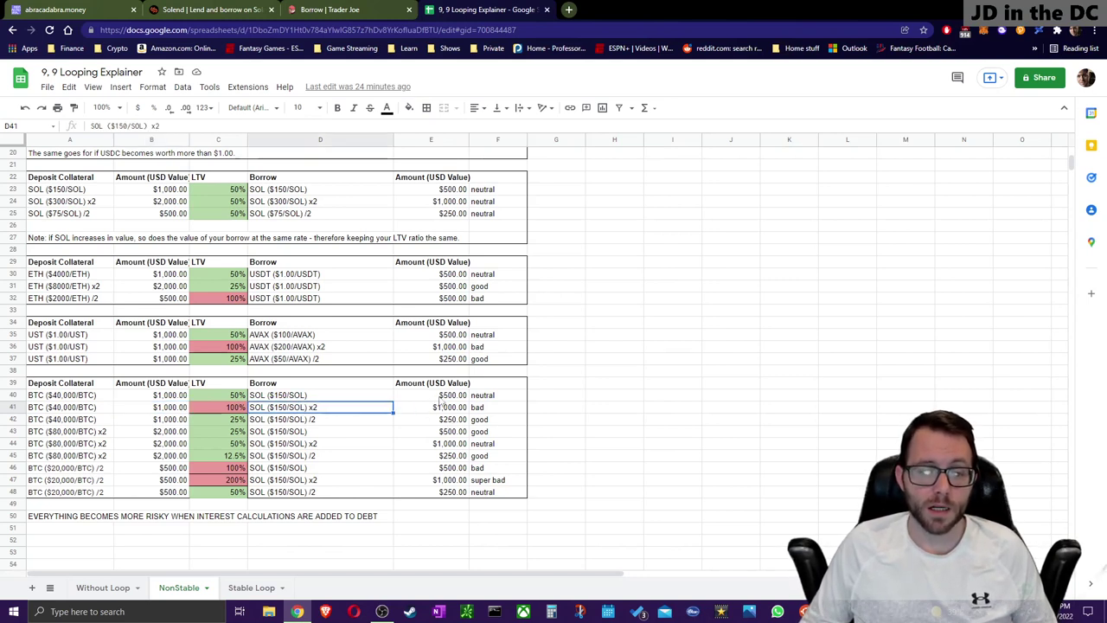
pyautogui.click(235, 412)
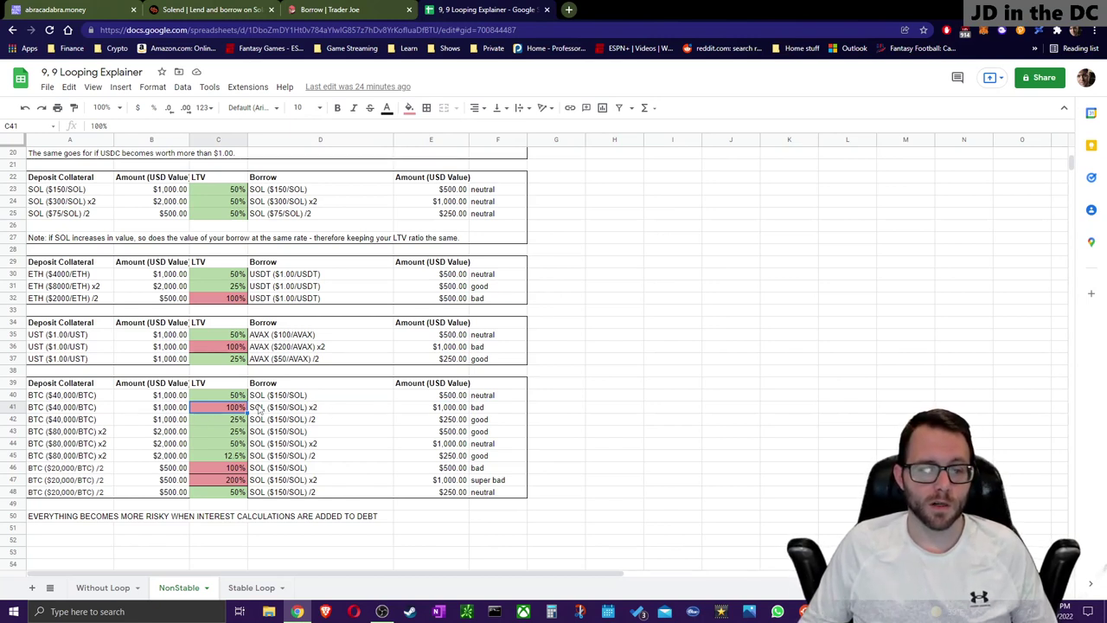
pyautogui.click(385, 412)
pyautogui.click(242, 408)
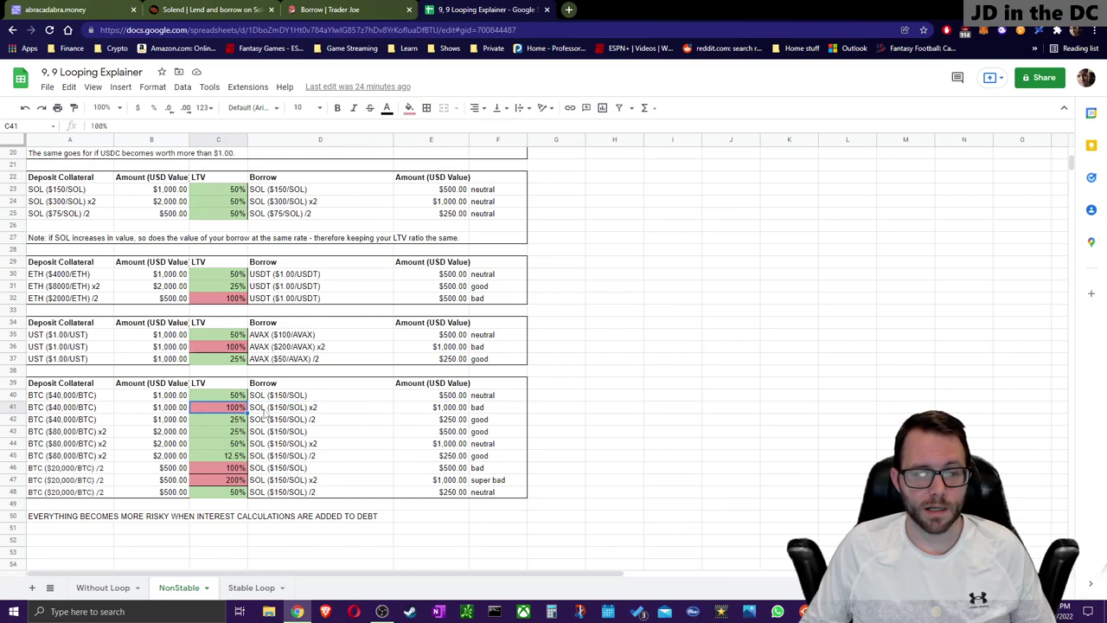
pyautogui.click(449, 408)
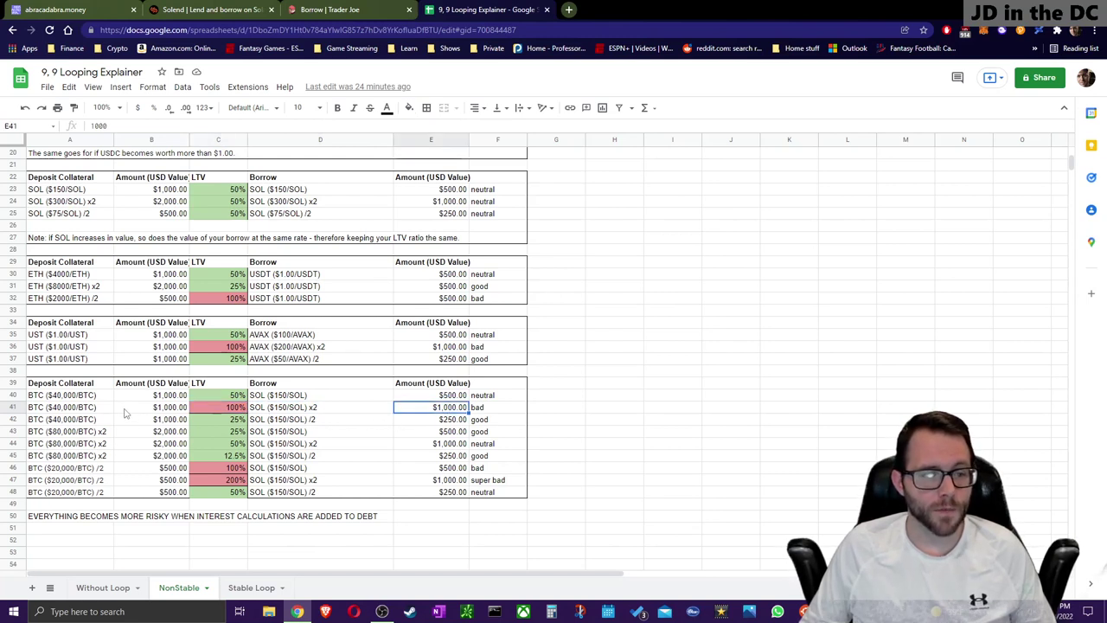
pyautogui.click(500, 409)
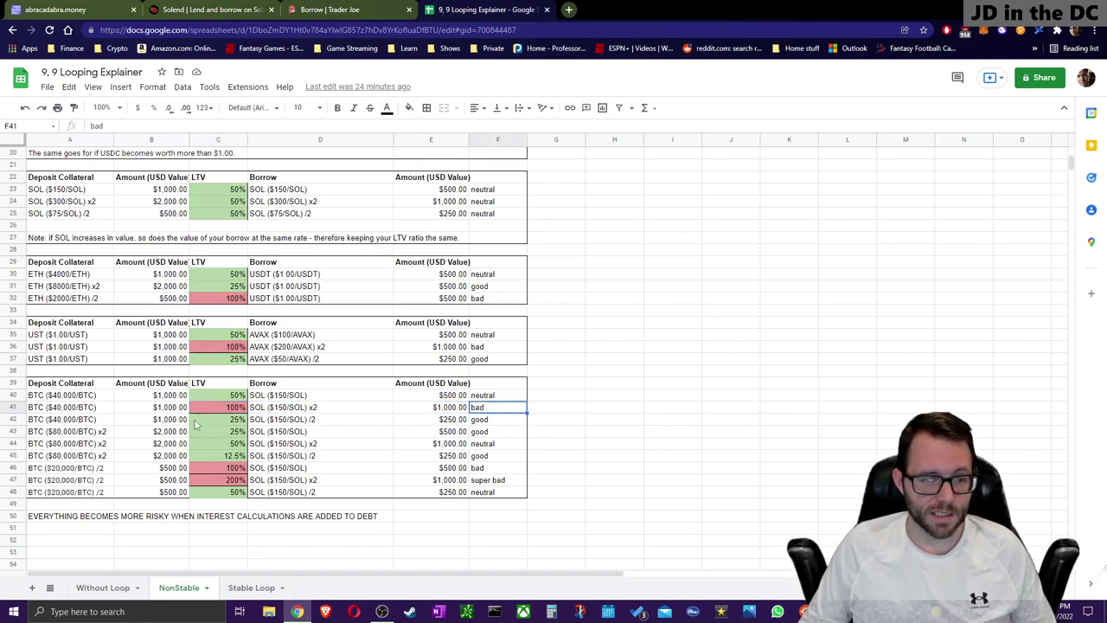
# Step: Examine row 42, where BTC holds its price and SOL halves, checking the deposit, borrow amount, LTV and rating
pyautogui.click(171, 410)
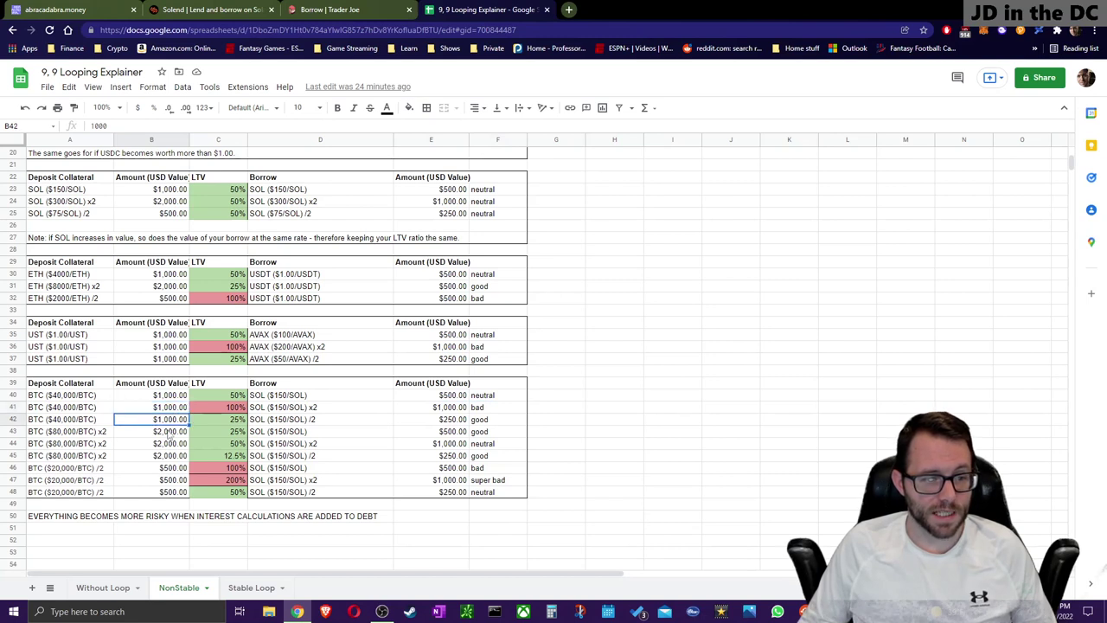
pyautogui.click(154, 419)
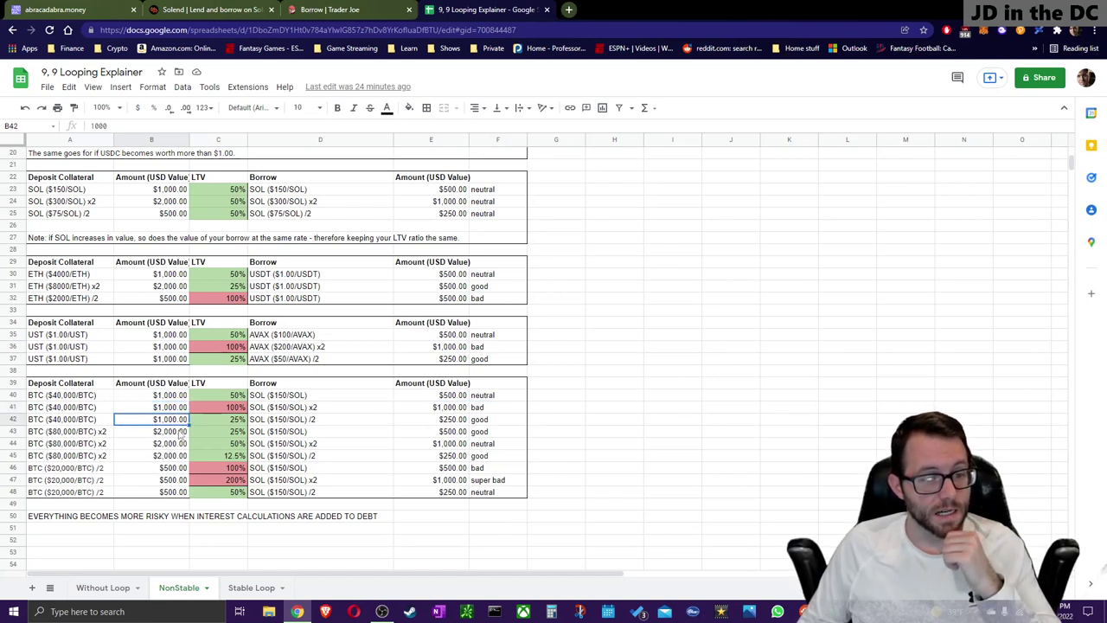
pyautogui.click(272, 422)
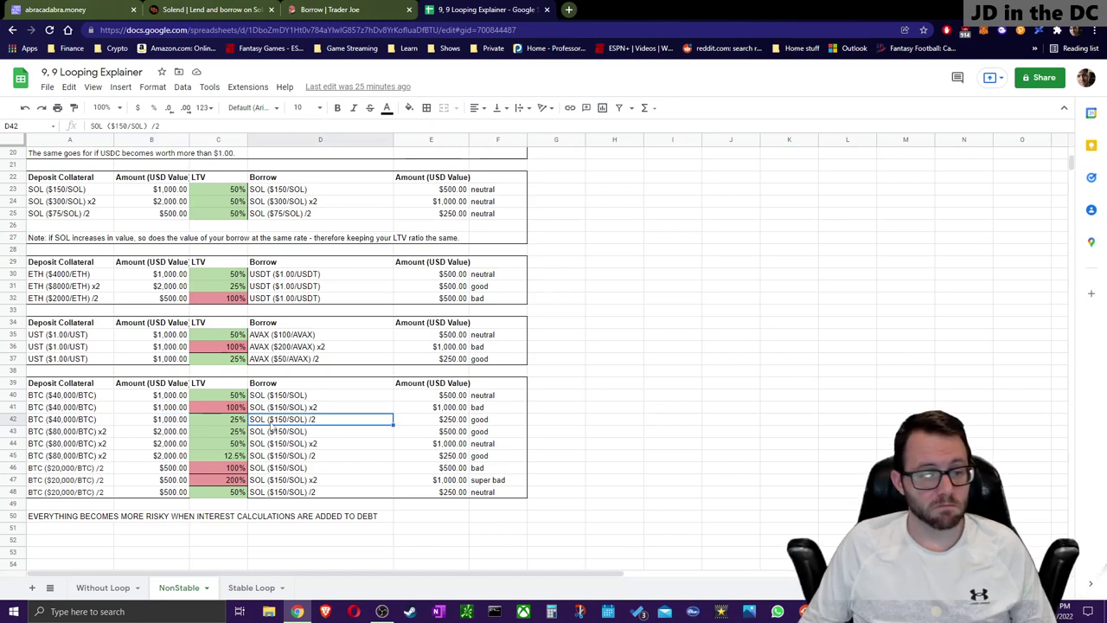
pyautogui.click(448, 422)
pyautogui.click(237, 421)
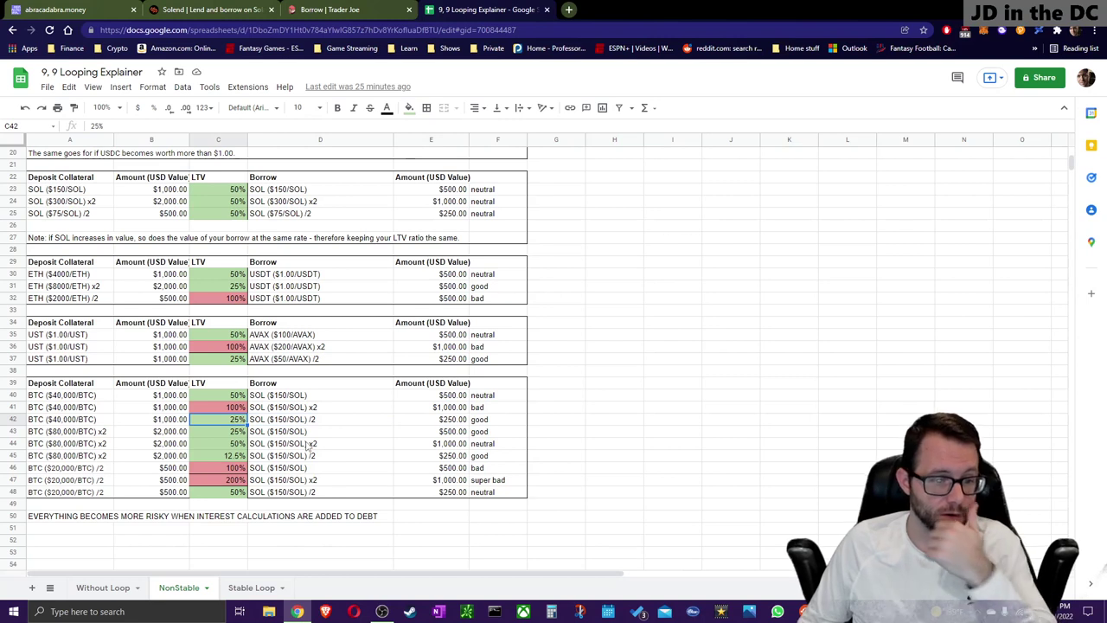
pyautogui.click(447, 423)
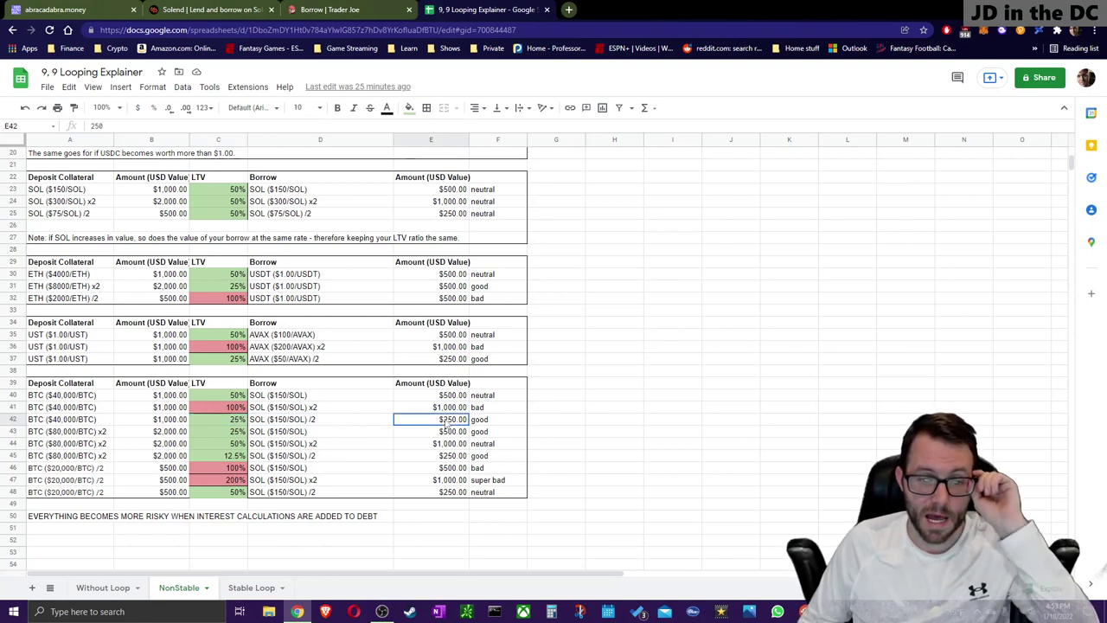
pyautogui.click(499, 423)
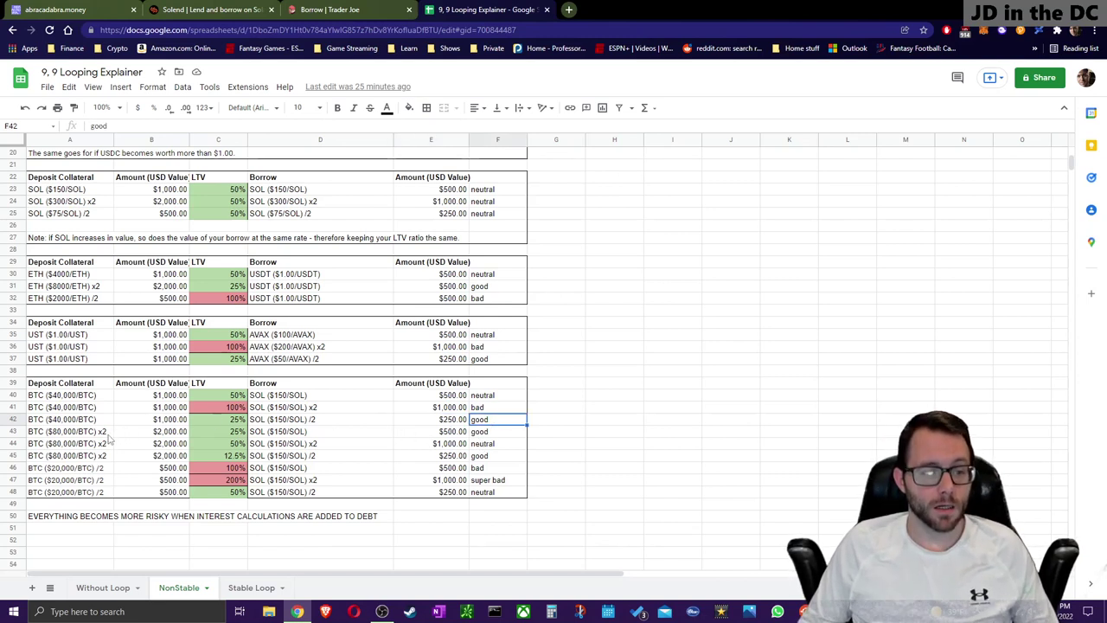
# Step: Examine row 43, where BTC doubles and SOL holds its price, comparing its LTV with row 42 and checking both amounts
pyautogui.click(174, 434)
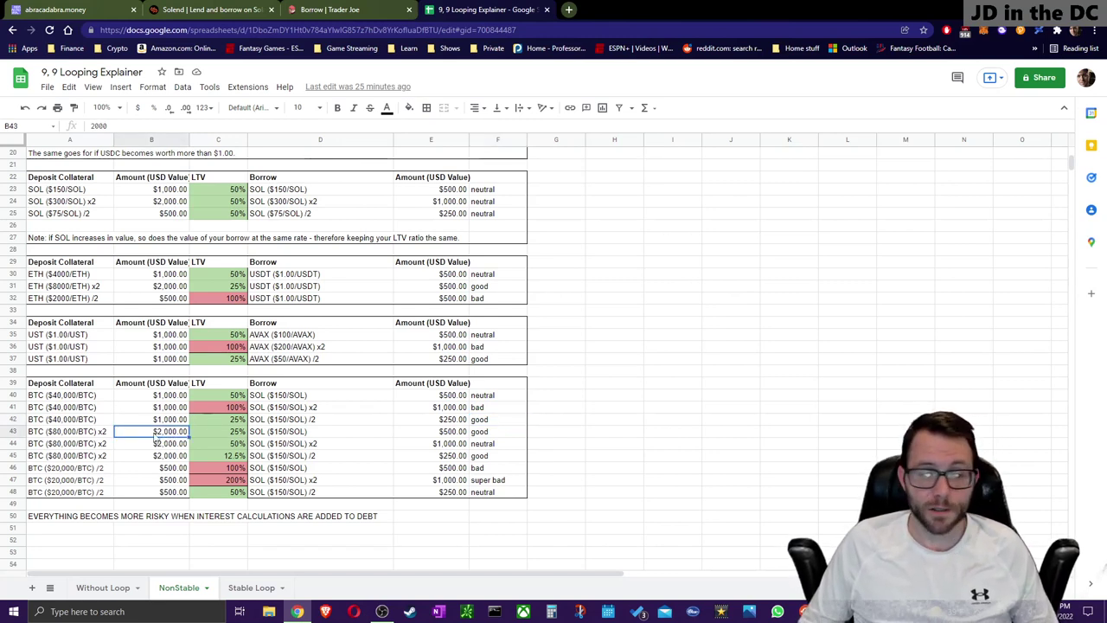
pyautogui.click(299, 434)
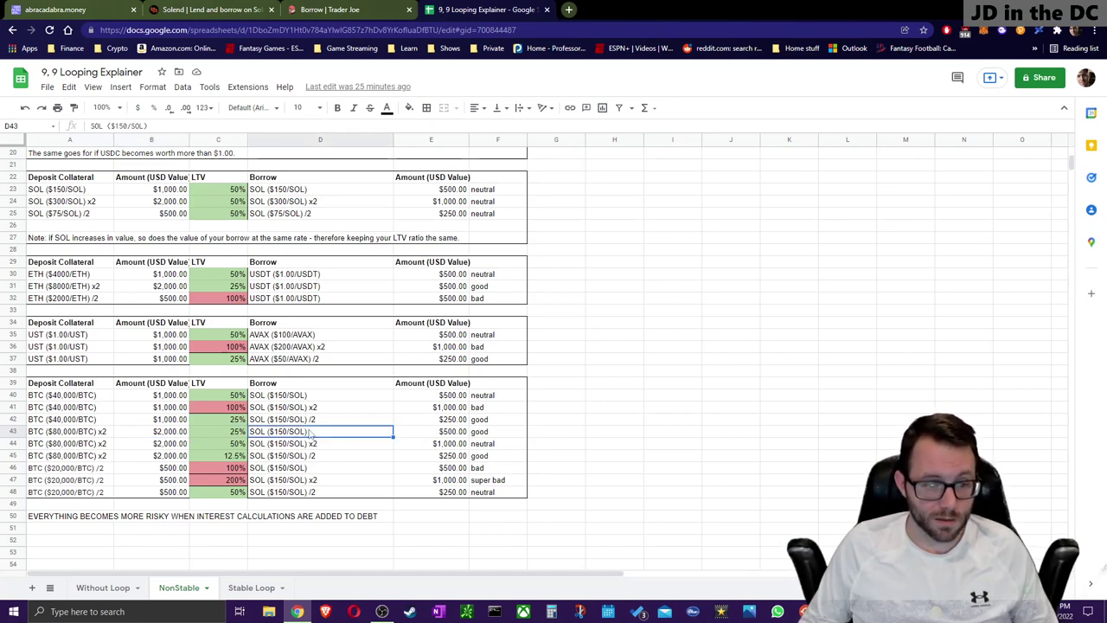
pyautogui.click(228, 419)
pyautogui.click(222, 435)
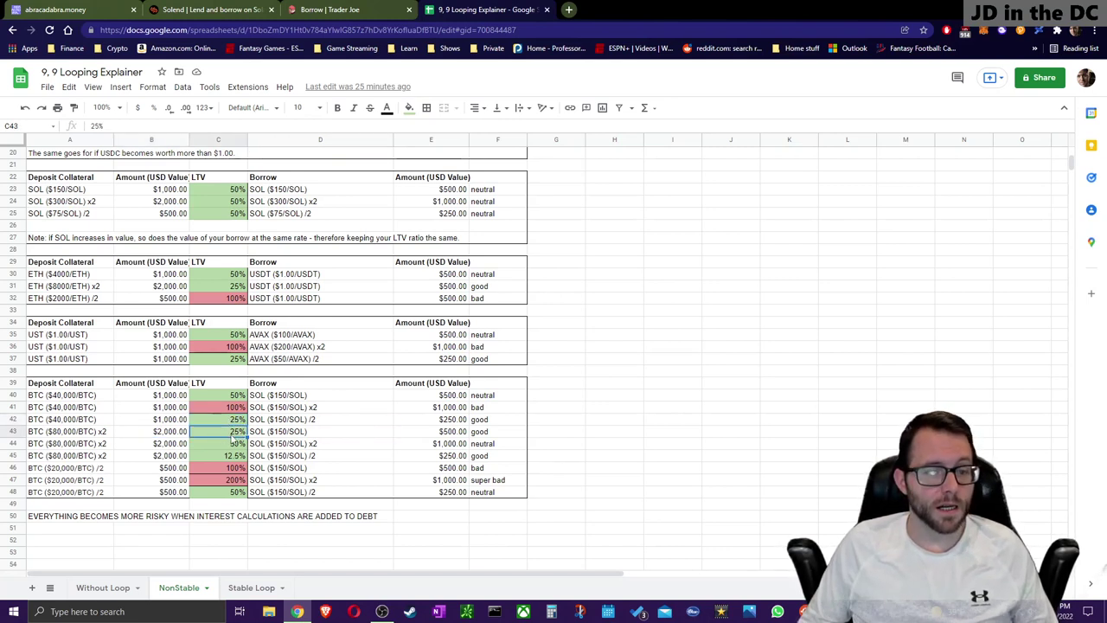
pyautogui.click(449, 435)
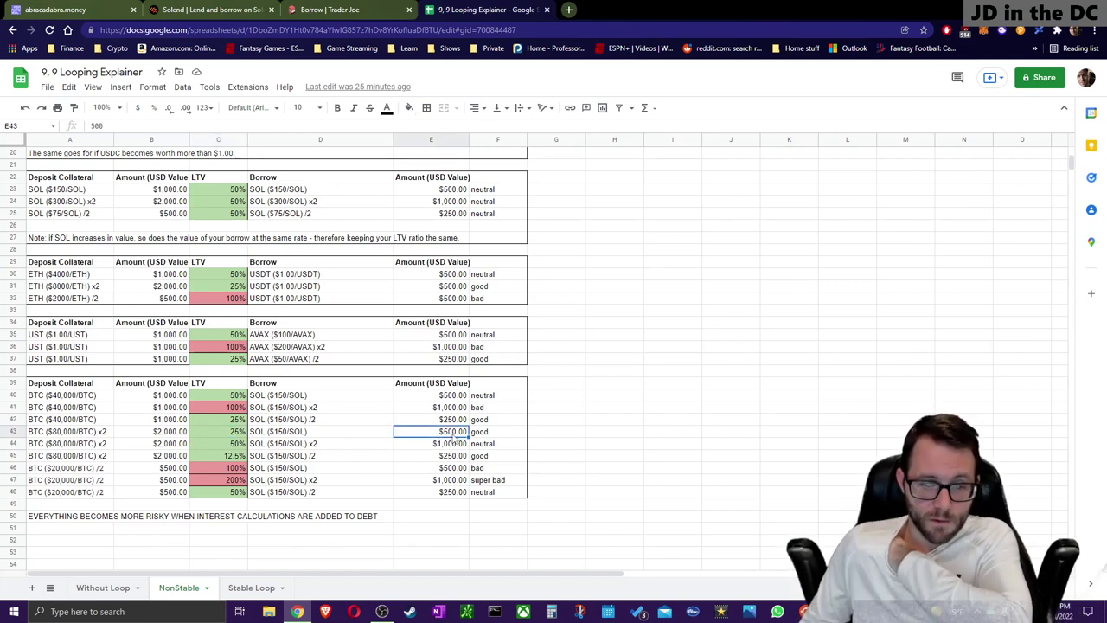
pyautogui.click(173, 434)
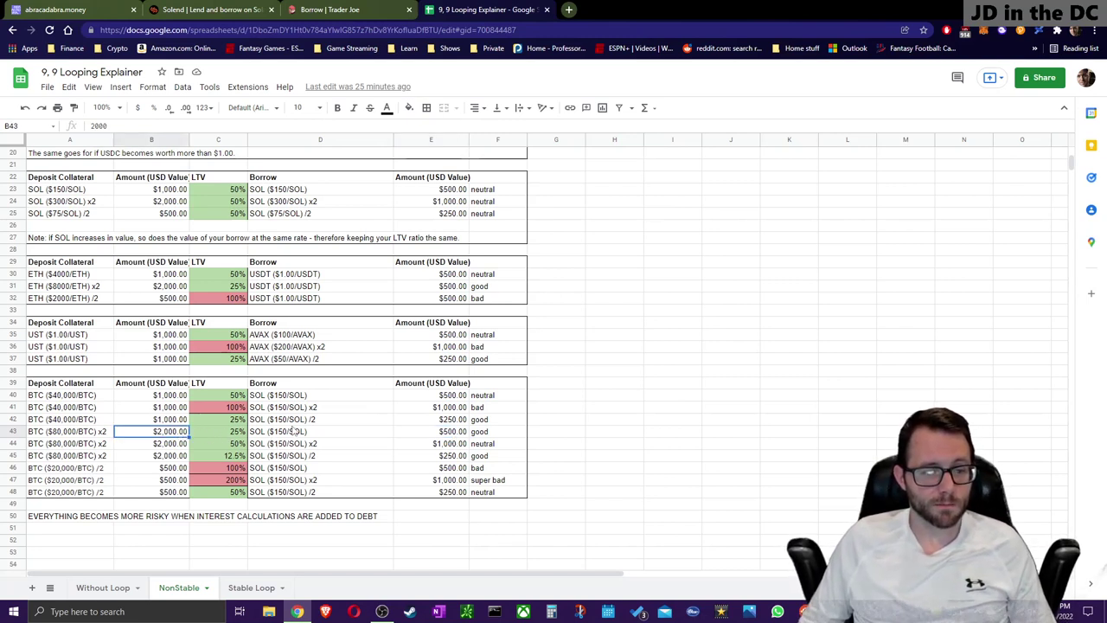
pyautogui.click(227, 431)
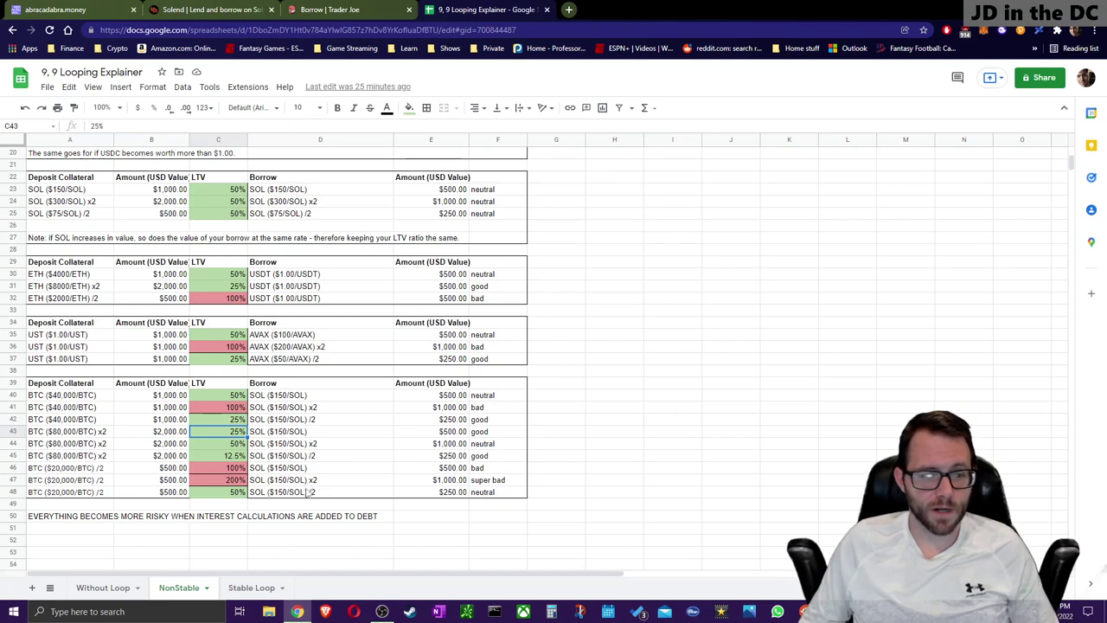
pyautogui.click(274, 434)
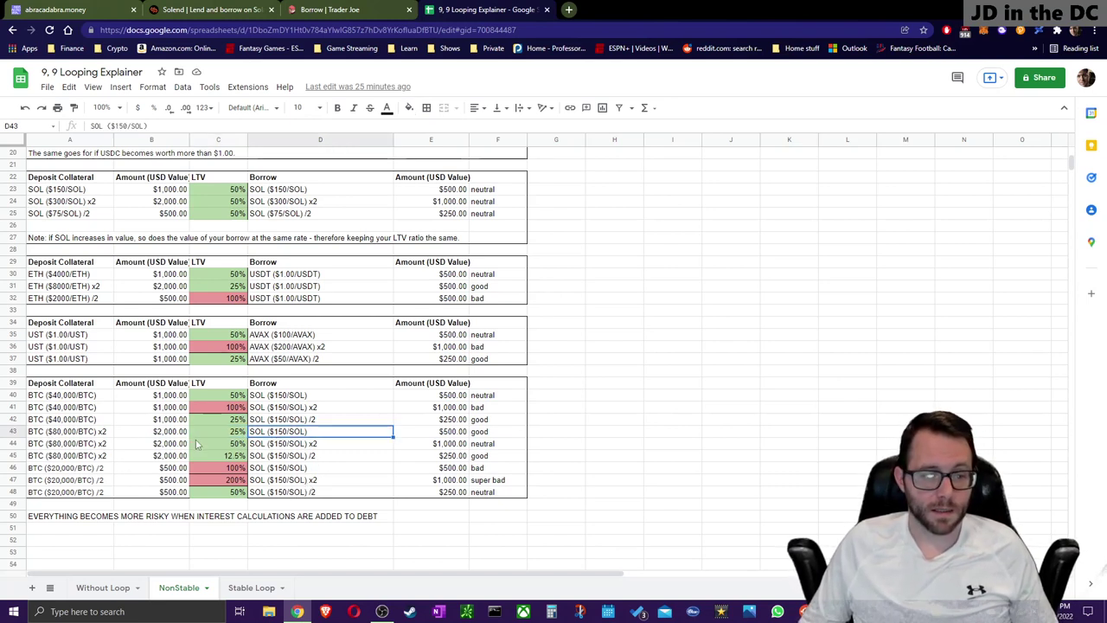
# Step: Examine row 44, where both BTC and SOL double, checking the deposit amount, borrow amount, LTV and rating
pyautogui.click(154, 448)
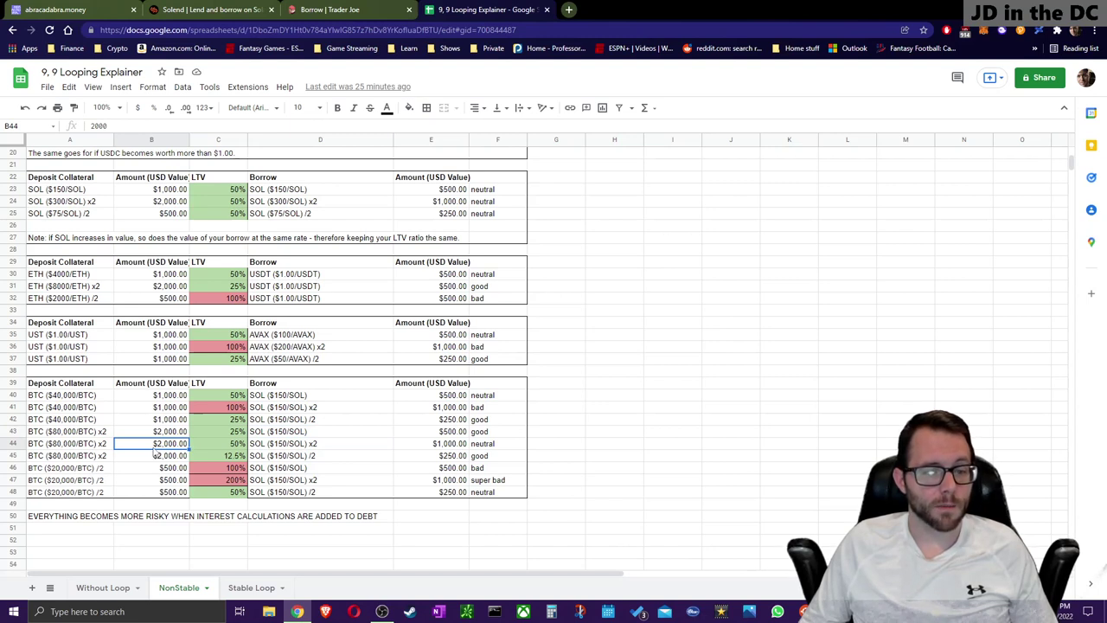
pyautogui.click(92, 449)
pyautogui.click(172, 450)
pyautogui.click(309, 444)
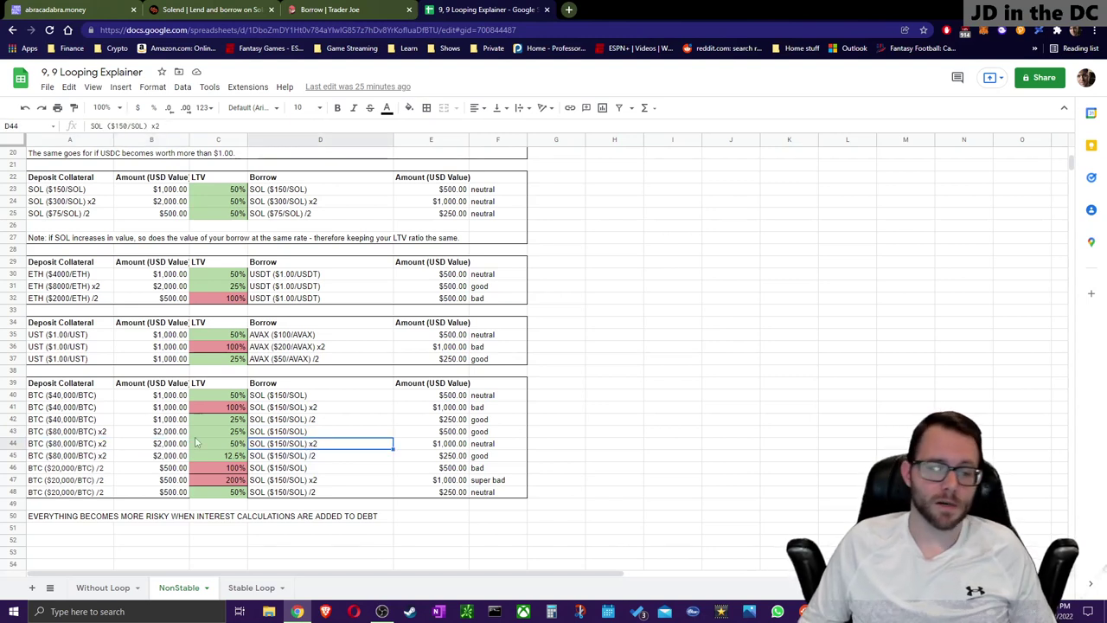
pyautogui.click(156, 449)
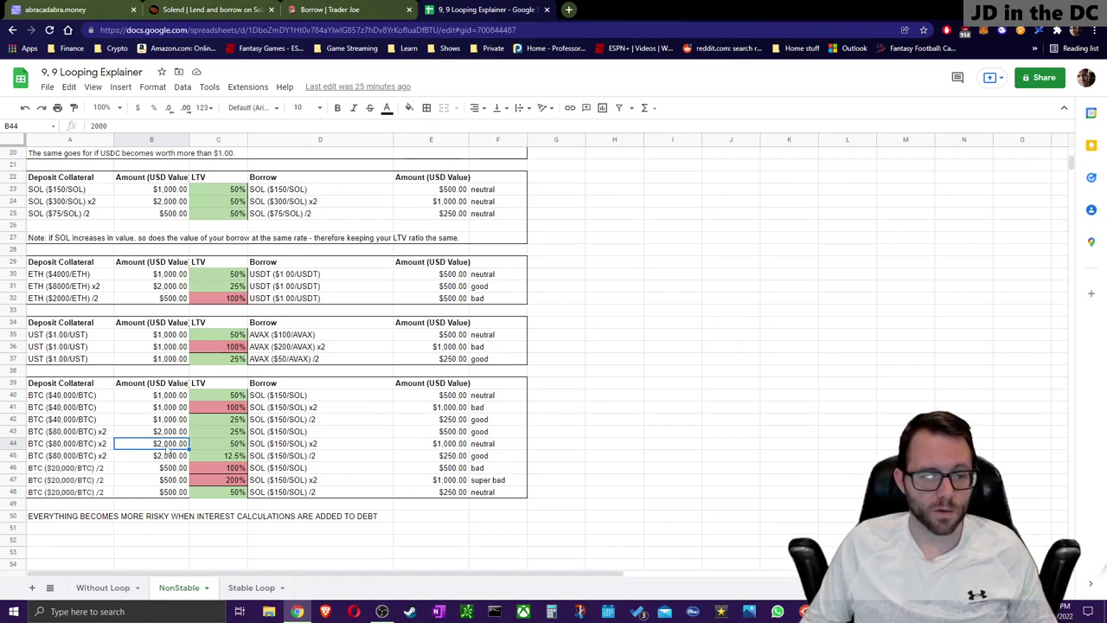
pyautogui.click(446, 446)
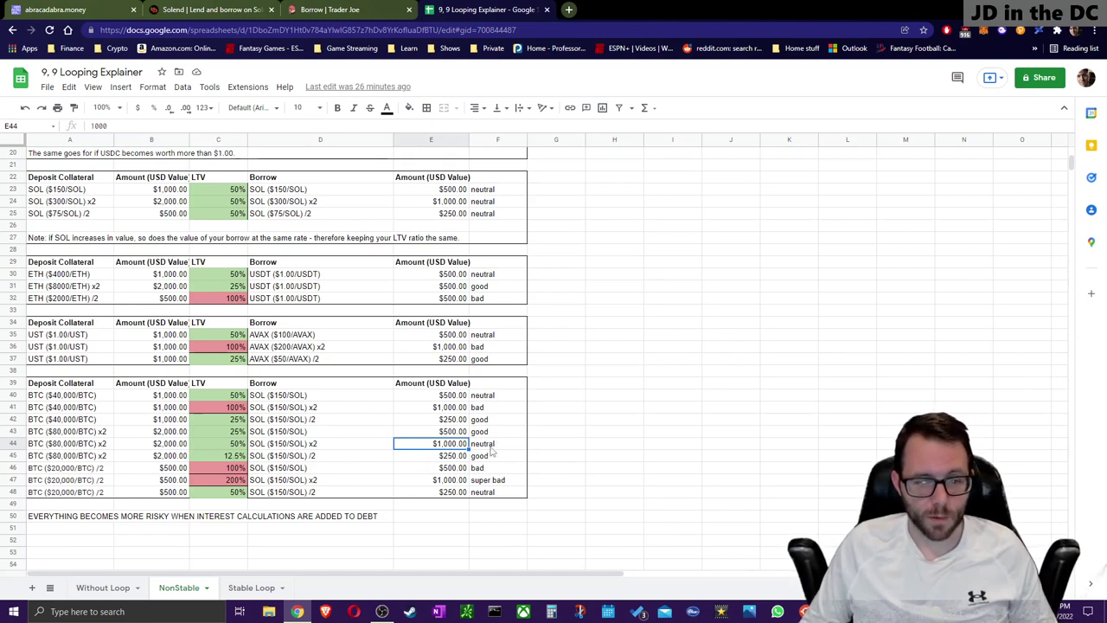
pyautogui.click(241, 444)
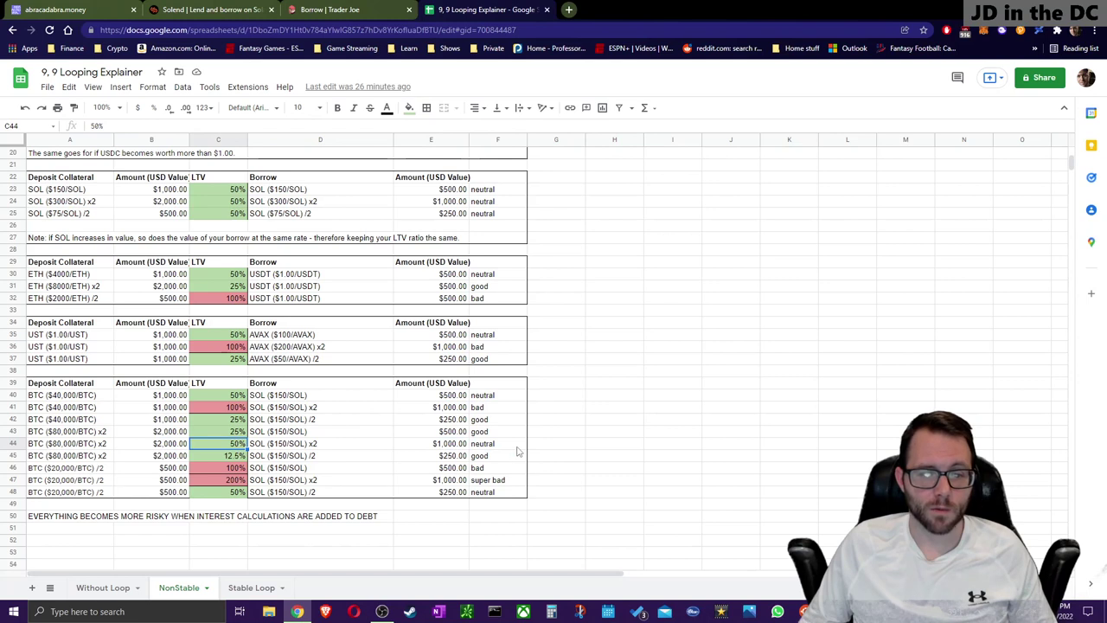
pyautogui.click(510, 443)
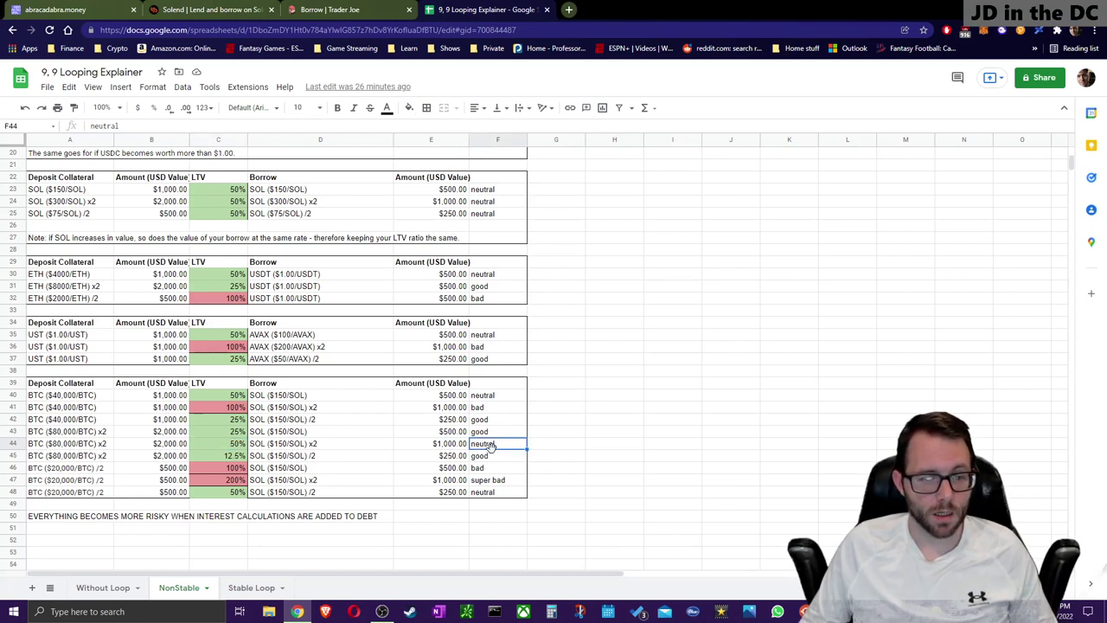
# Step: Examine row 45, where BTC doubles and SOL halves, checking the deposit amount, borrowed asset, borrow amount and LTV
pyautogui.click(184, 456)
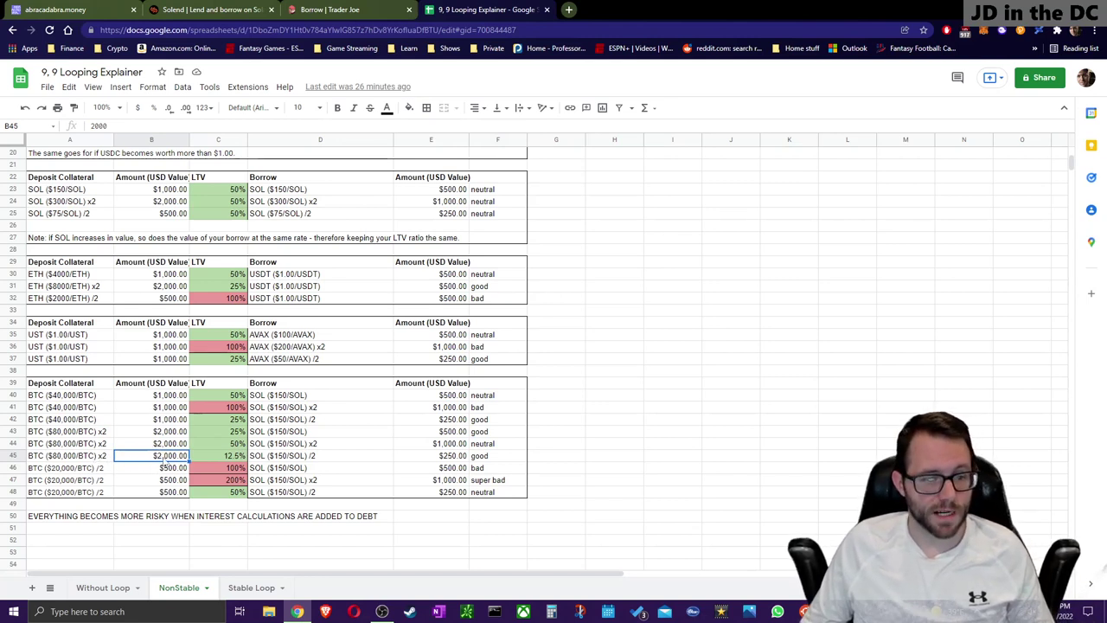
pyautogui.click(300, 458)
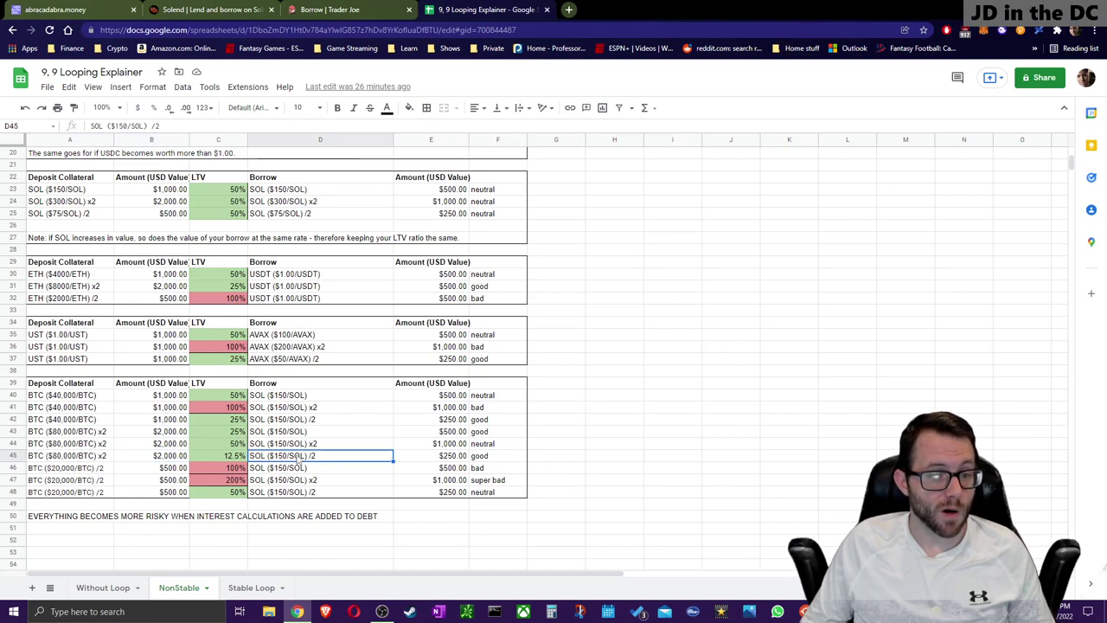
pyautogui.click(454, 459)
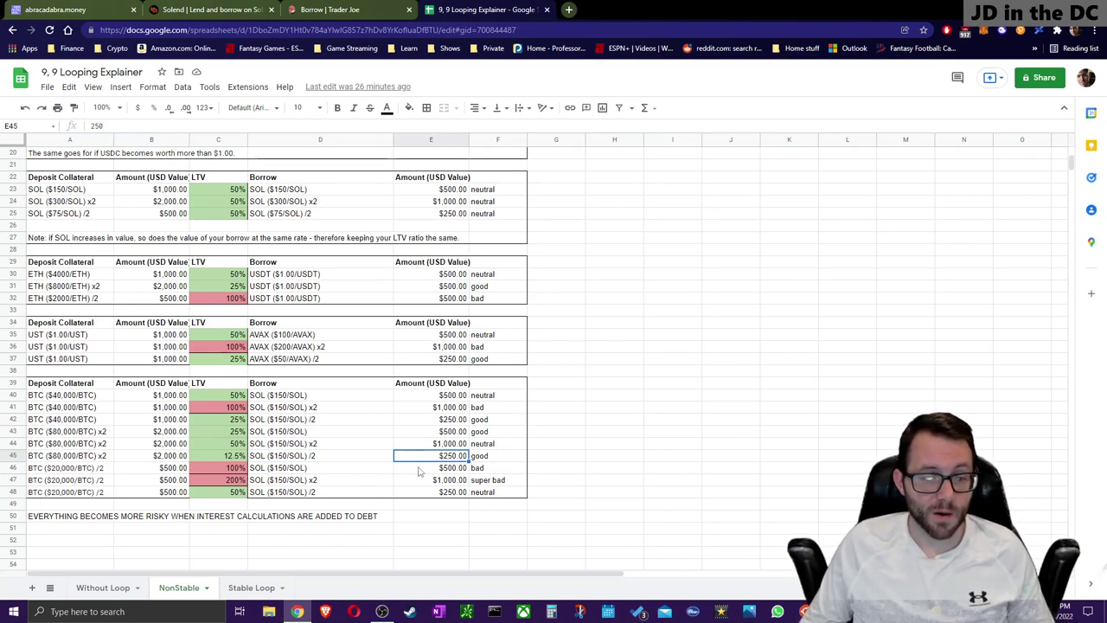
pyautogui.click(239, 458)
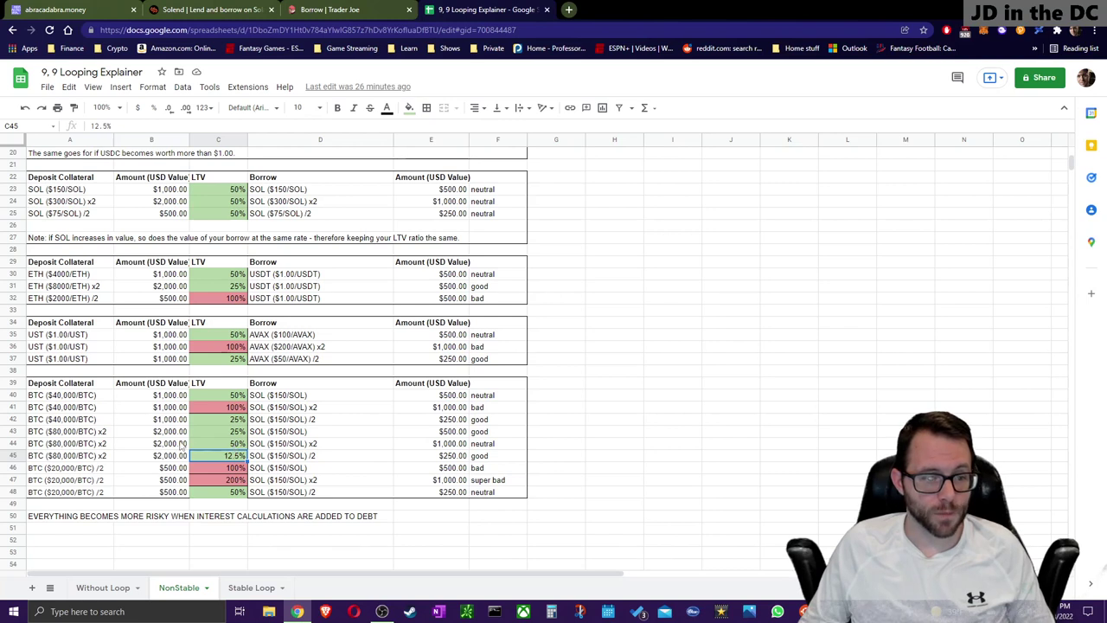
# Step: Examine row 46, where BTC halves and SOL holds its price, checking the collateral, deposit amount, rating and LTV
pyautogui.click(66, 469)
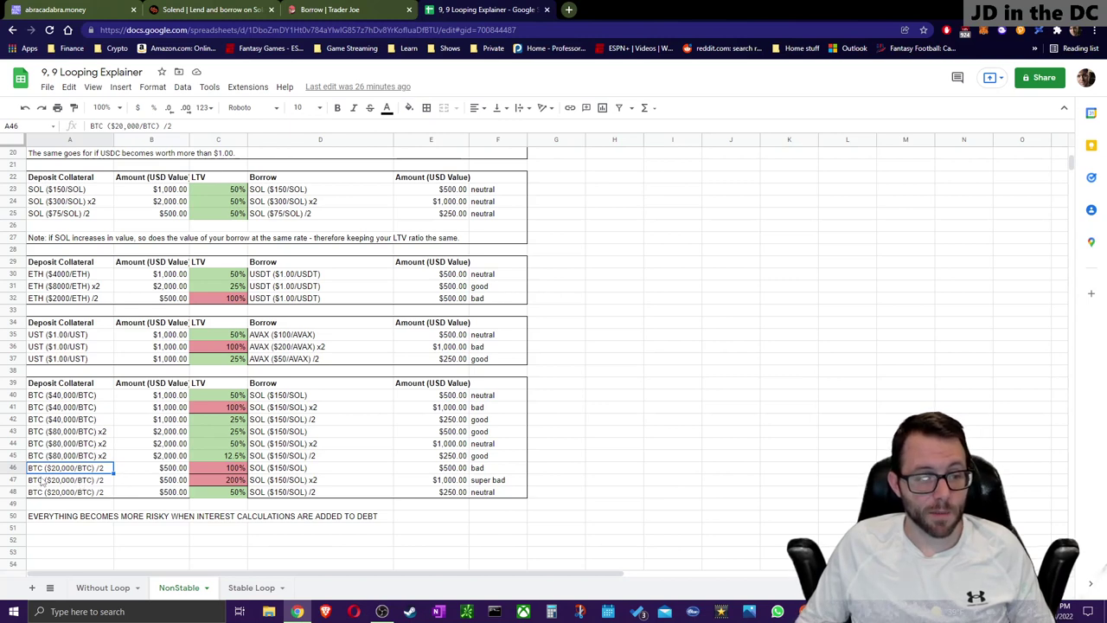
pyautogui.click(174, 471)
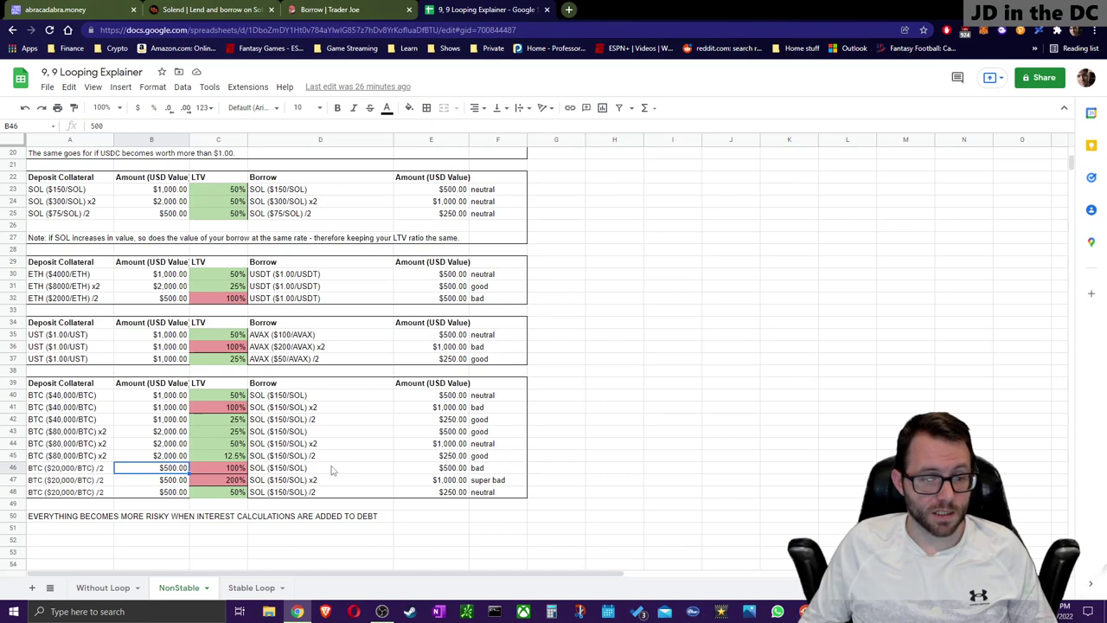
pyautogui.click(481, 472)
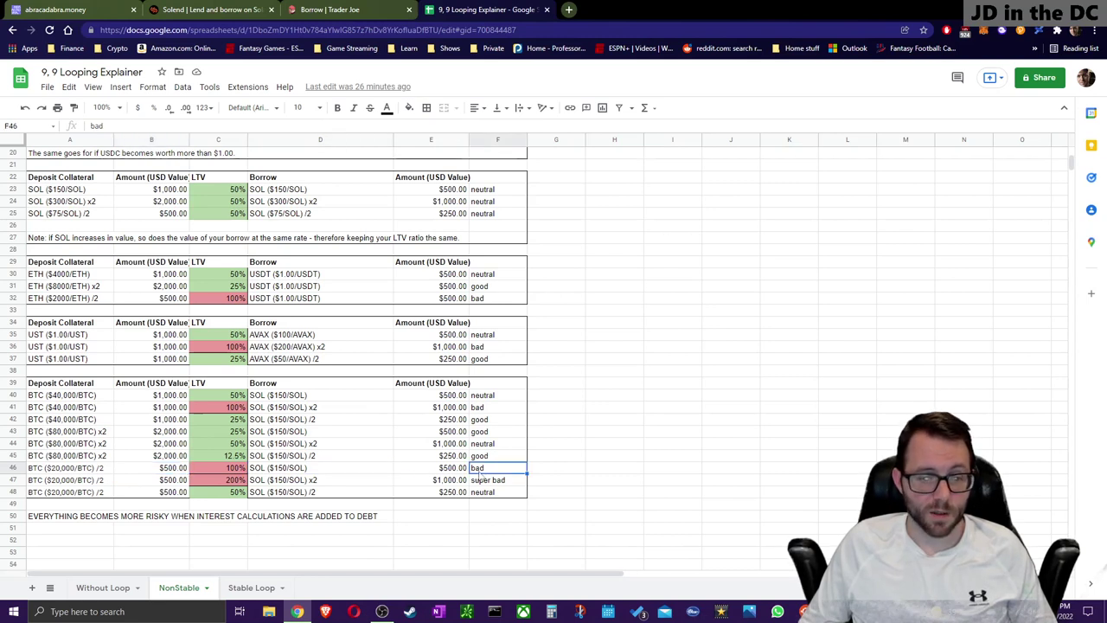
pyautogui.click(236, 472)
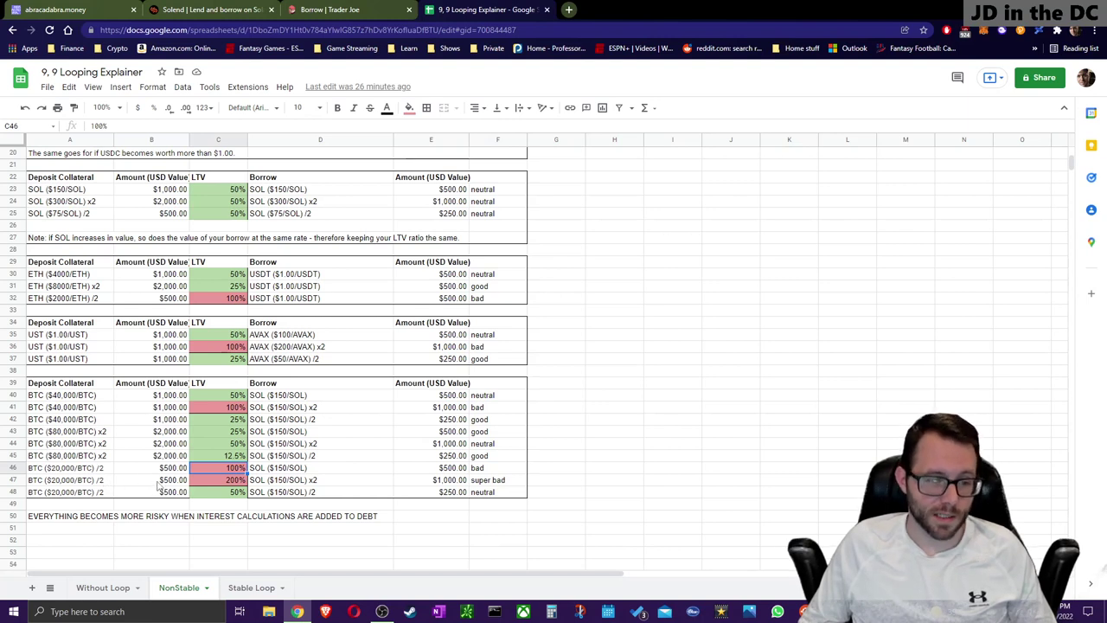
# Step: Examine row 47, where BTC halves and SOL doubles, checking the collateral, deposit amount, borrowed asset and LTV
pyautogui.click(93, 483)
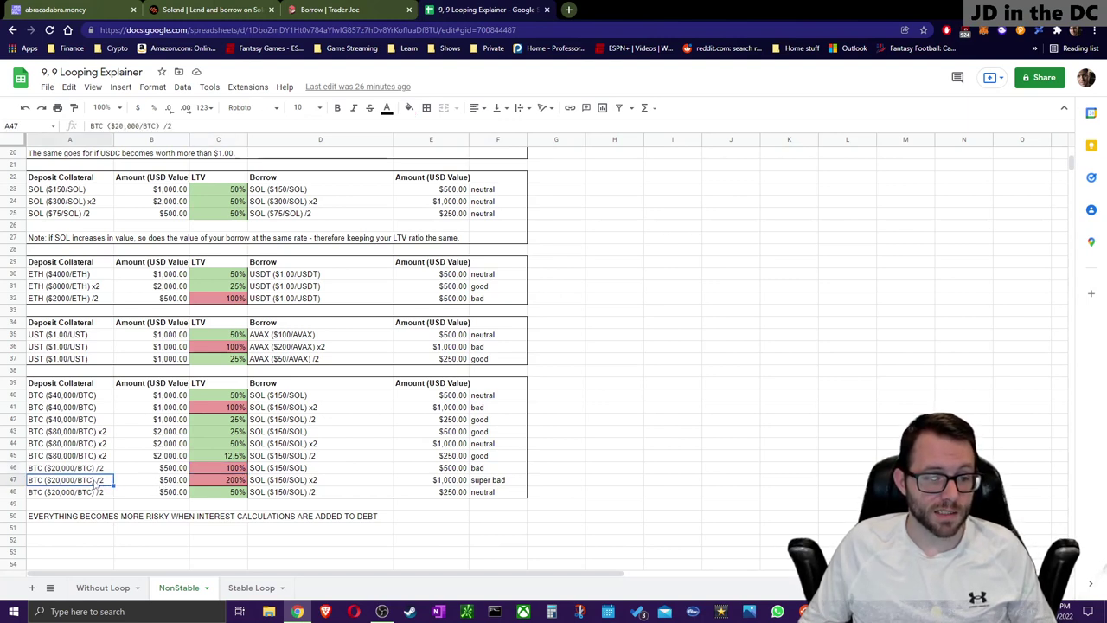
pyautogui.click(176, 482)
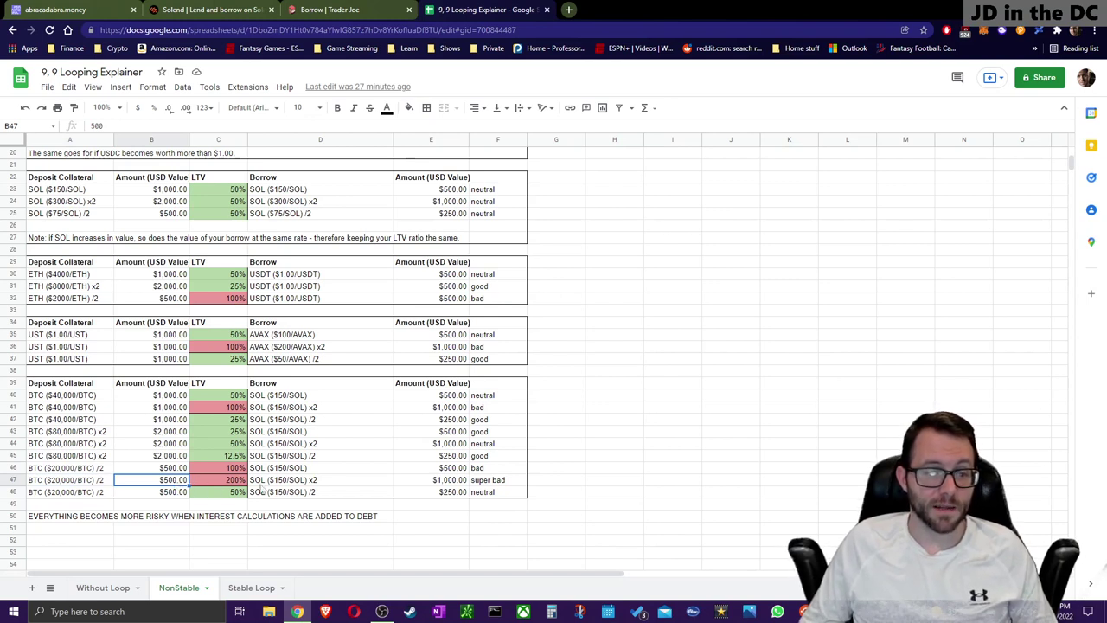
pyautogui.click(311, 483)
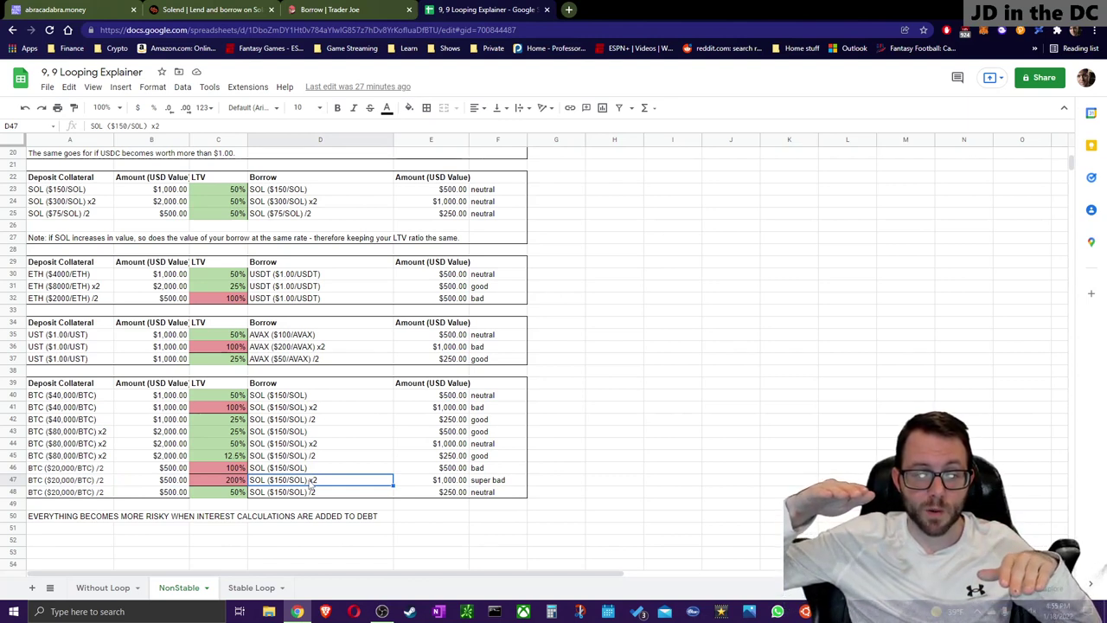
pyautogui.click(232, 481)
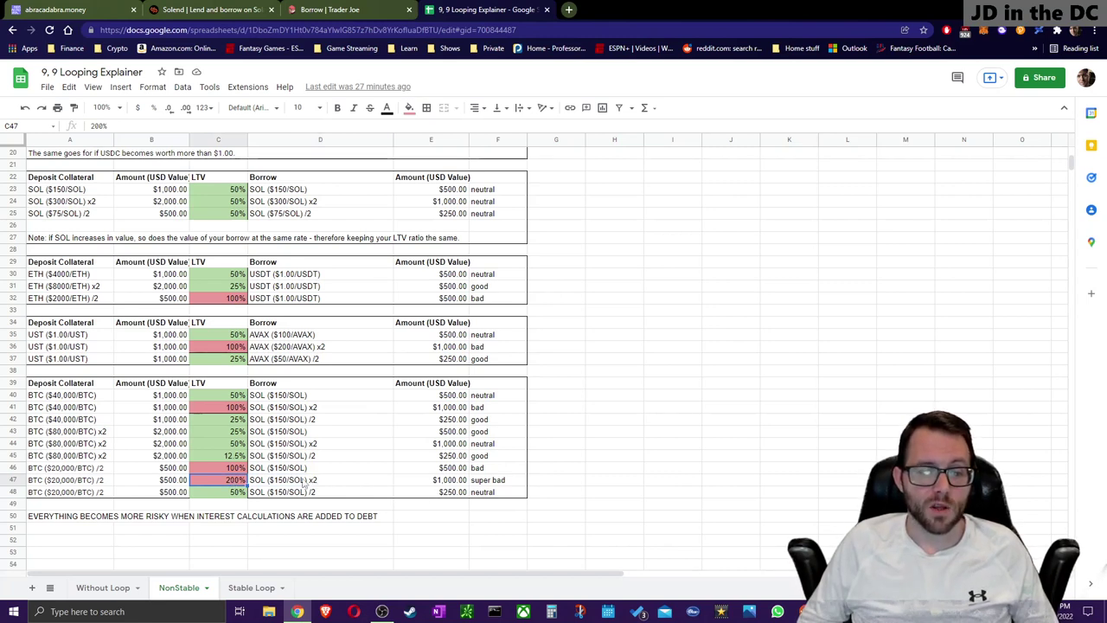
# Step: Highlight the whole row 47 scenario from collateral to rating, and review its BTC collateral, SOL borrow and rating cells
pyautogui.moveTo(79, 481); pyautogui.dragTo(275, 486)
pyautogui.moveTo(347, 486); pyautogui.dragTo(506, 489)
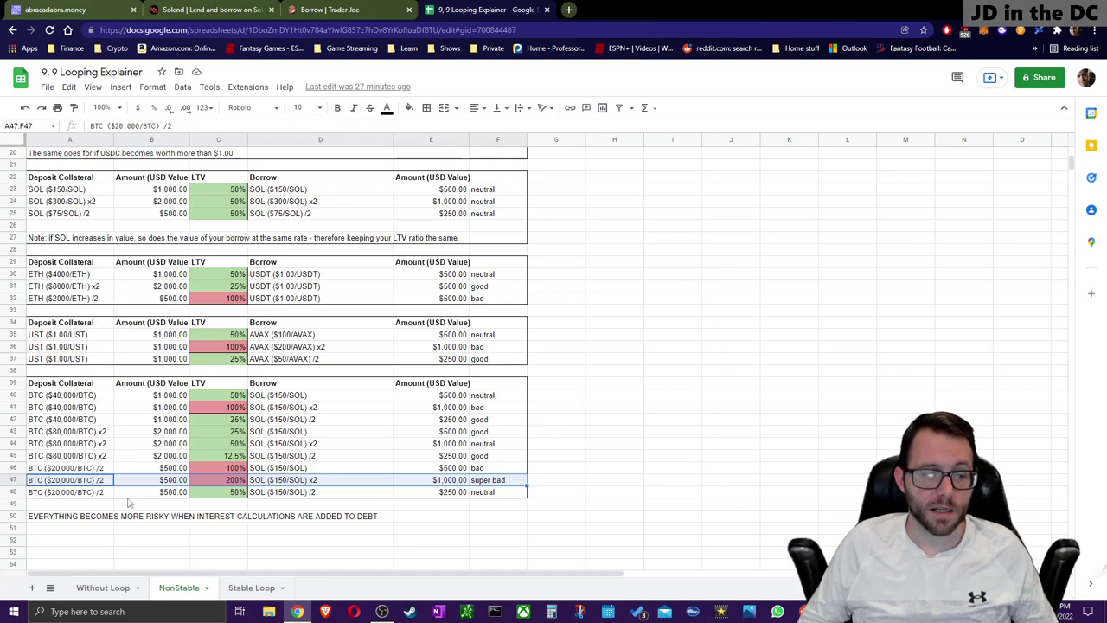
pyautogui.click(84, 483)
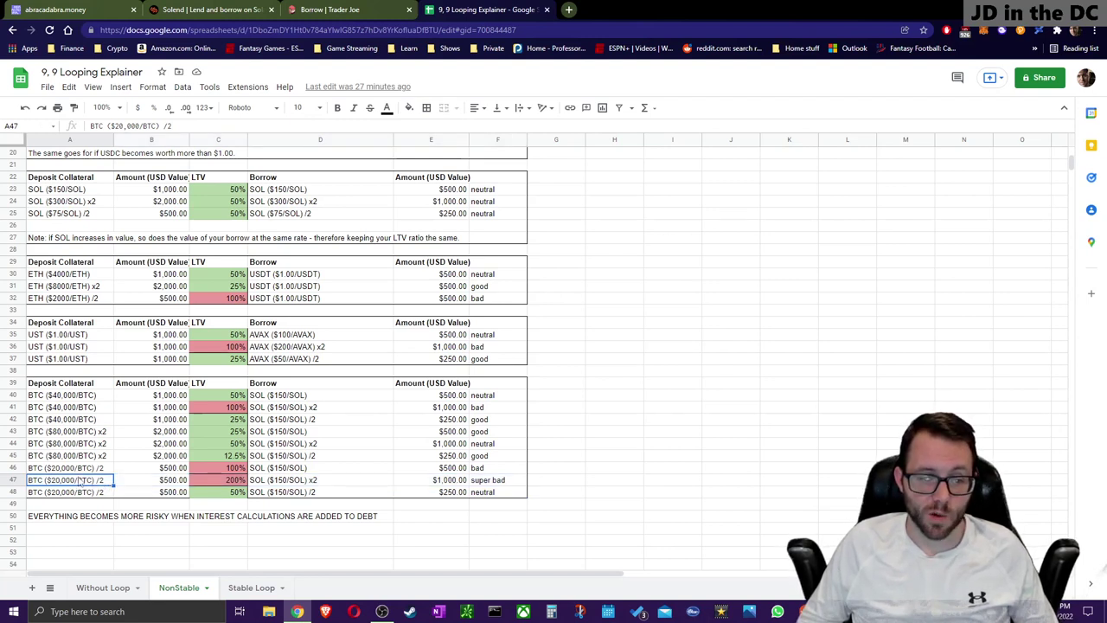
pyautogui.click(288, 483)
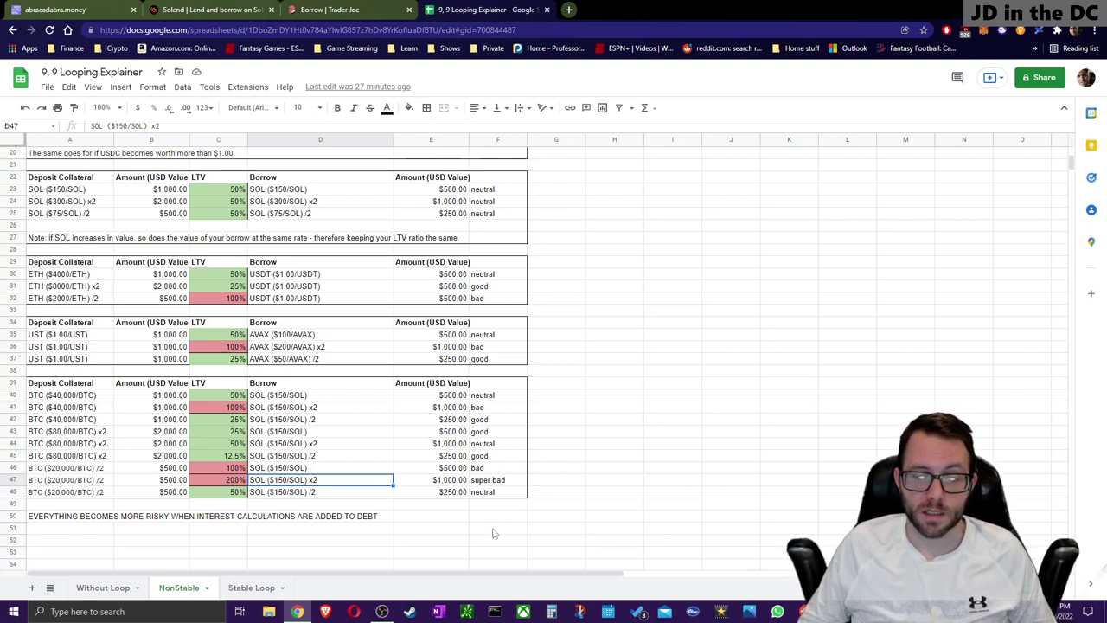
pyautogui.moveTo(94, 481); pyautogui.dragTo(502, 487)
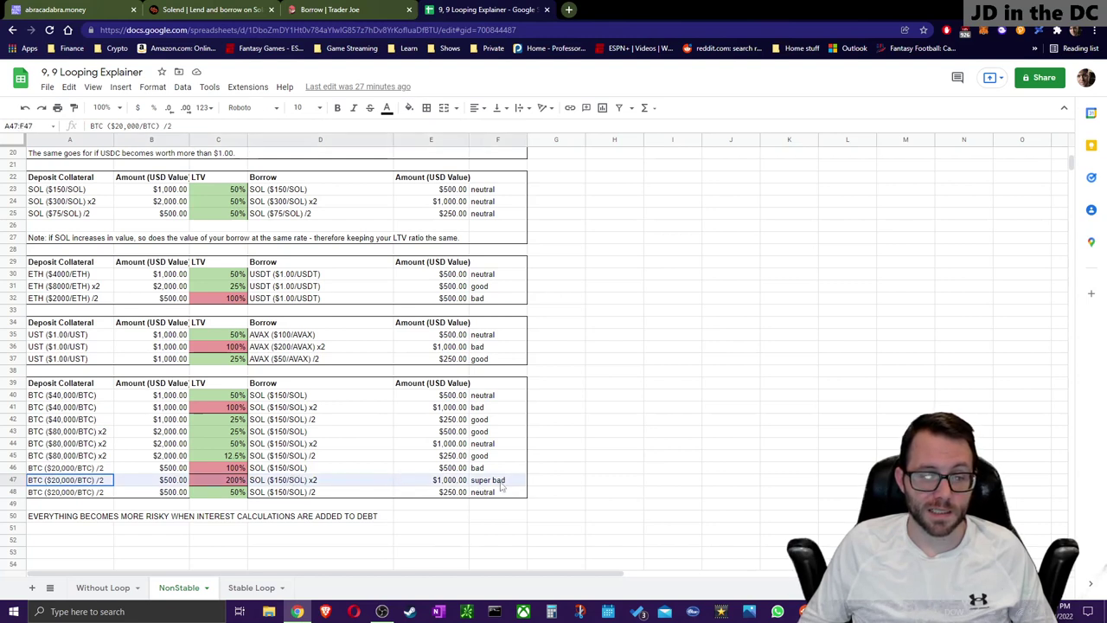
pyautogui.moveTo(521, 484); pyautogui.dragTo(521, 484)
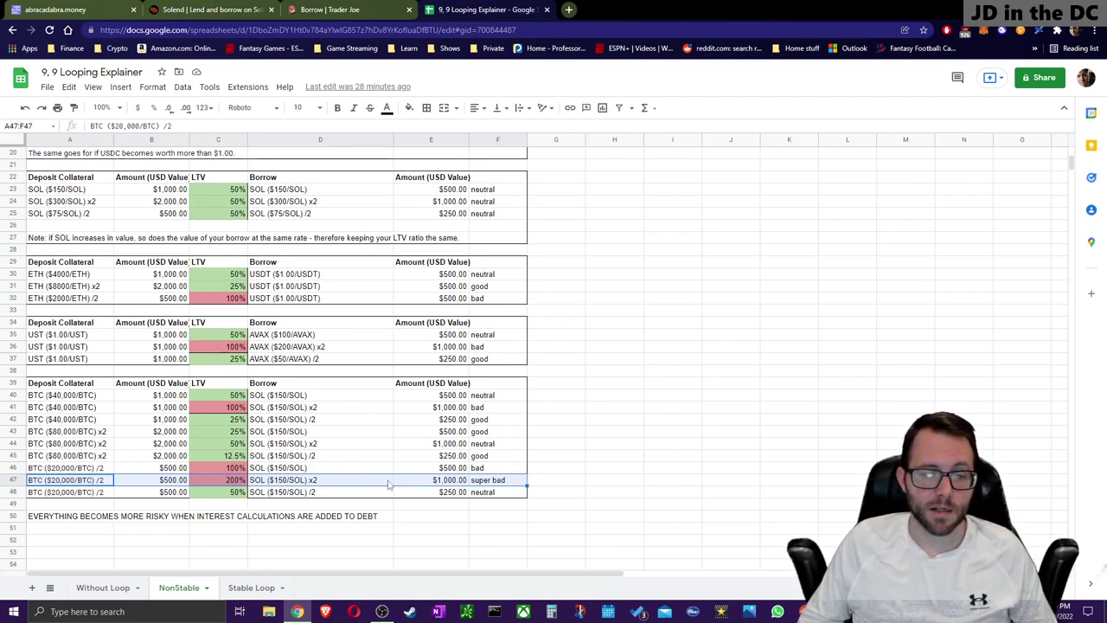
pyautogui.click(482, 483)
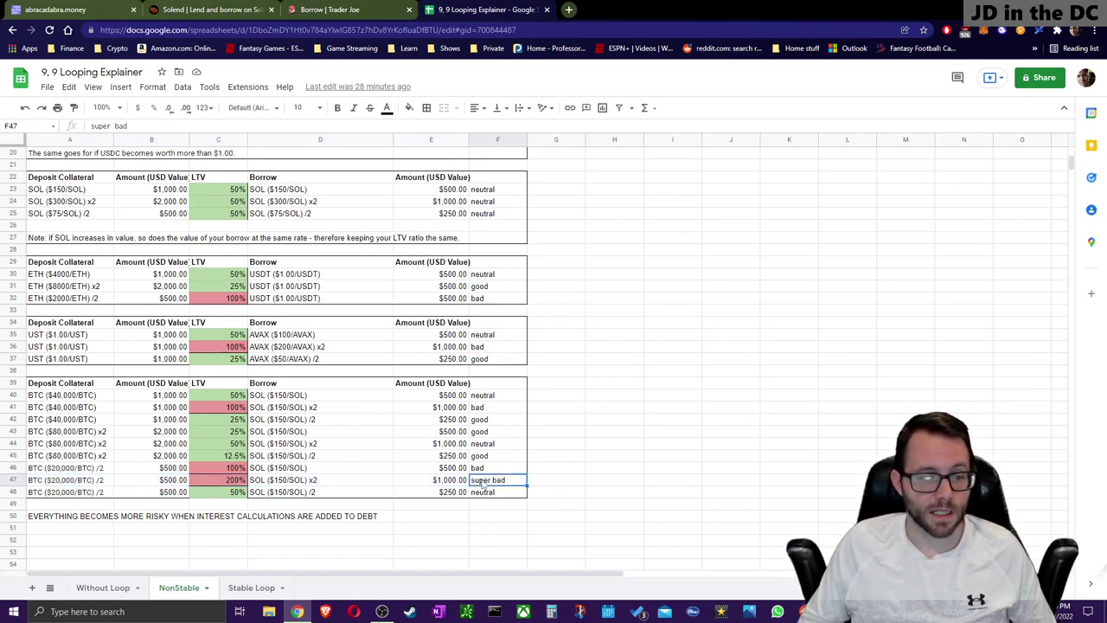
# Step: Examine row 48, where both BTC and SOL halve, comparing the deposit amount with the borrow amount
pyautogui.click(91, 493)
pyautogui.click(307, 493)
pyautogui.click(168, 493)
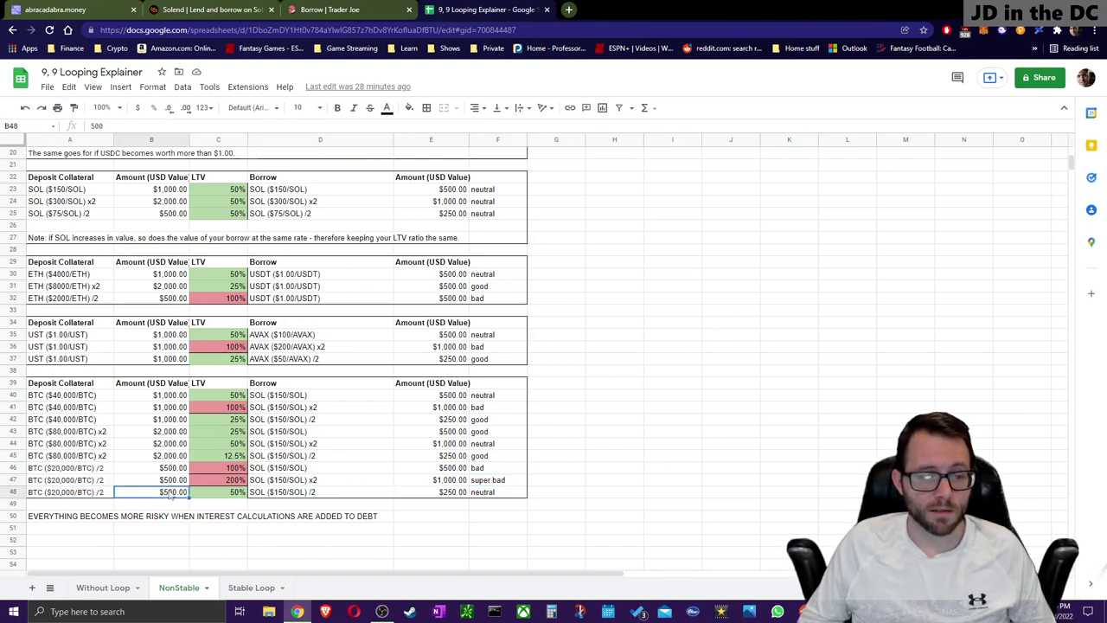
pyautogui.click(451, 493)
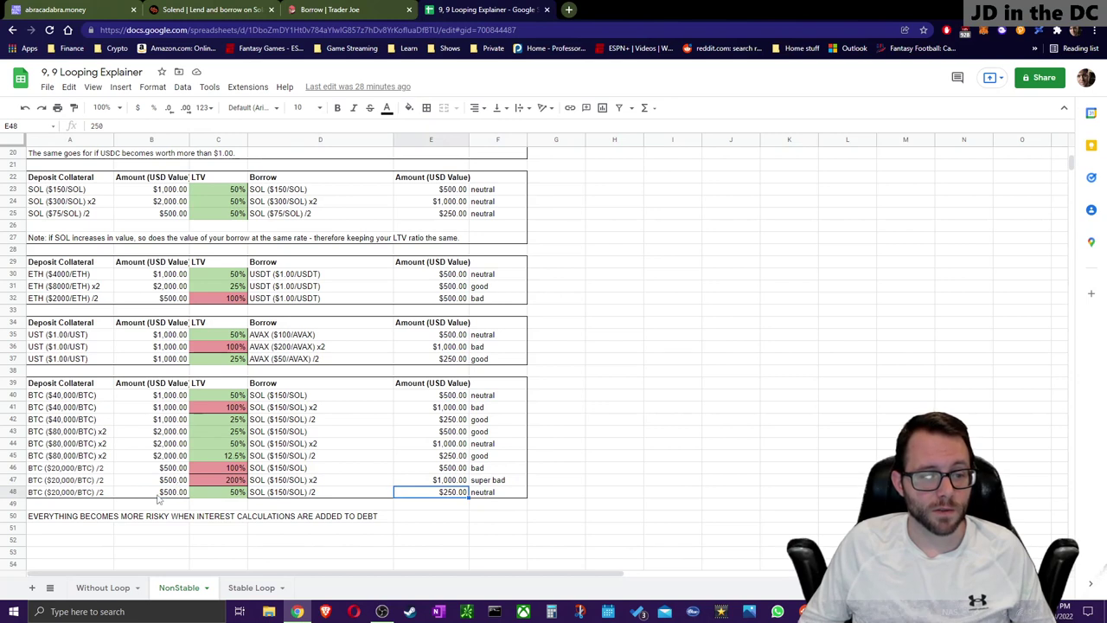
pyautogui.click(164, 495)
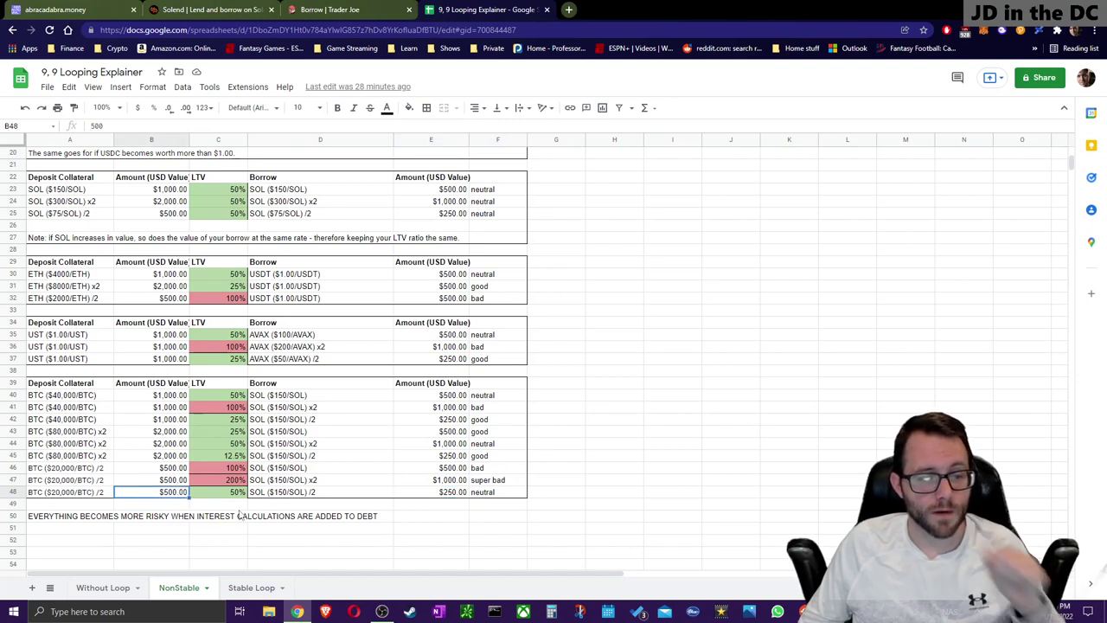
pyautogui.click(450, 493)
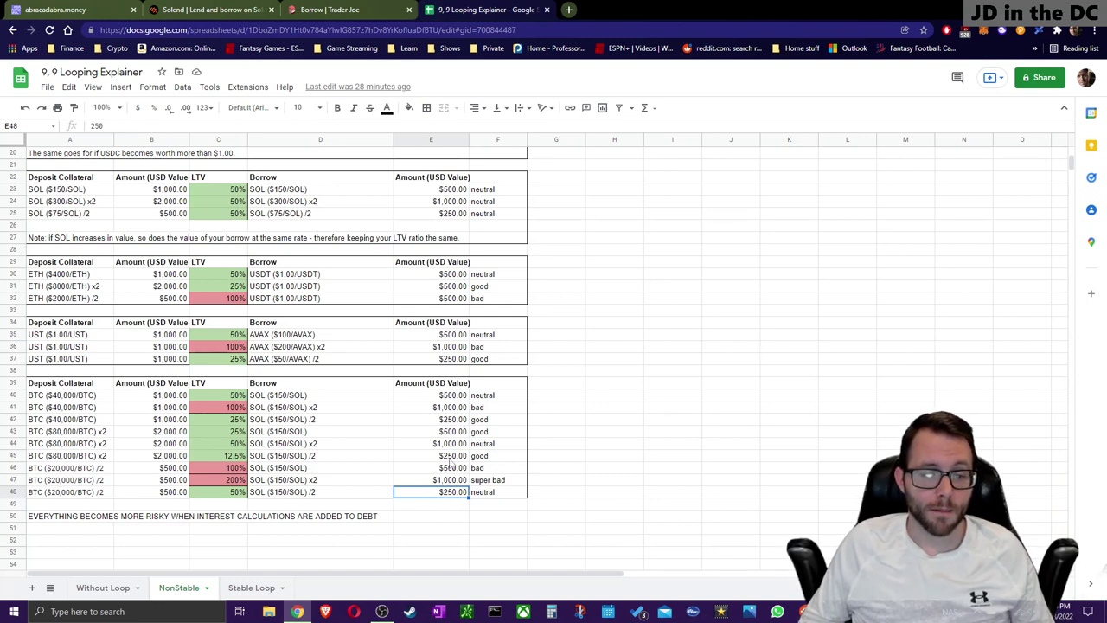
# Step: Review the deposit and borrow amounts in the BTC-collateral, SOL-borrow examples on the NonStable sheet
pyautogui.click(448, 446)
pyautogui.click(164, 397)
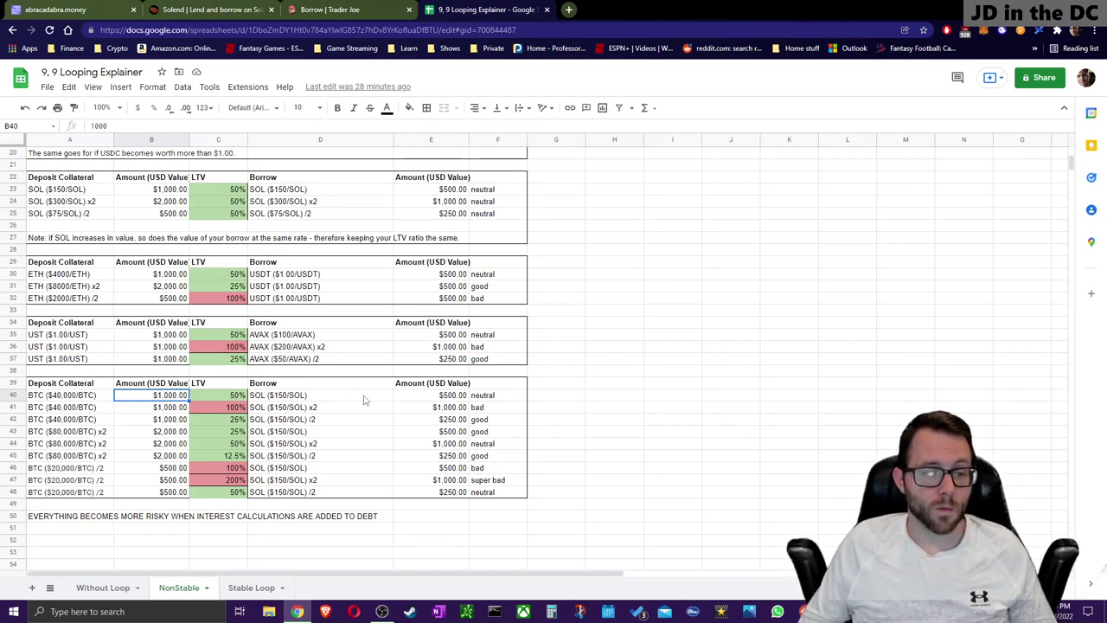
pyautogui.click(448, 400)
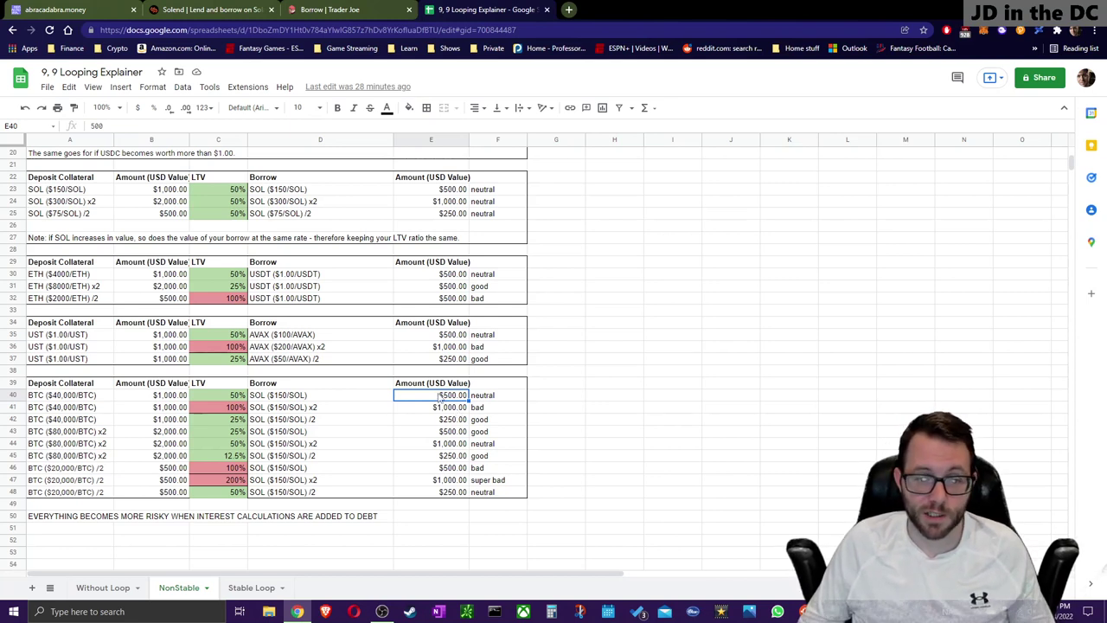
pyautogui.click(311, 421)
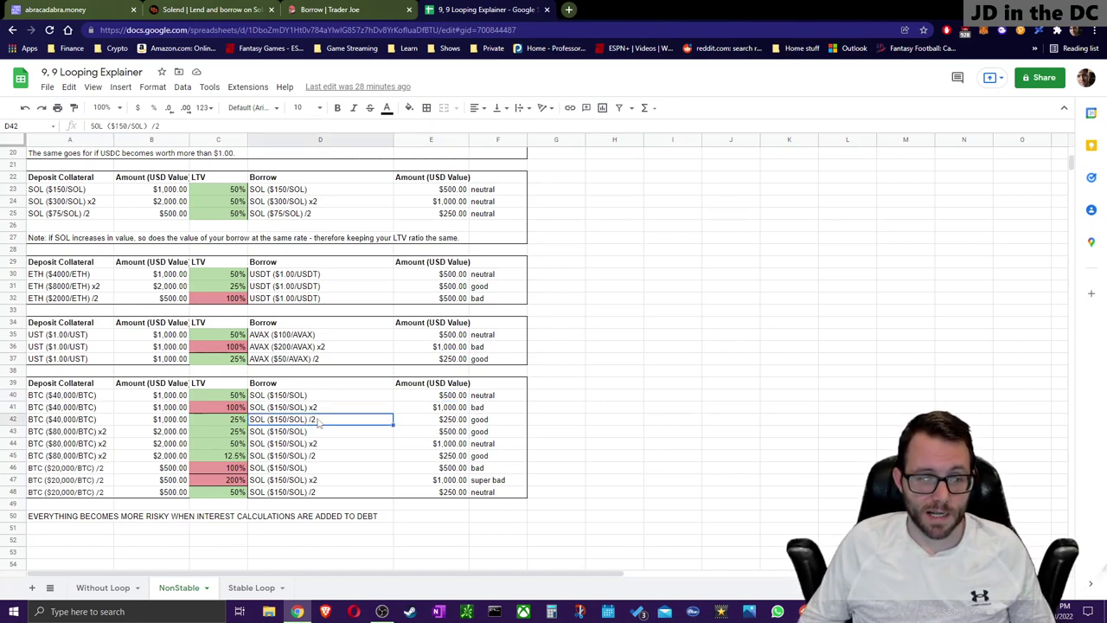
pyautogui.click(437, 422)
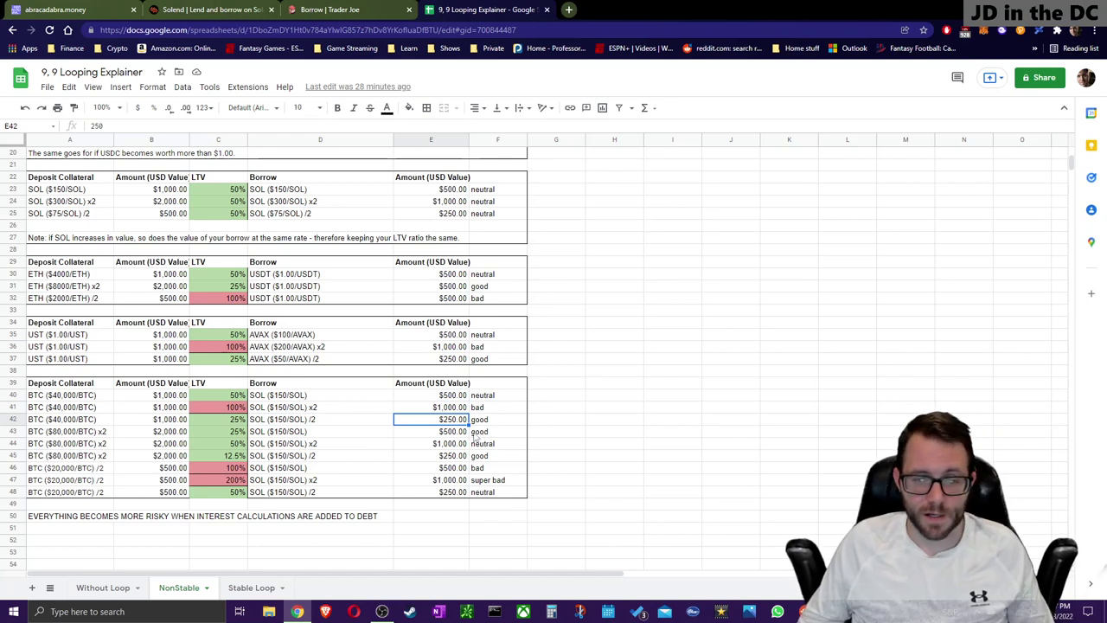
pyautogui.click(443, 396)
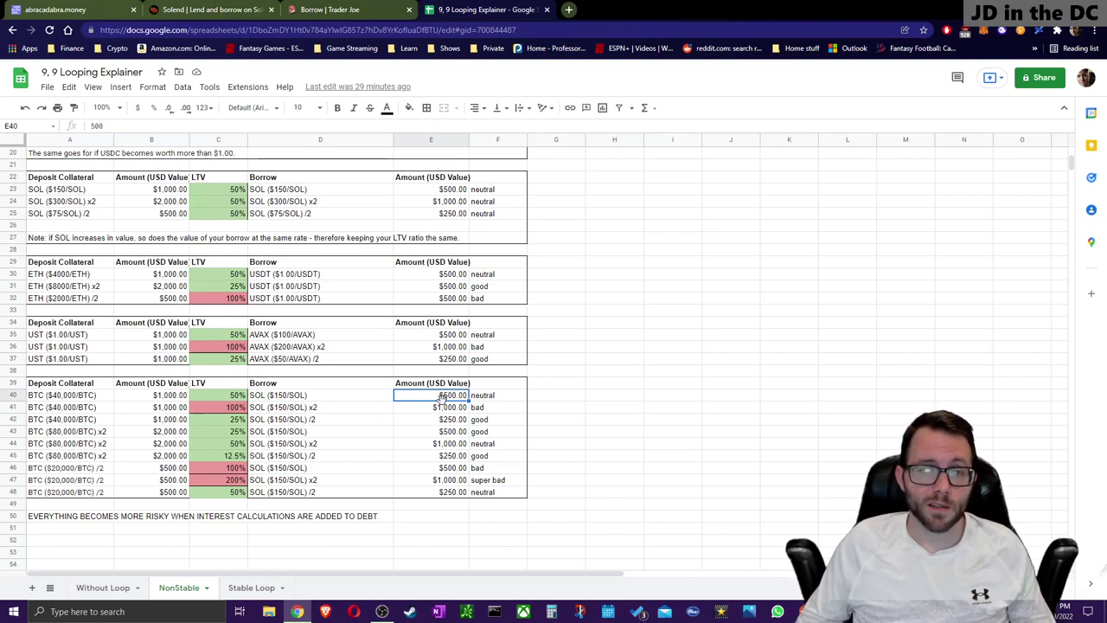
# Step: Check the token choices for both sides of the swap on Trader Joe's trading page, then return to the spreadsheet
pyautogui.click(381, 9)
pyautogui.click(315, 85)
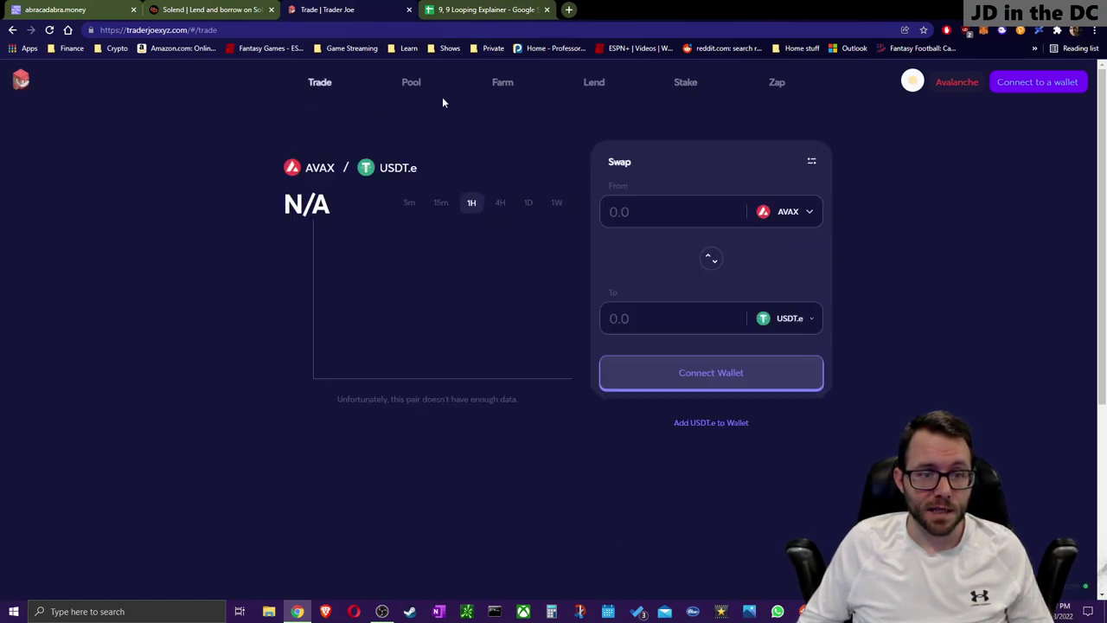
pyautogui.click(789, 211)
pyautogui.click(945, 241)
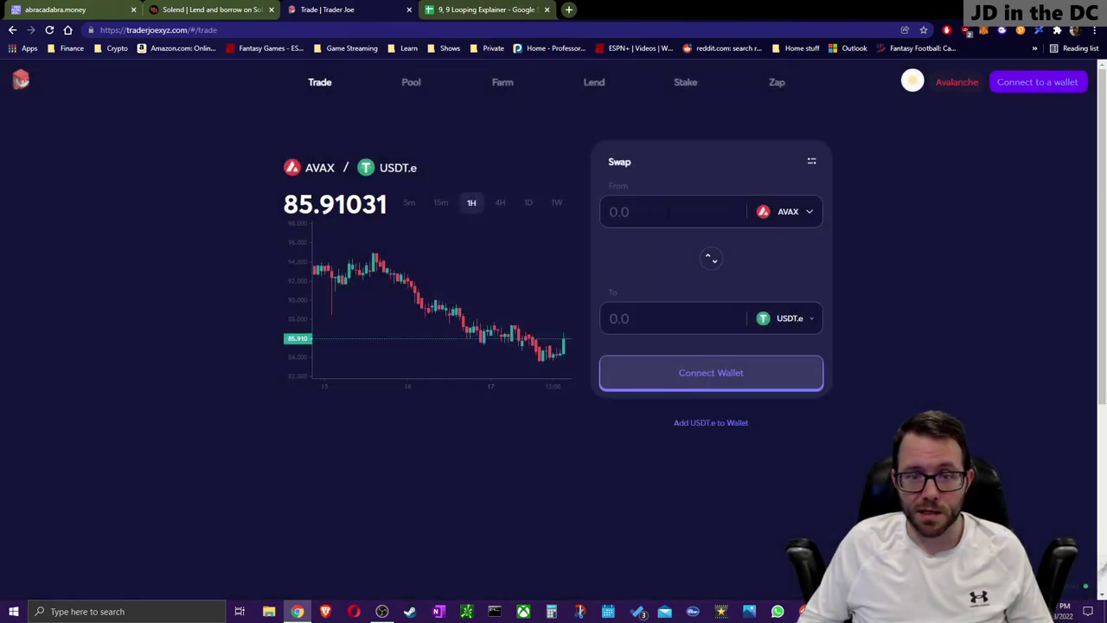
pyautogui.click(790, 315)
pyautogui.click(880, 309)
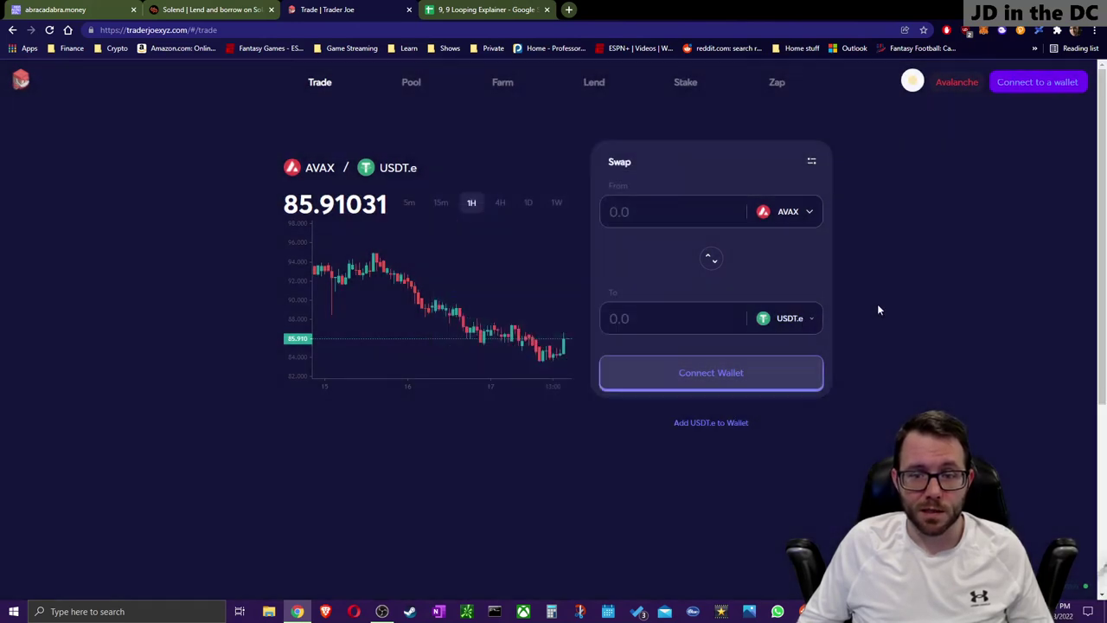
pyautogui.click(437, 9)
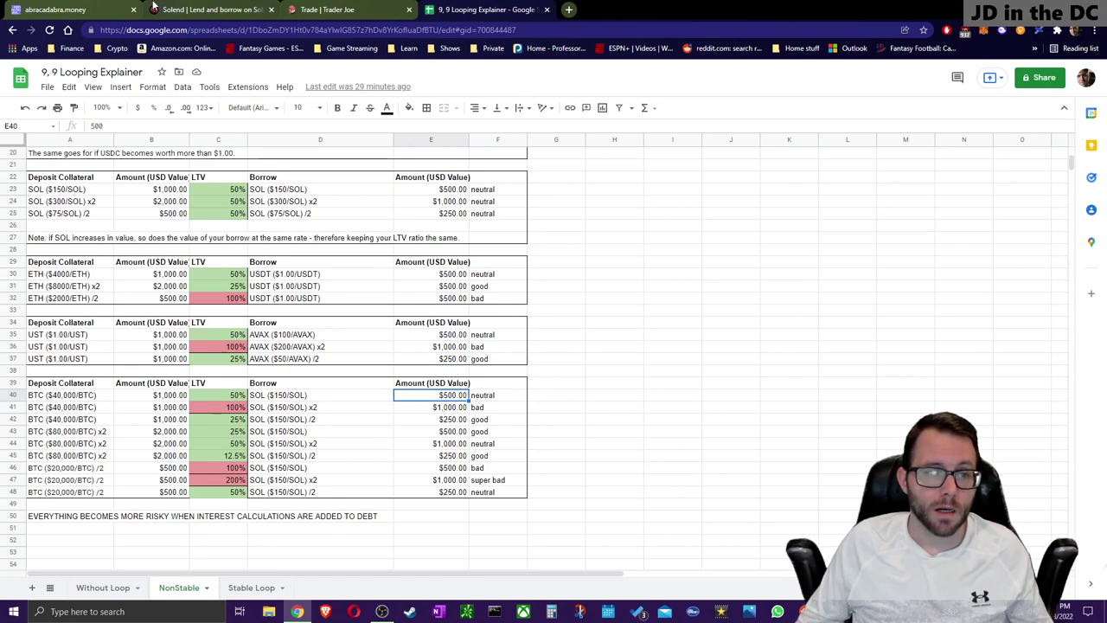
# Step: Look over the market list on the Solend dashboard and return to the looping explainer spreadsheet
pyautogui.click(154, 7)
pyautogui.scroll(1, 389, 215)
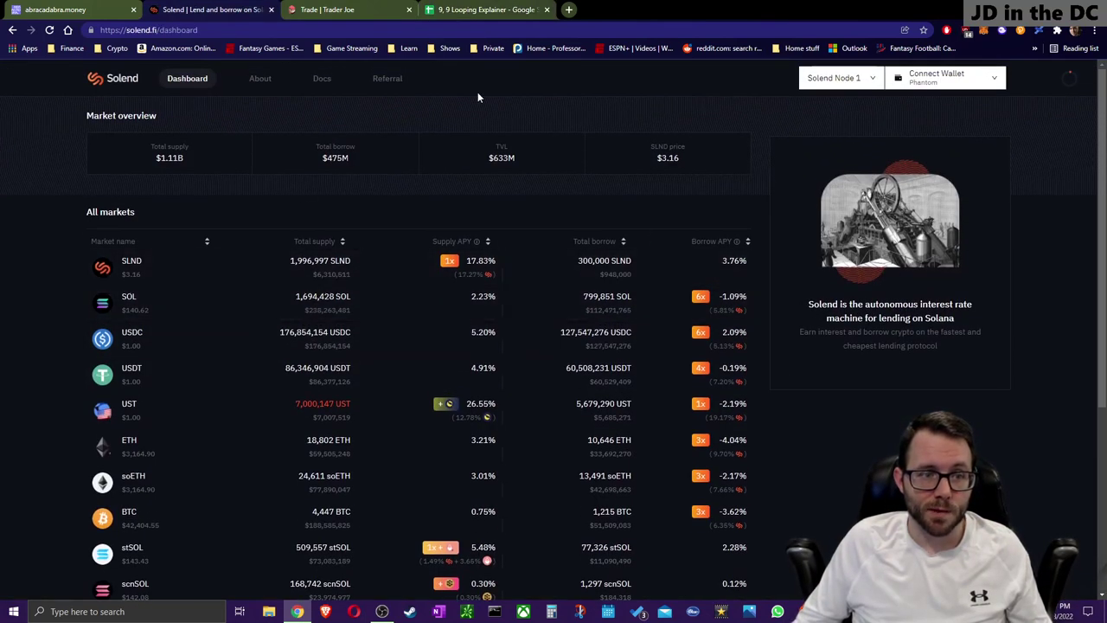
pyautogui.click(484, 8)
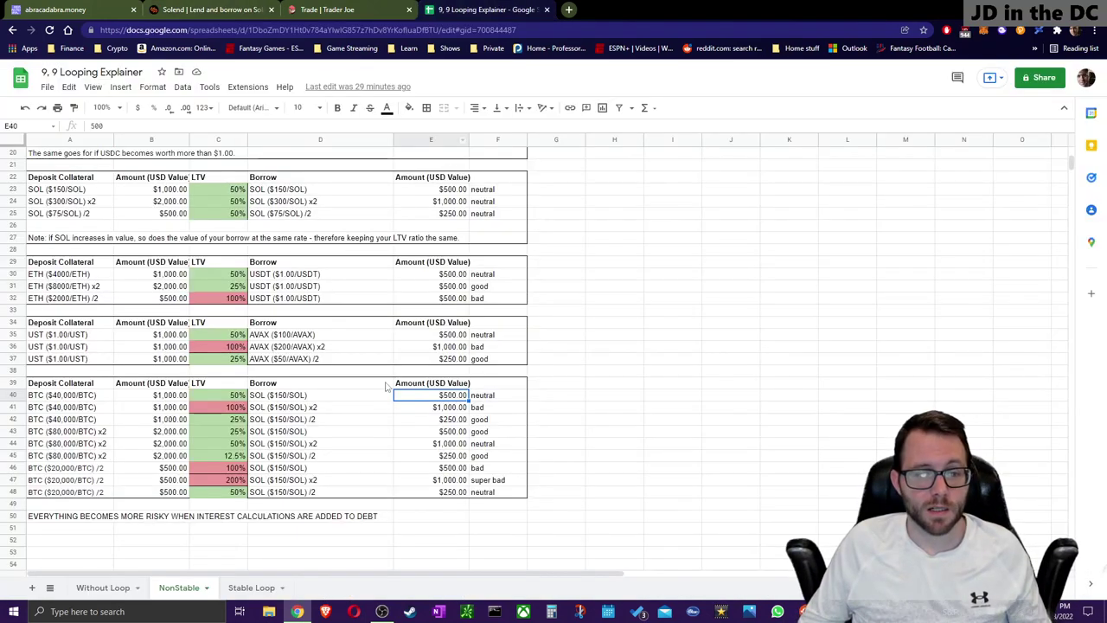
# Step: Review the note about interest added to debt and the LTV values of the first two BTC/SOL examples
pyautogui.scroll(-1, 344, 433)
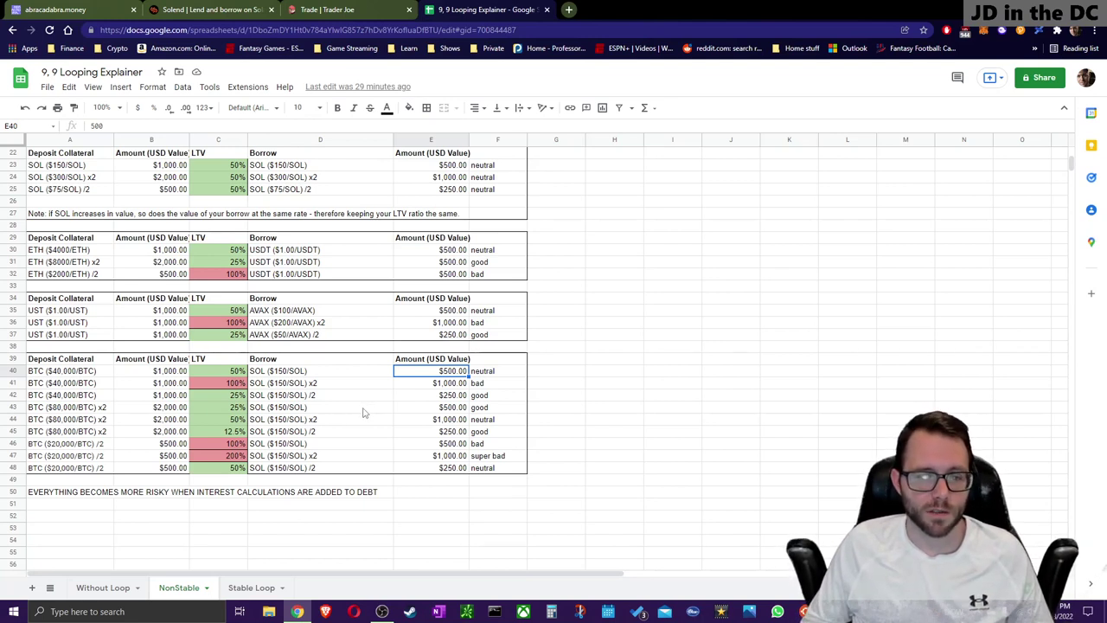
pyautogui.click(81, 492)
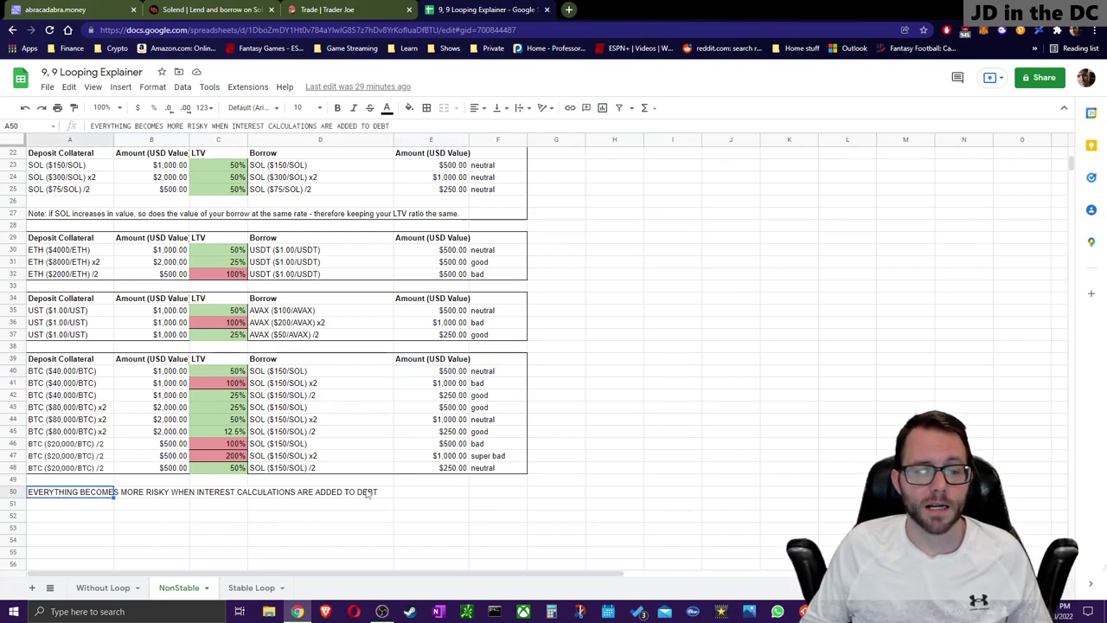
pyautogui.click(48, 507)
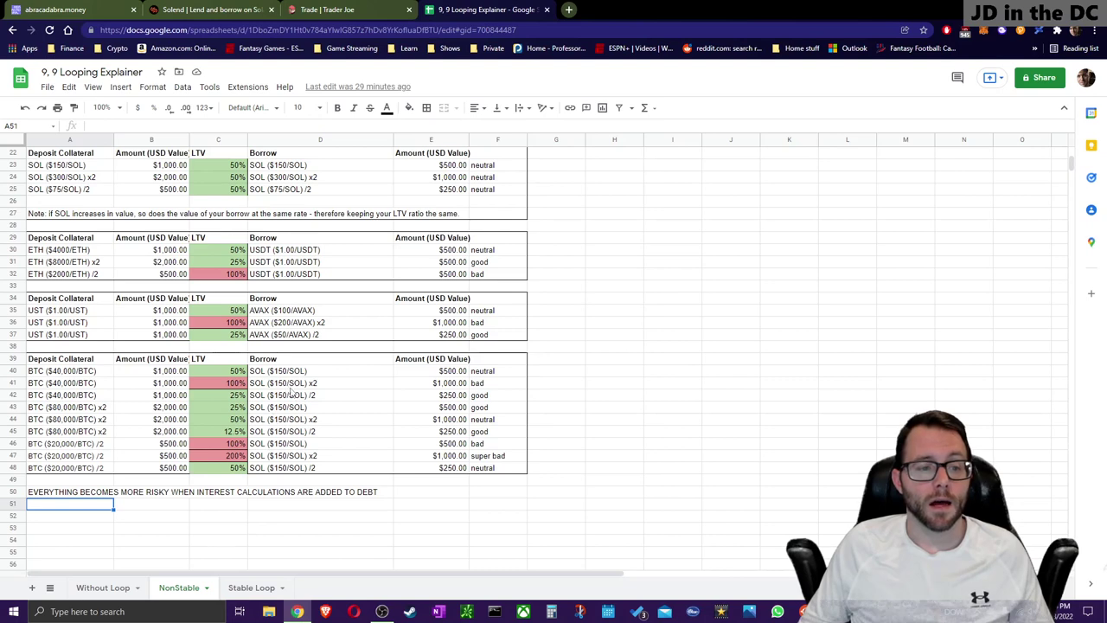
pyautogui.scroll(5, 194, 415)
pyautogui.scroll(-5, 147, 212)
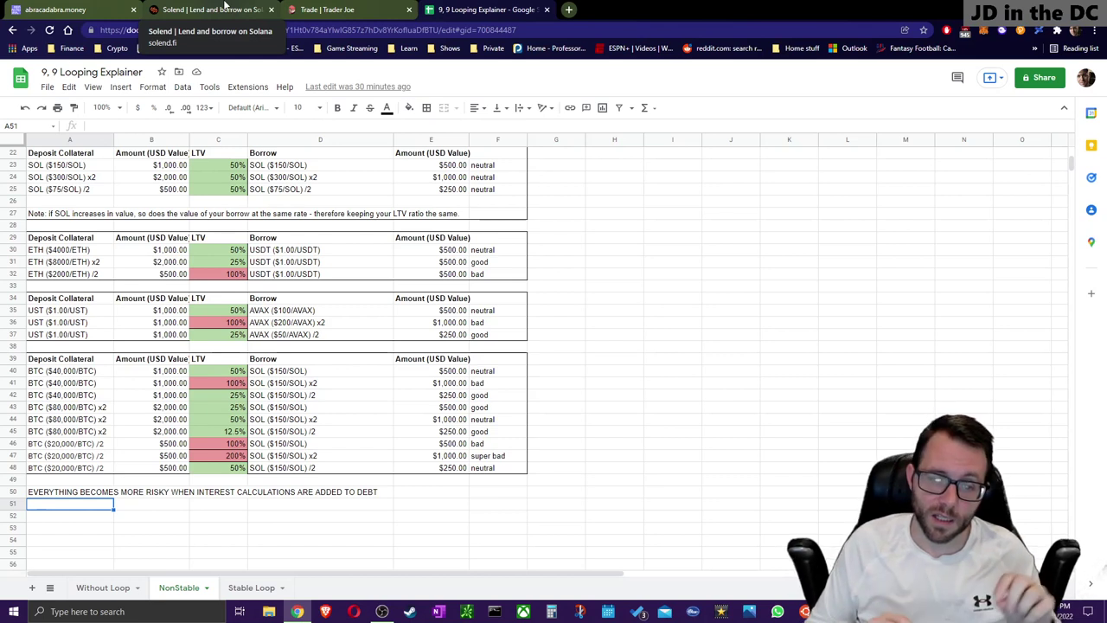
pyautogui.click(213, 372)
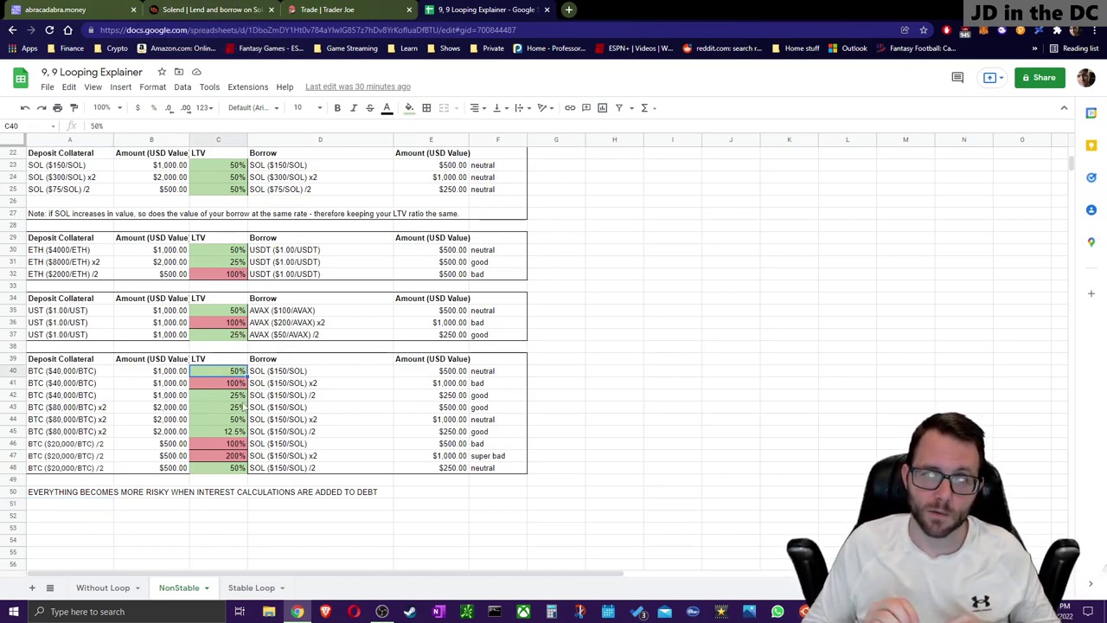
pyautogui.click(215, 384)
# Step: Reread the Managing Risk table and compare its risk factors with the collateral and borrow examples beneath it
pyautogui.scroll(5, 482, 506)
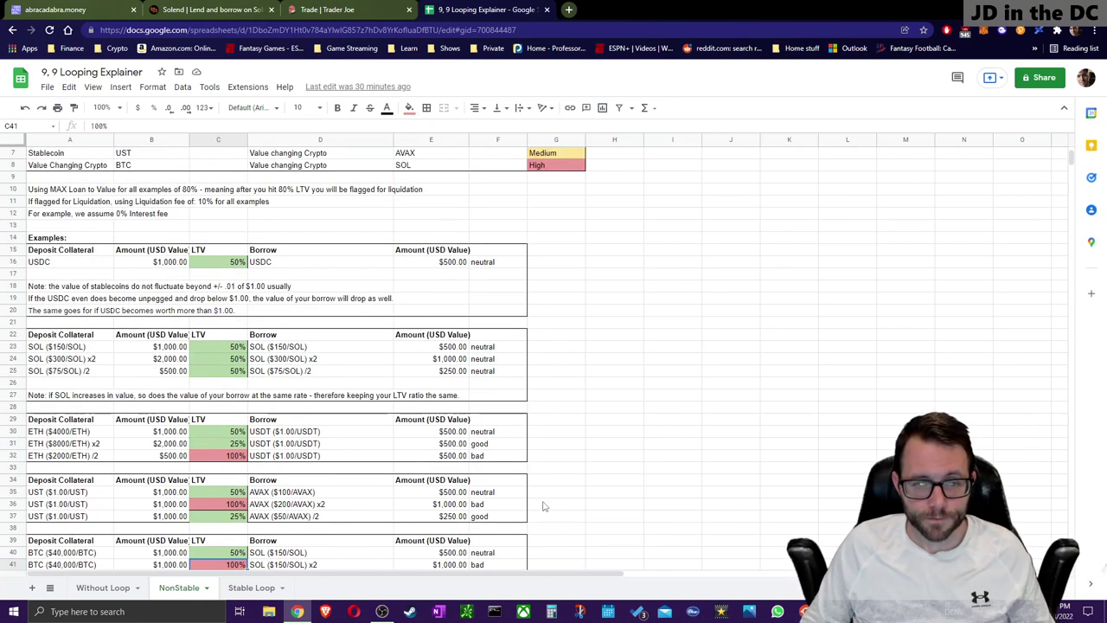
pyautogui.scroll(2, 481, 410)
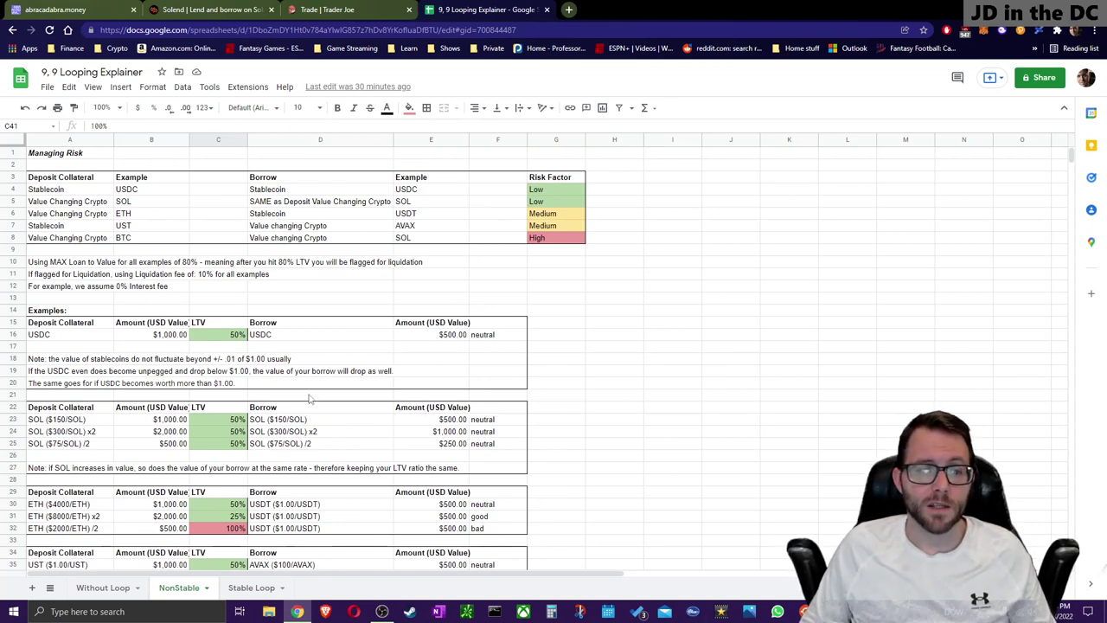
pyautogui.scroll(-1, 337, 396)
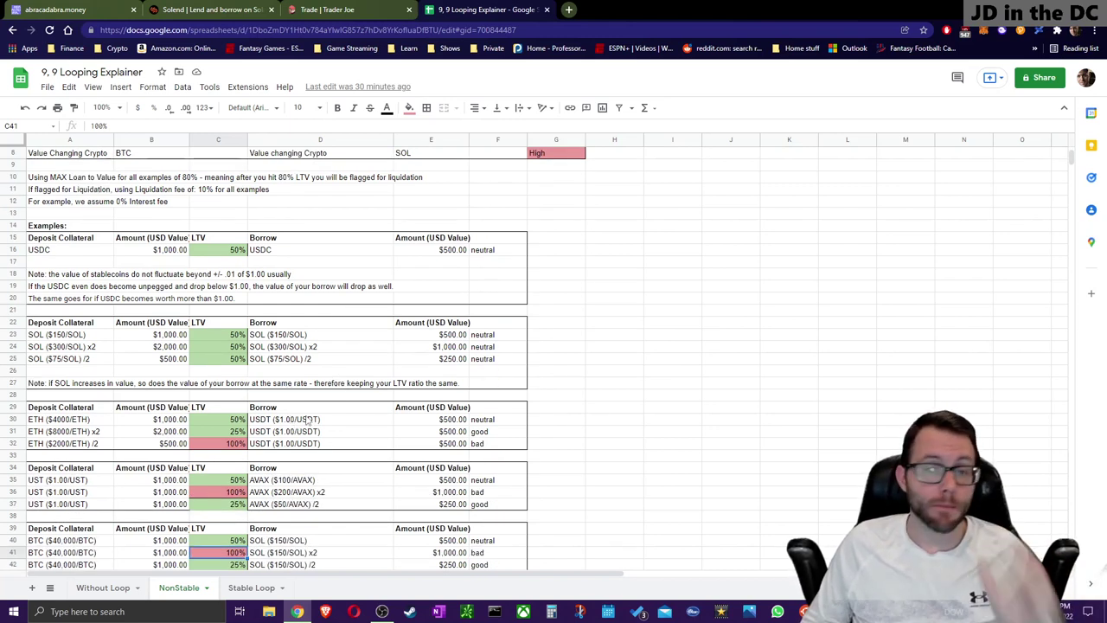
pyautogui.scroll(2, 328, 427)
pyautogui.scroll(1, 327, 427)
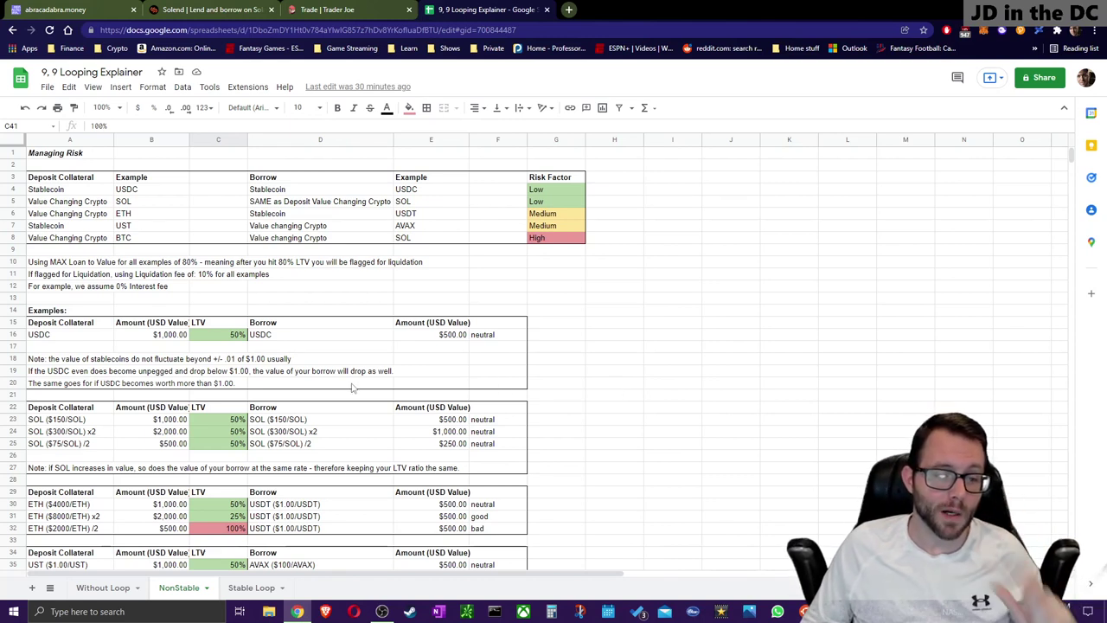
pyautogui.click(451, 422)
pyautogui.scroll(-3, 451, 428)
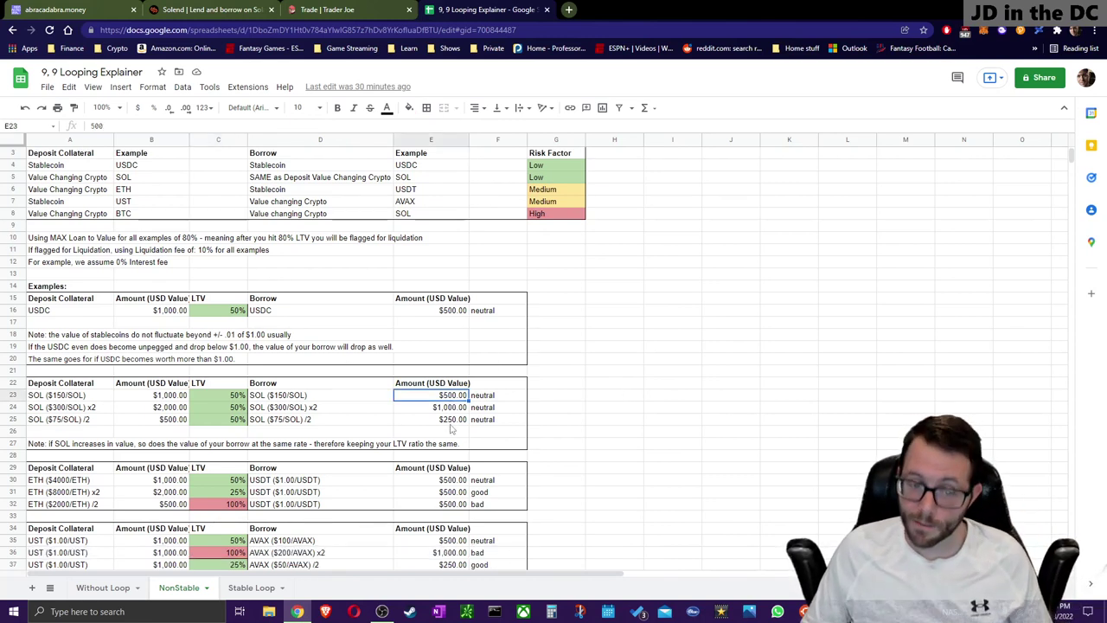
pyautogui.scroll(-2, 451, 428)
pyautogui.scroll(5, 451, 428)
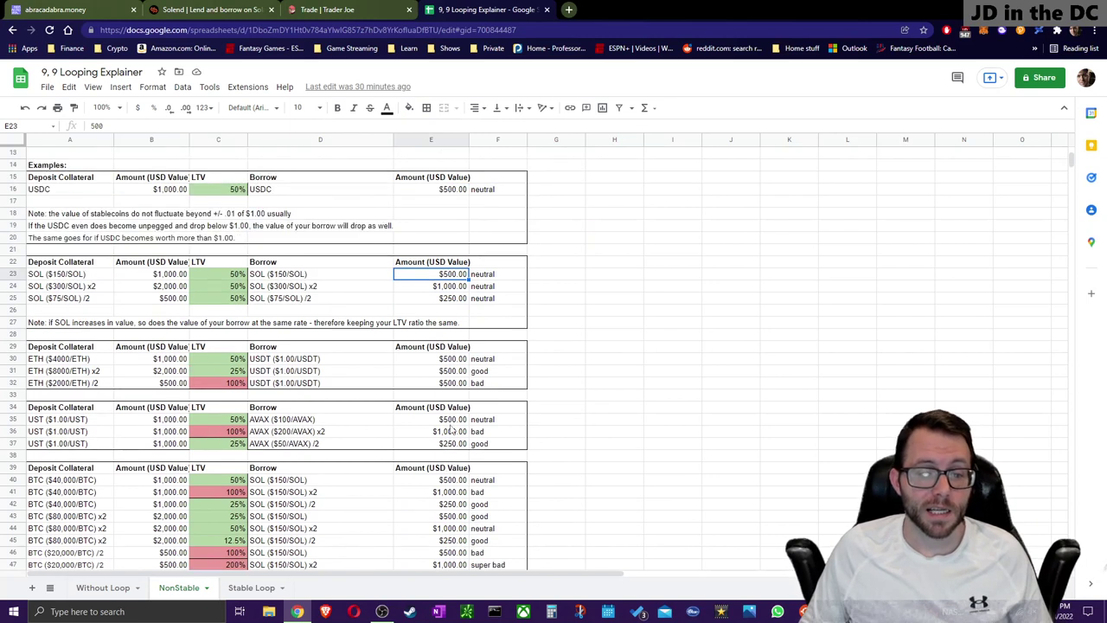
pyautogui.scroll(1, 451, 429)
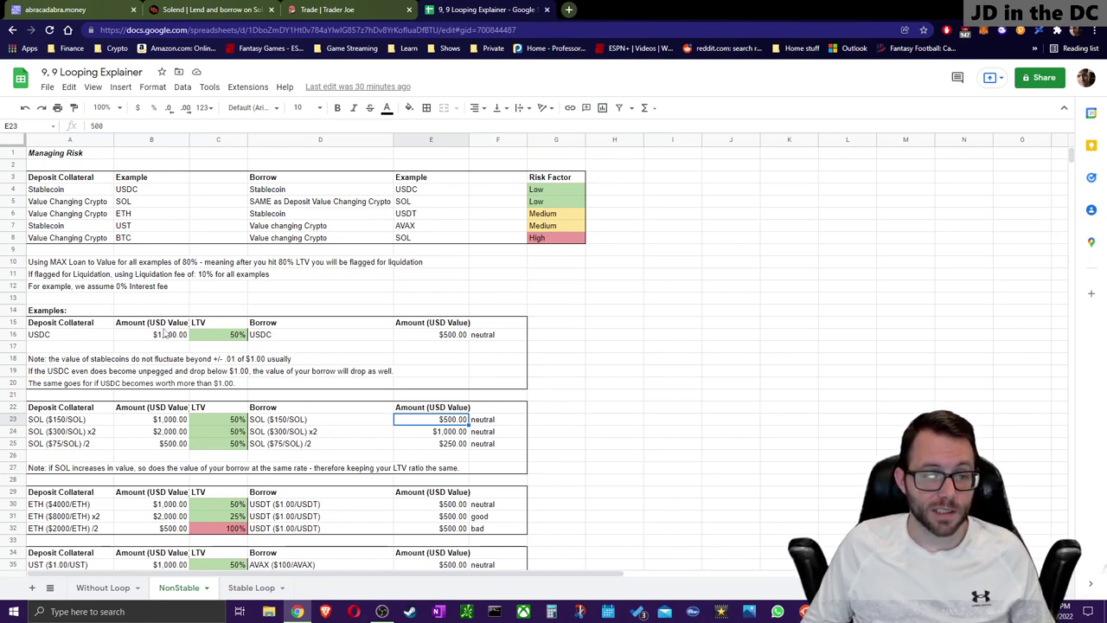
# Step: Examine the deposit collateral, deposit amount and borrow amount in the USDC-to-USDC example
pyautogui.click(156, 335)
pyautogui.click(433, 335)
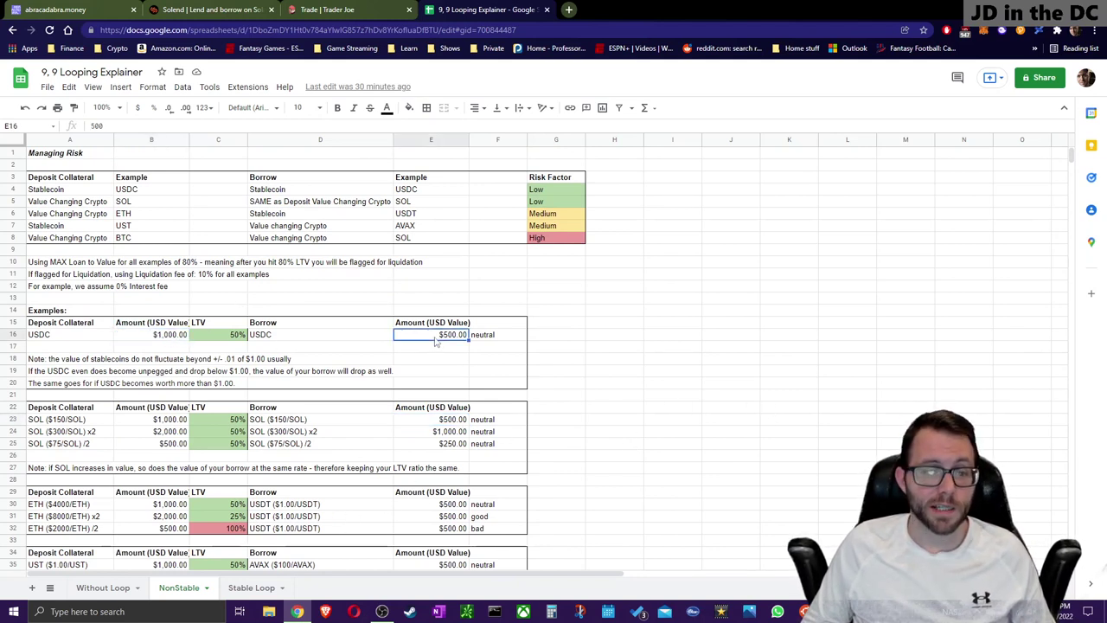
pyautogui.click(171, 337)
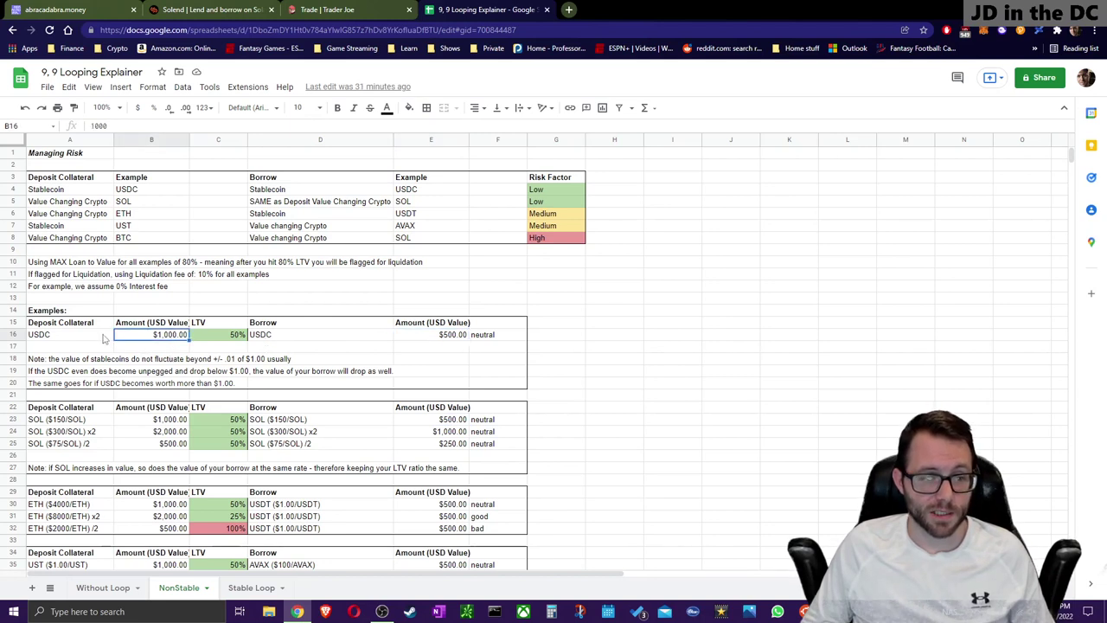
pyautogui.click(64, 337)
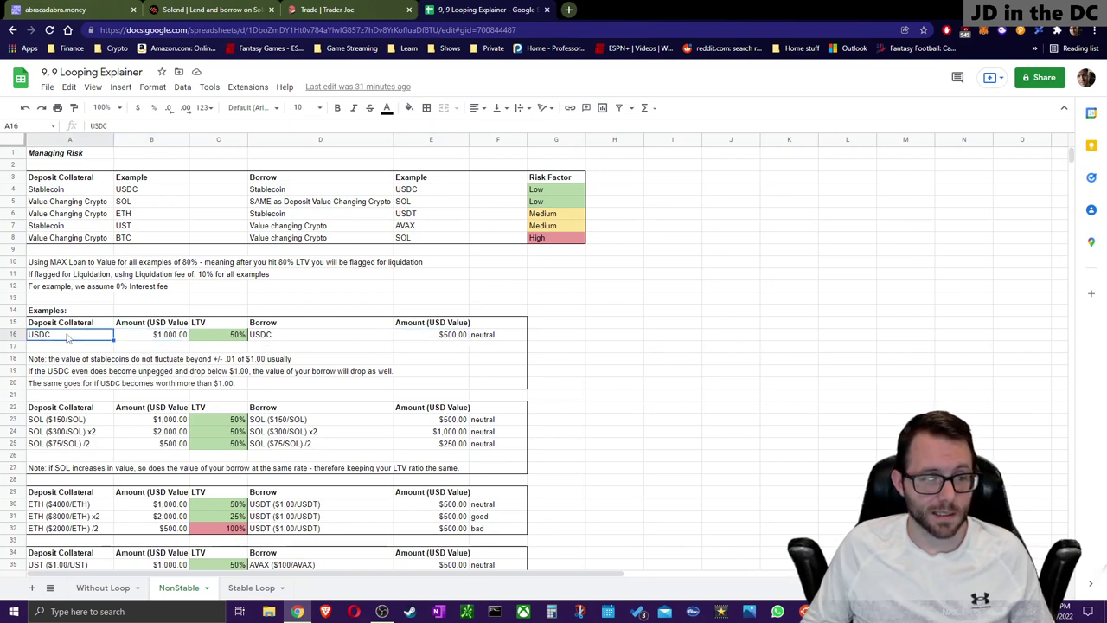
pyautogui.click(169, 338)
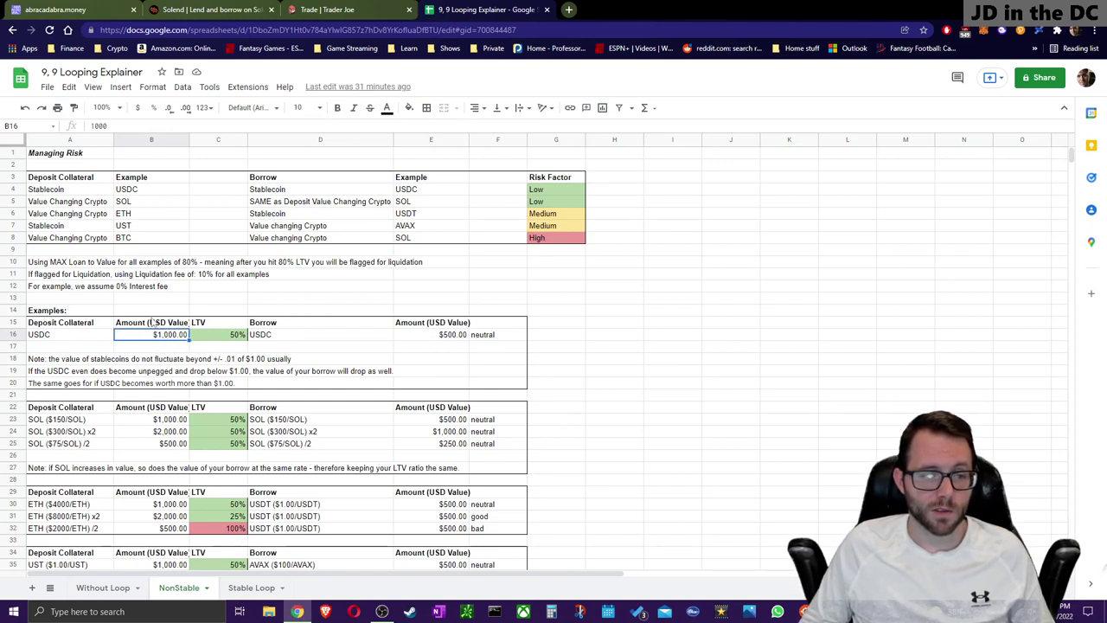
# Step: Open the lending page on Trader Joe and return to the looping explainer spreadsheet
pyautogui.click(359, 10)
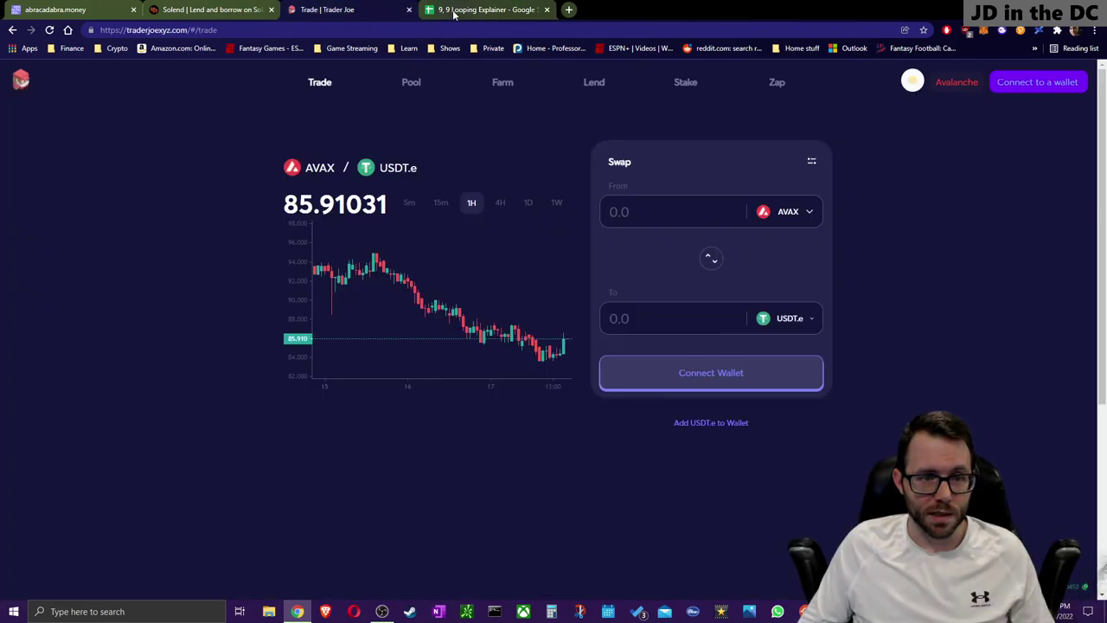
pyautogui.click(592, 84)
pyautogui.hotkey('ctrl', 'Tab')
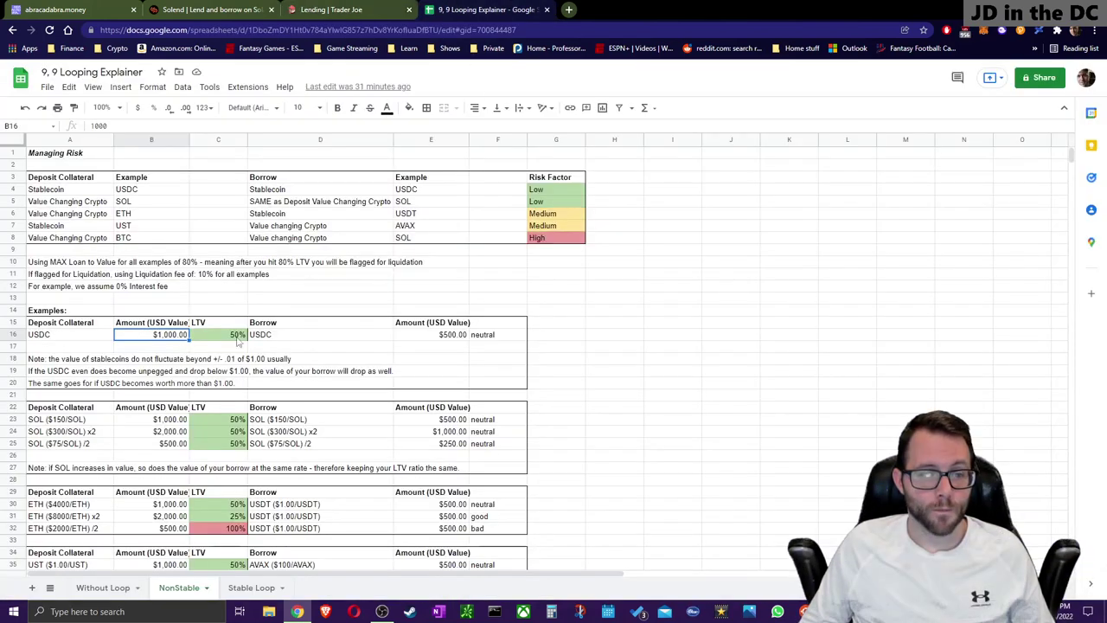
# Step: Compare the USDC example's borrowed amount with its deposited collateral and the empty row below it
pyautogui.click(446, 337)
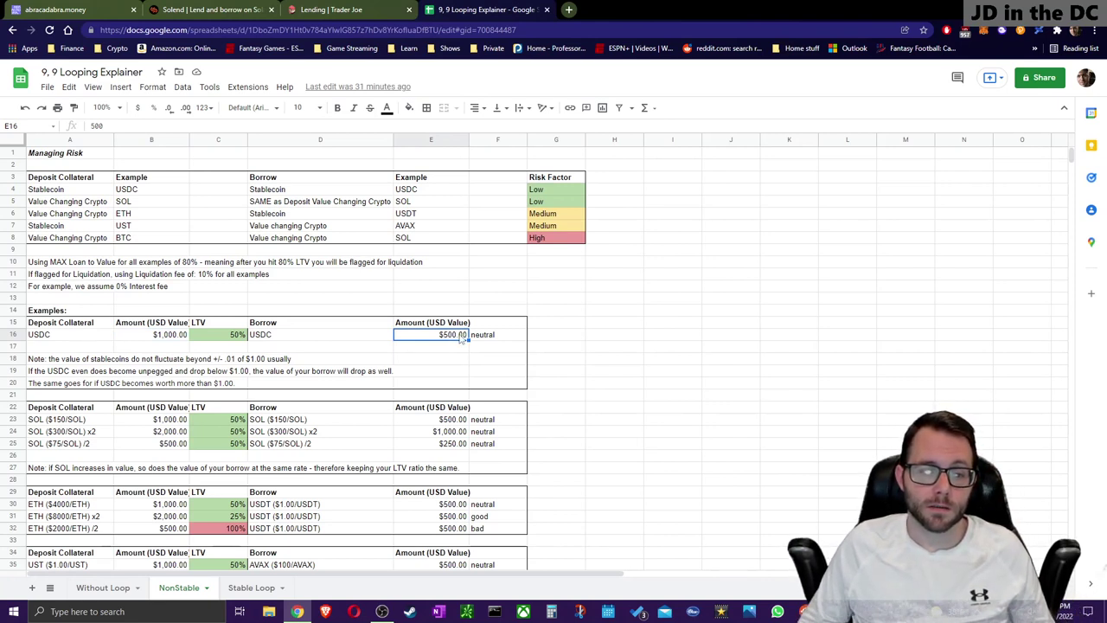
pyautogui.click(130, 348)
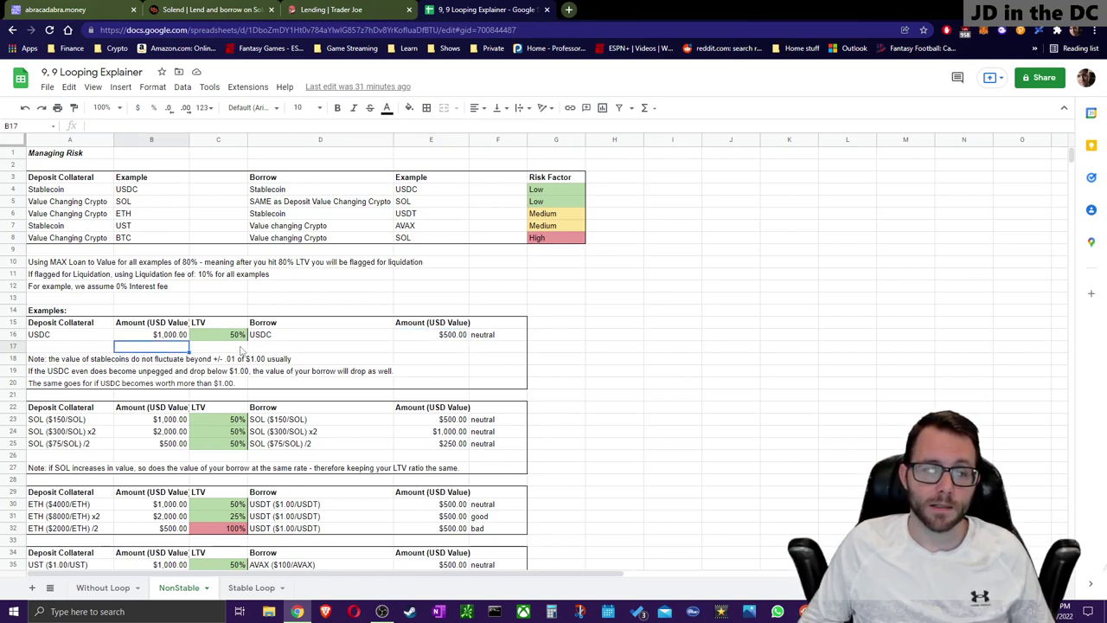
pyautogui.click(87, 348)
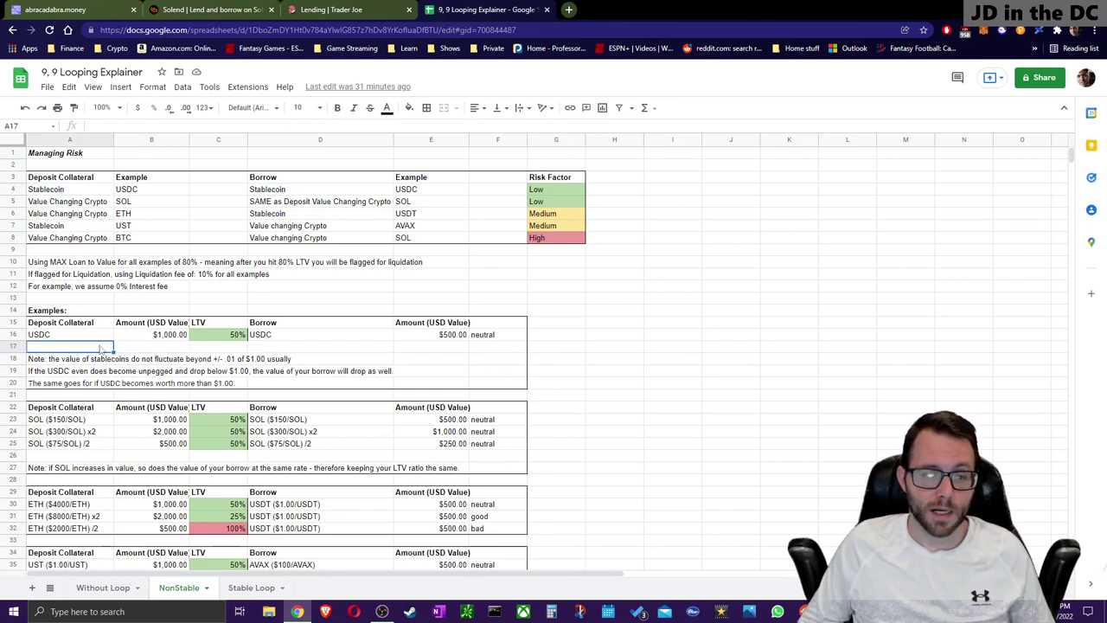
pyautogui.click(462, 336)
pyautogui.click(152, 338)
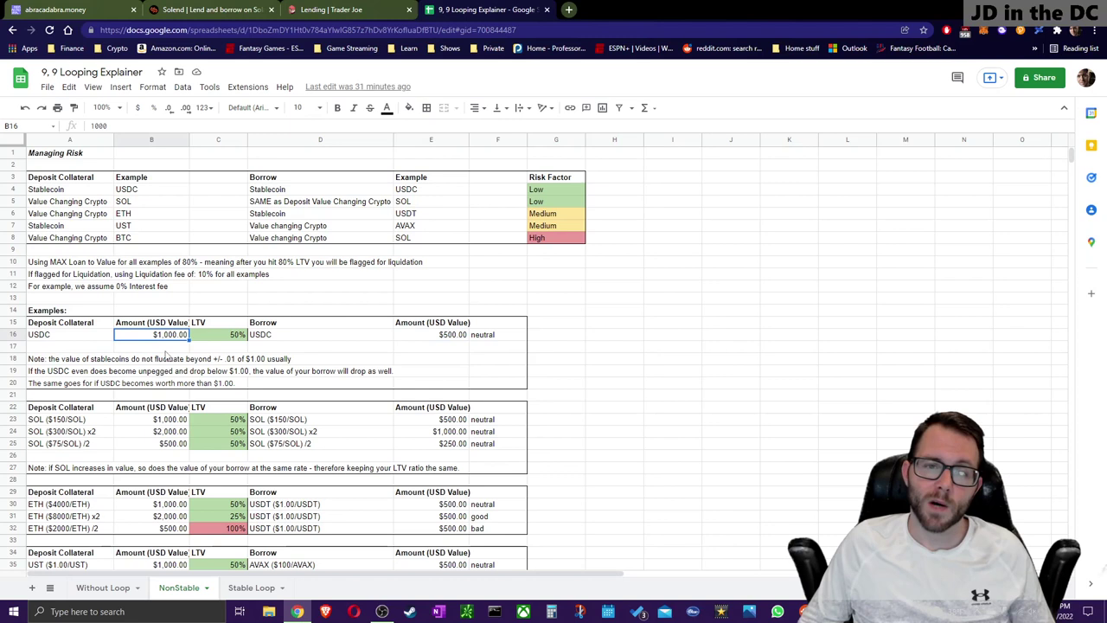
pyautogui.click(164, 348)
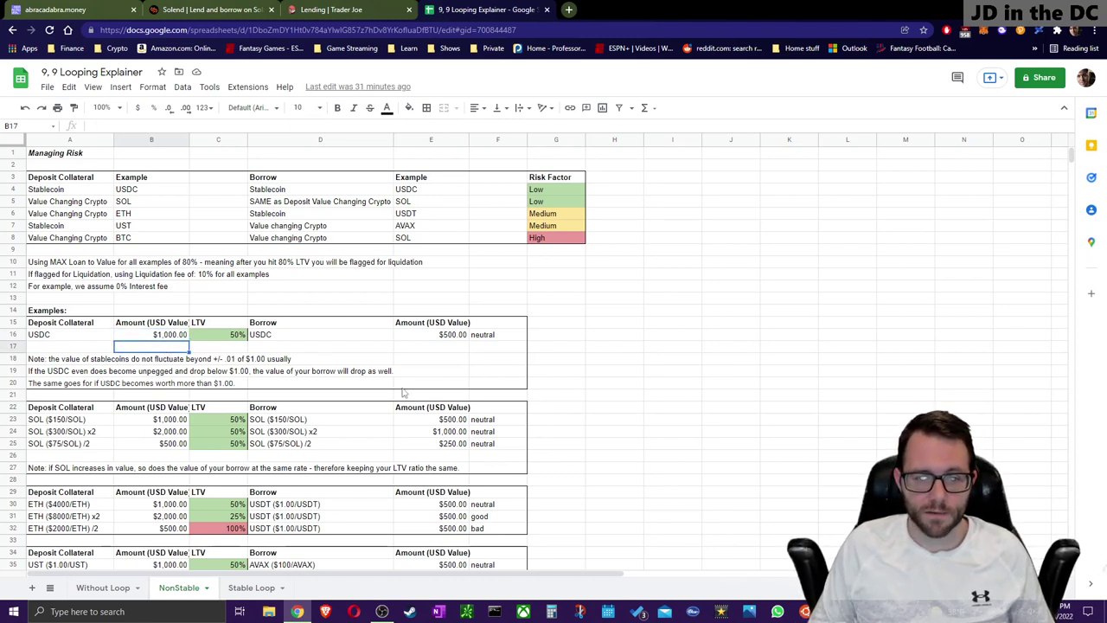
pyautogui.click(449, 338)
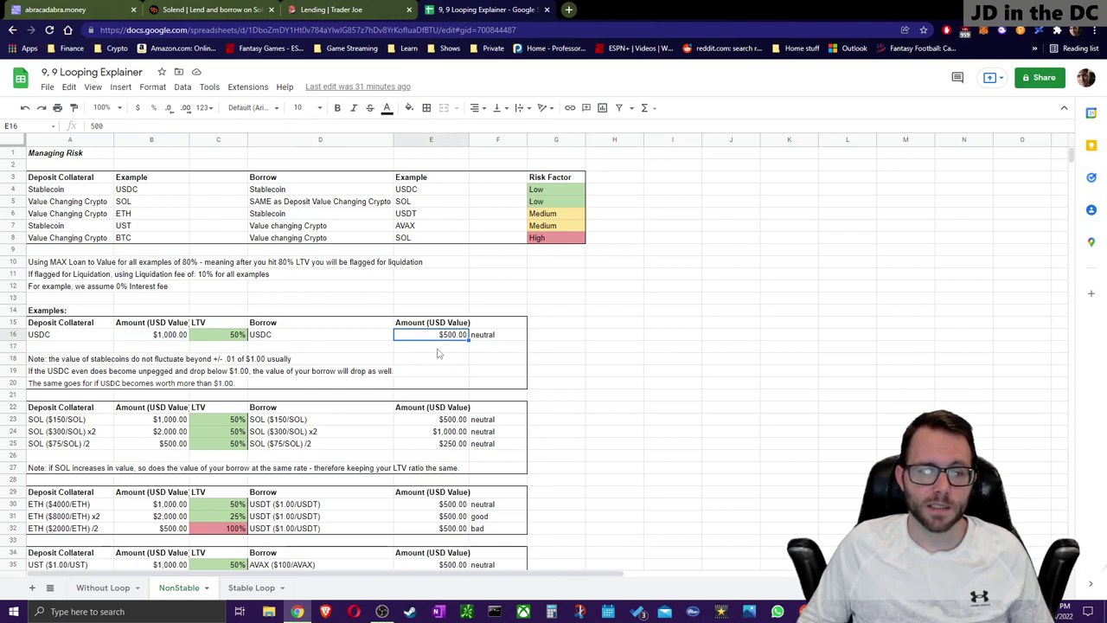
# Step: Add a deposit amount of 1500 beneath the USDC example's collateral amount and format it as currency
pyautogui.click(136, 337)
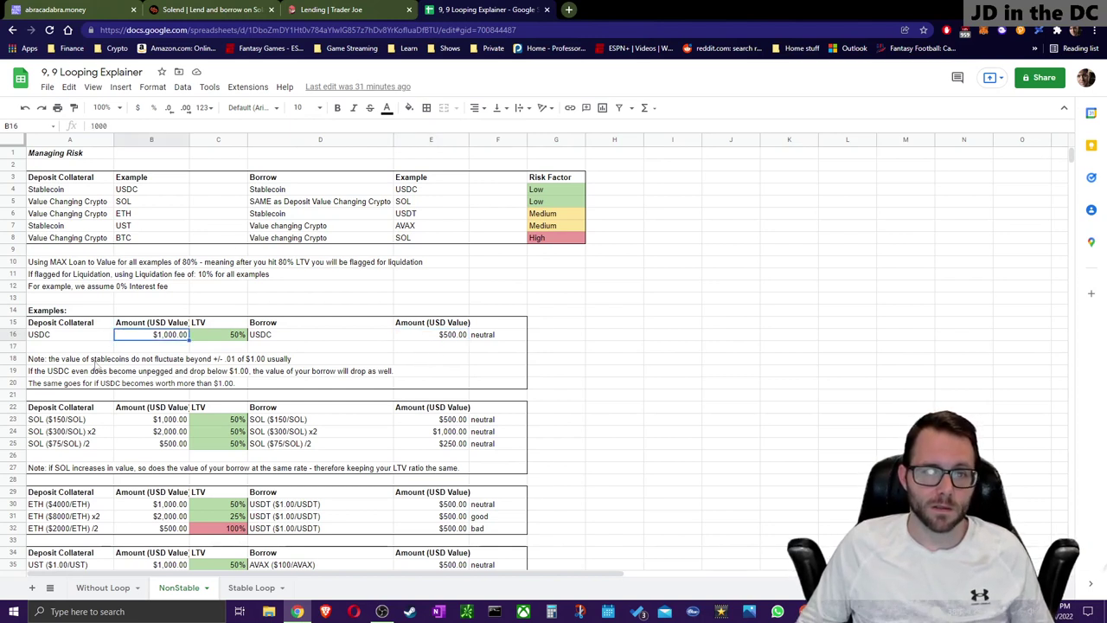
pyautogui.click(237, 336)
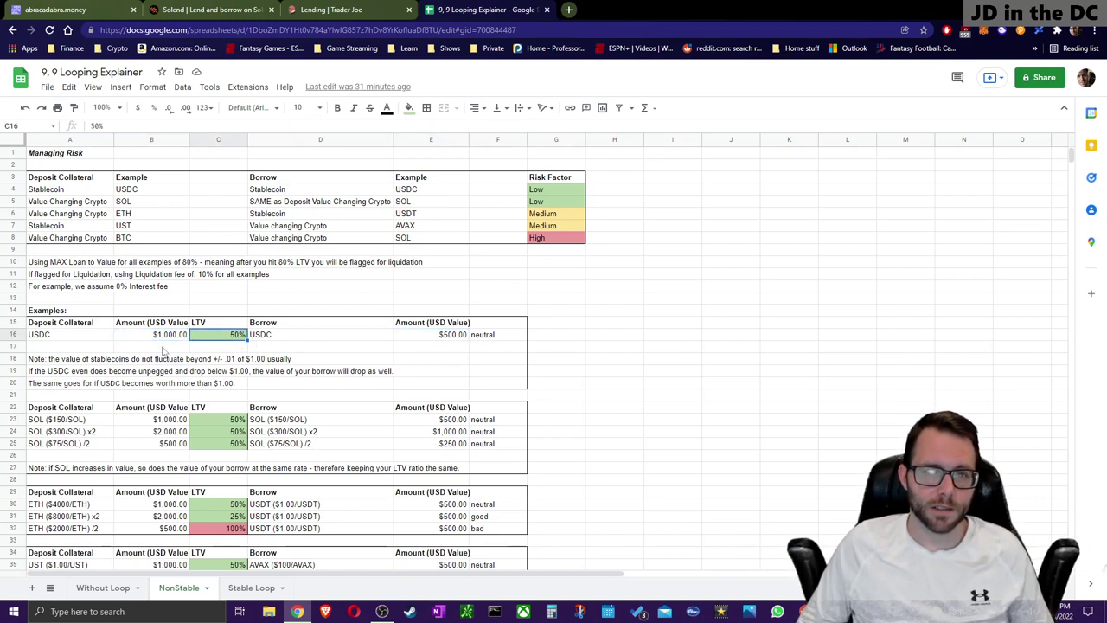
pyautogui.click(162, 349)
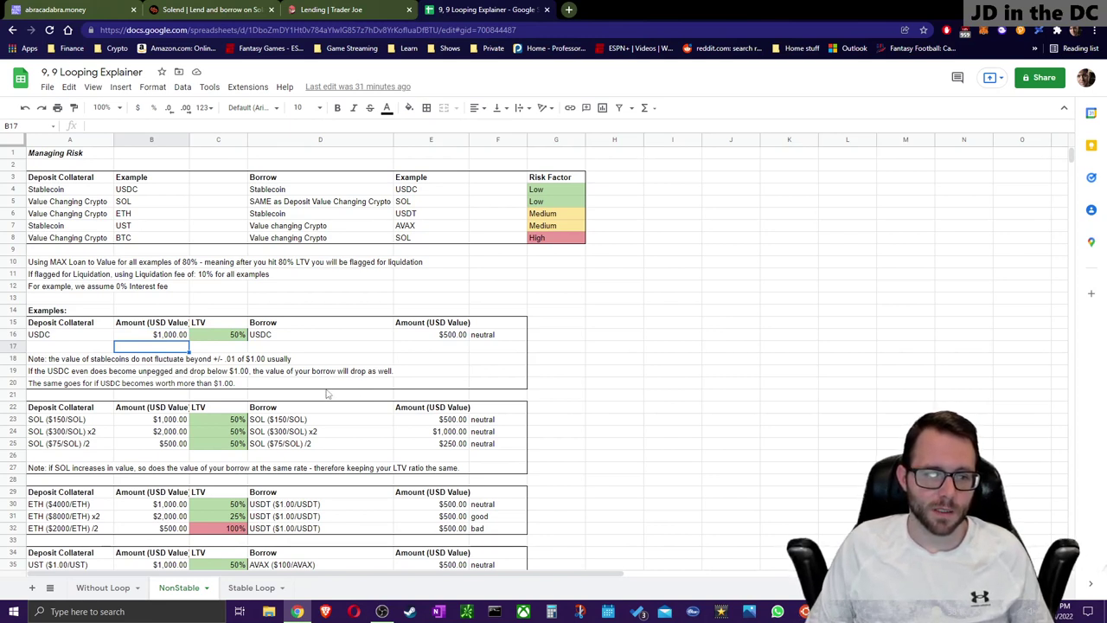
pyautogui.write('1500')
pyautogui.press('Return')
pyautogui.click(170, 338)
pyautogui.click(165, 348)
pyautogui.click(138, 107)
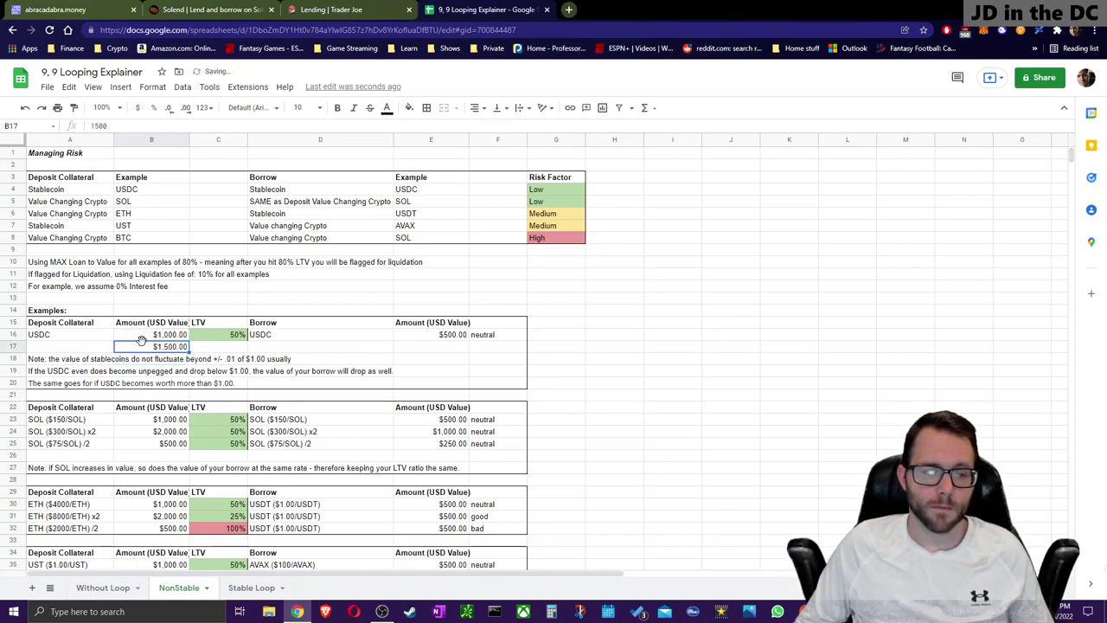
# Step: Enter a borrow amount of 500 in the same new row and format it as currency
pyautogui.click(445, 348)
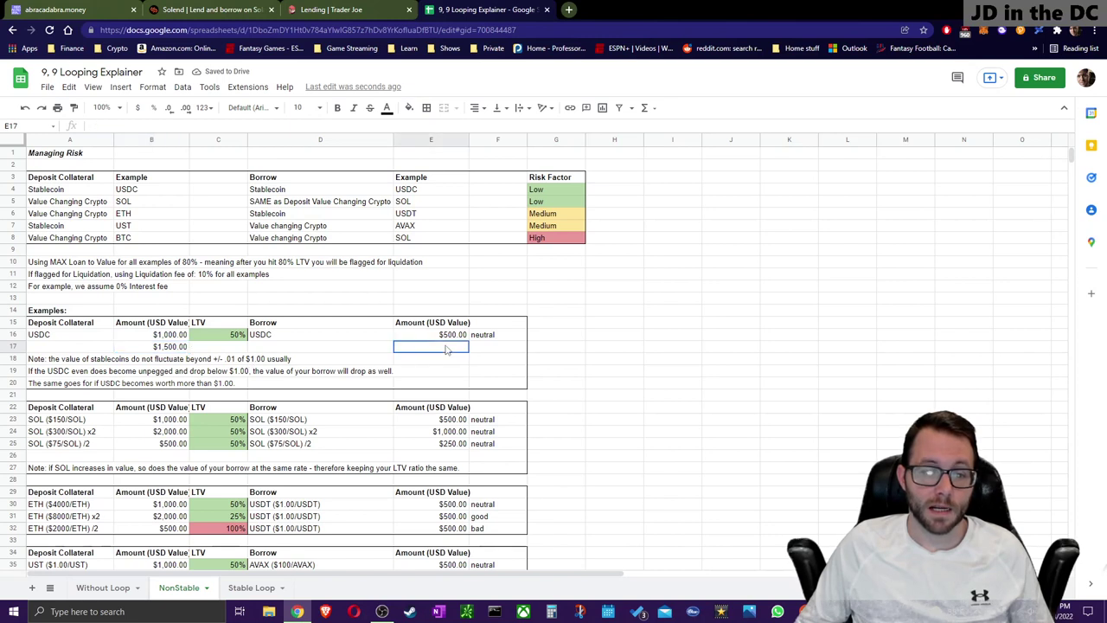
pyautogui.write('500')
pyautogui.press('Return')
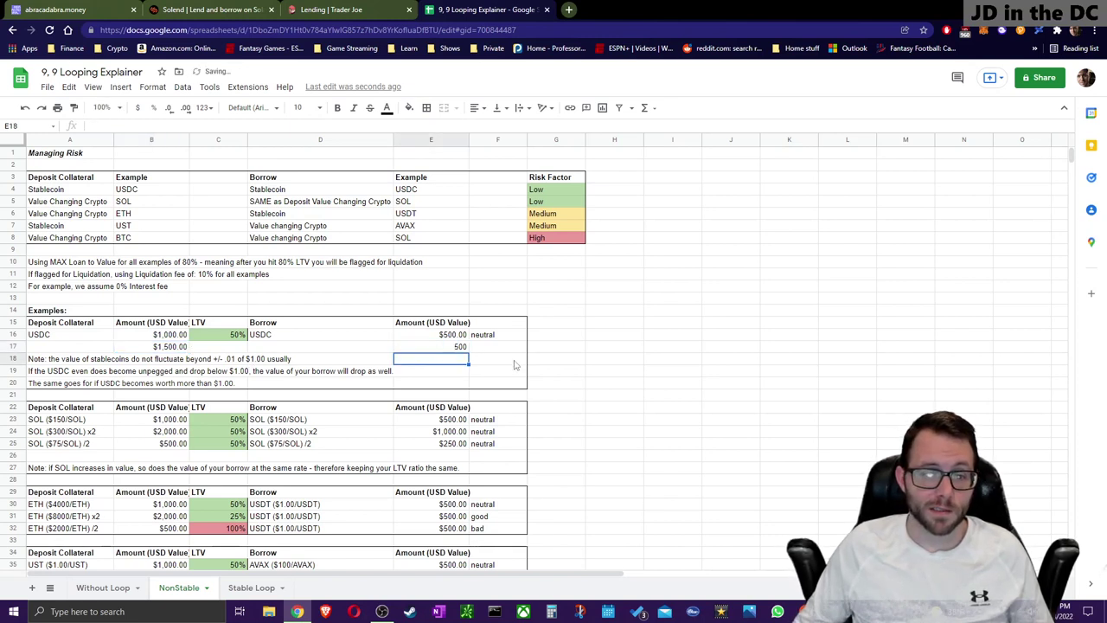
pyautogui.click(428, 347)
pyautogui.click(137, 108)
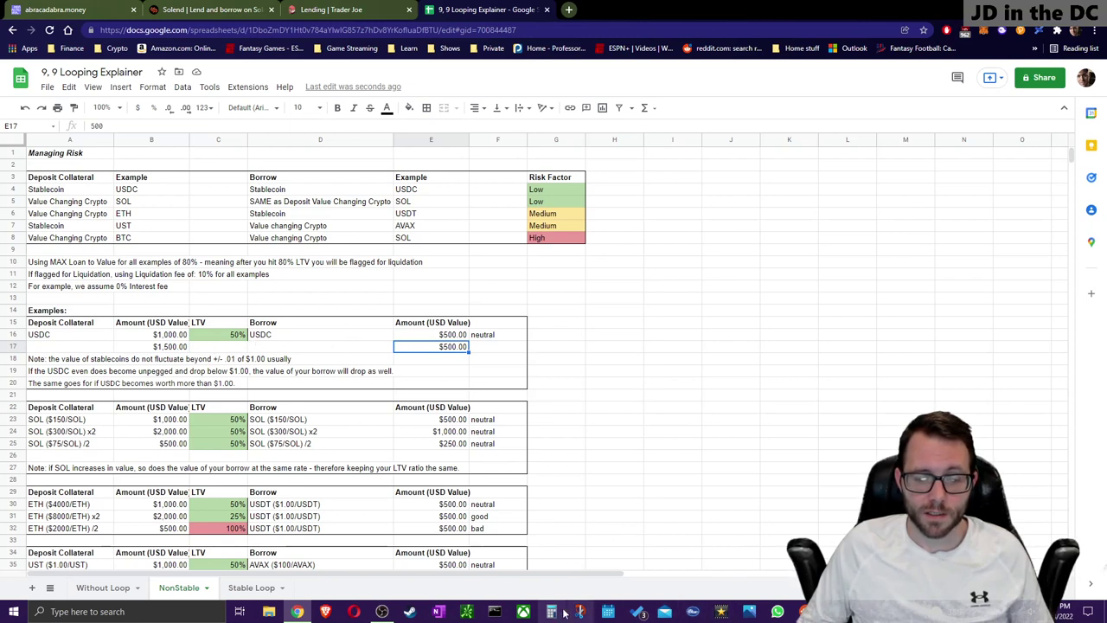
# Step: Switch to Calculator and divide 500 by 1500 to work out the new row's LTV
pyautogui.write('500')
pyautogui.write('/1500')
pyautogui.press('Return')
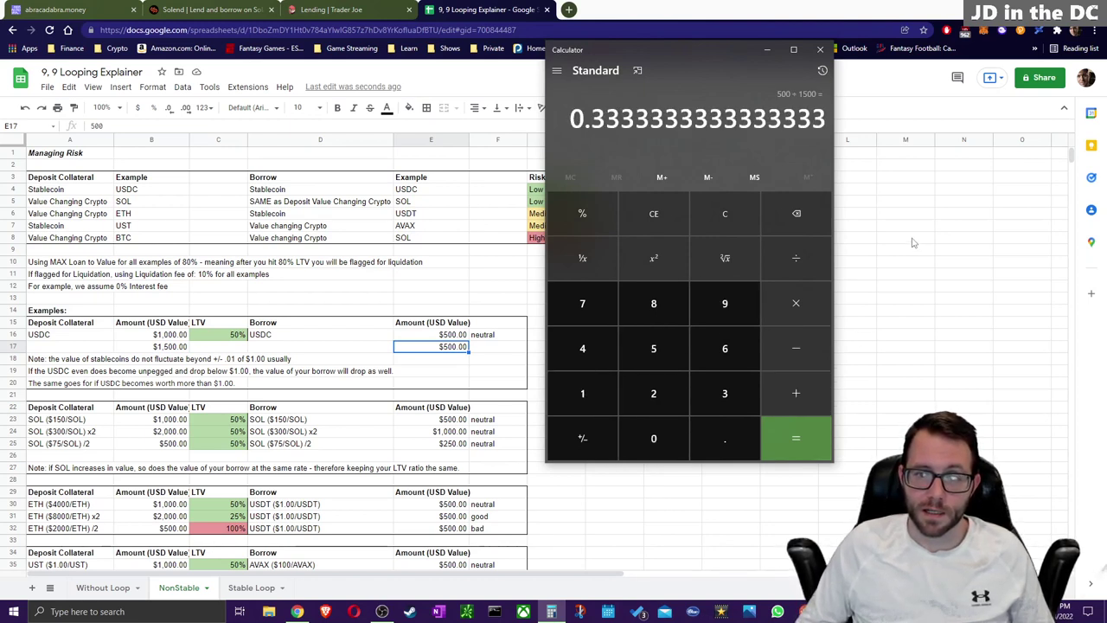
# Step: Return to the spreadsheet and enter 33% as the LTV of the new USDC row, formatted as a percentage
pyautogui.click(229, 348)
pyautogui.write('33.3')
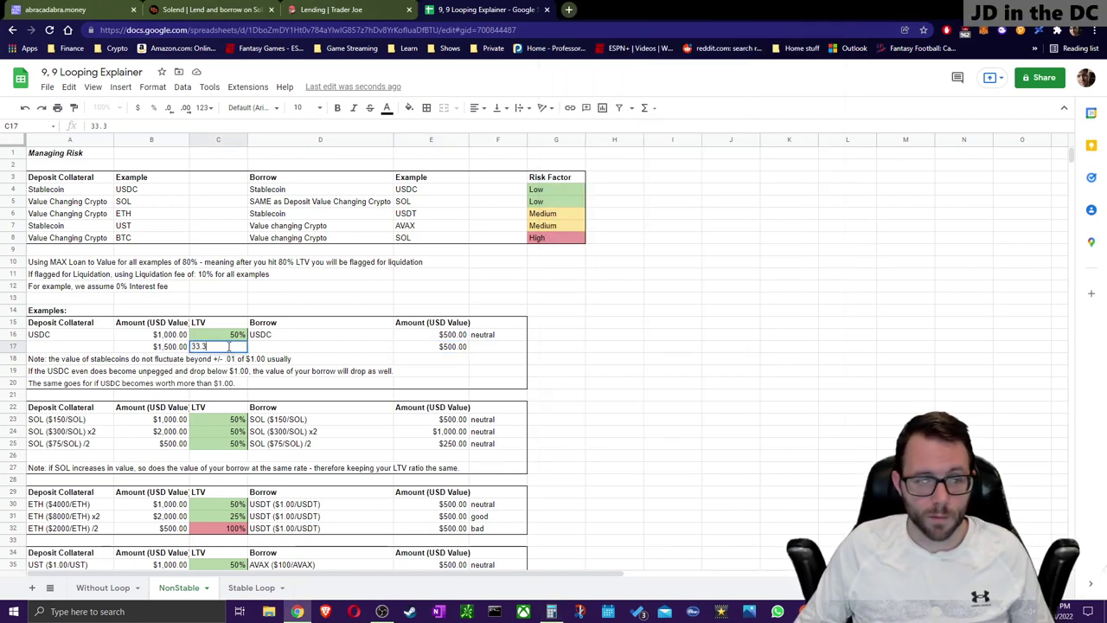
pyautogui.press('Return')
pyautogui.press('Up')
pyautogui.click(154, 110)
pyautogui.click(169, 108)
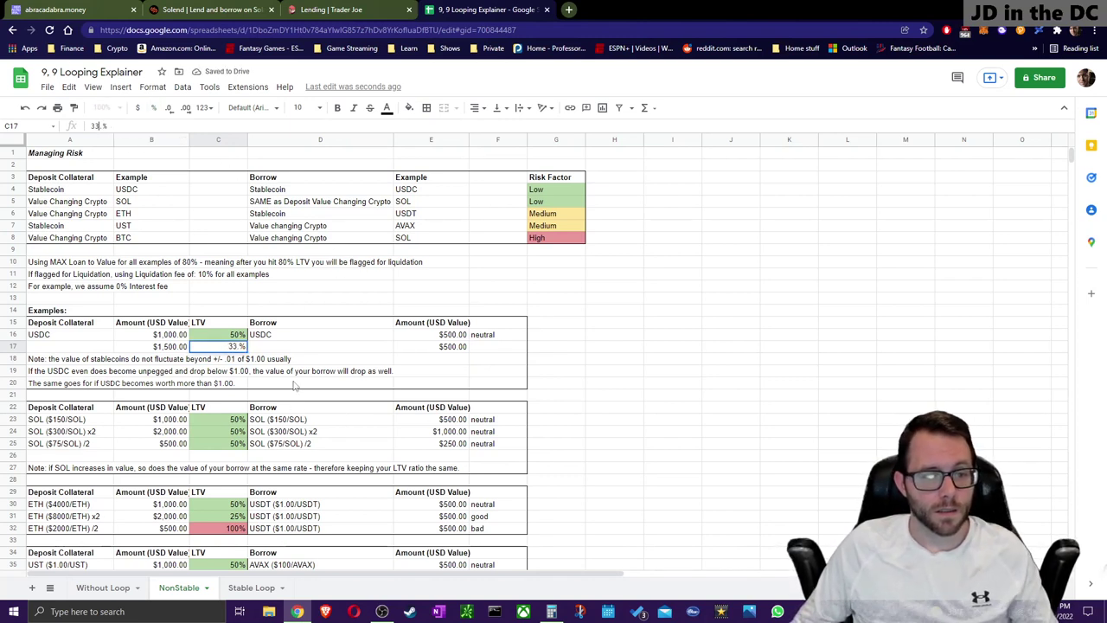
pyautogui.hotkey('ctrl', 'z')
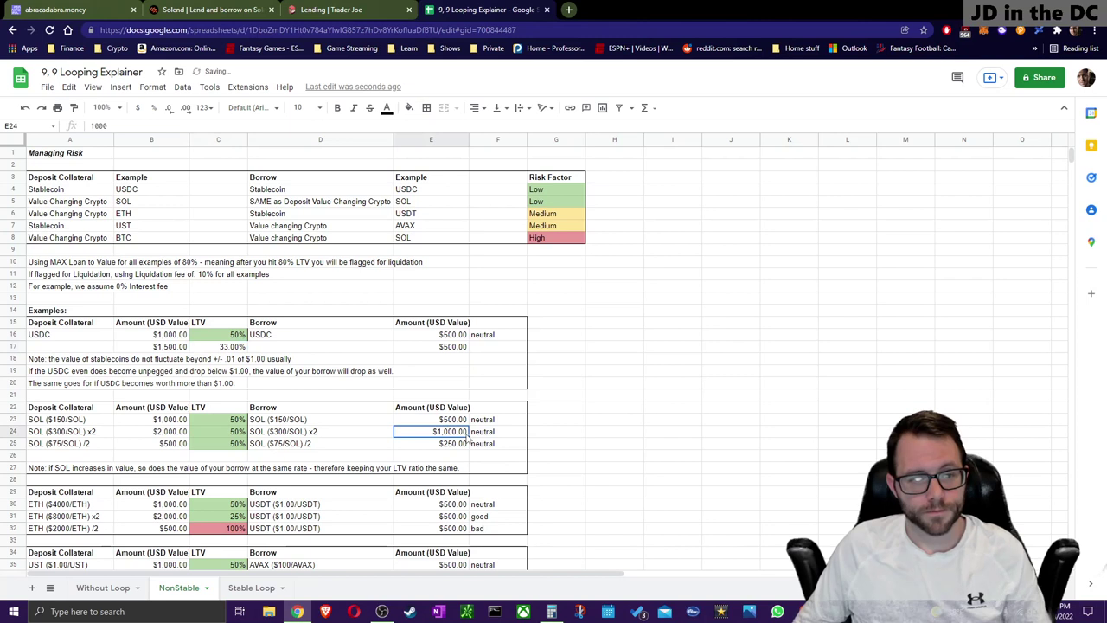
# Step: Compare the new row's LTV, borrow amount and deposit amount with the original USDC deposit
pyautogui.click(235, 348)
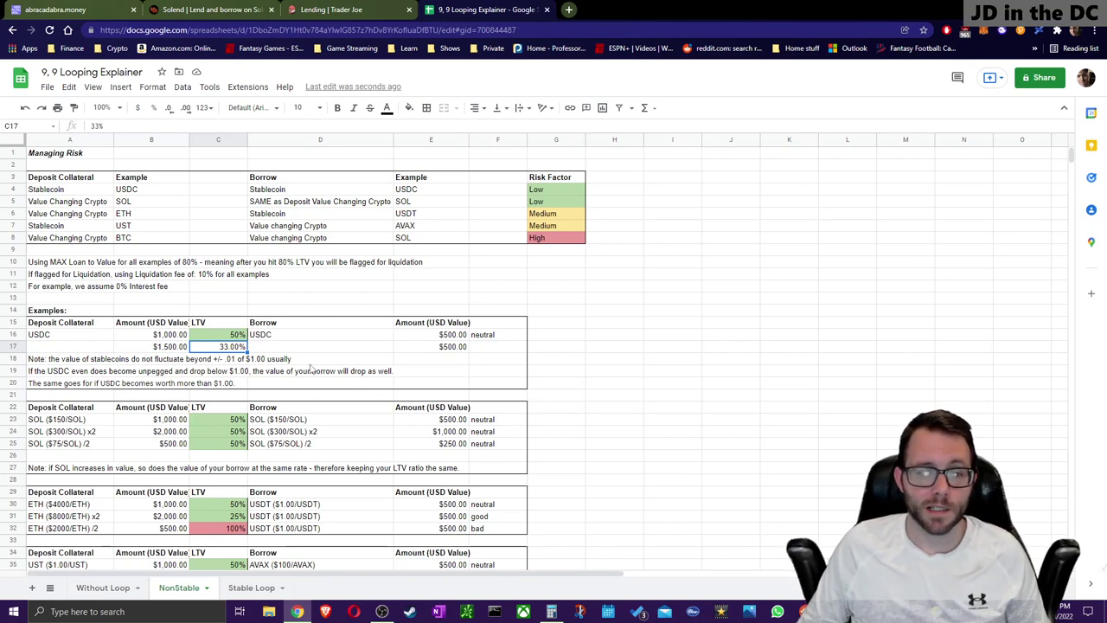
pyautogui.click(444, 350)
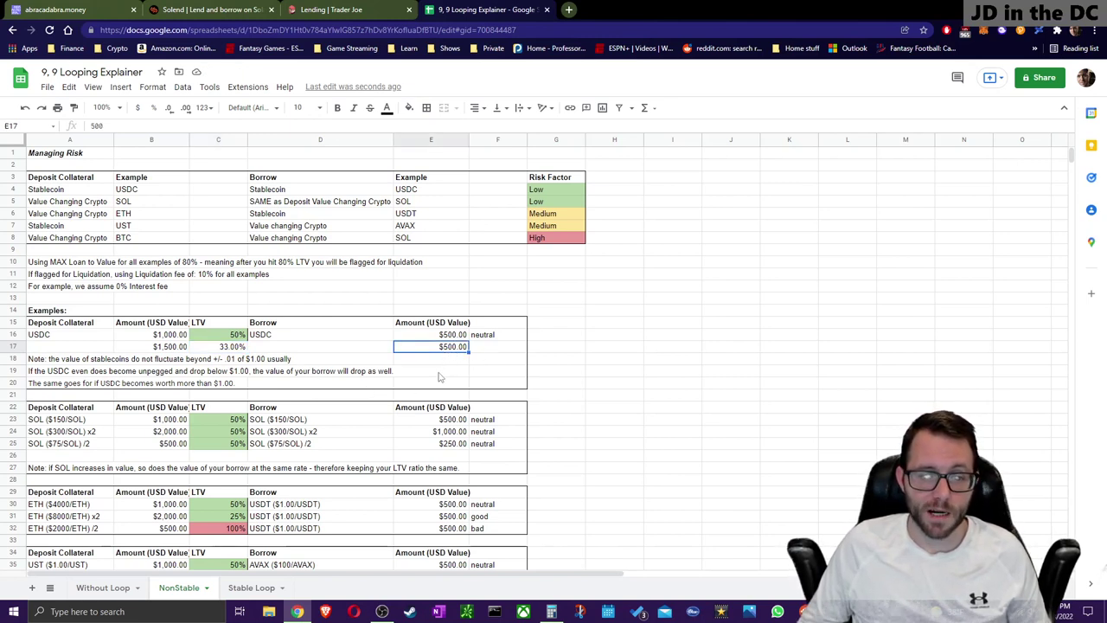
pyautogui.click(160, 349)
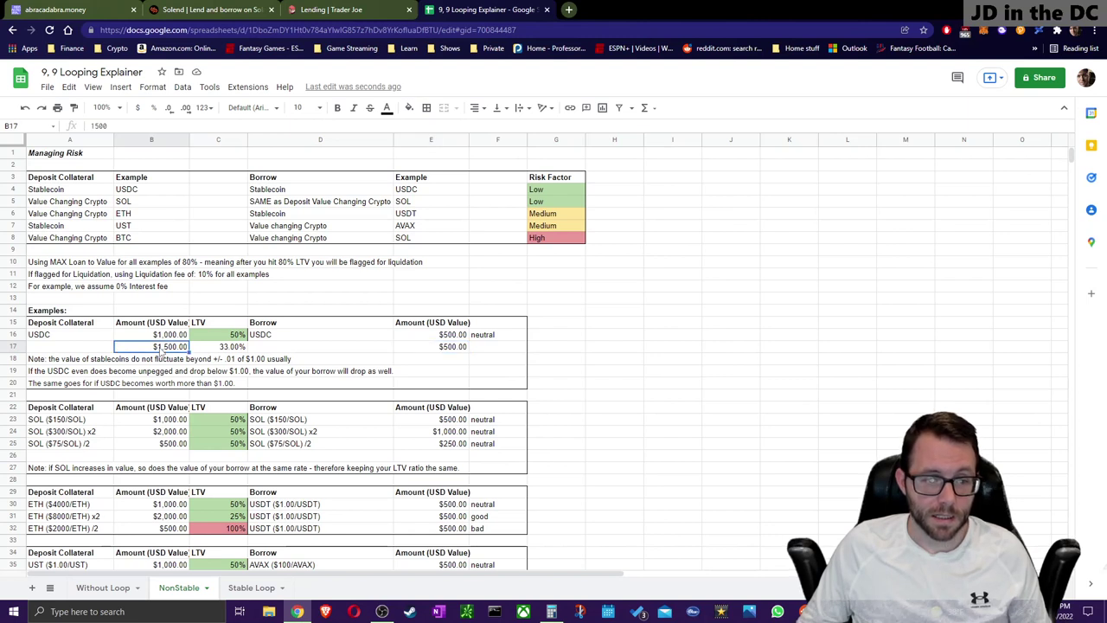
pyautogui.click(223, 349)
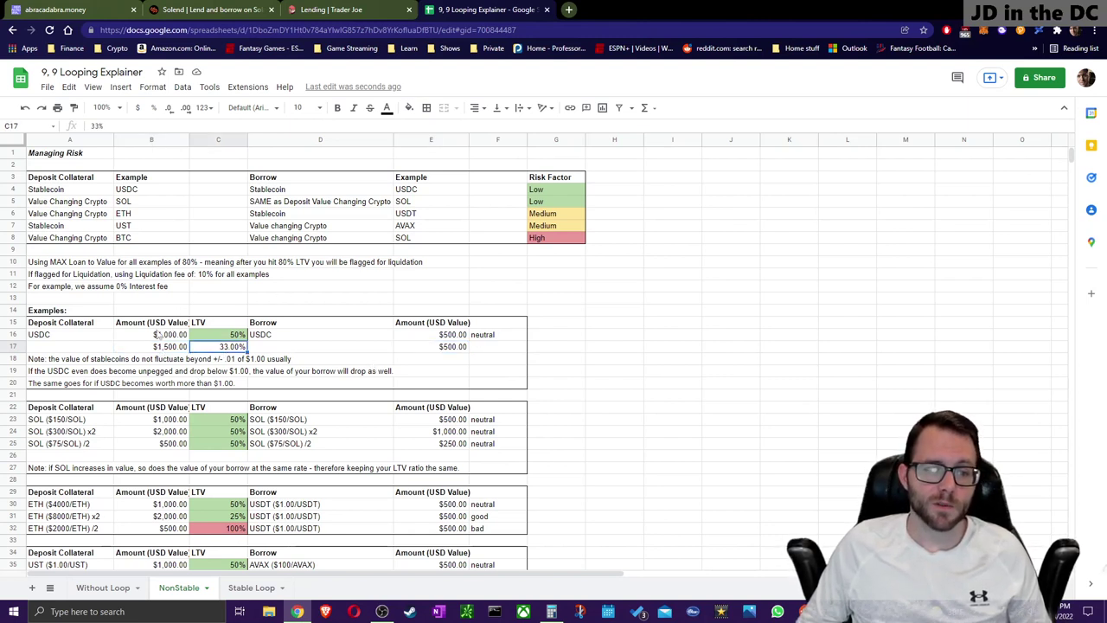
pyautogui.click(159, 335)
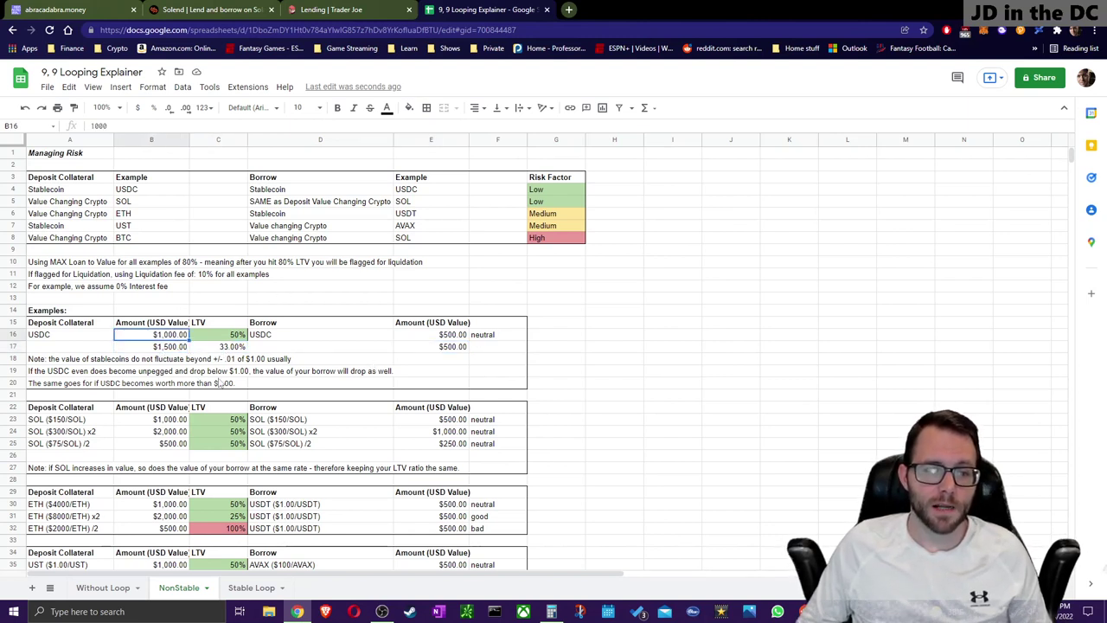
pyautogui.click(180, 348)
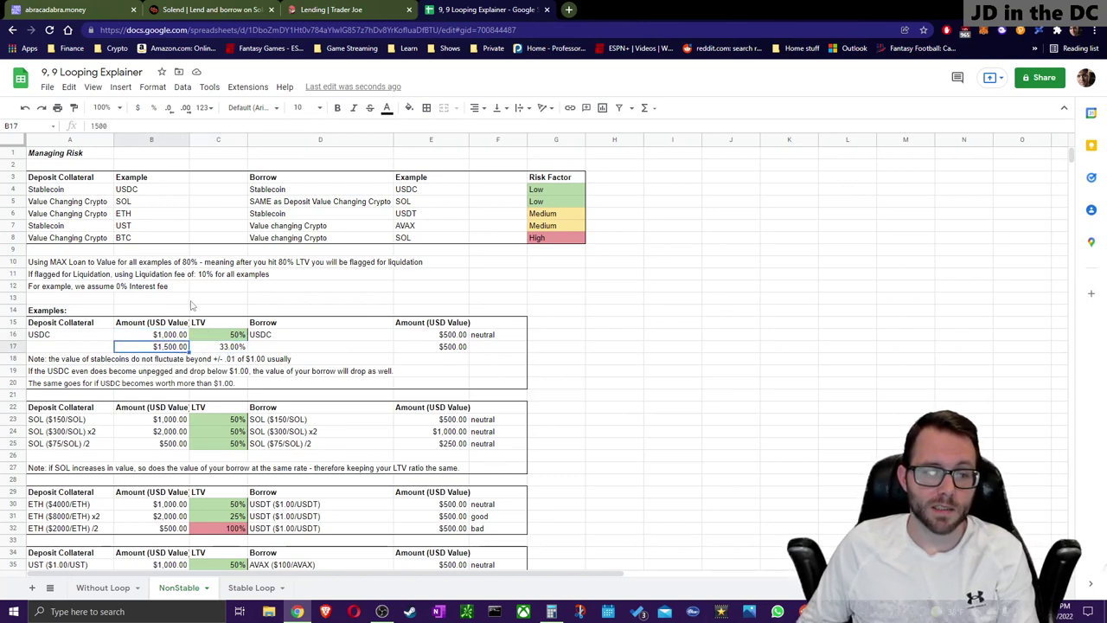
# Step: Enter 10% in cell C14 above the LTV heading of the USDC example
pyautogui.click(230, 311)
pyautogui.write('10')
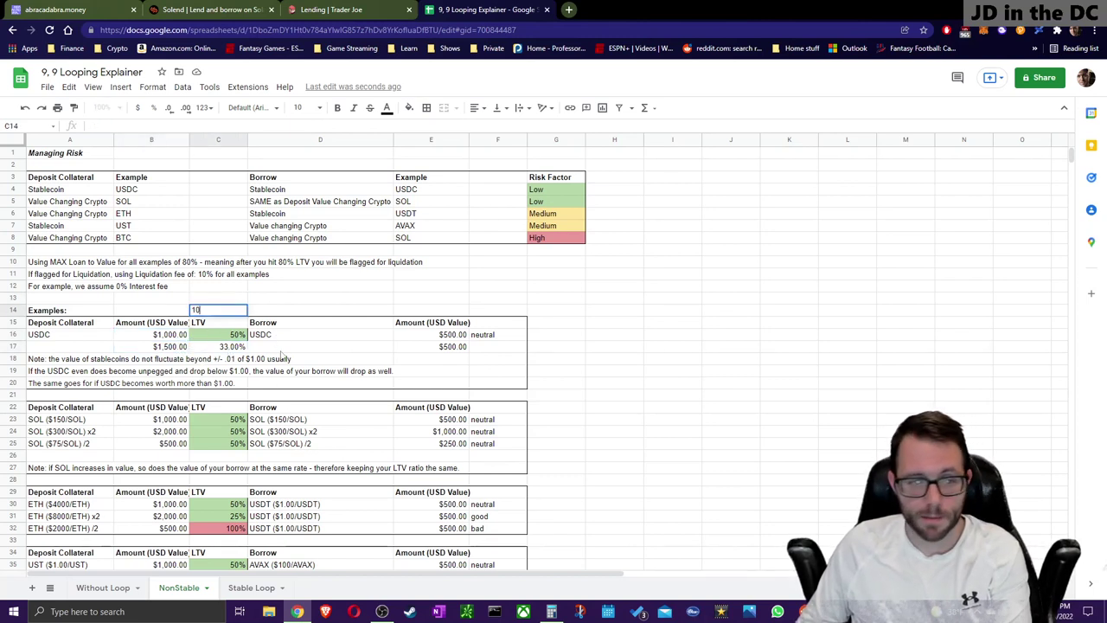
pyautogui.click(507, 445)
pyautogui.click(223, 310)
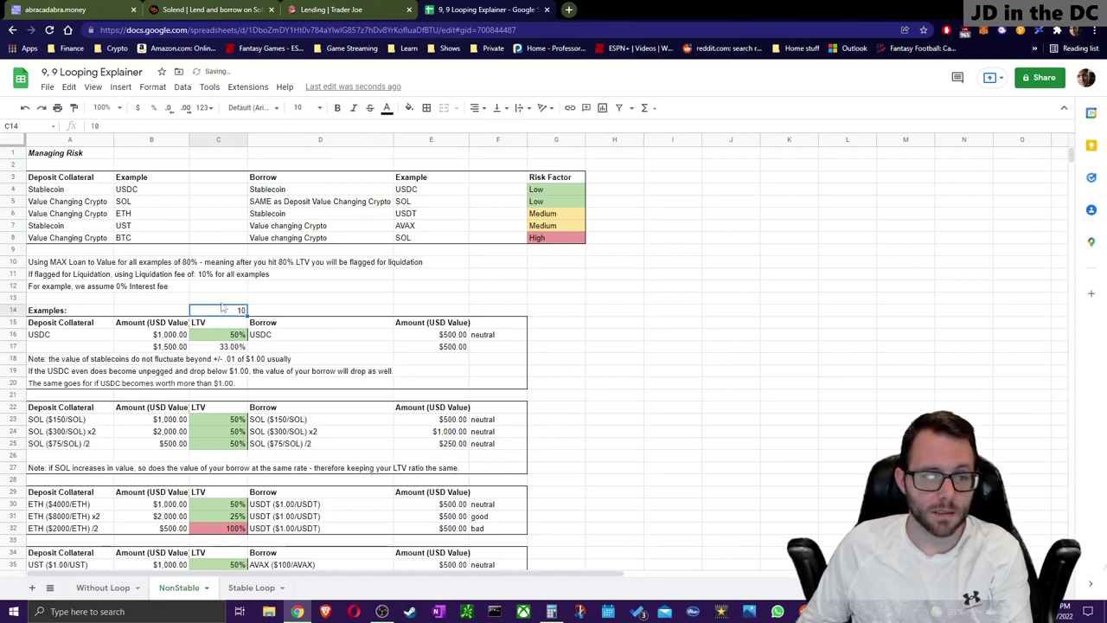
pyautogui.click(130, 126)
pyautogui.write('%')
pyautogui.click(253, 333)
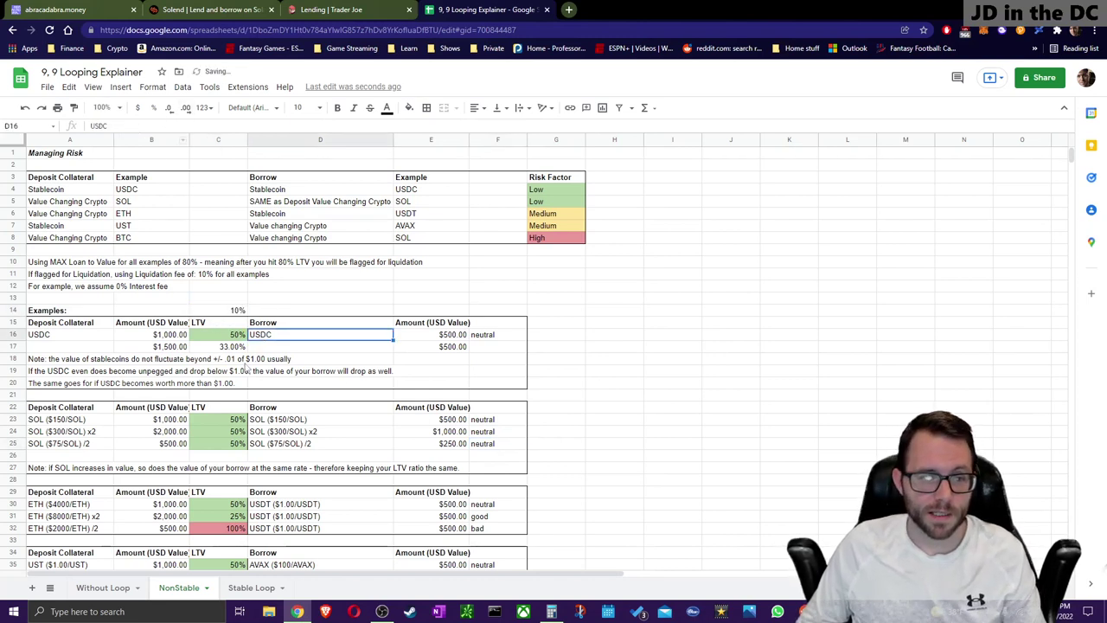
# Step: Enter 5% in cell E14 above the borrow amount heading of the USDC example
pyautogui.click(183, 341)
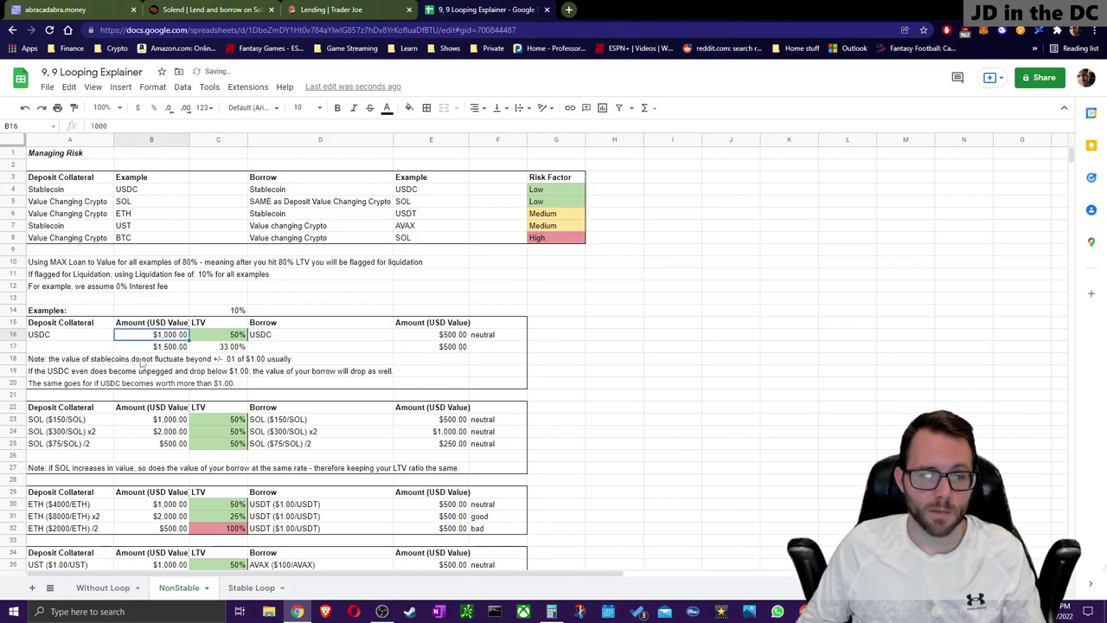
pyautogui.click(432, 310)
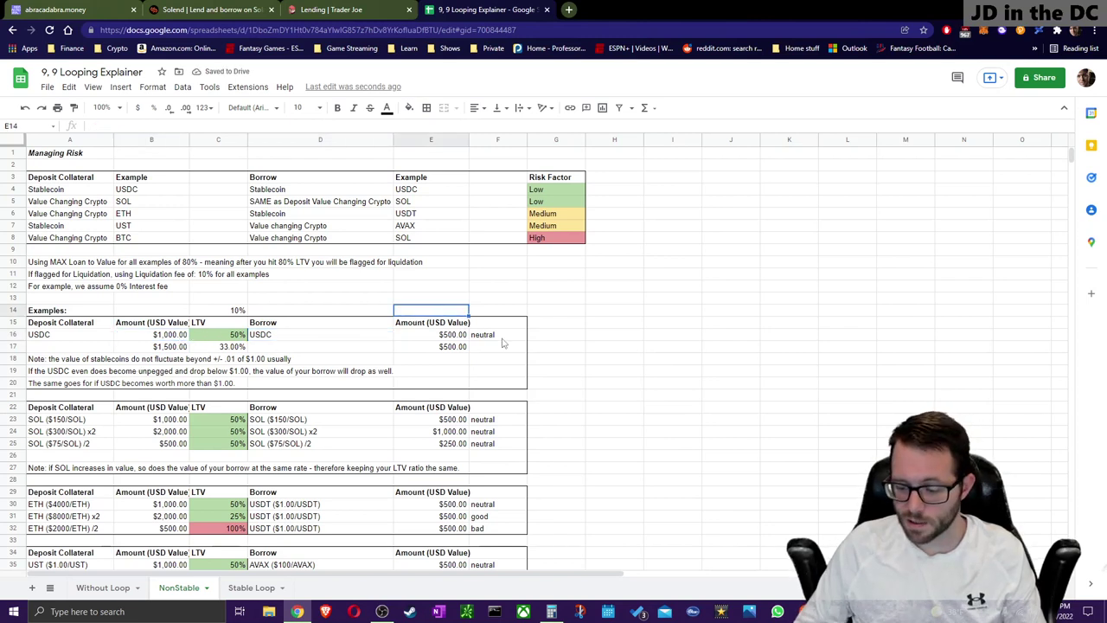
pyautogui.write('5%')
pyautogui.press('Return')
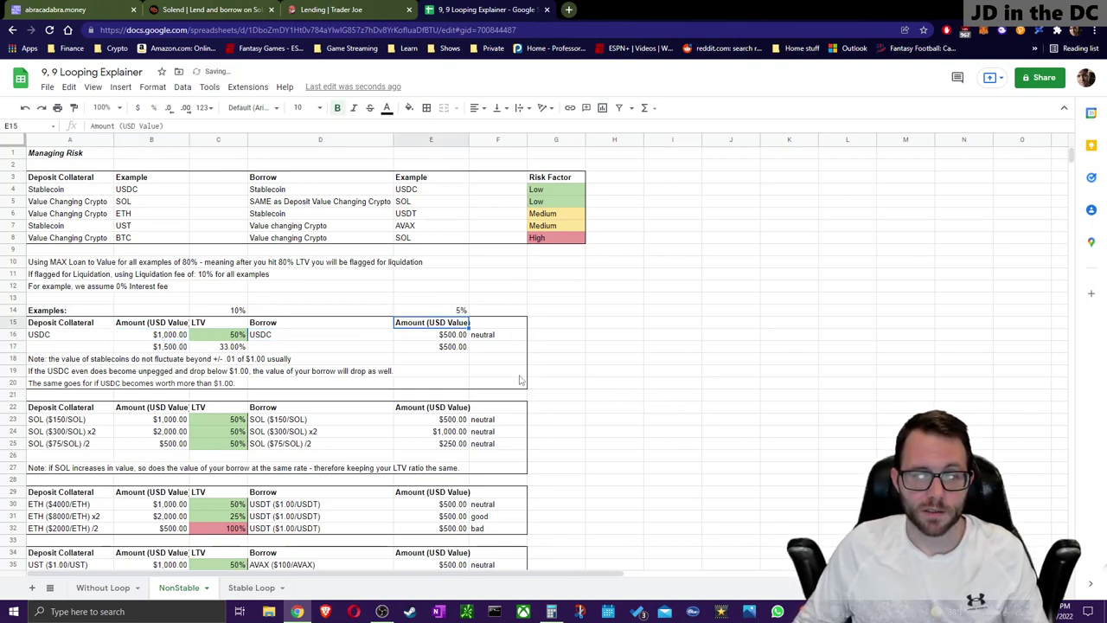
# Step: Review the 5% rate and the USDC borrow amounts, and switch to Calculator with its entry cleared
pyautogui.click(445, 313)
pyautogui.click(451, 346)
pyautogui.click(452, 336)
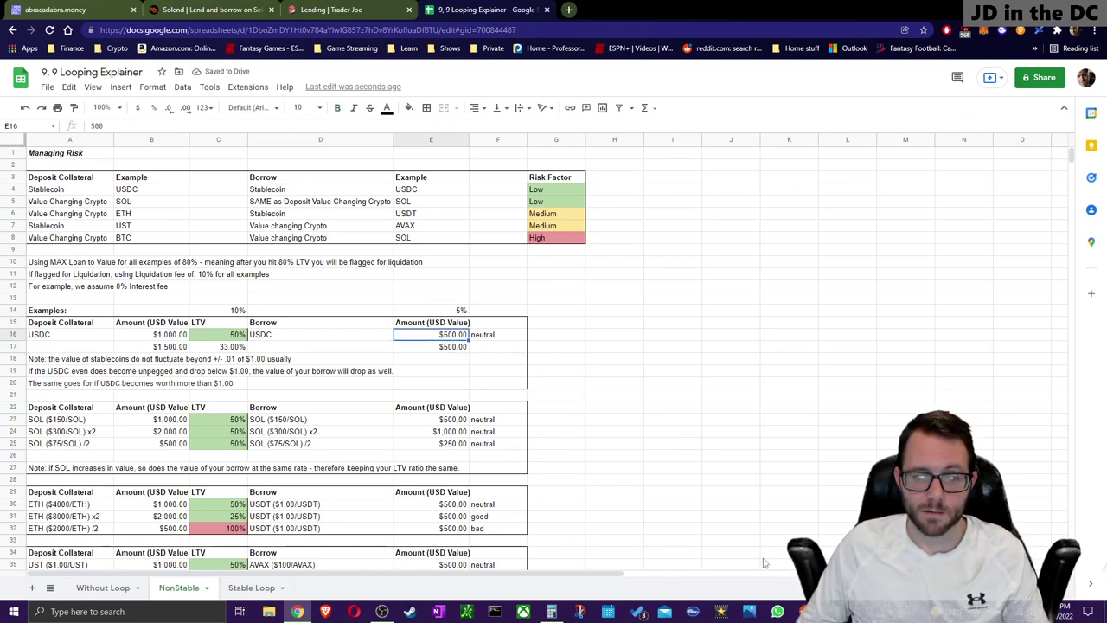
pyautogui.click(551, 611)
pyautogui.click(654, 214)
pyautogui.press('5')
pyautogui.press('*')
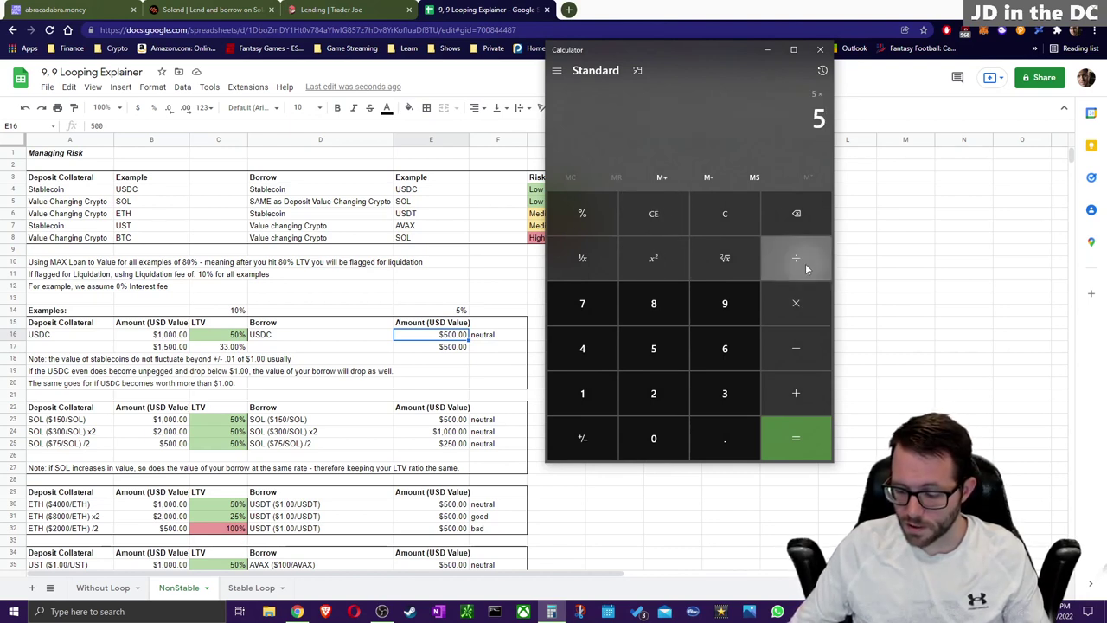
pyautogui.click(732, 201)
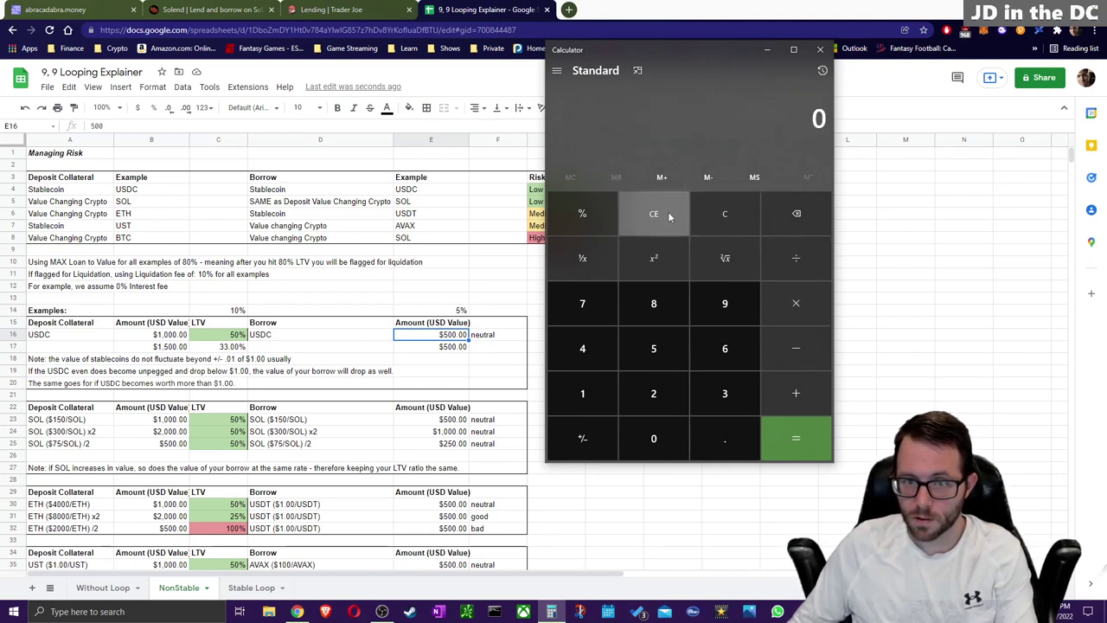
# Step: Multiply 500 by 0.05 to work out the borrow interest, and shift Calculator away from the example tables
pyautogui.press('5')
pyautogui.press('0')
pyautogui.press('0')
pyautogui.press('*')
pyautogui.press('0')
pyautogui.press('.')
pyautogui.press('0')
pyautogui.press('5')
pyautogui.press('Return')
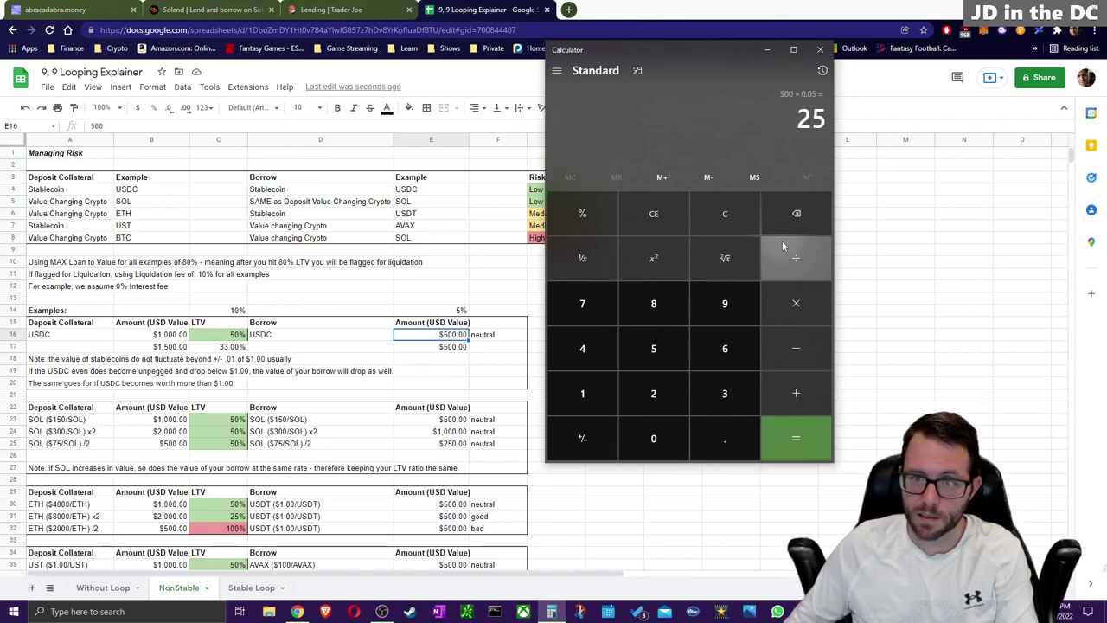
pyautogui.moveTo(707, 47); pyautogui.dragTo(770, 66)
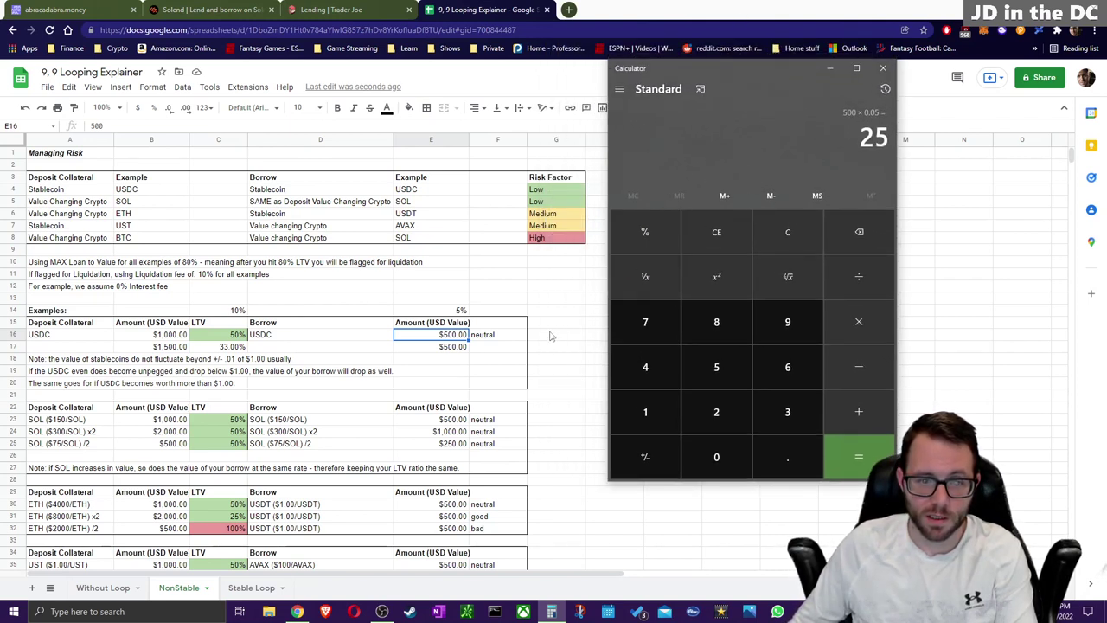
# Step: Enter the note "25$ interest" in cell F14 of the spreadsheet, beside the 5% rate
pyautogui.click(497, 313)
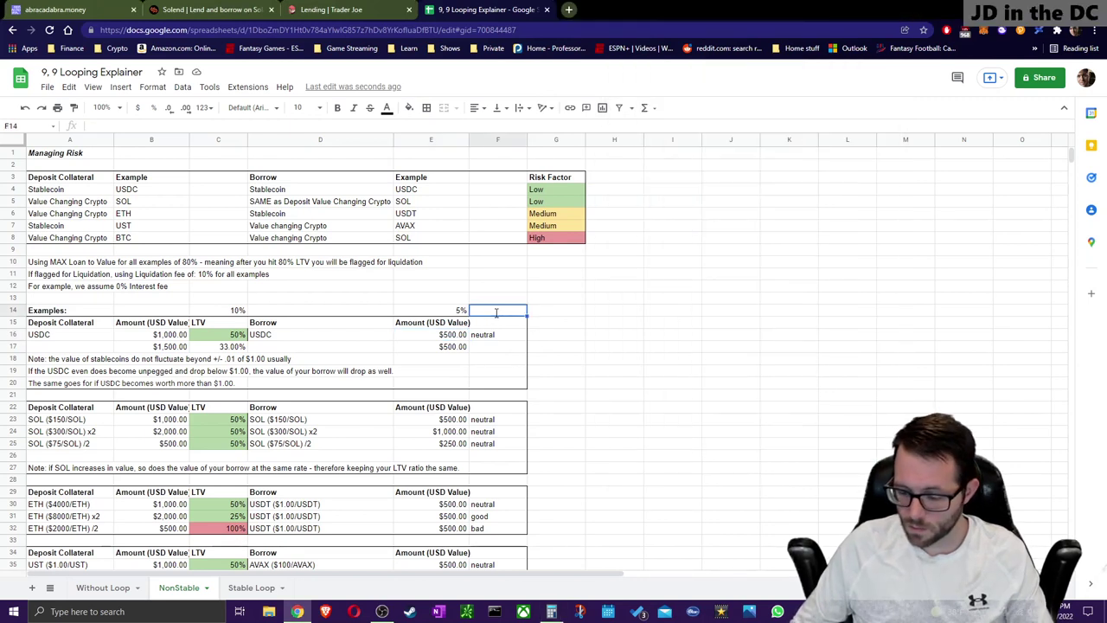
pyautogui.write('25$ interest')
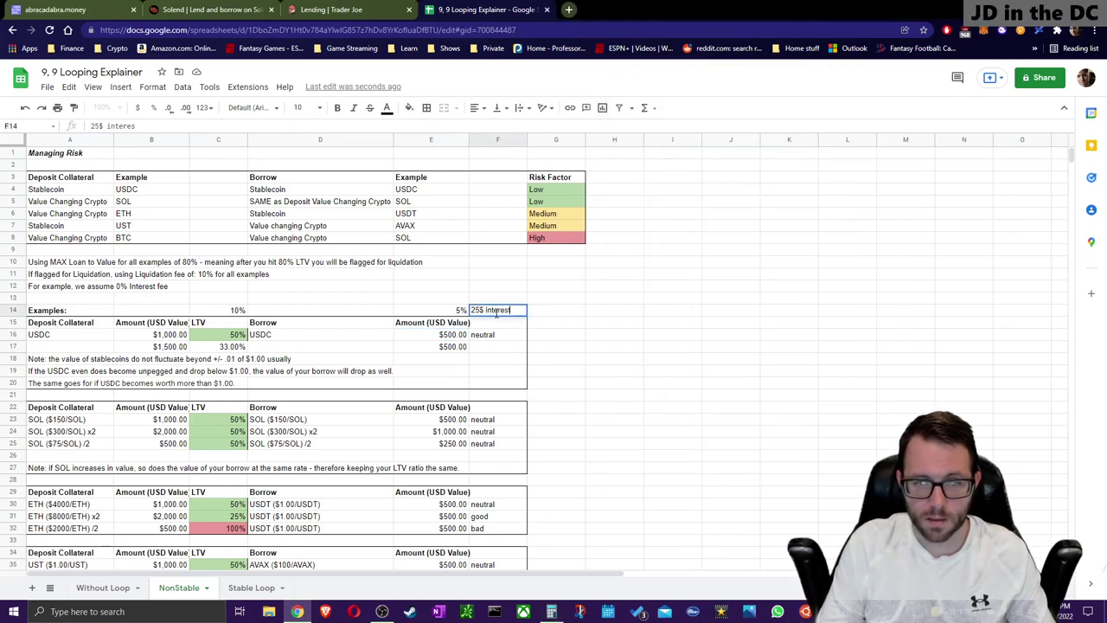
pyautogui.press('Return')
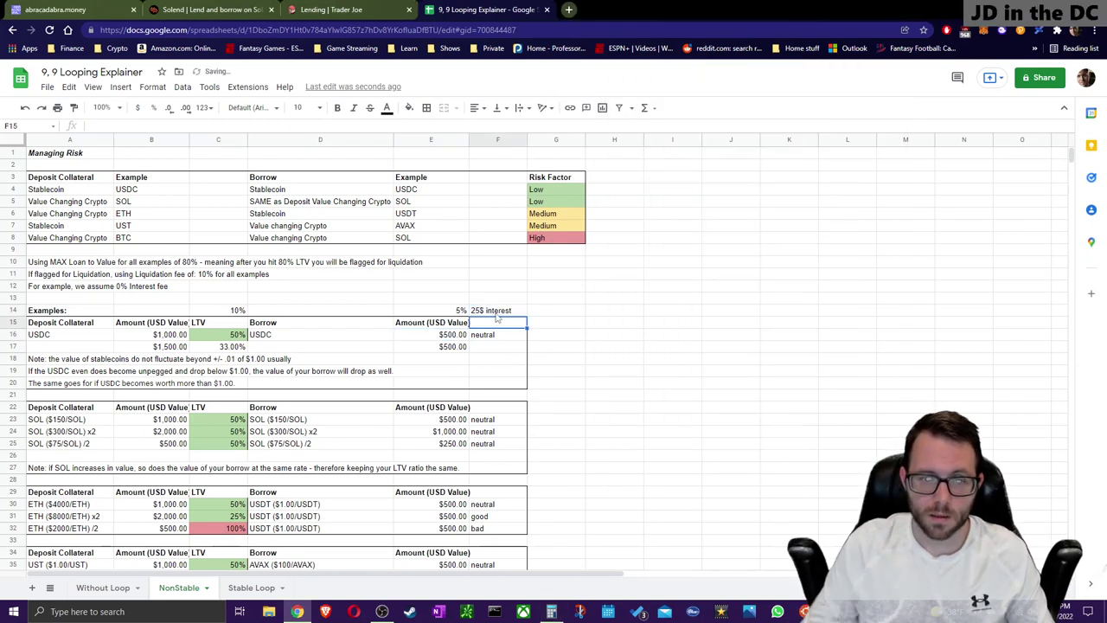
# Step: Multiply the 1500 deposit by 0.1 in Calculator and return to the spreadsheet beside the 10% rate
pyautogui.click(236, 313)
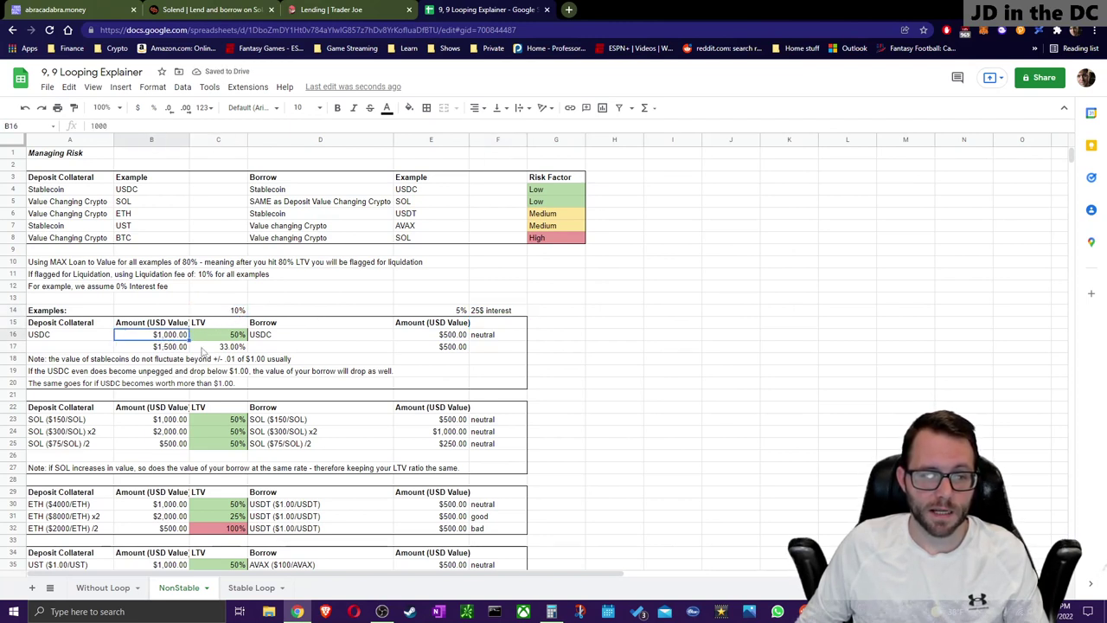
pyautogui.click(159, 348)
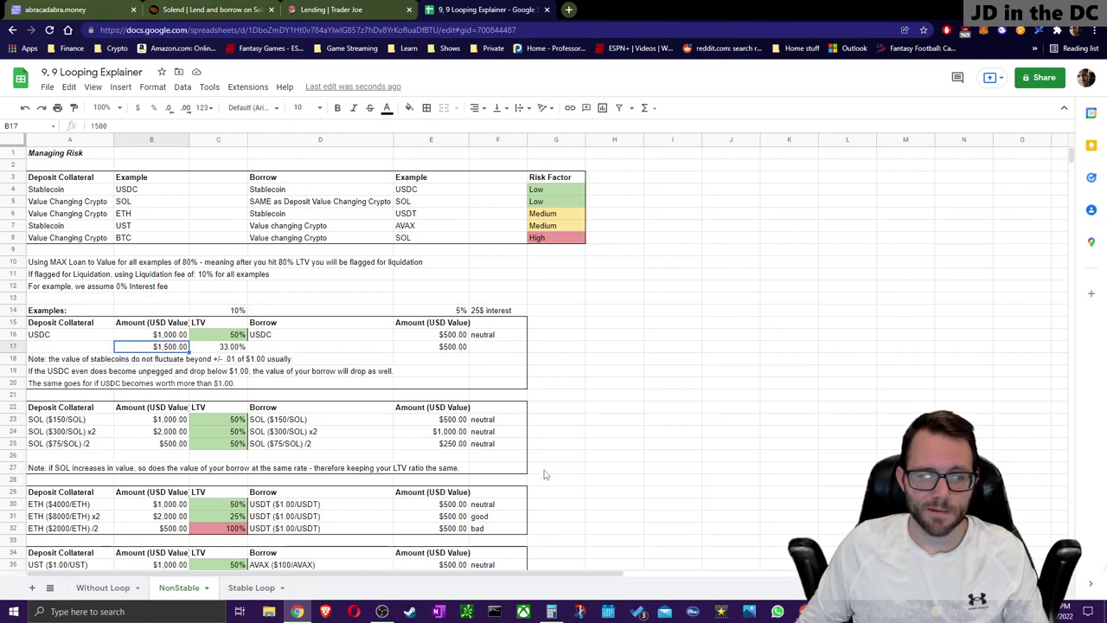
pyautogui.click(551, 611)
pyautogui.click(787, 232)
pyautogui.write('1500*.1')
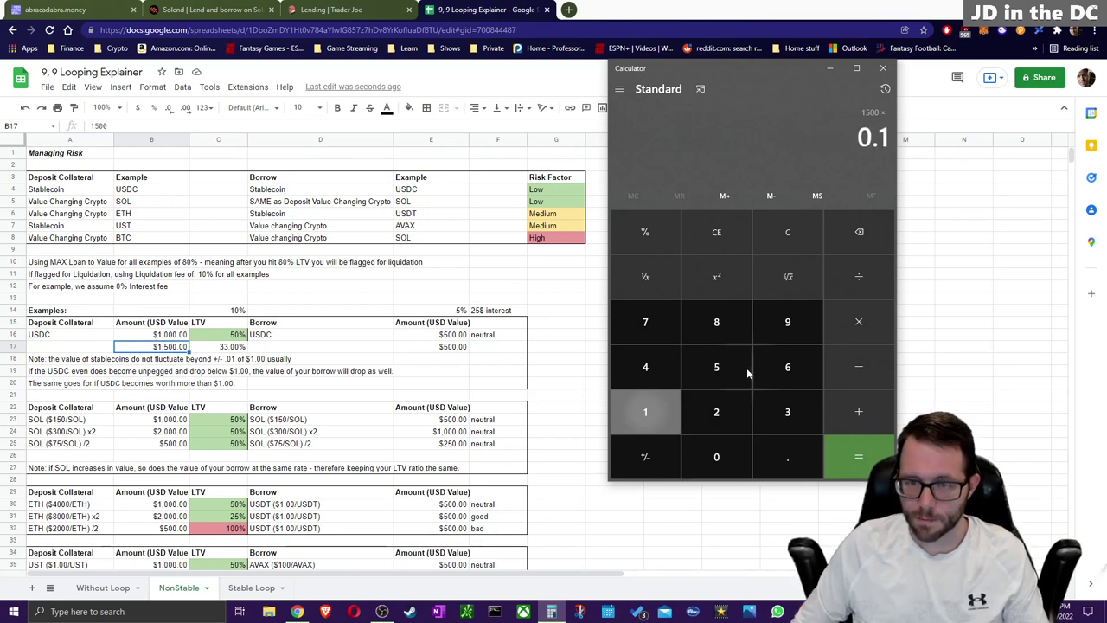
pyautogui.press('Return')
pyautogui.click(255, 314)
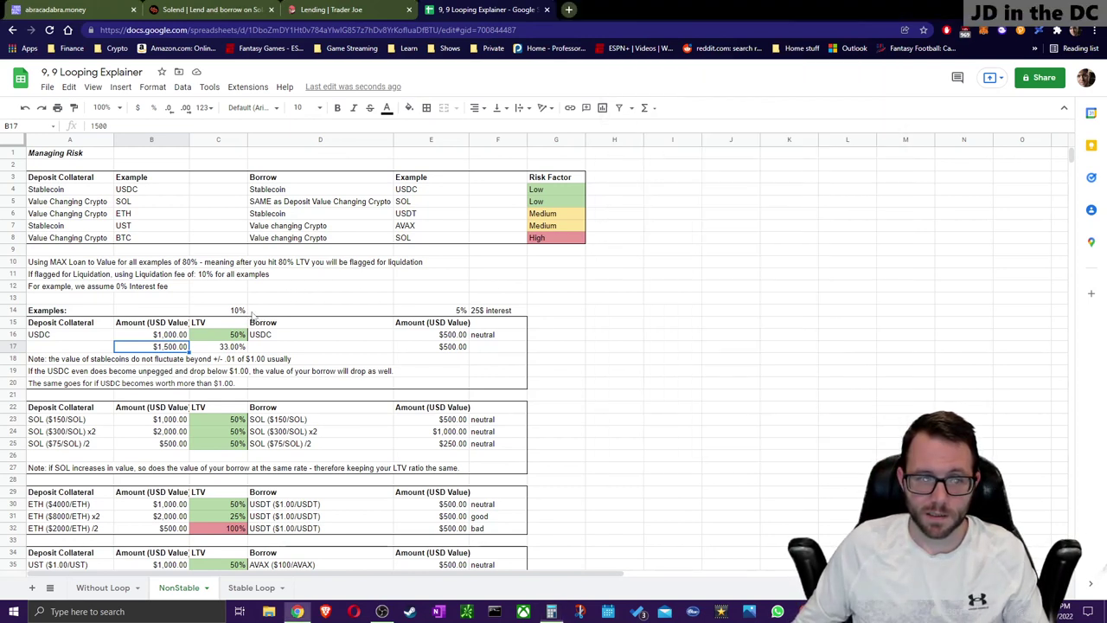
# Step: Enter the note "$150 instead of $100" in cell D14, beside the 10% rate
pyautogui.write('150$')
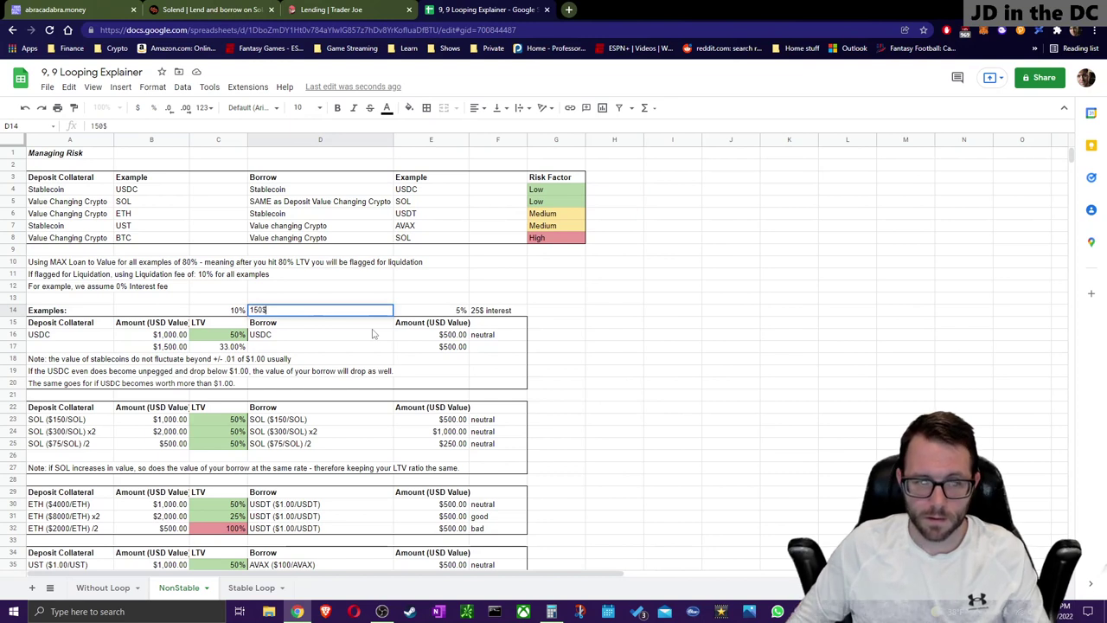
pyautogui.press('Return')
pyautogui.click(372, 312)
pyautogui.click(232, 127)
pyautogui.press('BackSpace')
pyautogui.write('instead of ')
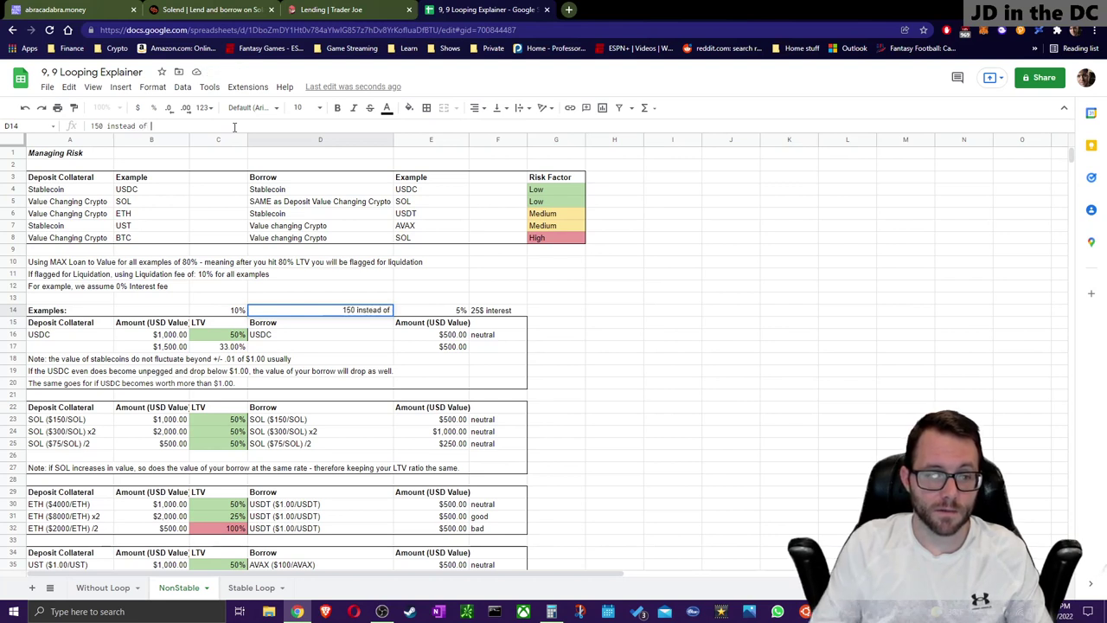
pyautogui.write('100')
pyautogui.write('$')
pyautogui.write('$')
pyautogui.write('$')
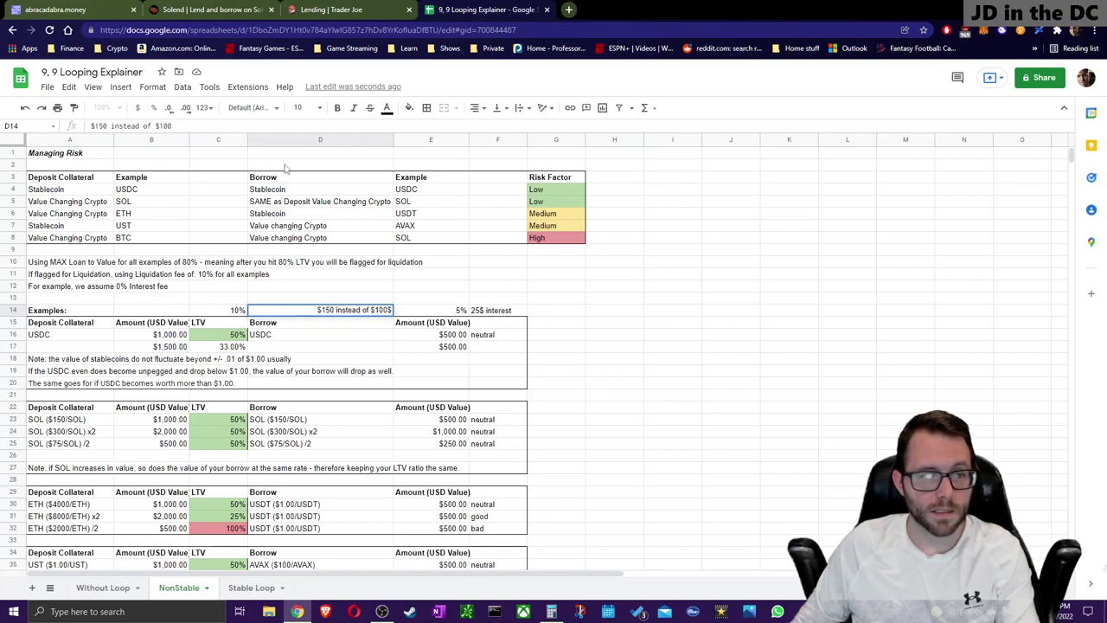
pyautogui.press('End')
pyautogui.press('BackSpace')
pyautogui.click(684, 385)
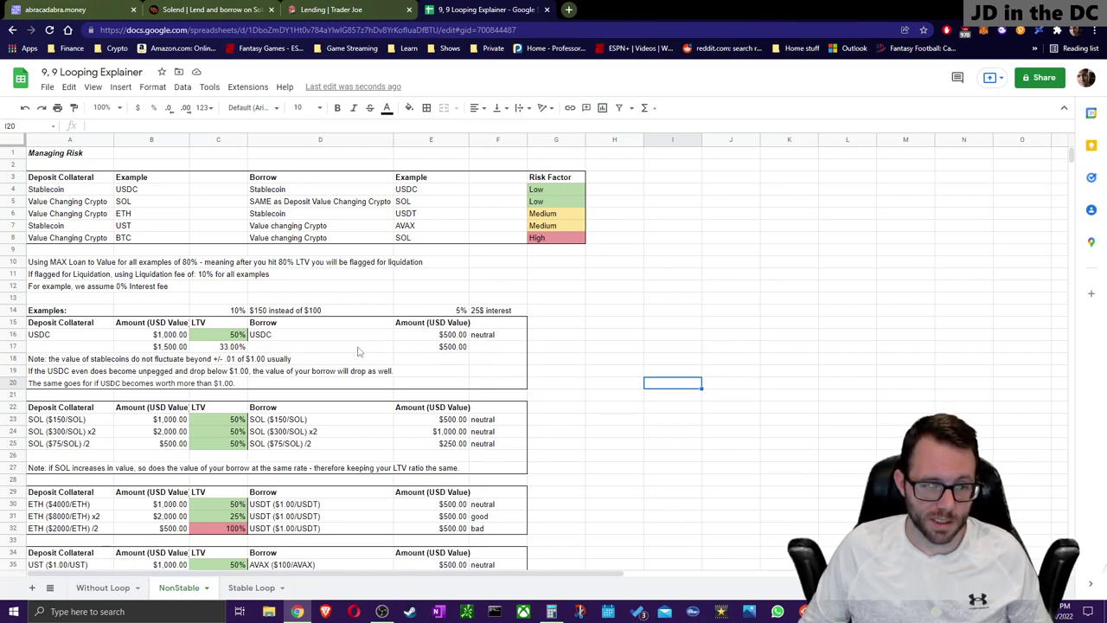
# Step: Review the second USDC row's LTV, borrow and deposit amounts, along with the earned-interest note in row 14
pyautogui.click(232, 348)
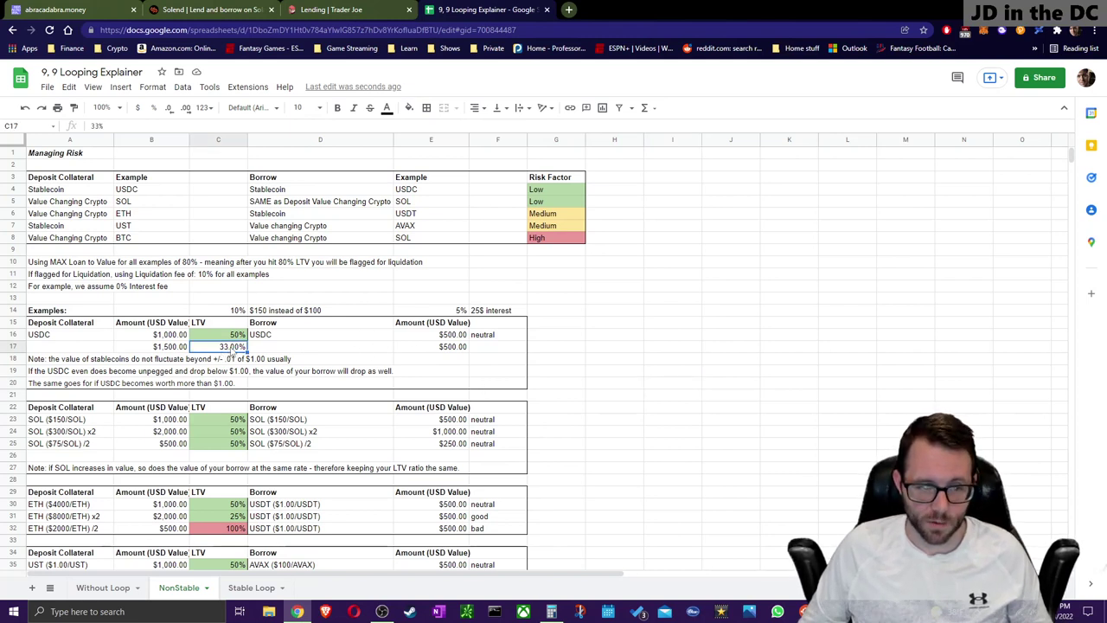
pyautogui.click(449, 349)
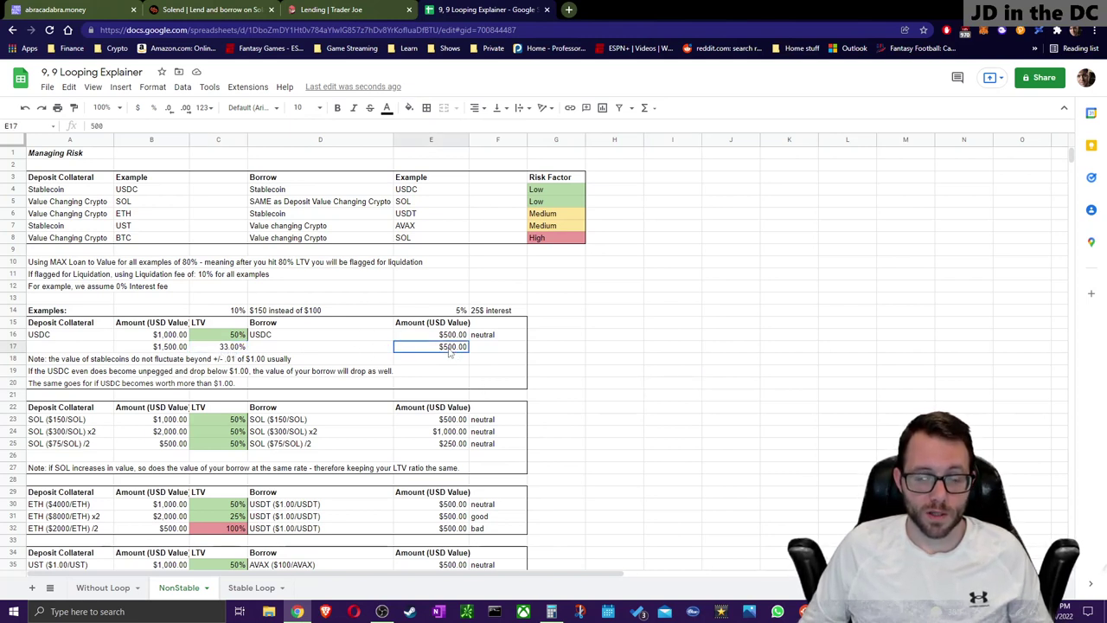
pyautogui.click(151, 348)
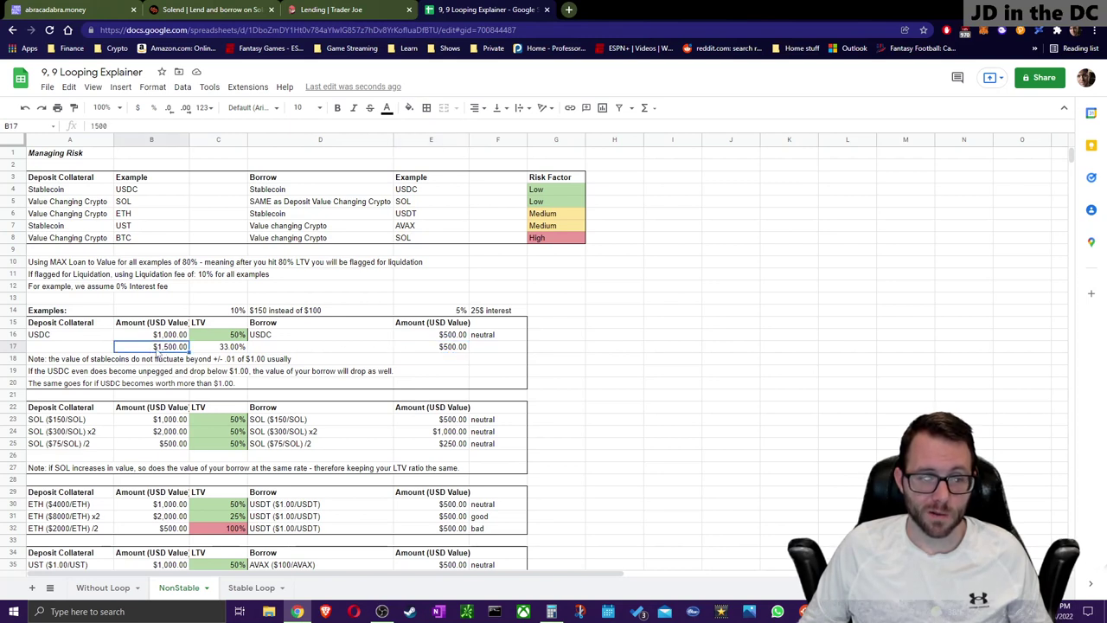
pyautogui.click(241, 348)
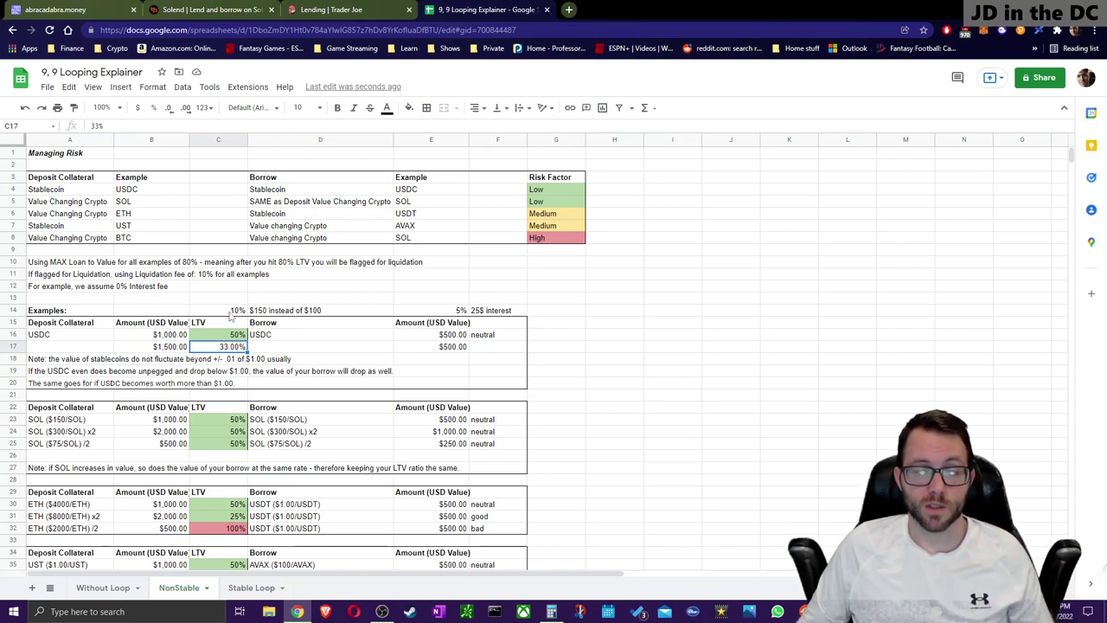
pyautogui.click(269, 313)
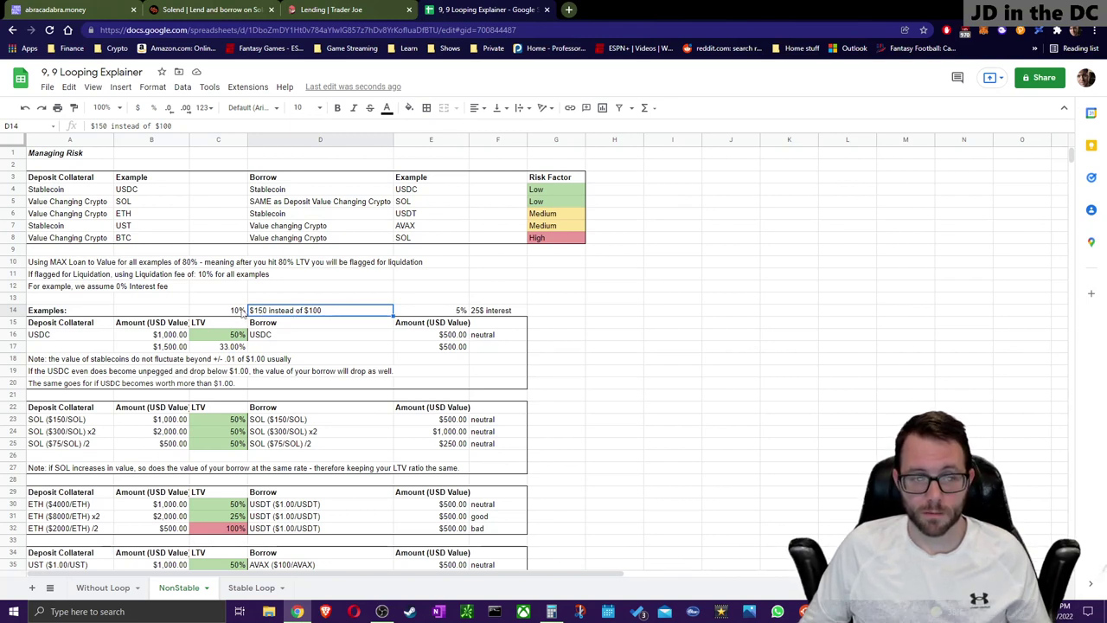
# Step: Clear the added deposit and LTV in B17 and C17, plus the interest rates and notes in C14 through F14
pyautogui.click(178, 352)
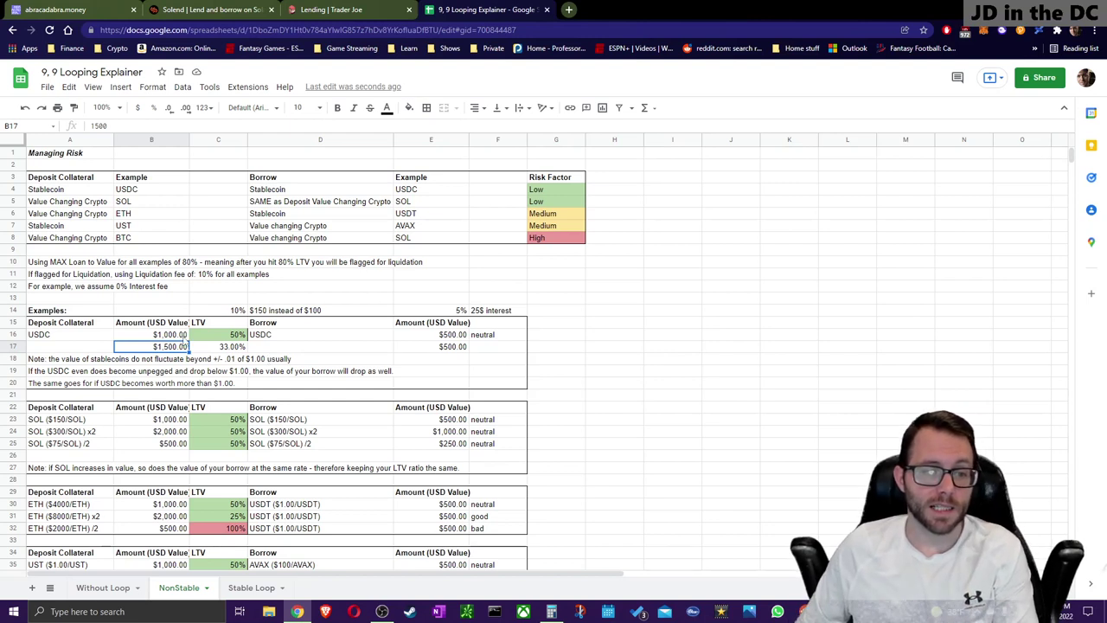
pyautogui.press('Delete')
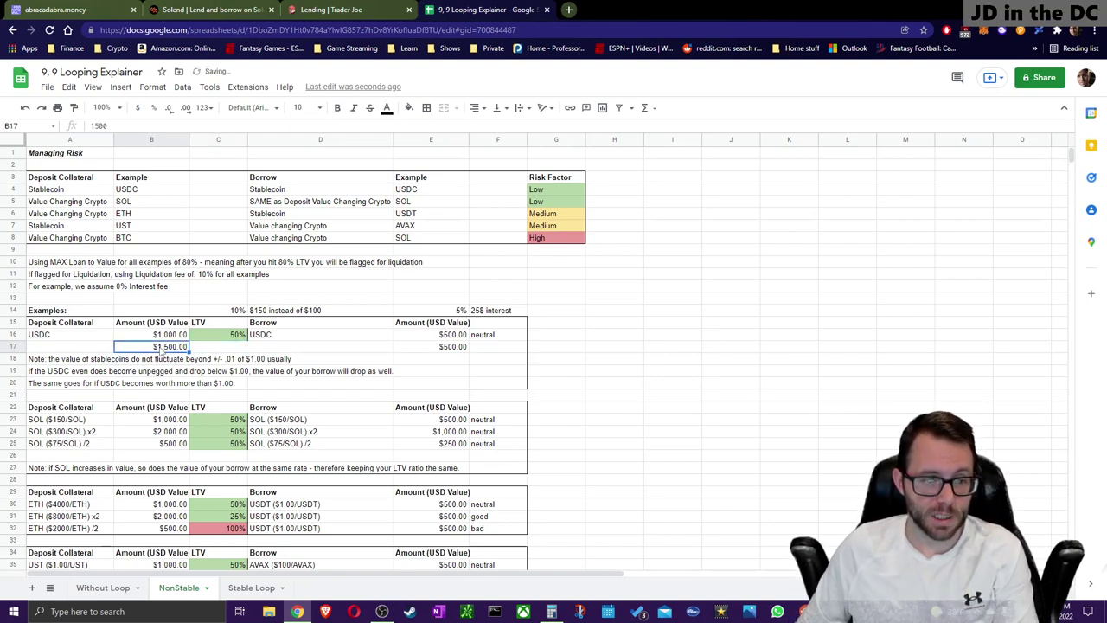
pyautogui.click(239, 312)
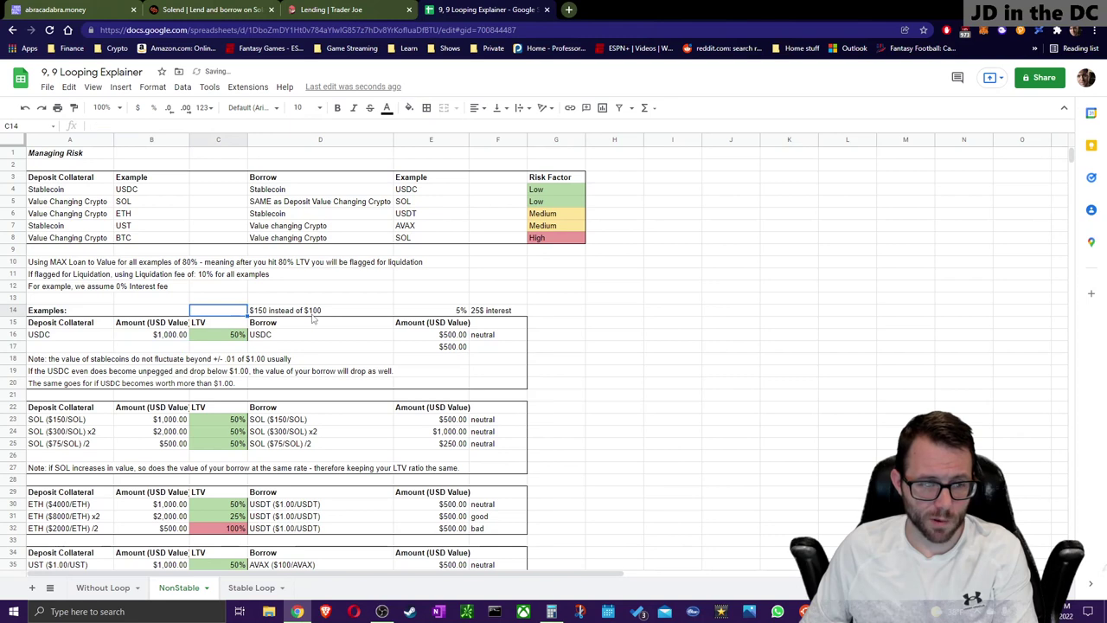
pyautogui.click(324, 315)
pyautogui.press('Delete')
pyautogui.moveTo(431, 309); pyautogui.dragTo(497, 310)
pyautogui.press('Delete')
pyautogui.click(673, 395)
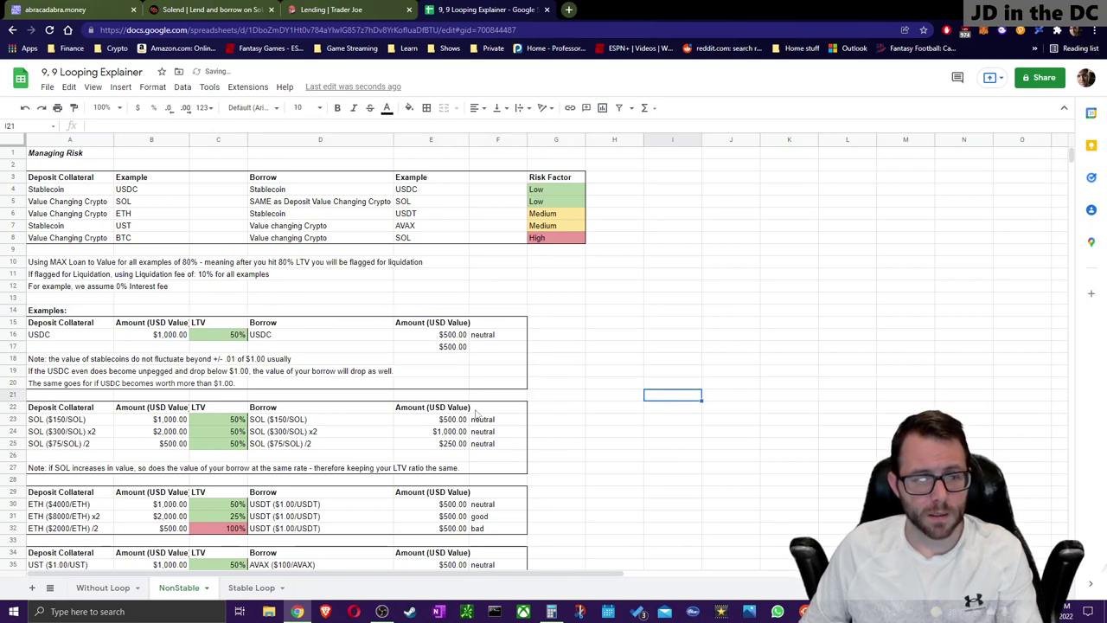
# Step: Examine the starting ETH collateral and USDT borrow example in row 30, including its amounts and LTV
pyautogui.scroll(-4, 381, 406)
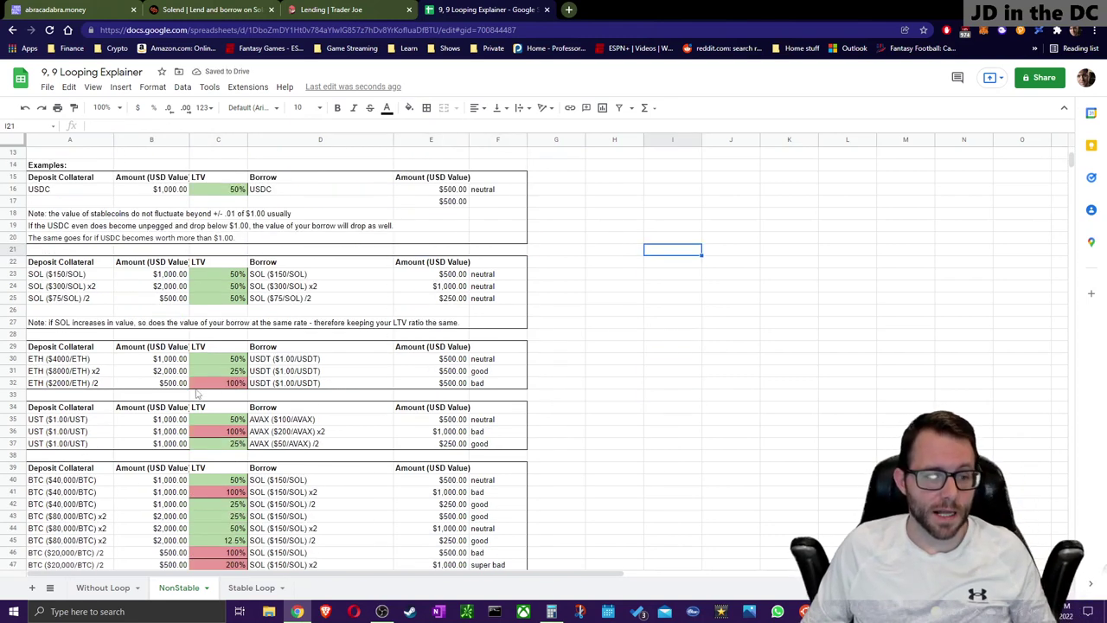
pyautogui.scroll(-2, 218, 421)
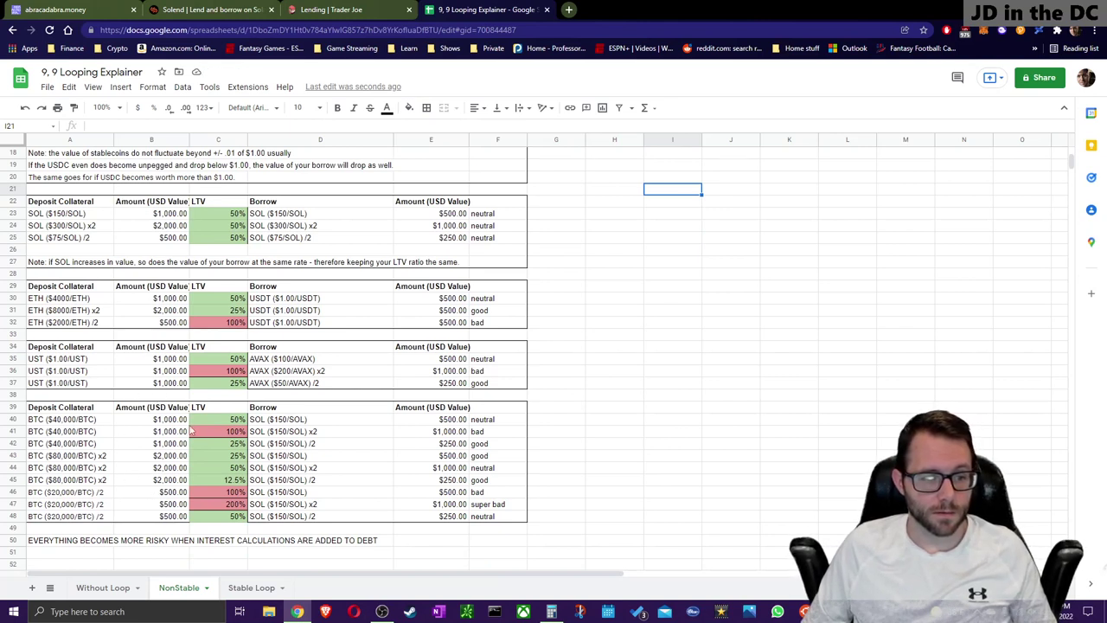
pyautogui.click(150, 300)
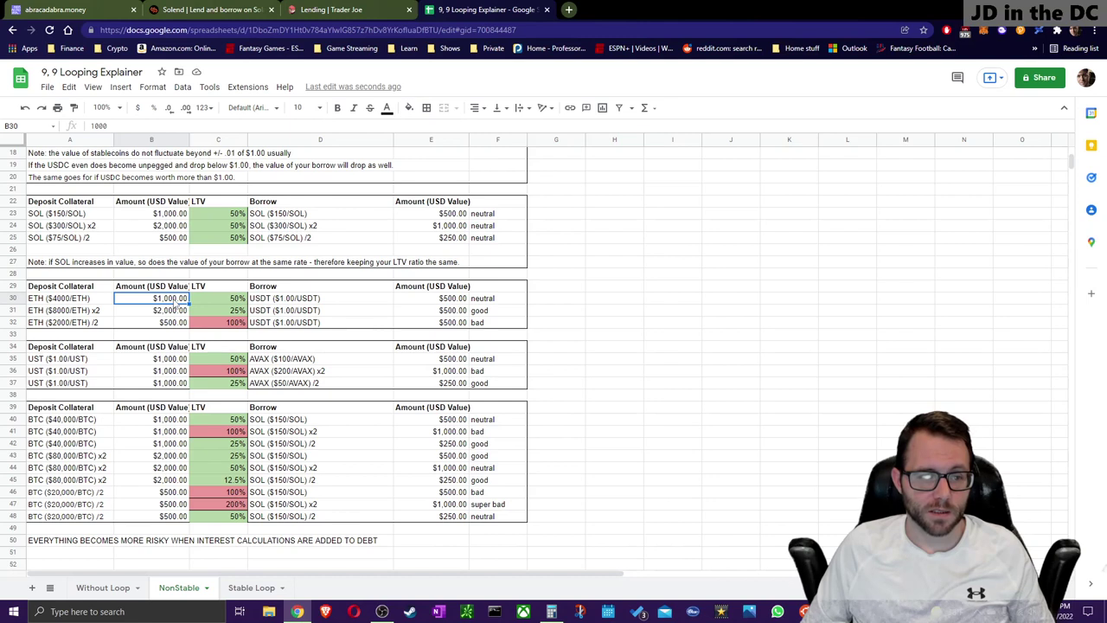
pyautogui.click(439, 301)
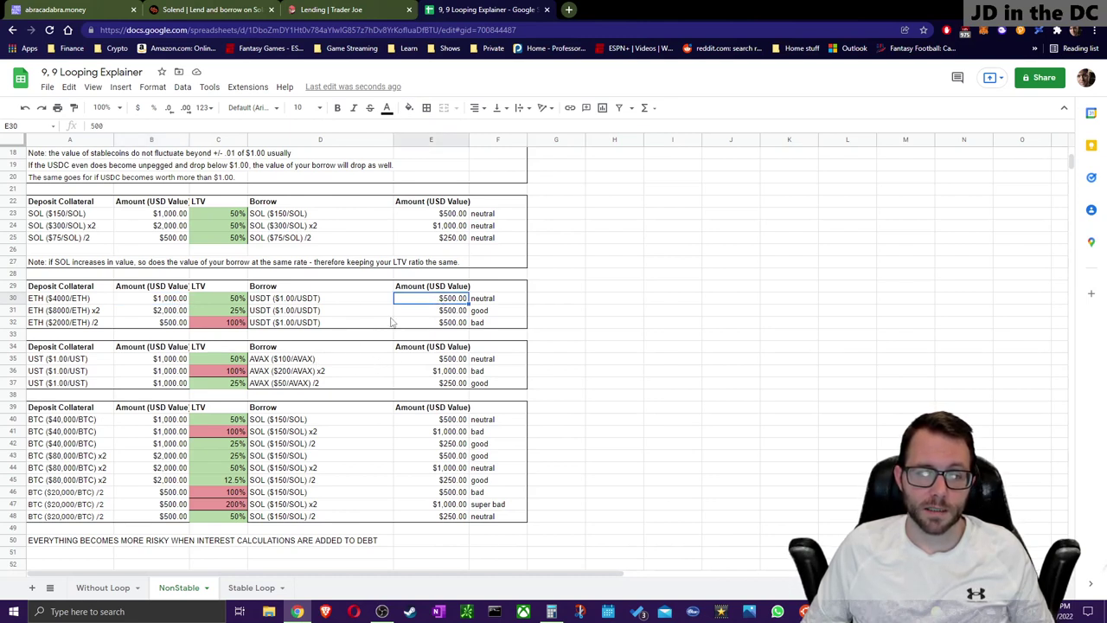
pyautogui.click(283, 302)
pyautogui.press('Right')
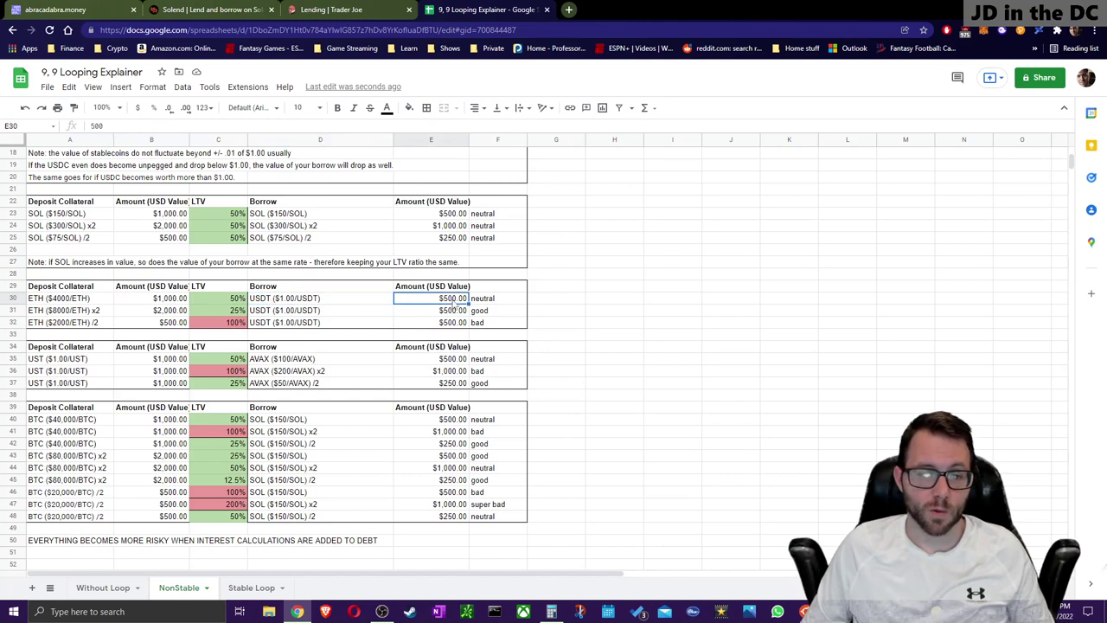
pyautogui.click(262, 303)
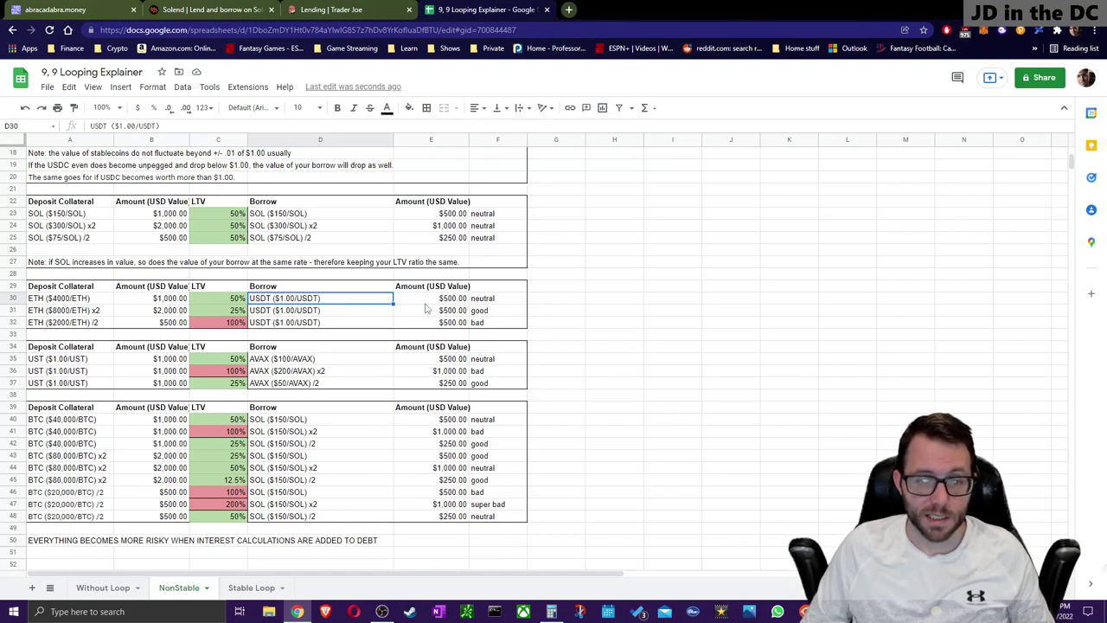
pyautogui.click(82, 302)
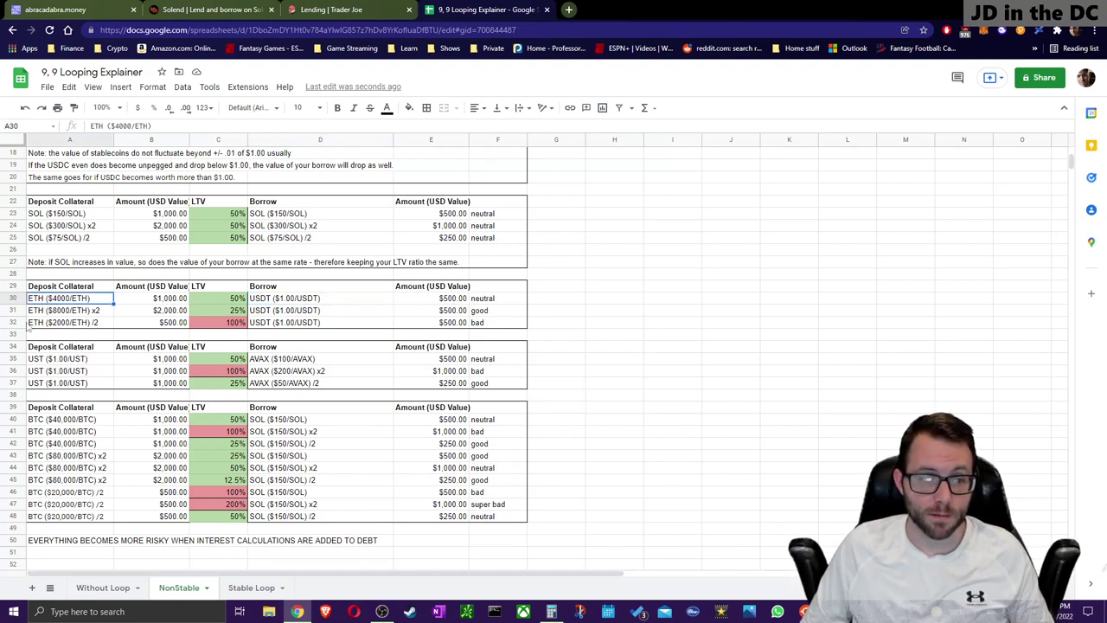
pyautogui.click(175, 300)
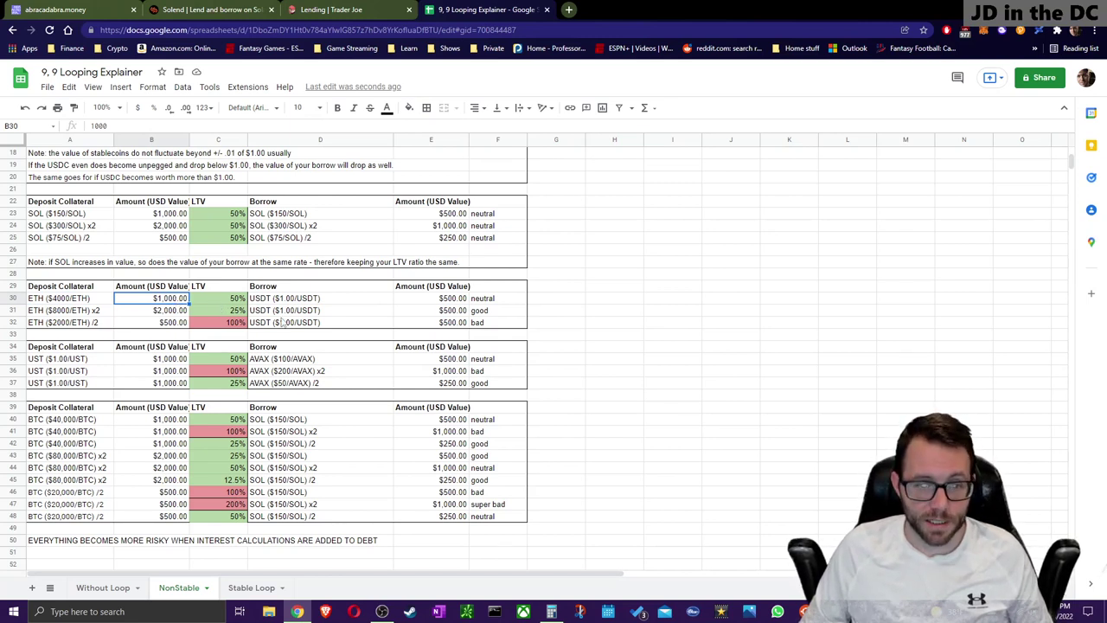
pyautogui.click(236, 302)
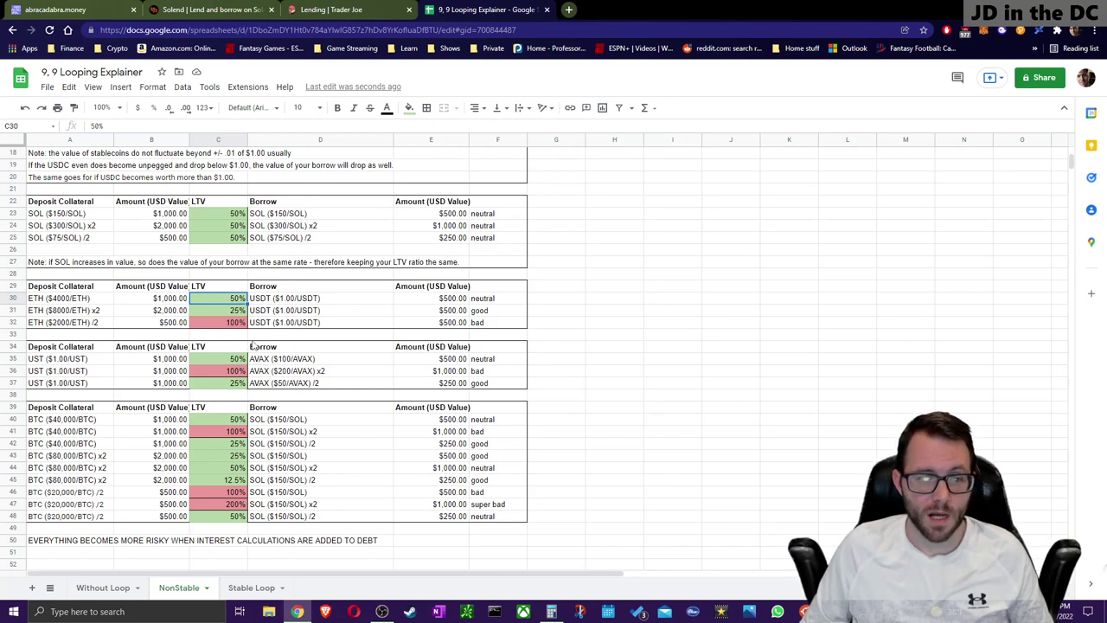
# Step: Examine the halved ETH price example in row 32 and compare its collateral and USDT borrow amounts with row 30
pyautogui.click(154, 326)
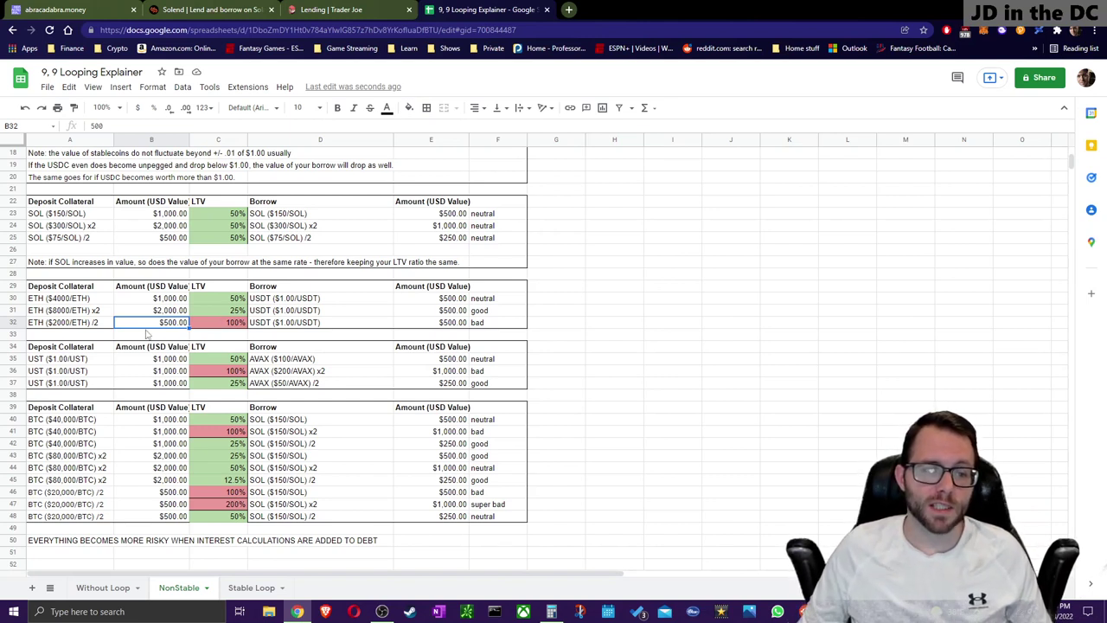
pyautogui.click(73, 323)
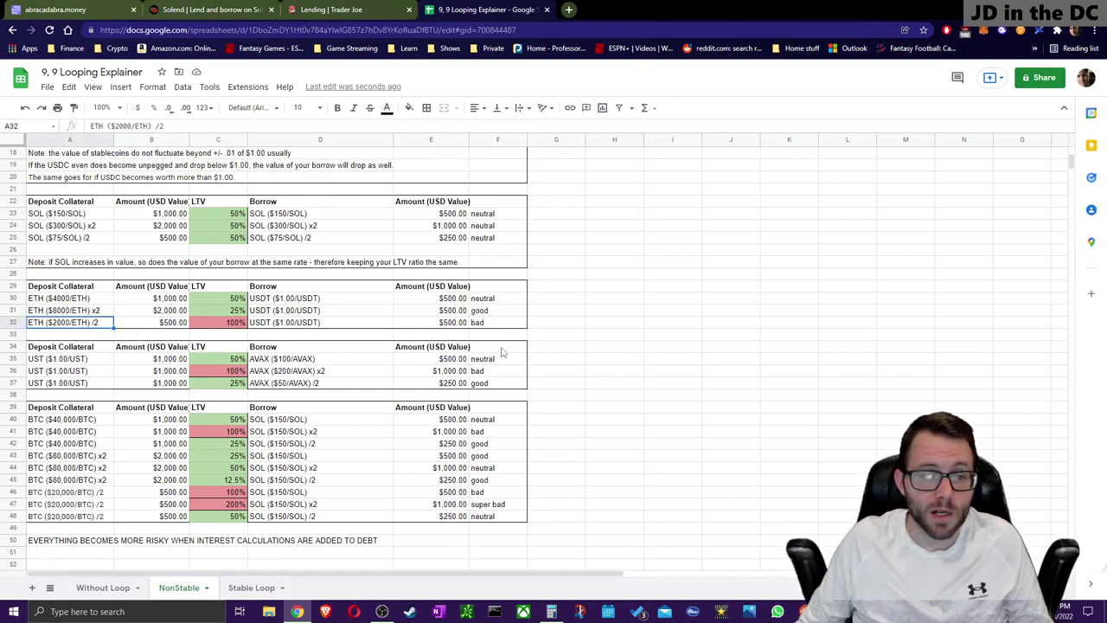
pyautogui.click(578, 299)
pyautogui.click(172, 322)
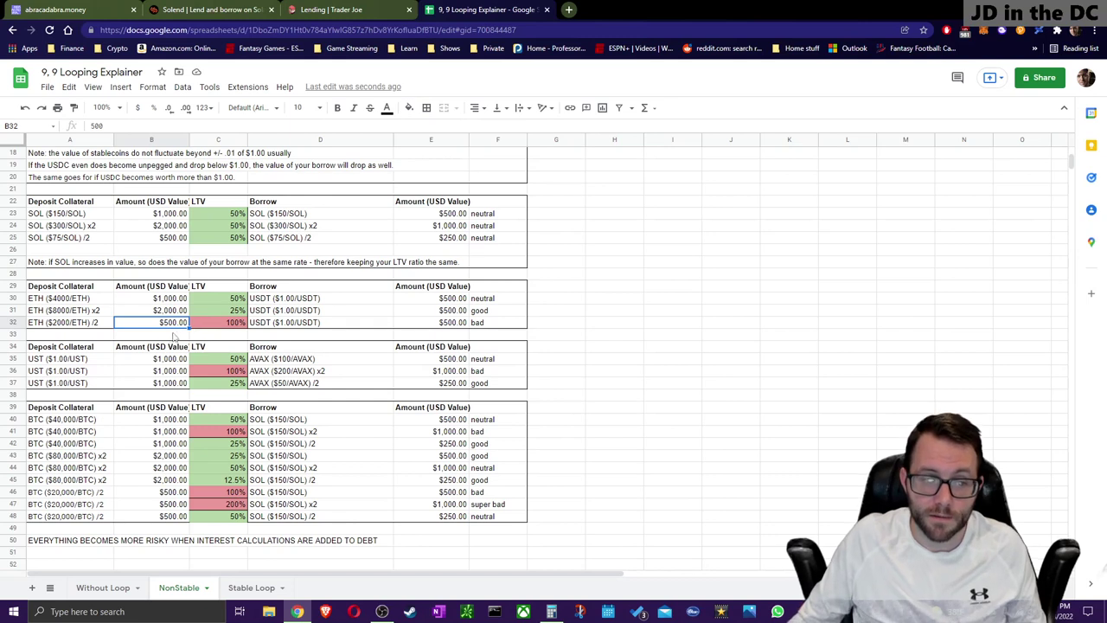
pyautogui.click(86, 326)
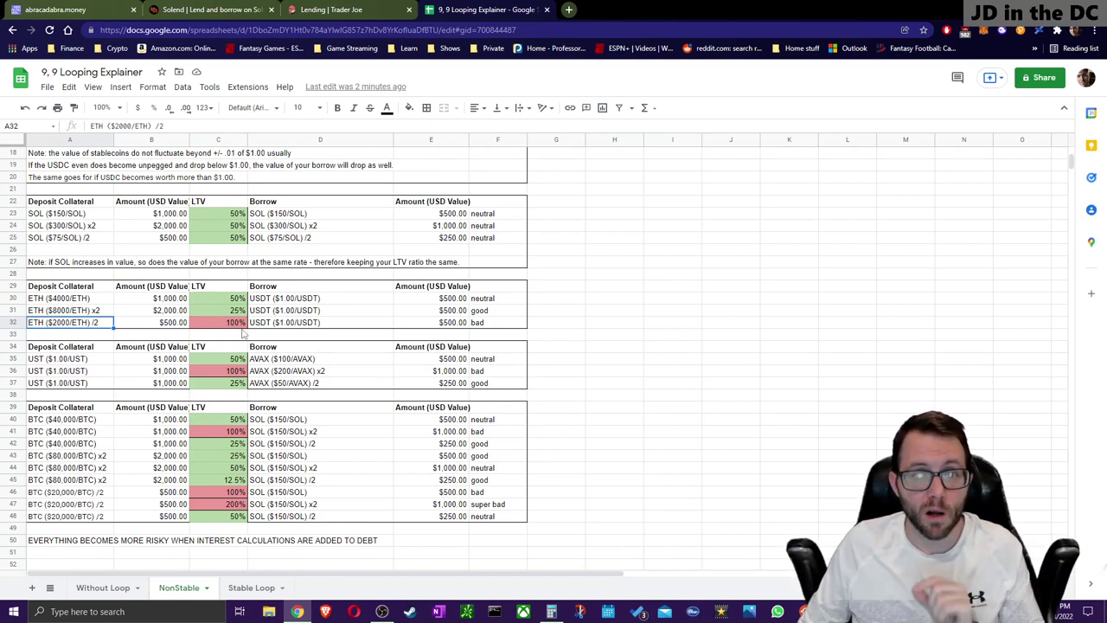
pyautogui.click(180, 326)
pyautogui.click(442, 324)
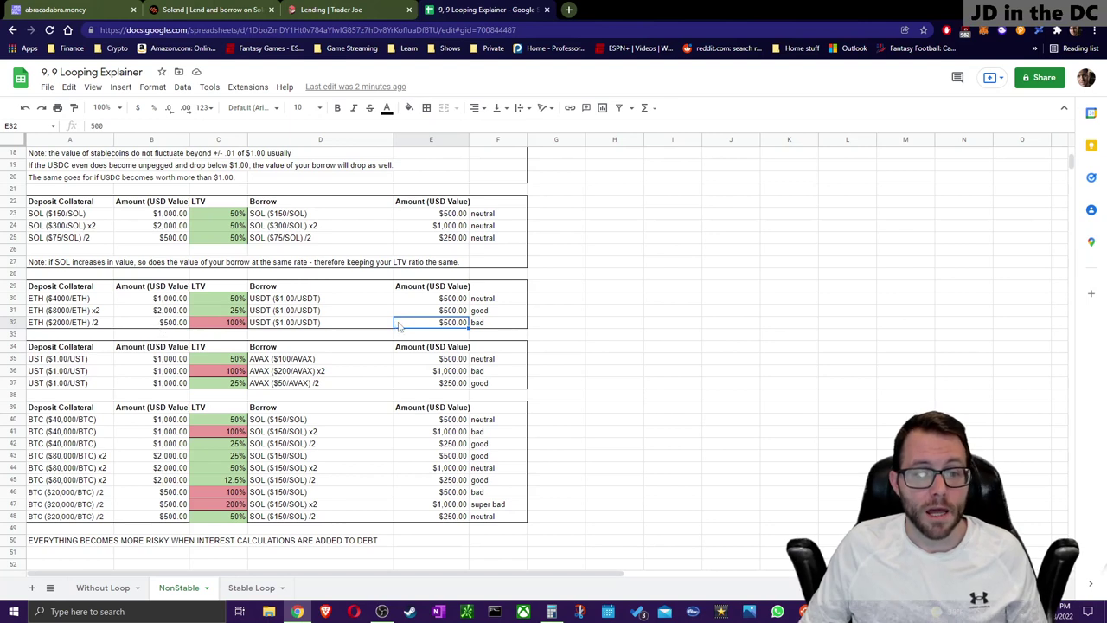
pyautogui.click(434, 299)
pyautogui.click(147, 299)
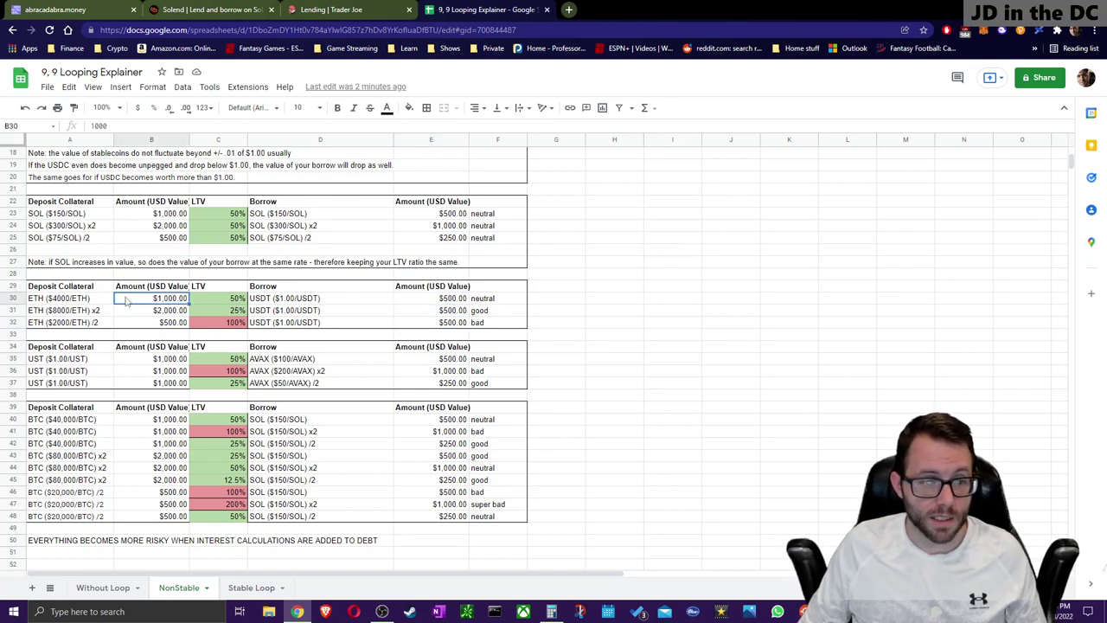
pyautogui.moveTo(135, 322); pyautogui.dragTo(447, 325)
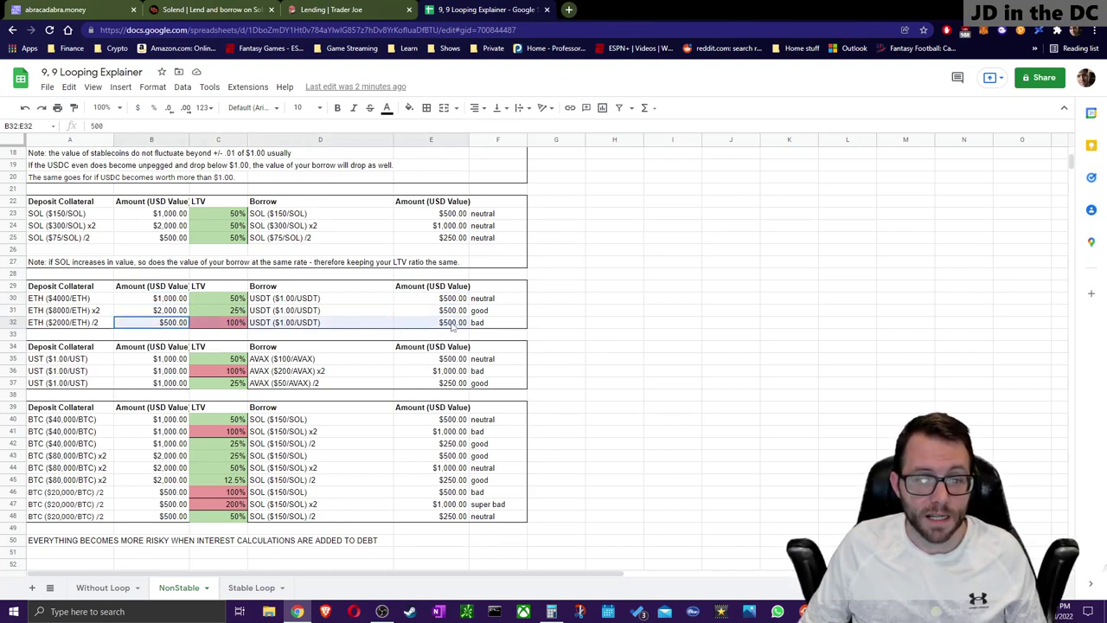
pyautogui.click(450, 324)
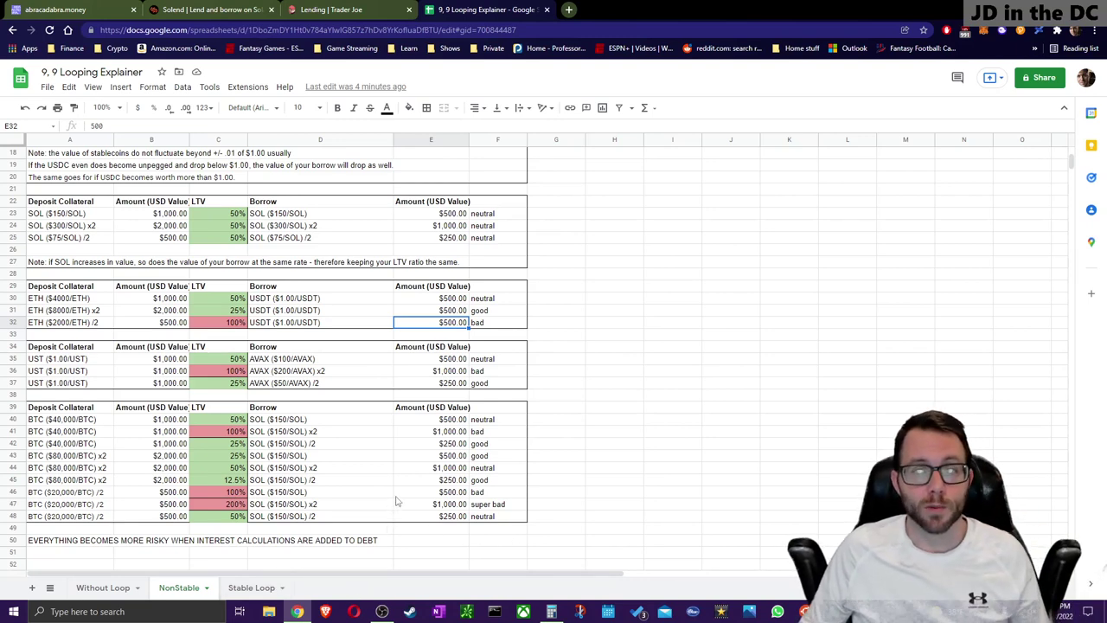
# Step: Revisit the USDC collateral and USDC borrow example in row 16, and return to the value-changing crypto examples beneath it
pyautogui.scroll(5, 344, 410)
pyautogui.scroll(3, 344, 409)
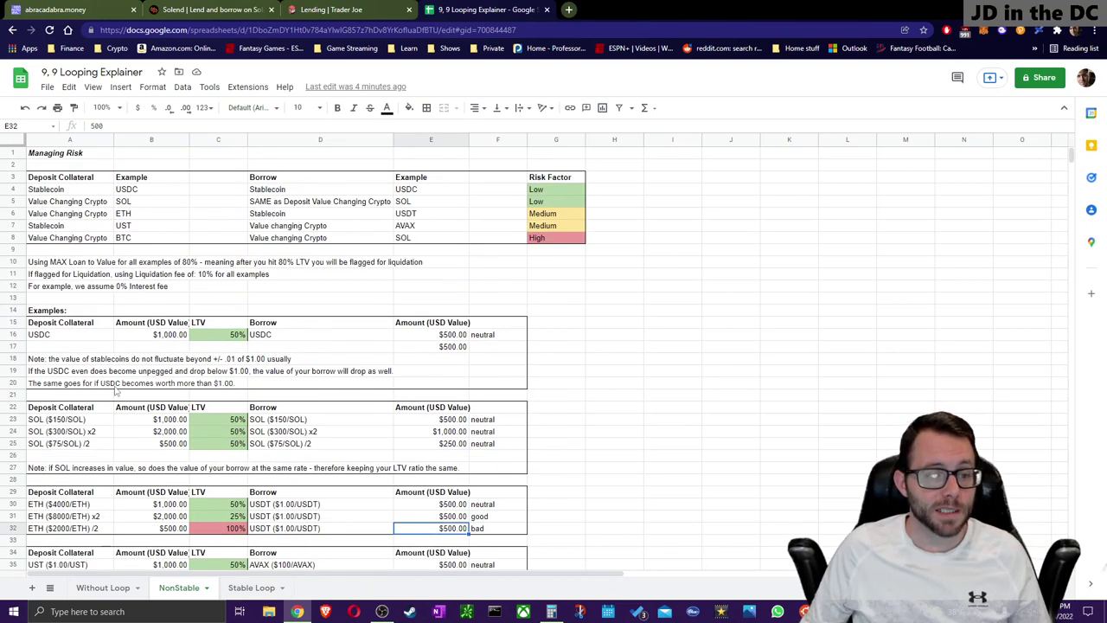
pyautogui.click(57, 335)
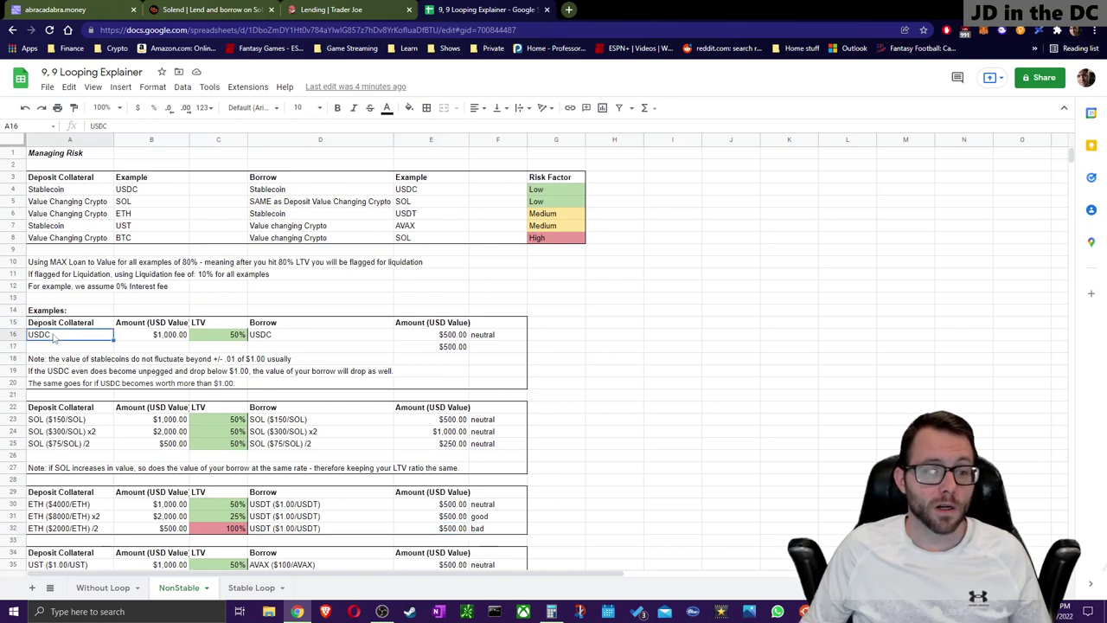
pyautogui.click(345, 337)
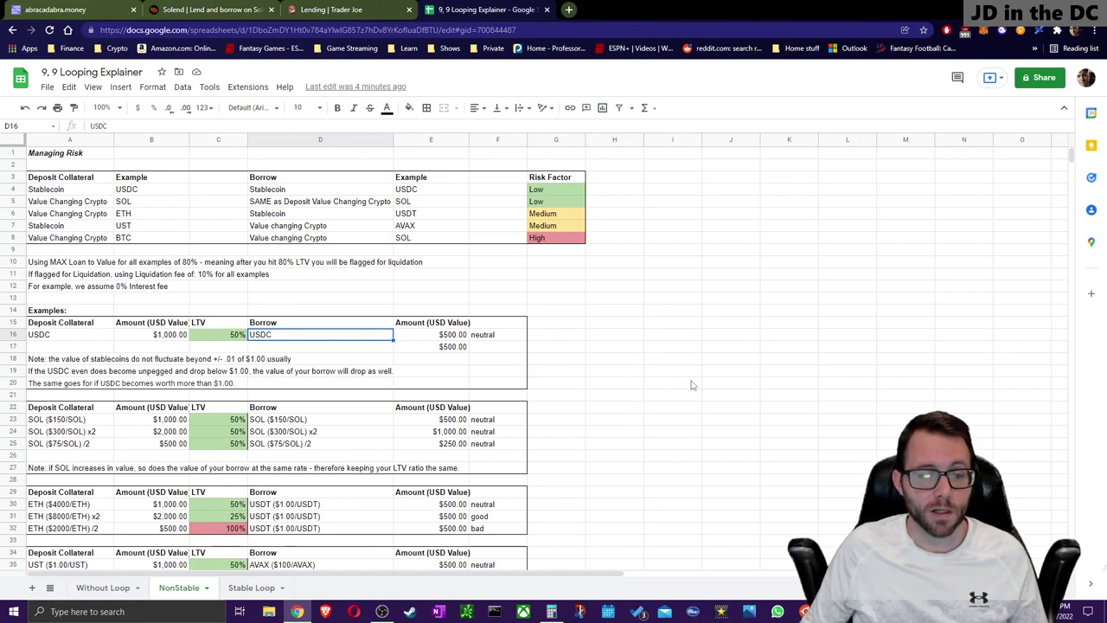
pyautogui.scroll(-2, 557, 400)
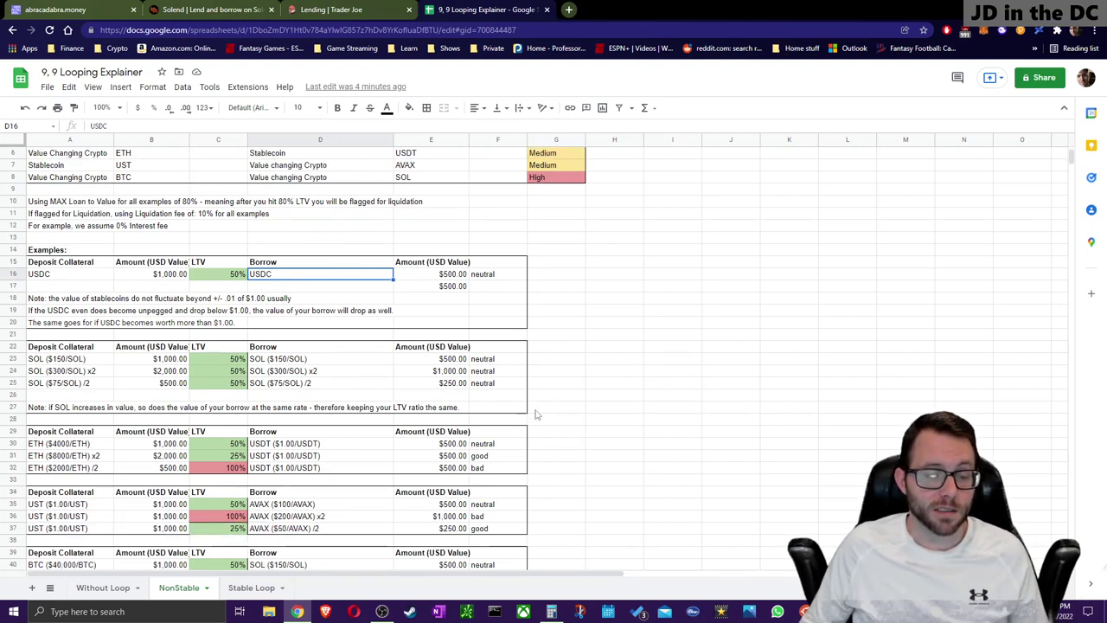
pyautogui.scroll(-1, 532, 423)
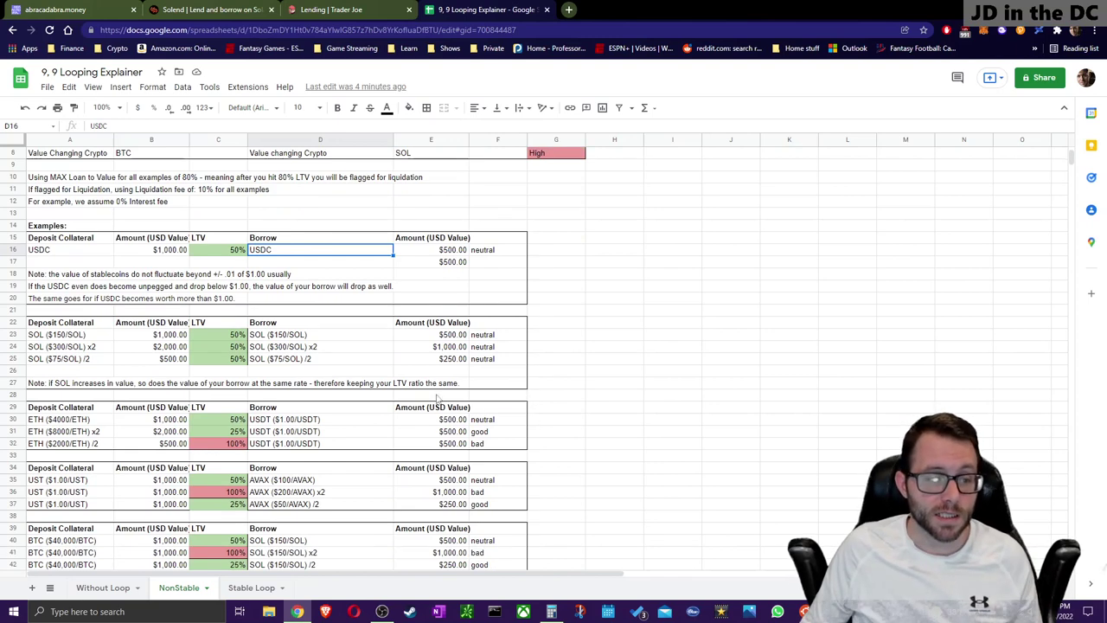
# Step: Examine the Managing Risk table, comparing the low-risk pairings in rows 4 and 5 with the riskier collateral and borrow pairings beneath
pyautogui.scroll(-3, 73, 425)
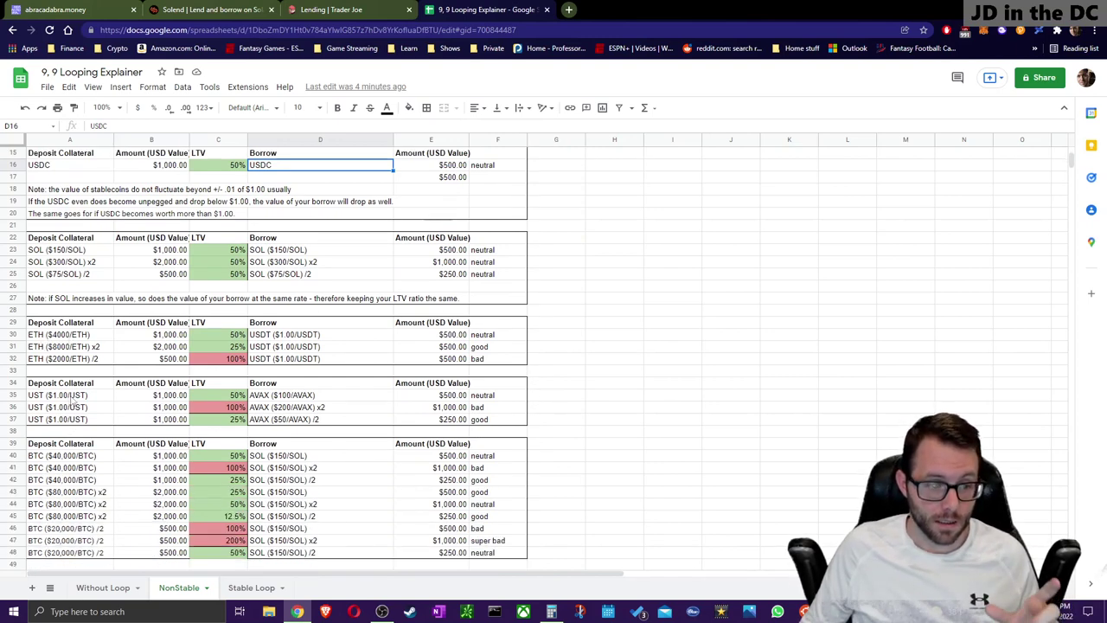
pyautogui.scroll(5, 67, 366)
pyautogui.moveTo(63, 203); pyautogui.dragTo(552, 245)
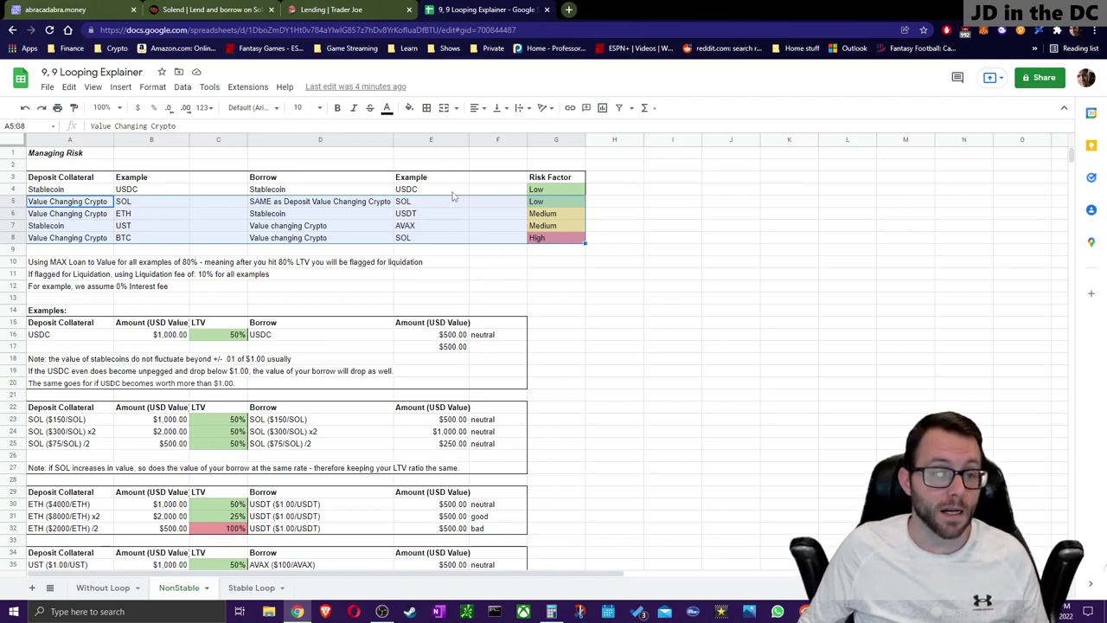
pyautogui.click(169, 215)
pyautogui.moveTo(110, 220); pyautogui.dragTo(558, 241)
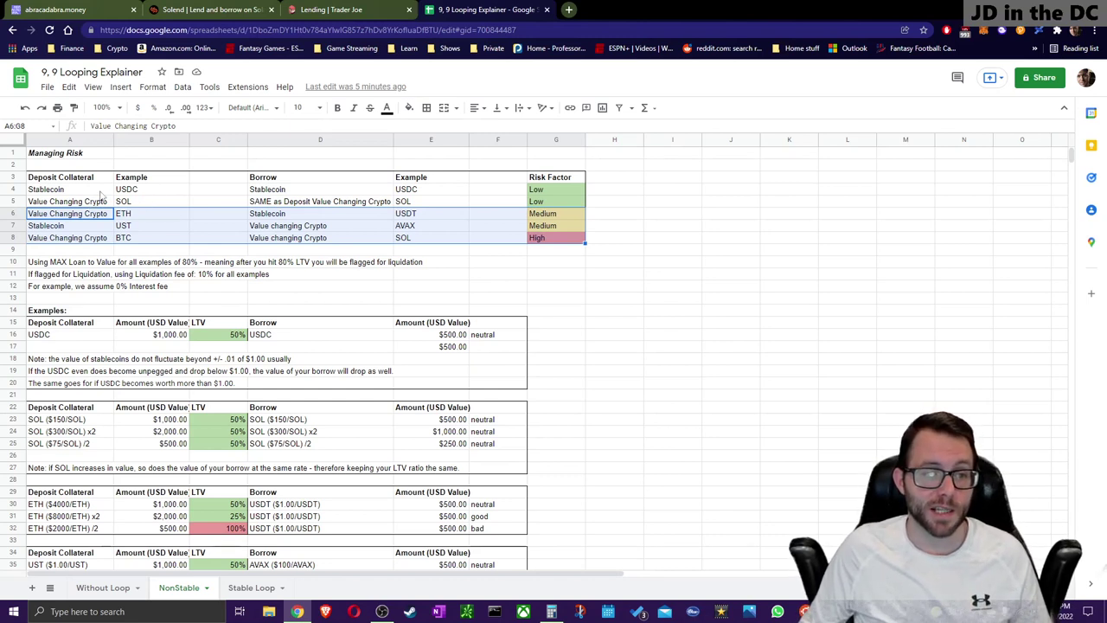
pyautogui.moveTo(90, 191); pyautogui.dragTo(570, 205)
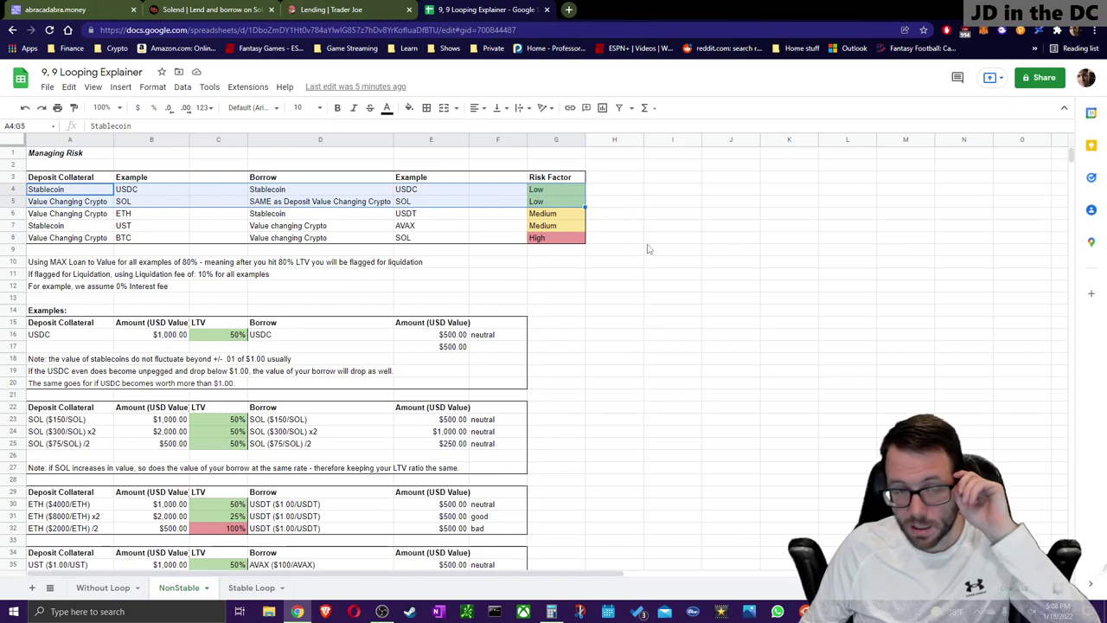
pyautogui.click(594, 217)
# Step: Open the Stable Loop sheet, then switch to abracadabra.money and look through its cauldron list for UST's interest and liquidation fee
pyautogui.click(251, 587)
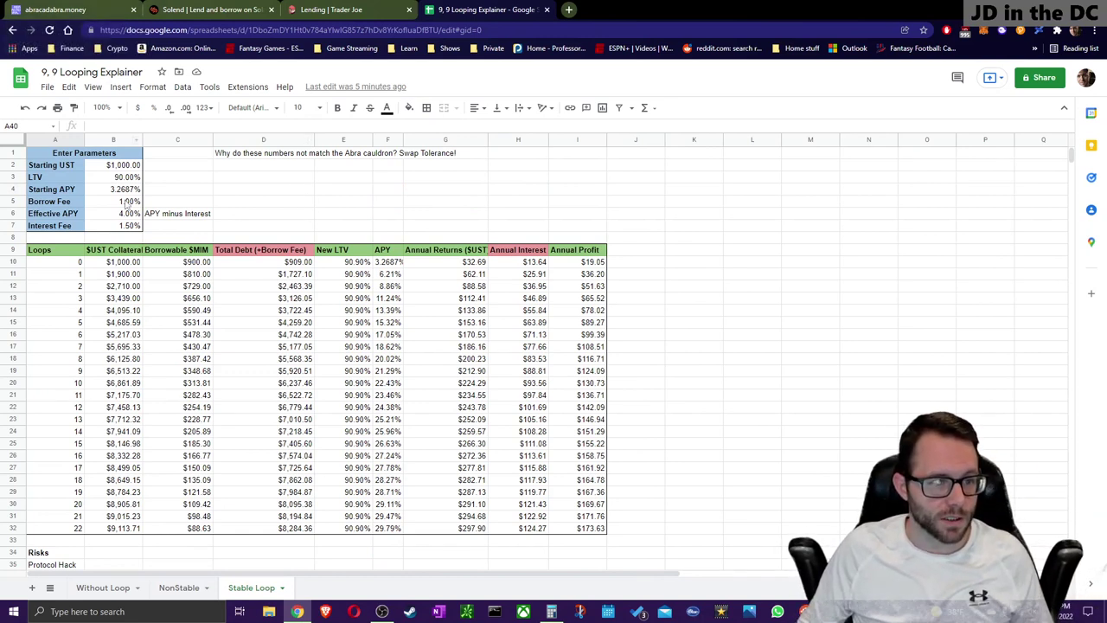
pyautogui.hotkey('ctrl', '1')
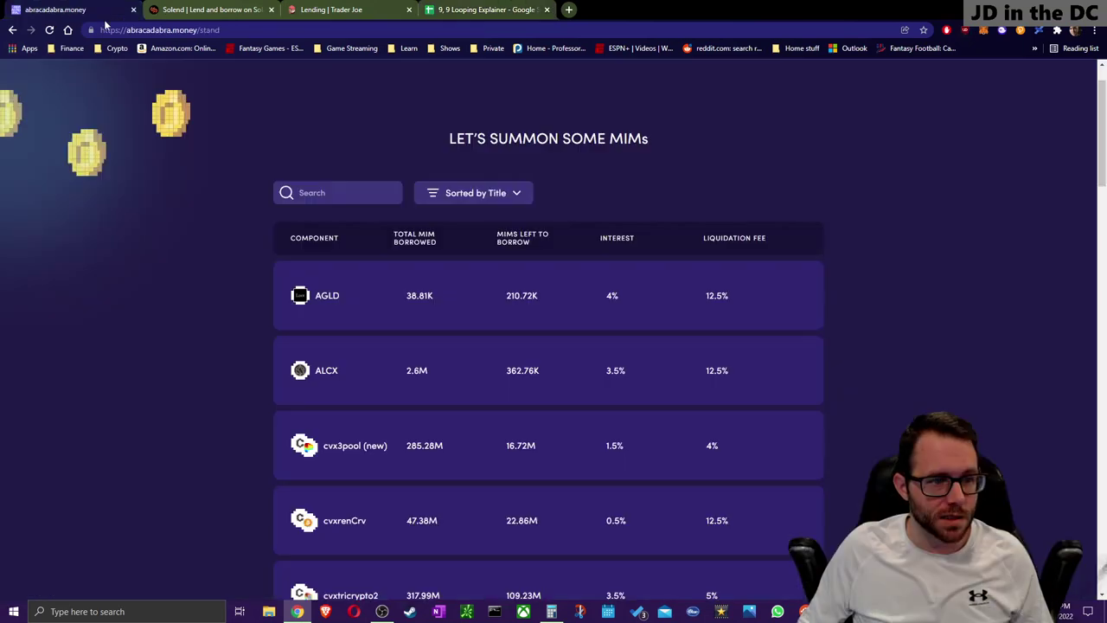
pyautogui.scroll(-4, 508, 299)
pyautogui.scroll(-2, 423, 311)
pyautogui.scroll(1, 389, 354)
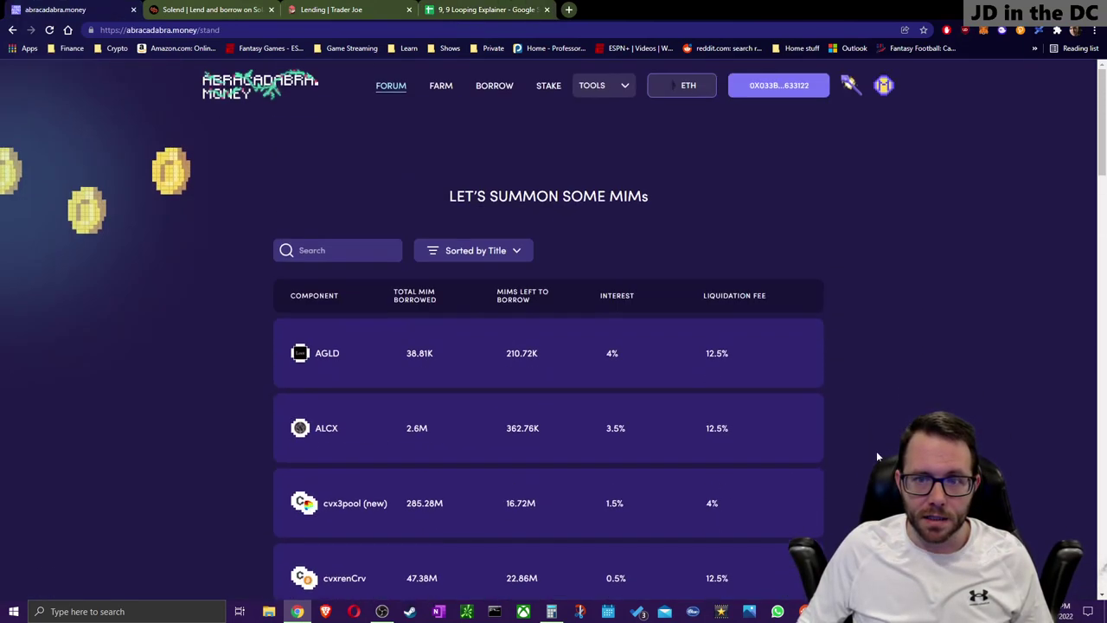
pyautogui.scroll(-7, 580, 432)
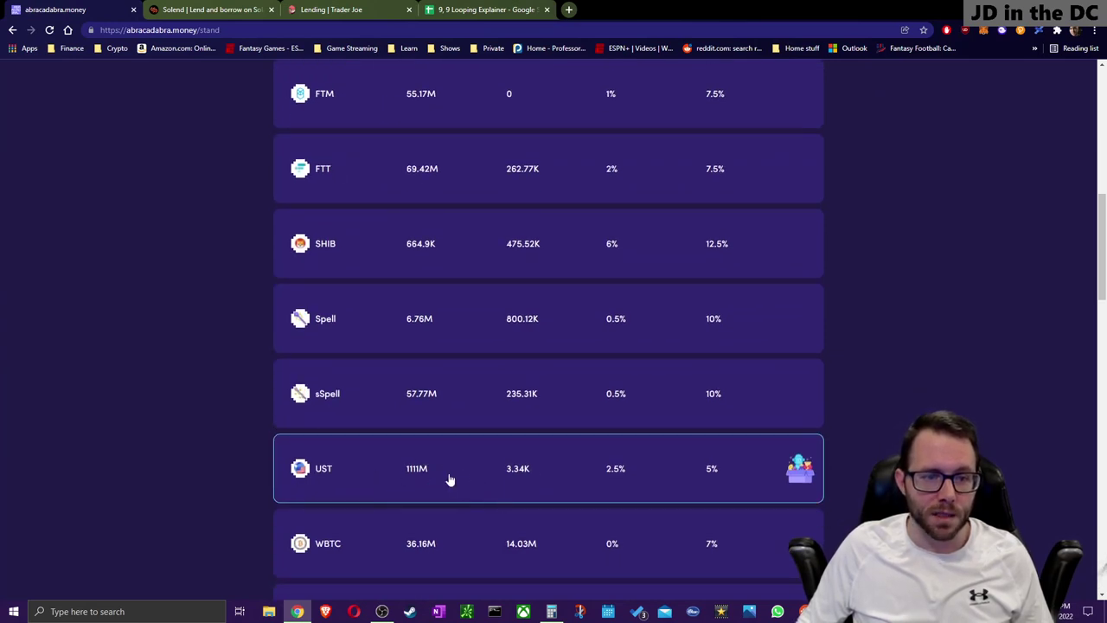
pyautogui.scroll(4, 450, 480)
pyautogui.scroll(-3, 448, 479)
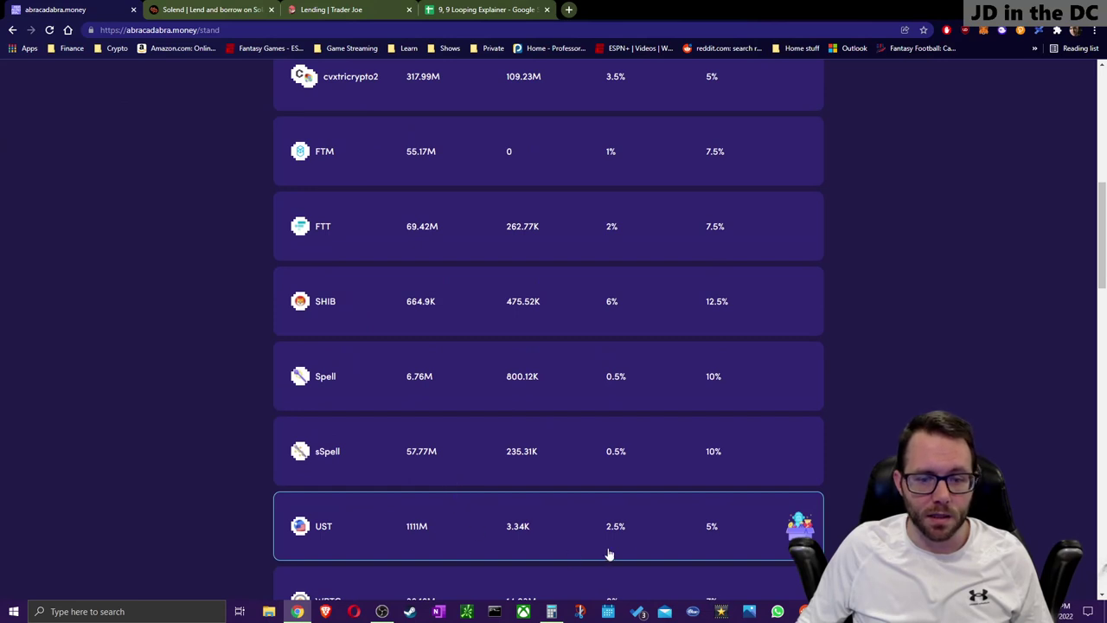
pyautogui.scroll(5, 683, 524)
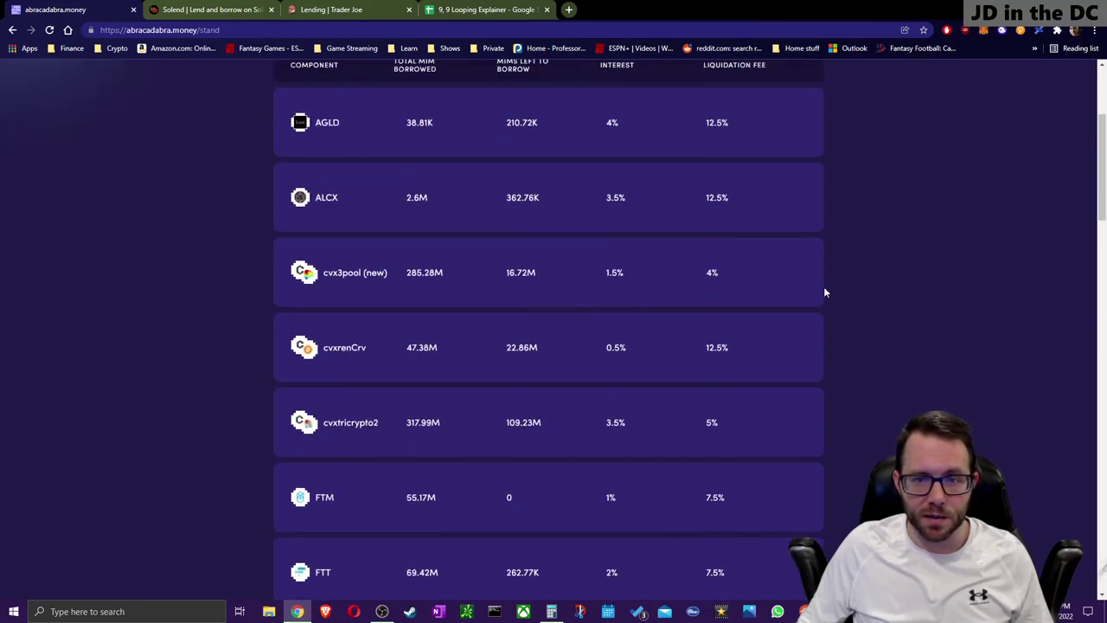
pyautogui.scroll(-5, 796, 389)
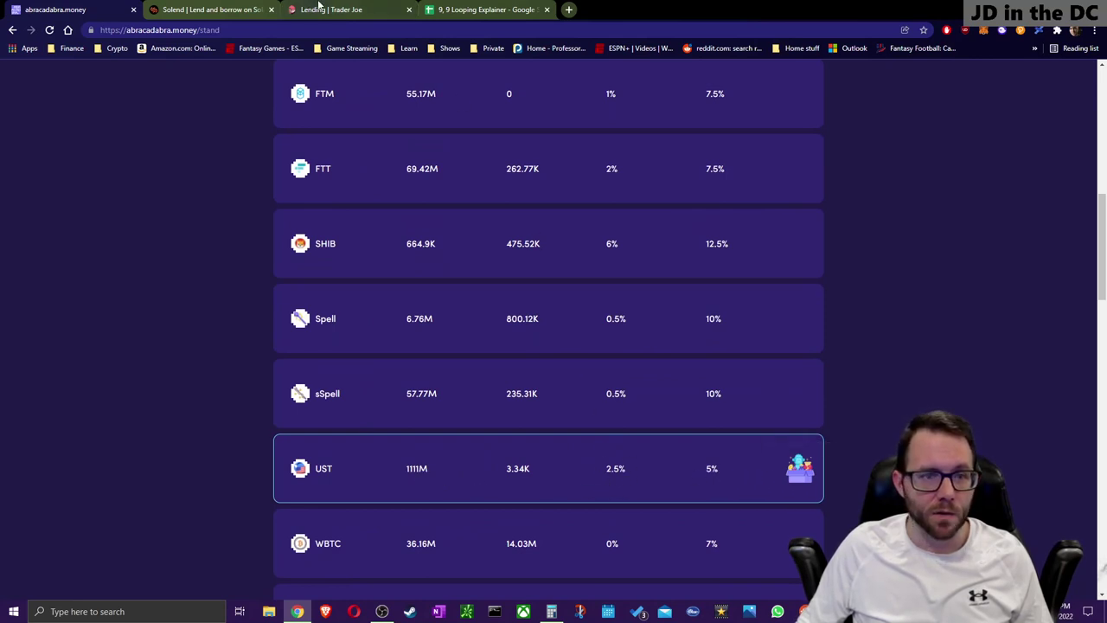
# Step: Check the LTV parameter in the Stable Loop sheet, and open the UST cauldron on abracadabra.money at its collateral ratio and fees
pyautogui.click(484, 10)
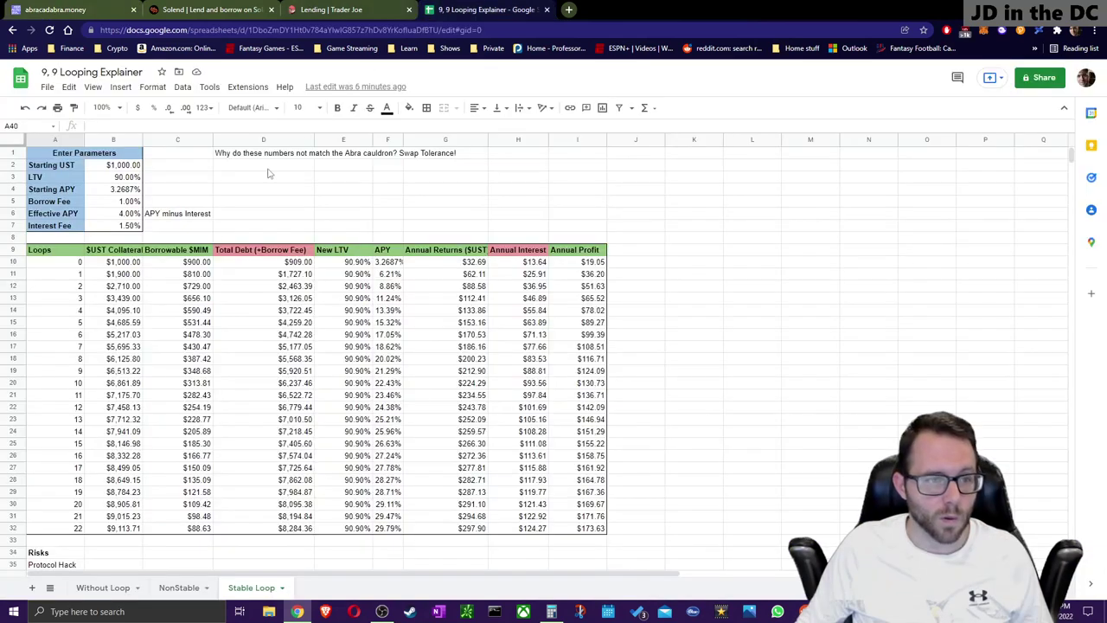
pyautogui.click(115, 179)
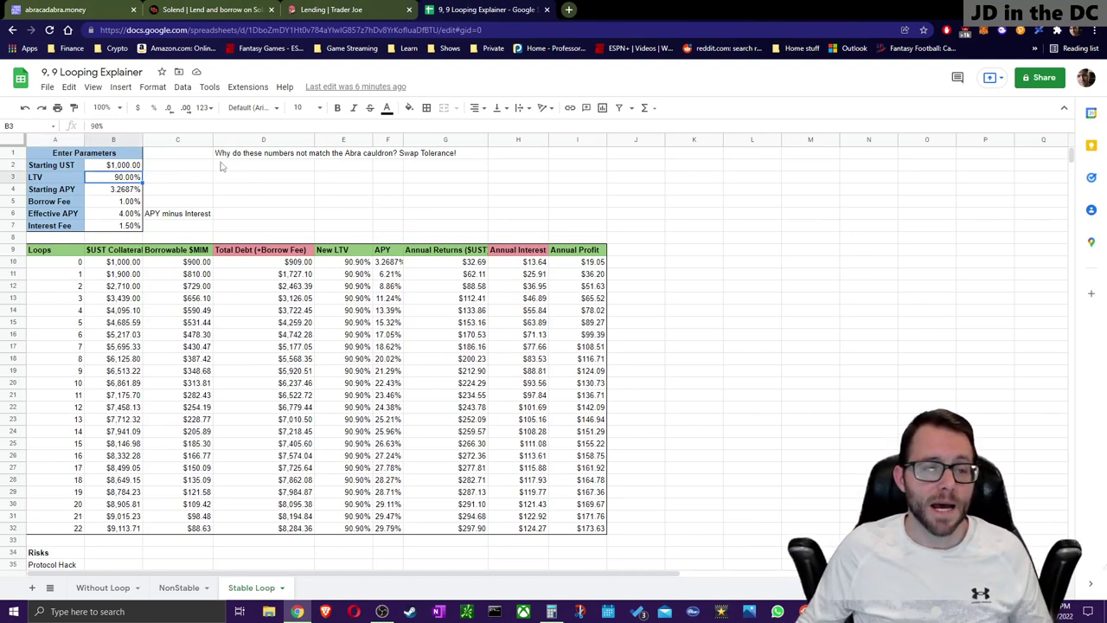
pyautogui.hotkey('ctrl', '1')
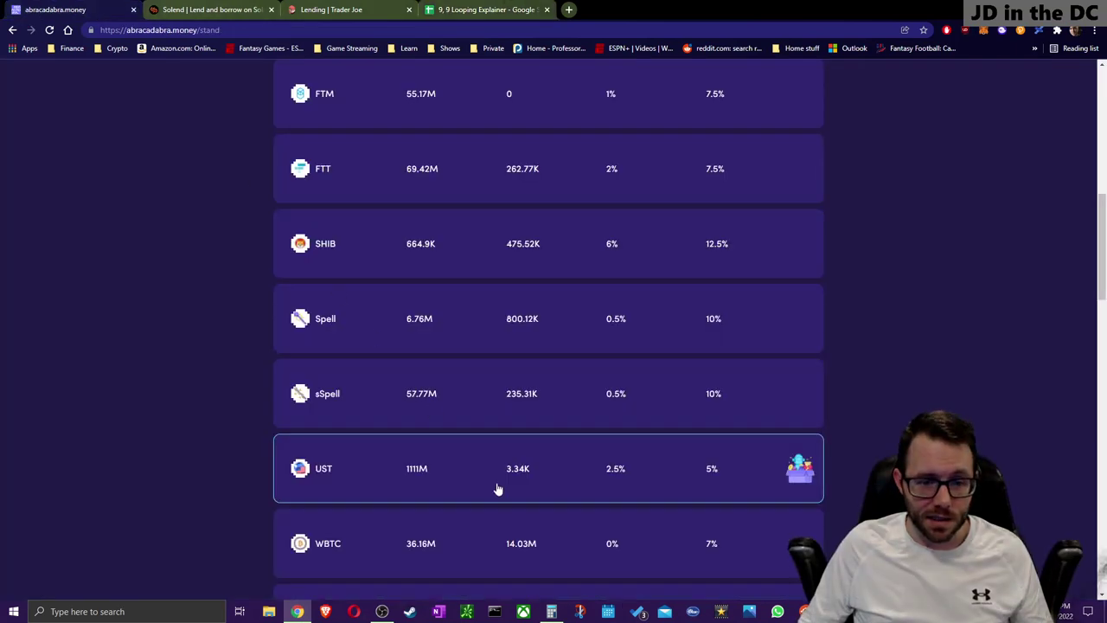
pyautogui.click(598, 472)
pyautogui.scroll(-4, 865, 324)
pyautogui.scroll(-1, 868, 356)
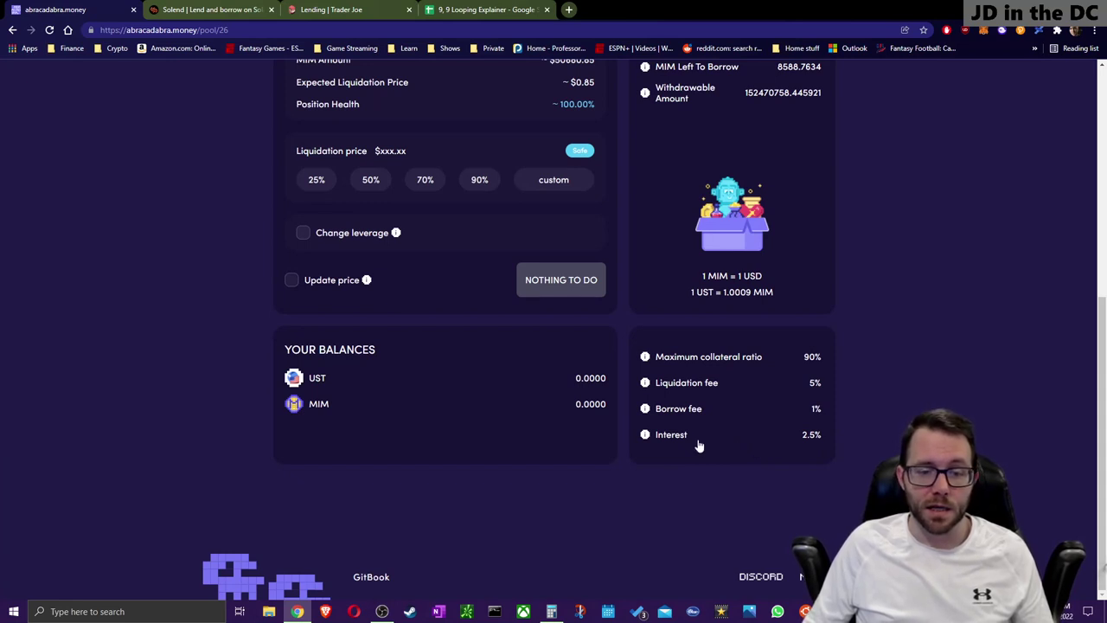
# Step: Read the explanations of the UST cauldron's borrow fee and interest, and review its maximum collateral ratio and position details
pyautogui.moveTo(686, 418)
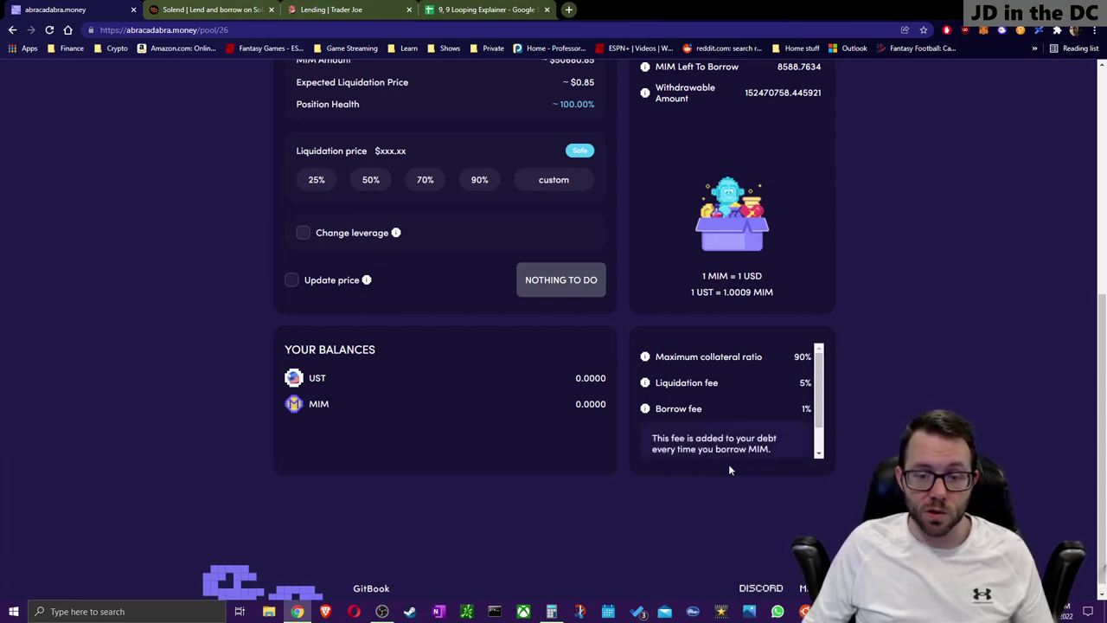
pyautogui.scroll(-1, 779, 442)
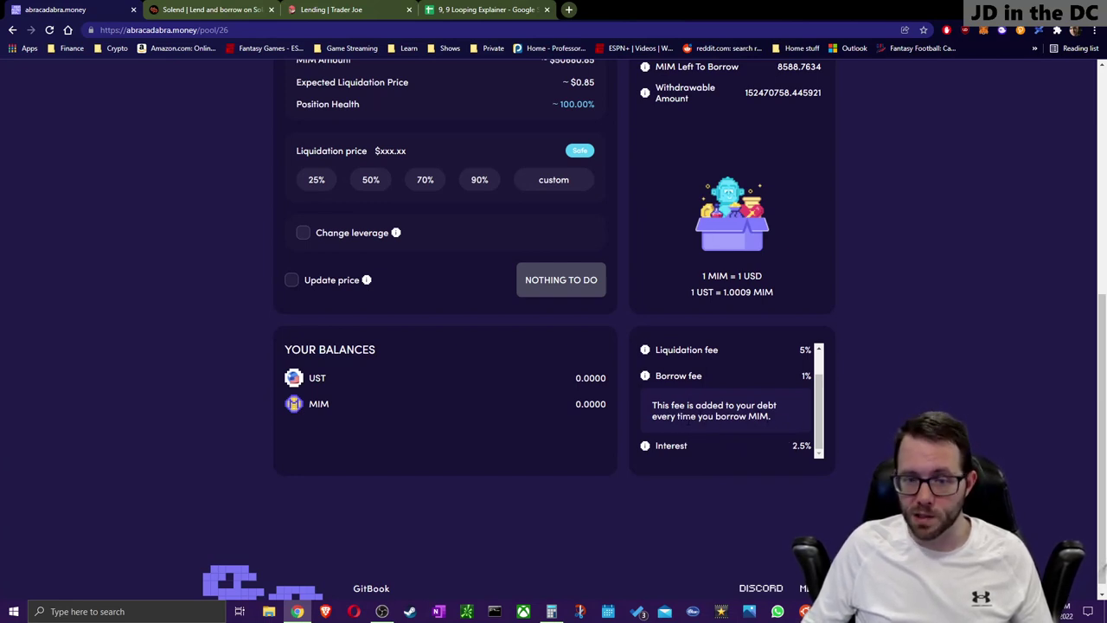
pyautogui.click(696, 379)
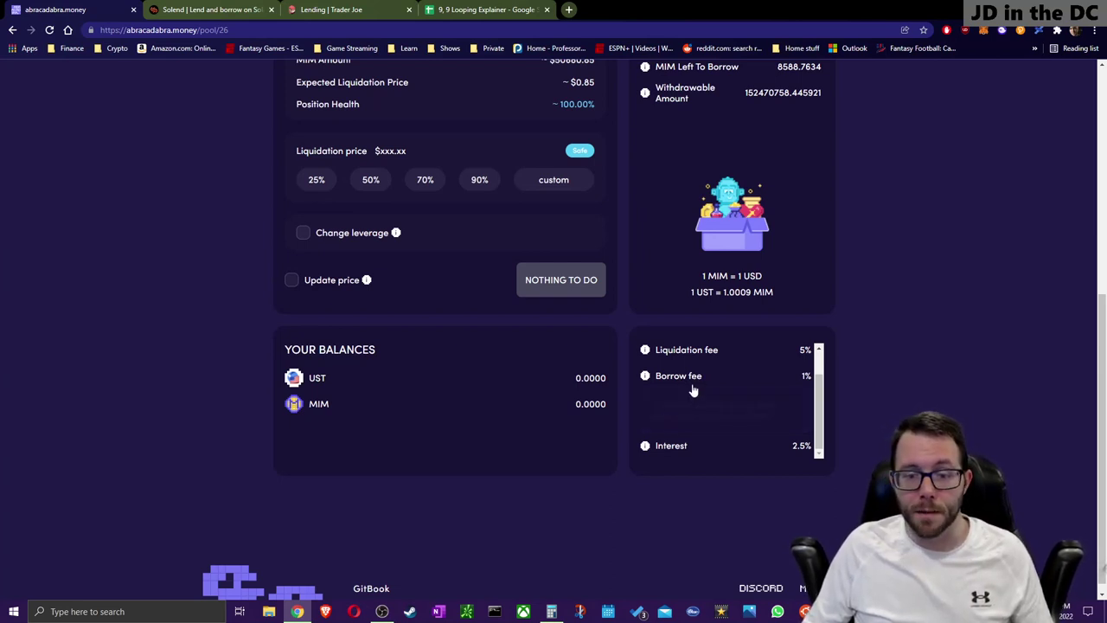
pyautogui.click(794, 434)
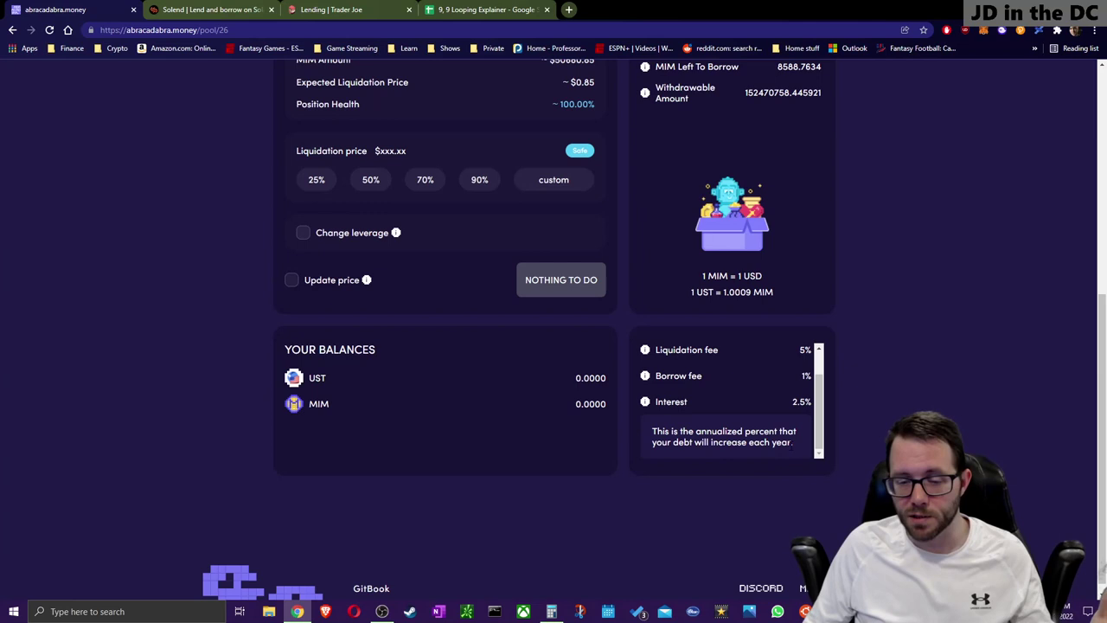
pyautogui.click(694, 408)
pyautogui.scroll(2, 760, 446)
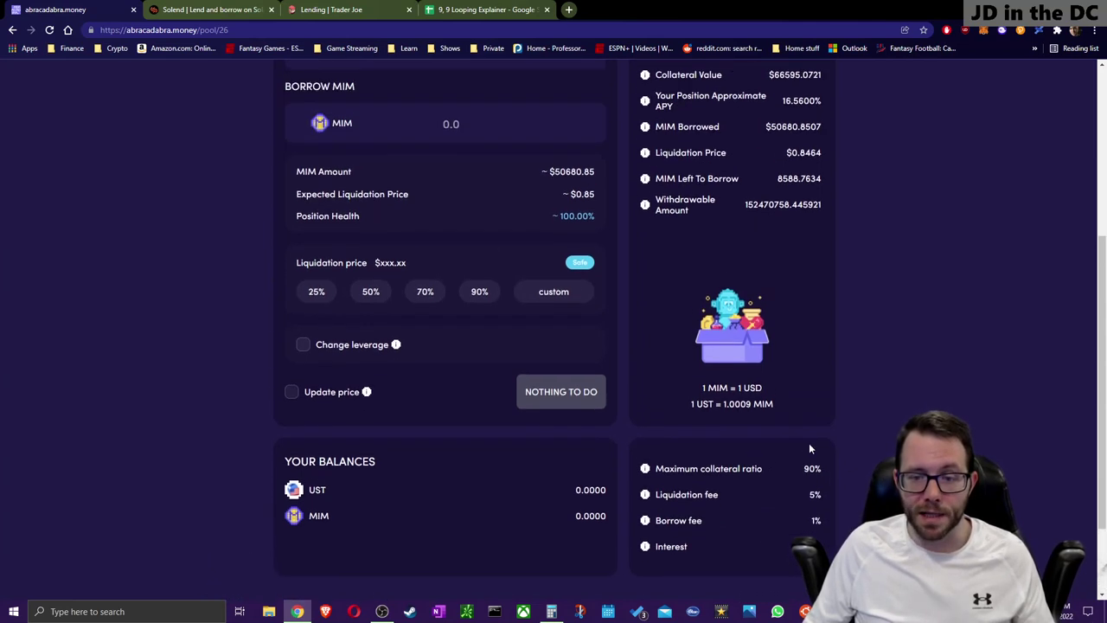
pyautogui.scroll(-2, 829, 497)
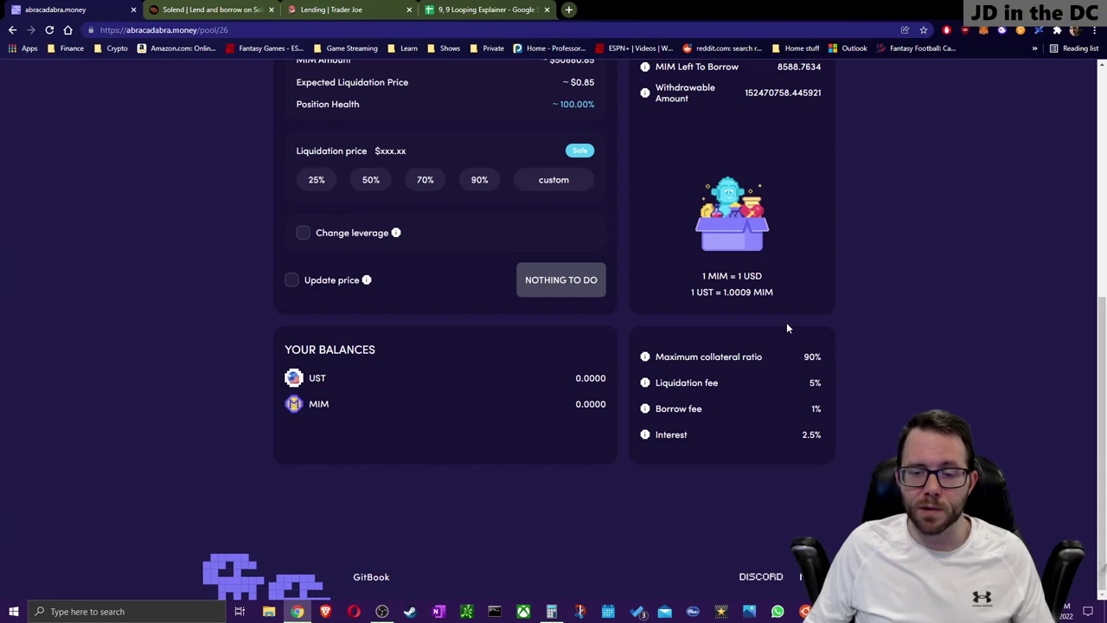
# Step: Return to the Looping Explainer spreadsheet and set the LTV in B3 to 80%
pyautogui.click(432, 10)
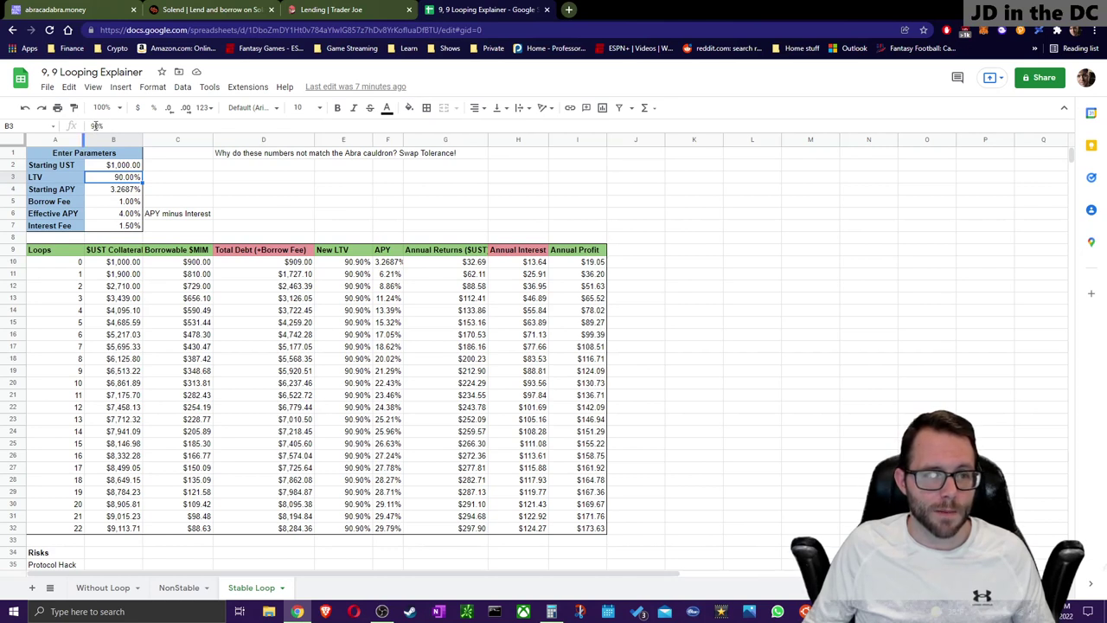
pyautogui.click(96, 126)
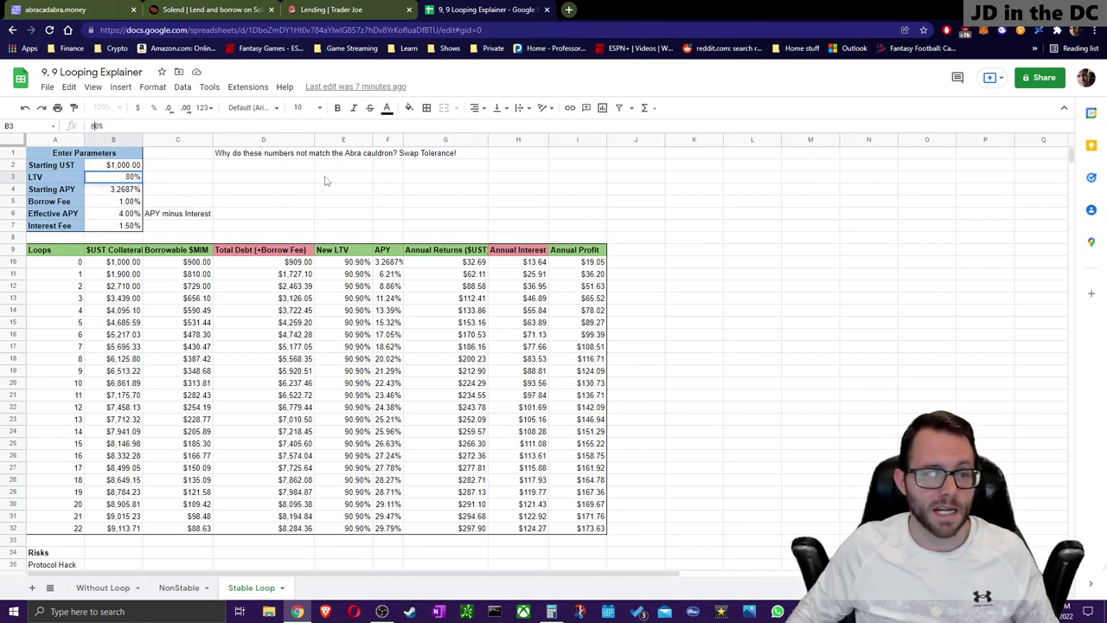
pyautogui.press('Return')
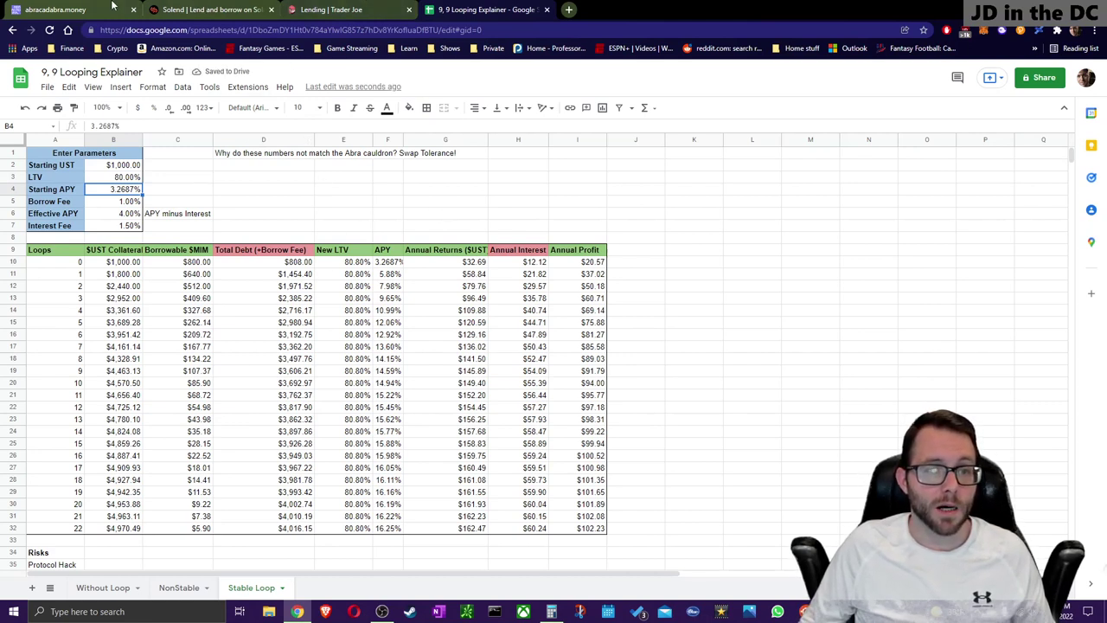
# Step: Look up the position's approximate APY on abracadabra.money and set the Starting APY in B4 to 16.56%, formatted as a percentage
pyautogui.click(5, 7)
pyautogui.scroll(2, 748, 112)
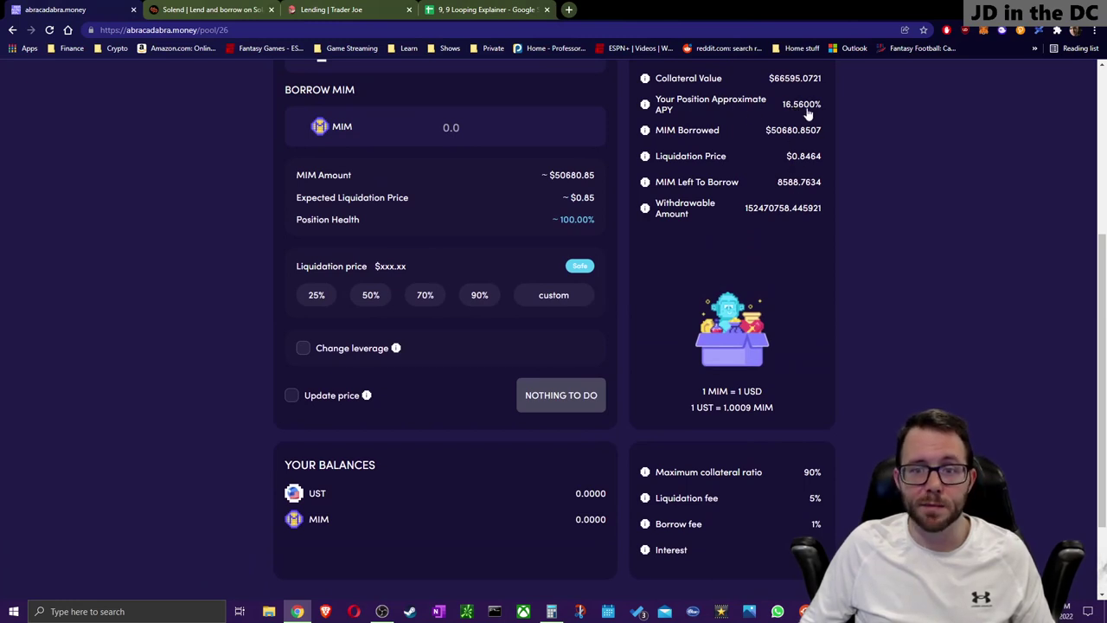
pyautogui.click(481, 8)
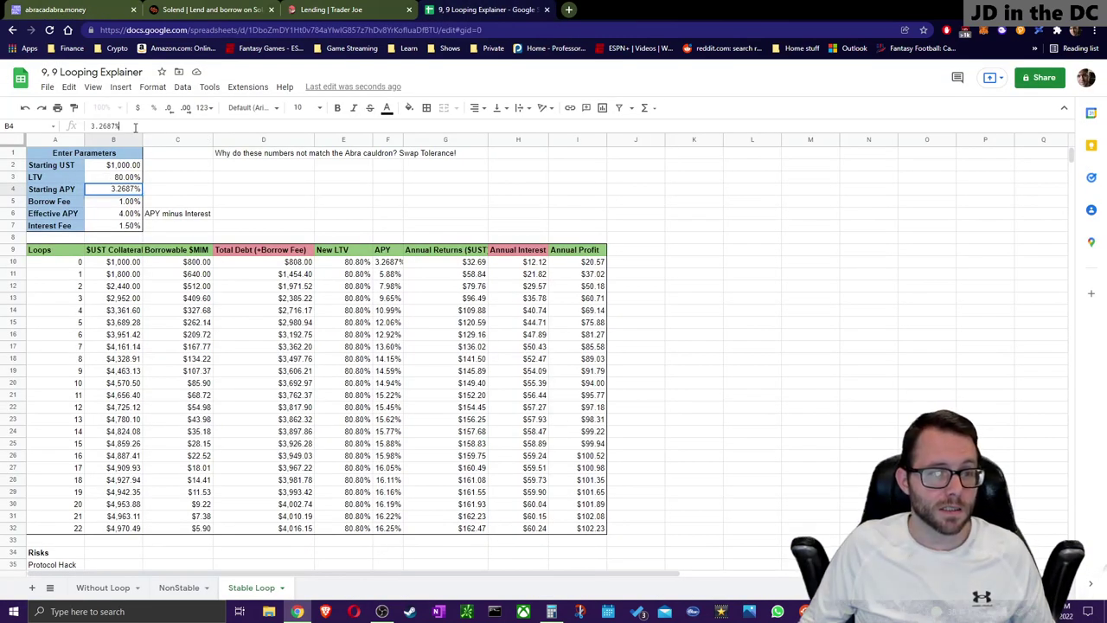
pyautogui.write('16.56')
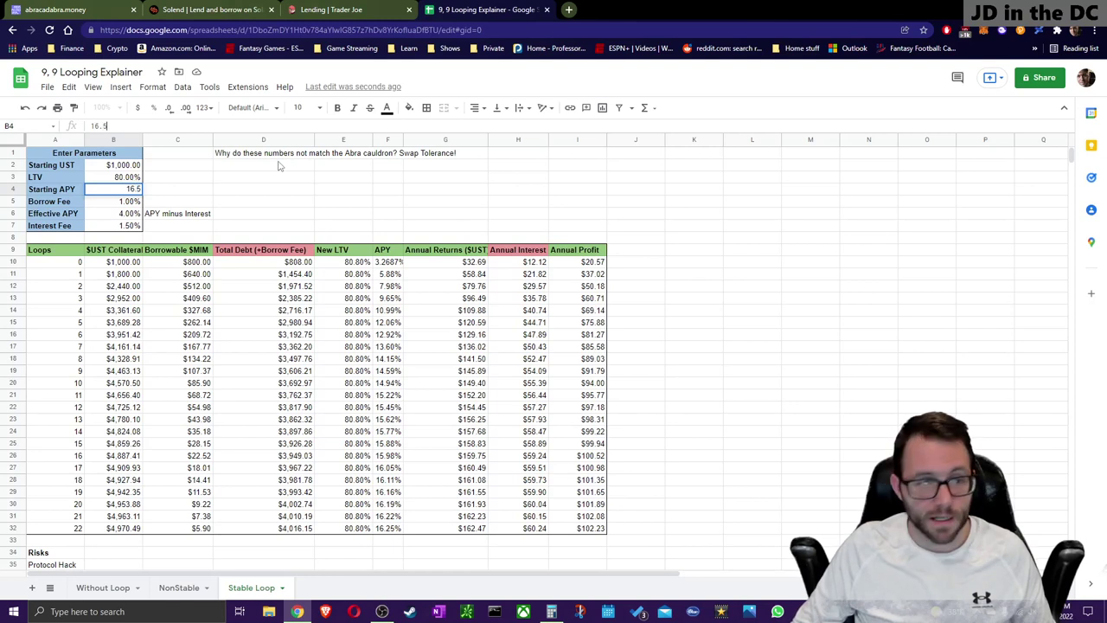
pyautogui.click(138, 194)
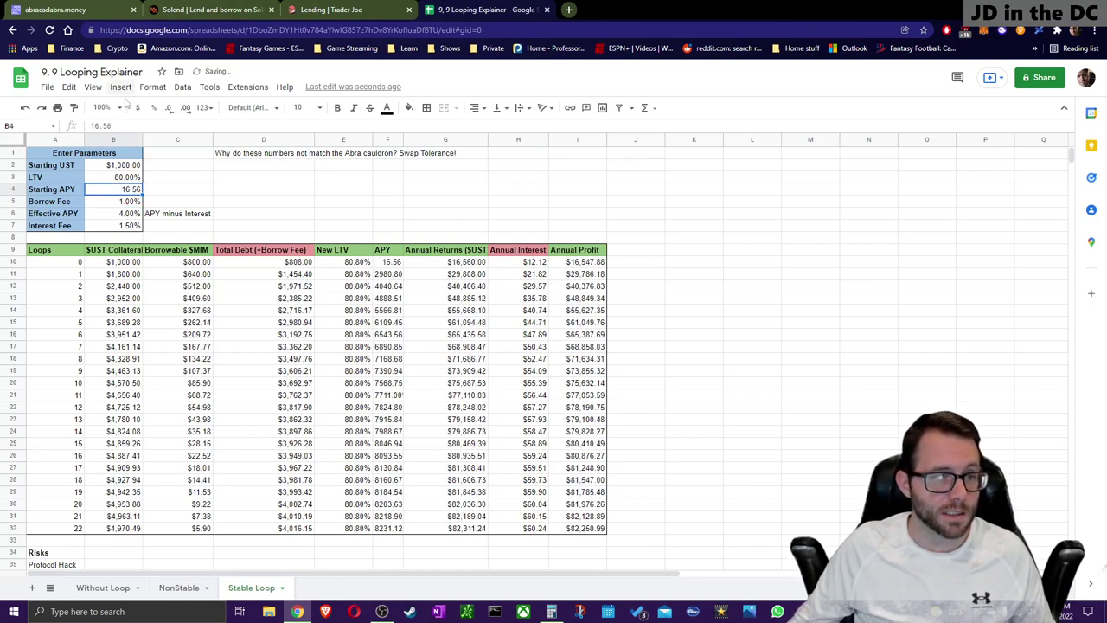
pyautogui.click(153, 107)
pyautogui.click(102, 126)
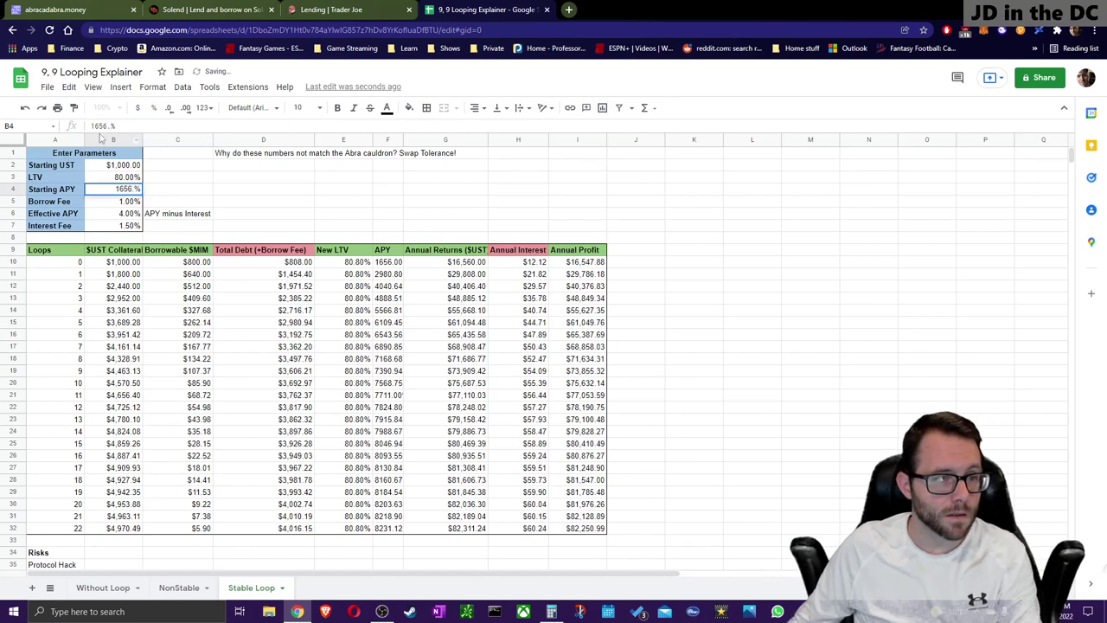
pyautogui.write('.')
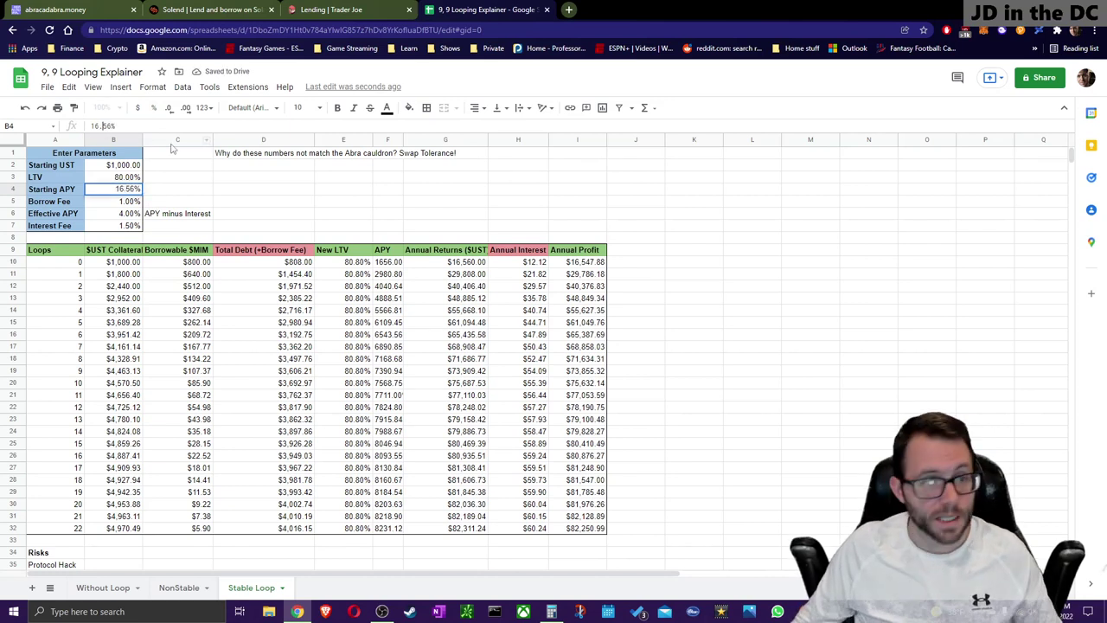
pyautogui.click(204, 225)
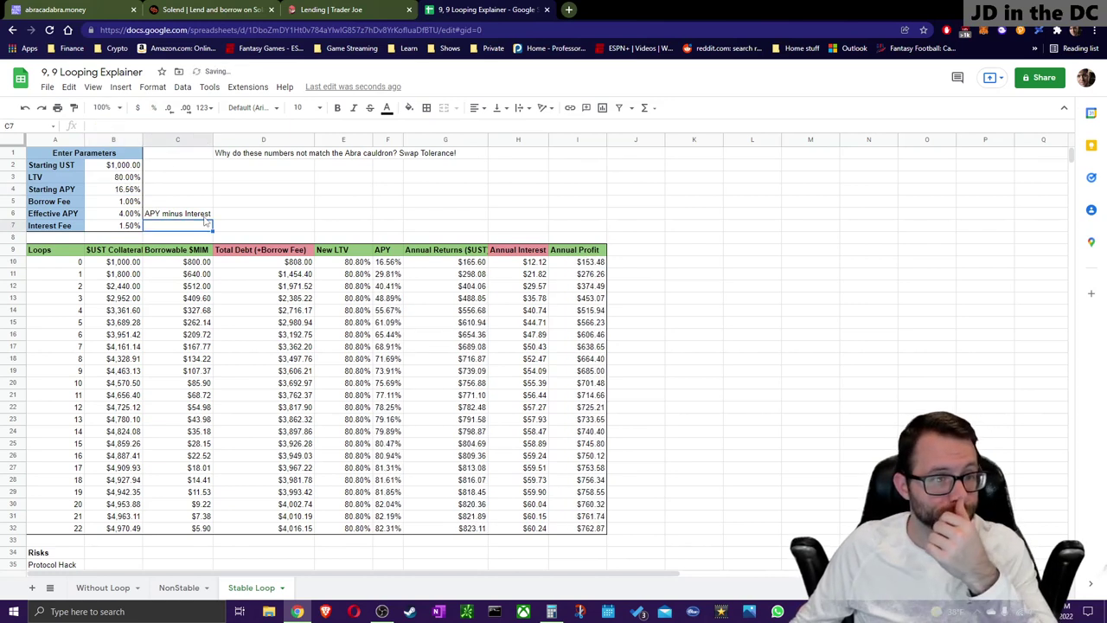
pyautogui.click(127, 201)
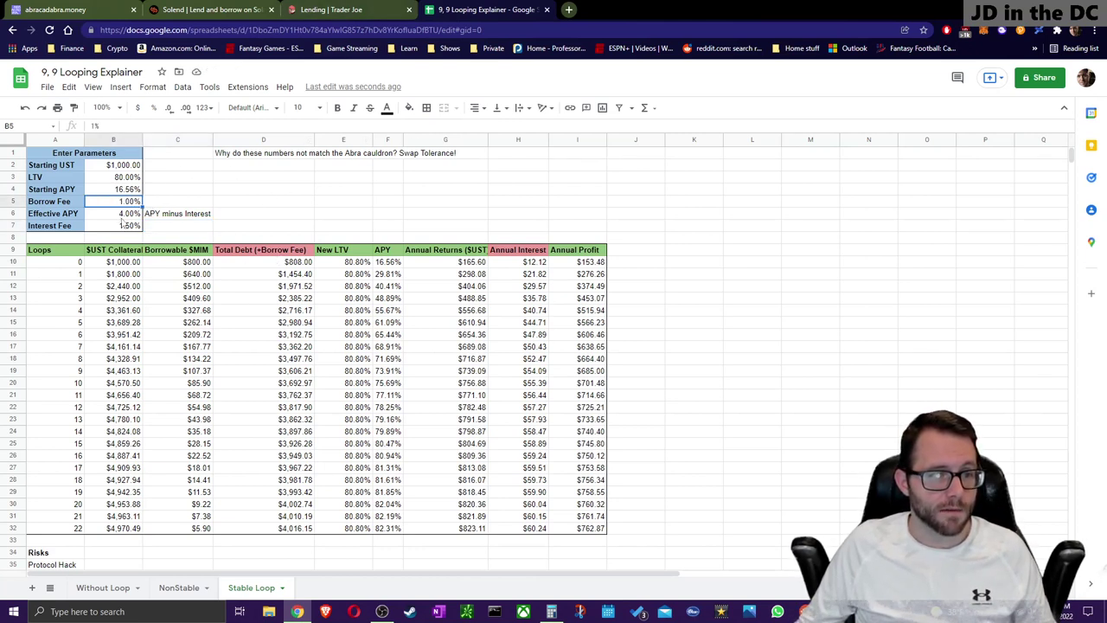
pyautogui.click(121, 217)
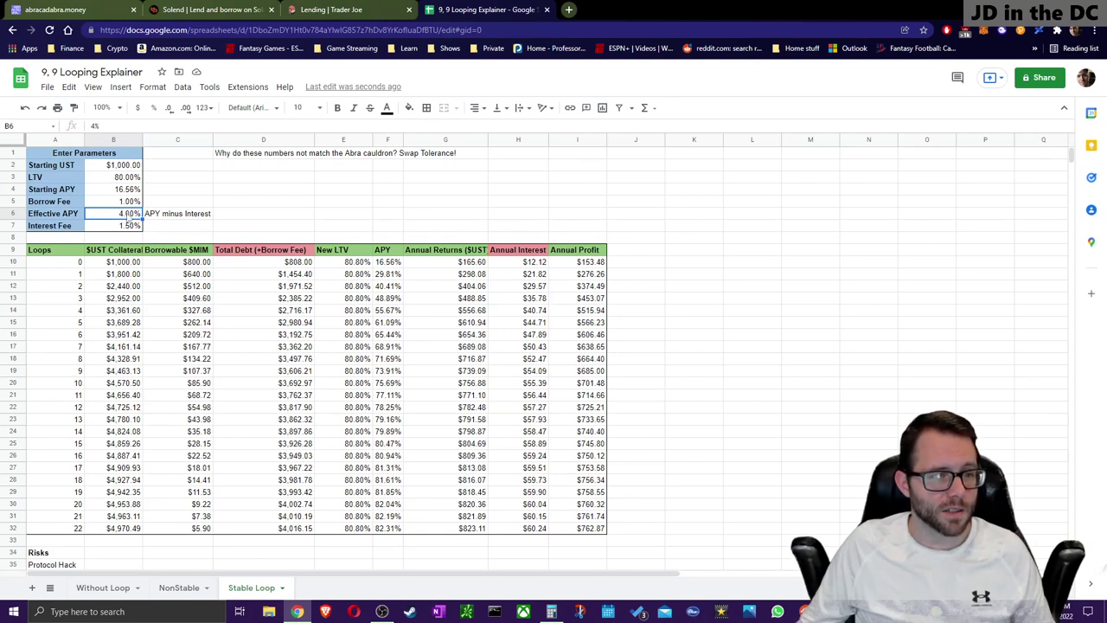
pyautogui.write('1')
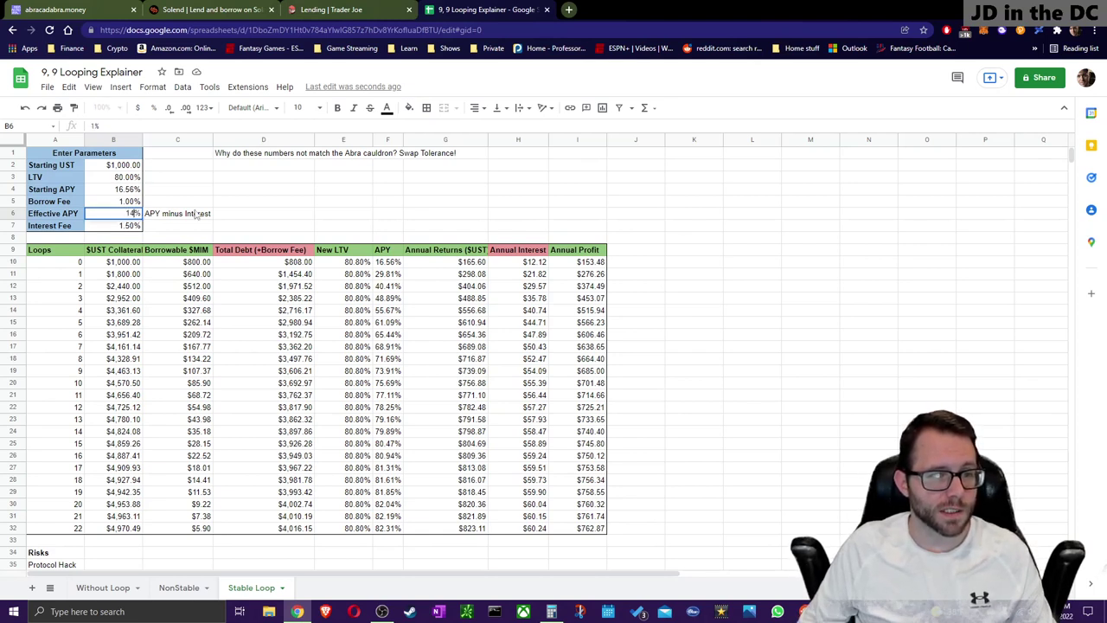
pyautogui.write('5.')
pyautogui.press('BackSpace')
pyautogui.press('BackSpace')
pyautogui.press('BackSpace')
pyautogui.press('BackSpace')
pyautogui.click(235, 224)
# Step: Make the Effective APY in B6 calculate as the Starting APY minus the Interest Fee with the formula =B4-B7
pyautogui.click(128, 210)
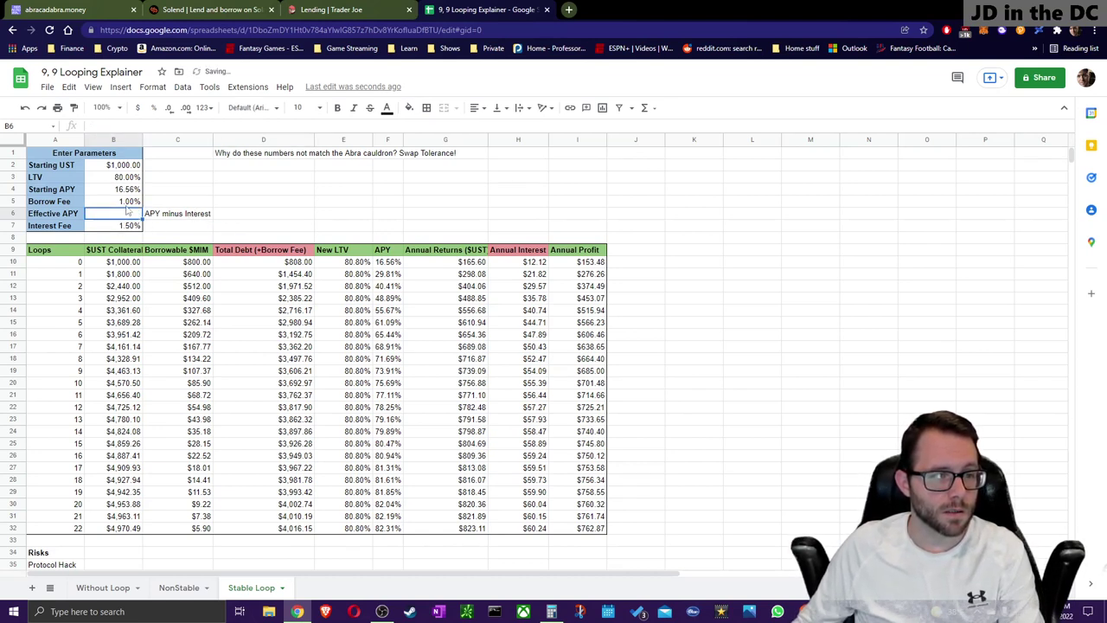
pyautogui.write('=')
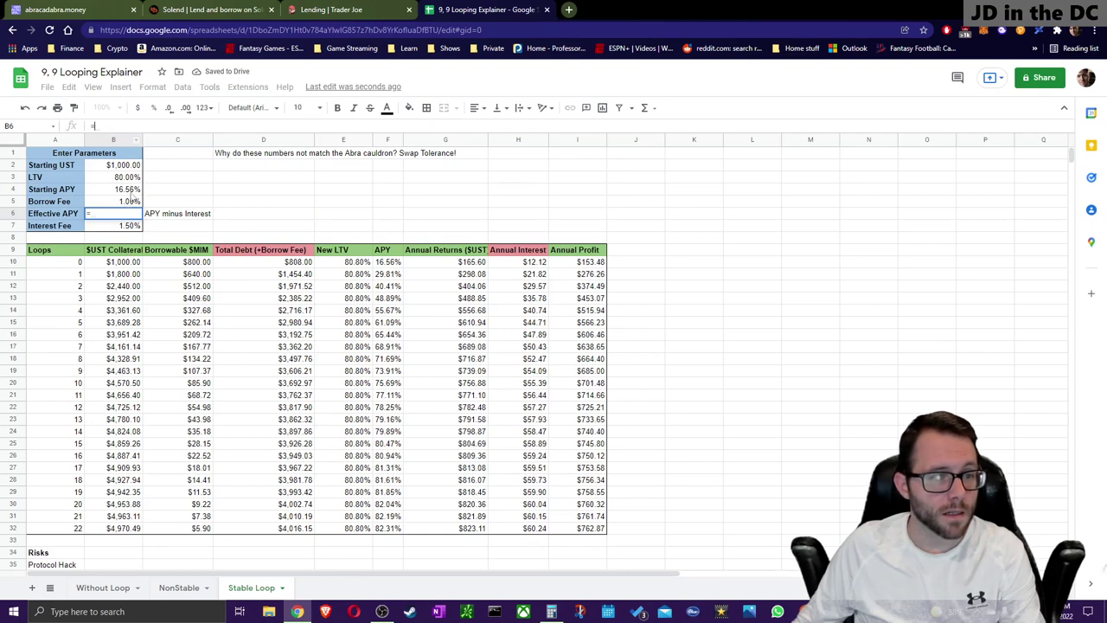
pyautogui.click(128, 190)
pyautogui.write('-')
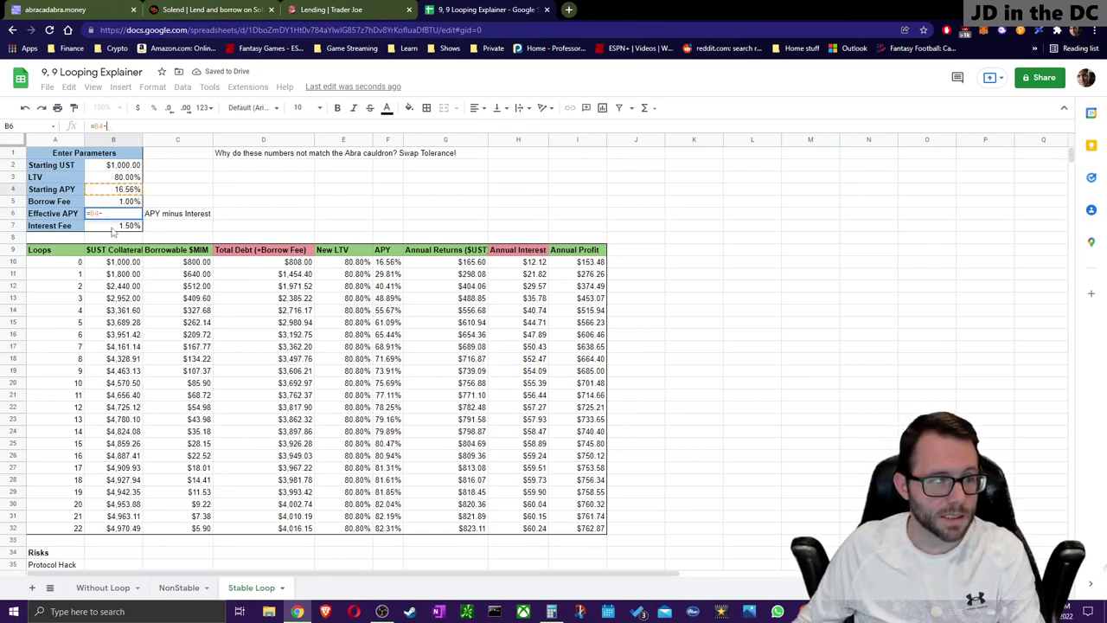
pyautogui.click(121, 227)
pyautogui.press('Return')
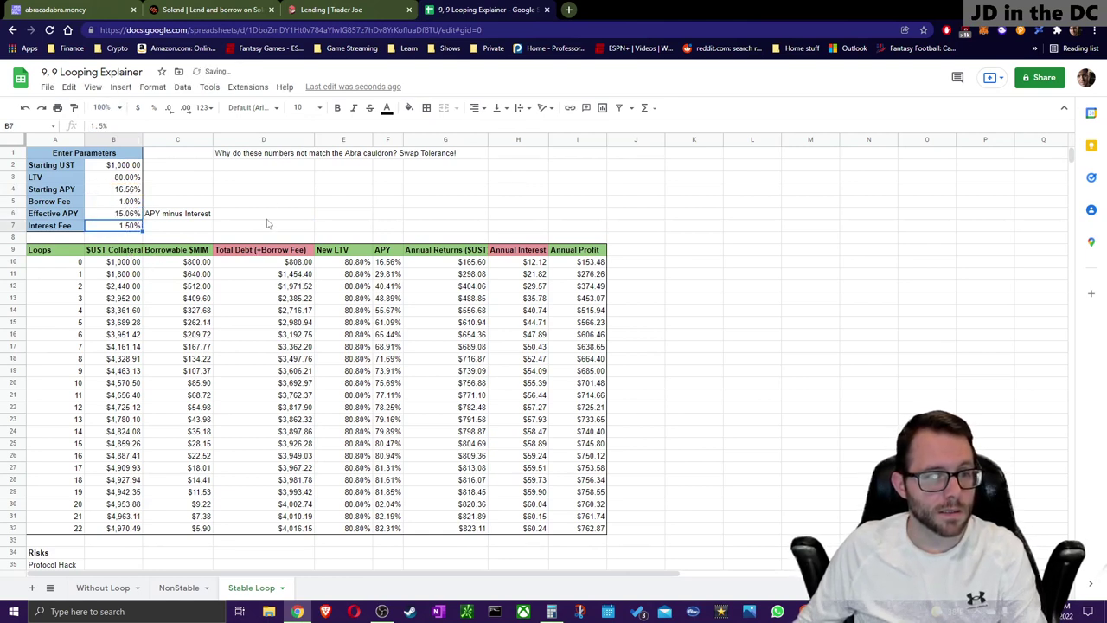
# Step: Set the Interest Fee in B7 to 2.5% and check it against the Starting APY and Effective APY cells
pyautogui.write('2%.5')
pyautogui.press('Return')
pyautogui.click(124, 213)
pyautogui.click(127, 189)
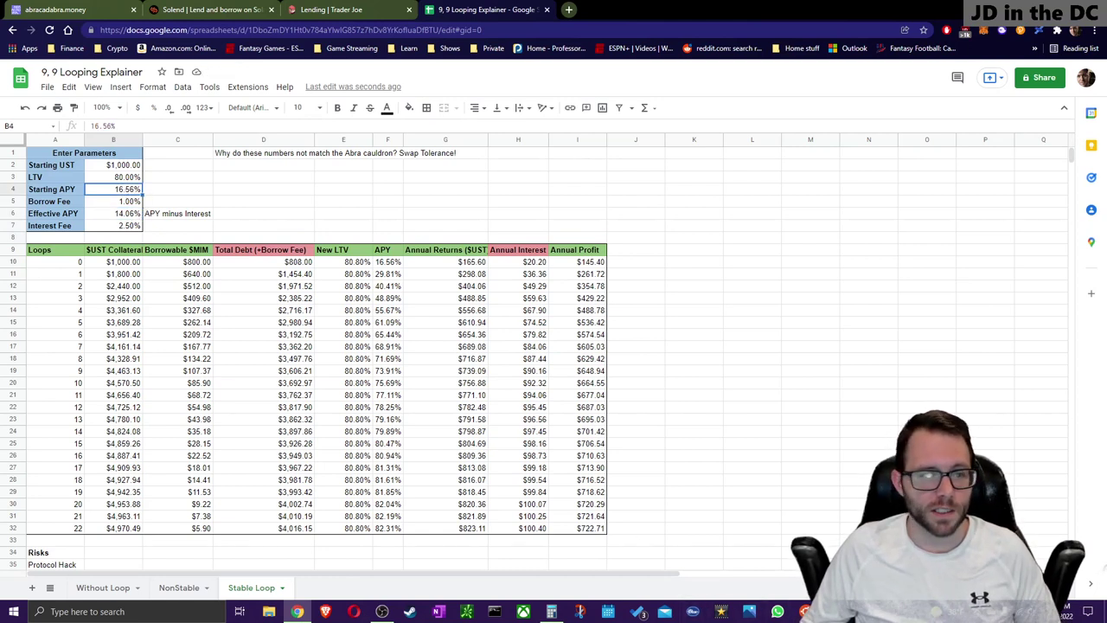
pyautogui.click(110, 227)
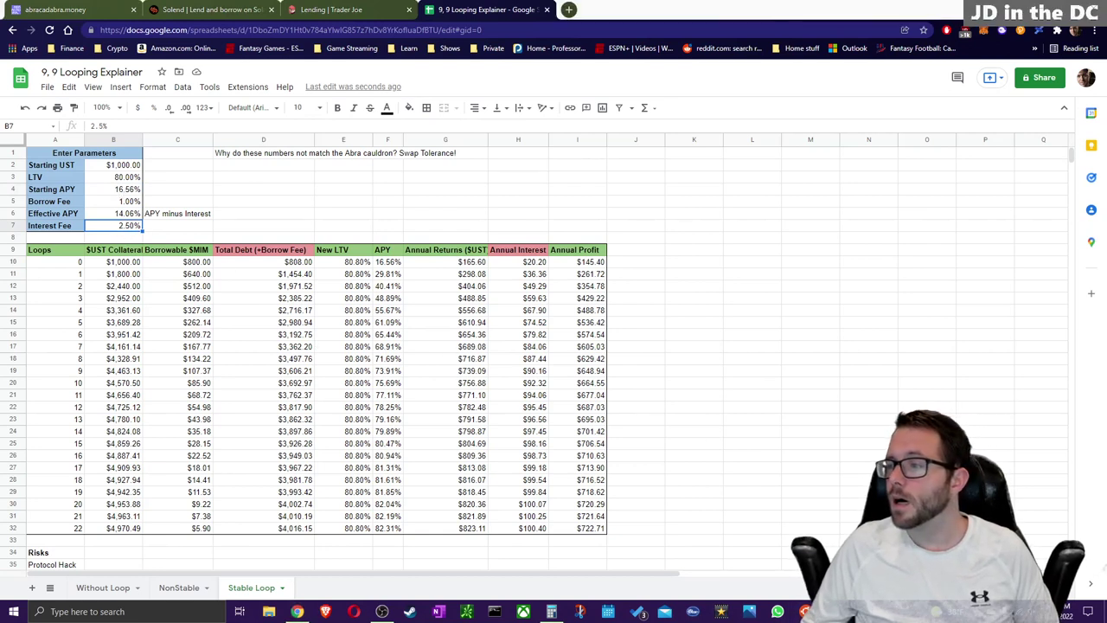
# Step: Switch to the blank Notepad window and place it over the loop table so that only loops 0 and 1 stay visible
pyautogui.moveTo(563, 289); pyautogui.dragTo(224, 291)
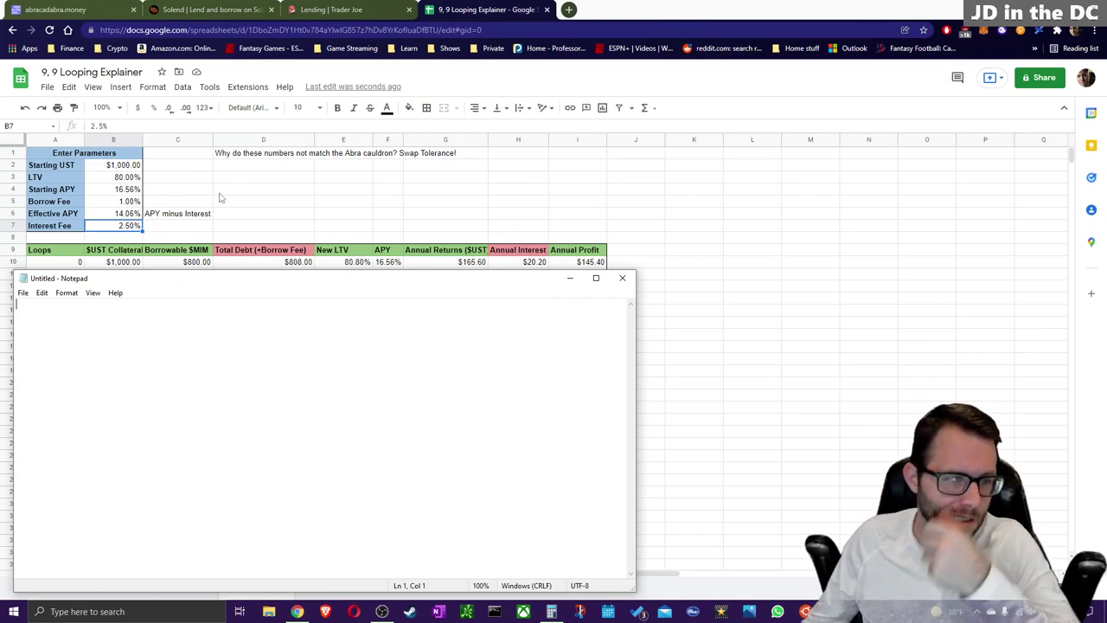
pyautogui.click(129, 169)
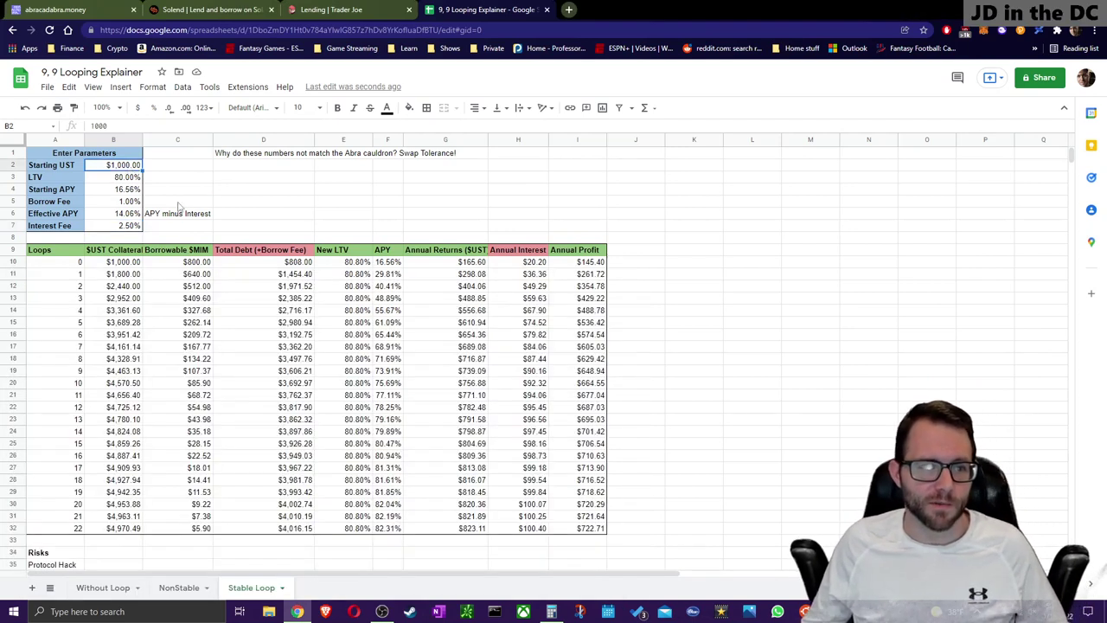
pyautogui.hotkey('alt', 'Tab')
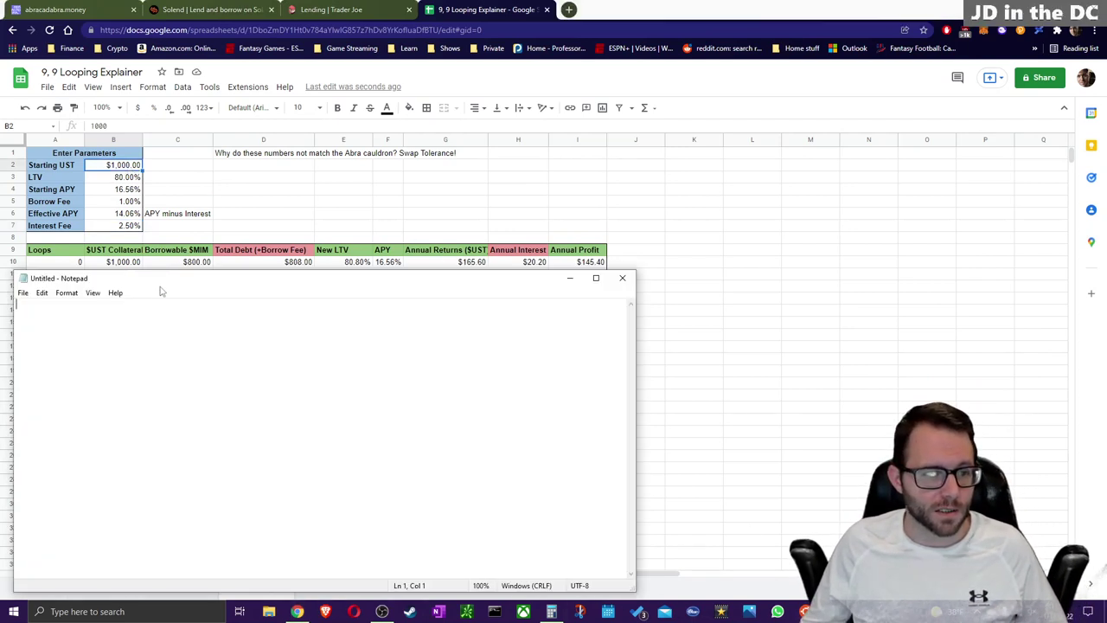
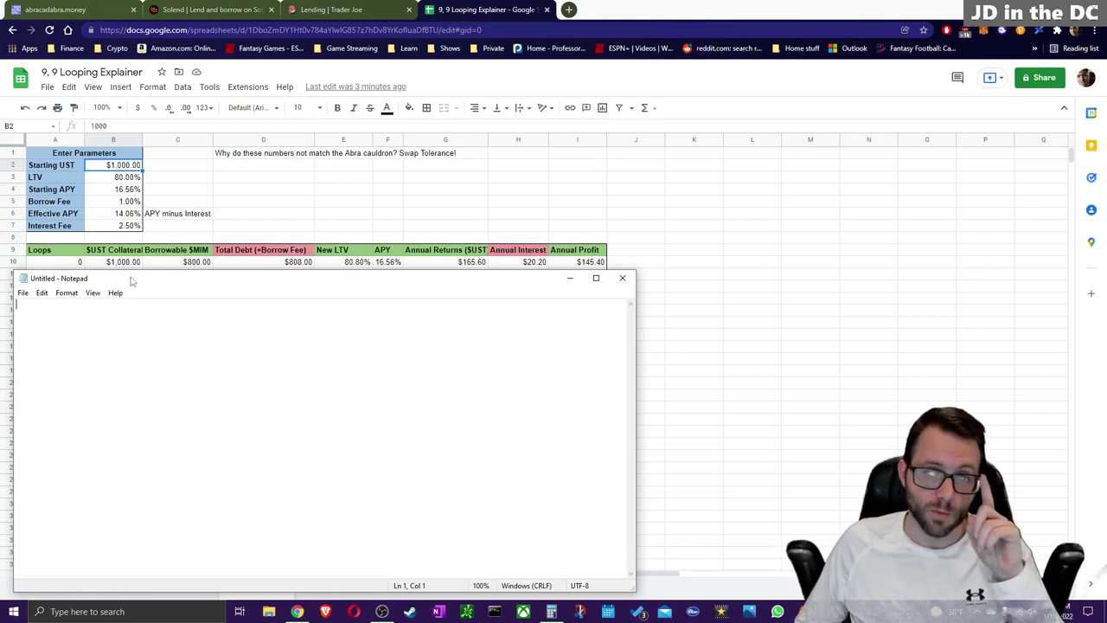
pyautogui.moveTo(132, 280); pyautogui.dragTo(129, 292)
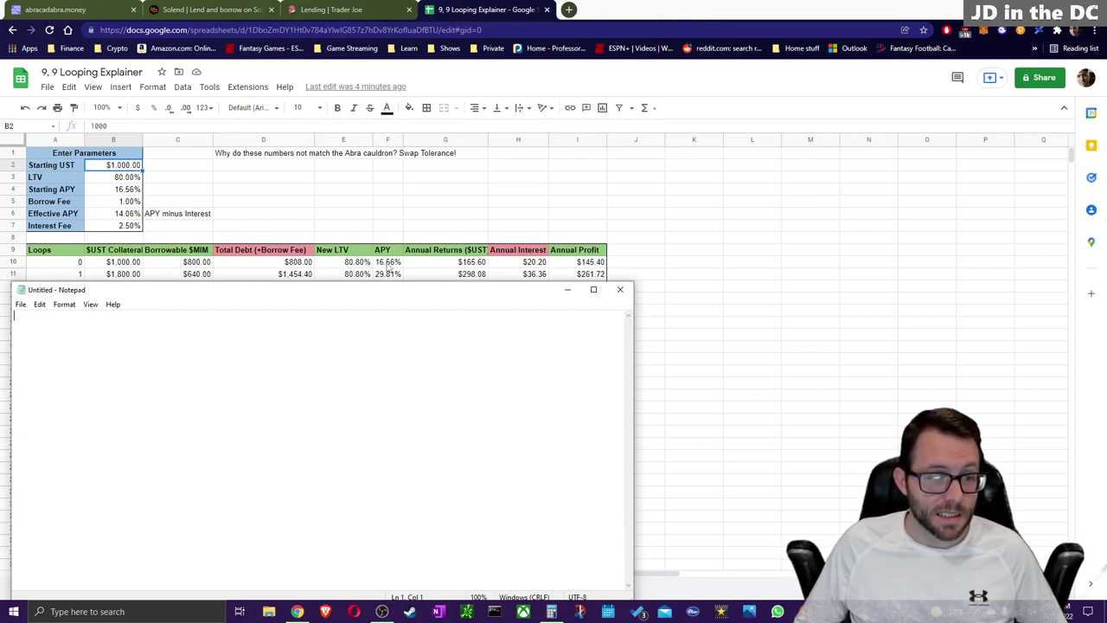
pyautogui.moveTo(202, 282); pyautogui.dragTo(267, 288)
pyautogui.moveTo(182, 288)
pyautogui.mouseDown()
pyautogui.moveTo(312, 292)
pyautogui.moveTo(316, 282)
pyautogui.moveTo(264, 295)
pyautogui.moveTo(176, 289)
pyautogui.mouseUp()
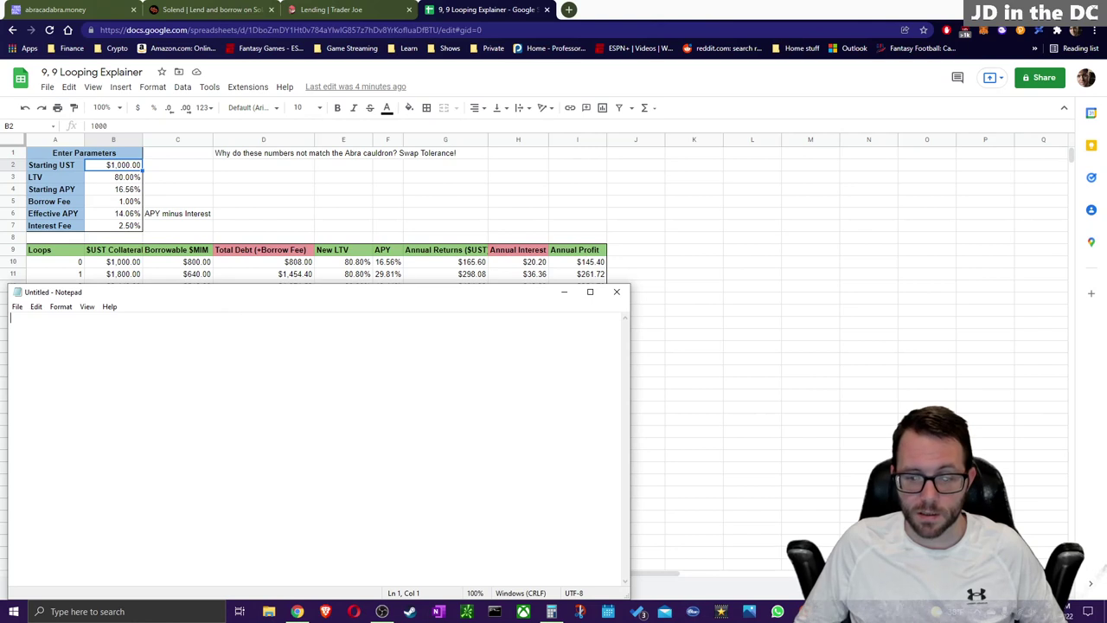
# Step: Open a second blank Notepad window, shrink it, and place it over the table to cover part of the loop 1 row
pyautogui.rightClick(806, 611)
pyautogui.click(804, 489)
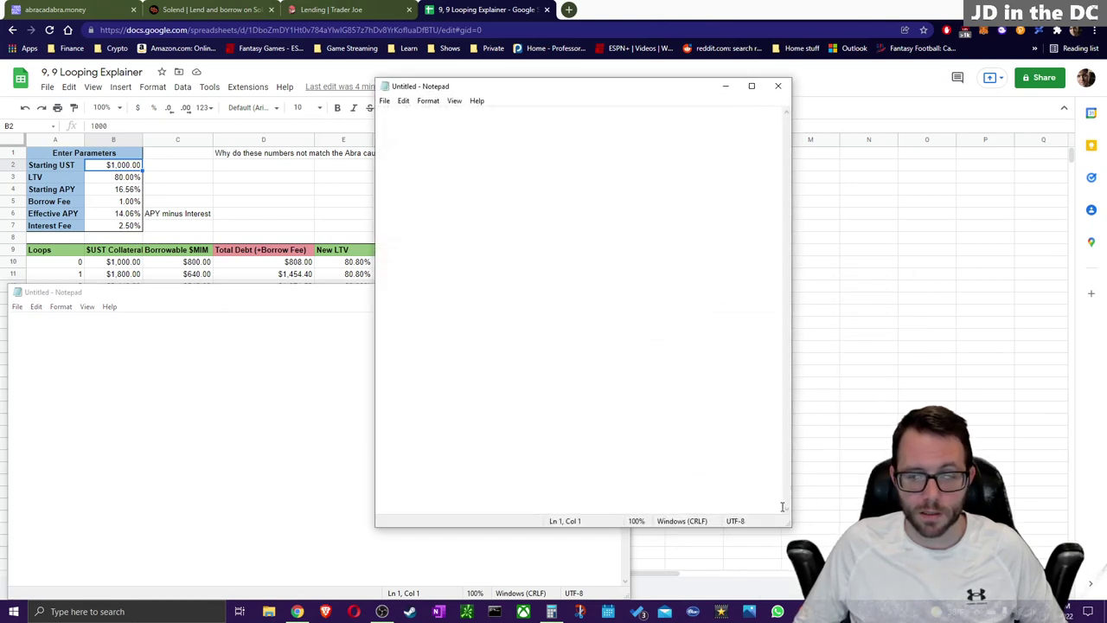
pyautogui.moveTo(790, 529); pyautogui.dragTo(386, 90)
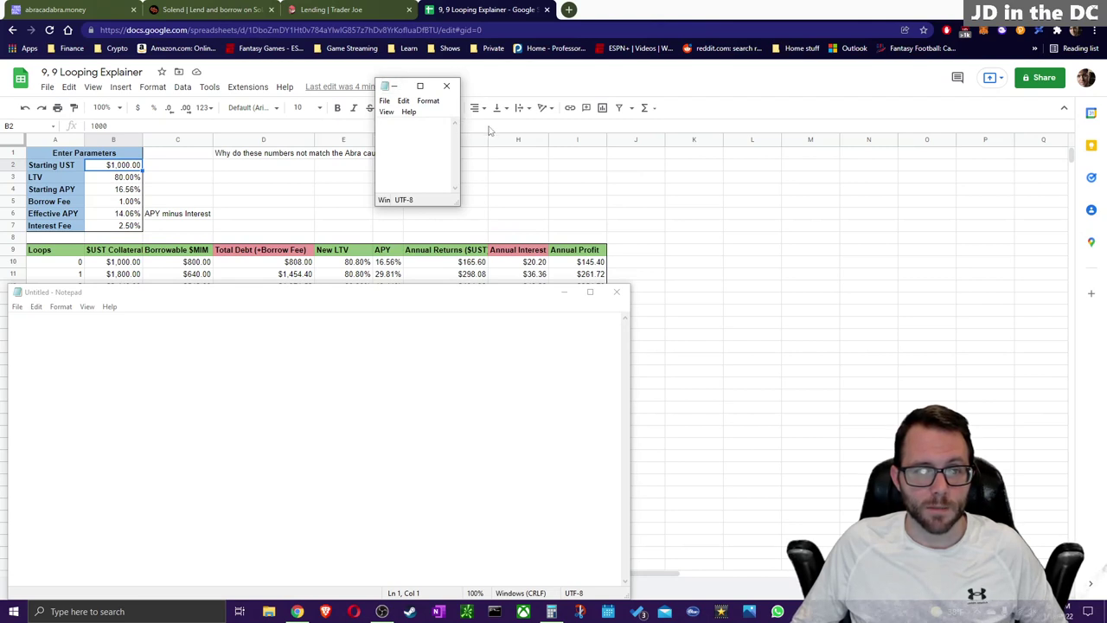
pyautogui.moveTo(459, 127); pyautogui.dragTo(521, 129)
pyautogui.moveTo(424, 90); pyautogui.dragTo(192, 280)
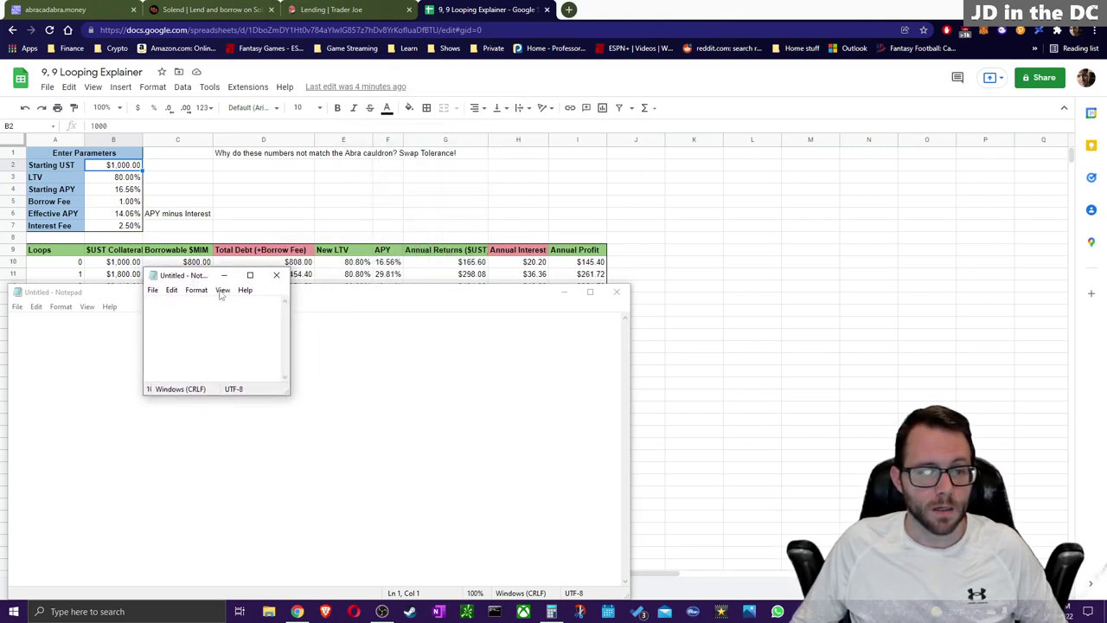
pyautogui.moveTo(292, 328); pyautogui.dragTo(315, 335)
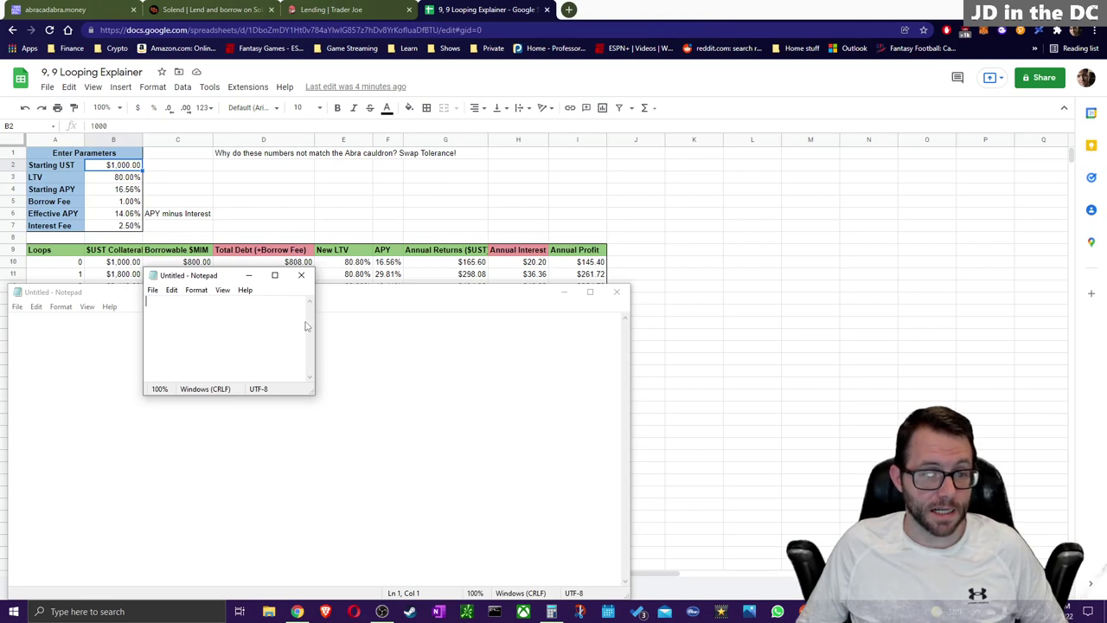
pyautogui.moveTo(317, 320); pyautogui.dragTo(405, 323)
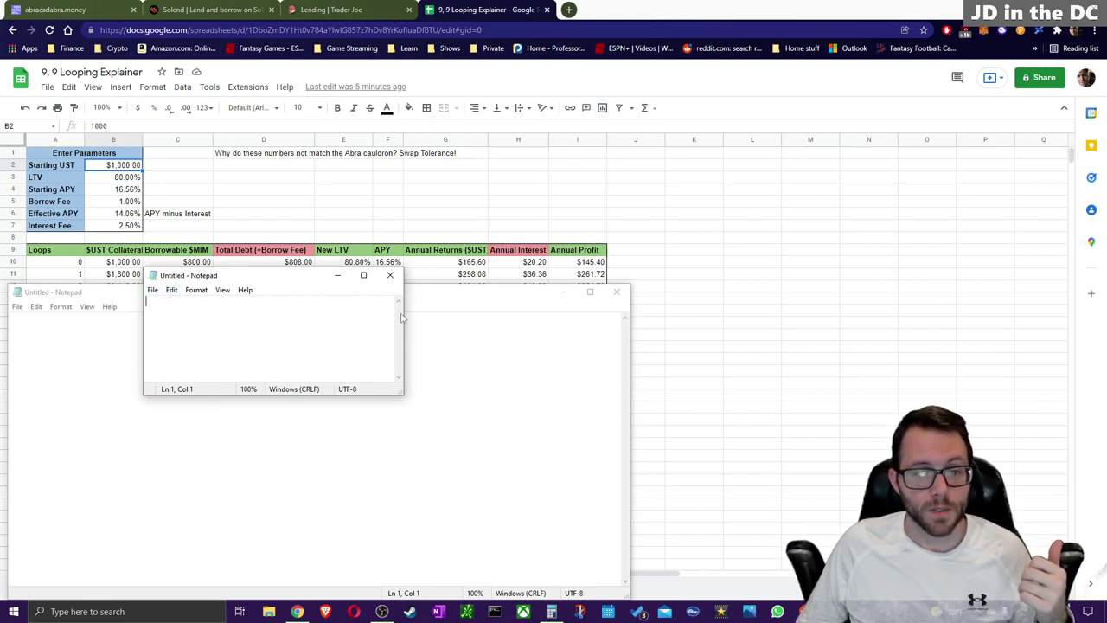
# Step: Open Calculator beside the Notepad windows and multiply the loop 1 collateral of 1800 by the 0.1656 APY
pyautogui.rightClick(551, 612)
pyautogui.click(599, 432)
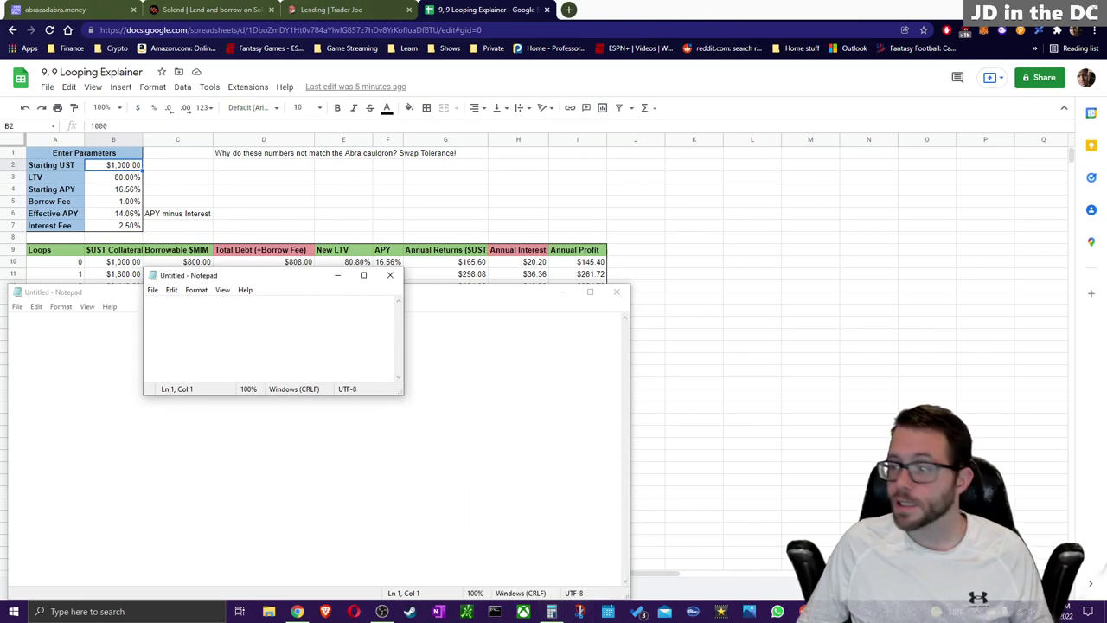
pyautogui.click(551, 611)
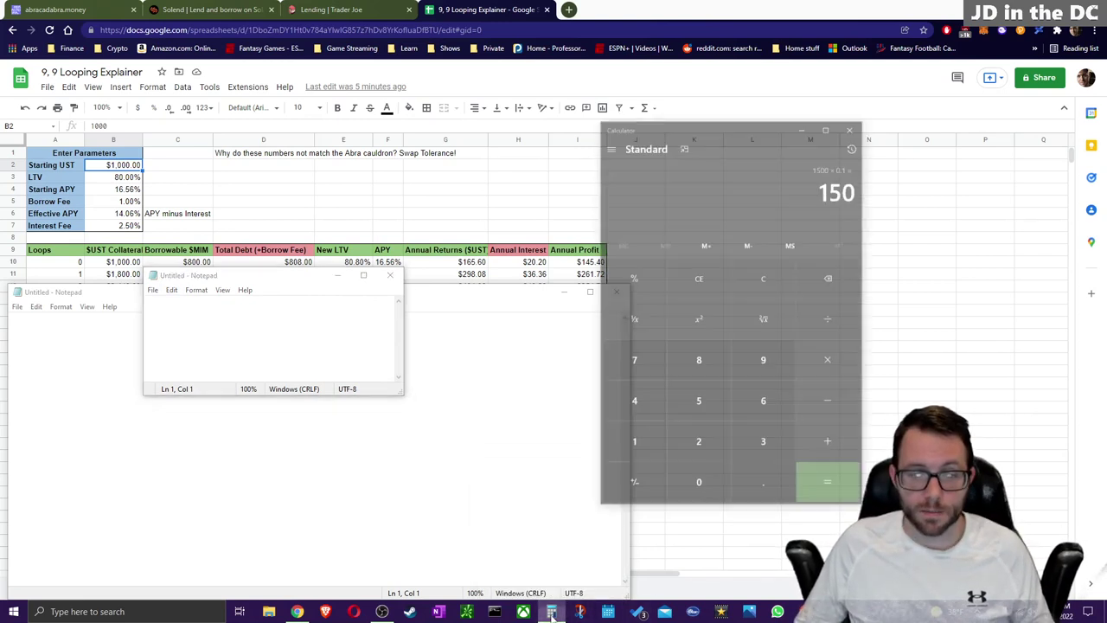
pyautogui.moveTo(735, 64); pyautogui.dragTo(763, 207)
pyautogui.write('1800')
pyautogui.press('*')
pyautogui.write('.1656')
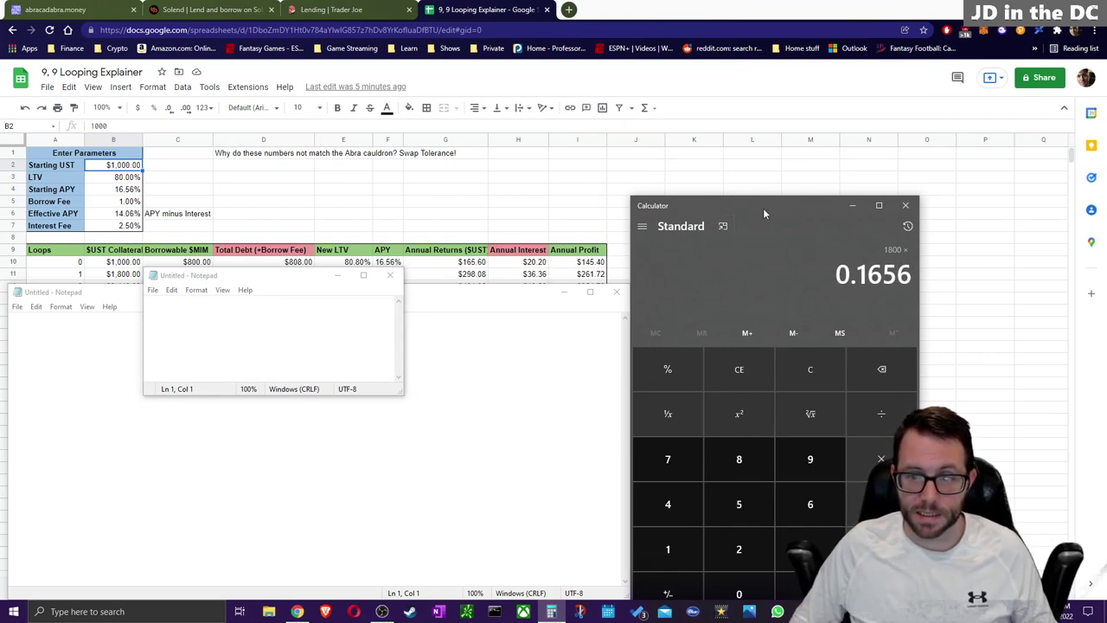
pyautogui.press('Return')
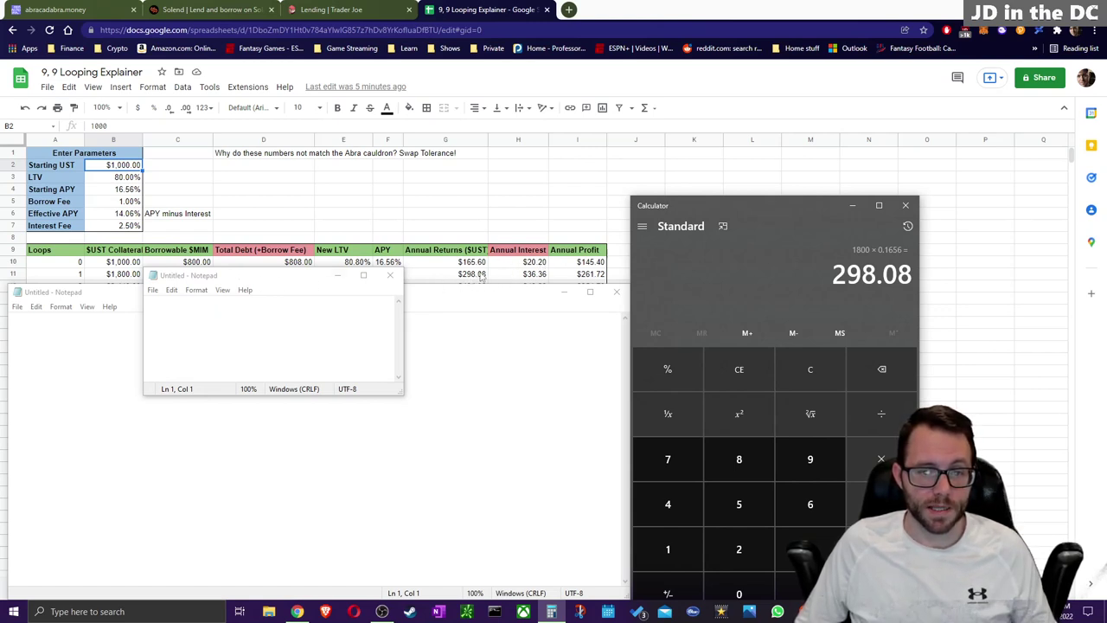
# Step: Subtract the annual interest of 20.20 from the calculated annual return in Calculator
pyautogui.click(882, 505)
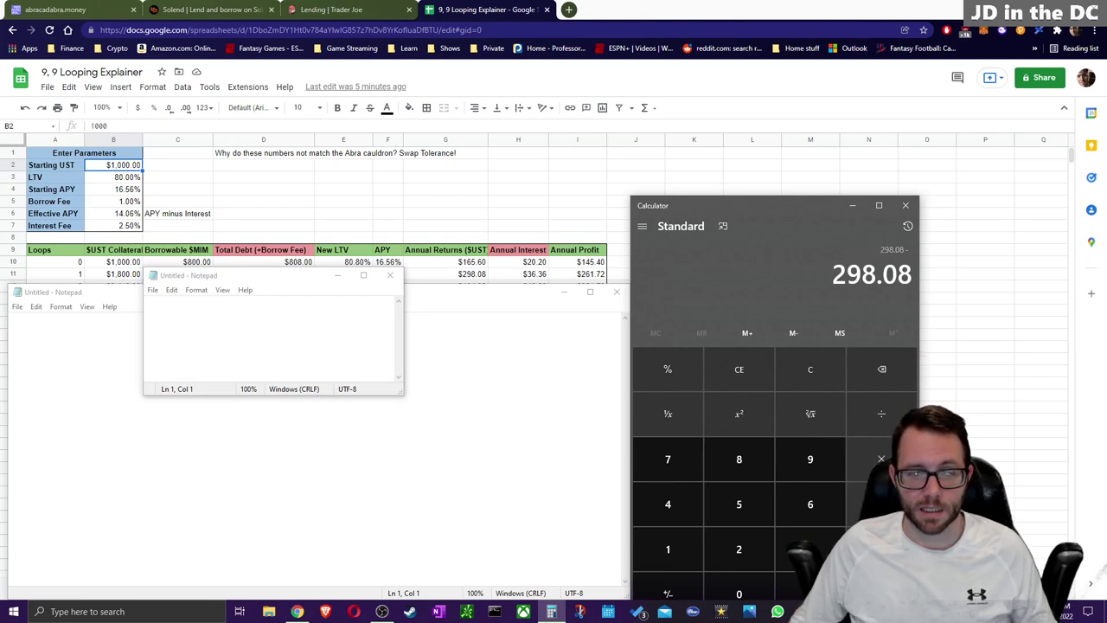
pyautogui.write('20.20')
pyautogui.press('Return')
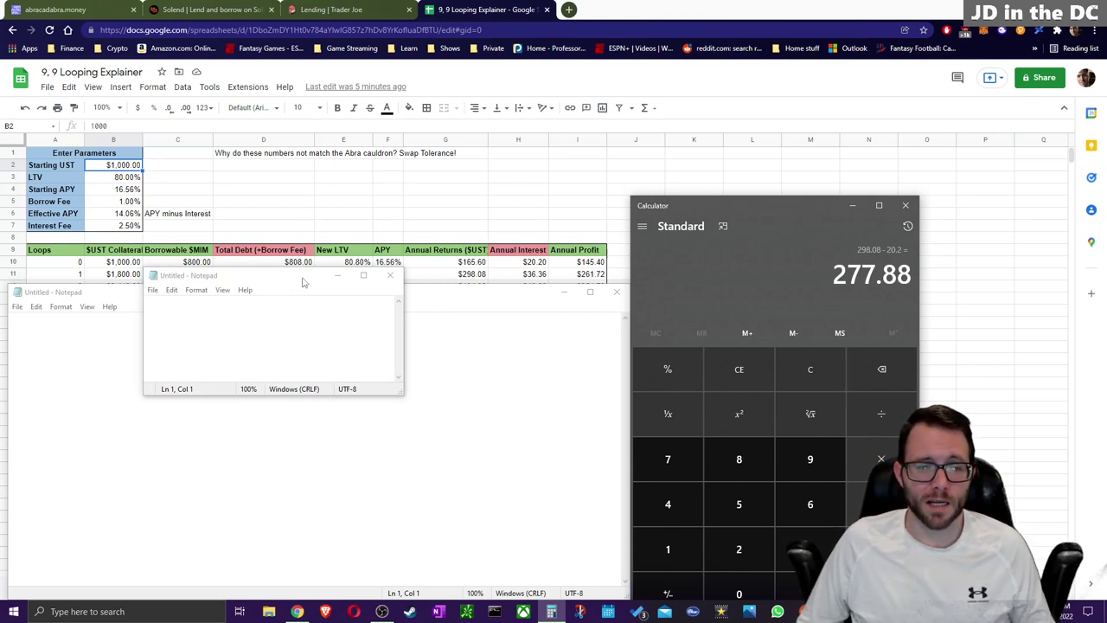
# Step: Move the small Notepad window below the loop 1 row and write the debt expression 808 + (640*1.01) in it
pyautogui.moveTo(303, 281); pyautogui.dragTo(303, 328)
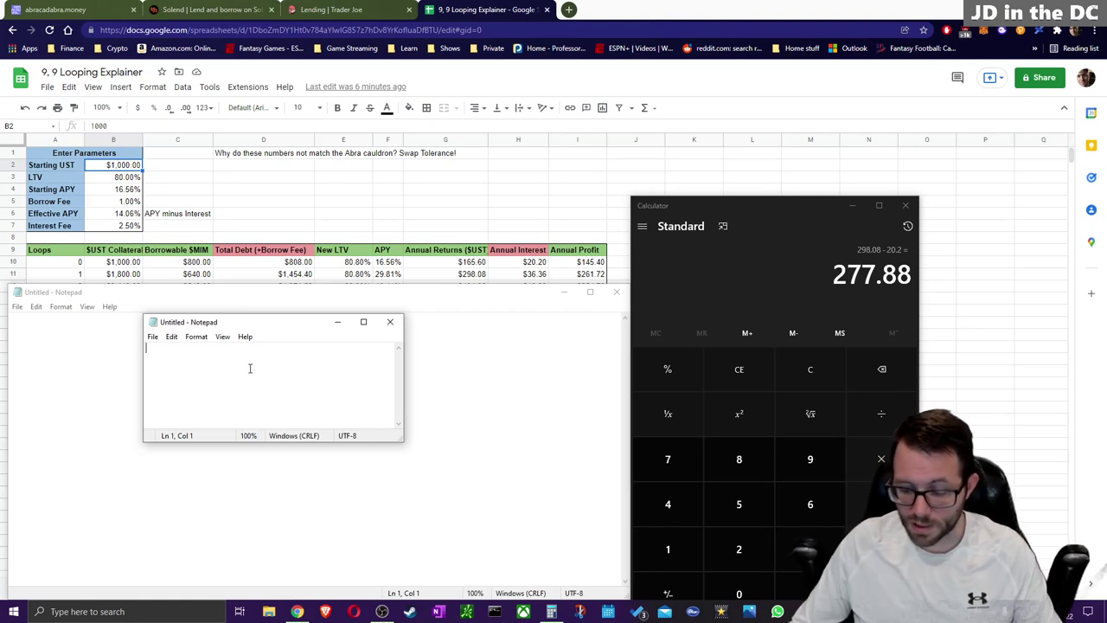
pyautogui.write('808')
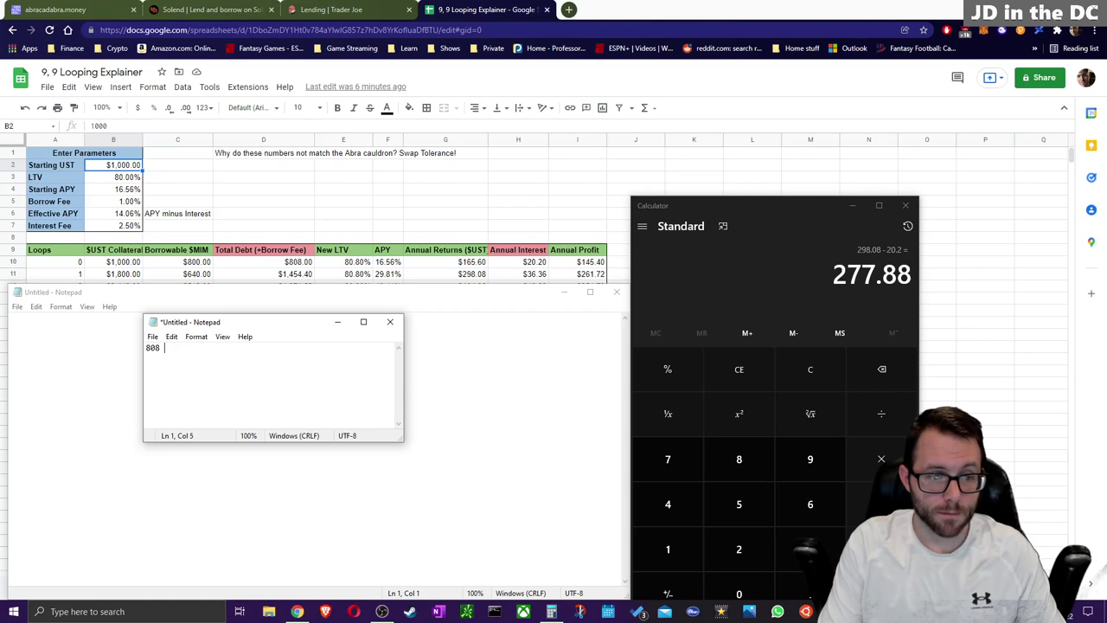
pyautogui.write(' + ')
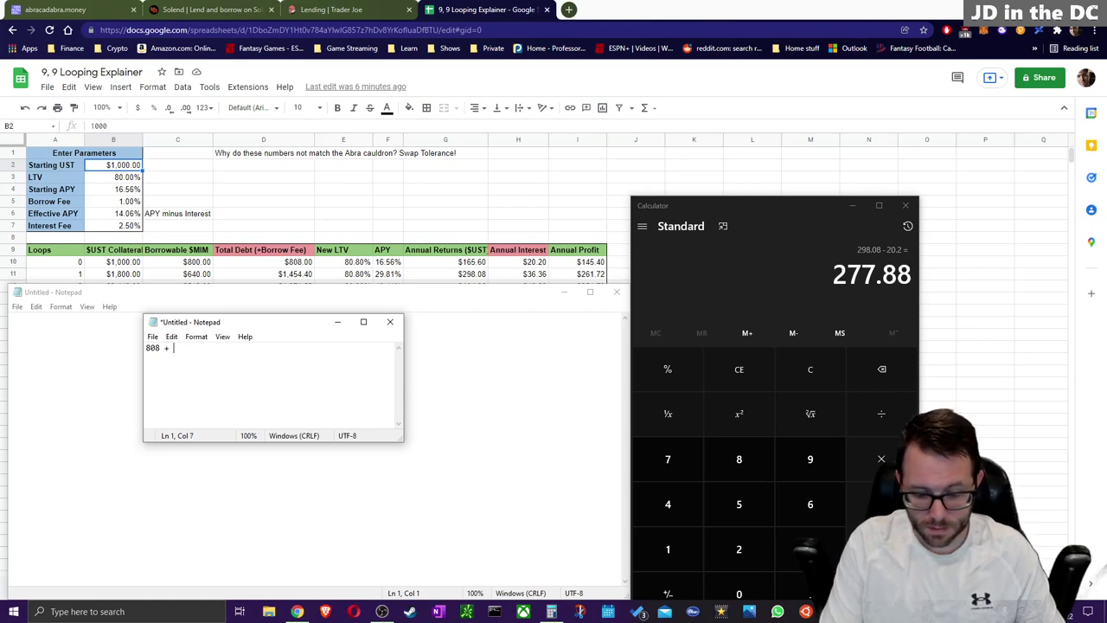
pyautogui.write('(640')
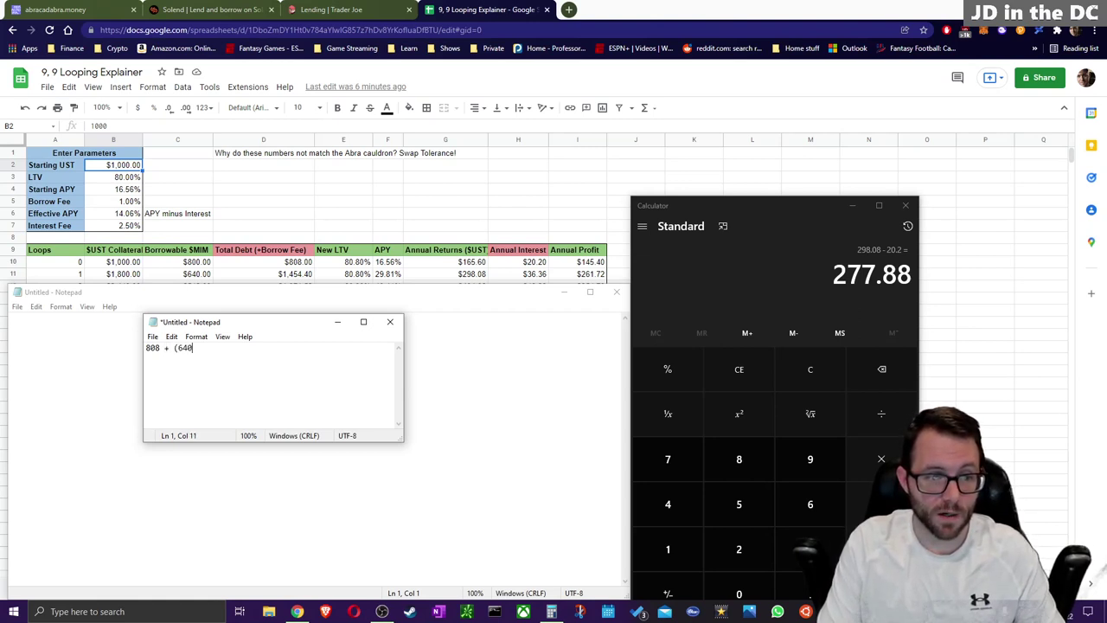
pyautogui.write('*.01)')
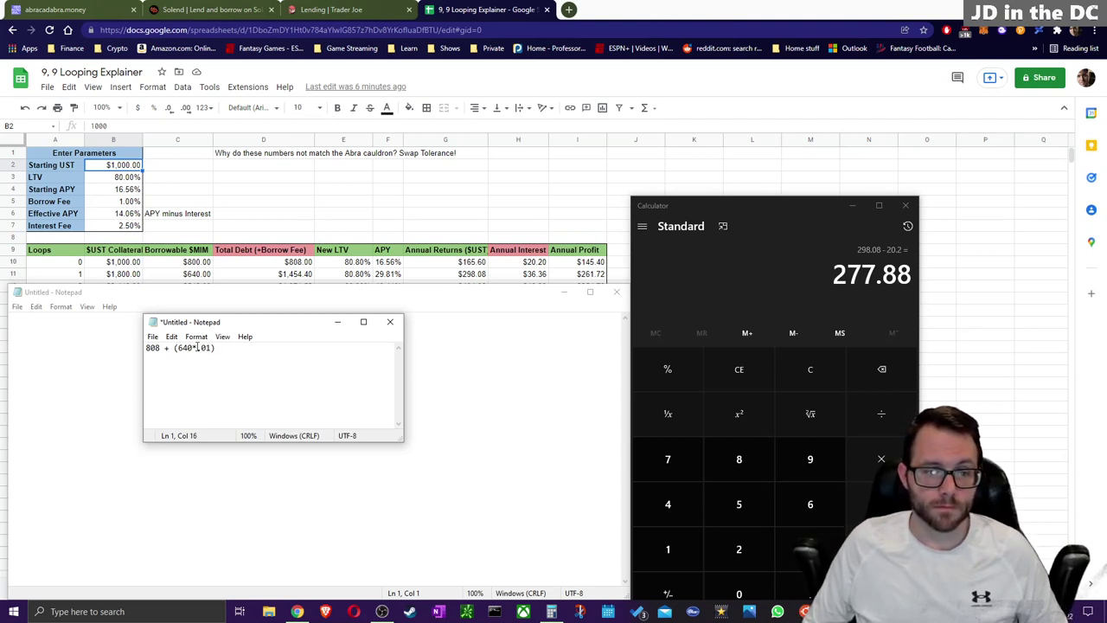
pyautogui.write('1')
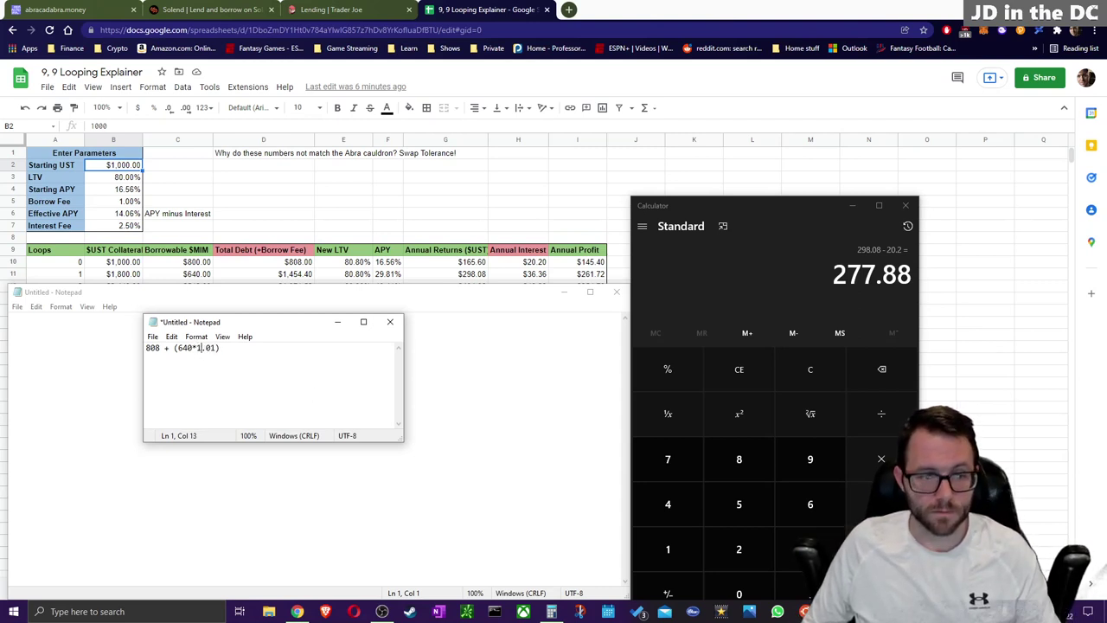
pyautogui.click(257, 350)
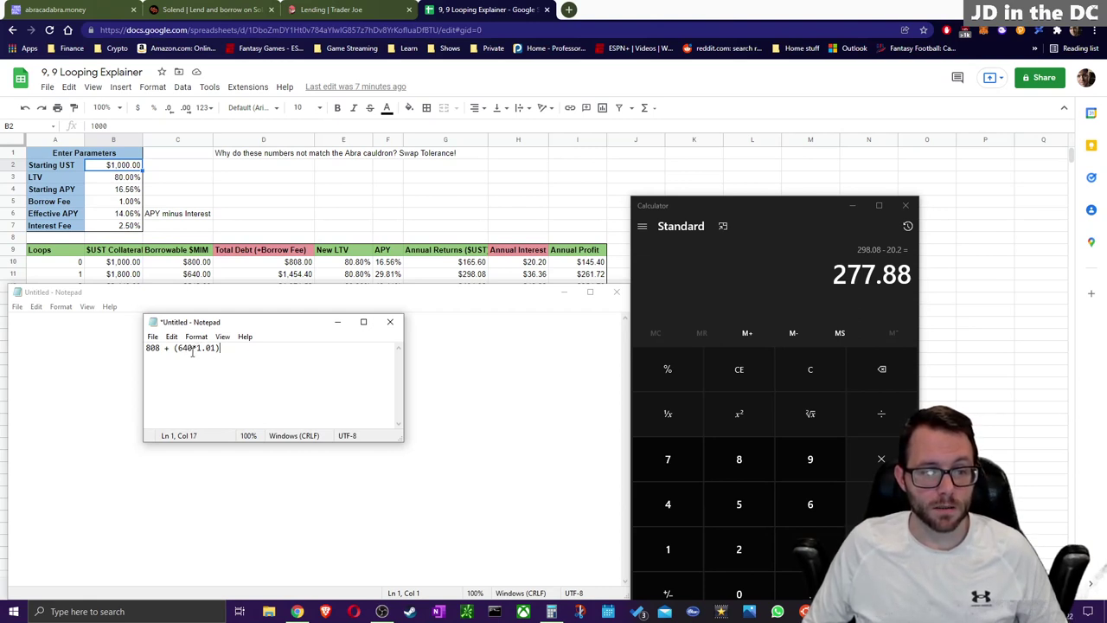
# Step: Work out the loop 1 total debt in Calculator by multiplying 640 by 1.01 and adding 808
pyautogui.moveTo(178, 348); pyautogui.dragTo(220, 347)
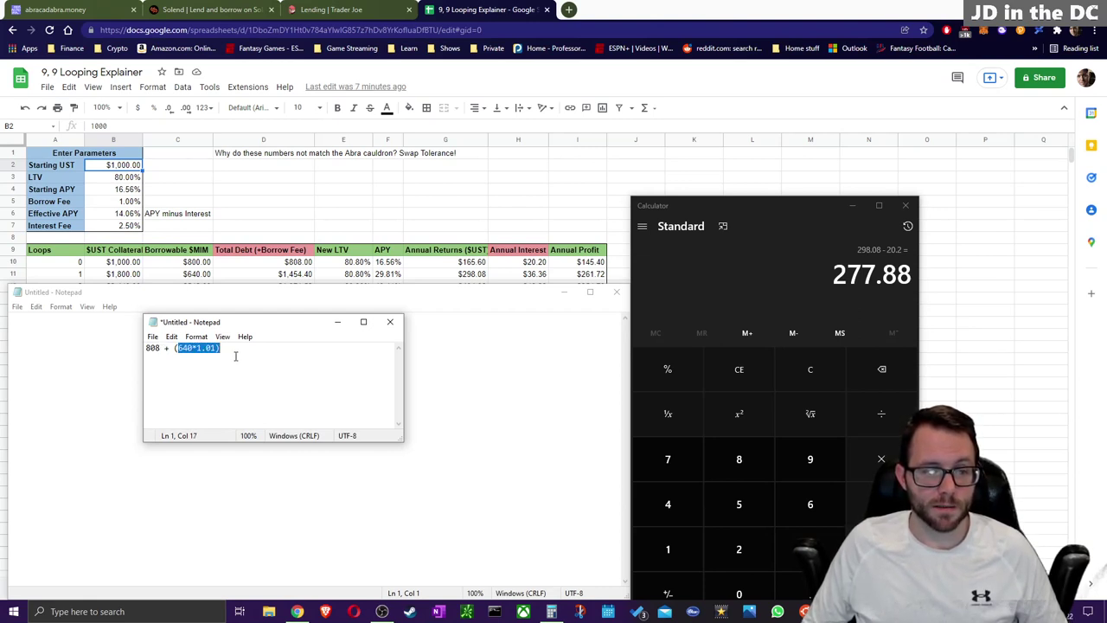
pyautogui.click(783, 385)
pyautogui.write('64')
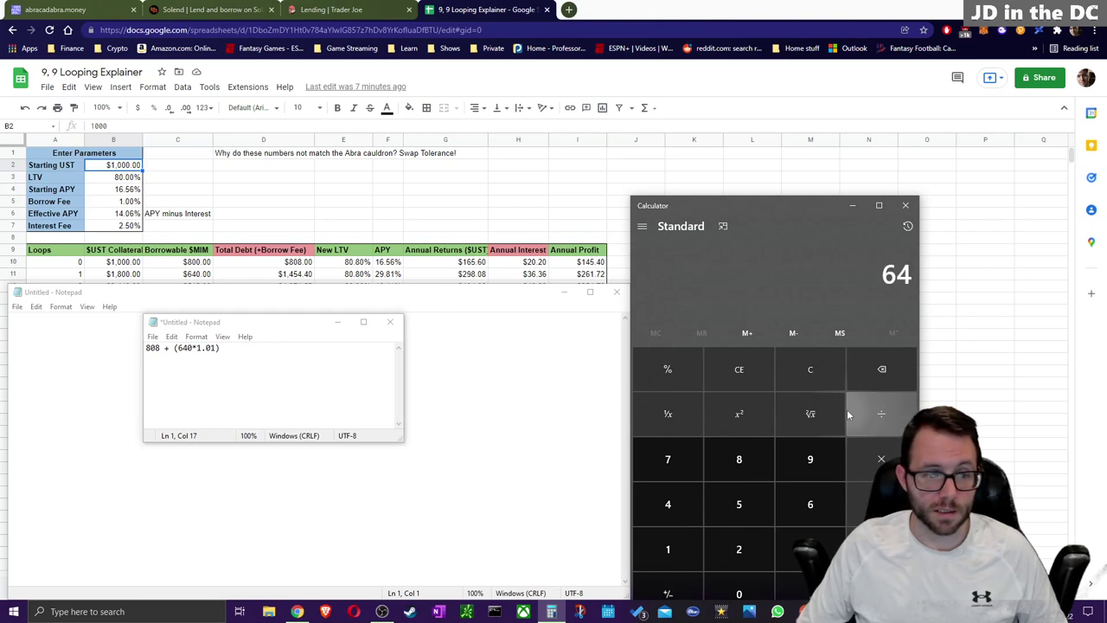
pyautogui.write('0')
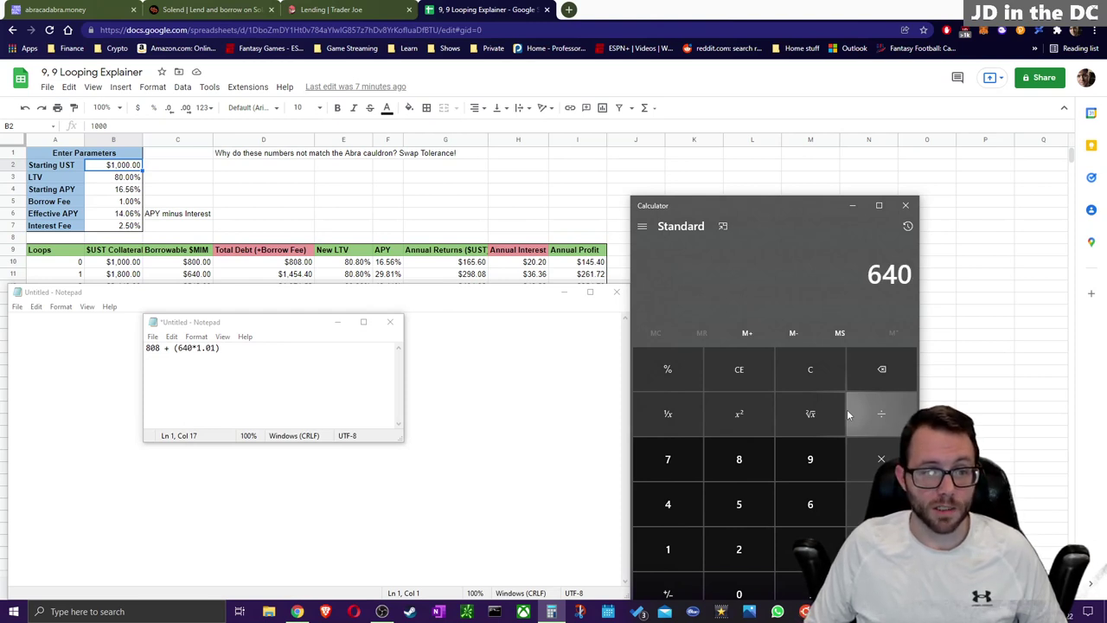
pyautogui.write('*1.01')
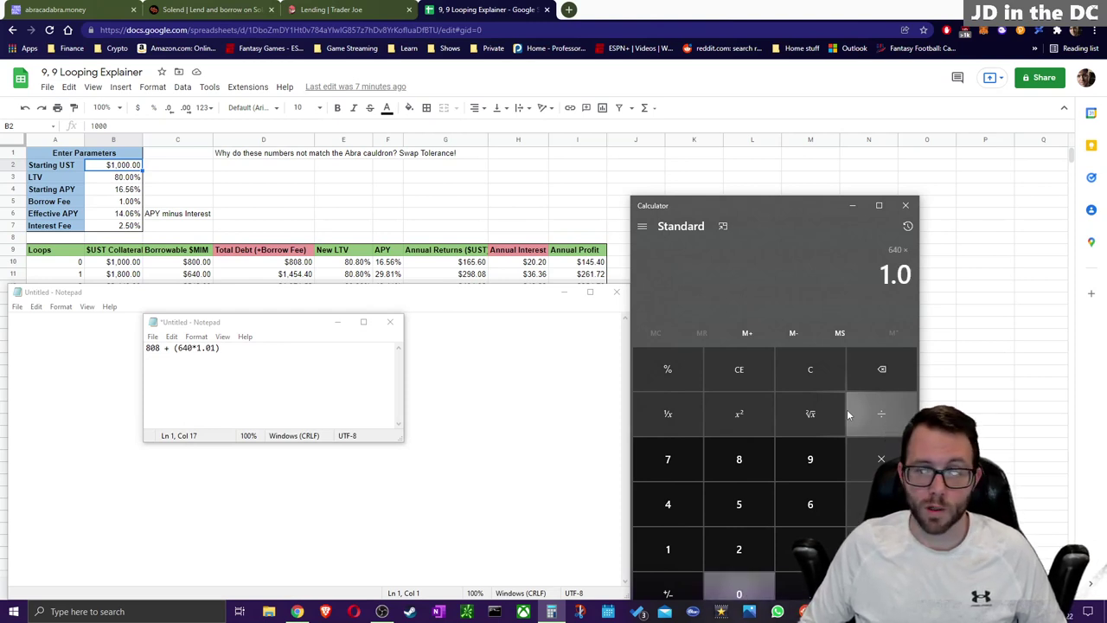
pyautogui.press('Return')
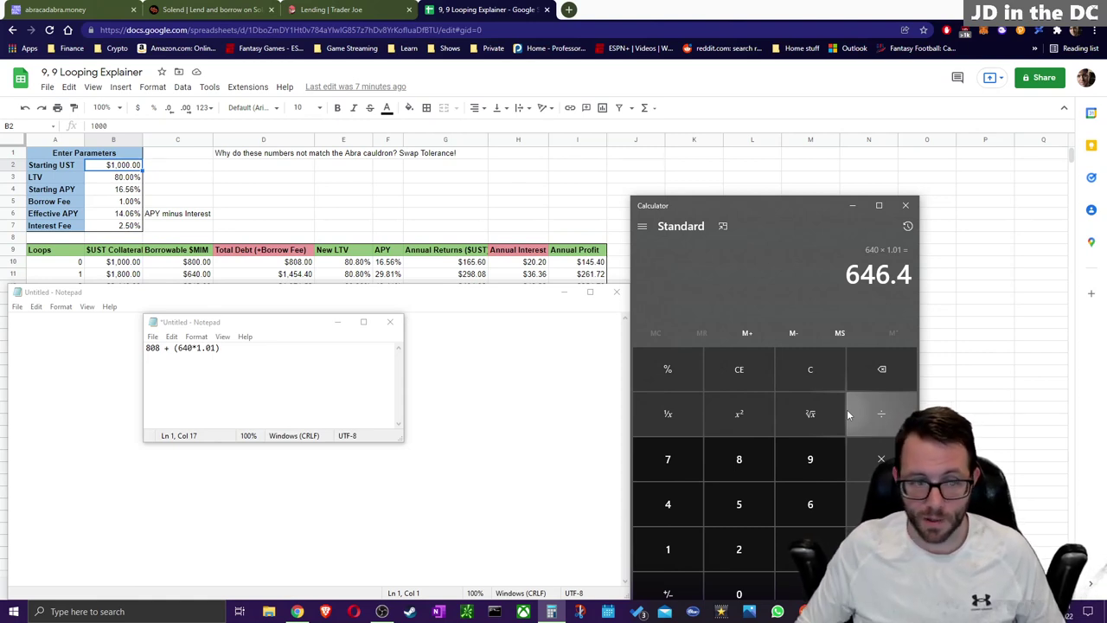
pyautogui.press('+')
pyautogui.write('808')
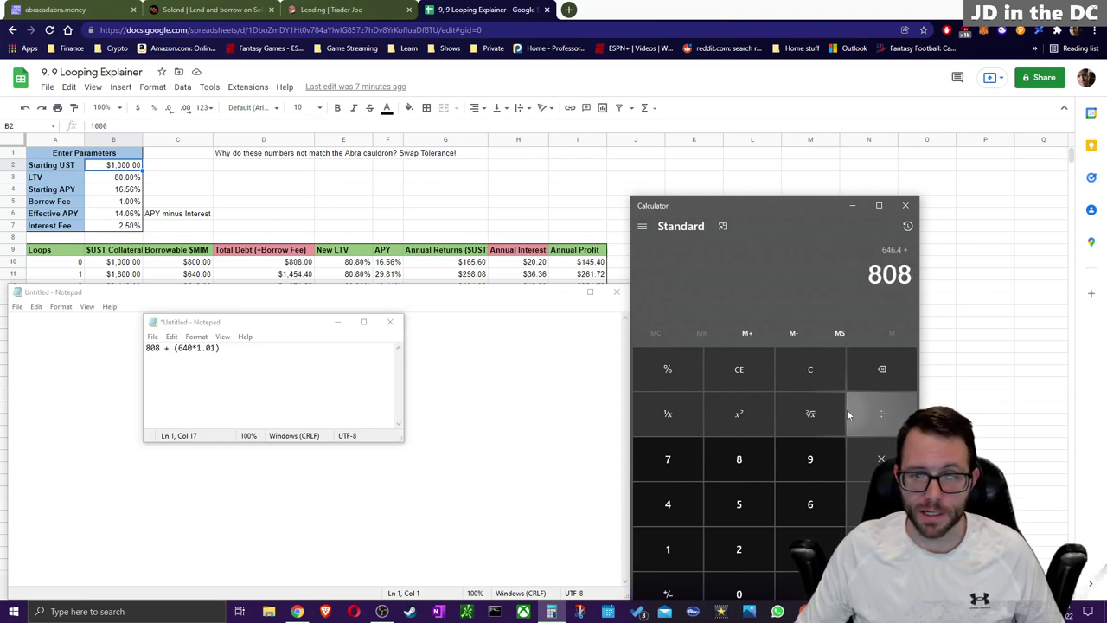
pyautogui.press('Return')
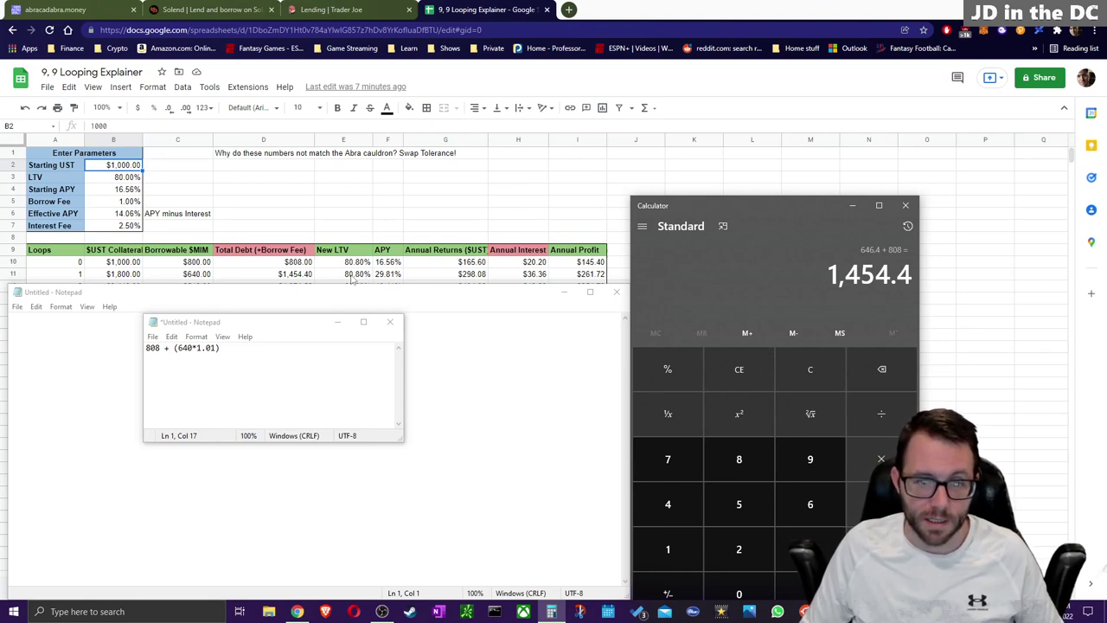
# Step: Cover part of the loop 1 row with the small Notepad window and divide the 808 debt by the 1800 collateral in Calculator
pyautogui.moveTo(247, 323); pyautogui.dragTo(253, 282)
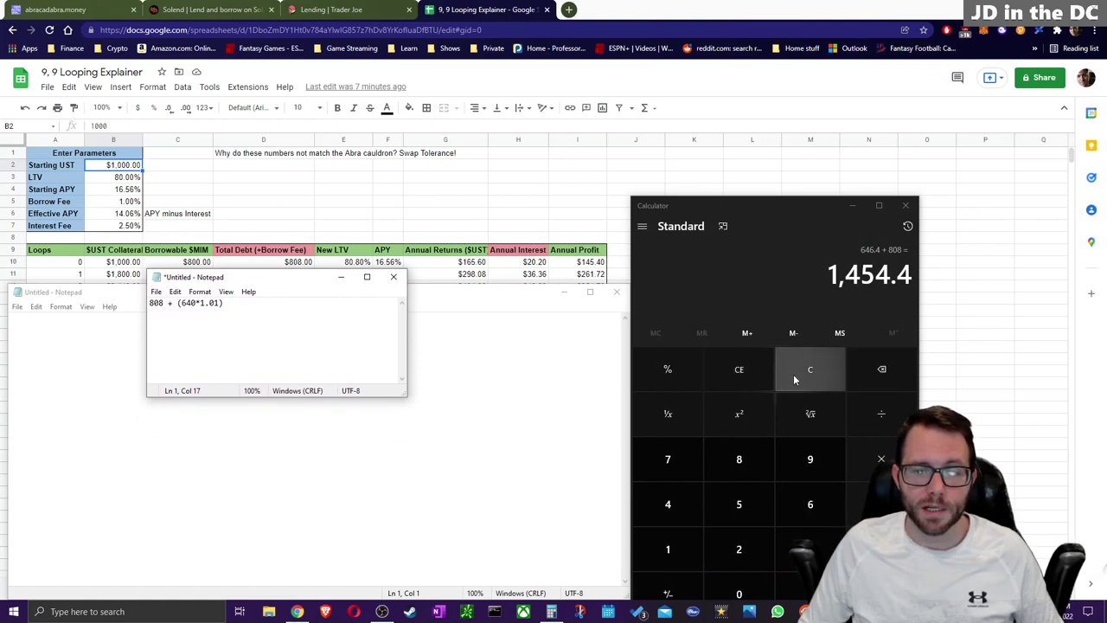
pyautogui.click(739, 372)
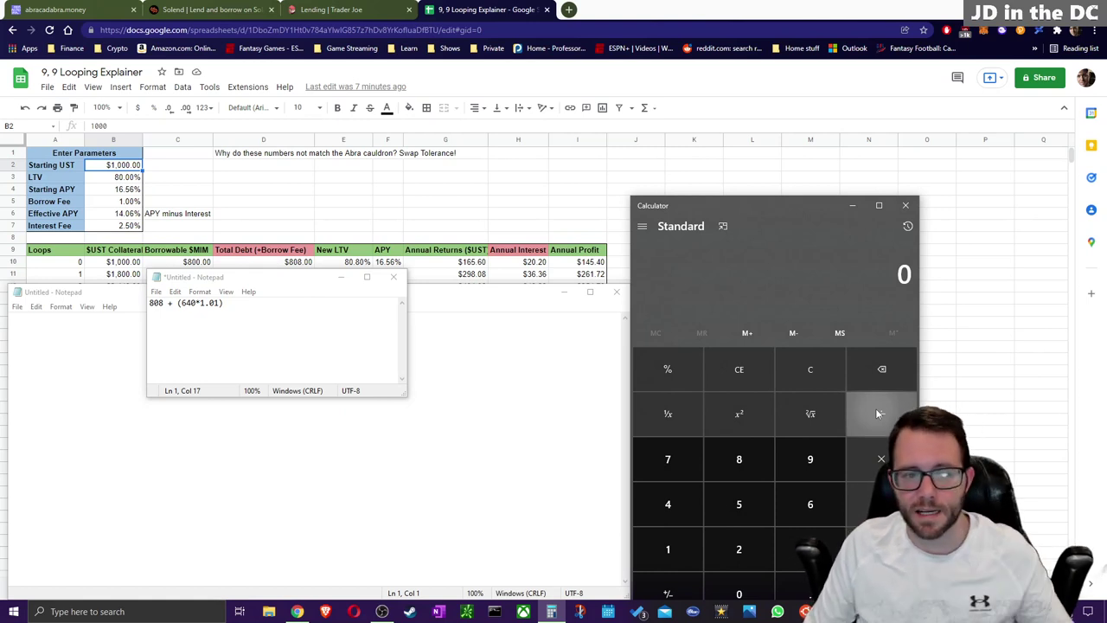
pyautogui.write('808+')
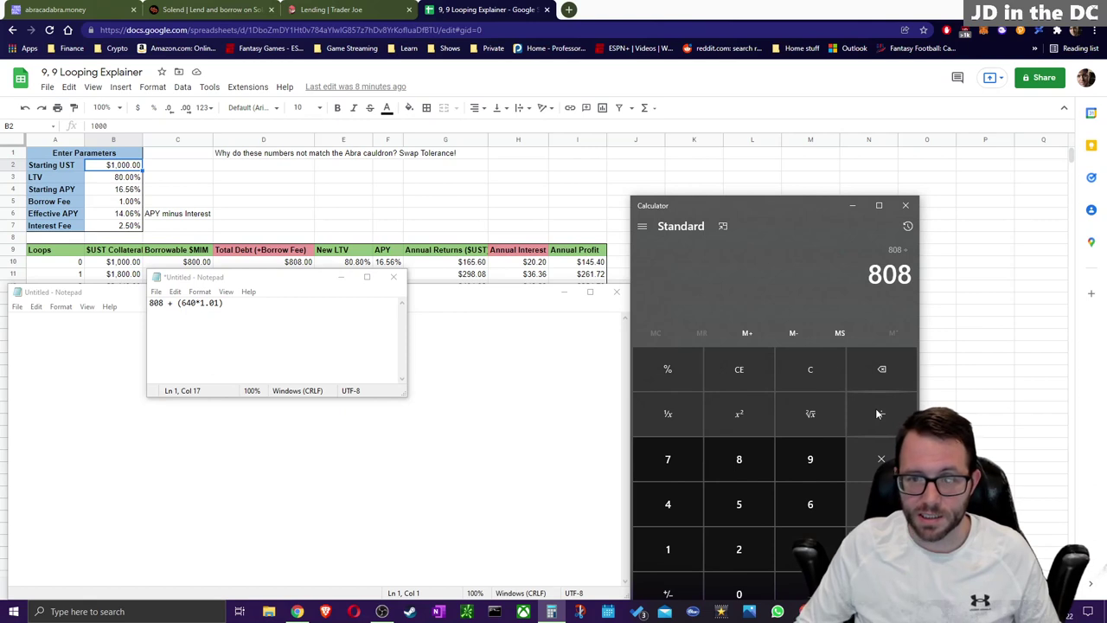
pyautogui.write('1800')
pyautogui.press('Return')
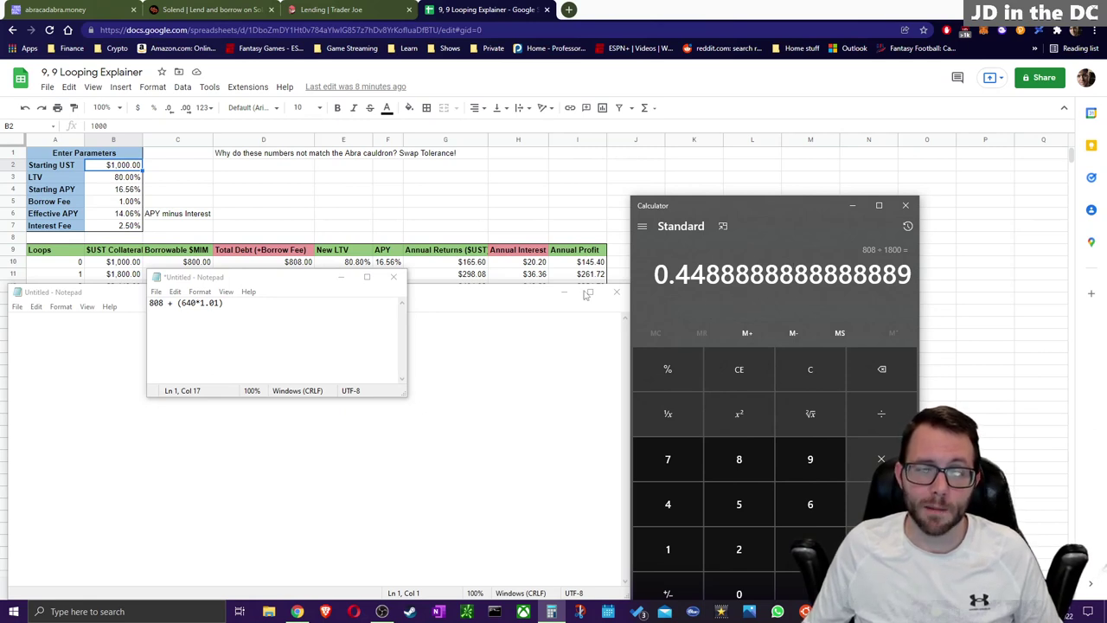
# Step: Close the small Notepad window without saving and lower the remaining Notepad window to uncover the loop 2 row
pyautogui.moveTo(254, 278); pyautogui.dragTo(247, 295)
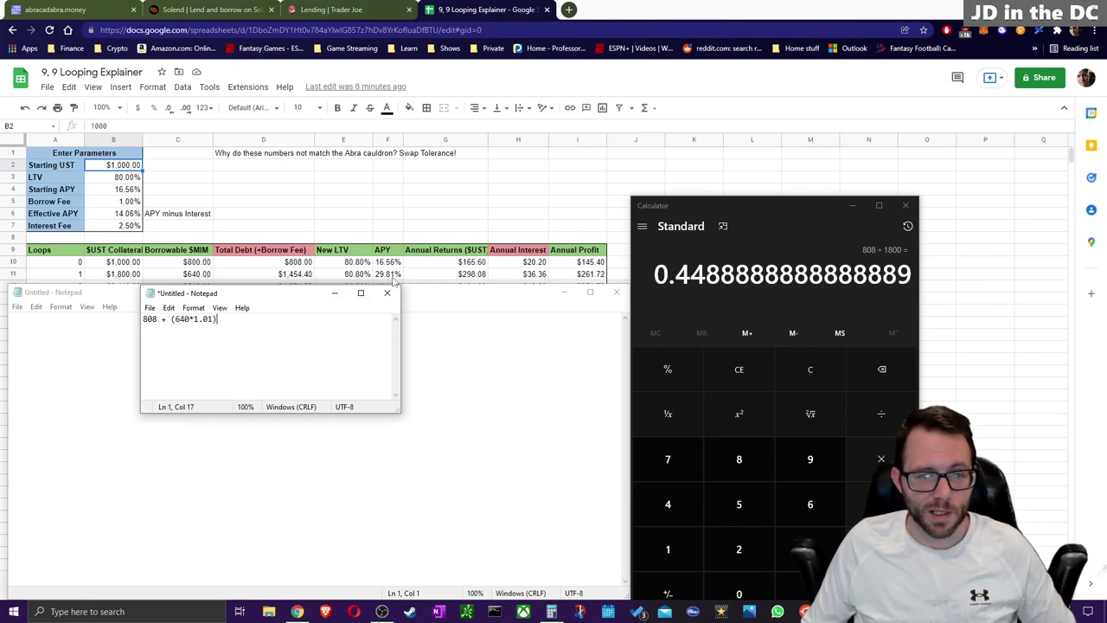
pyautogui.moveTo(304, 298); pyautogui.dragTo(314, 299)
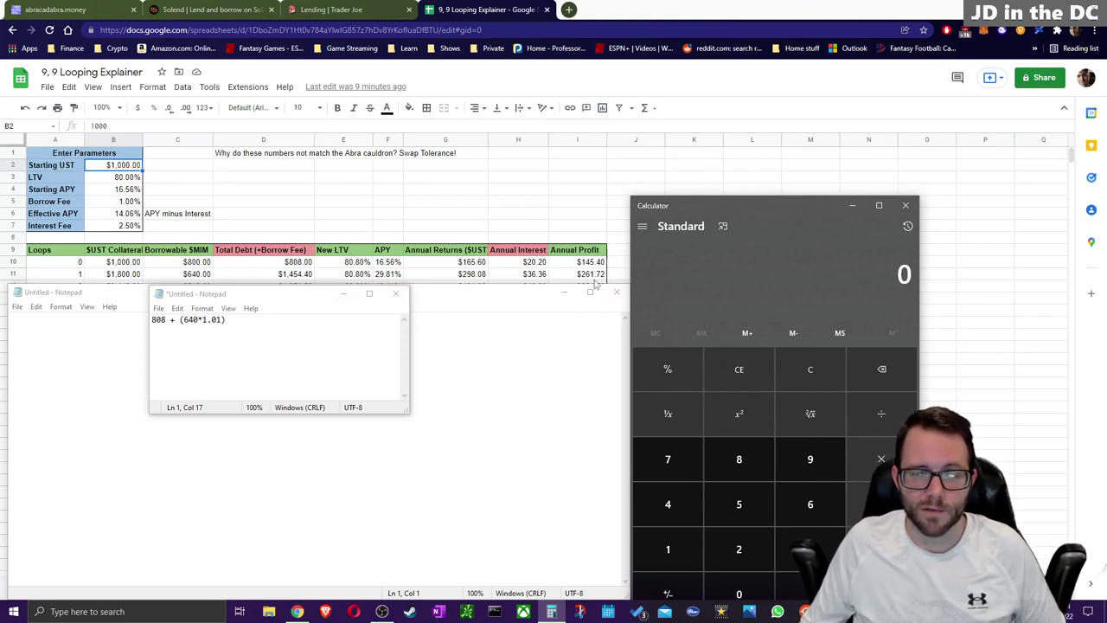
pyautogui.moveTo(255, 298); pyautogui.dragTo(248, 355)
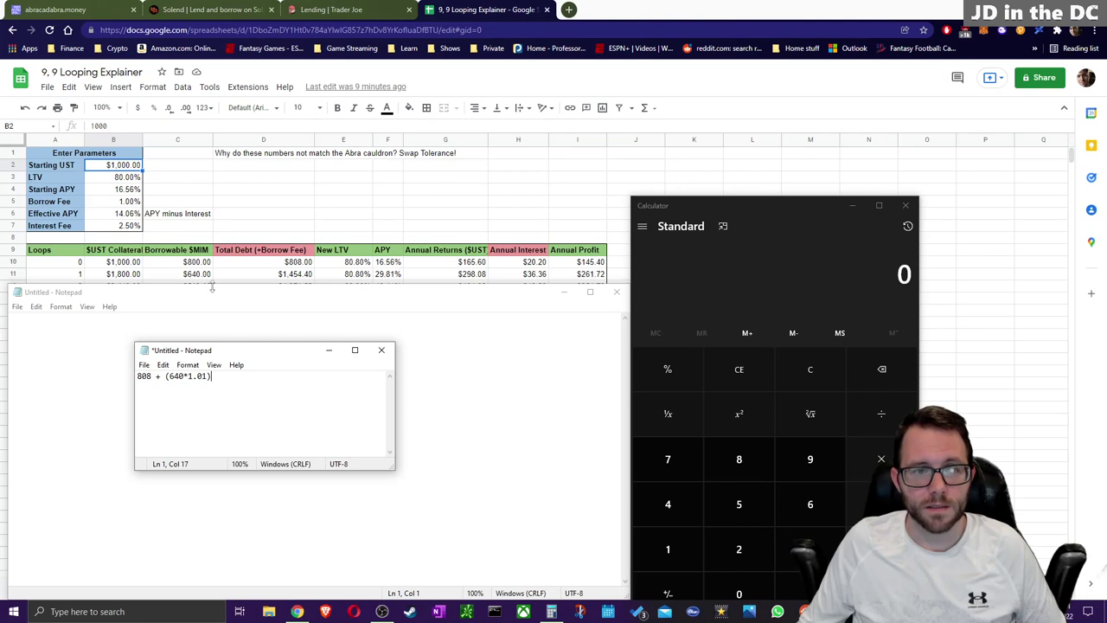
pyautogui.click(382, 349)
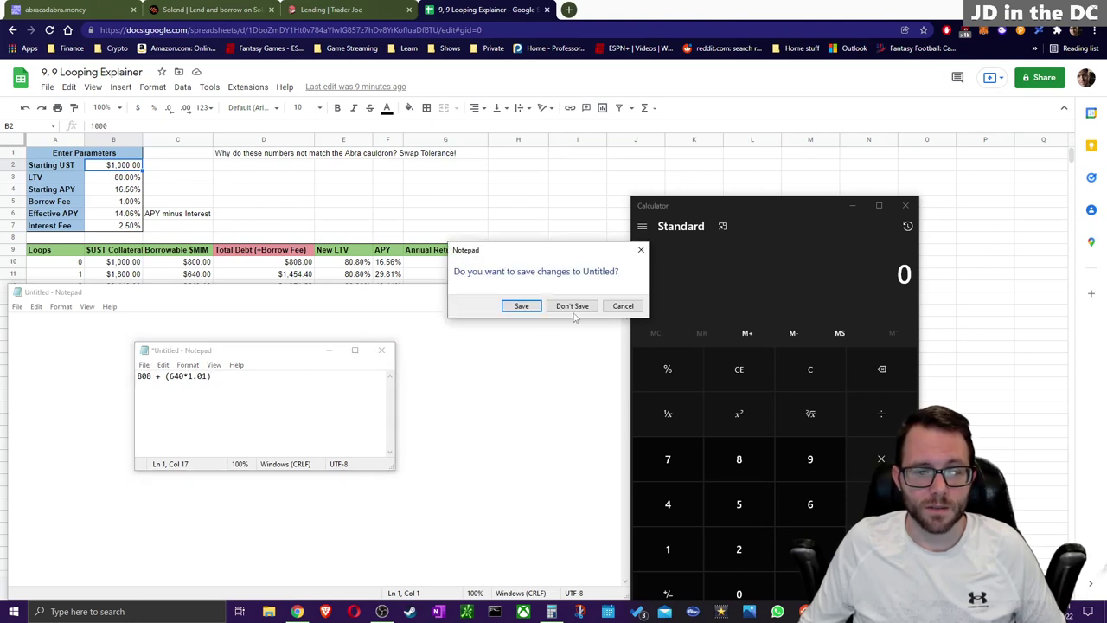
pyautogui.click(573, 312)
pyautogui.click(321, 299)
pyautogui.moveTo(321, 299); pyautogui.dragTo(320, 307)
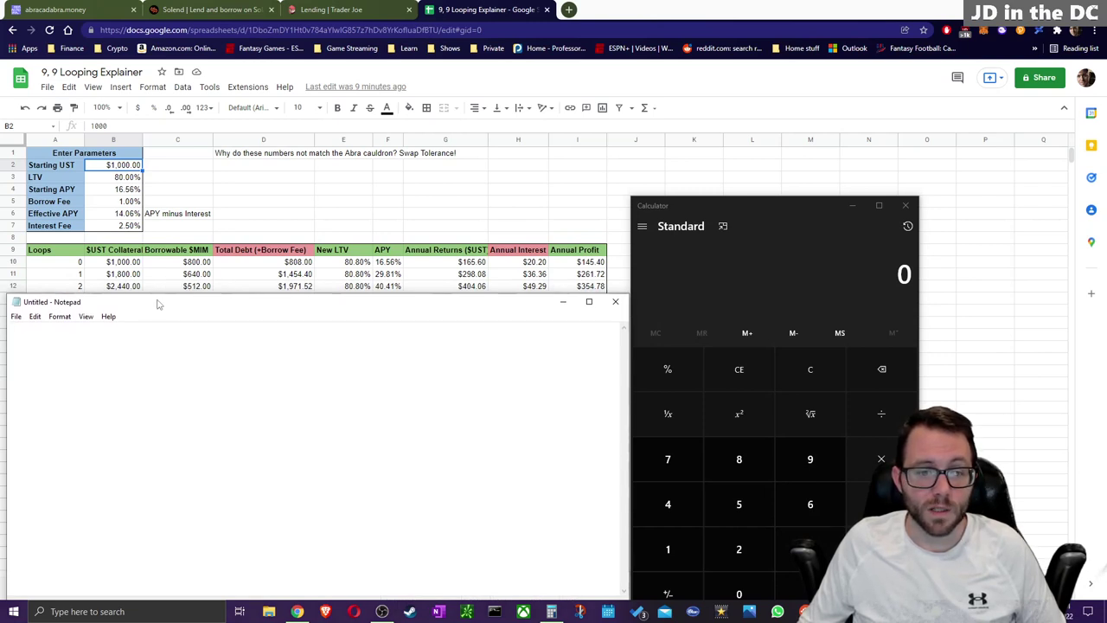
# Step: Multiply the loop 2 collateral of 2440 by the 0.1656 APY in Calculator
pyautogui.click(737, 375)
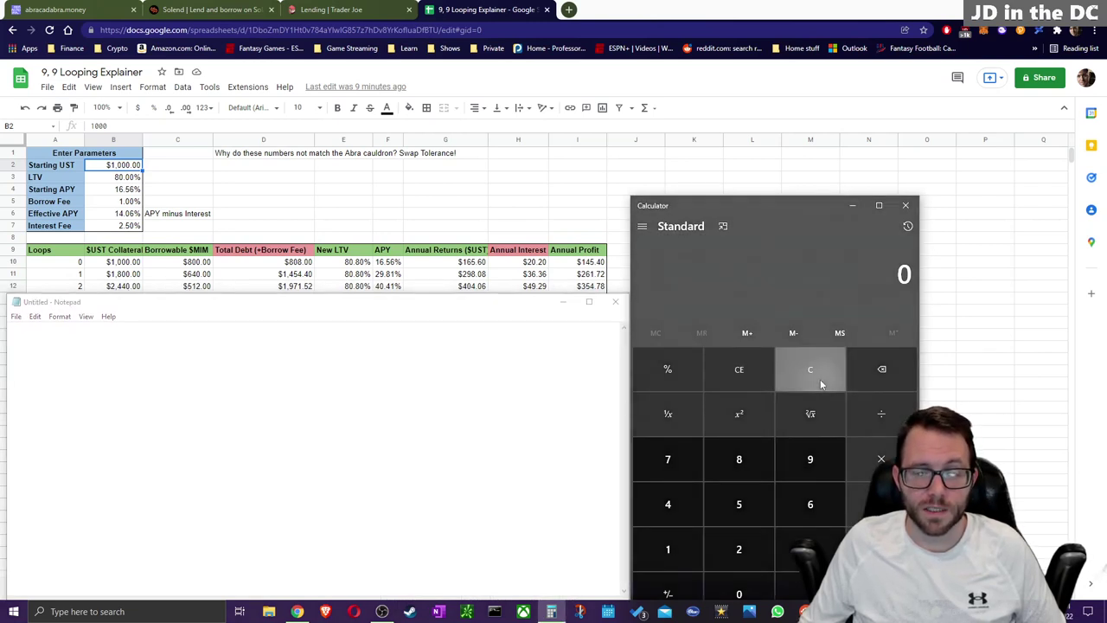
pyautogui.write('2,40')
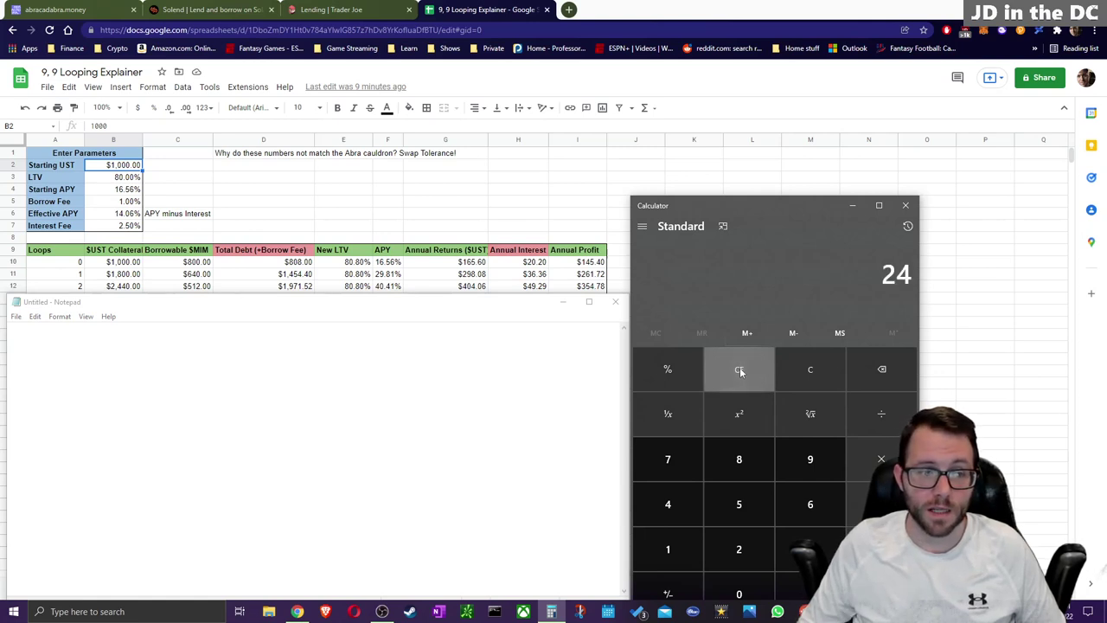
pyautogui.write('0')
pyautogui.press('BackSpace')
pyautogui.press('BackSpace')
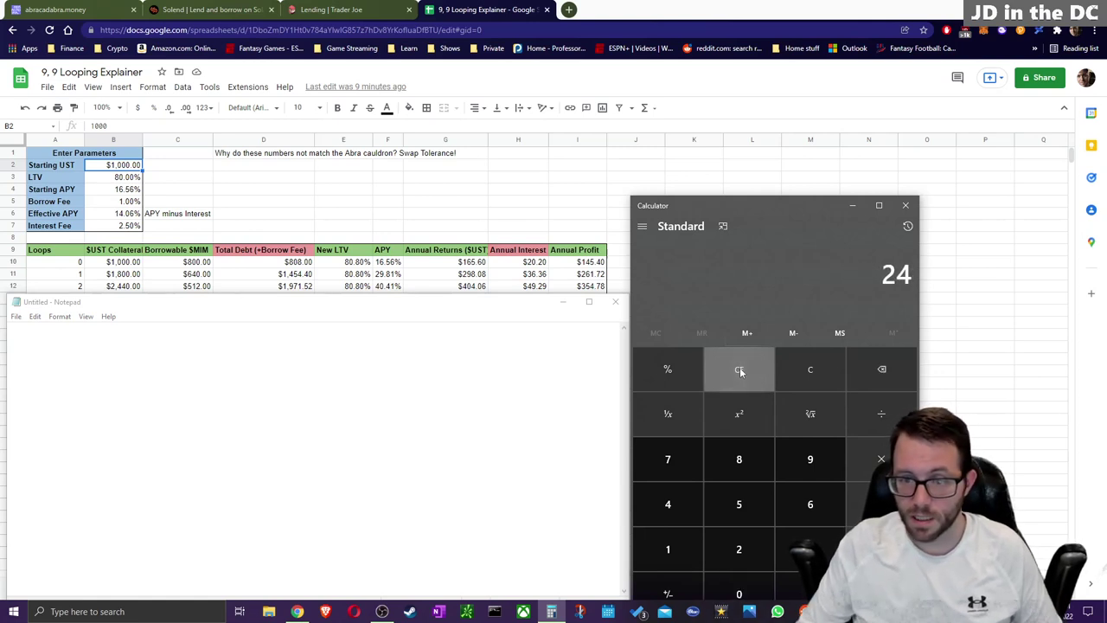
pyautogui.write('40')
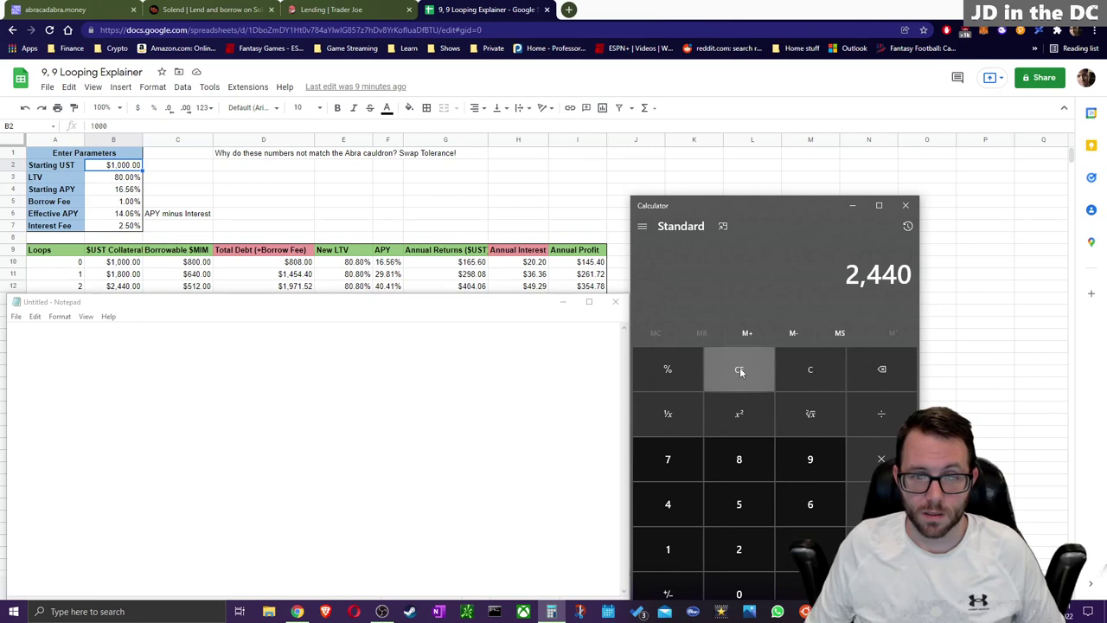
pyautogui.write('16.56')
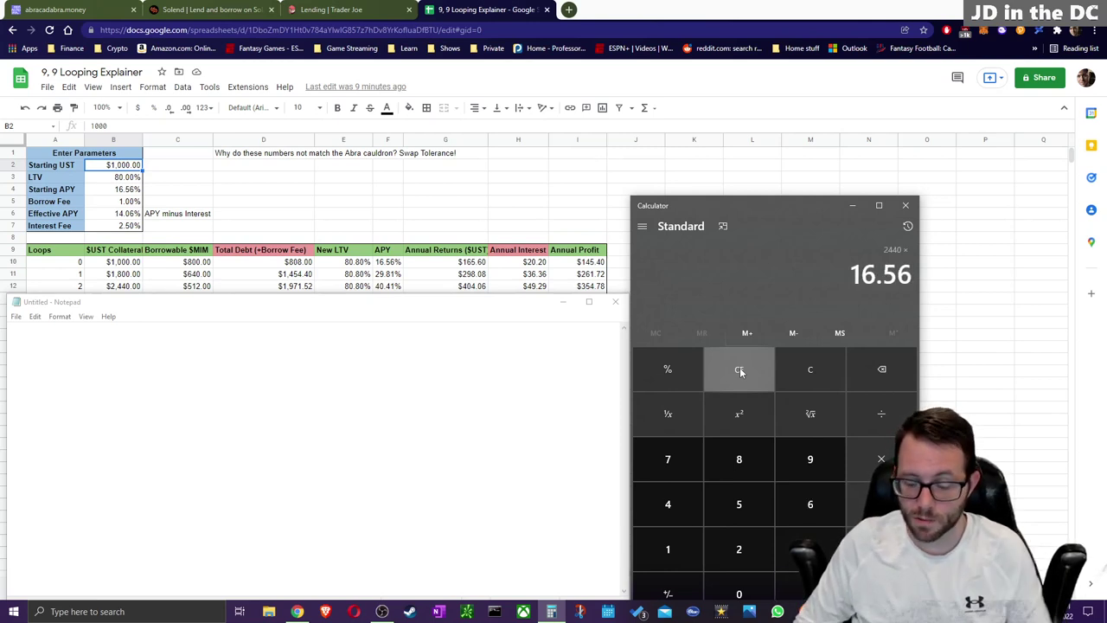
pyautogui.press('BackSpace')
pyautogui.press('BackSpace')
pyautogui.press('BackSpace')
pyautogui.press('BackSpace')
pyautogui.press('BackSpace')
pyautogui.write('.0')
pyautogui.write('16')
pyautogui.write('56')
pyautogui.press('Return')
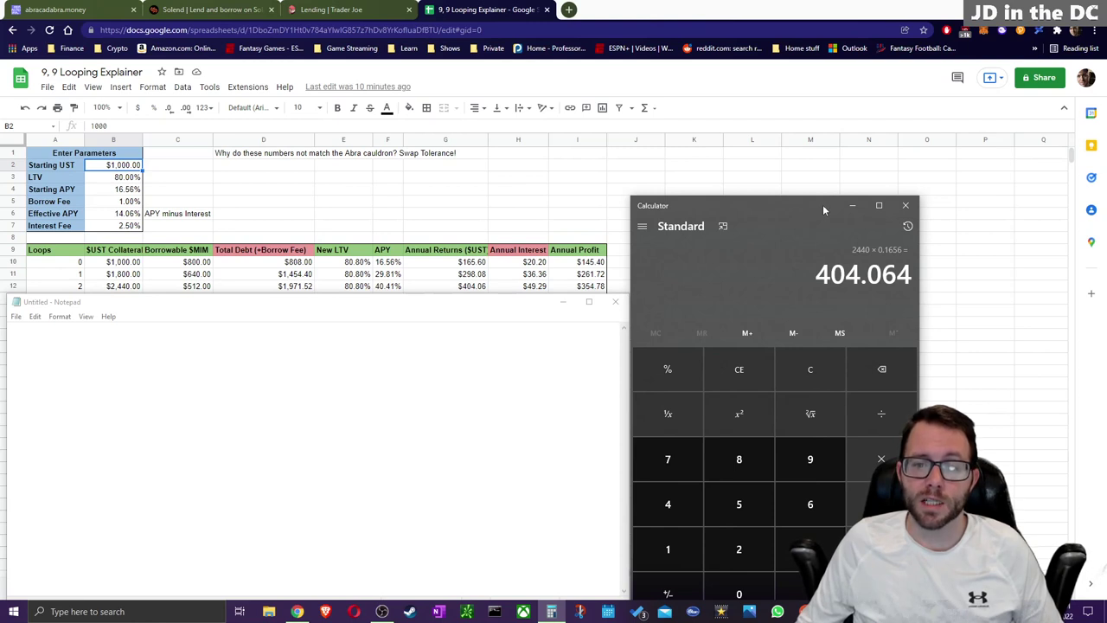
# Step: Divide the loop 2 annual profit of 354.78 by the starting 1000 UST and move the Calculator window up slightly
pyautogui.click(739, 369)
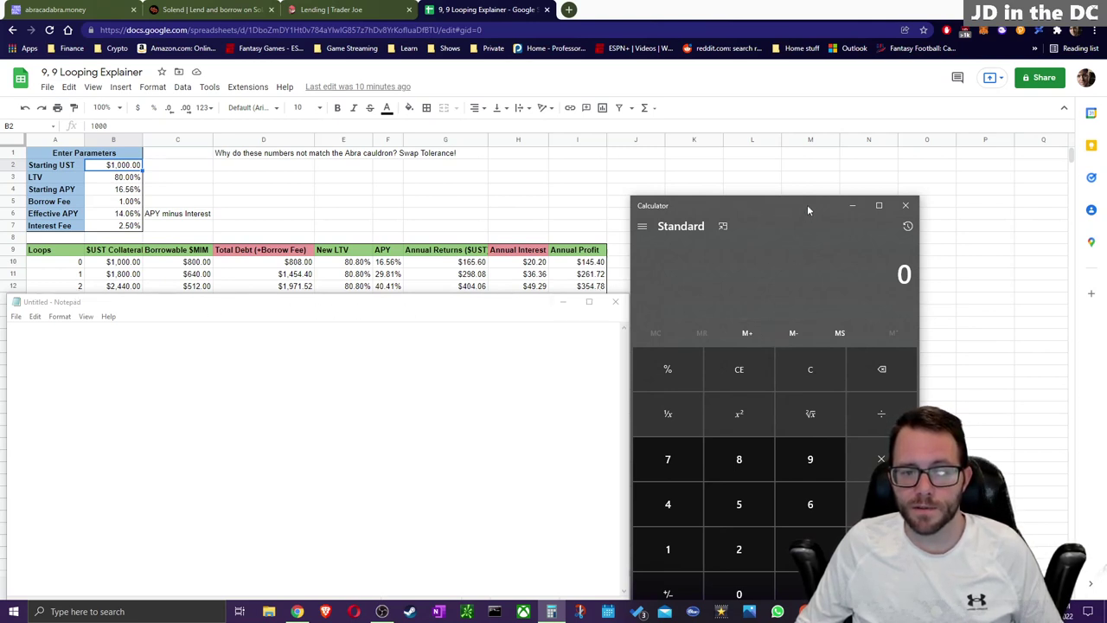
pyautogui.write('354.78')
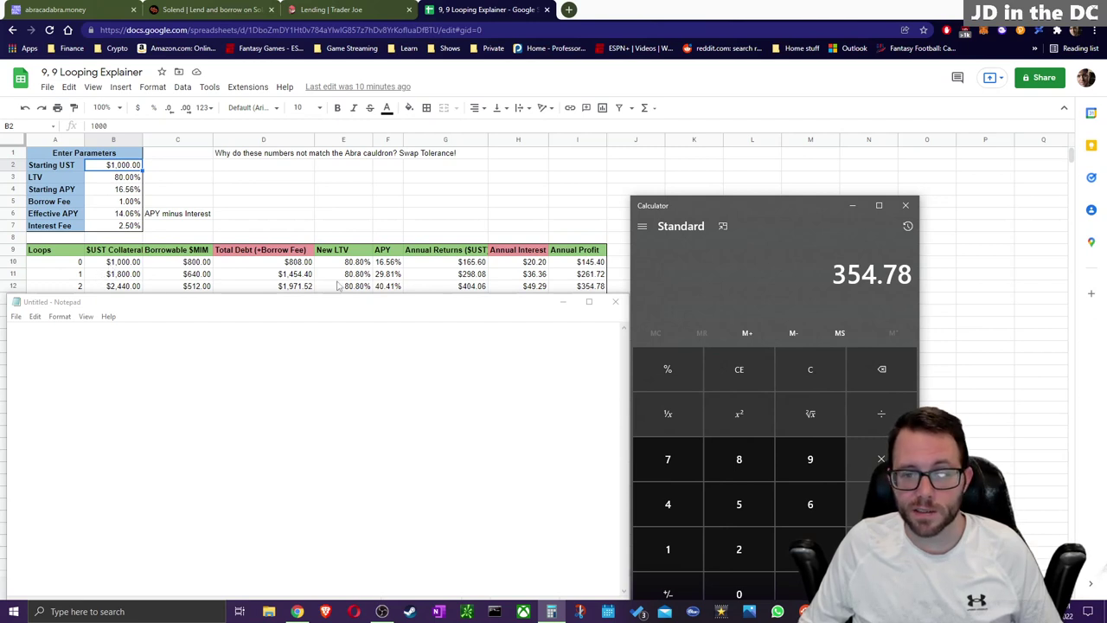
pyautogui.click(876, 418)
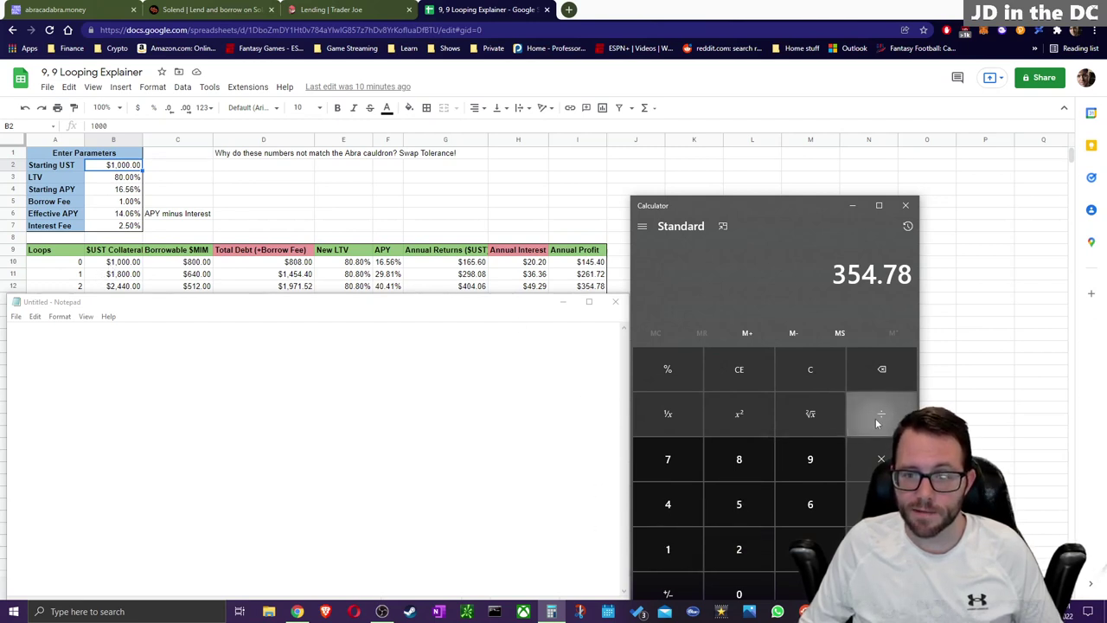
pyautogui.click(668, 550)
pyautogui.click(750, 594)
pyautogui.click(752, 594)
pyautogui.click(753, 594)
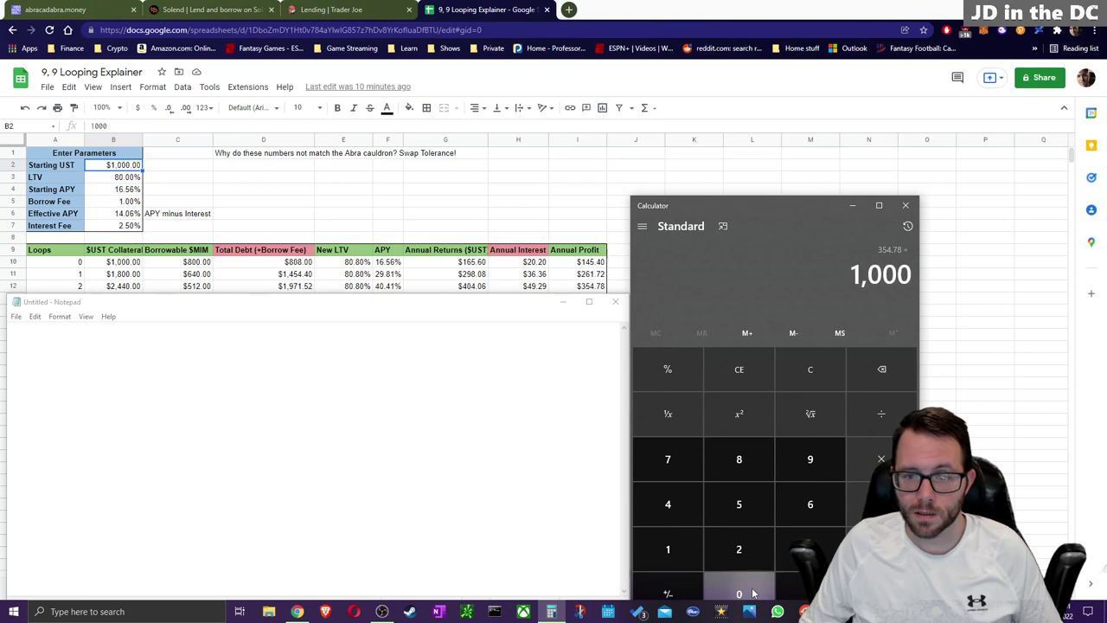
pyautogui.click(881, 594)
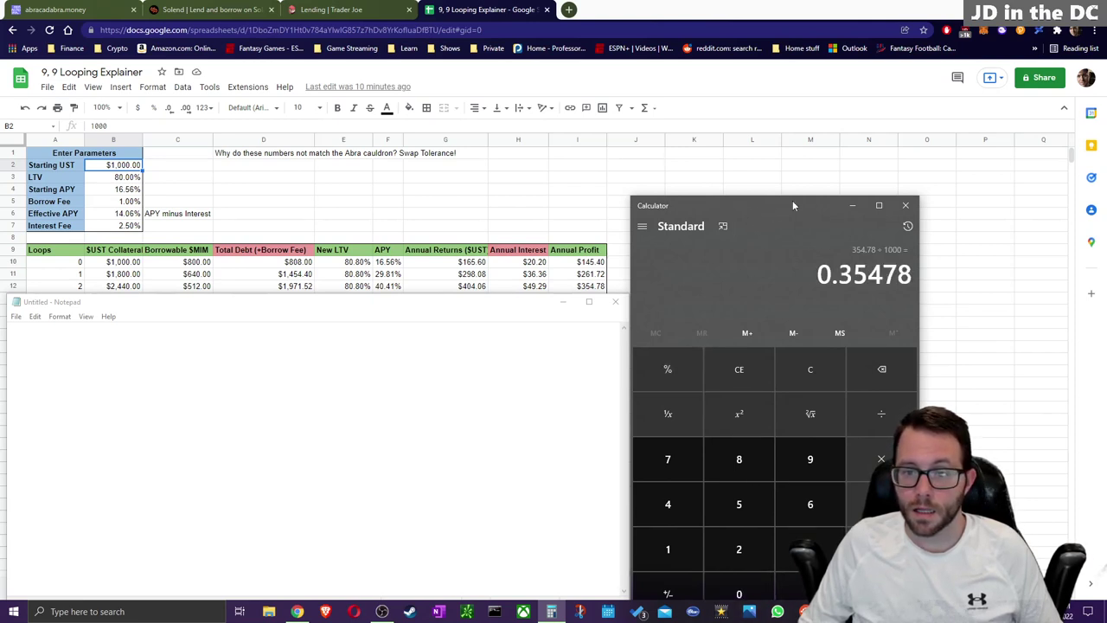
pyautogui.moveTo(792, 200); pyautogui.dragTo(798, 164)
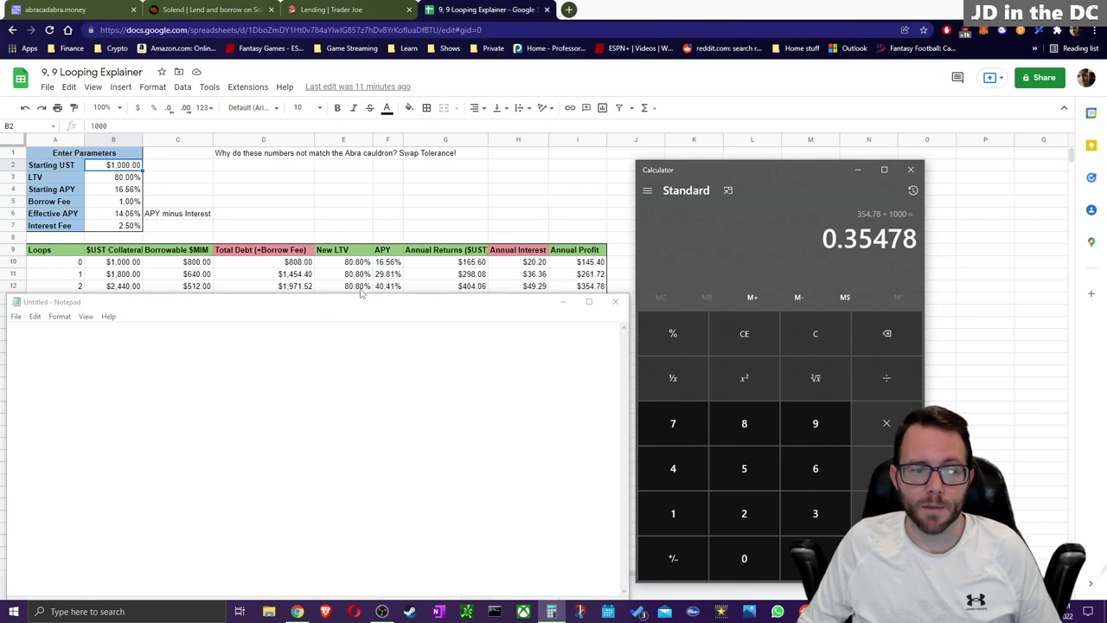
pyautogui.click(746, 329)
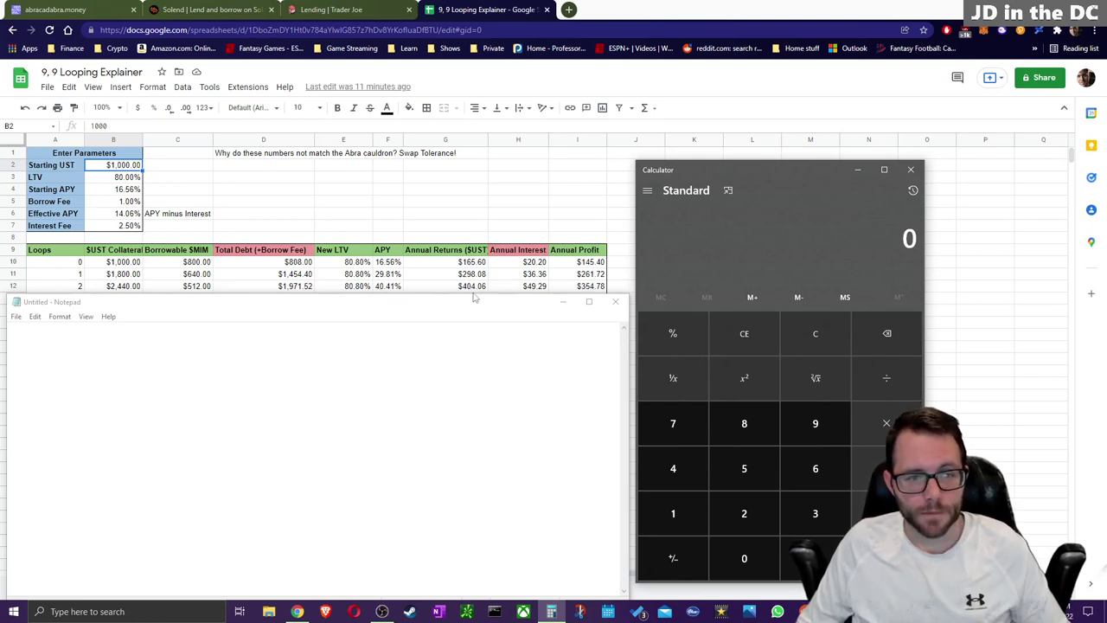
pyautogui.click(671, 470)
pyautogui.click(737, 549)
pyautogui.click(676, 508)
pyautogui.click(748, 344)
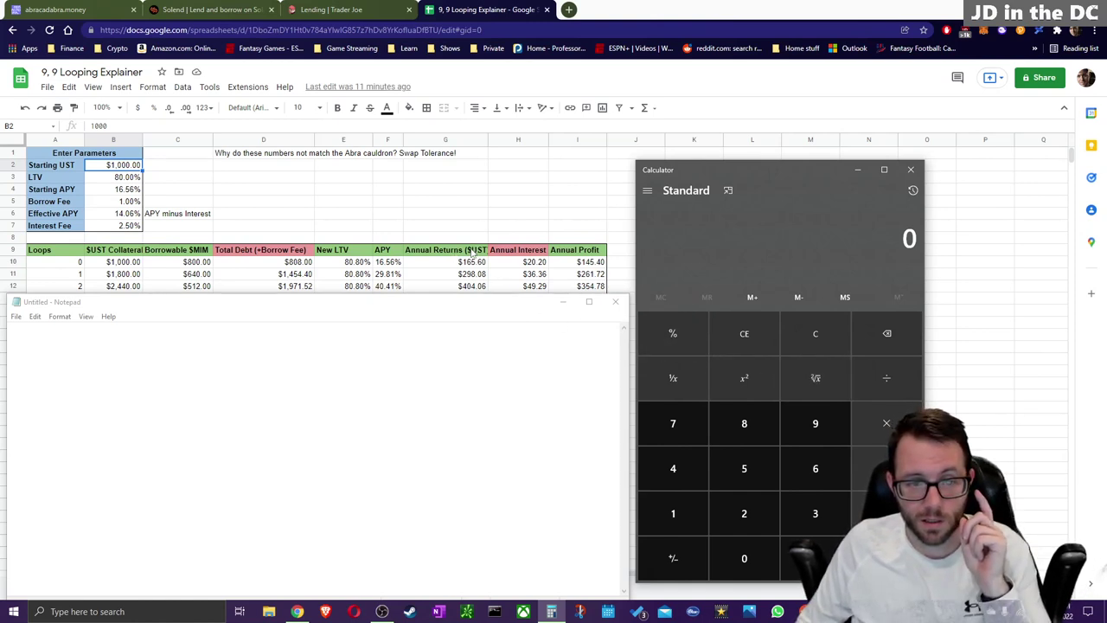
# Step: Divide the loop 2 annual returns of 404.06 by the starting 1000 UST in Calculator
pyautogui.click(673, 468)
pyautogui.click(743, 552)
pyautogui.click(675, 467)
pyautogui.click(815, 558)
pyautogui.click(744, 558)
pyautogui.click(815, 468)
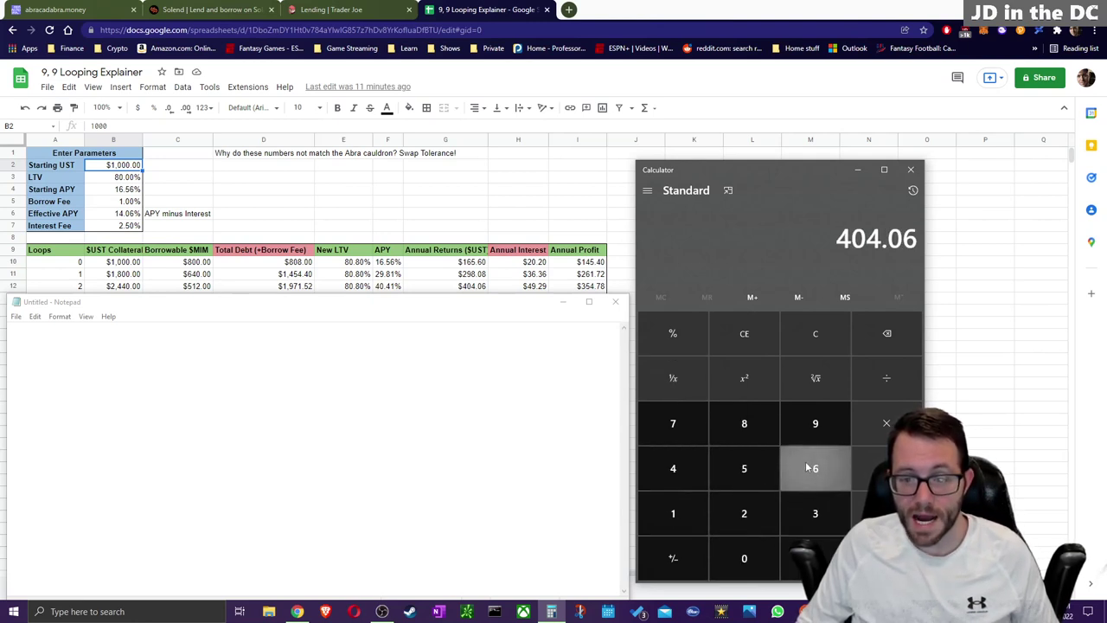
pyautogui.click(882, 391)
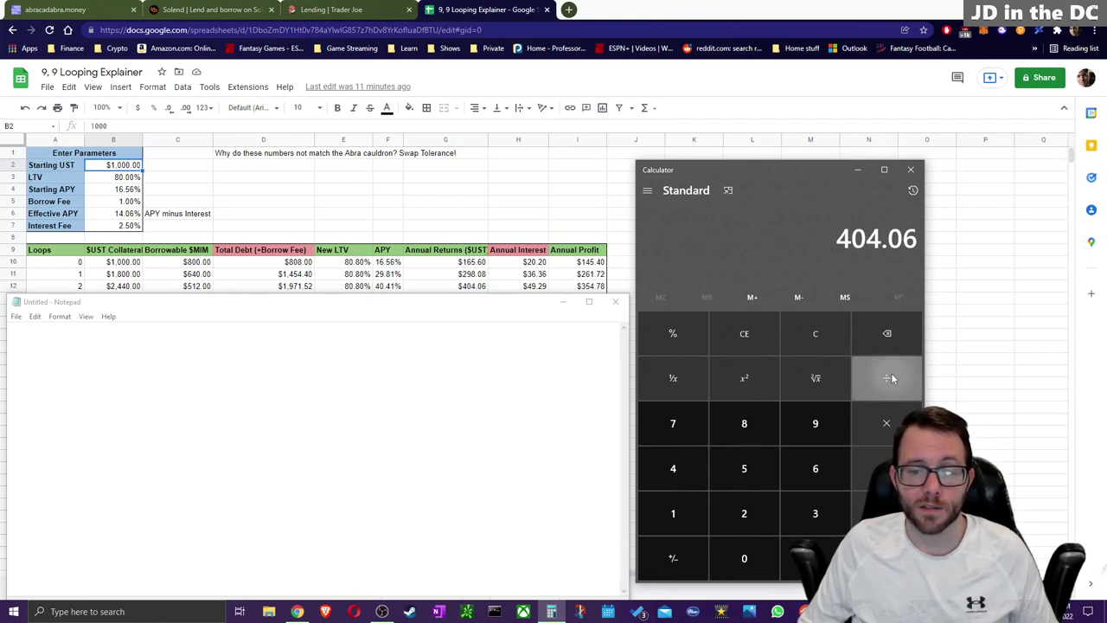
pyautogui.click(673, 513)
pyautogui.click(744, 561)
pyautogui.click(744, 561)
pyautogui.click(744, 561)
pyautogui.press('Return')
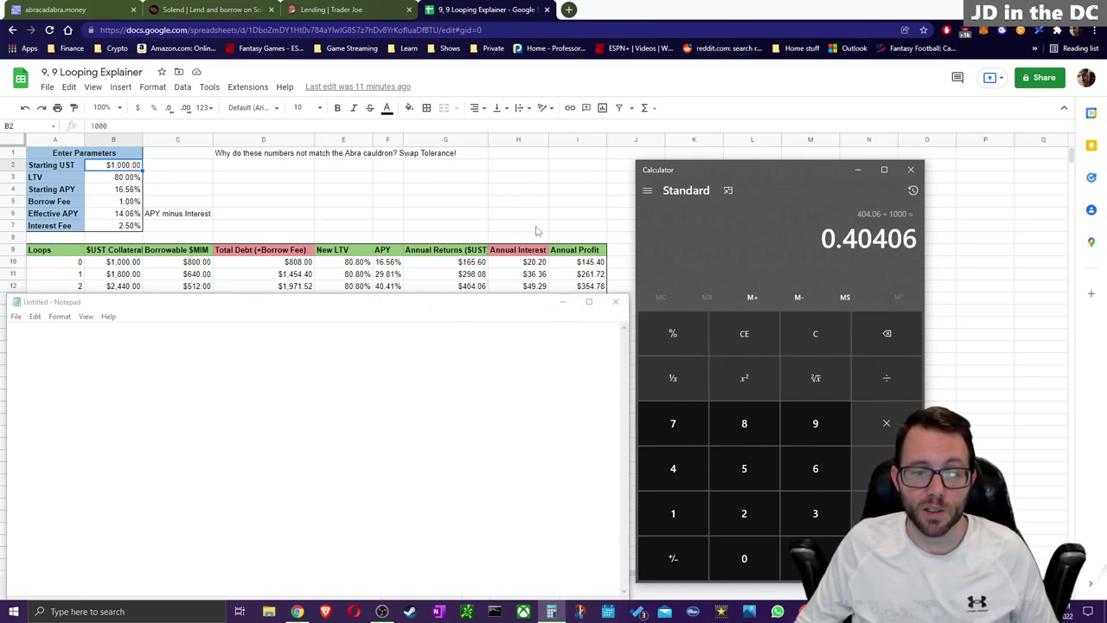
# Step: Divide the loop 2 annual profit of 354.78 by the starting 1000 UST again in Calculator
pyautogui.click(753, 350)
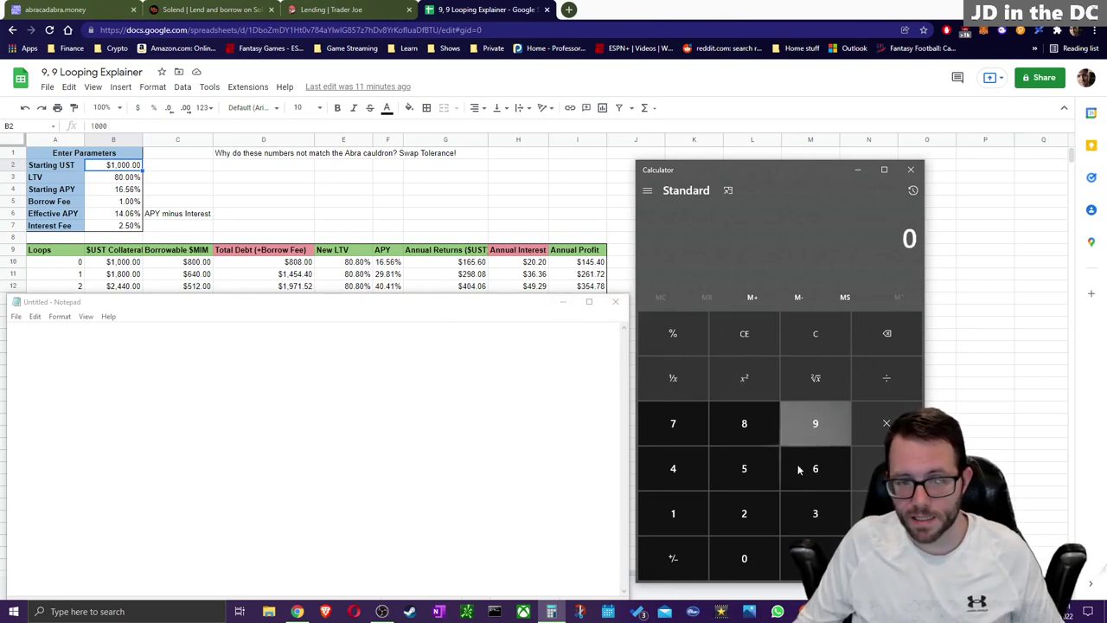
pyautogui.click(812, 511)
pyautogui.click(752, 465)
pyautogui.click(673, 468)
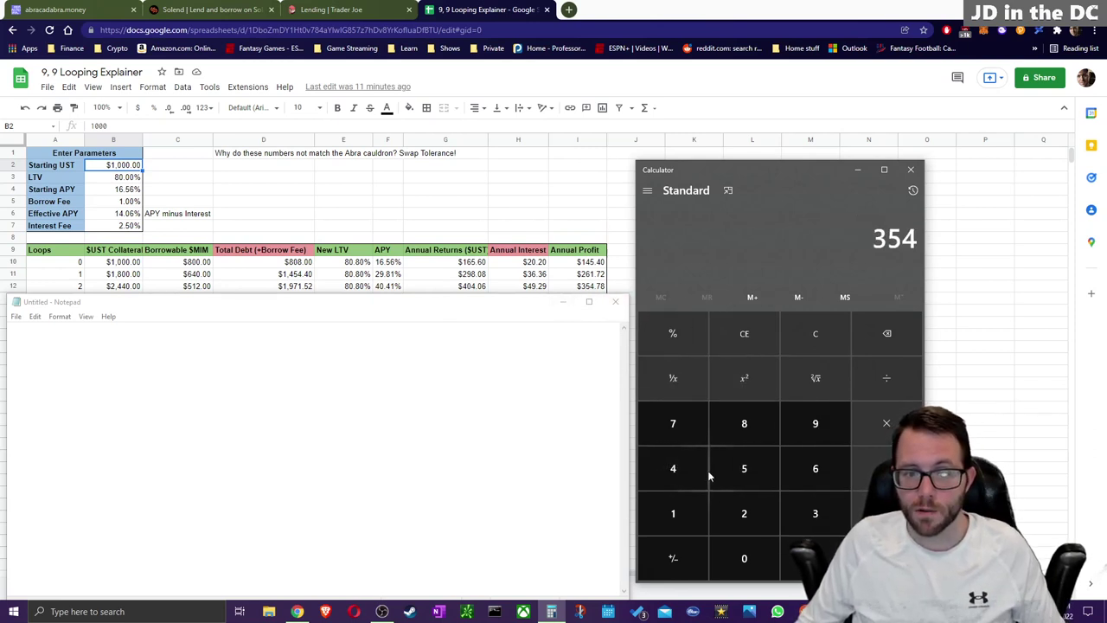
pyautogui.click(815, 558)
pyautogui.click(679, 425)
pyautogui.click(743, 423)
pyautogui.click(886, 513)
pyautogui.click(688, 517)
pyautogui.click(744, 554)
pyautogui.click(744, 554)
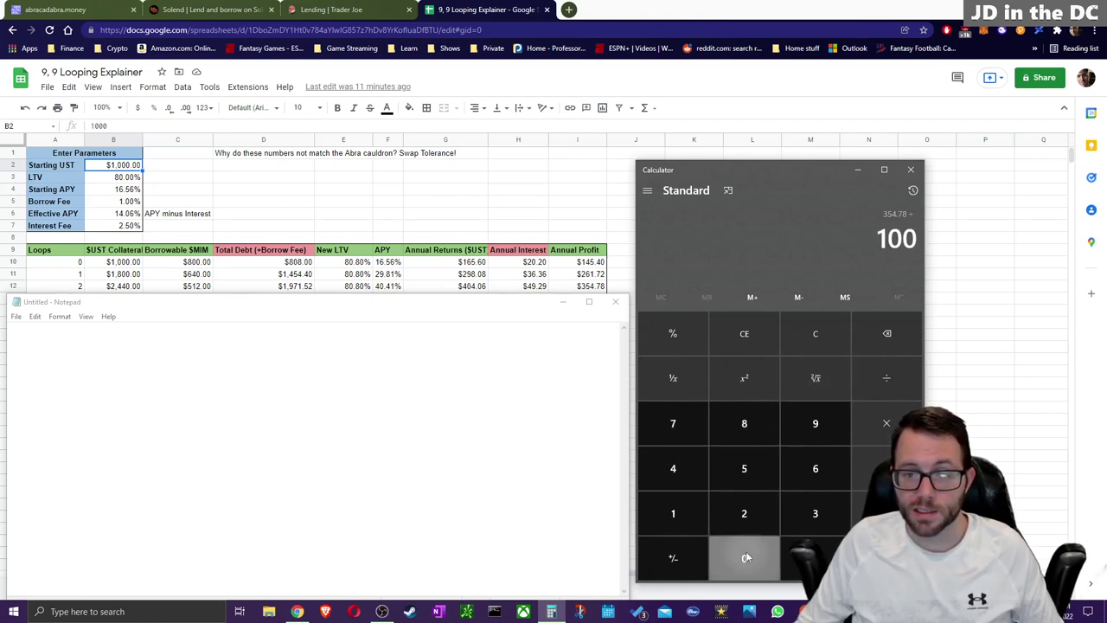
pyautogui.click(744, 554)
pyautogui.click(886, 558)
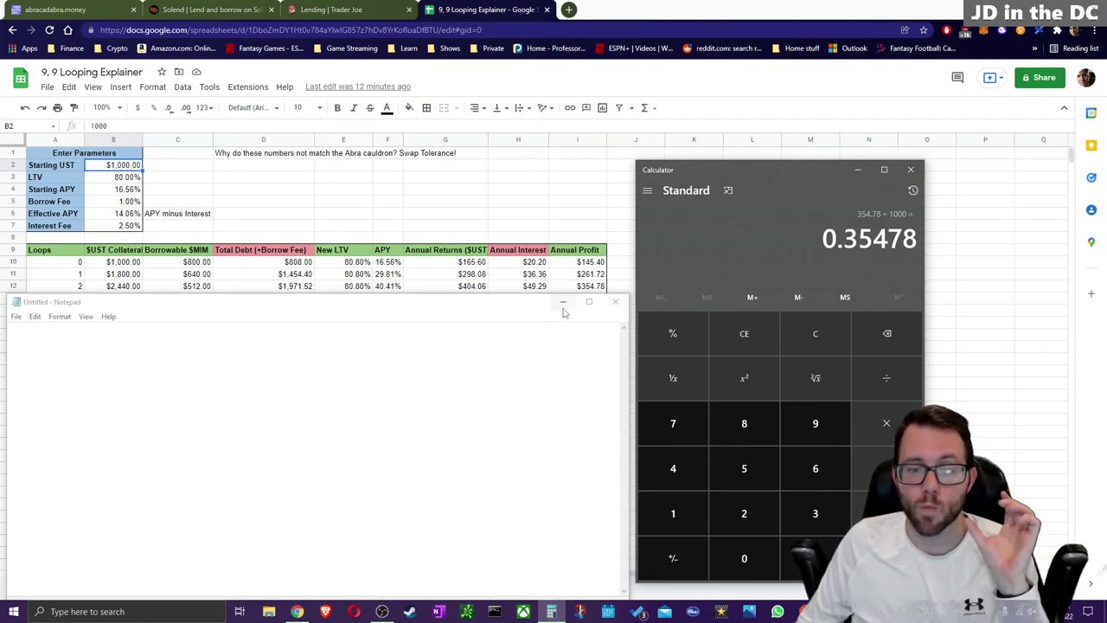
# Step: Close Notepad and Calculator, and compare the APY cells of loop 0 and loop 22 in the Stable Loop sheet
pyautogui.click(613, 303)
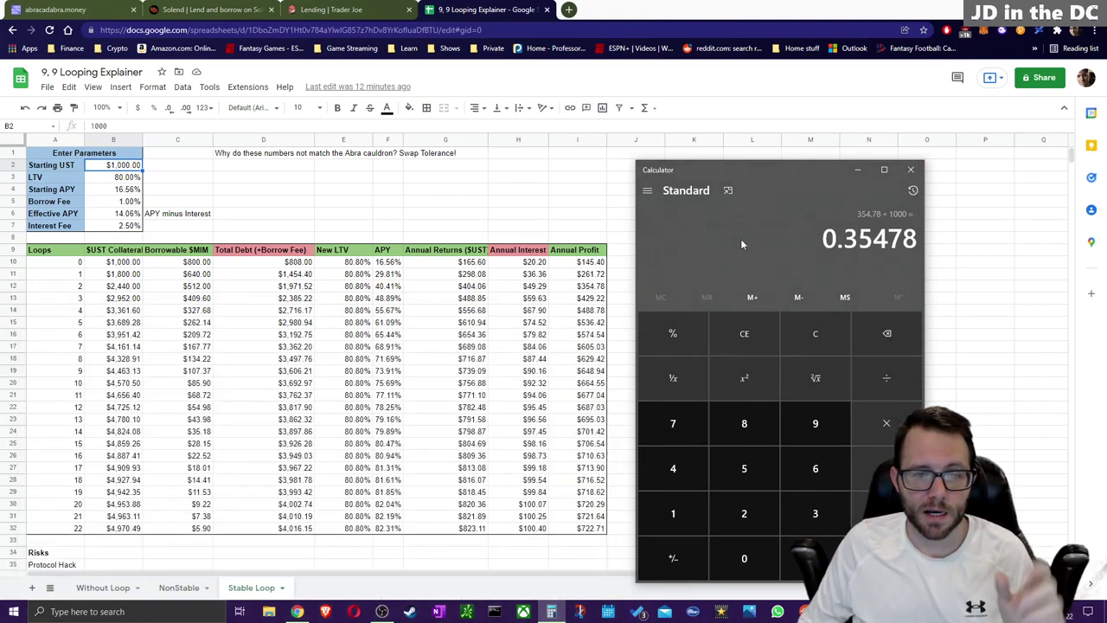
pyautogui.click(910, 169)
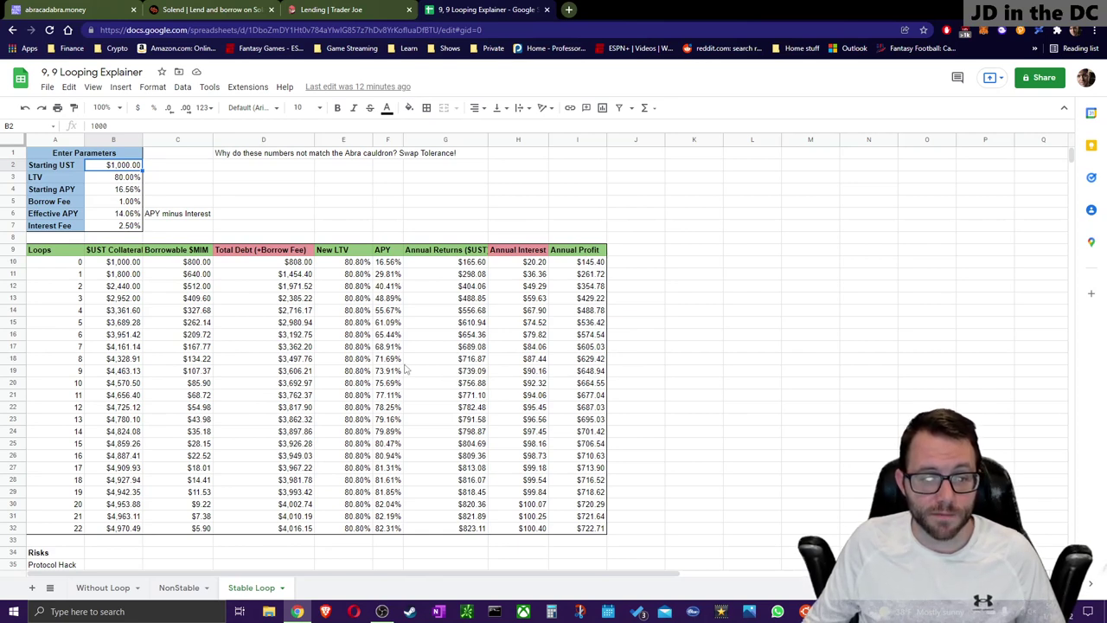
pyautogui.click(405, 370)
pyautogui.click(406, 441)
pyautogui.click(410, 528)
pyautogui.click(392, 530)
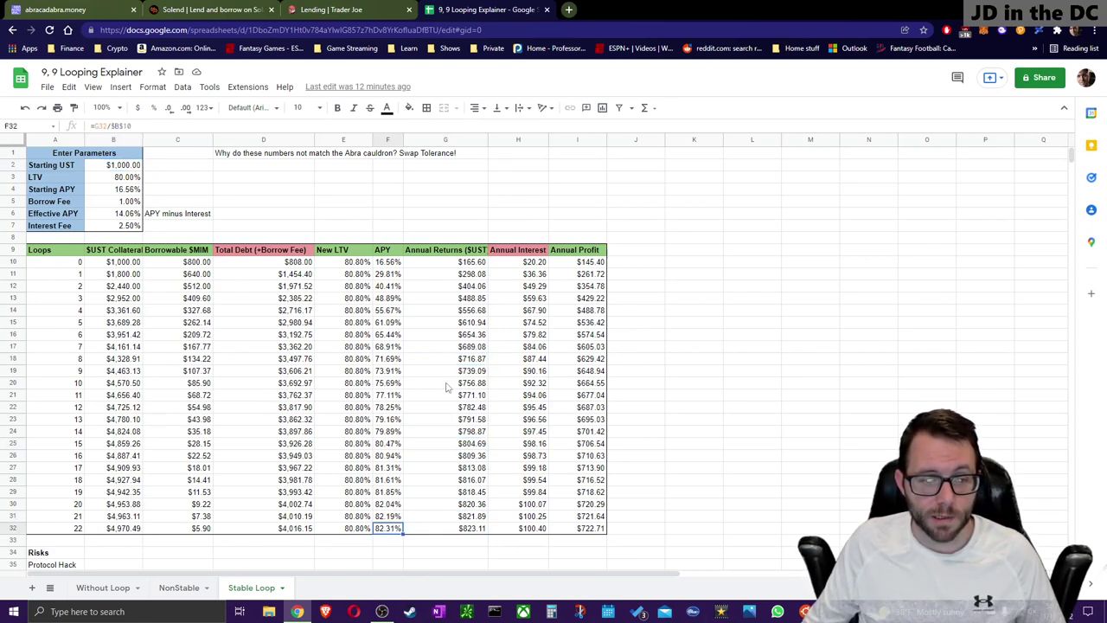
pyautogui.click(391, 266)
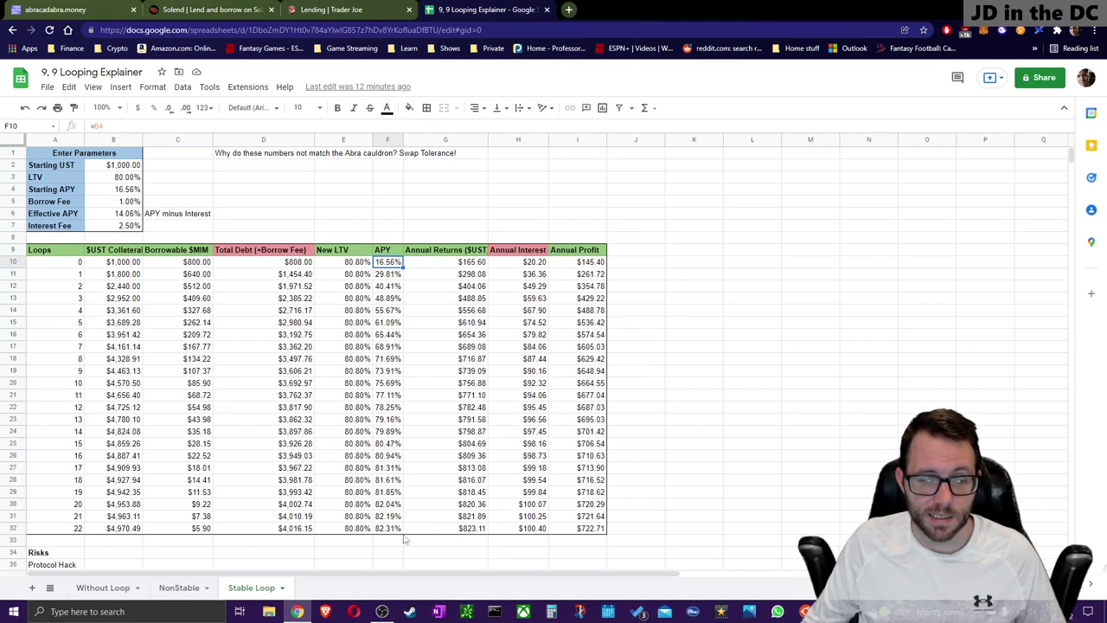
pyautogui.click(387, 530)
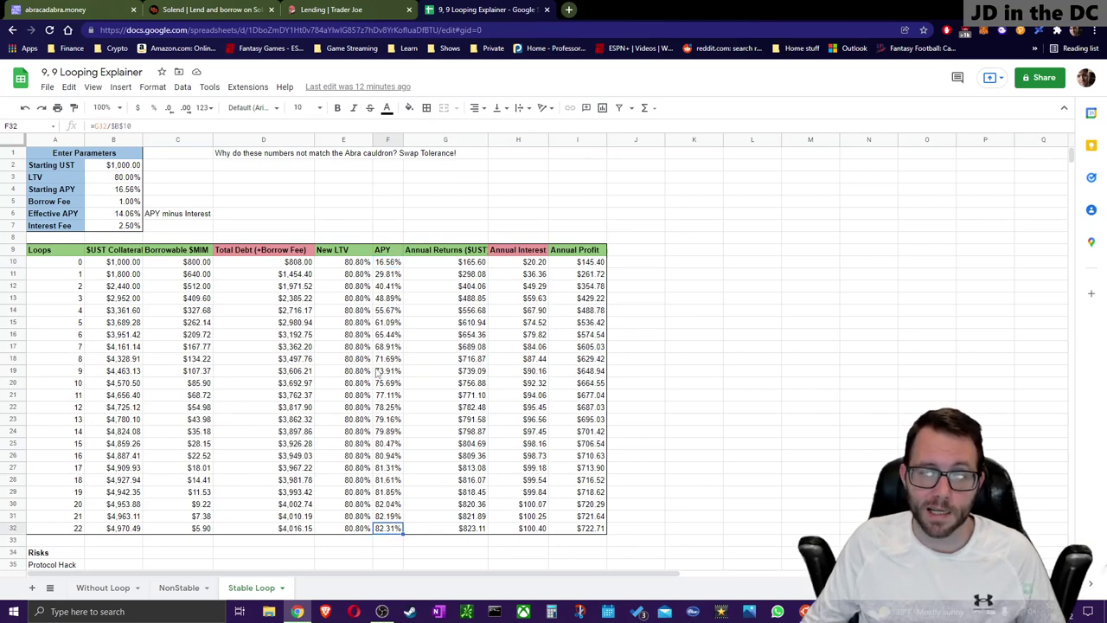
# Step: Set the Starting UST parameter to 10000
pyautogui.click(112, 167)
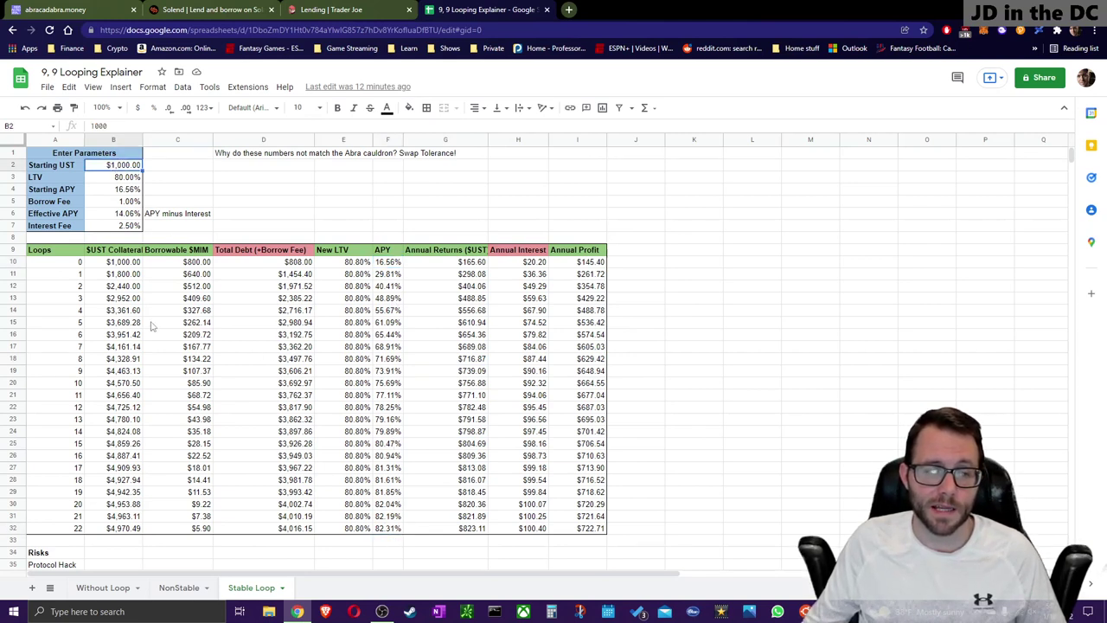
pyautogui.write('1')
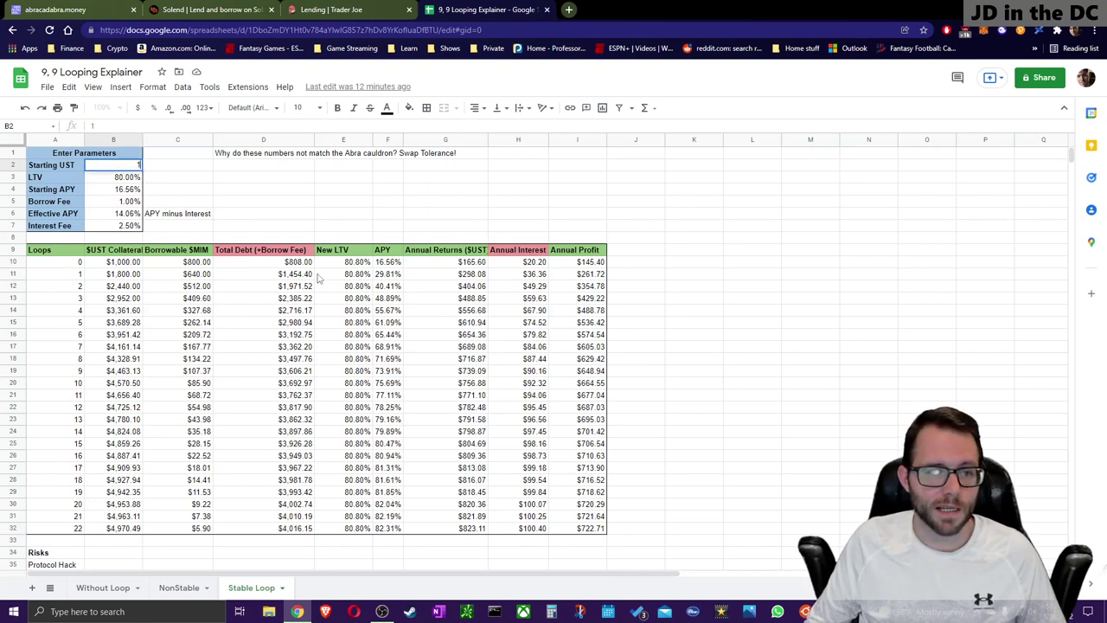
pyautogui.press('Return')
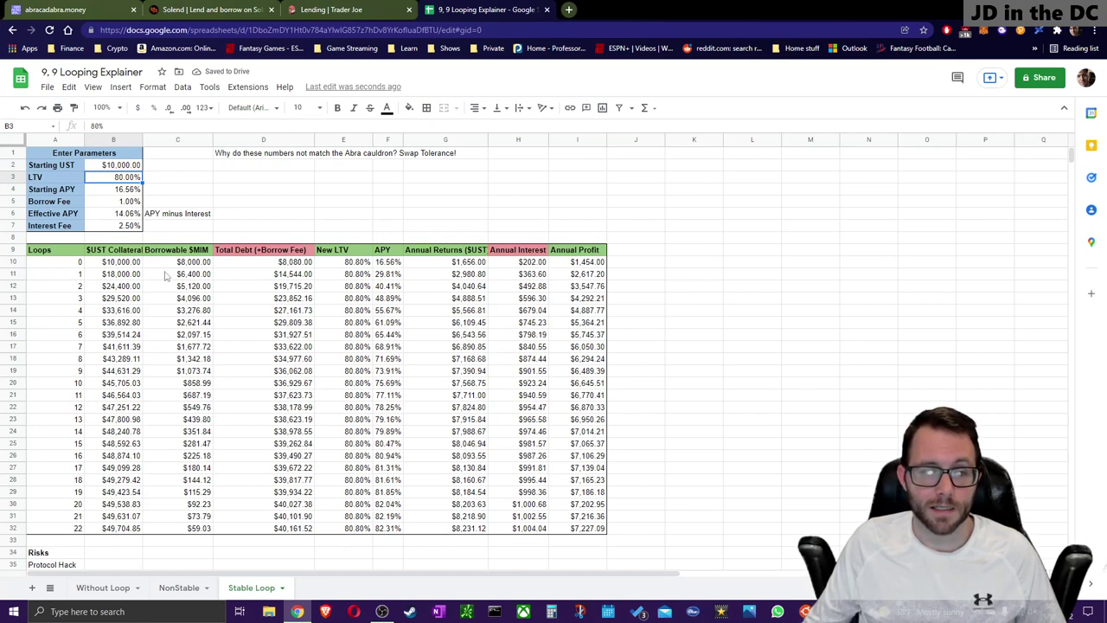
# Step: Check the annual returns for loops 8 and 10 and the loop 10 APY
pyautogui.click(465, 361)
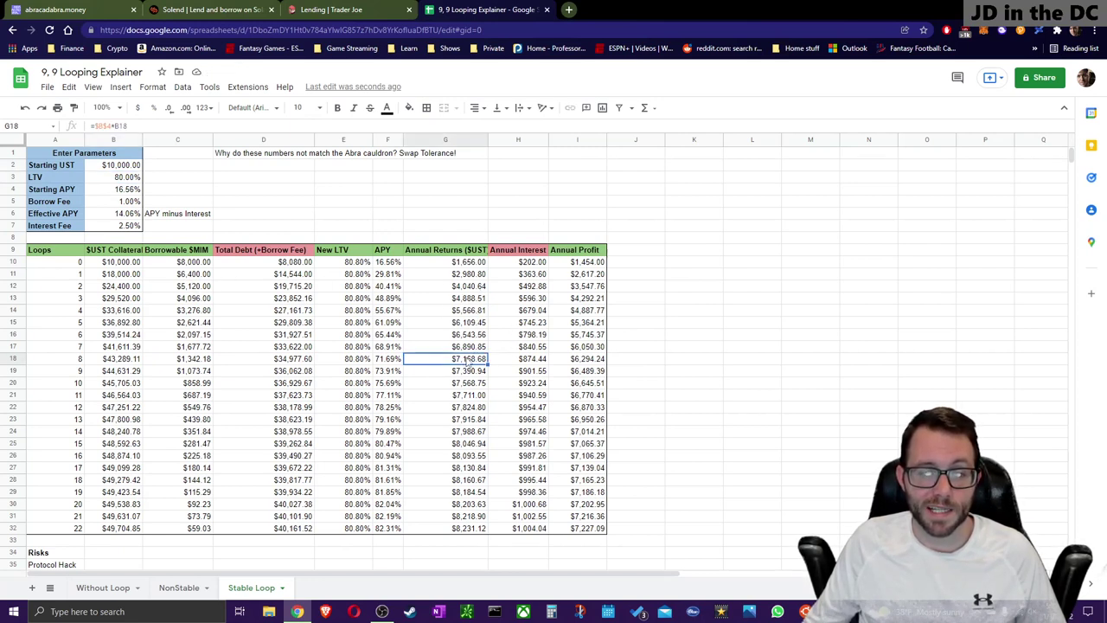
pyautogui.click(451, 386)
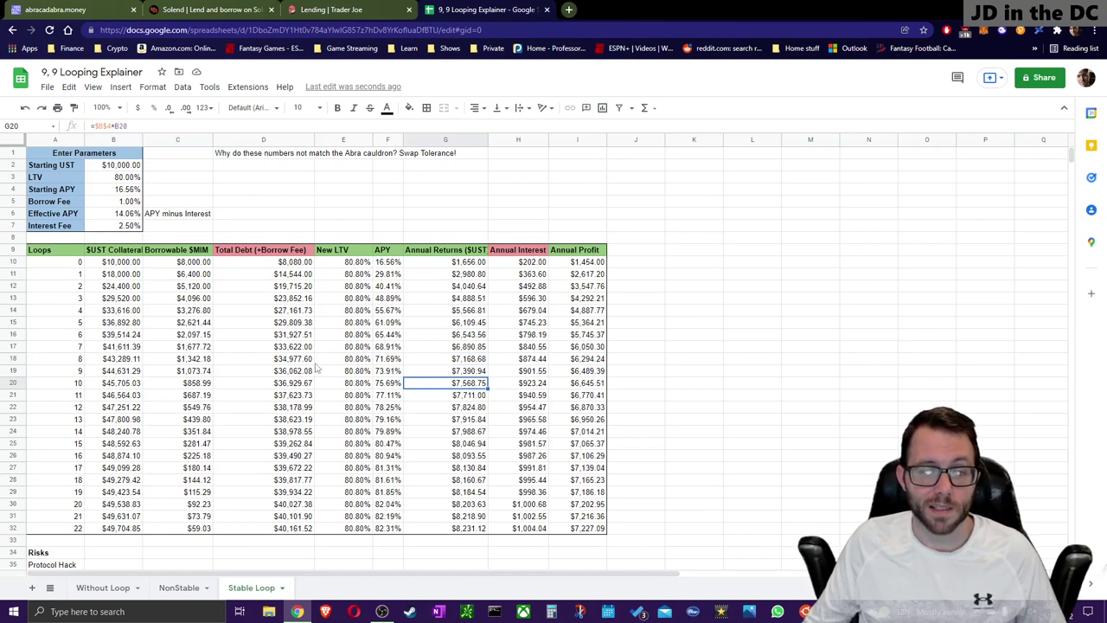
pyautogui.click(393, 386)
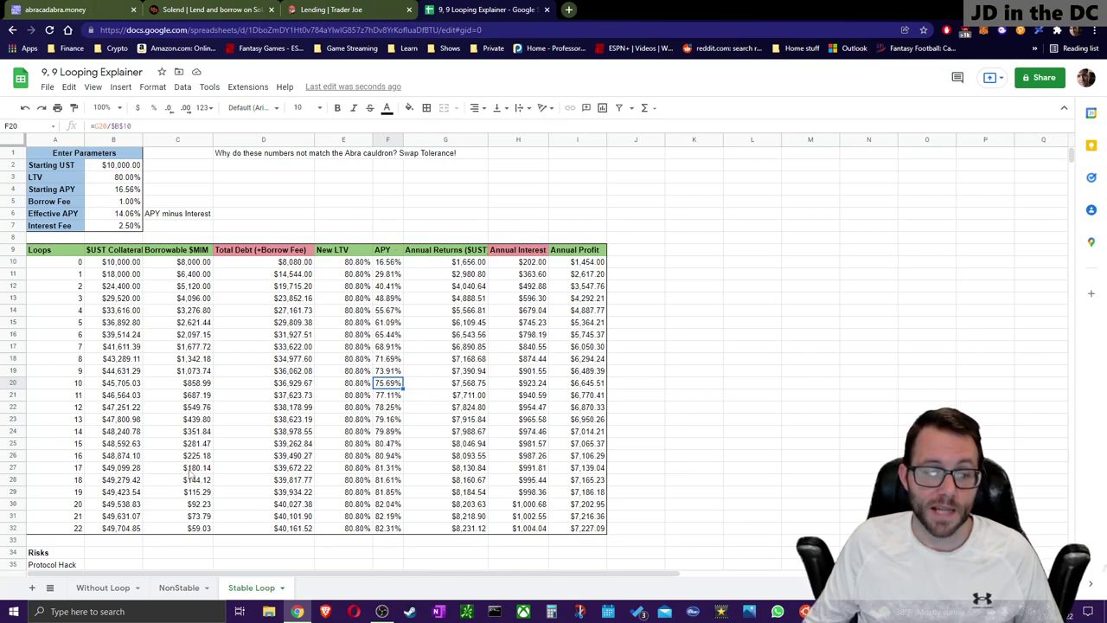
# Step: Review the stablecoin-to-stablecoin row of the Managing Risk table in the NonStable sheet, and return to the Stable Loop sheet
pyautogui.click(161, 589)
pyautogui.moveTo(124, 192); pyautogui.dragTo(525, 197)
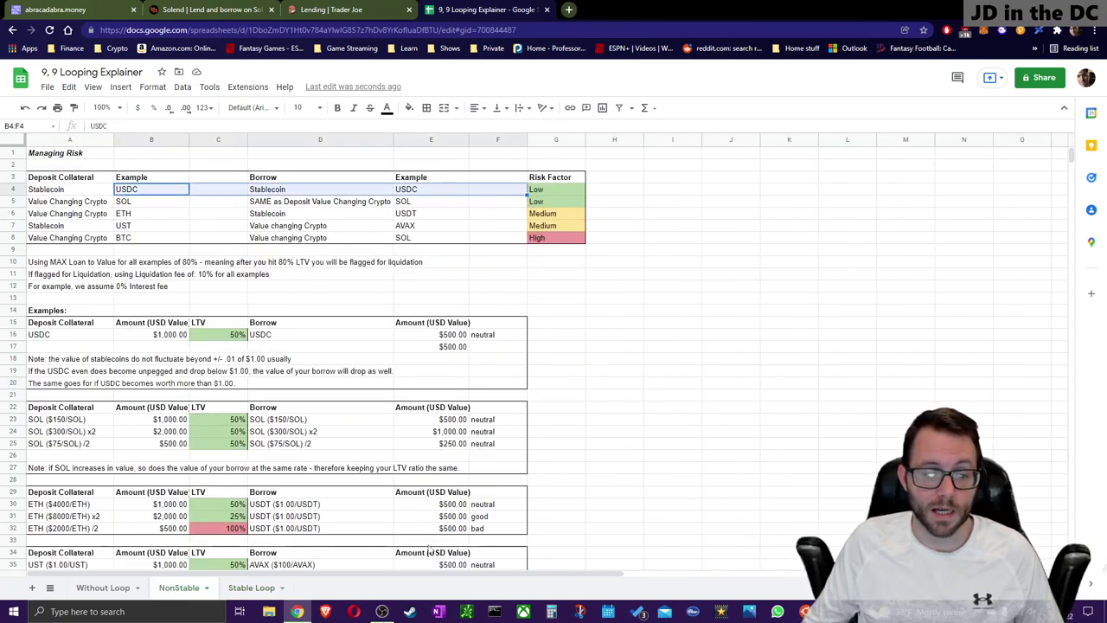
pyautogui.click(246, 589)
# Step: Switch to the abracadabra.money UST pool page and examine its deposit collateral and borrow MIM fields
pyautogui.click(74, 7)
pyautogui.scroll(2, 232, 223)
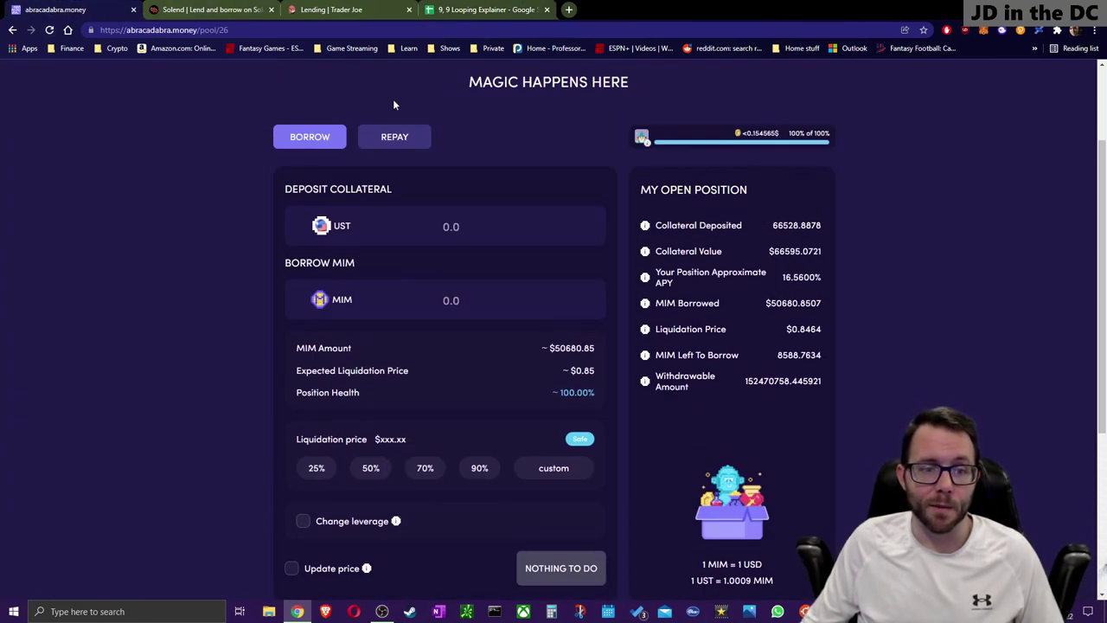
pyautogui.moveTo(283, 189); pyautogui.dragTo(396, 191)
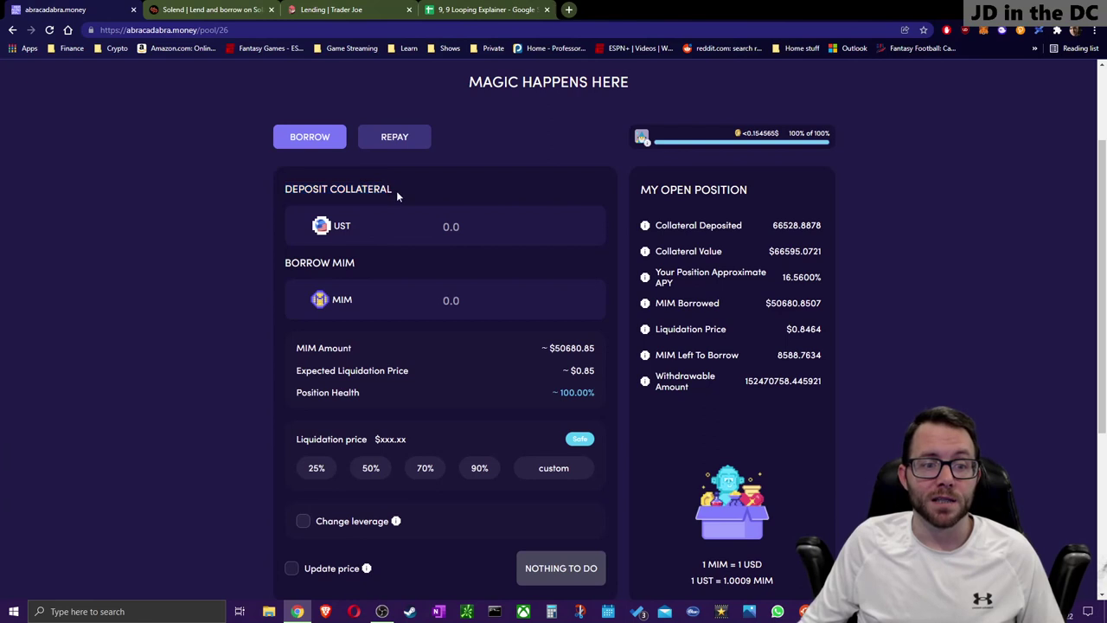
pyautogui.click(335, 252)
pyautogui.moveTo(334, 225); pyautogui.dragTo(415, 228)
pyautogui.click(451, 300)
pyautogui.click(446, 225)
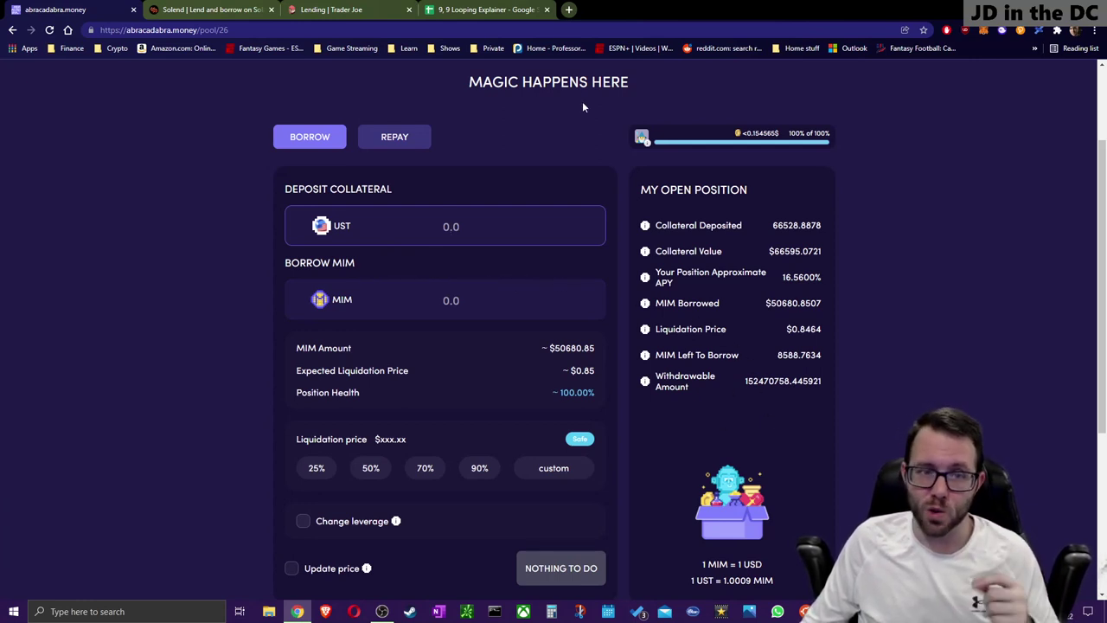
# Step: Compare the Stable Loop table in Google Sheets with the open position on the abracadabra.money page
pyautogui.click(446, 9)
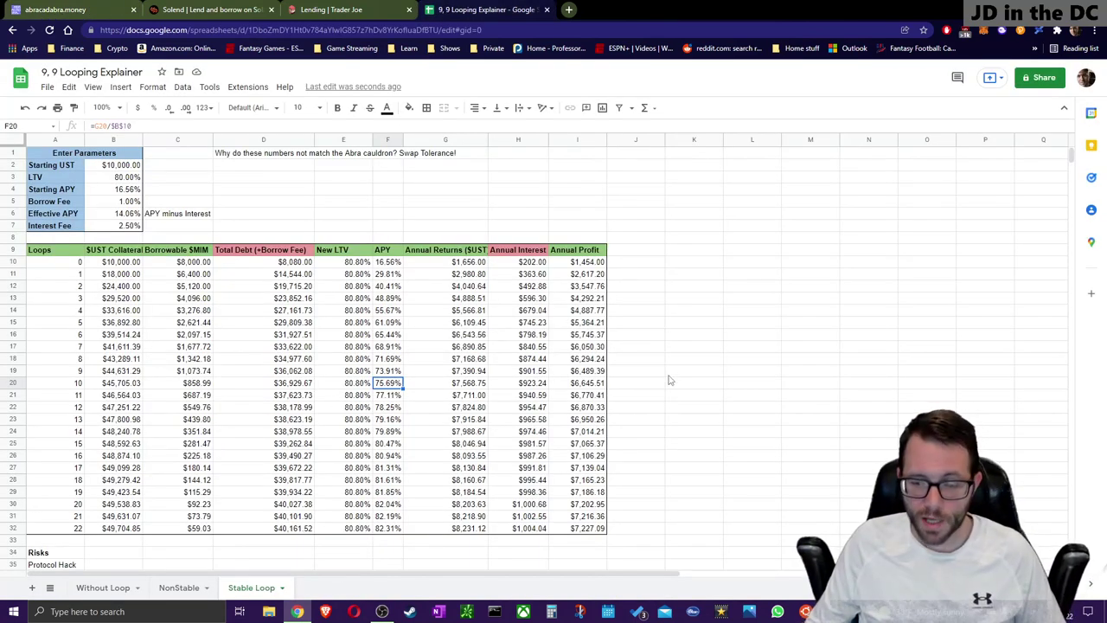
pyautogui.scroll(-2, 672, 376)
pyautogui.scroll(2, 672, 377)
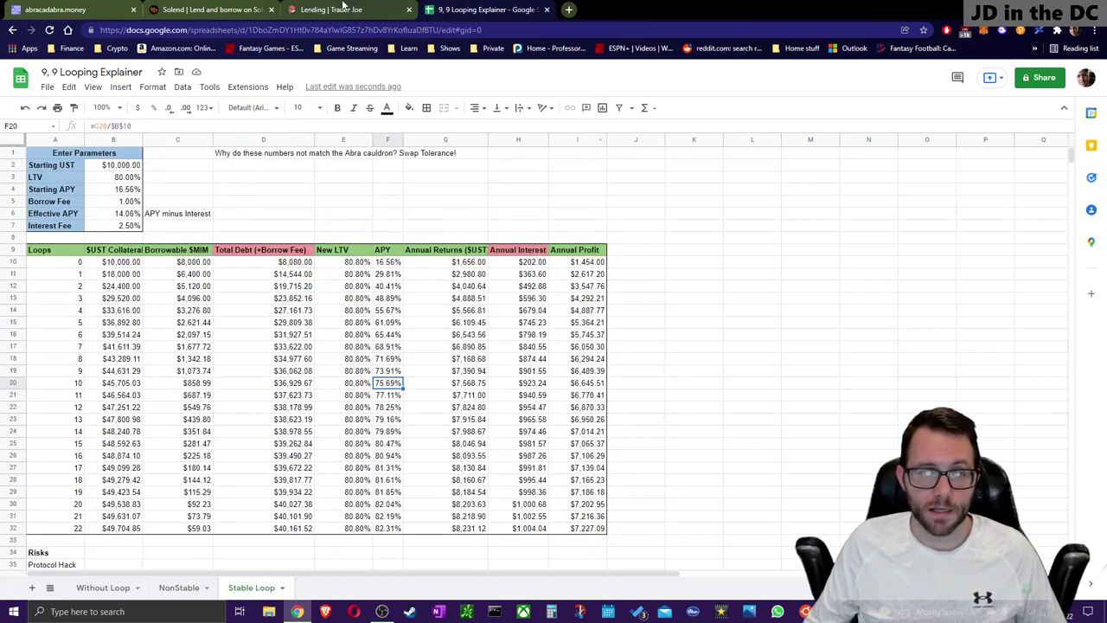
pyautogui.click(57, 9)
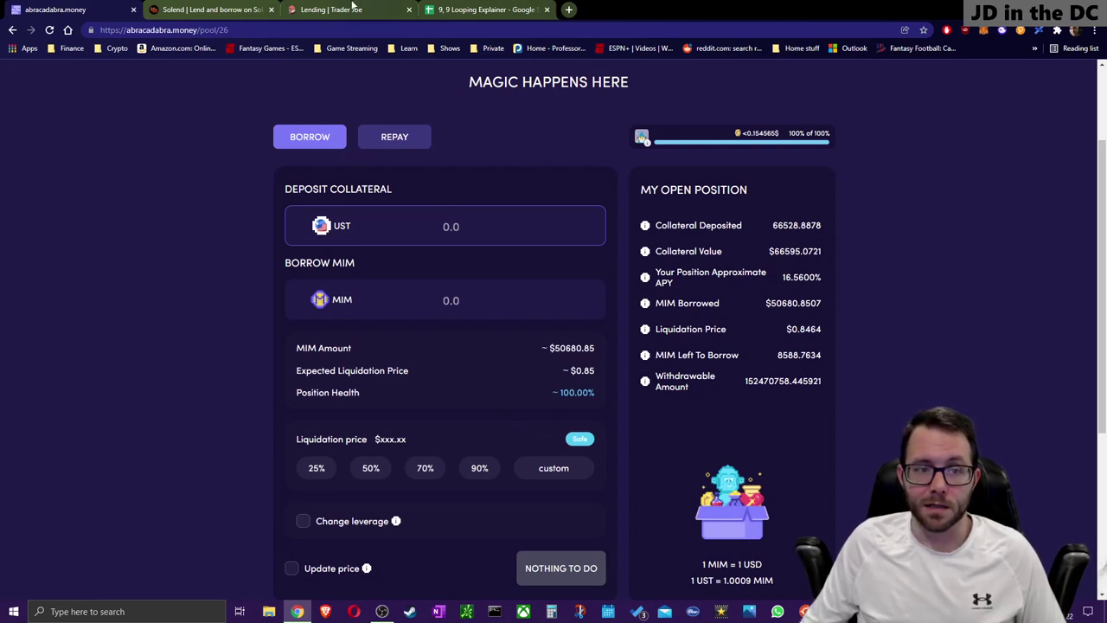
pyautogui.click(468, 9)
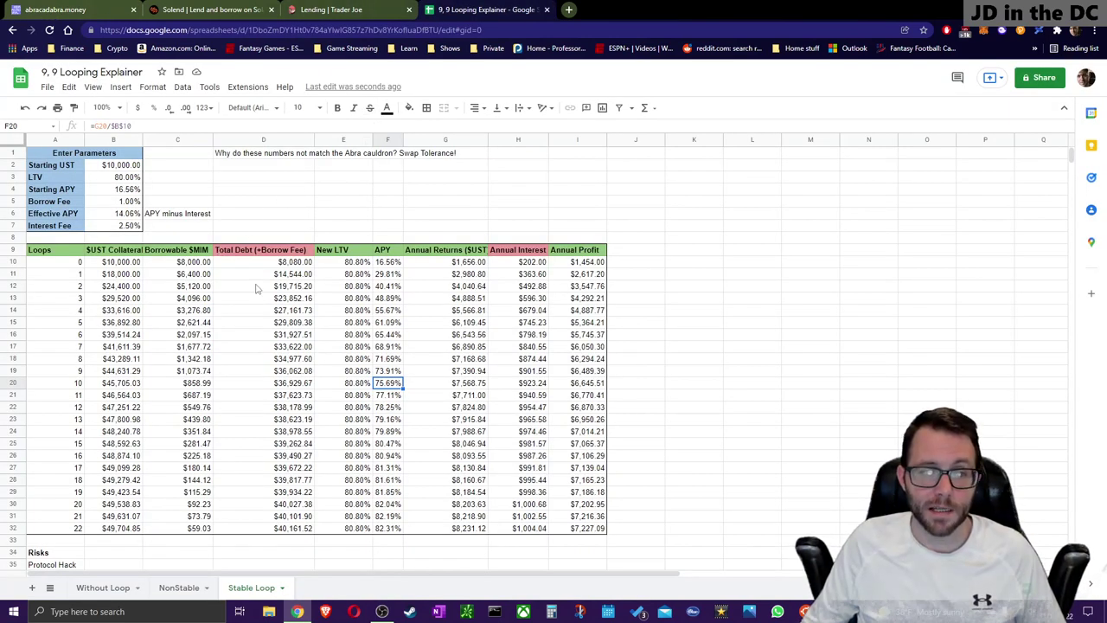
# Step: Return to the abracadabra.money page, open Calculator and move its window clear of the open position details
pyautogui.click(40, 8)
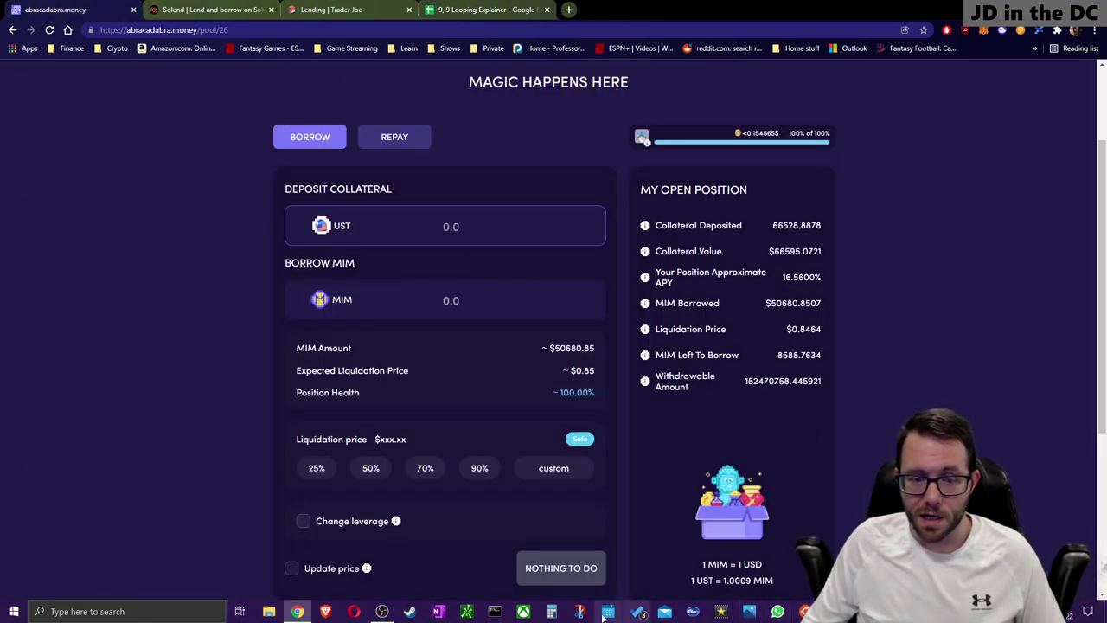
pyautogui.click(551, 612)
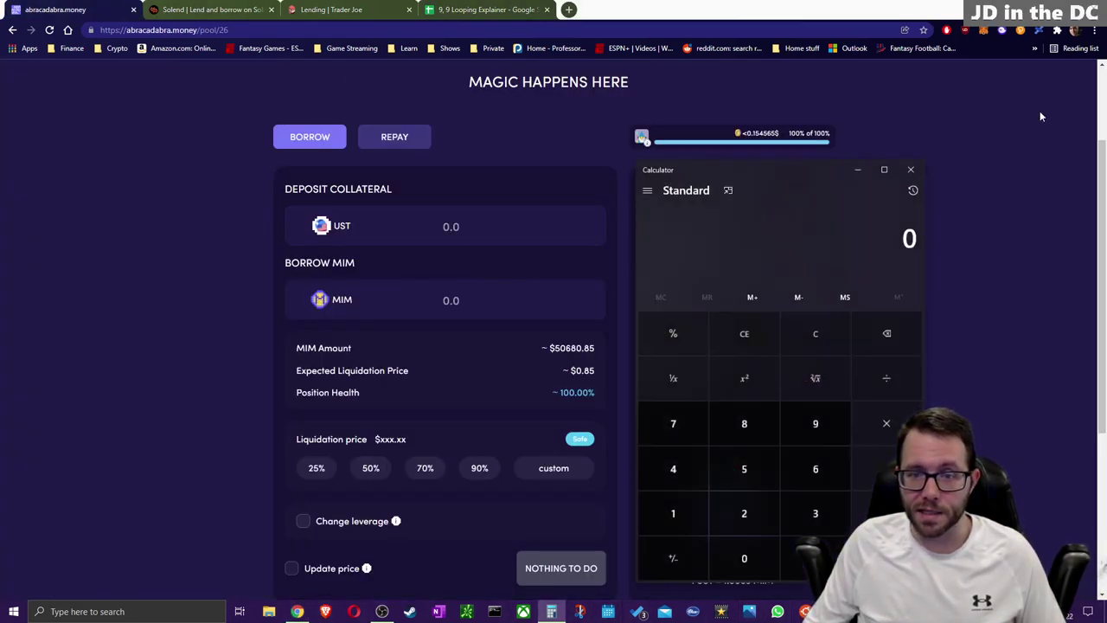
pyautogui.moveTo(816, 171); pyautogui.dragTo(474, 121)
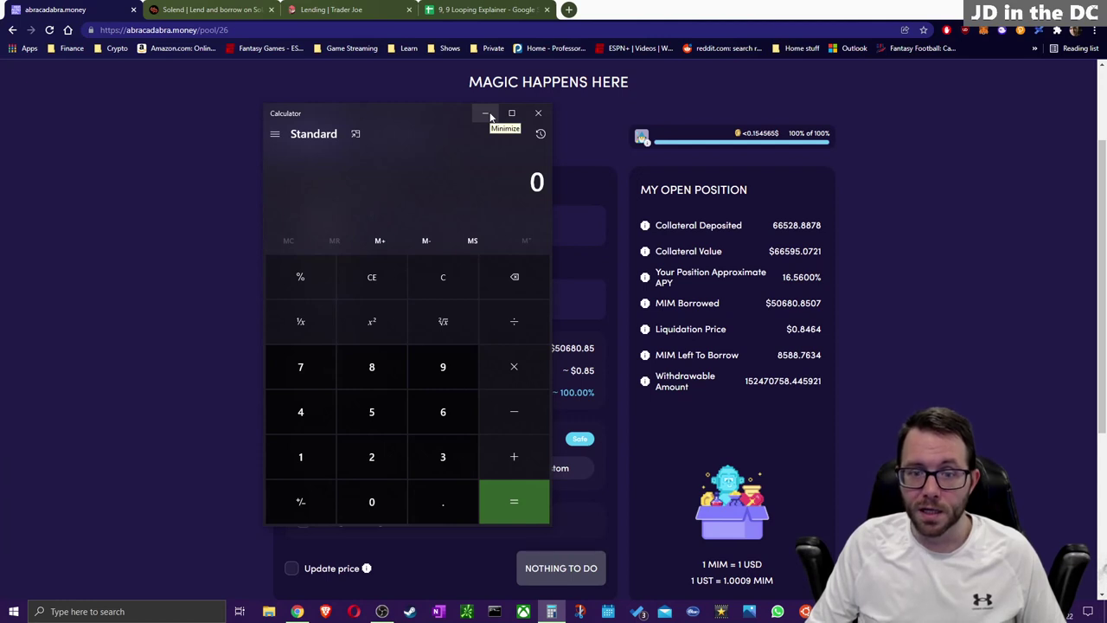
pyautogui.write('66')
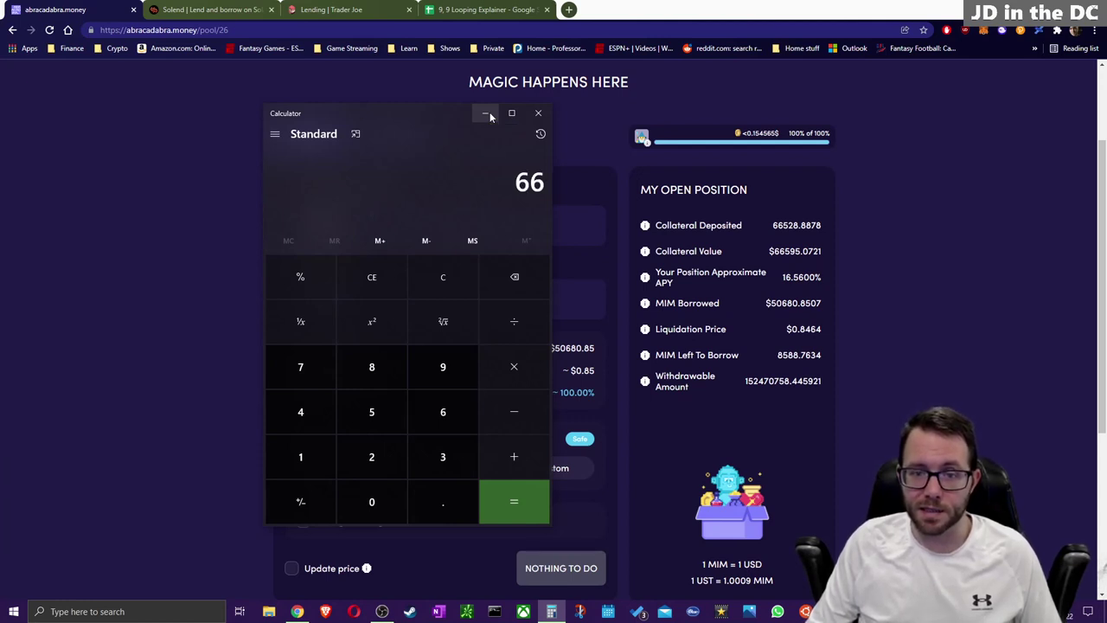
pyautogui.write(',528')
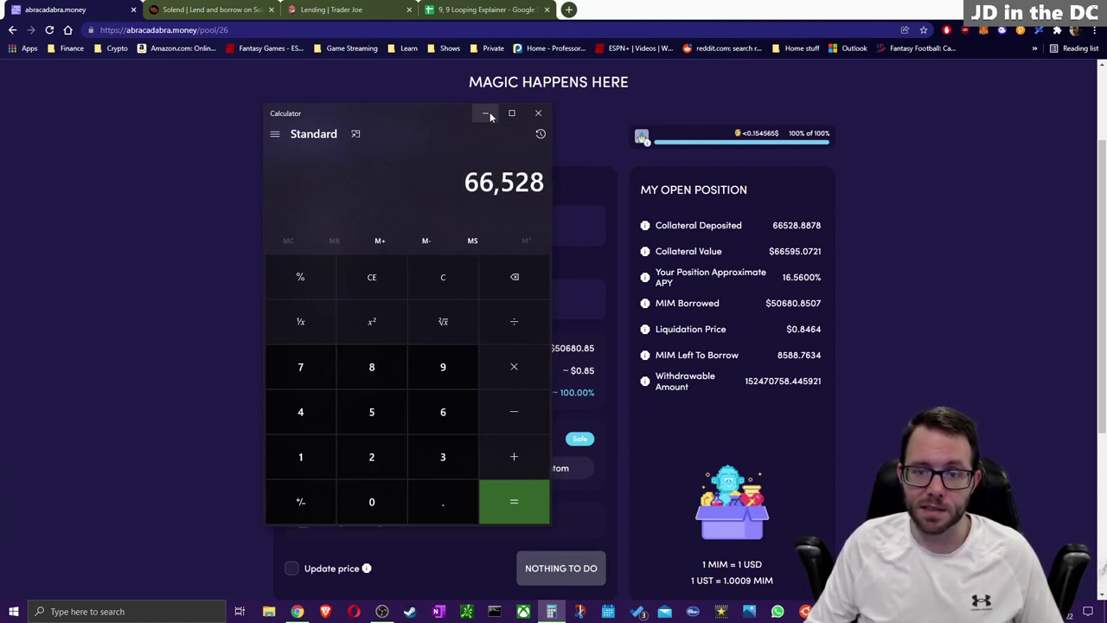
pyautogui.write('.8878')
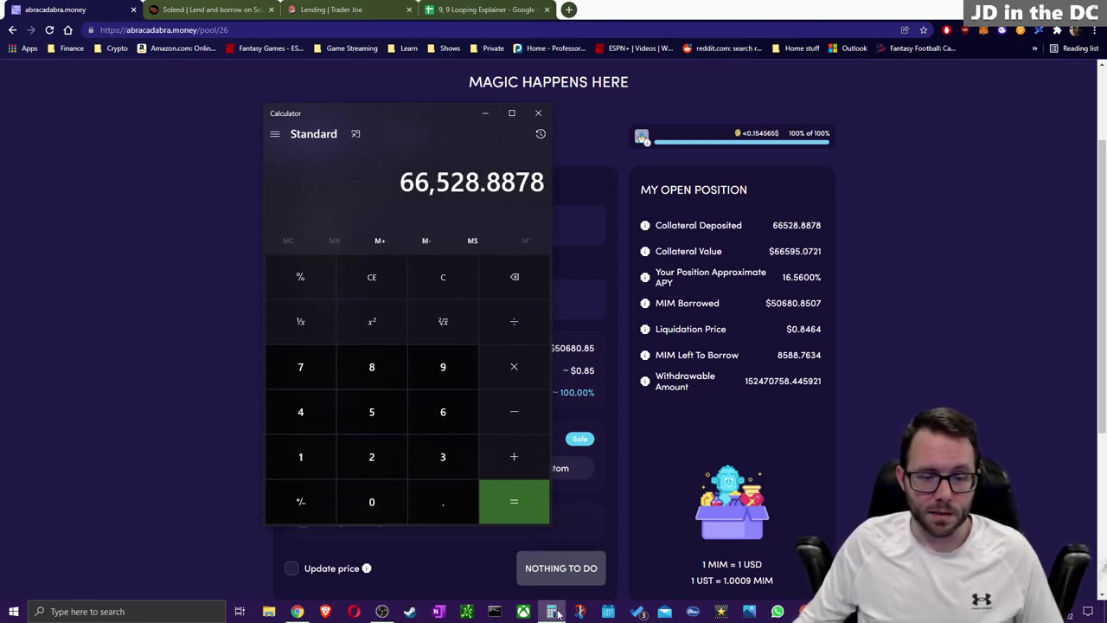
pyautogui.click(455, 276)
# Step: Divide the MIM borrowed, 50680.8507, by the collateral deposited, 66528.8878, in Calculator to get the open position's LTV
pyautogui.write('50,680.8507')
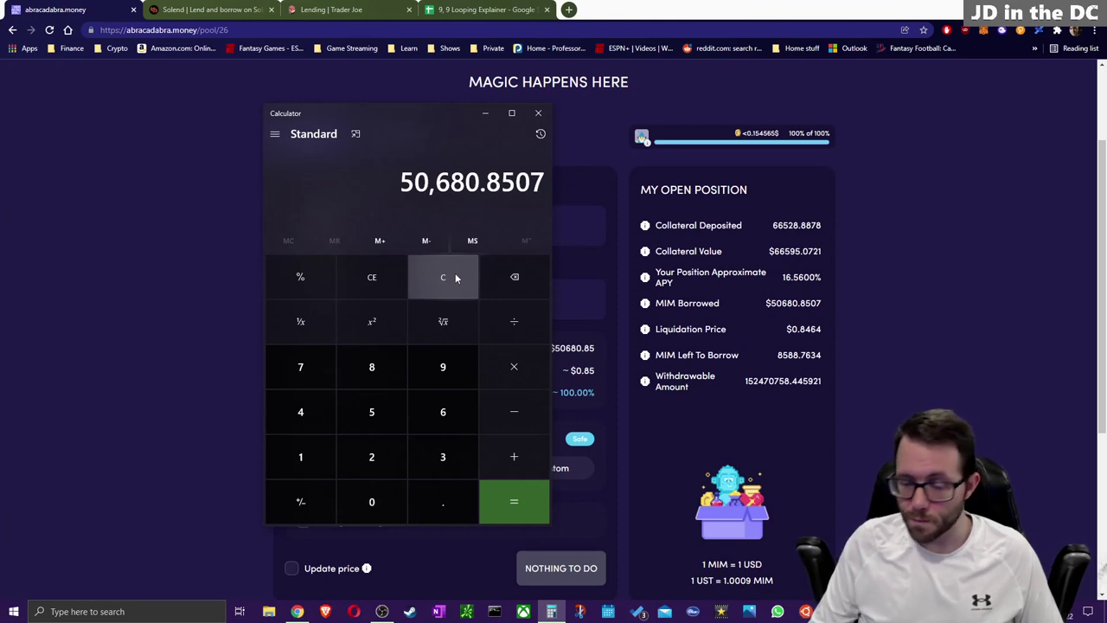
pyautogui.write('/')
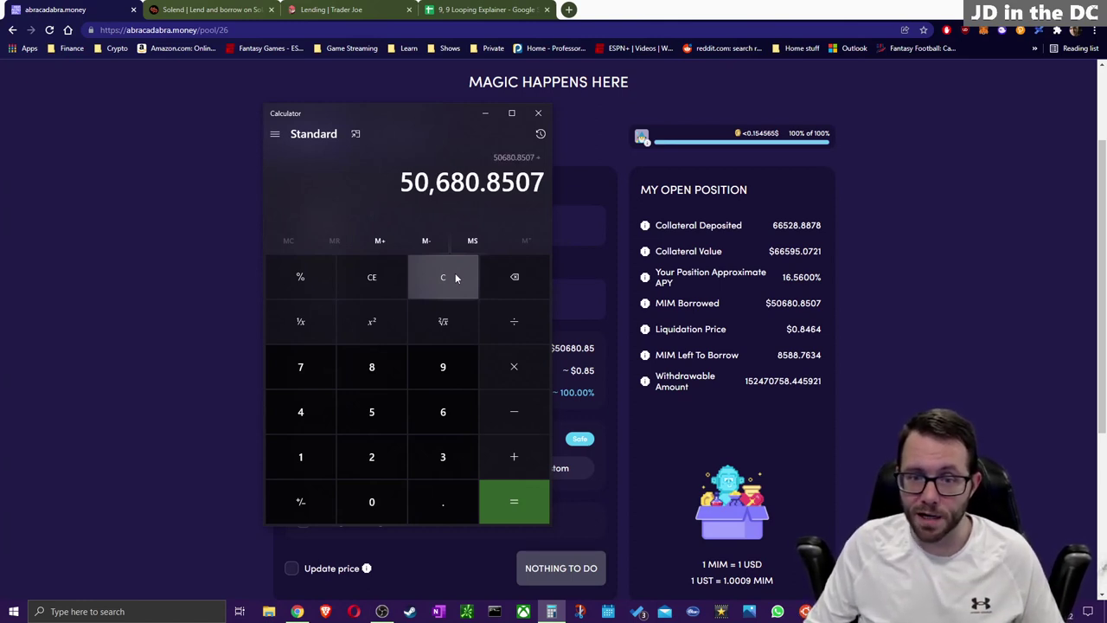
pyautogui.write('66')
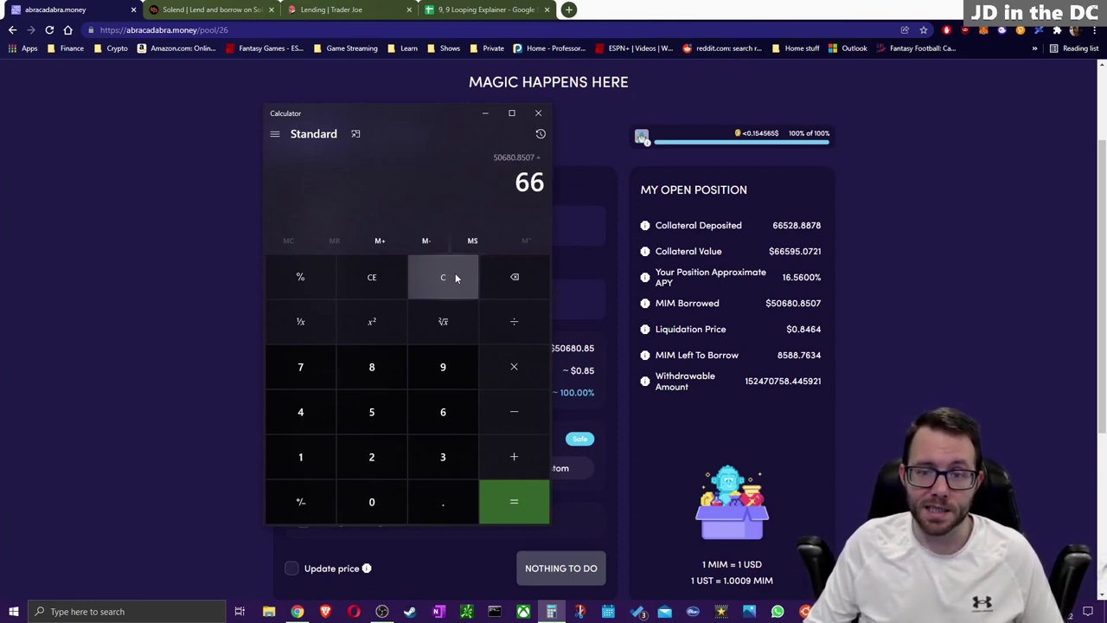
pyautogui.write('528.8878')
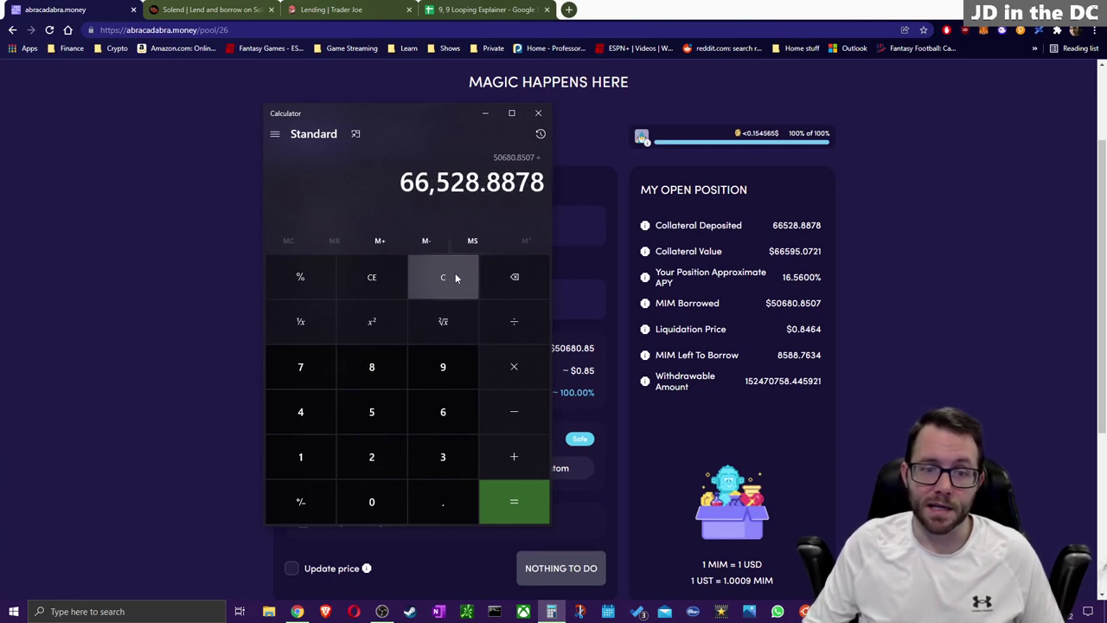
pyautogui.press('Return')
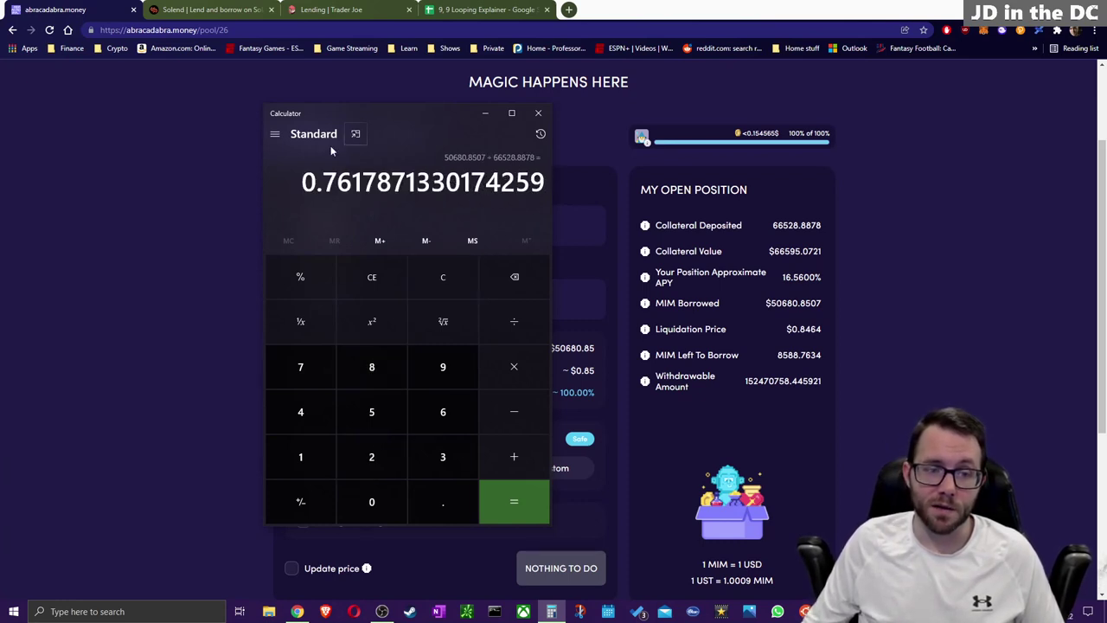
pyautogui.click(349, 182)
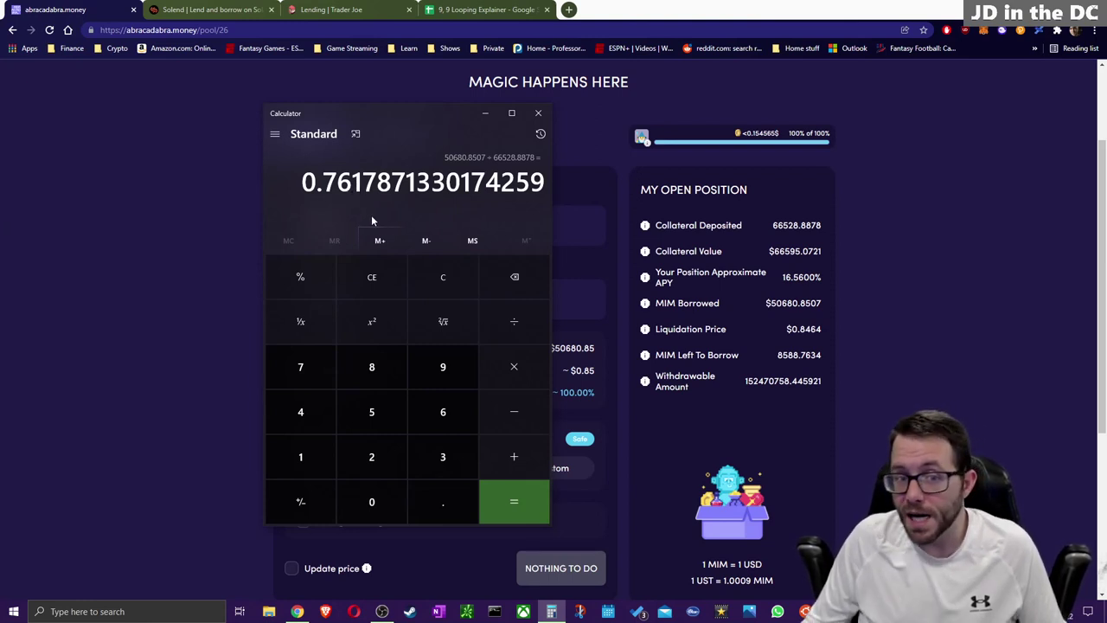
# Step: Check the pool's maximum collateral ratio and fees against the open position, and close Calculator
pyautogui.scroll(-2, 759, 525)
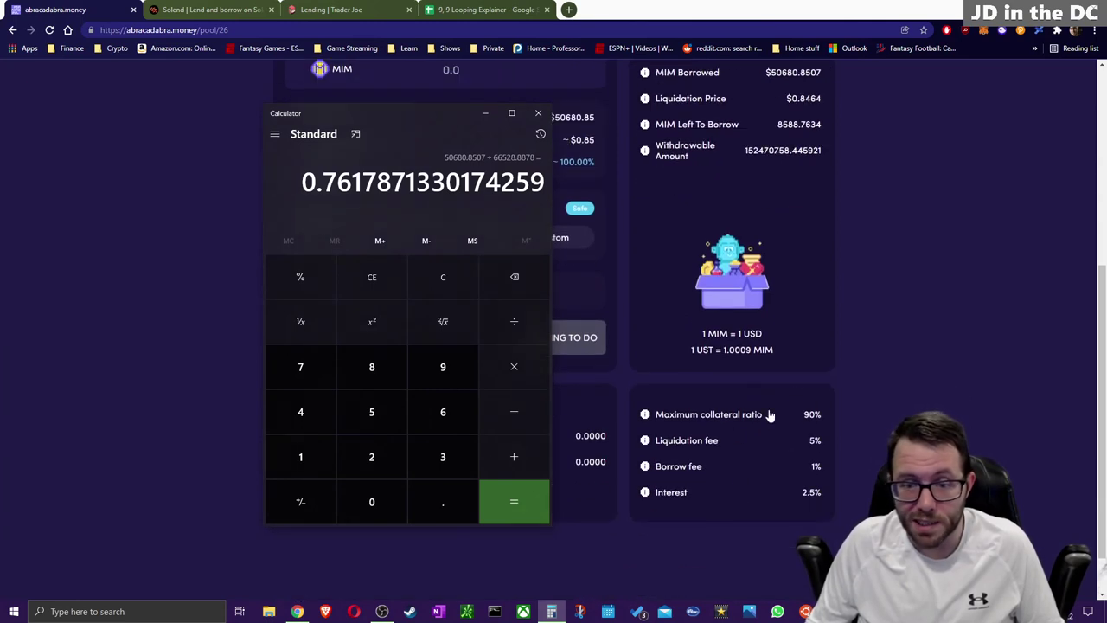
pyautogui.scroll(3, 608, 251)
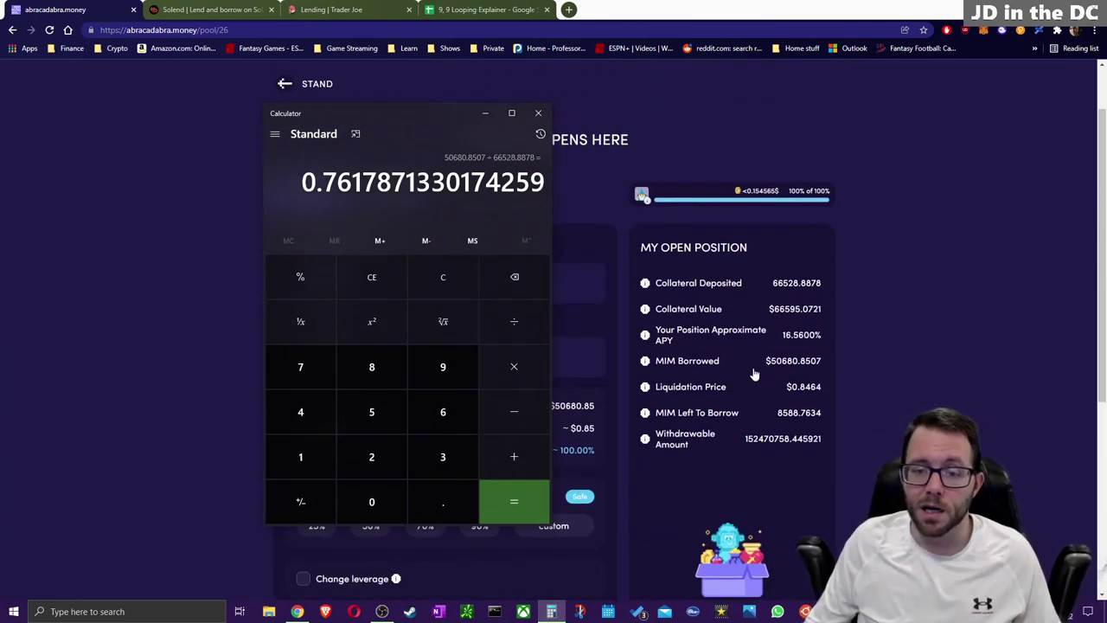
pyautogui.click(538, 113)
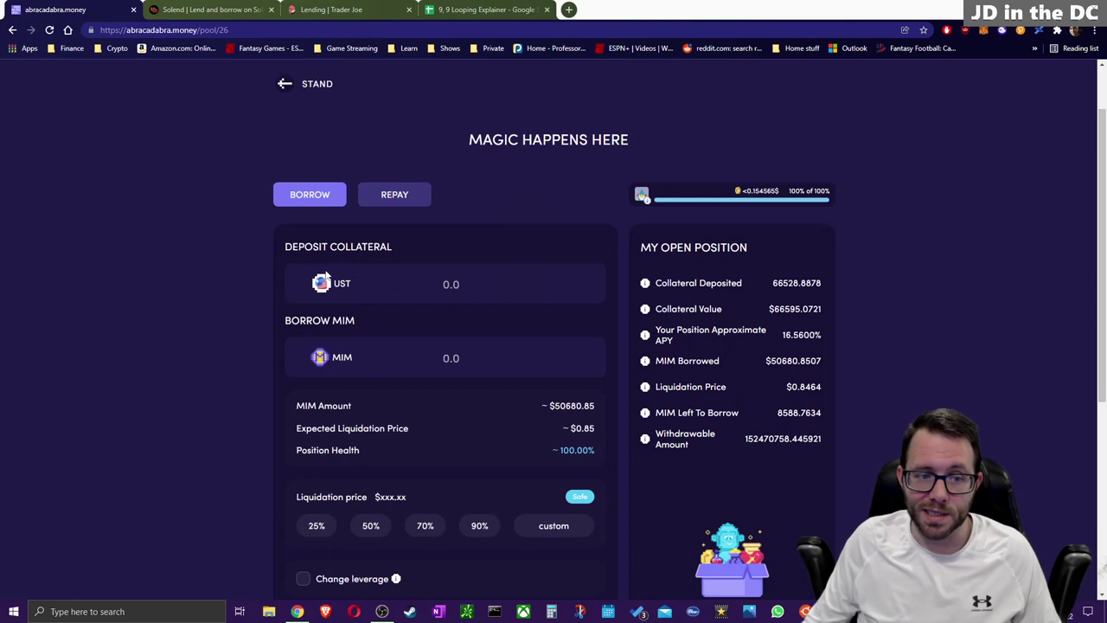
pyautogui.doubleClick(342, 284)
pyautogui.click(360, 287)
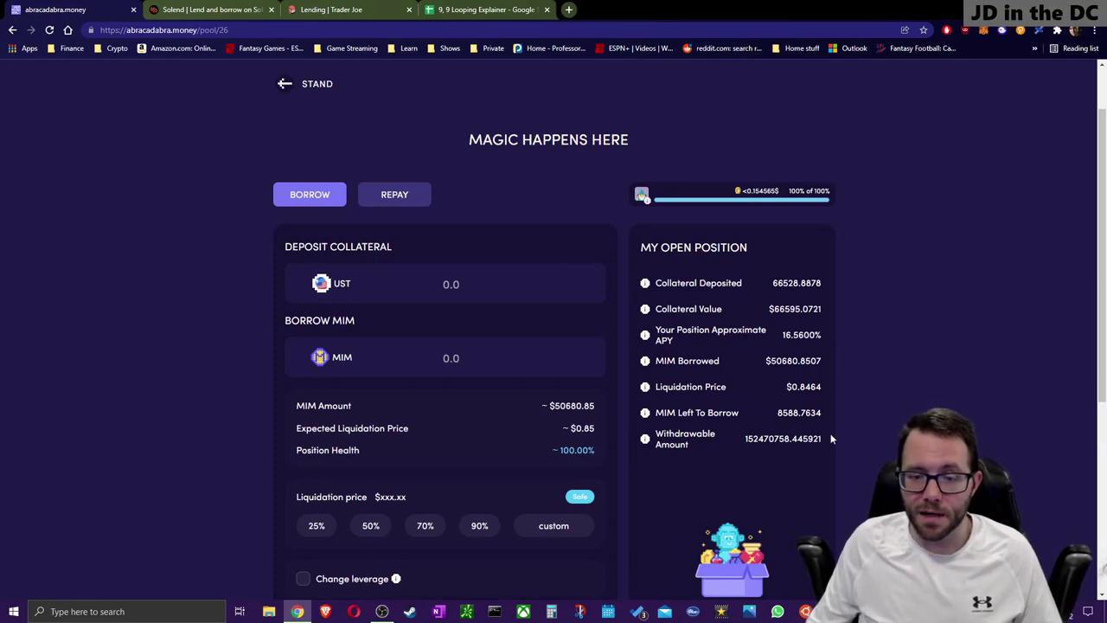
# Step: Open coinmarketcap.com in a new browser tab
pyautogui.click(568, 9)
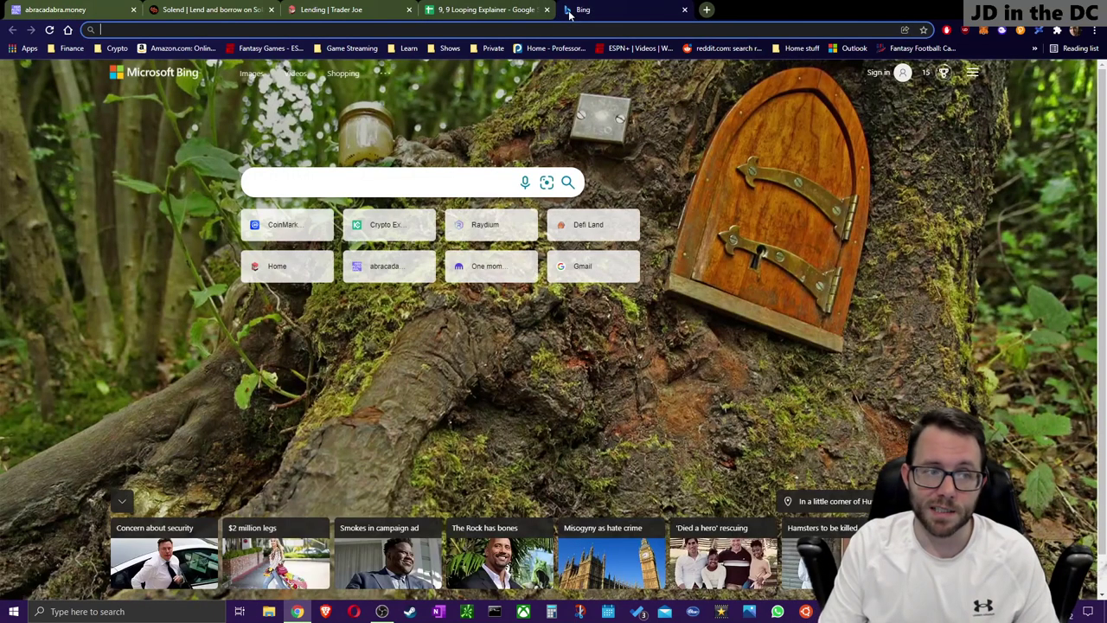
pyautogui.write('coin')
pyautogui.press('Return')
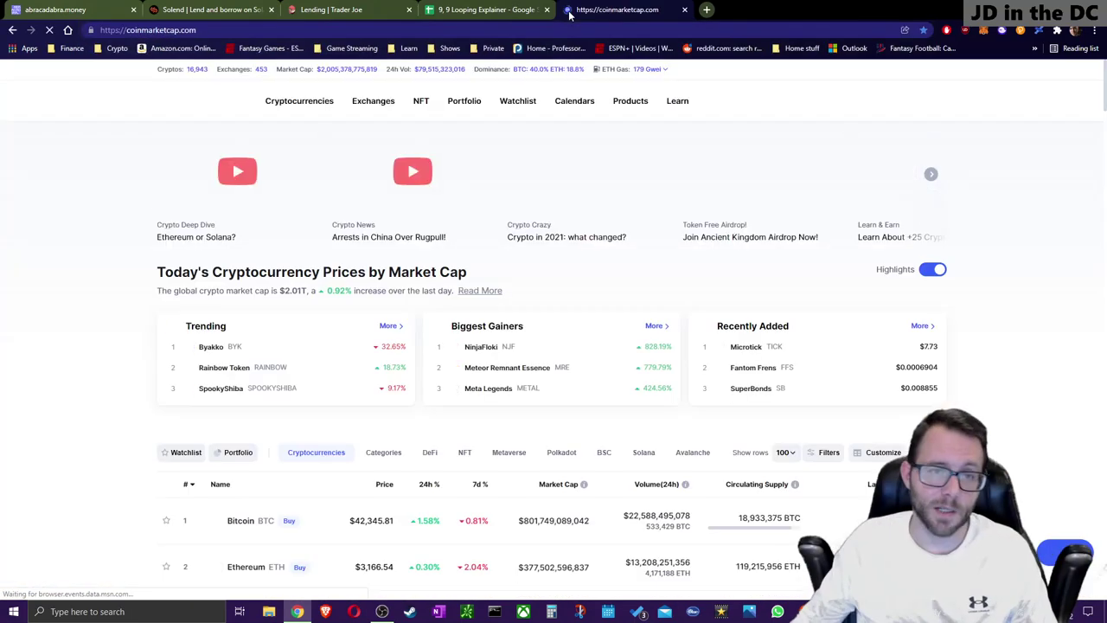
# Step: Review the Risks list below the Stable Loop table in Google Sheets, from Protocol Hack to Flash Crash
pyautogui.click(485, 10)
pyautogui.scroll(-5, 473, 167)
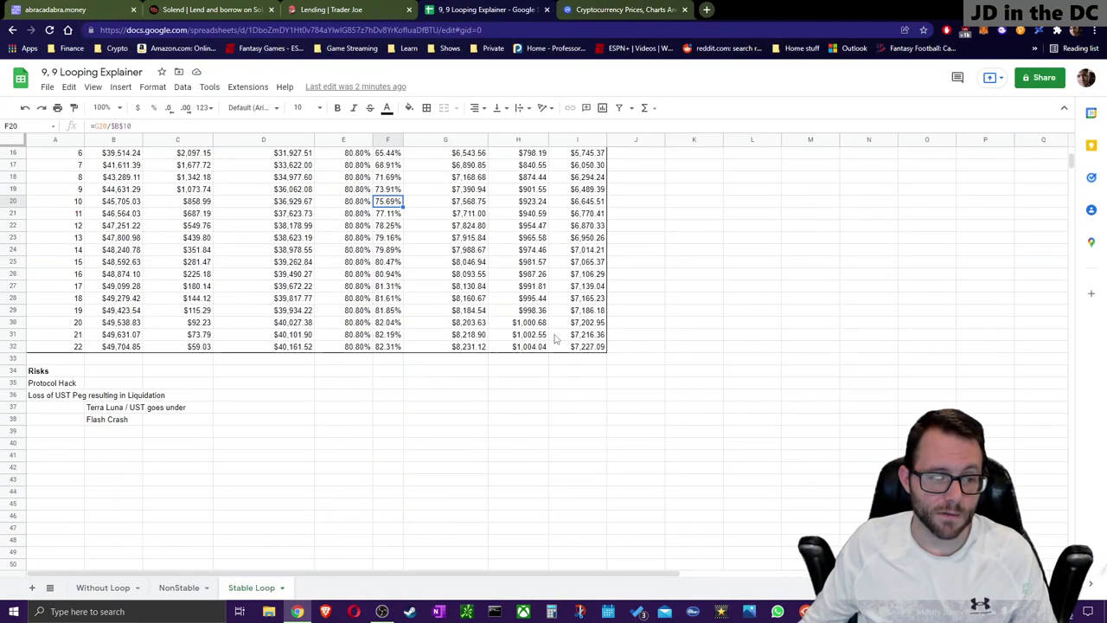
pyautogui.click(54, 385)
pyautogui.scroll(1, 225, 431)
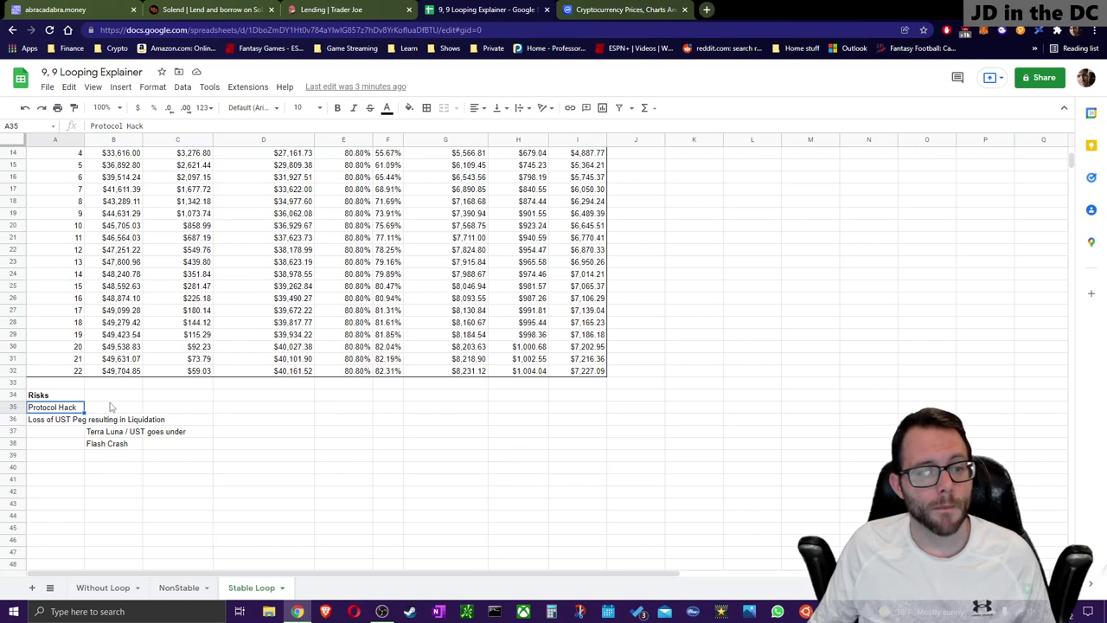
pyautogui.click(50, 421)
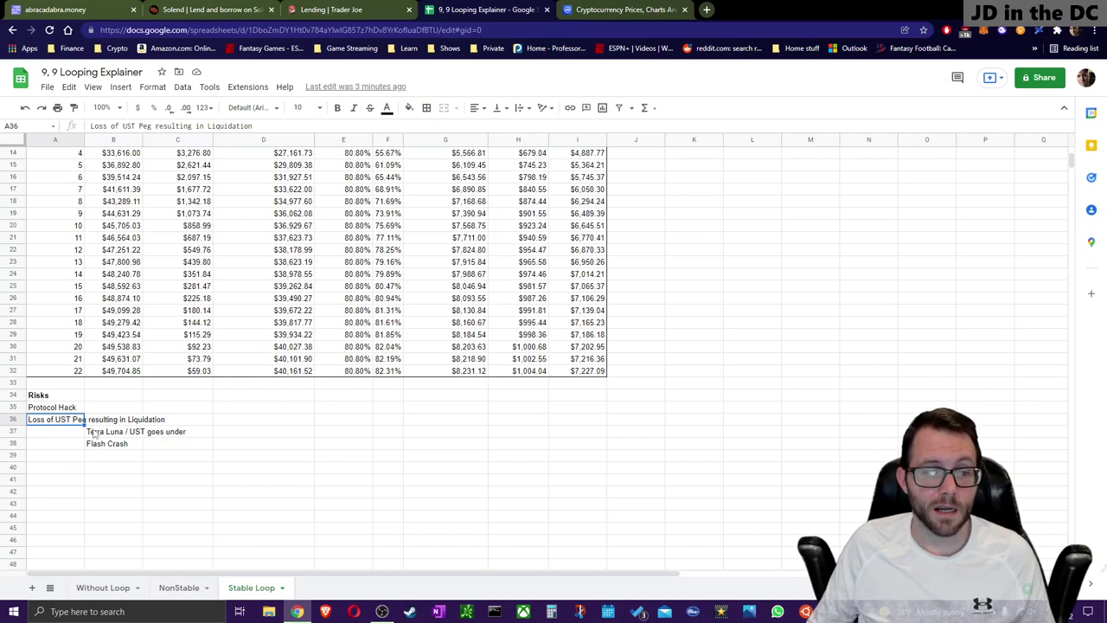
pyautogui.click(153, 445)
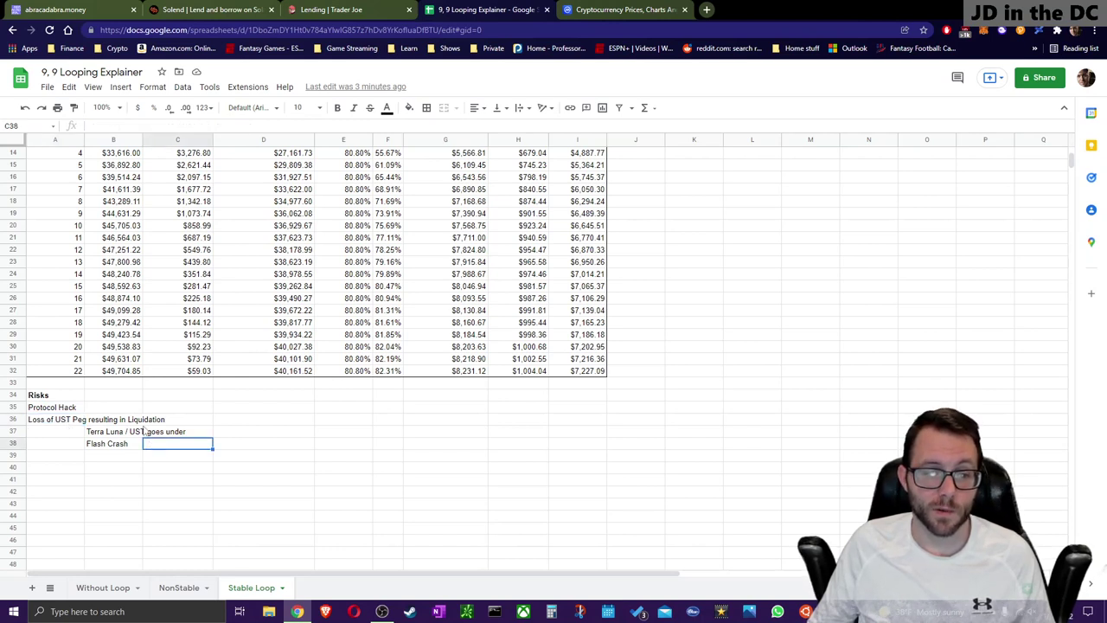
pyautogui.click(106, 422)
pyautogui.click(50, 422)
# Step: Review the liquidation price, maximum collateral ratio and fees on the abracadabra.money UST pool page
pyautogui.click(615, 10)
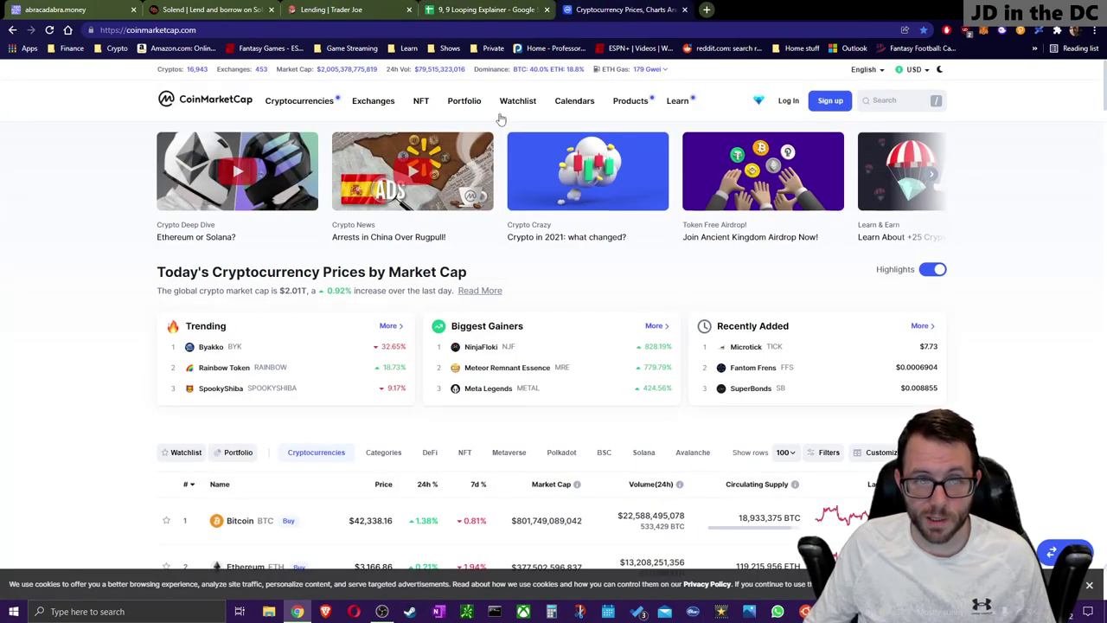
pyautogui.click(87, 10)
pyautogui.scroll(-5, 732, 425)
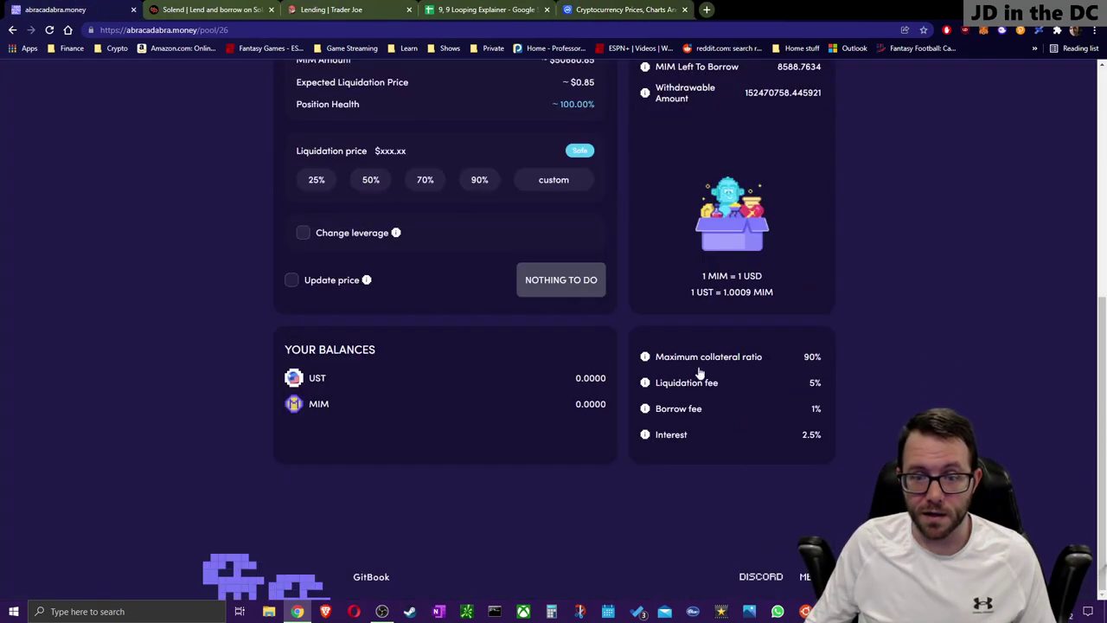
pyautogui.scroll(4, 480, 346)
pyautogui.scroll(-3, 672, 285)
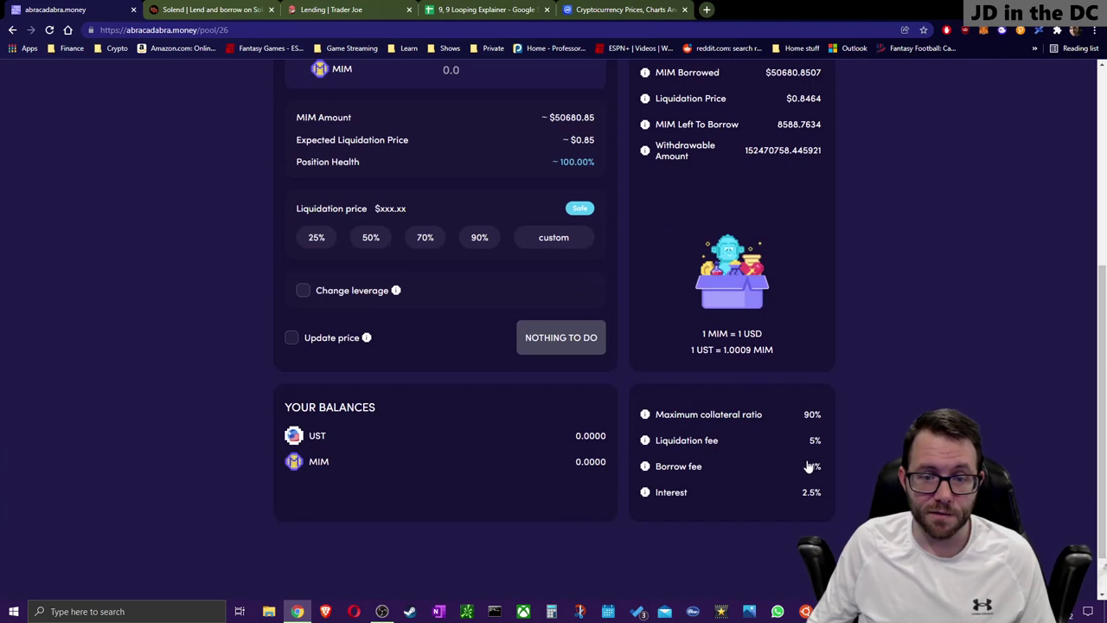
pyautogui.click(596, 8)
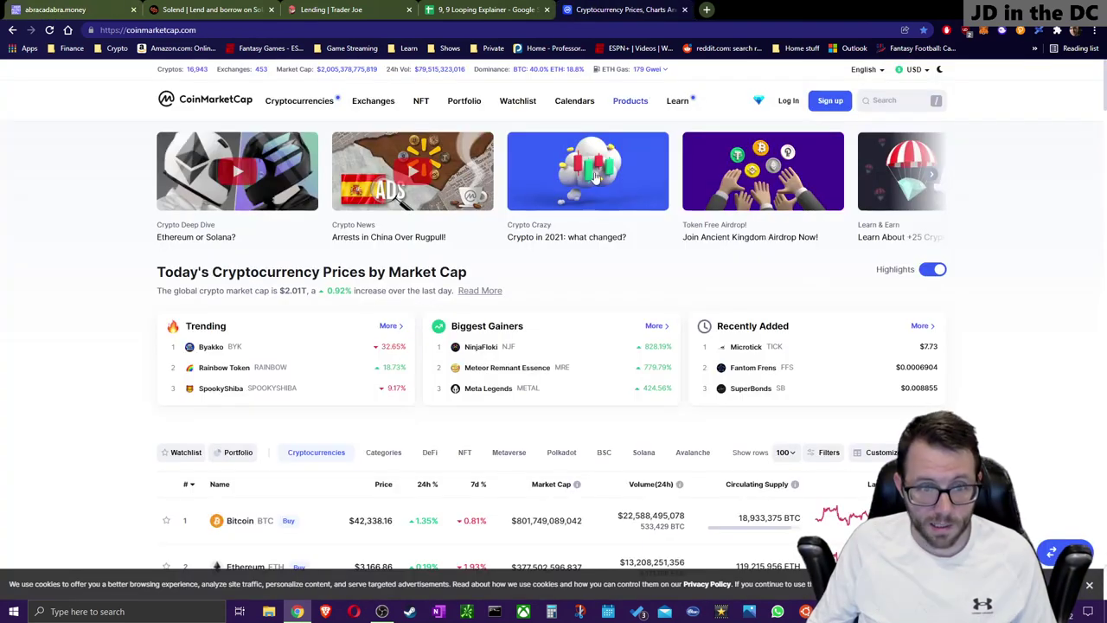
# Step: Return to the Stable Loop sheet and look over the loop table above the risks
pyautogui.click(495, 7)
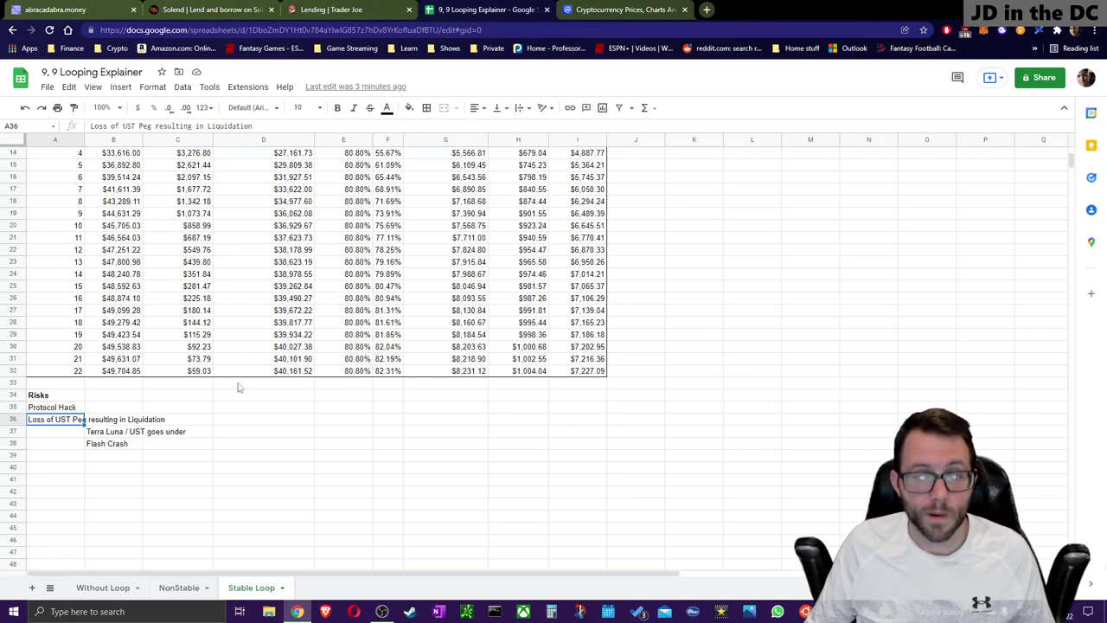
pyautogui.scroll(3, 183, 437)
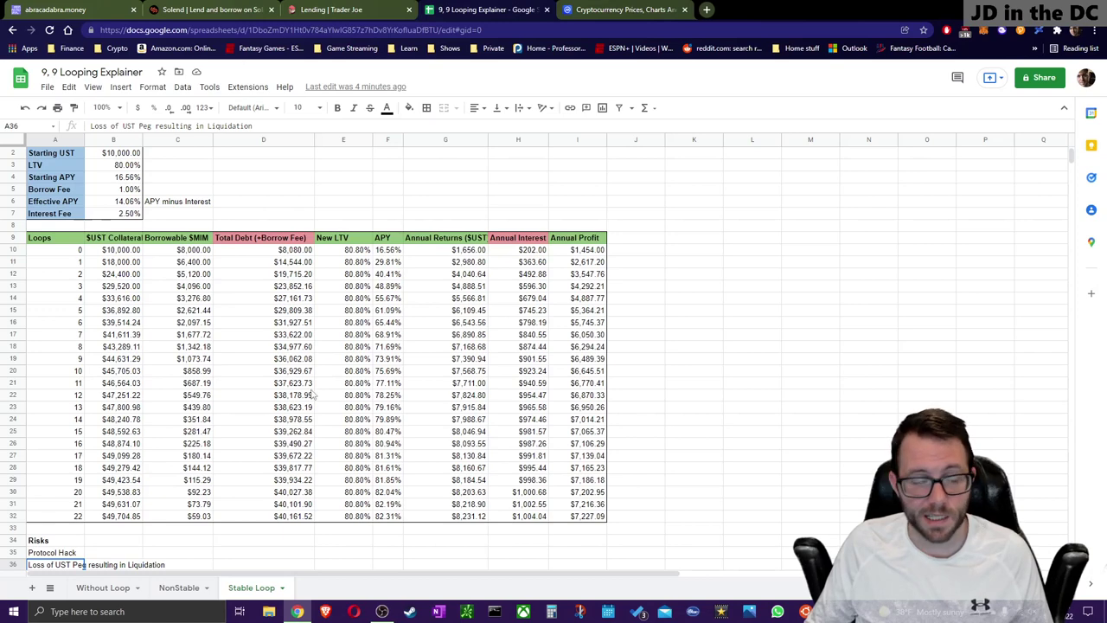
pyautogui.scroll(-2, 353, 371)
# Step: Switch to CoinMarketCap, search for UST and open the TerraUSD price page
pyautogui.hotkey('ctrl', 'Tab')
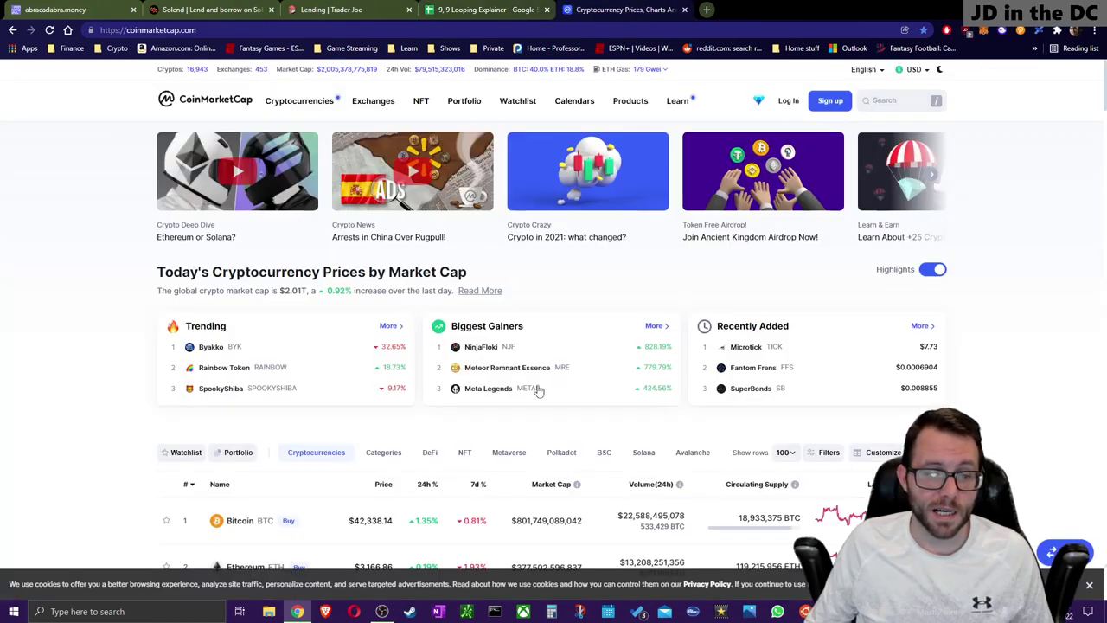
pyautogui.scroll(-3, 353, 340)
pyautogui.click(467, 9)
pyautogui.click(589, 8)
pyautogui.scroll(4, 660, 238)
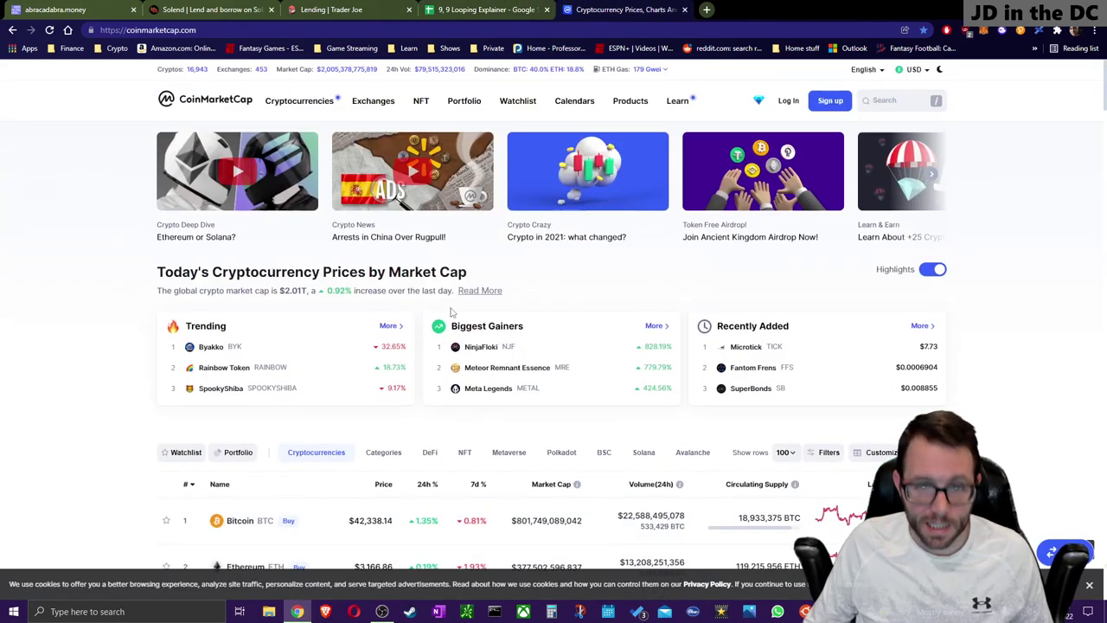
pyautogui.click(891, 102)
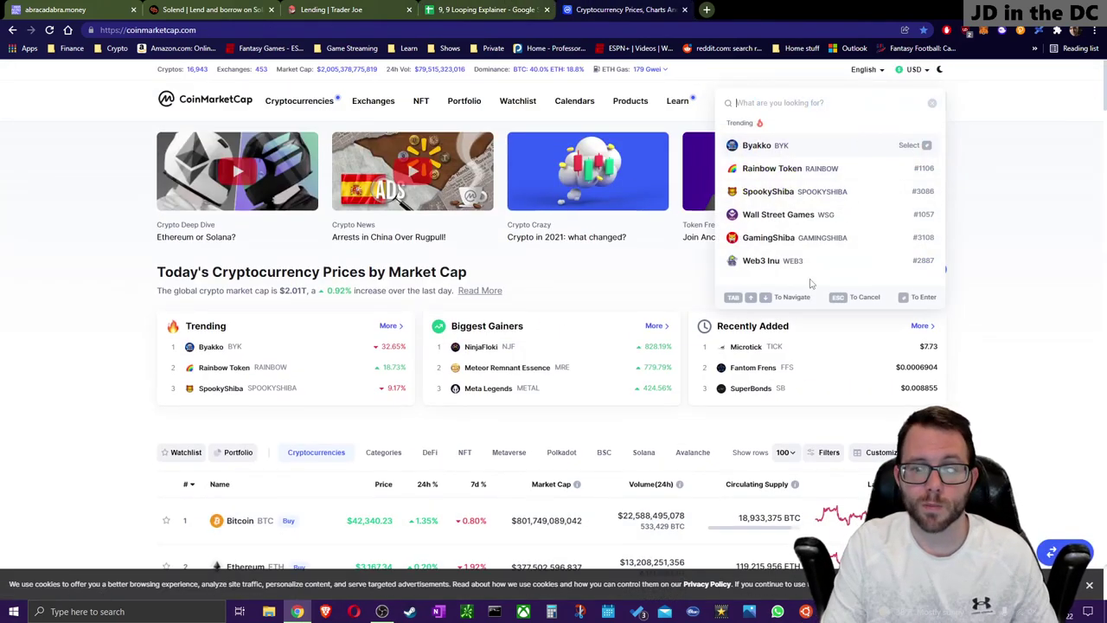
pyautogui.write('UST')
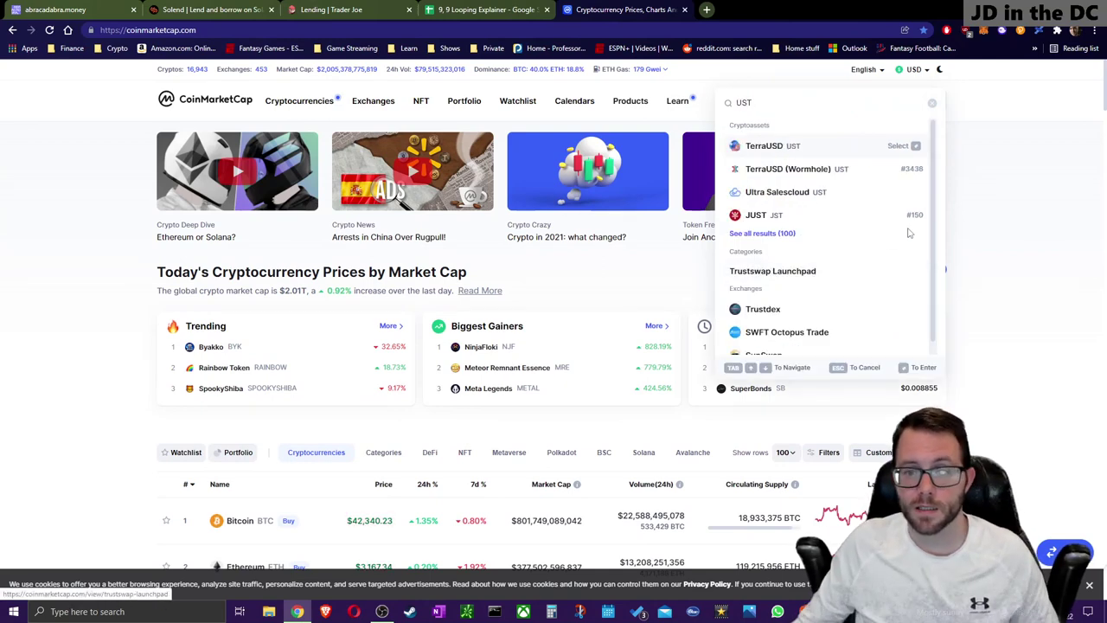
pyautogui.click(796, 153)
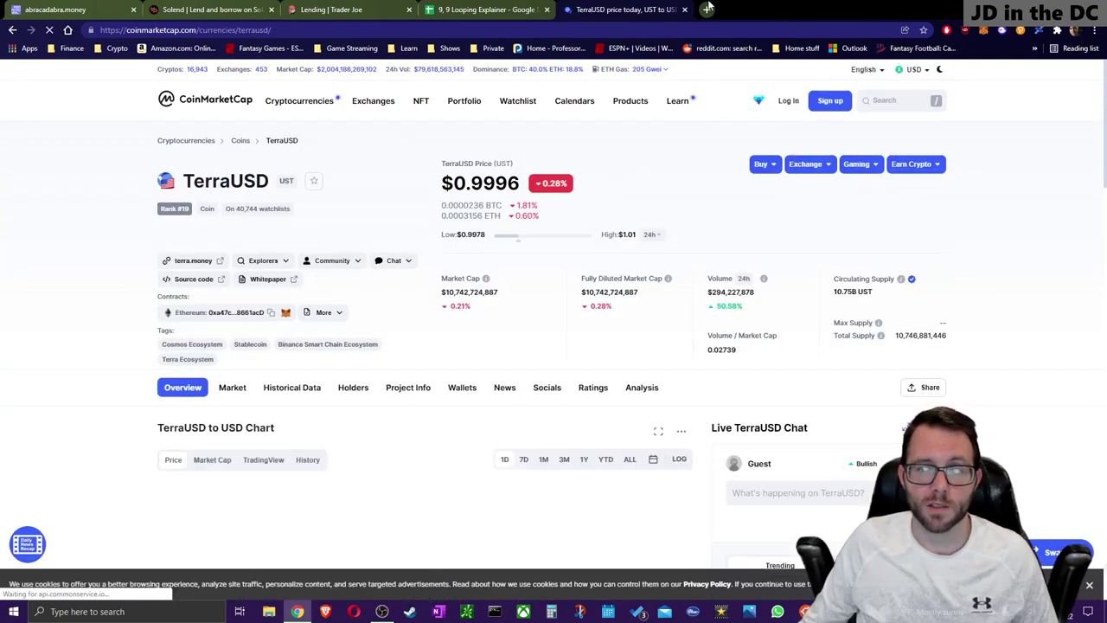
# Step: Open the bookmarked Chainlink Market UST / USD price feed in a new browser tab
pyautogui.click(707, 9)
pyautogui.click(117, 48)
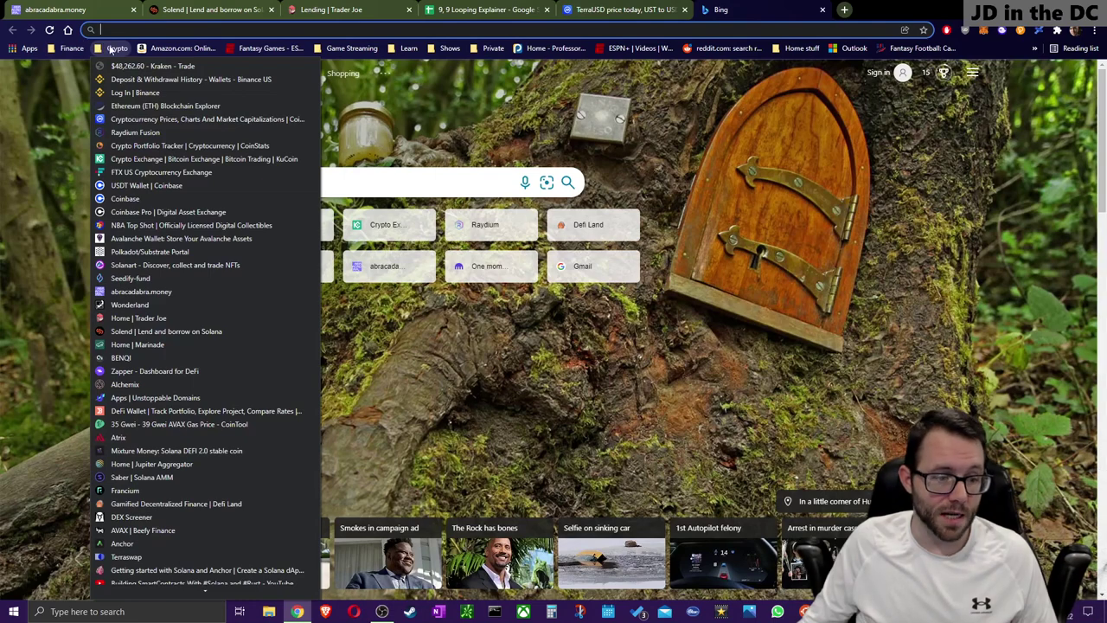
pyautogui.scroll(-1, 219, 514)
pyautogui.click(199, 556)
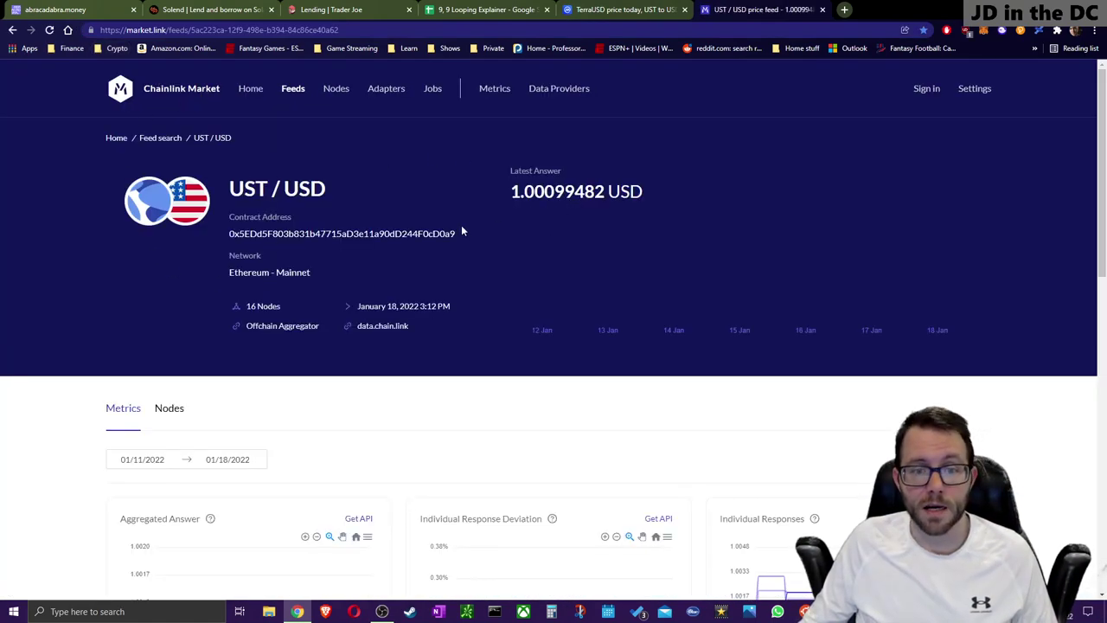
pyautogui.moveTo(673, 273)
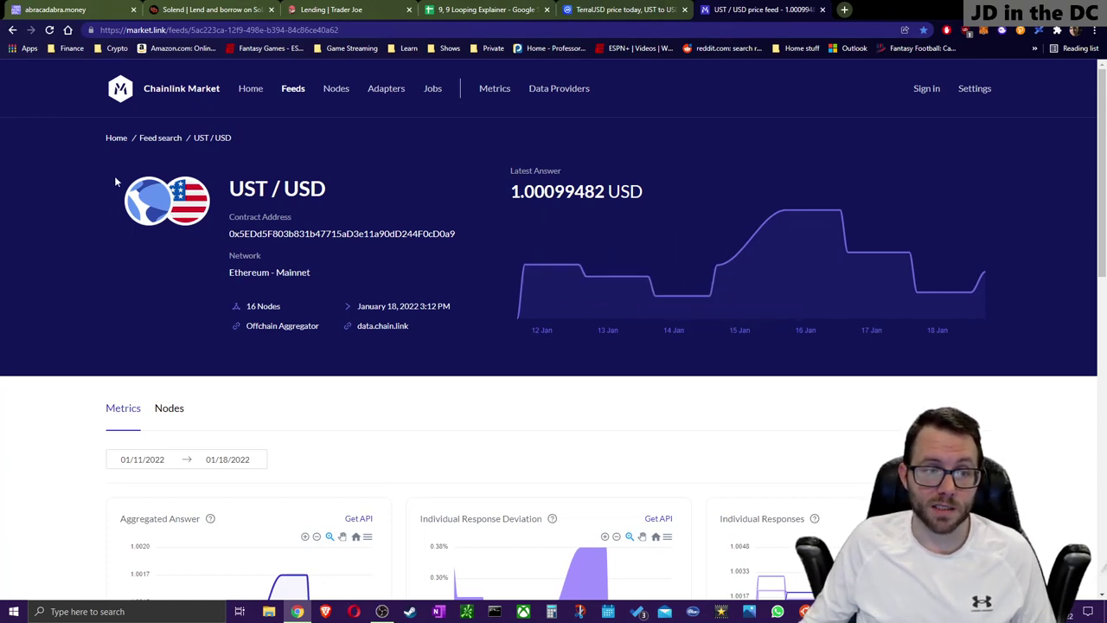
# Step: Compare the UST price on the abracadabra.money pool page with the Chainlink feed's latest answer, and examine the feed's metric charts
pyautogui.click(74, 7)
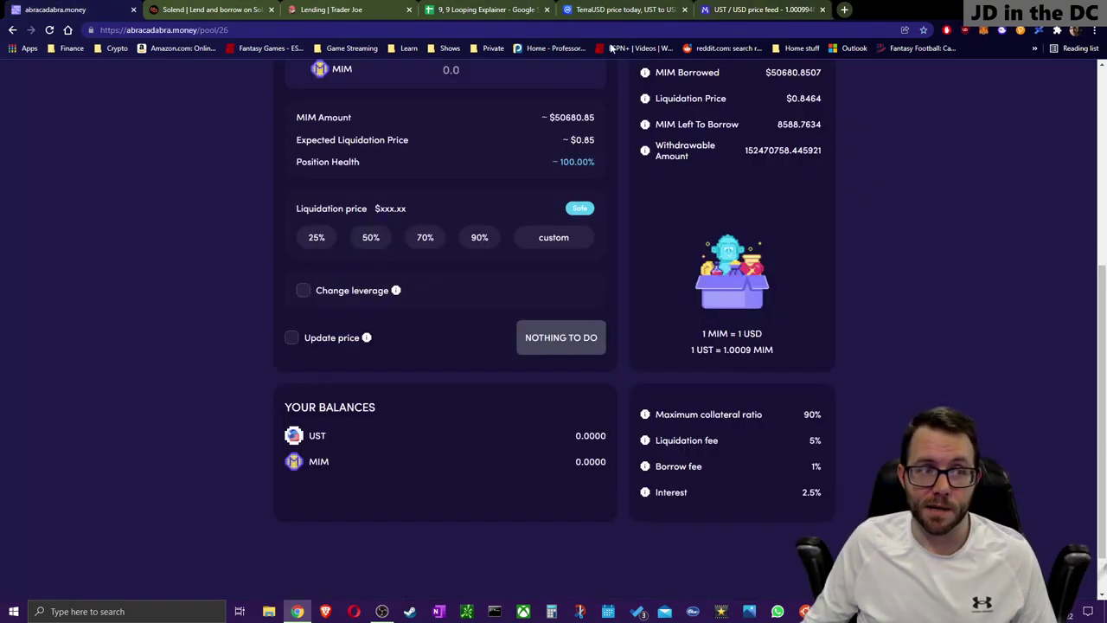
pyautogui.click(758, 6)
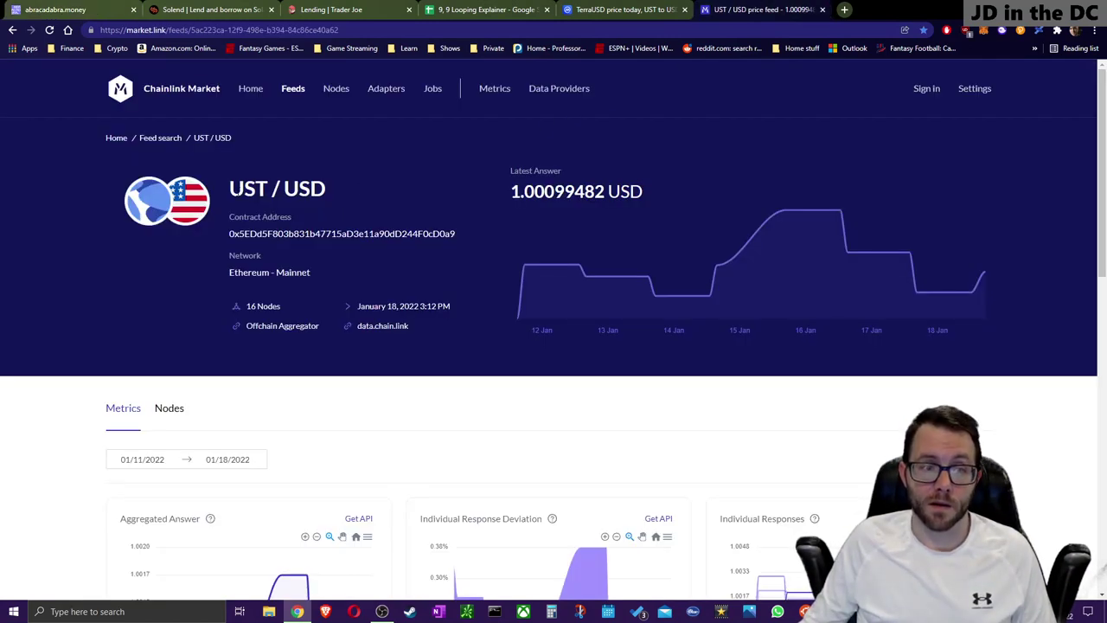
pyautogui.moveTo(230, 190); pyautogui.dragTo(279, 190)
pyautogui.click(282, 215)
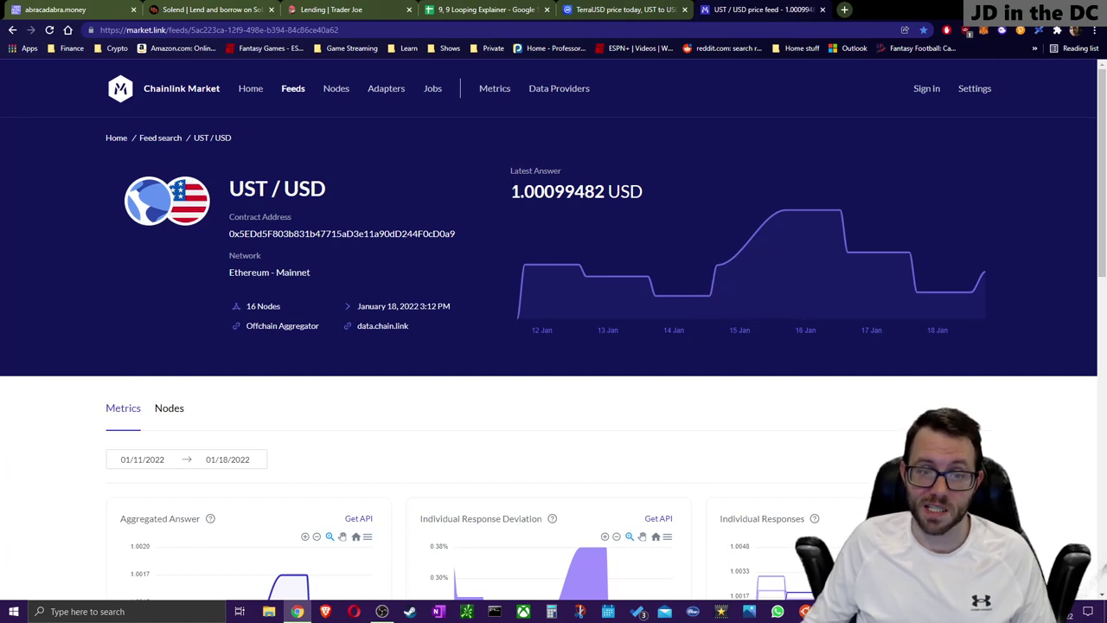
pyautogui.moveTo(510, 191); pyautogui.dragTo(585, 193)
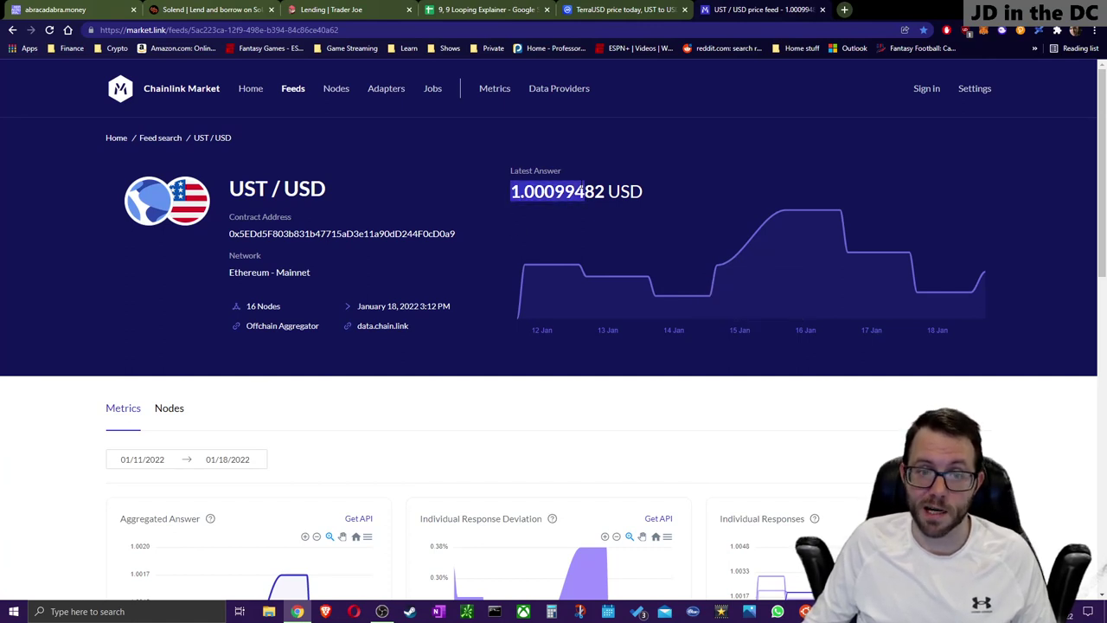
pyautogui.click(524, 199)
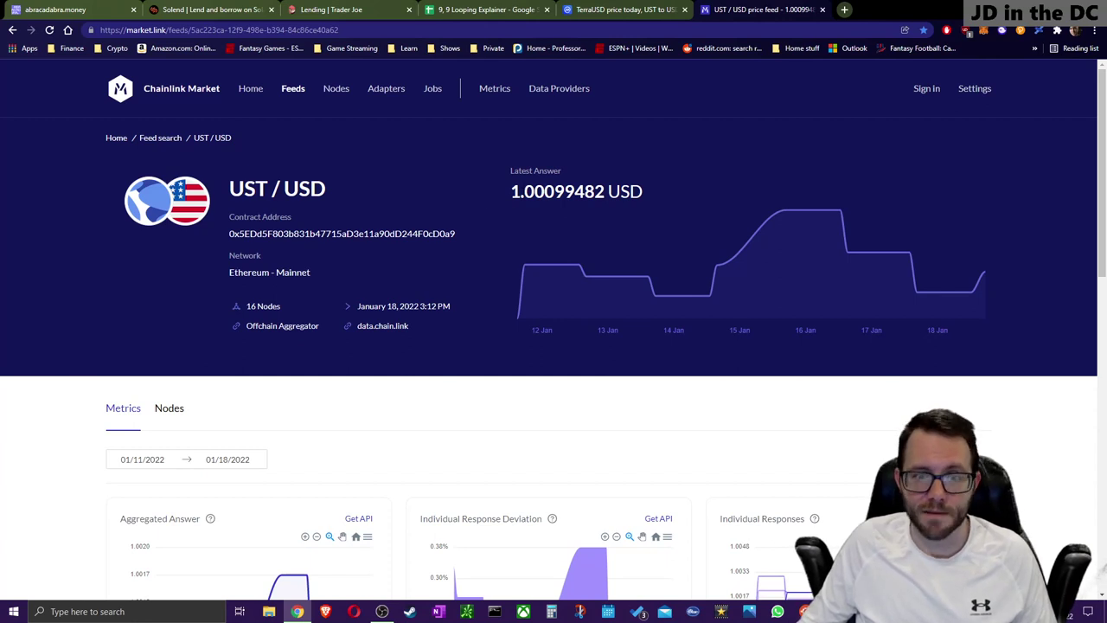
pyautogui.scroll(-2, 554, 208)
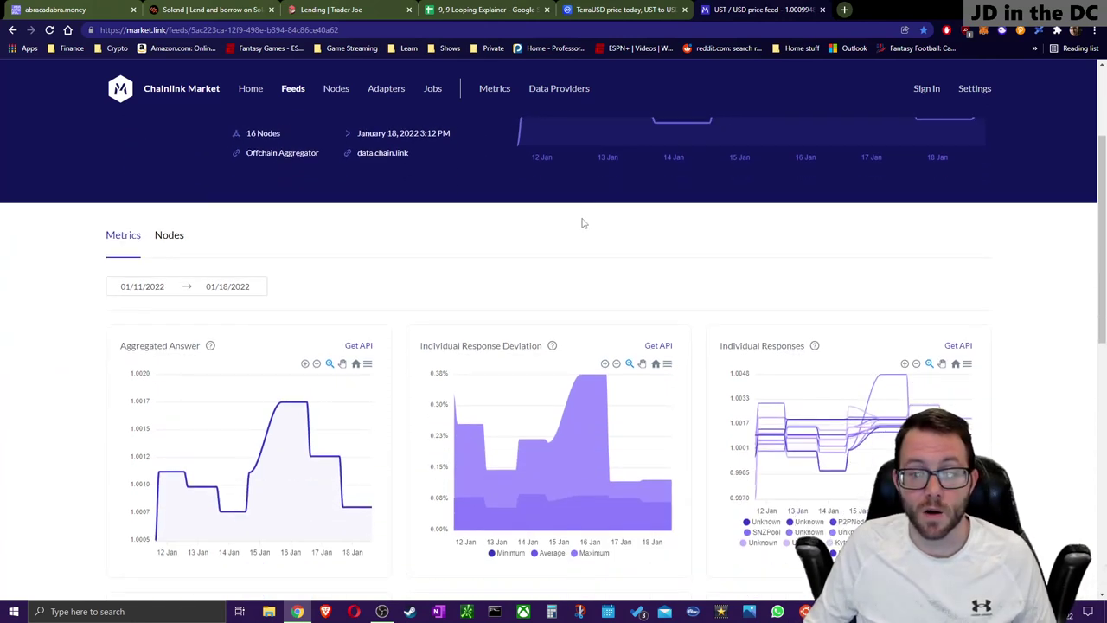
pyautogui.scroll(2, 582, 216)
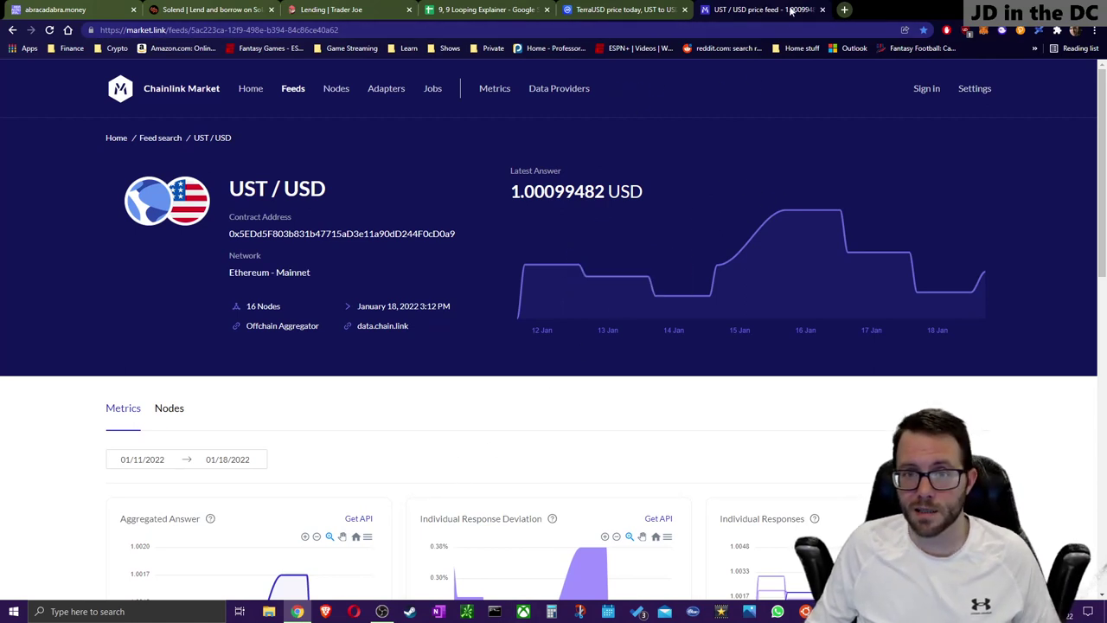
# Step: Show the all-time TerraUSD to USD price chart on CoinMarketCap and examine its past departures from the peg
pyautogui.click(617, 6)
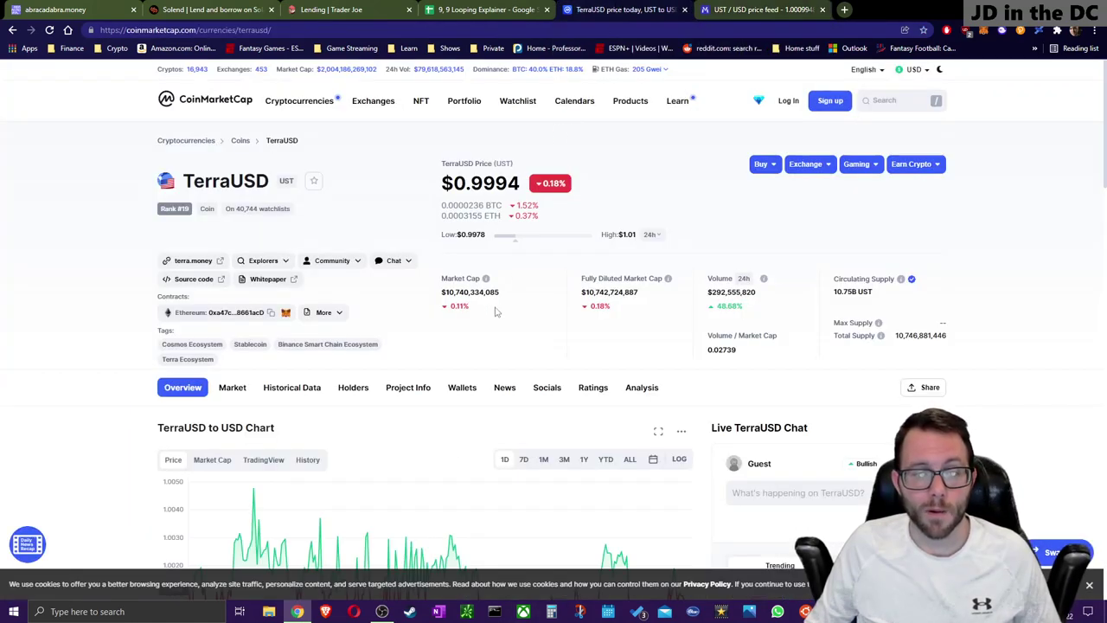
pyautogui.scroll(-2, 494, 309)
pyautogui.click(630, 458)
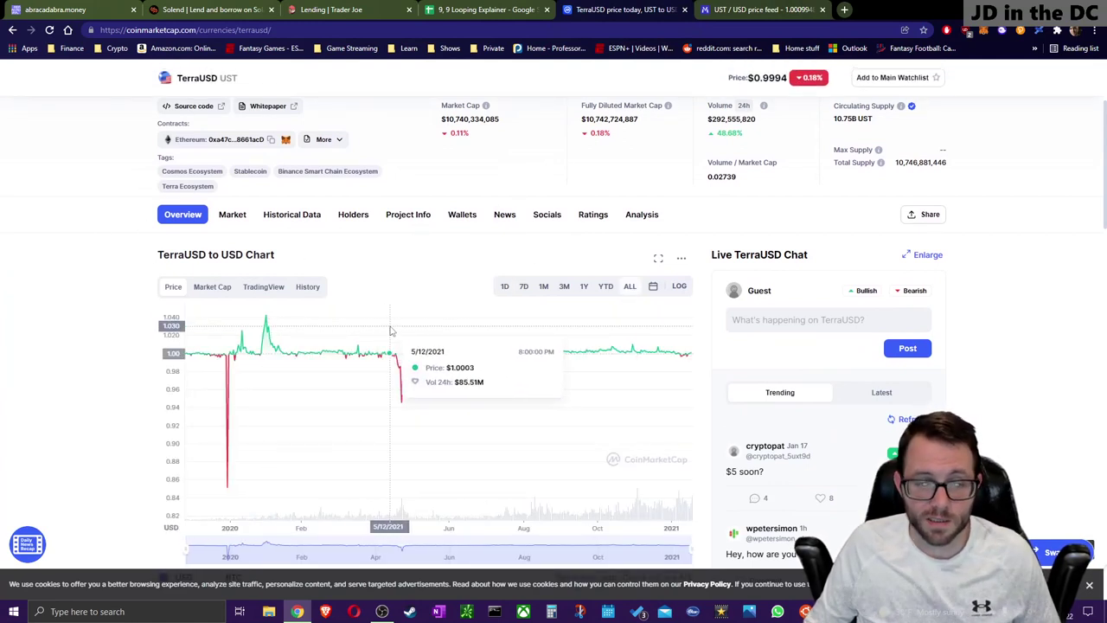
pyautogui.scroll(-1, 82, 402)
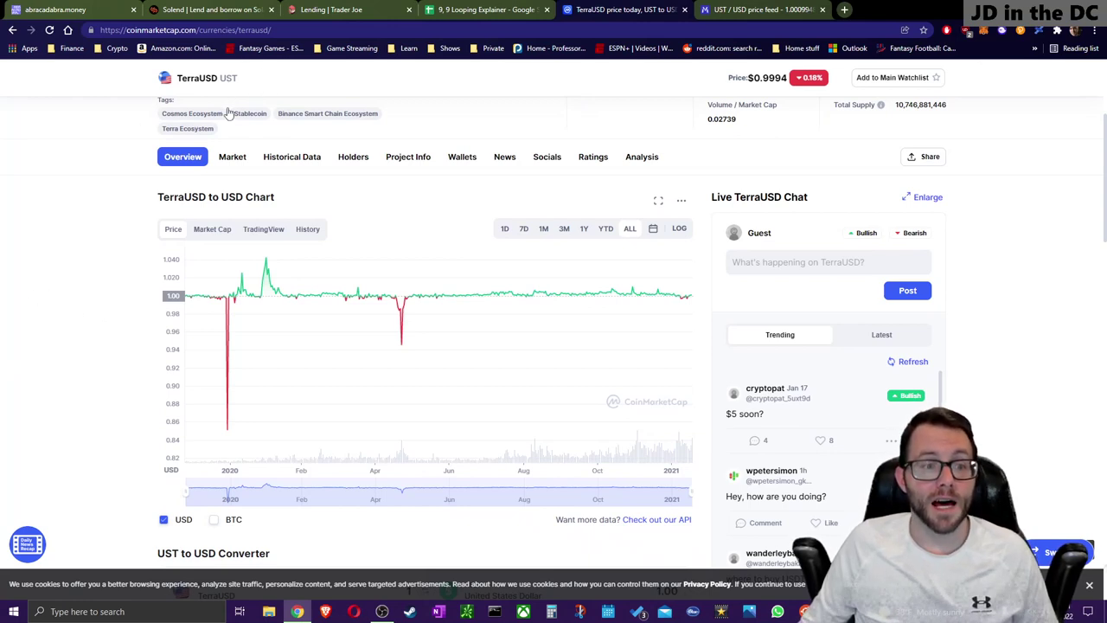
pyautogui.moveTo(404, 297)
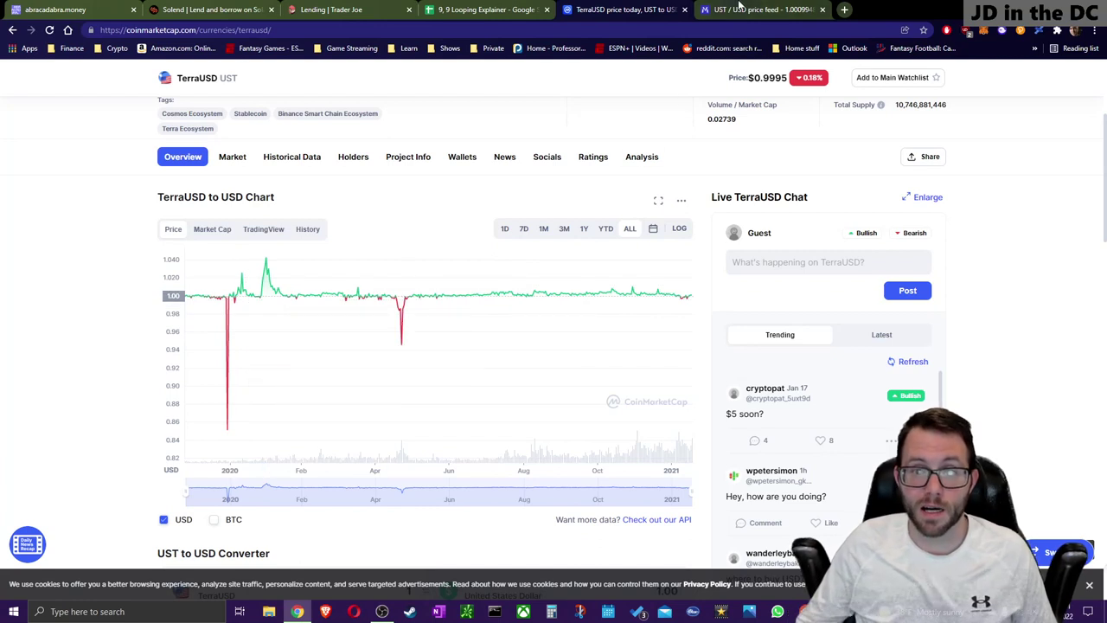
# Step: Compare the UST position's liquidation price on the abracadabra.money pool page with the Chainlink UST / USD feed, and review the open position's figures
pyautogui.click(57, 9)
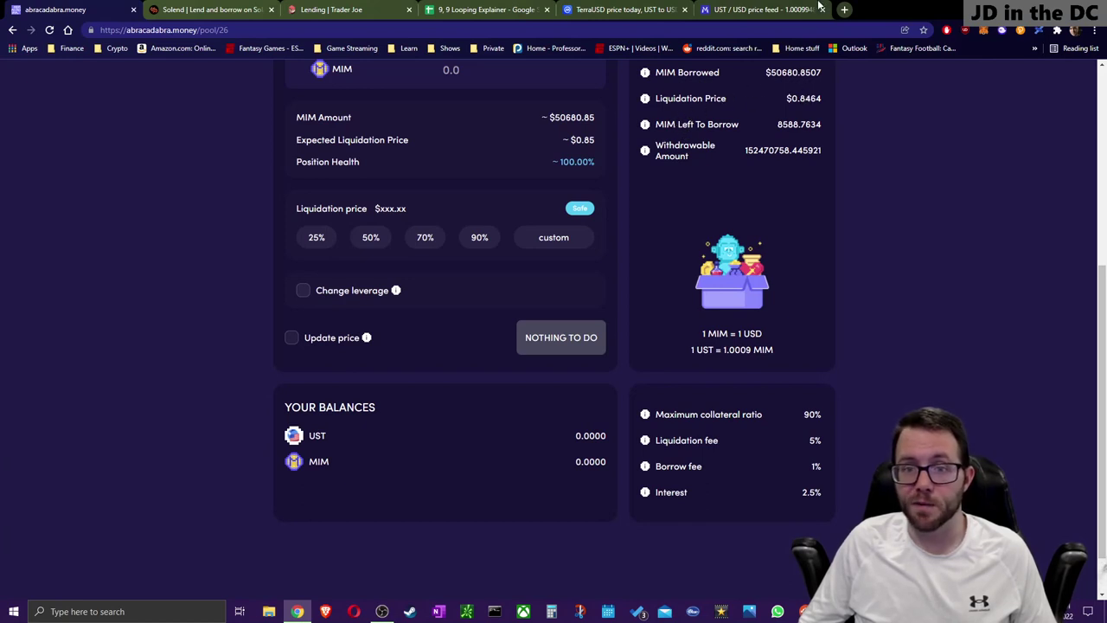
pyautogui.click(764, 10)
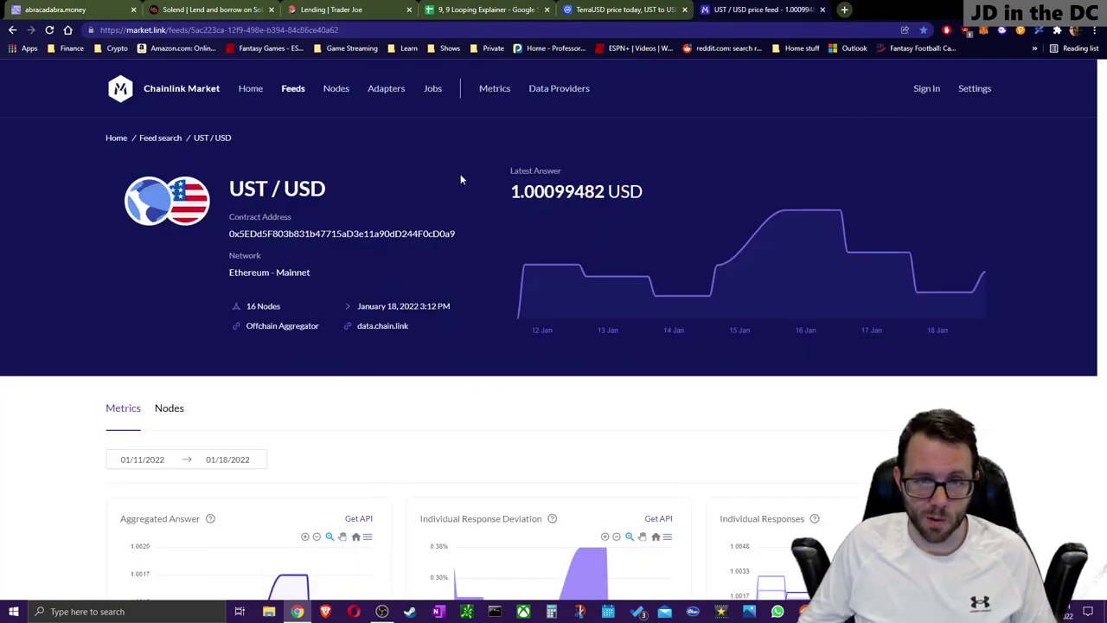
pyautogui.click(623, 10)
pyautogui.click(47, 10)
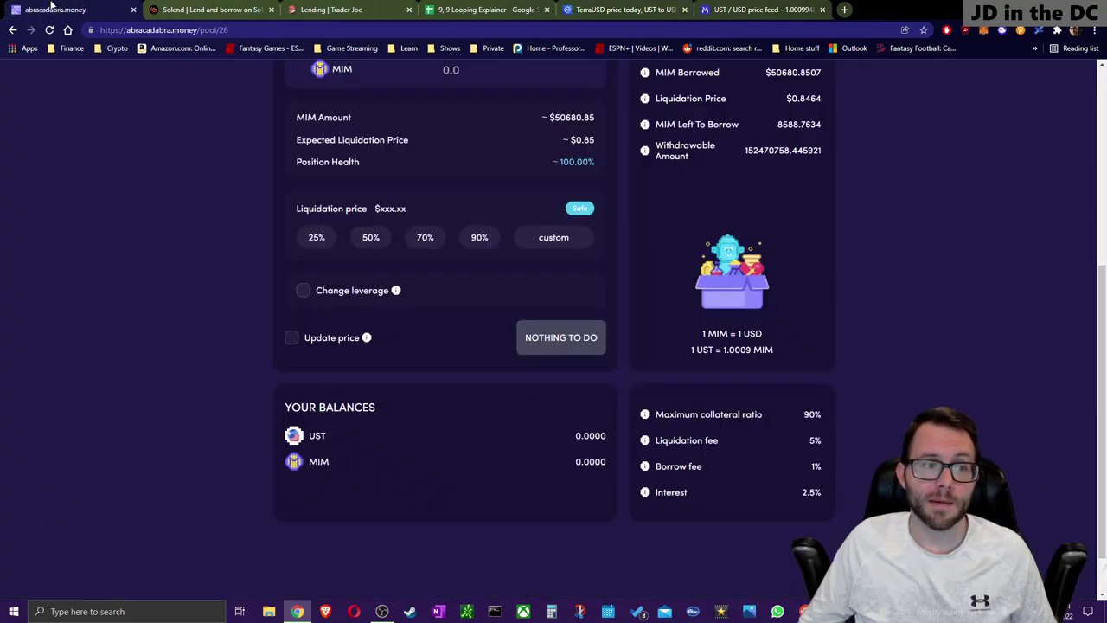
pyautogui.scroll(4, 416, 222)
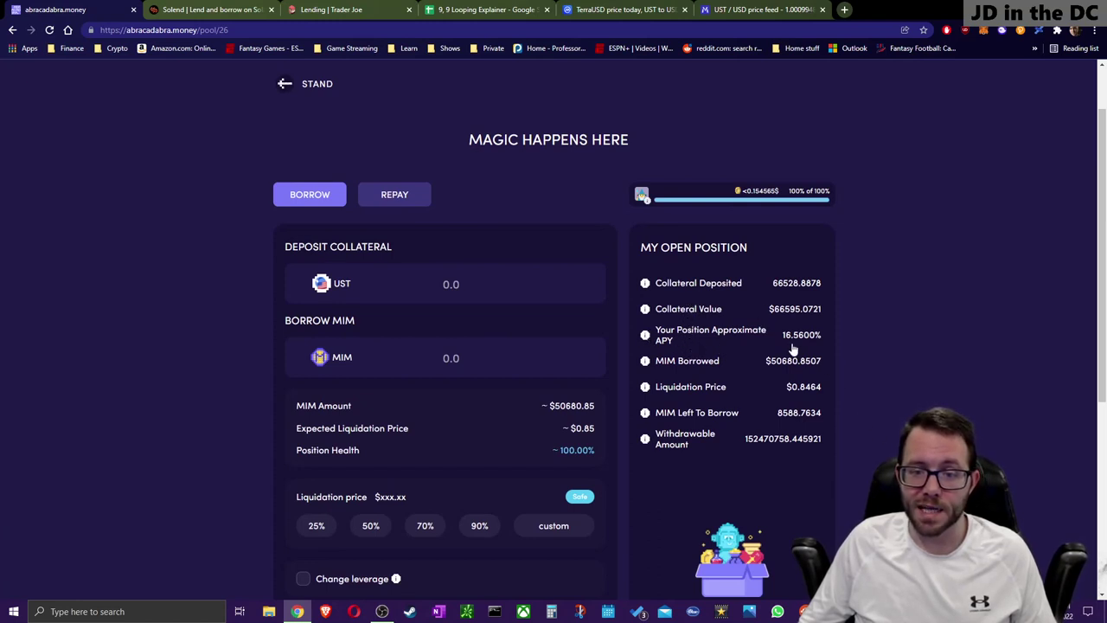
pyautogui.scroll(-2, 784, 489)
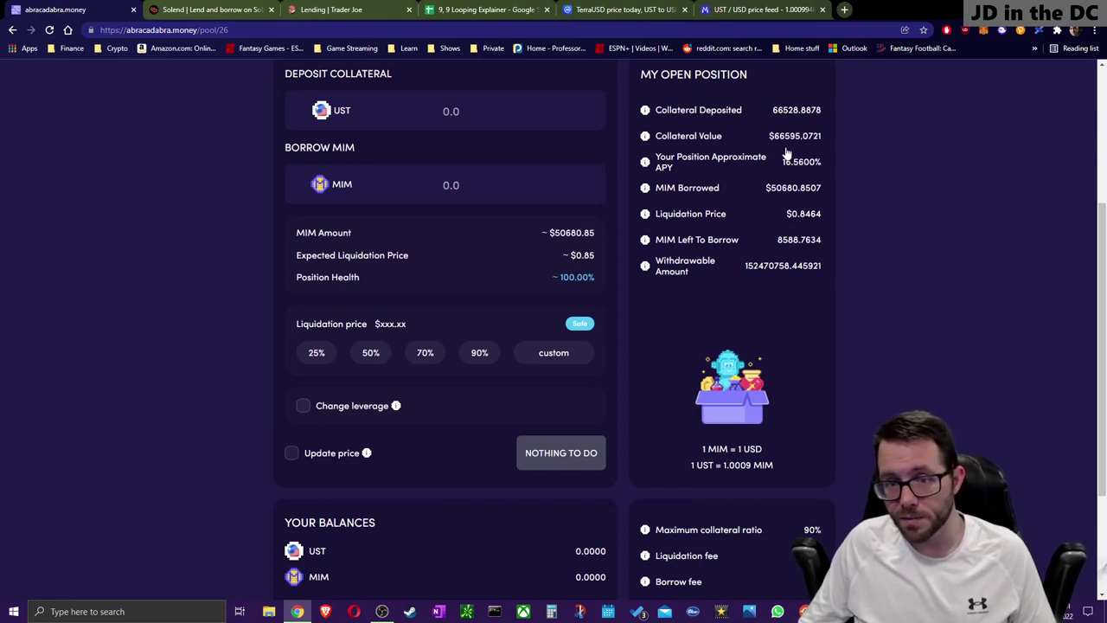
pyautogui.scroll(-1, 693, 525)
pyautogui.scroll(3, 692, 525)
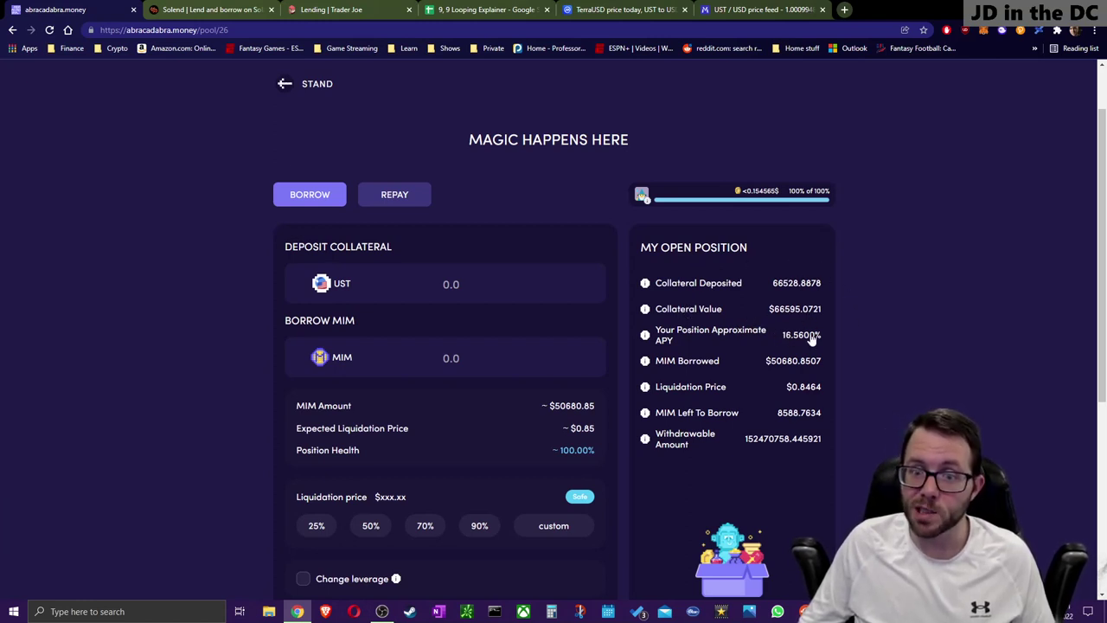
# Step: Switch to the 9, 9 Looping Explainer spreadsheet and review the Stable Loop sheet's parameters and returns per loop
pyautogui.click(701, 9)
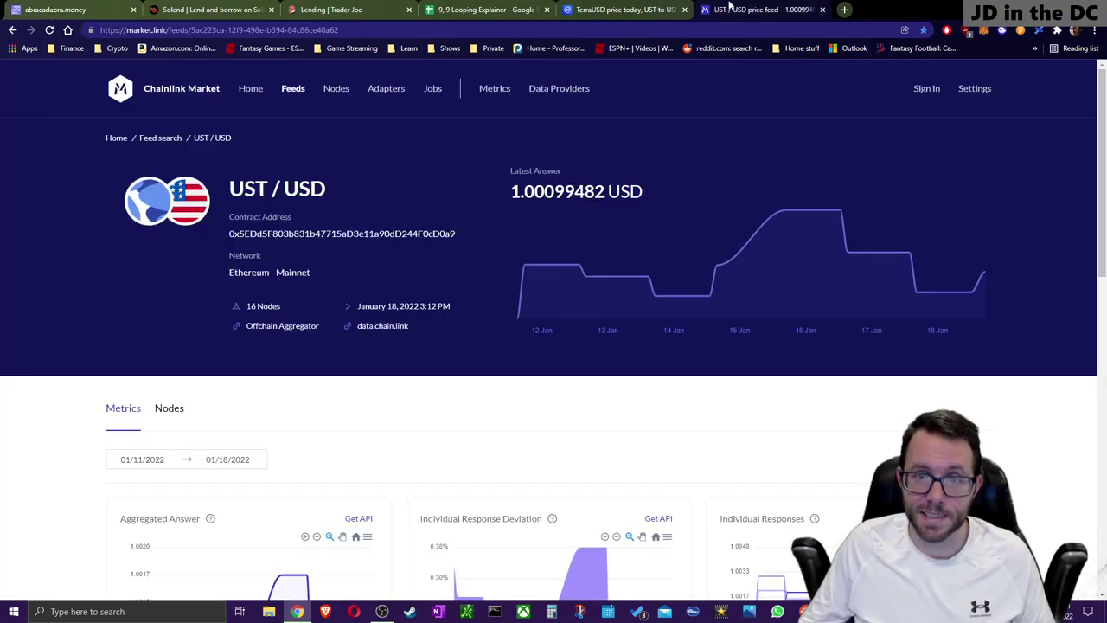
pyautogui.click(596, 7)
pyautogui.click(428, 7)
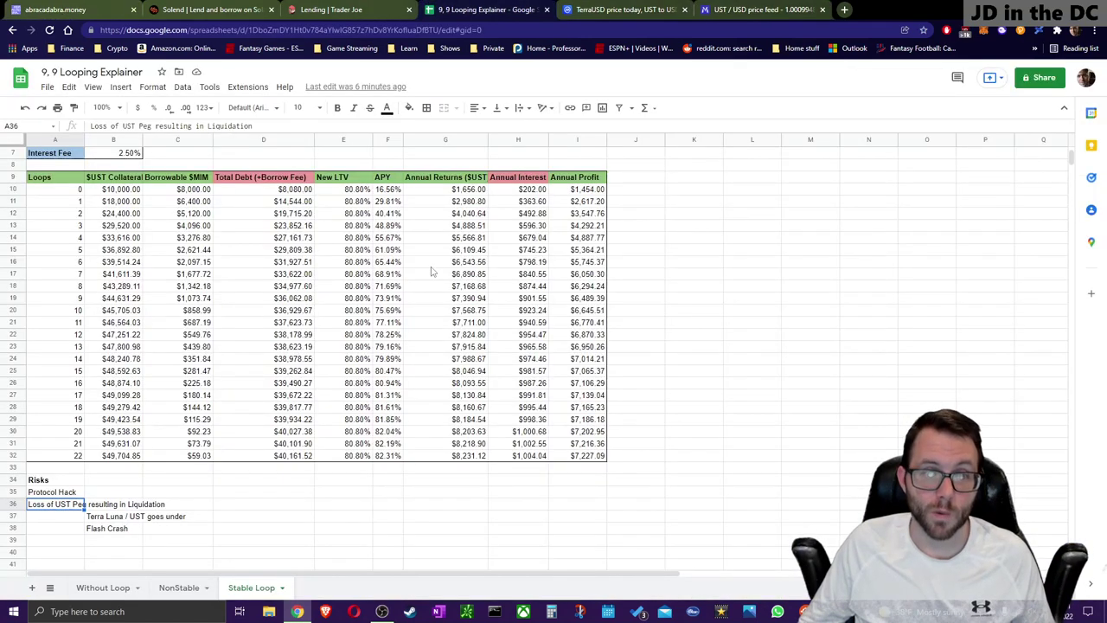
pyautogui.scroll(2, 432, 272)
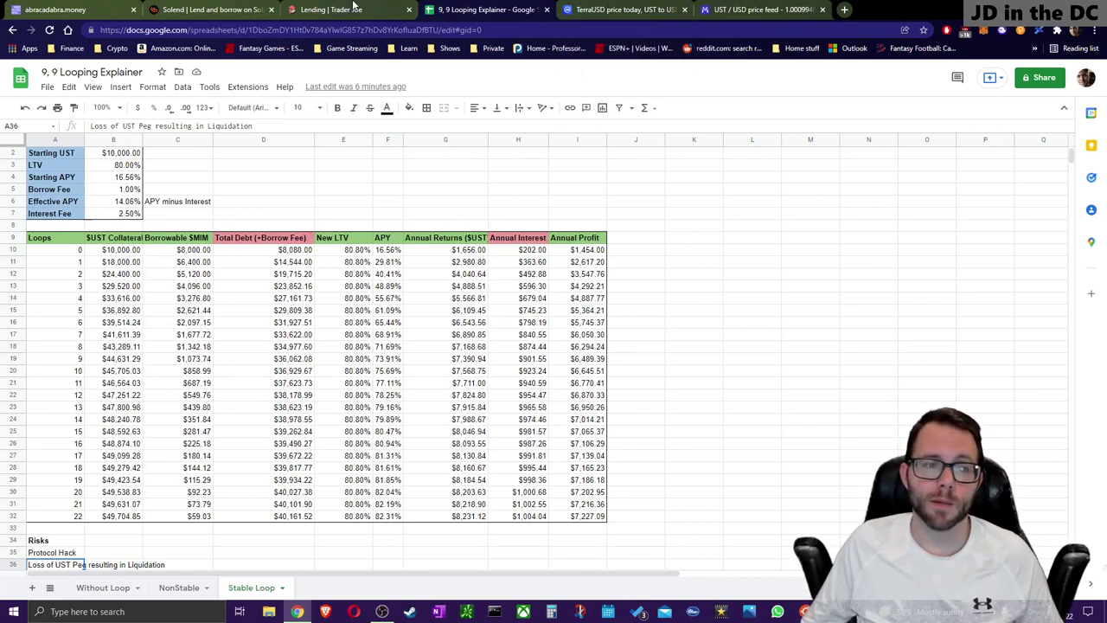
# Step: Cross-check the open position on abracadabra.money against the Chainlink UST / USD feed and the Stable Loop table
pyautogui.click(60, 9)
pyautogui.scroll(-2, 844, 416)
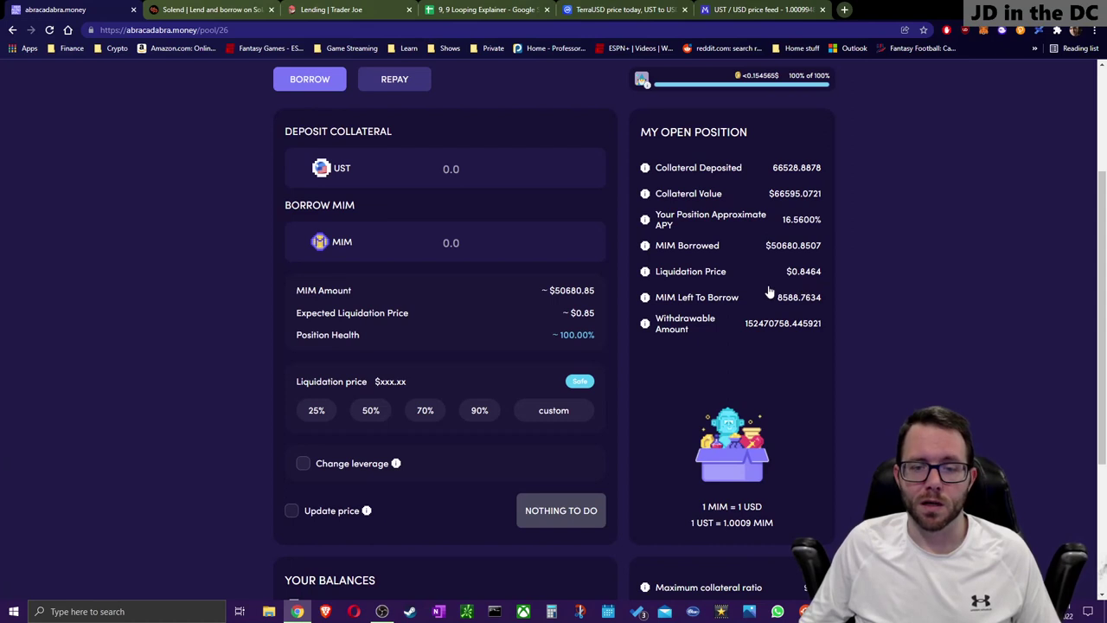
pyautogui.click(761, 9)
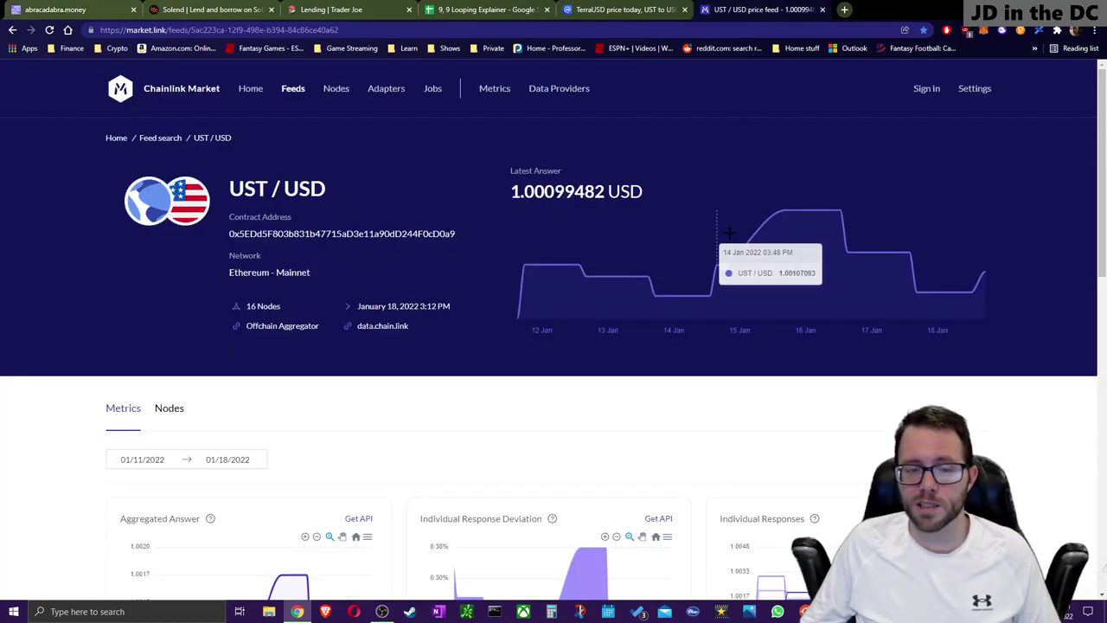
pyautogui.click(581, 7)
pyautogui.click(486, 10)
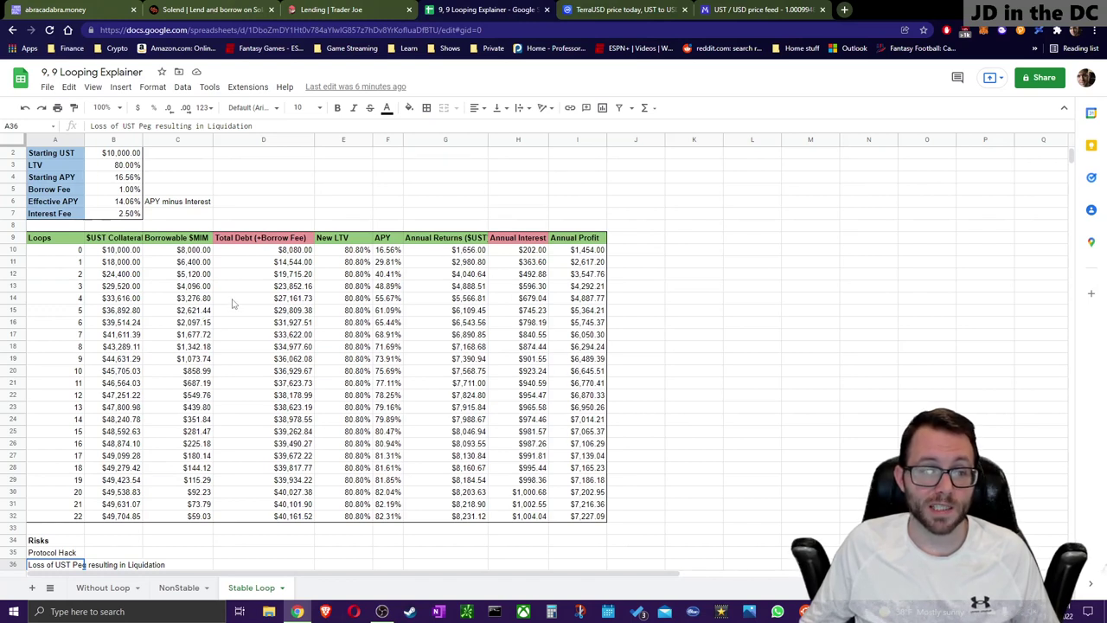
pyautogui.scroll(1, 173, 270)
# Step: Switch to the Solend dashboard and examine the supply and borrow APY of the UST market
pyautogui.click(55, 10)
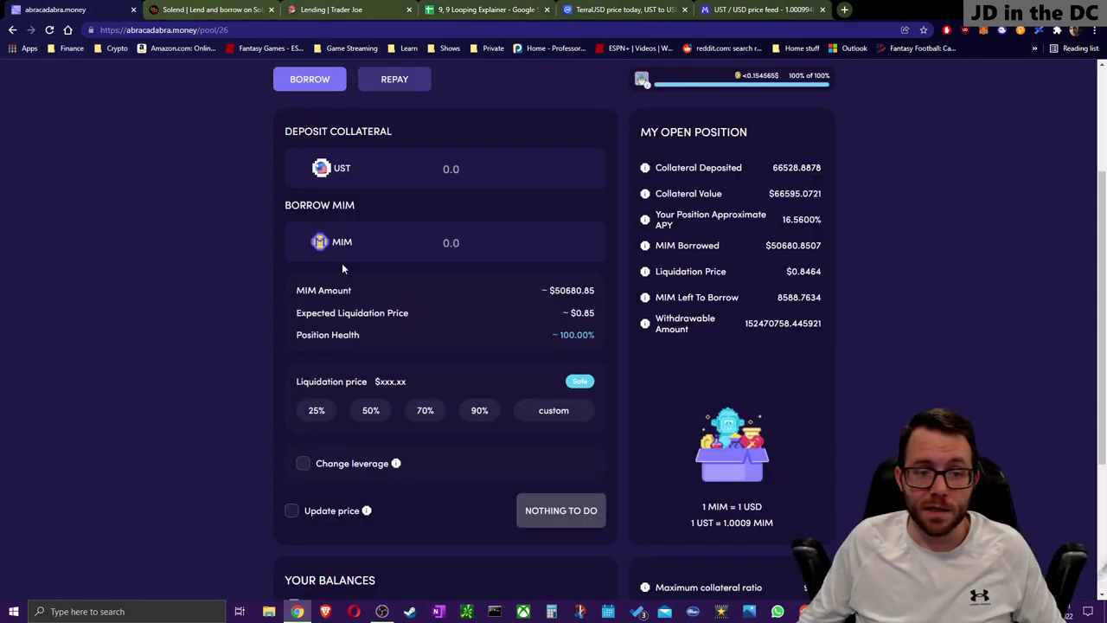
pyautogui.click(239, 8)
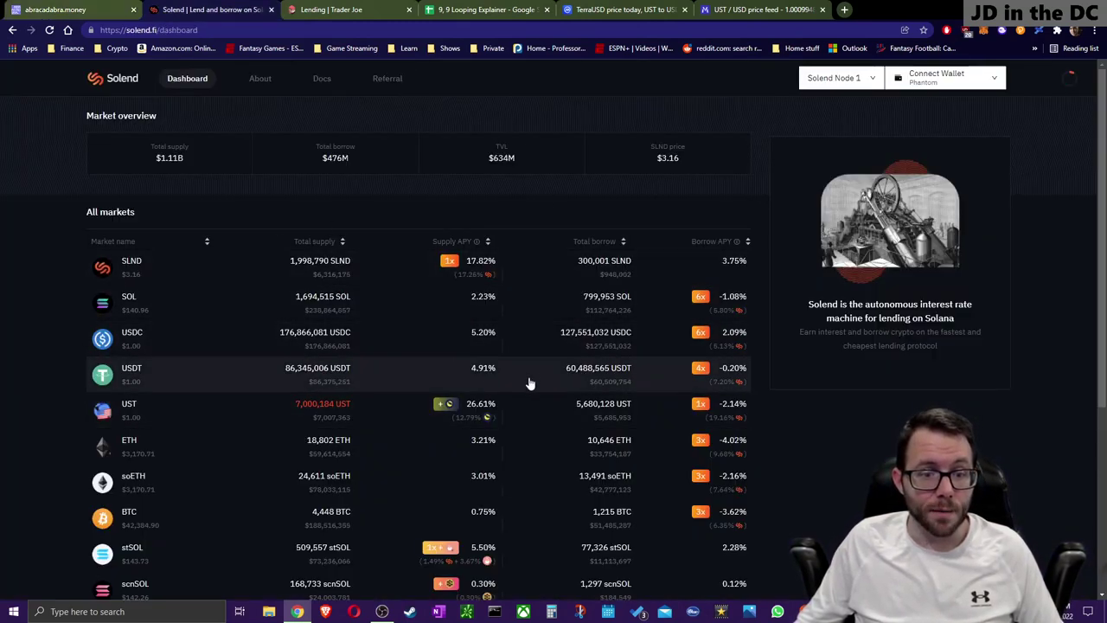
pyautogui.scroll(-2, 415, 312)
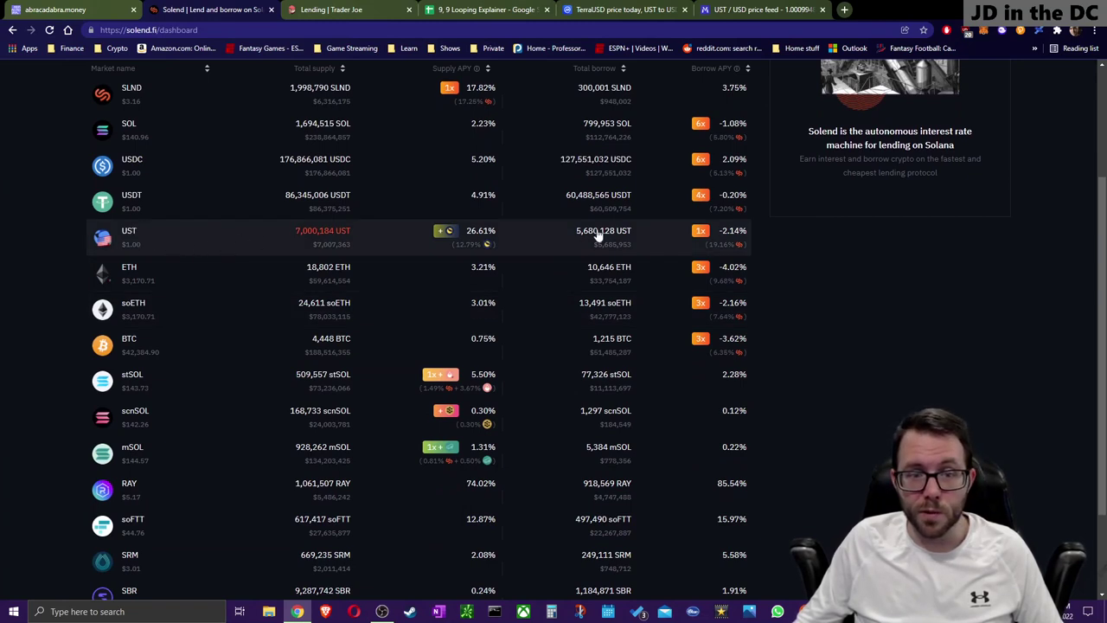
pyautogui.moveTo(735, 242)
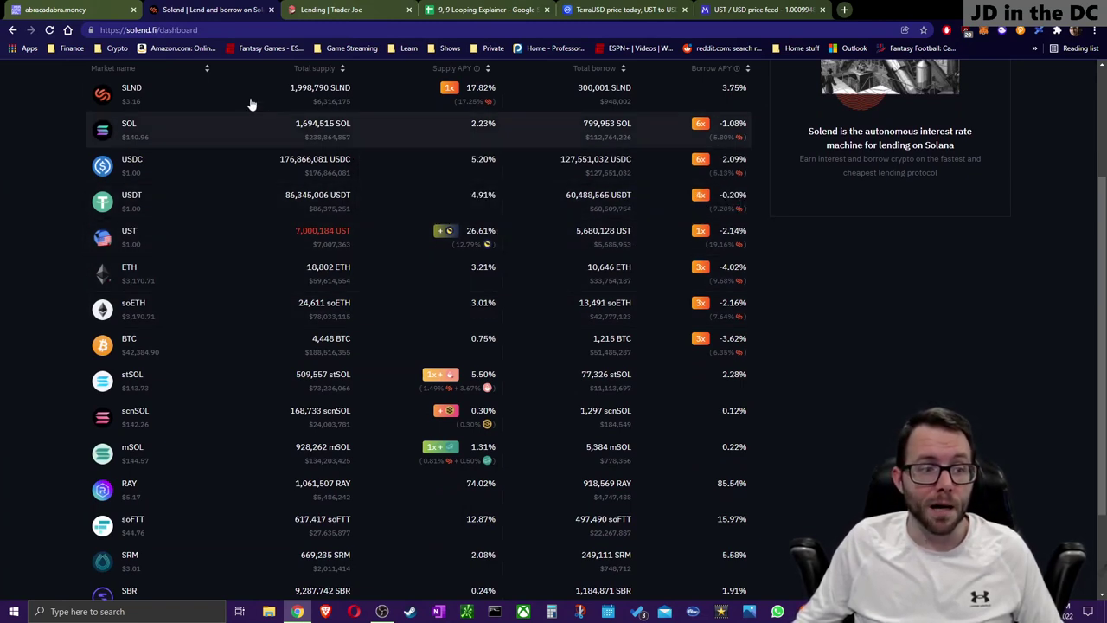
# Step: Open abracadabra.money's list of borrow markets and view which networks it offers, without changing the network
pyautogui.click(56, 9)
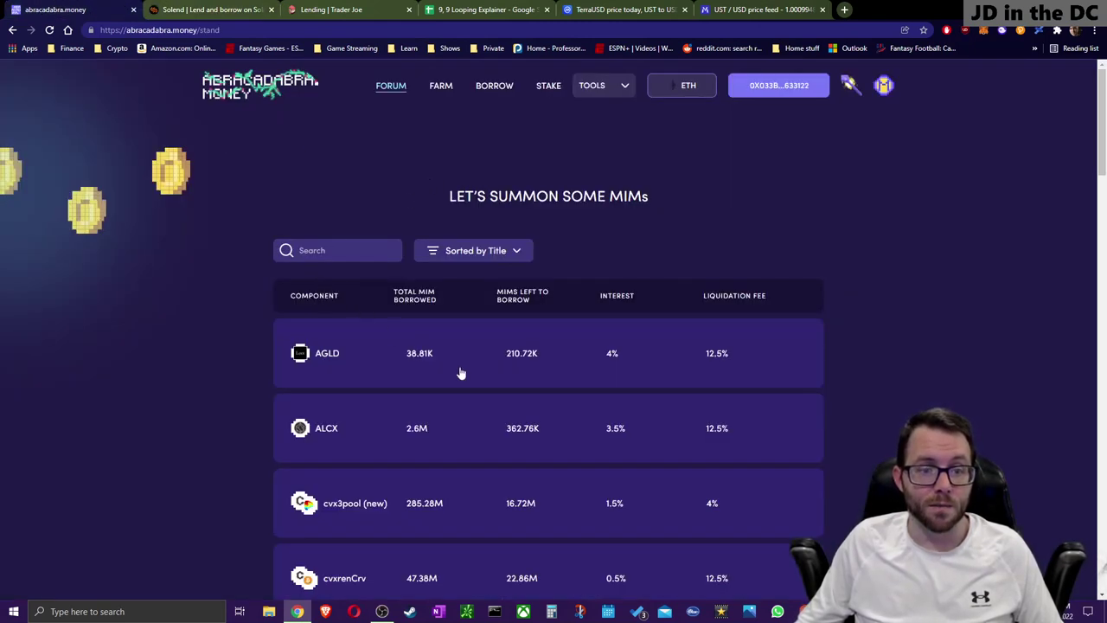
pyautogui.scroll(-3, 462, 388)
pyautogui.scroll(3, 380, 436)
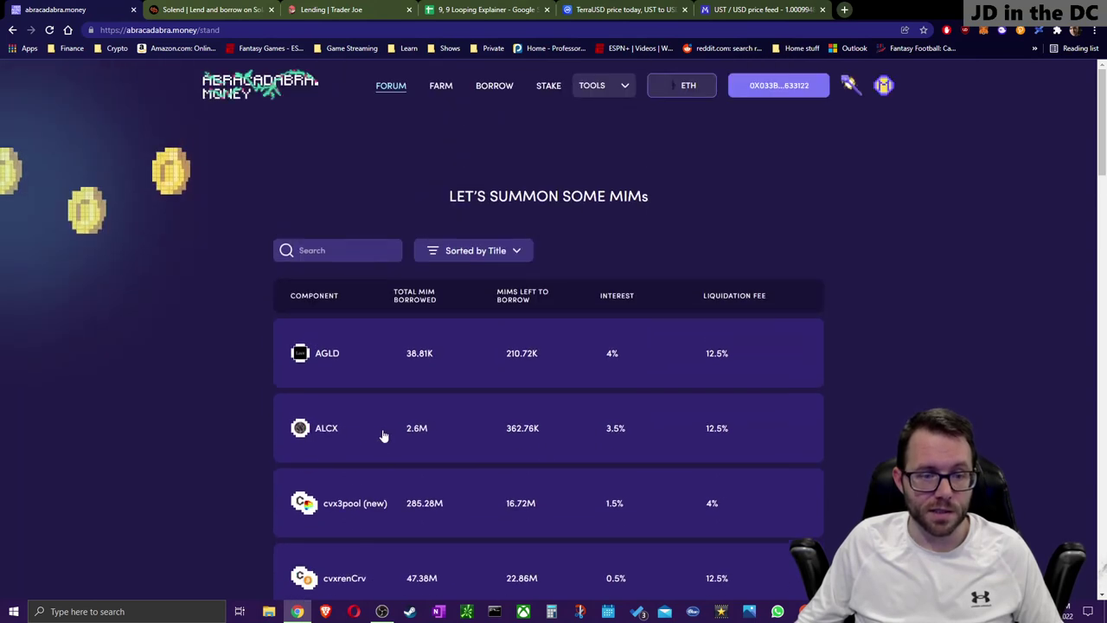
pyautogui.click(687, 86)
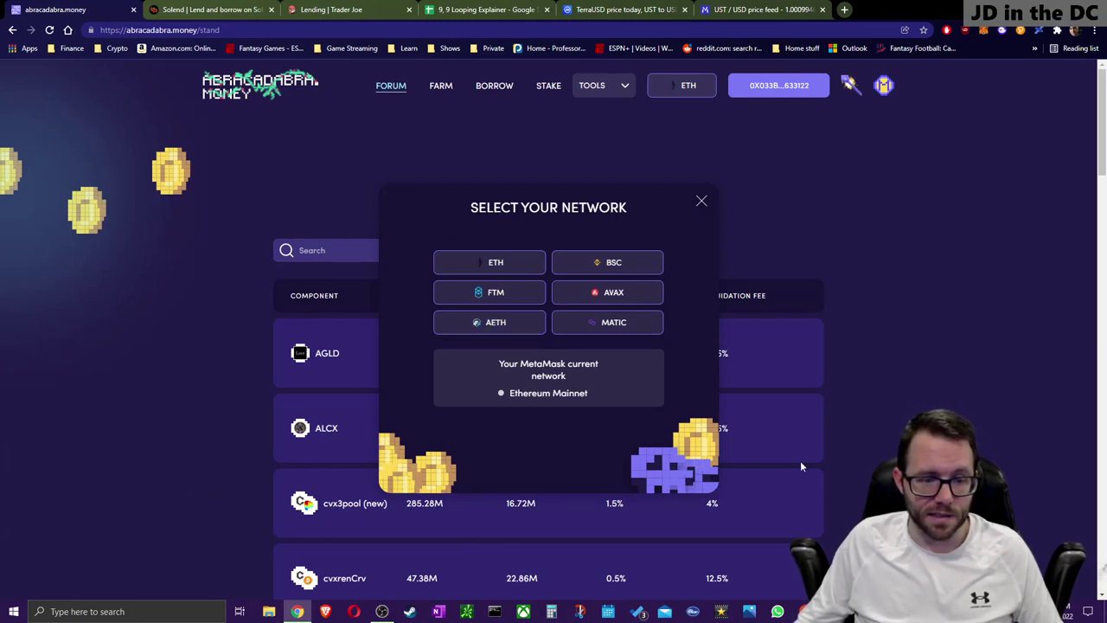
pyautogui.click(723, 207)
# Step: Open the cvx3pool (new) market and check its position APY
pyautogui.click(500, 505)
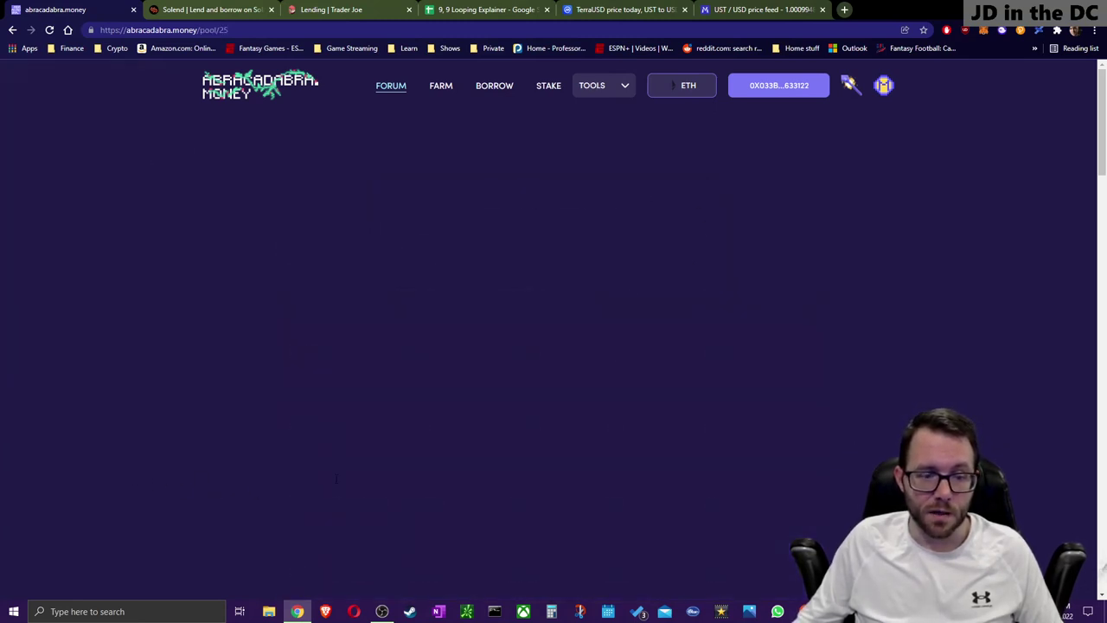
pyautogui.scroll(-1, 325, 454)
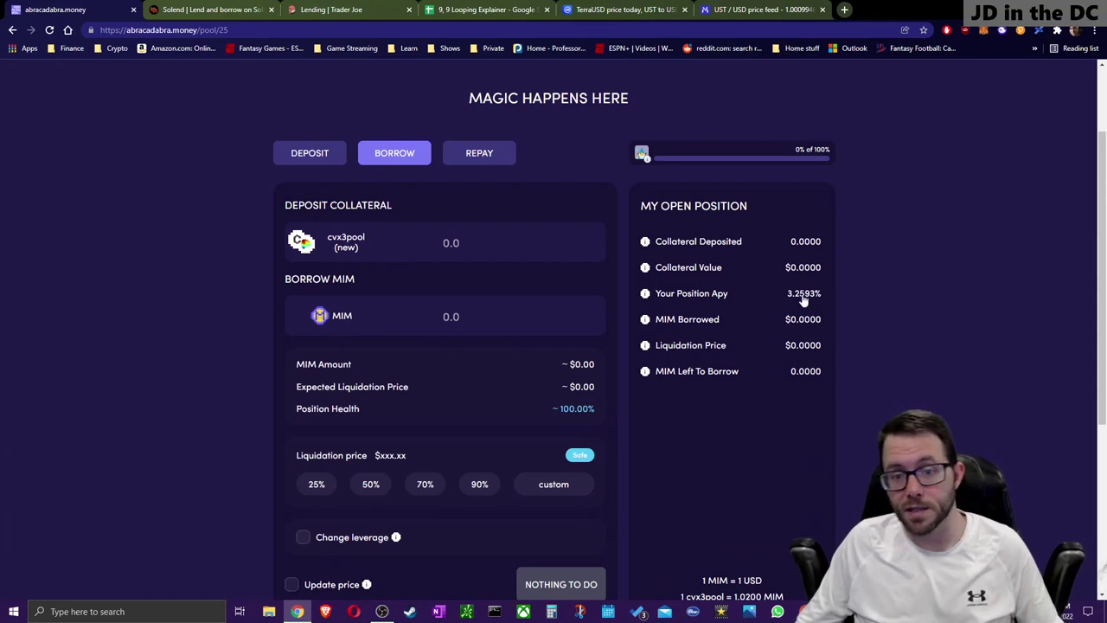
pyautogui.scroll(1, 389, 264)
pyautogui.scroll(1, 389, 216)
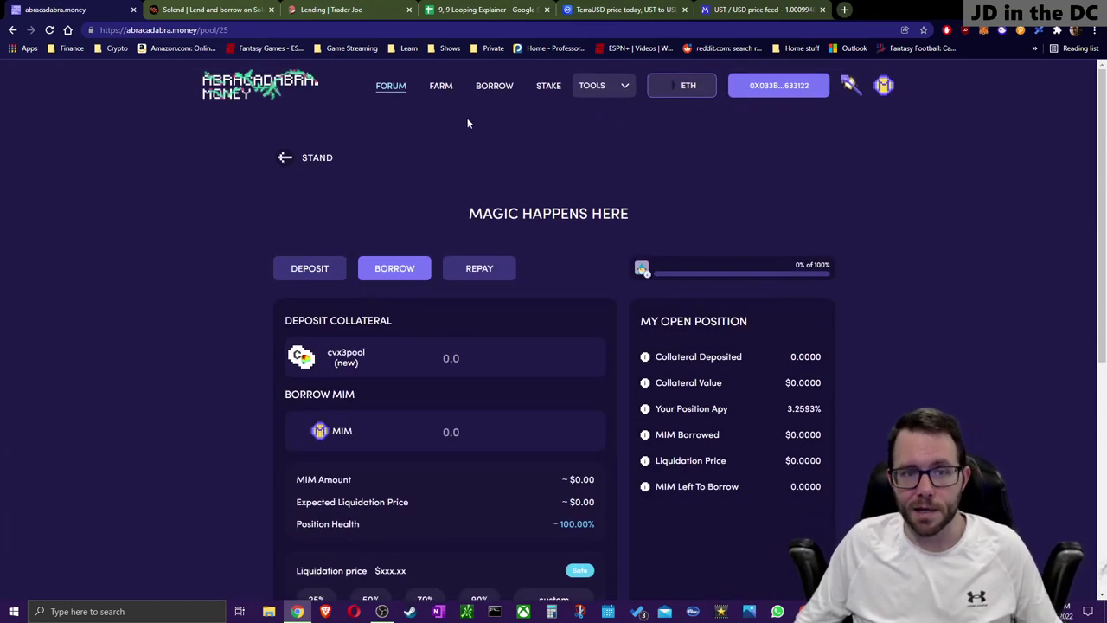
# Step: Return to the list of borrow markets and open the xSUSHI pool to view its position APY
pyautogui.click(505, 89)
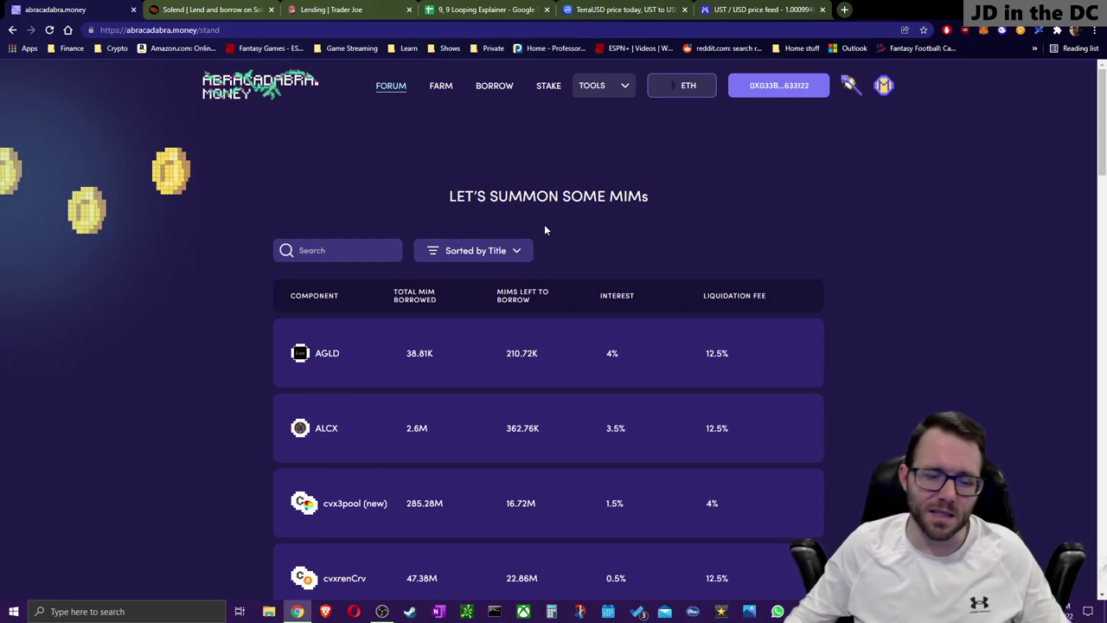
pyautogui.scroll(-3, 454, 320)
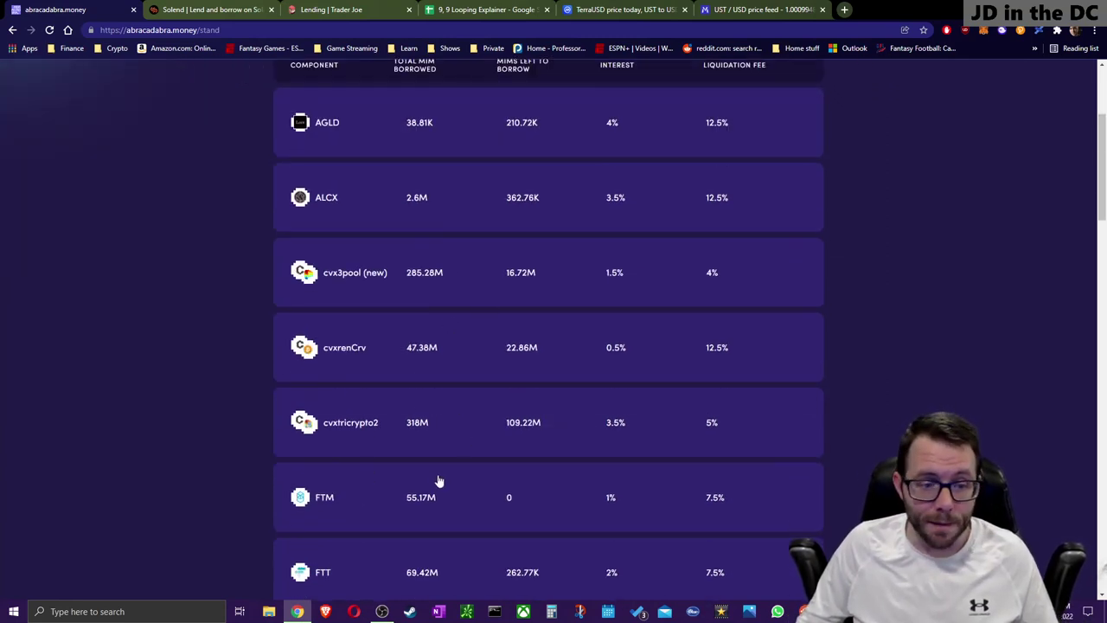
pyautogui.scroll(-8, 435, 482)
pyautogui.scroll(-2, 403, 466)
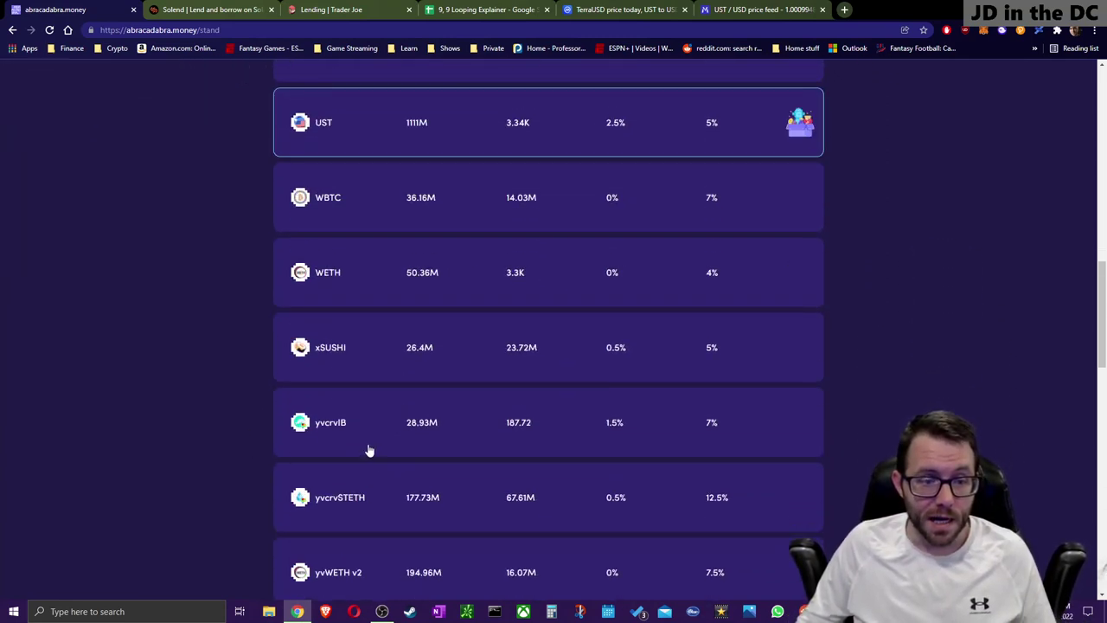
pyautogui.click(385, 358)
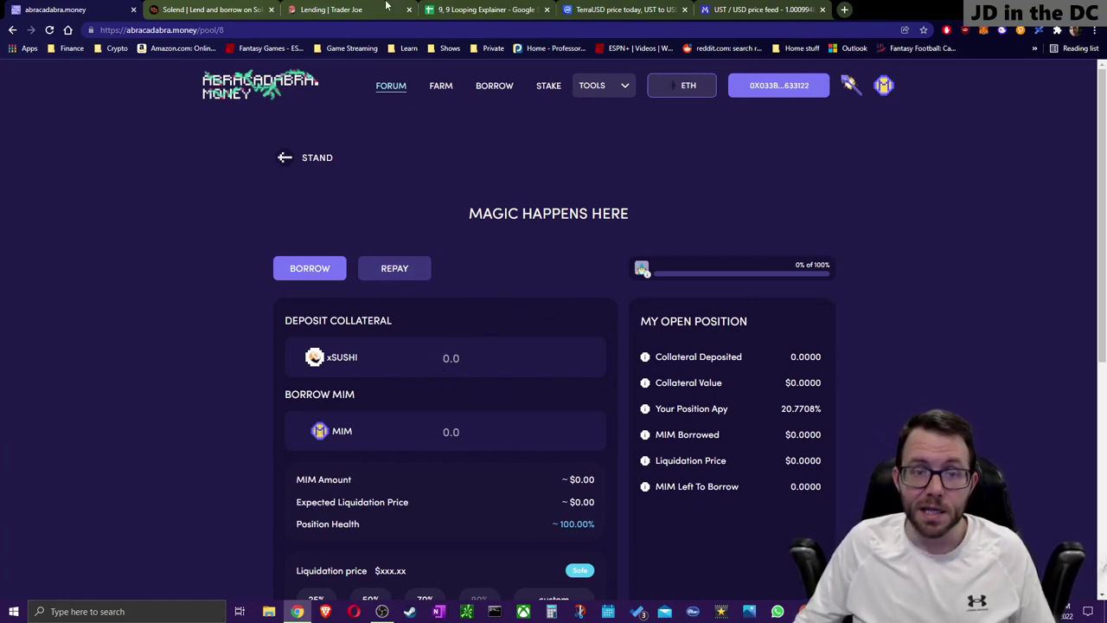
# Step: Switch to the 9, 9 Looping Explainer spreadsheet and show the NonStable sheet
pyautogui.click(485, 7)
pyautogui.click(313, 7)
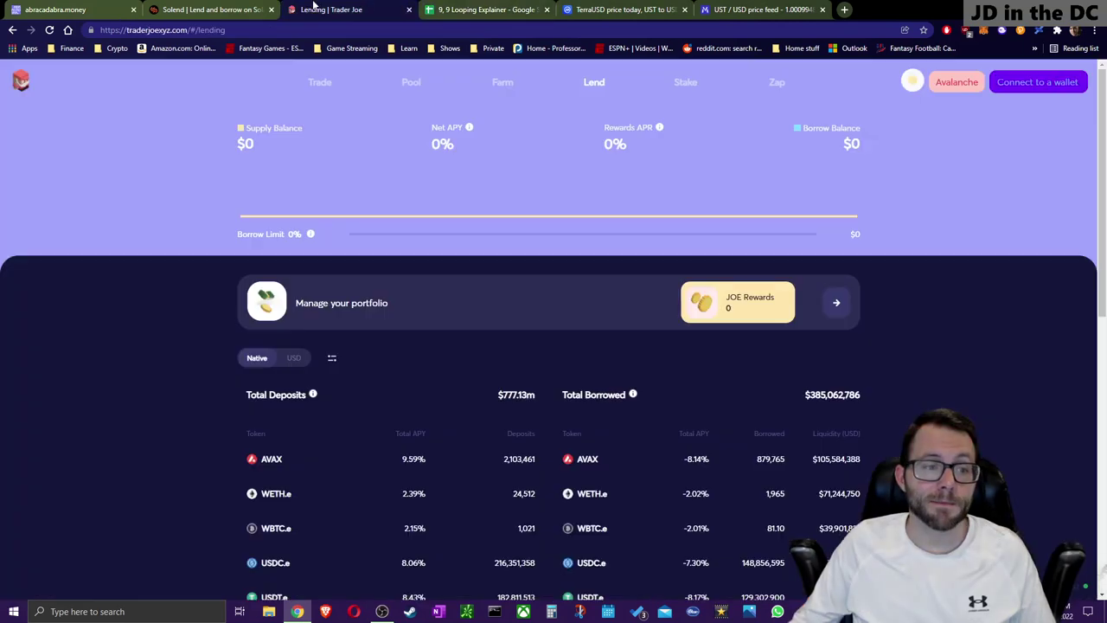
pyautogui.click(467, 8)
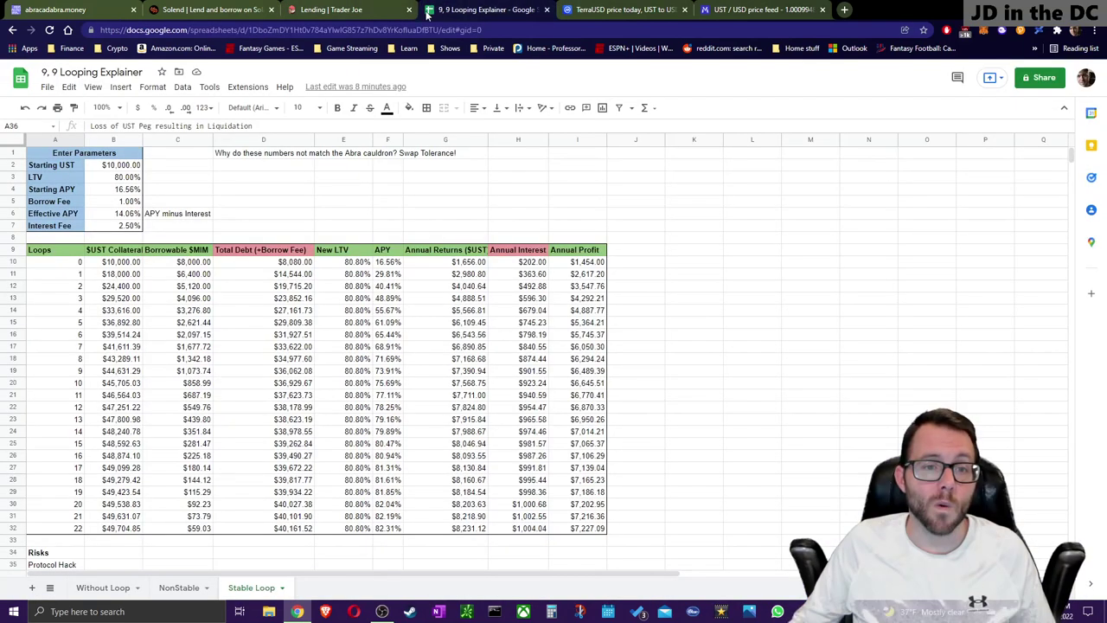
pyautogui.click(181, 588)
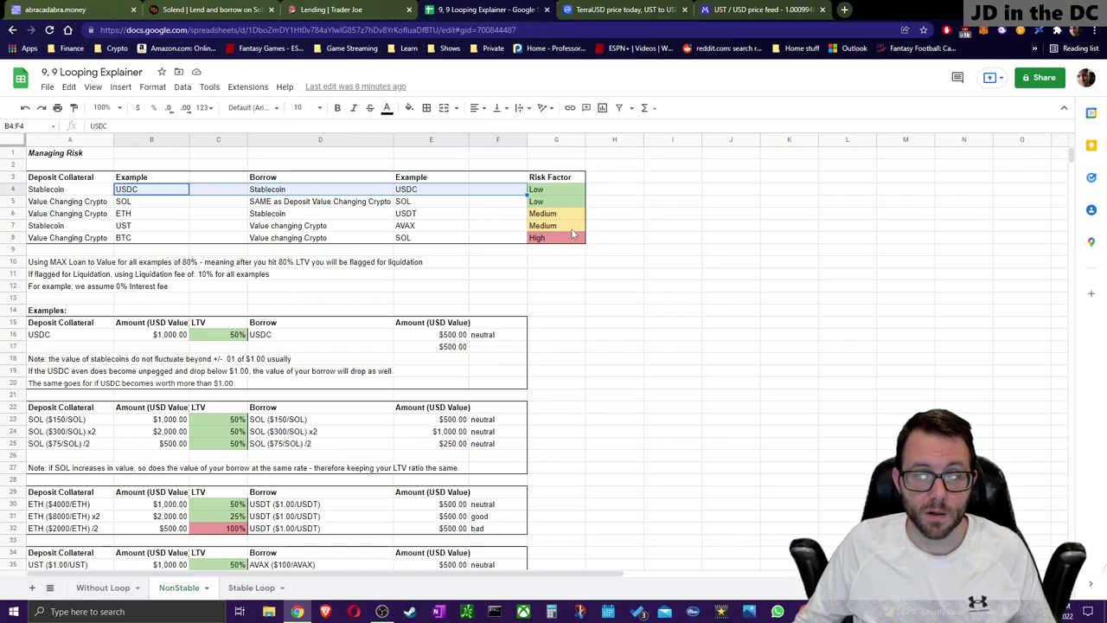
# Step: Highlight the two medium-risk rows, A6:G7, in the Managing Risk table
pyautogui.moveTo(573, 232); pyautogui.dragTo(62, 215)
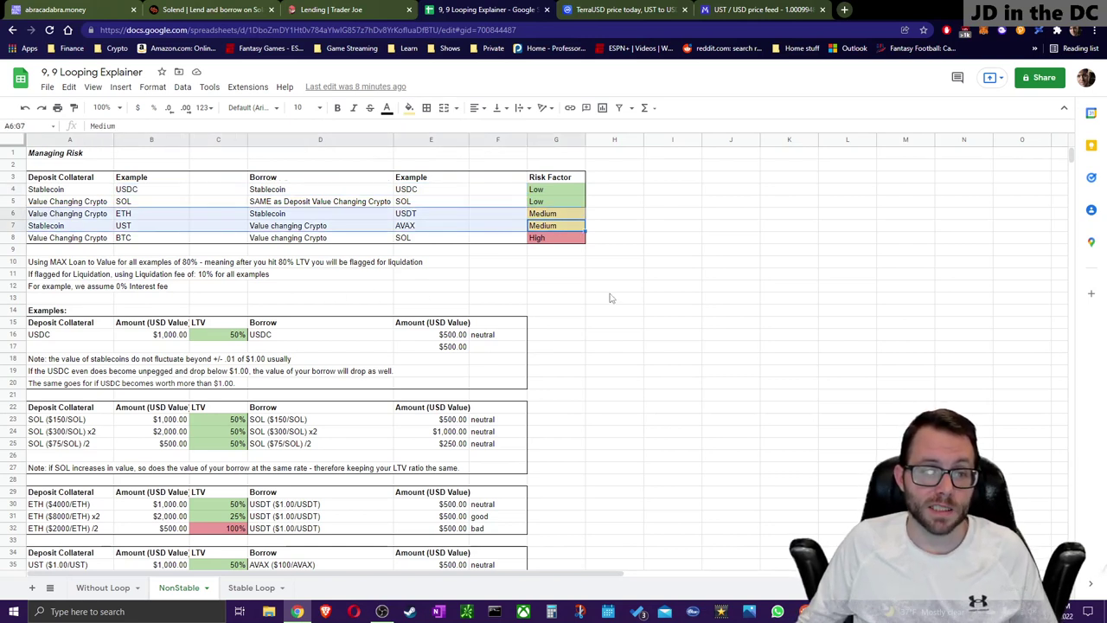
pyautogui.scroll(-2, 618, 297)
pyautogui.scroll(2, 620, 298)
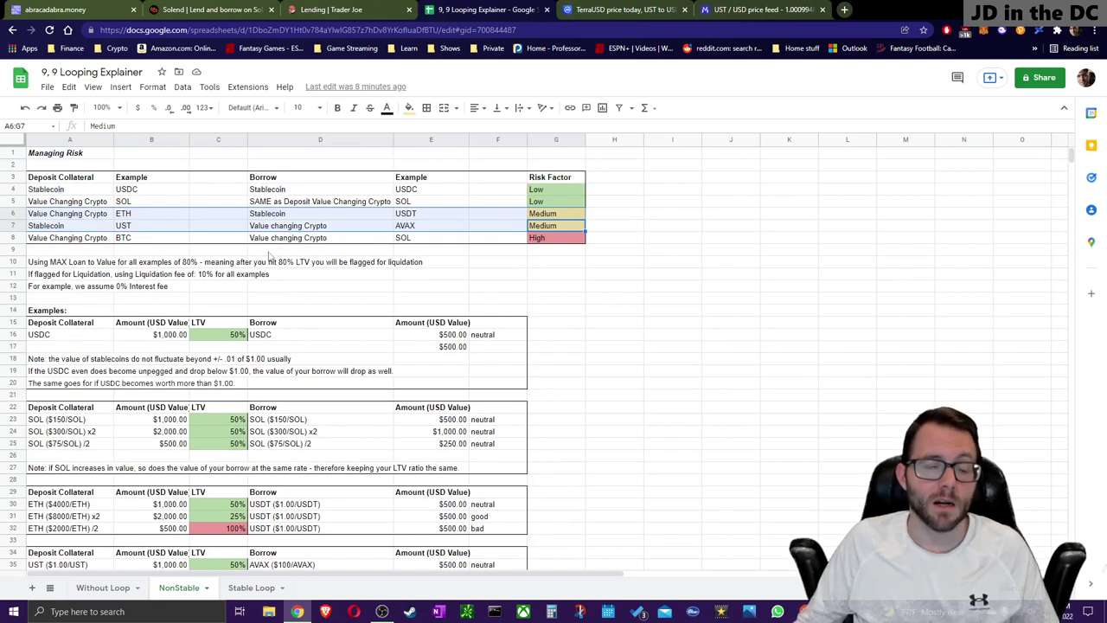
# Step: Highlight only the row for ETH collateral with a USDT borrow, A6:G6, in the Managing Risk table
pyautogui.click(102, 218)
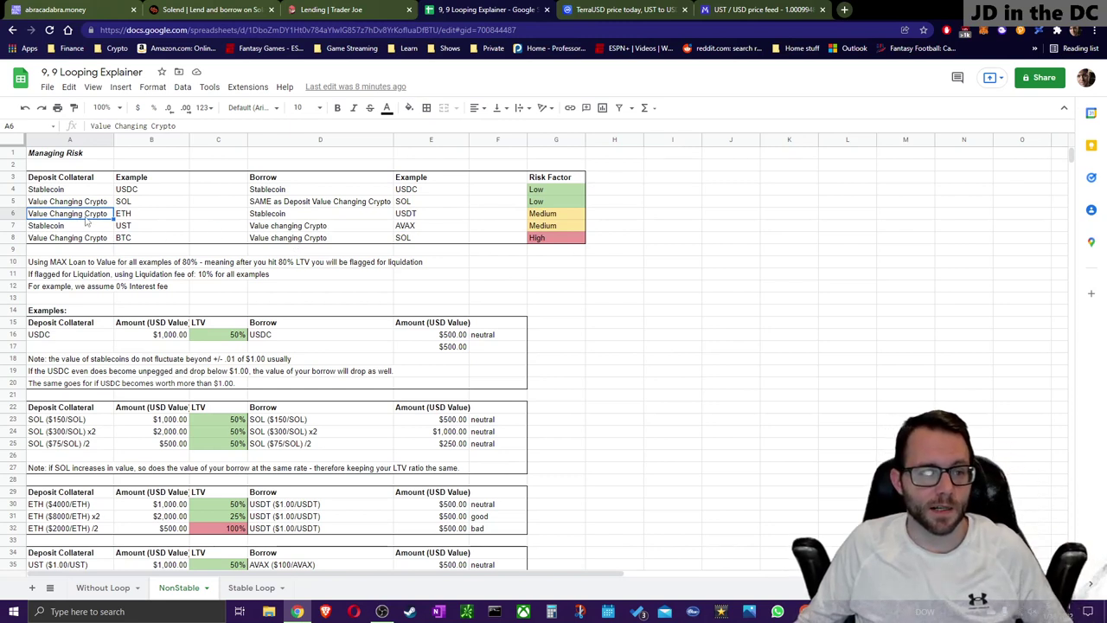
pyautogui.hotkey('shift', 'Right')
pyautogui.hotkey('shift', 'Right')
pyautogui.hotkey('shift', 'Right')
pyautogui.hotkey('shift', 'Right')
pyautogui.hotkey('shift', 'Right')
pyautogui.hotkey('shift', 'Right')
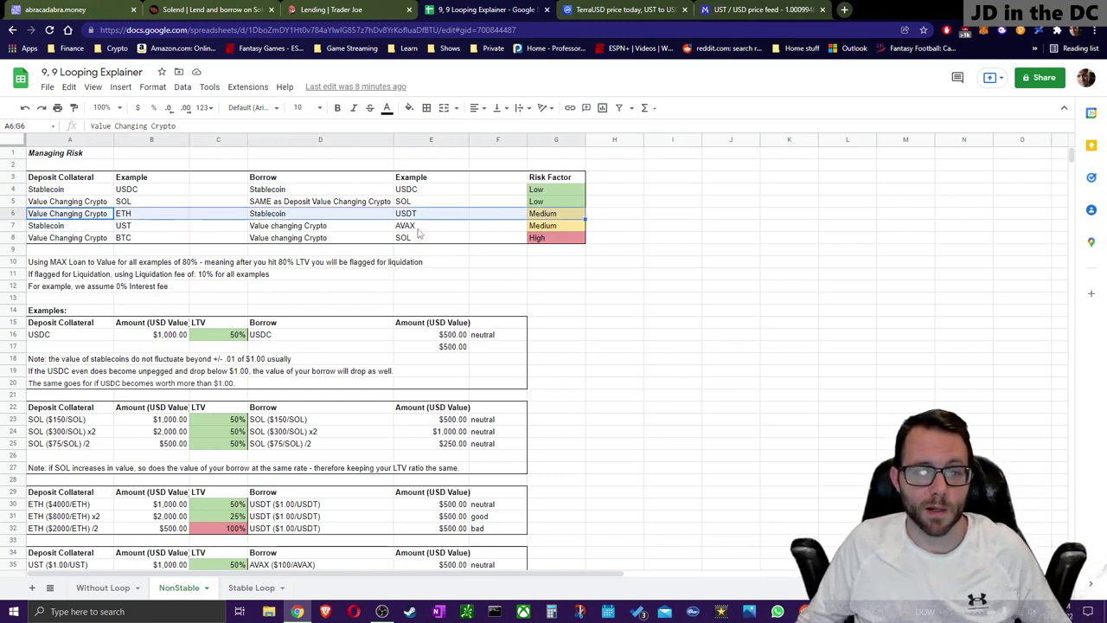
# Step: Point out the USDT borrow example and the ETH collateral cells in row 6, ending on cell B6
pyautogui.click(424, 217)
pyautogui.moveTo(88, 218); pyautogui.dragTo(143, 217)
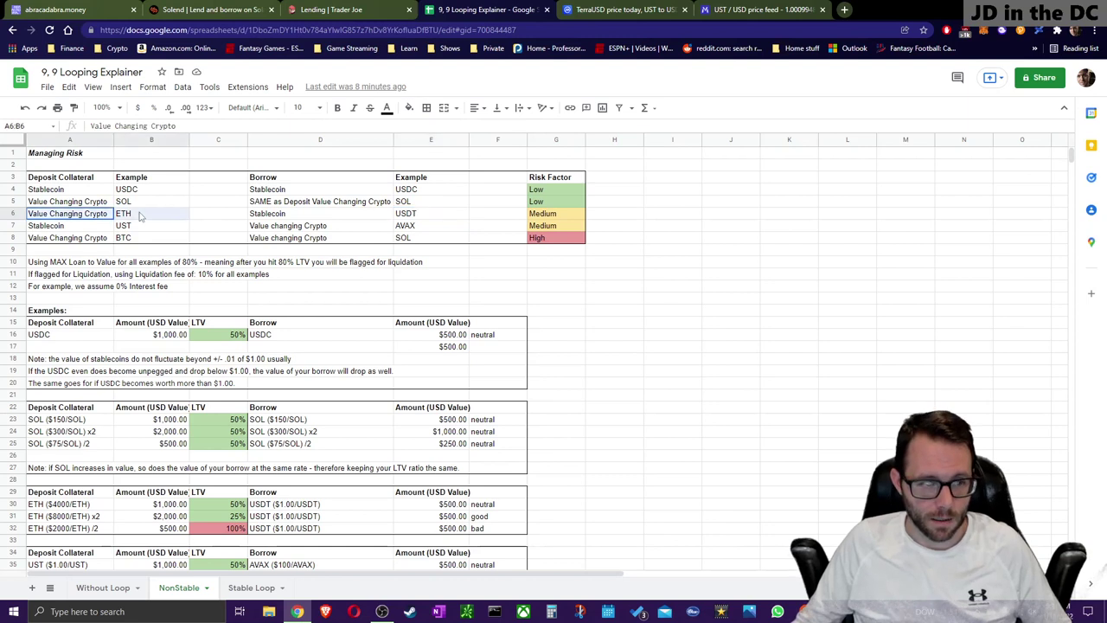
pyautogui.click(142, 217)
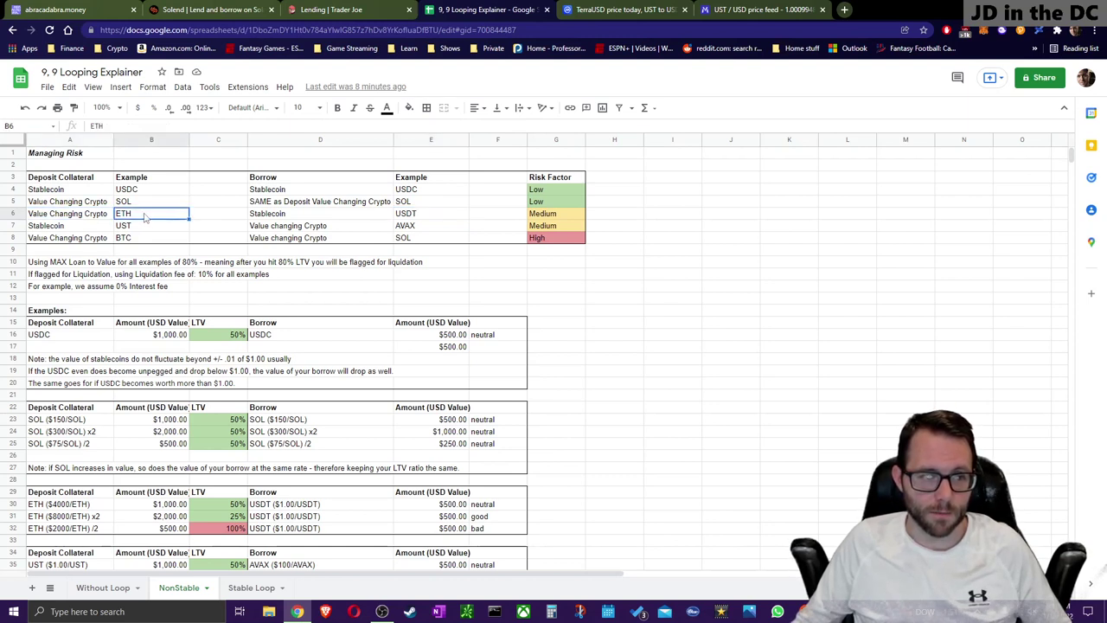
# Step: Highlight the ETH collateral with USDT borrow row, A6:G6, and the halved ETH price example in A32:F32
pyautogui.moveTo(76, 219); pyautogui.dragTo(567, 221)
pyautogui.scroll(-1, 173, 484)
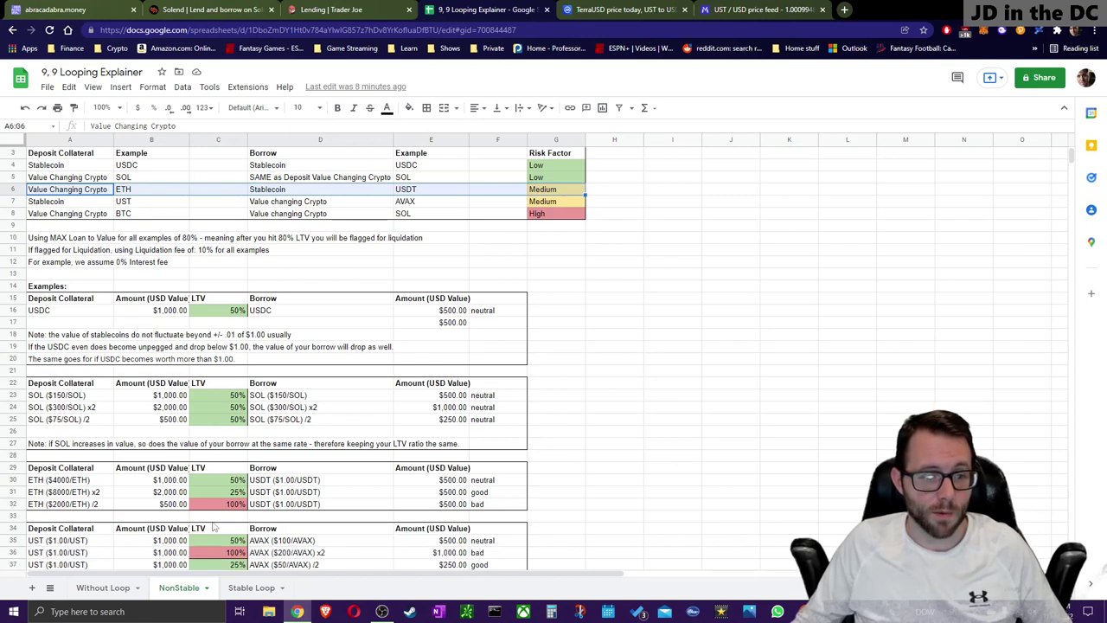
pyautogui.moveTo(61, 512); pyautogui.dragTo(513, 509)
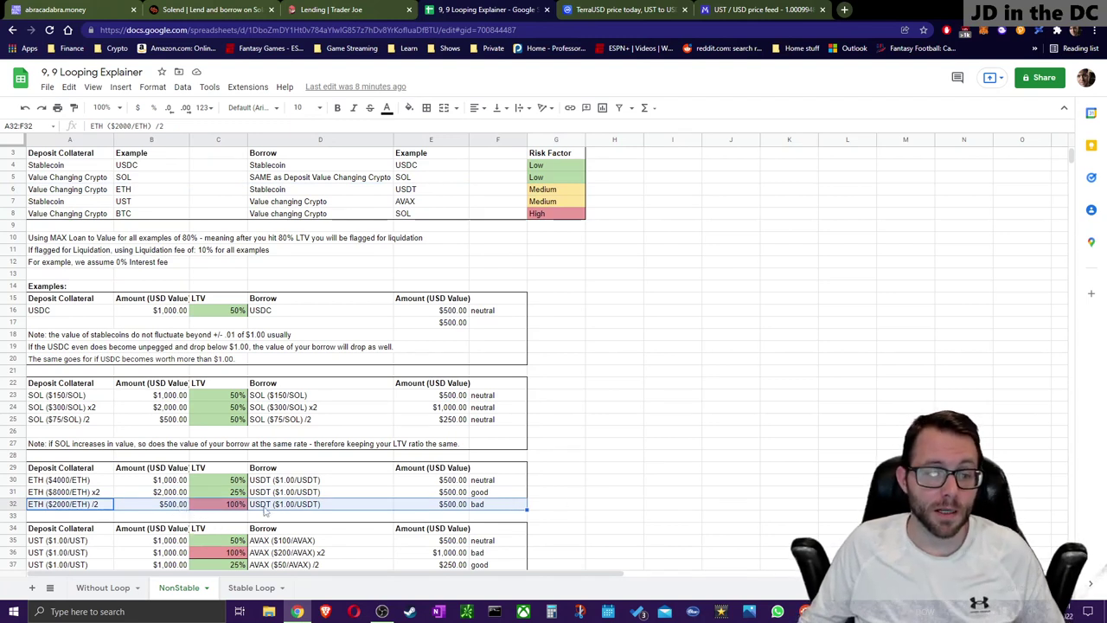
# Step: Clear the row highlight and select the swap tolerance question in cell D1 of the Stable Loop sheet
pyautogui.click(716, 361)
pyautogui.scroll(1, 692, 377)
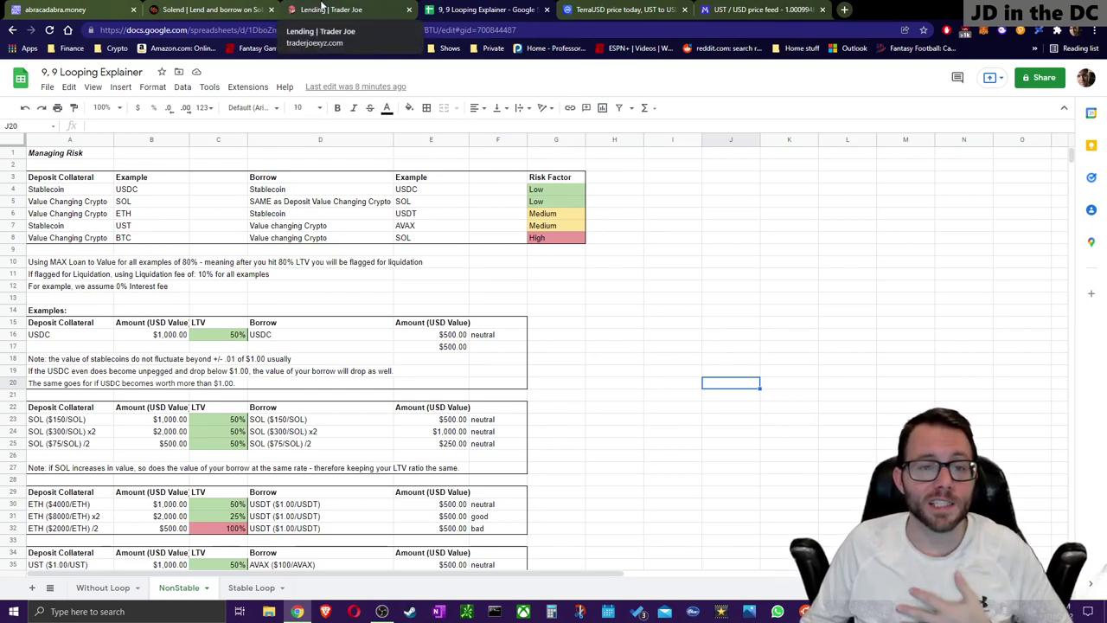
pyautogui.click(246, 588)
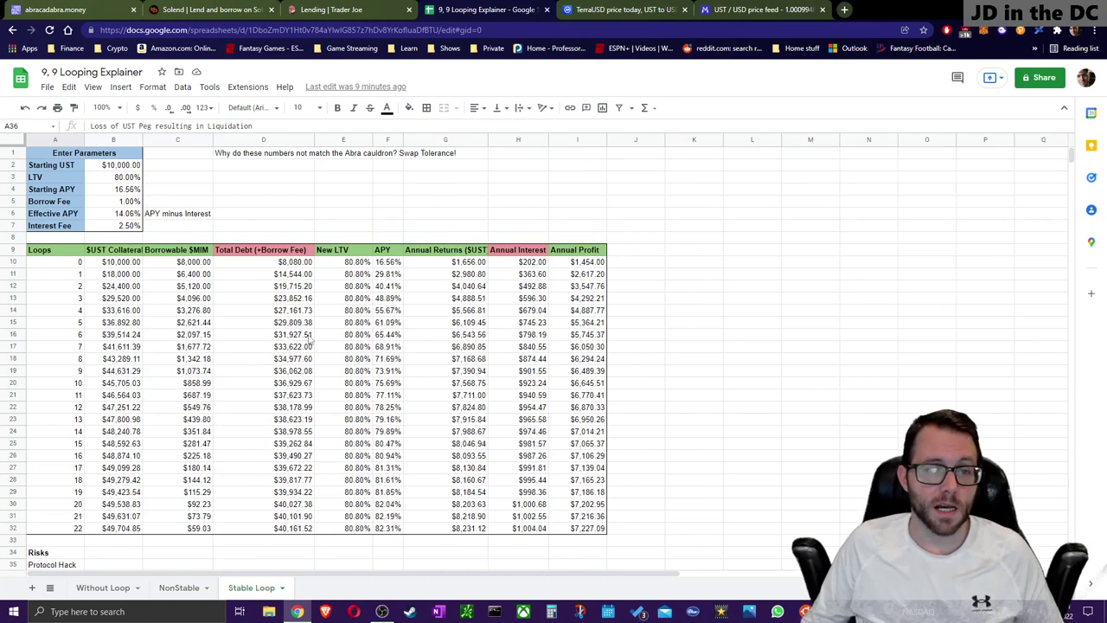
pyautogui.click(231, 156)
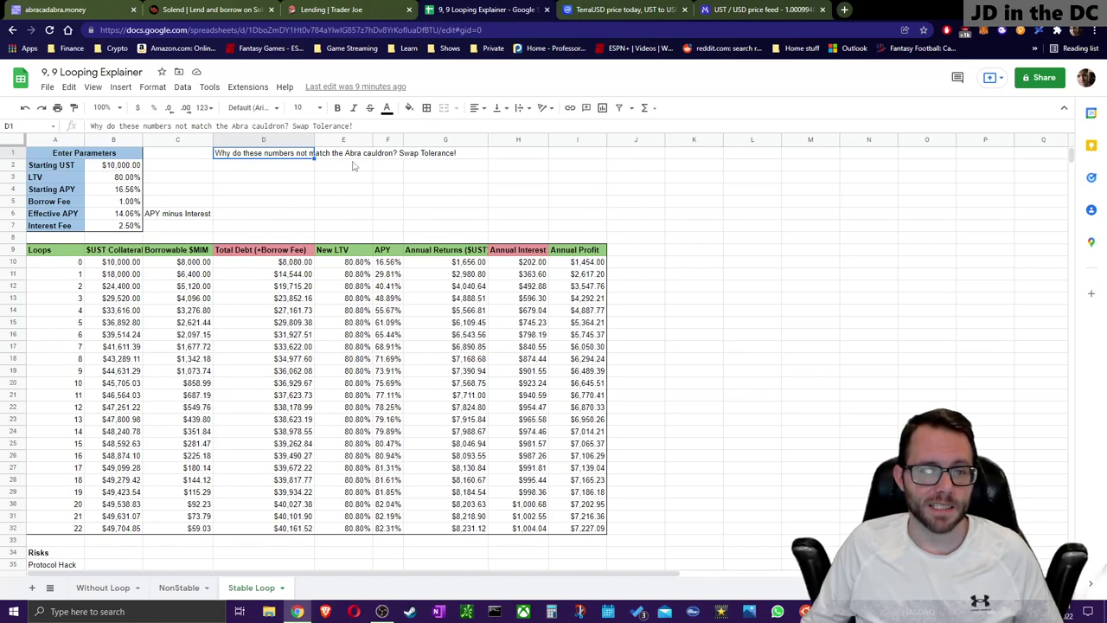
# Step: Switch to abracadabra.money and open the UST cauldron from the list of borrow markets
pyautogui.click(59, 12)
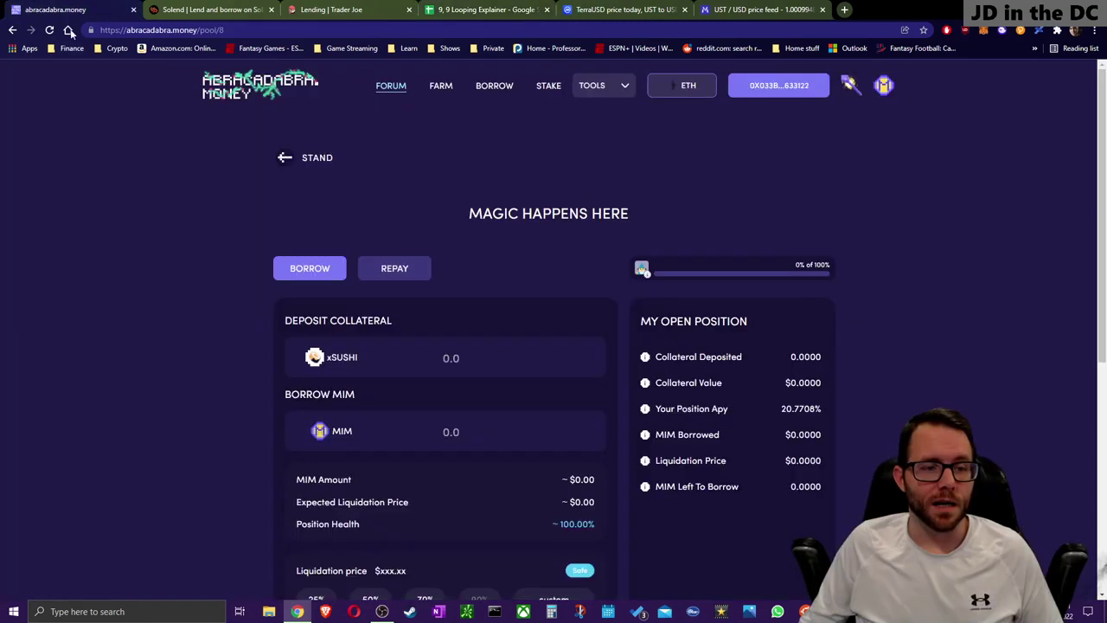
pyautogui.scroll(-2, 512, 237)
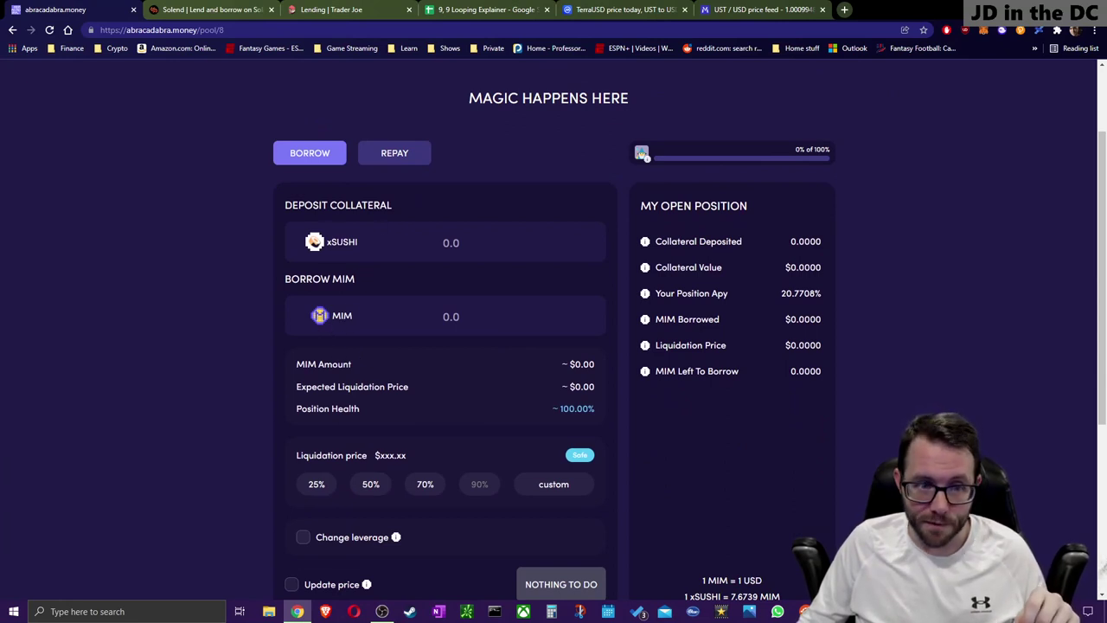
pyautogui.scroll(2, 482, 142)
pyautogui.click(500, 85)
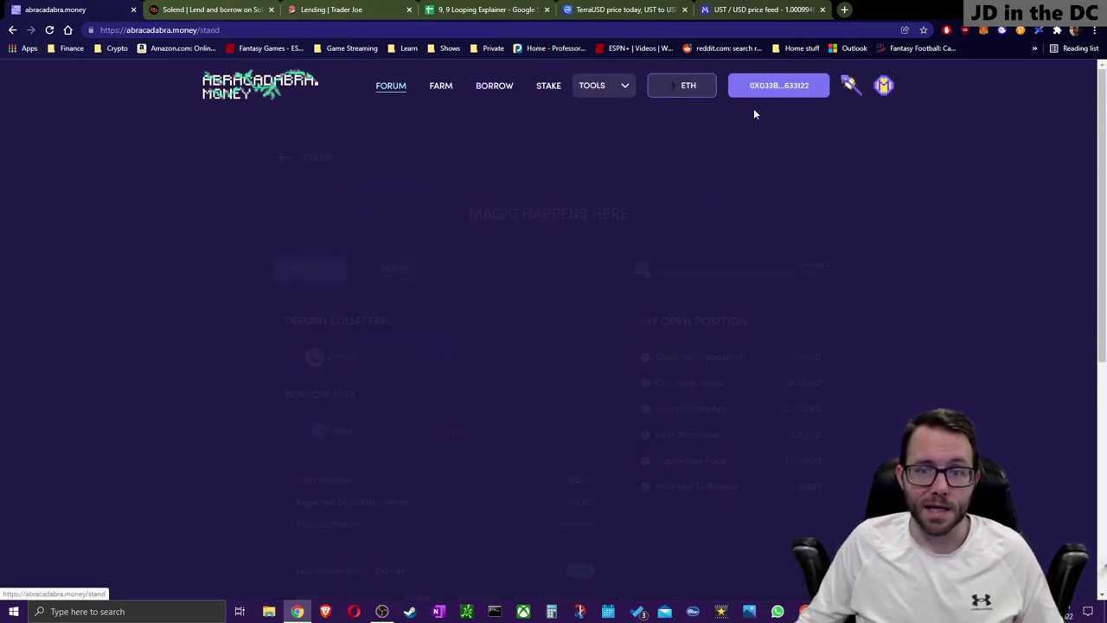
pyautogui.scroll(-12, 470, 403)
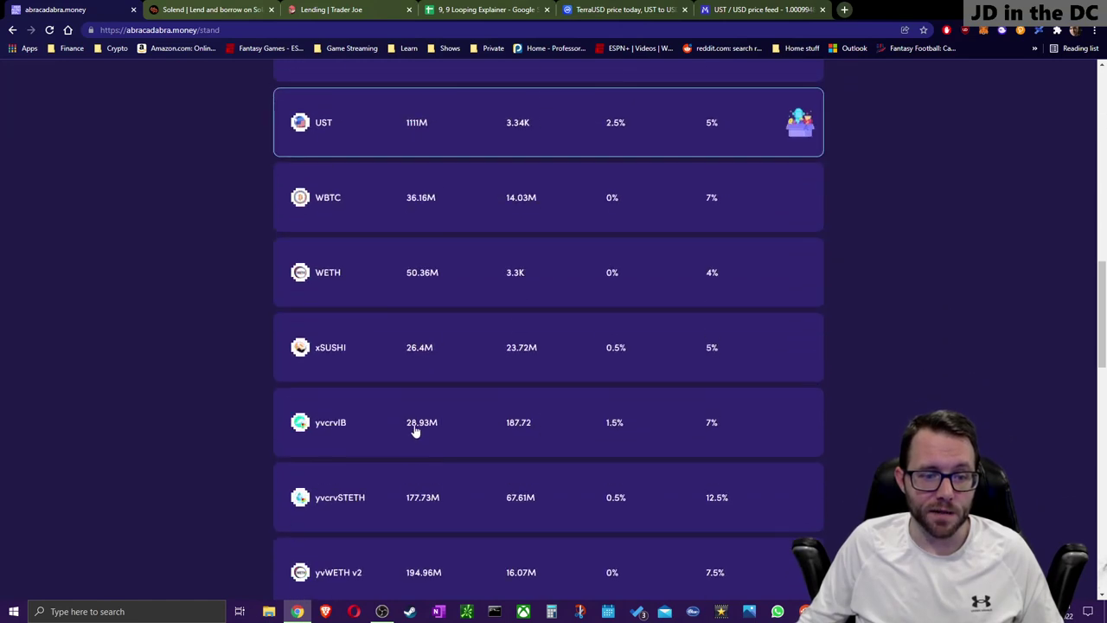
pyautogui.click(391, 126)
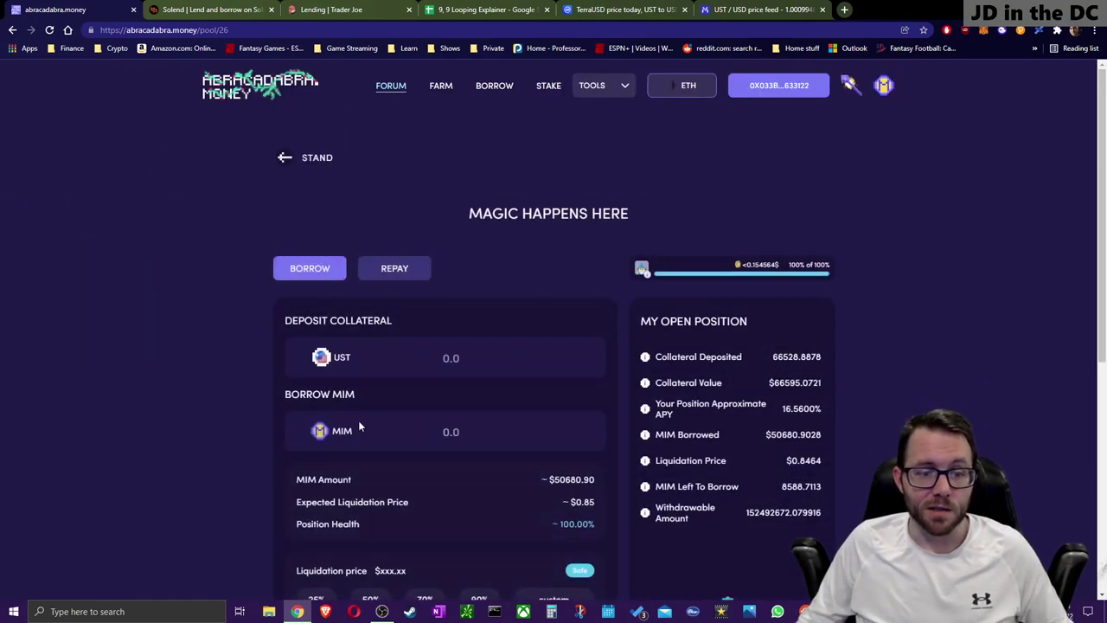
# Step: Enable Change leverage for the UST cauldron and dismiss the leveraged position warning
pyautogui.doubleClick(380, 428)
pyautogui.click(372, 359)
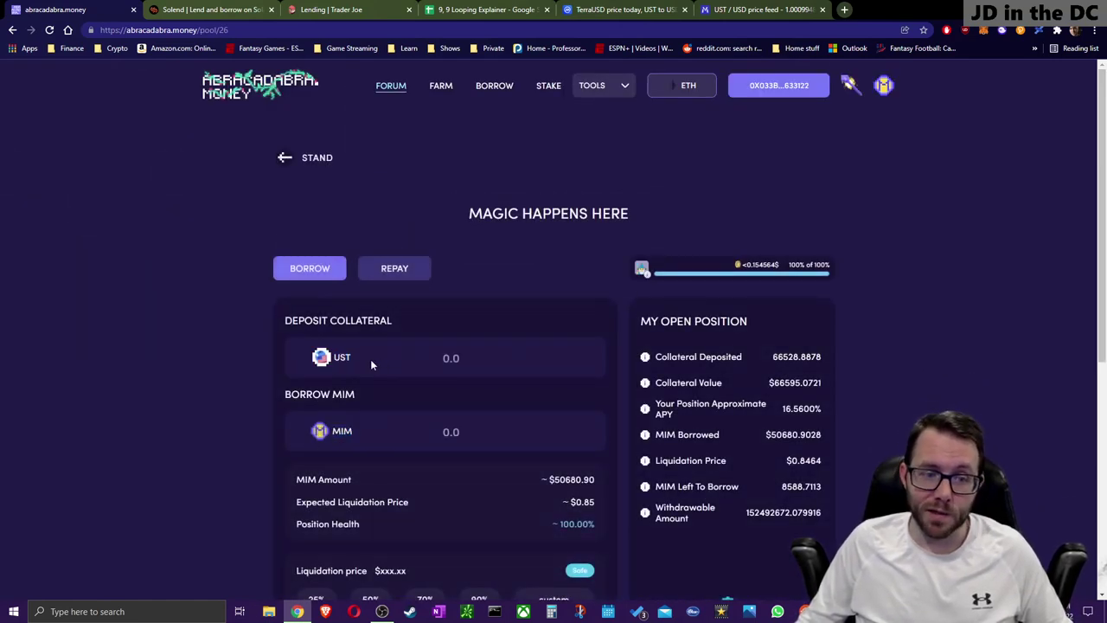
pyautogui.scroll(-3, 359, 380)
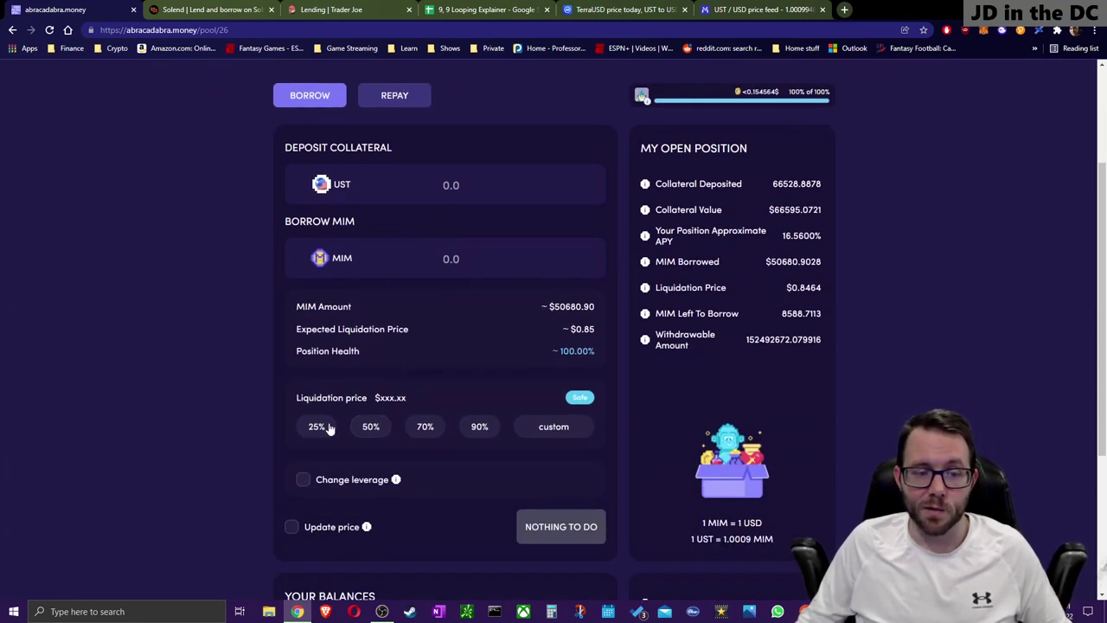
pyautogui.click(303, 479)
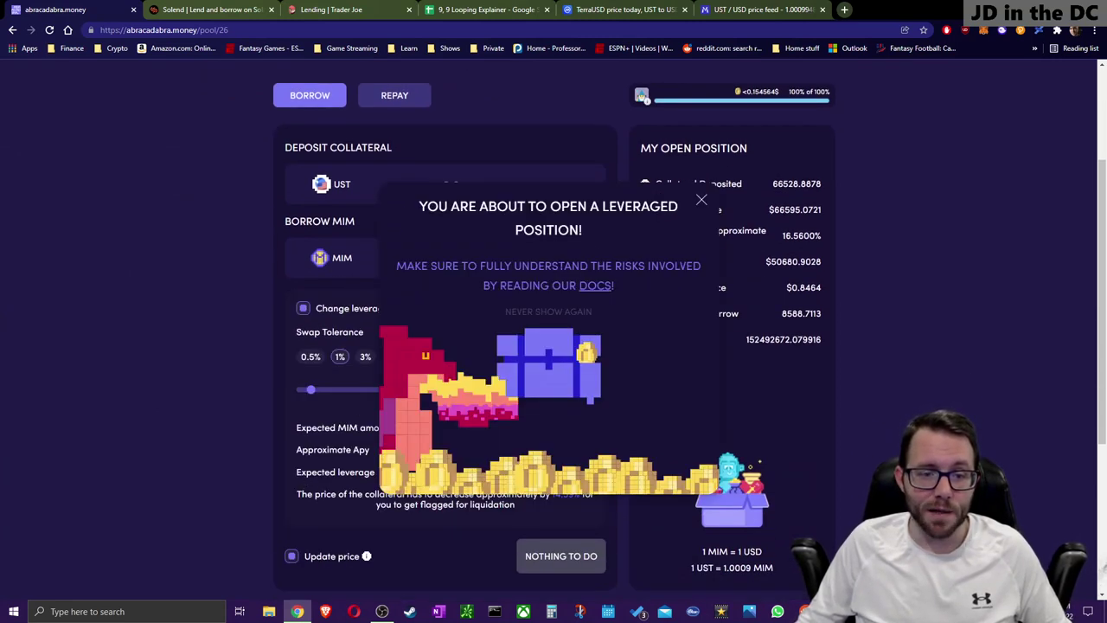
pyautogui.click(701, 201)
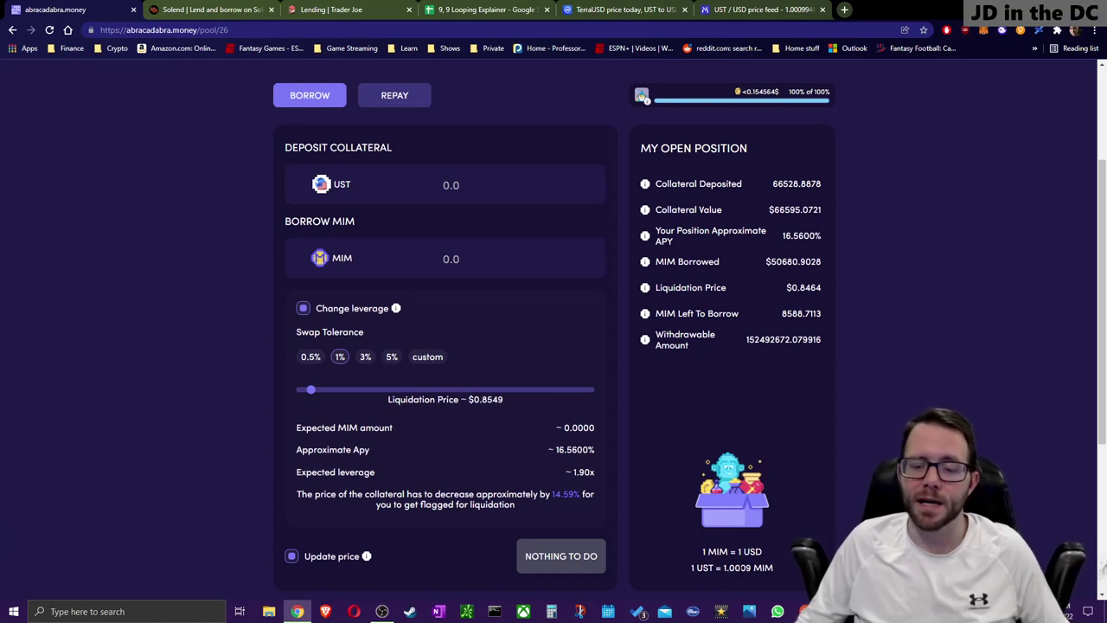
# Step: Highlight the UST to MIM exchange rate below the open position, then clear the highlight
pyautogui.moveTo(751, 568); pyautogui.dragTo(720, 568)
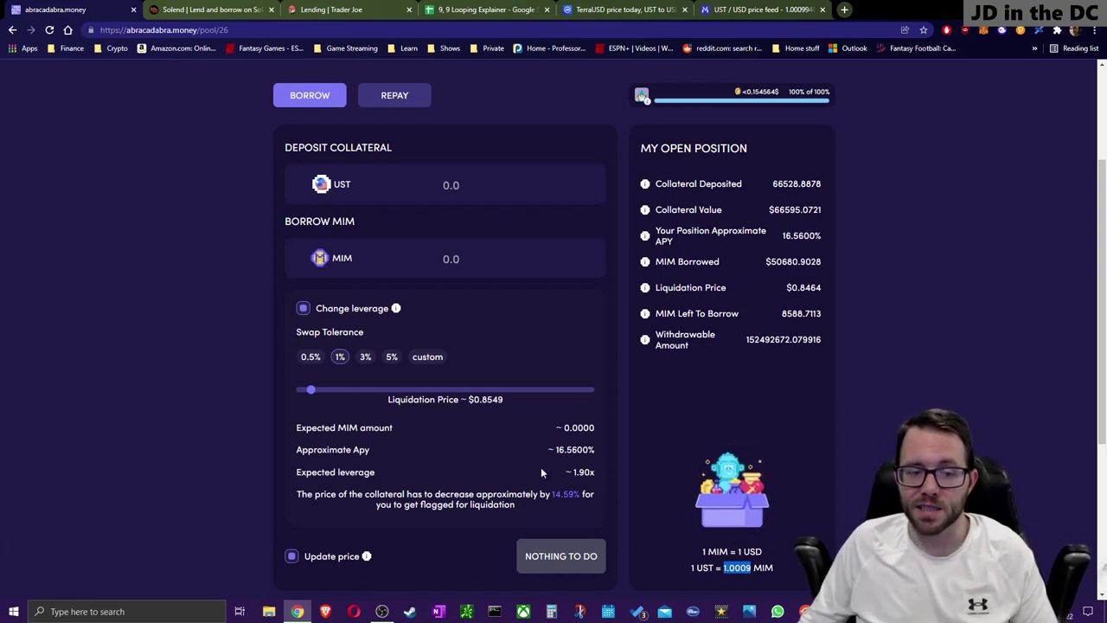
pyautogui.click(776, 577)
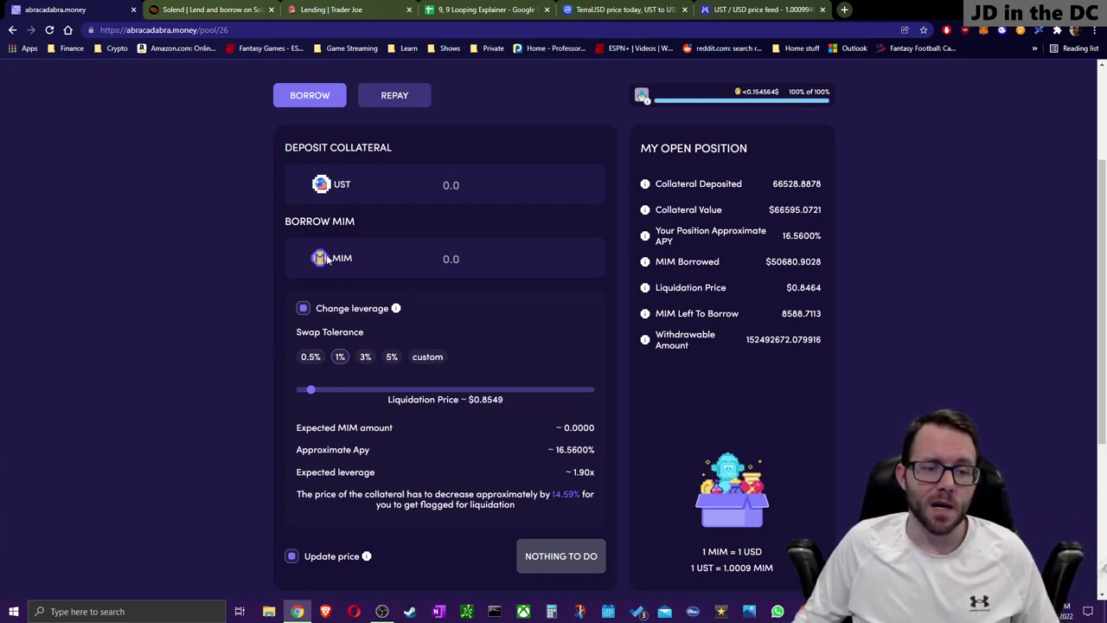
# Step: Switch to the Trader Joe lending page and examine the deposit and borrow APYs per token
pyautogui.hotkey('ctrl', 'Tab')
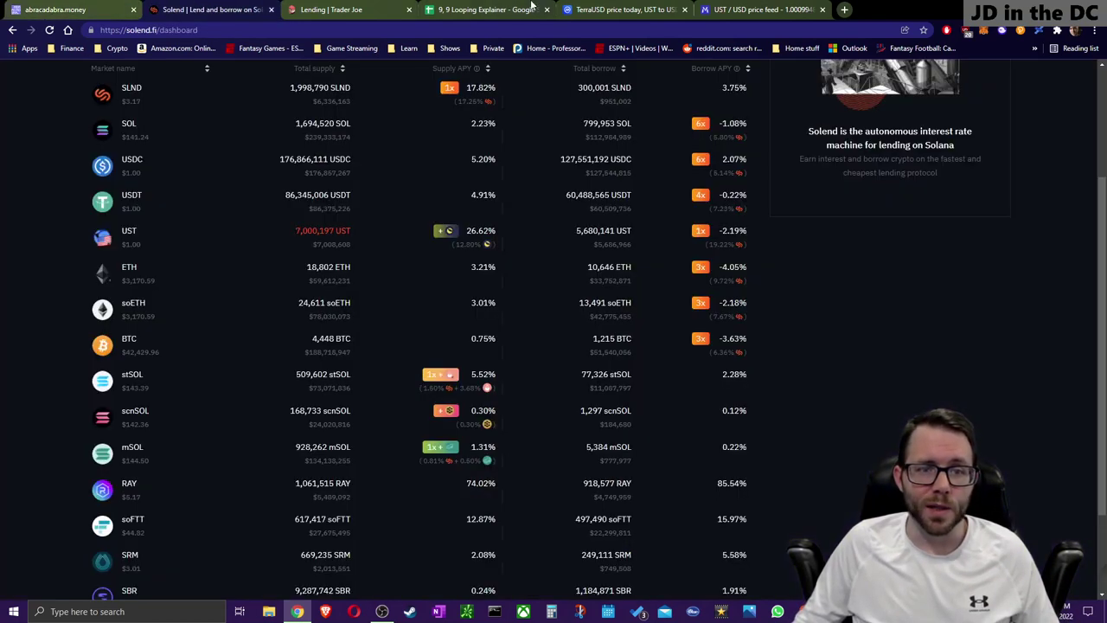
pyautogui.hotkey('ctrl', 'Tab')
pyautogui.hotkey('ctrl', 'Tab')
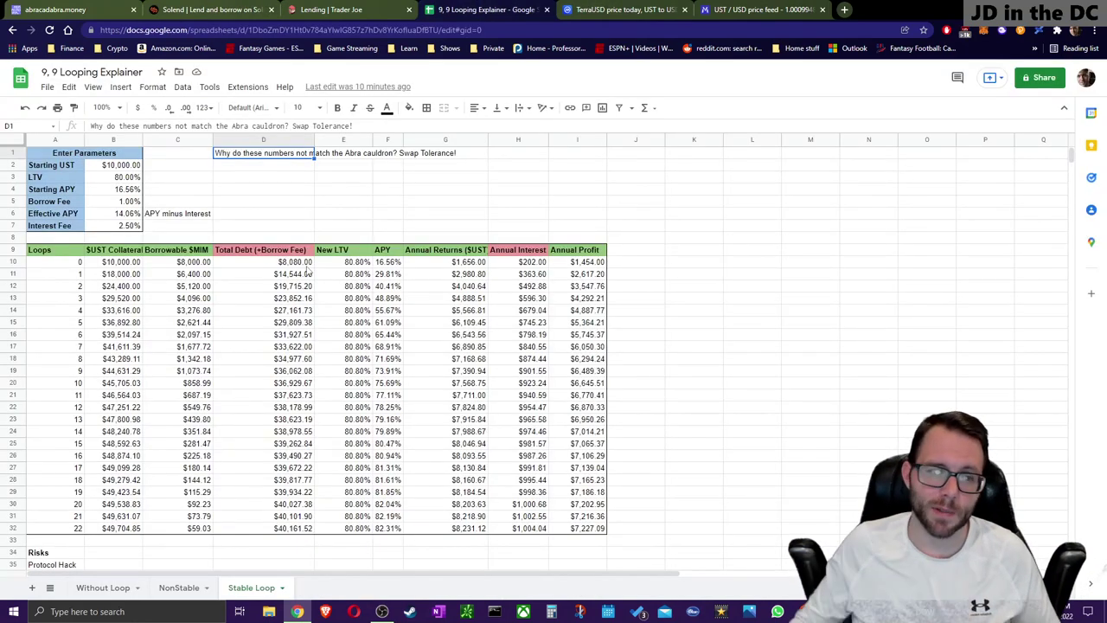
pyautogui.hotkey('ctrl', 'Tab')
pyautogui.hotkey('ctrl', 'shift', 'Tab')
pyautogui.hotkey('ctrl', 'shift', 'Tab')
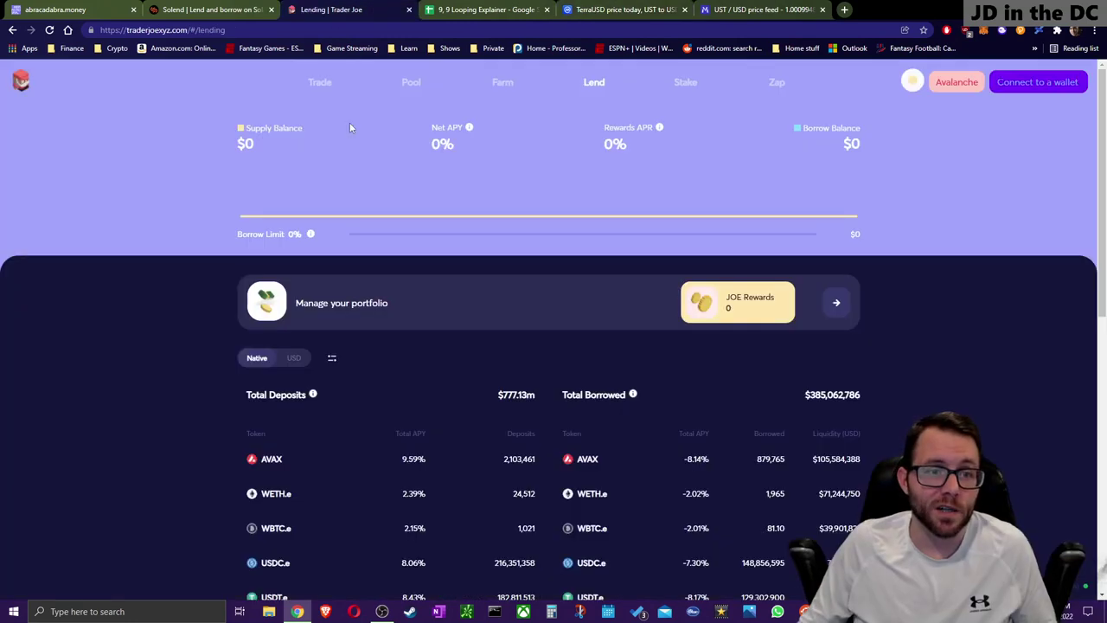
pyautogui.scroll(-2, 321, 316)
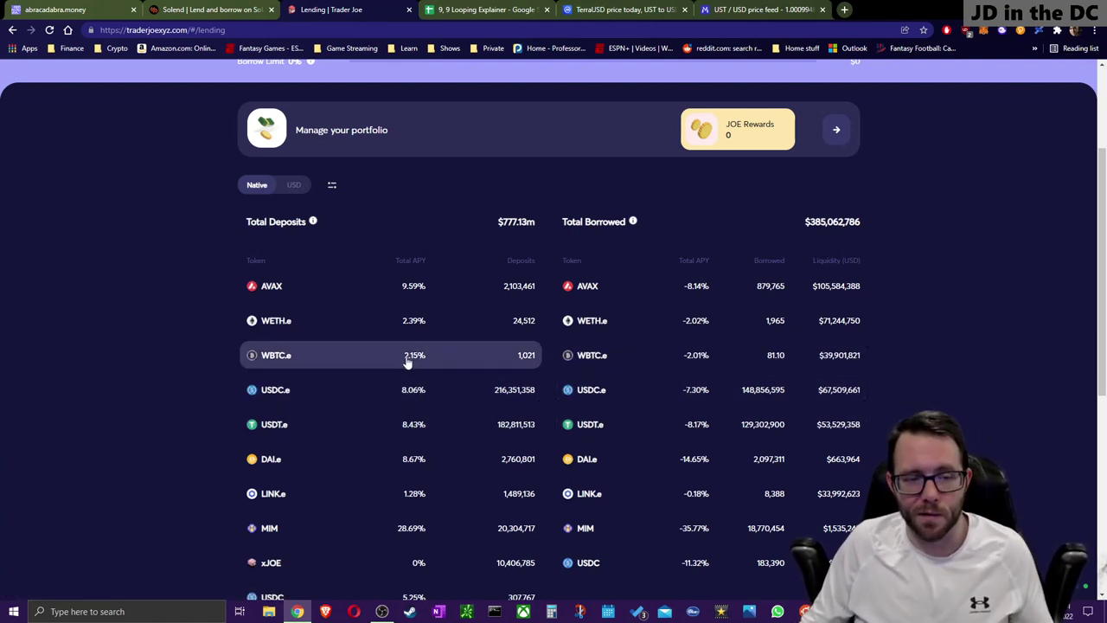
# Step: Return to the 9, 9 Looping Explainer spreadsheet and review the NonStable and Without Loop sheets, ending on Stable Loop
pyautogui.click(212, 9)
pyautogui.click(490, 8)
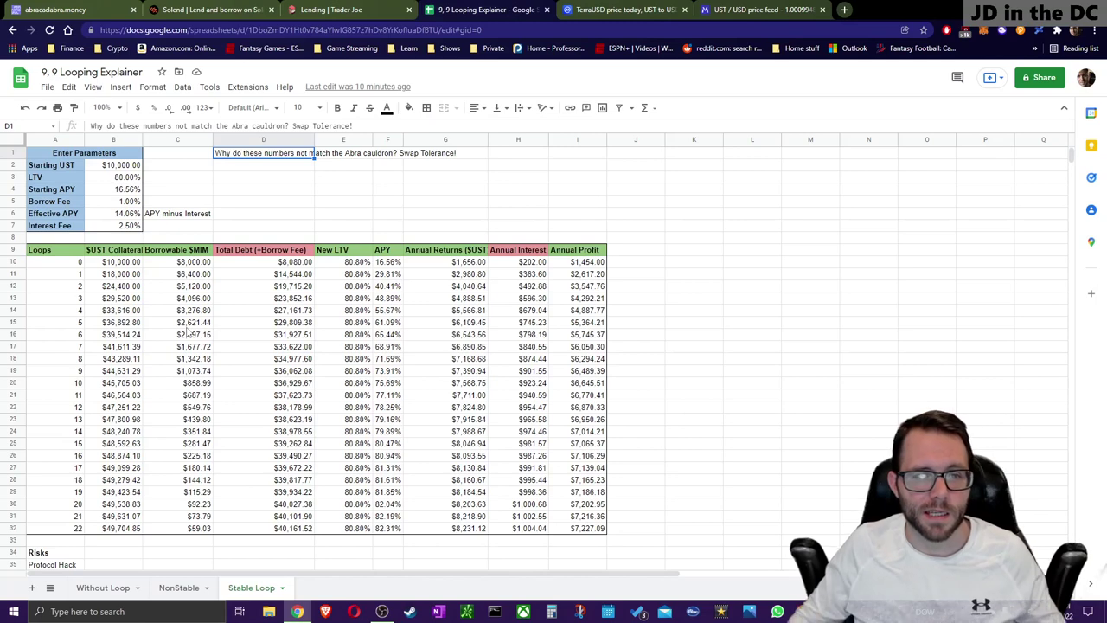
pyautogui.scroll(-3, 256, 294)
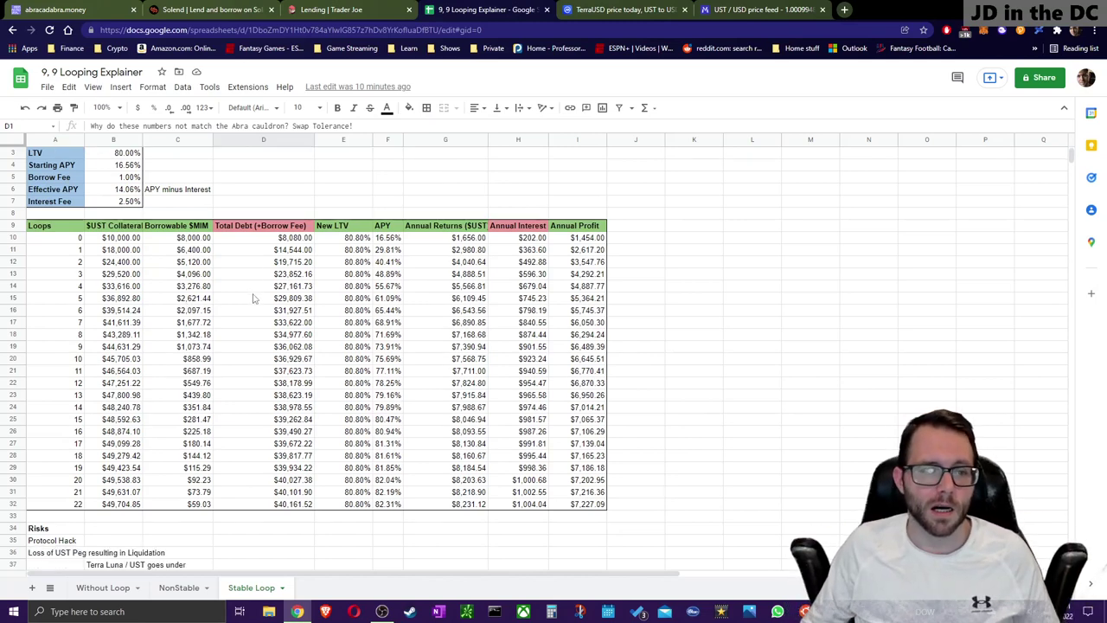
pyautogui.click(185, 591)
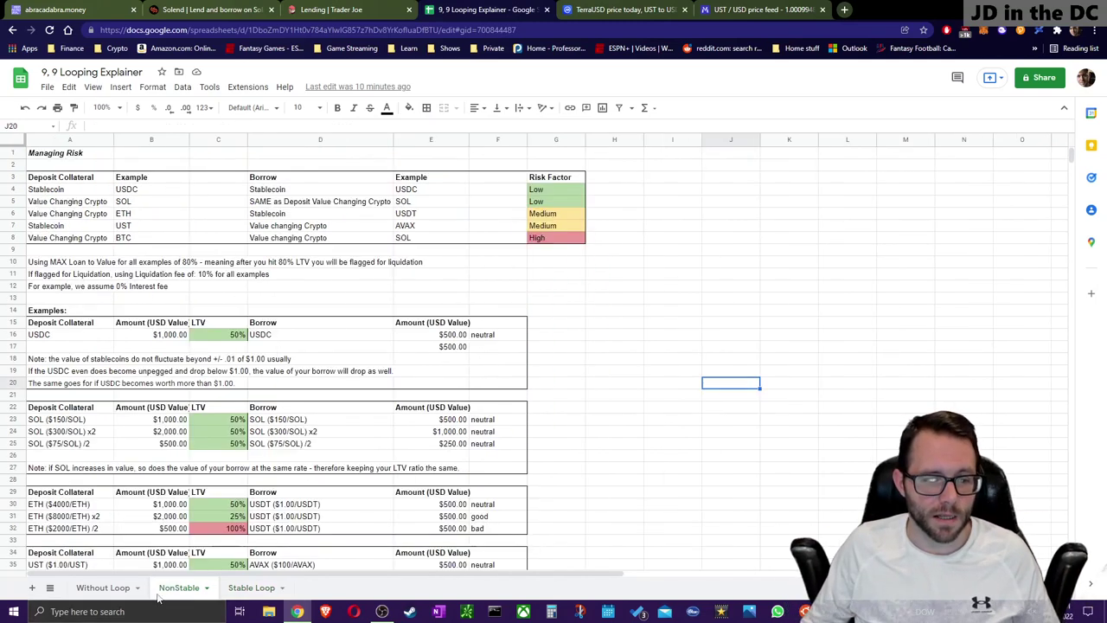
pyautogui.scroll(-6, 208, 560)
pyautogui.click(108, 588)
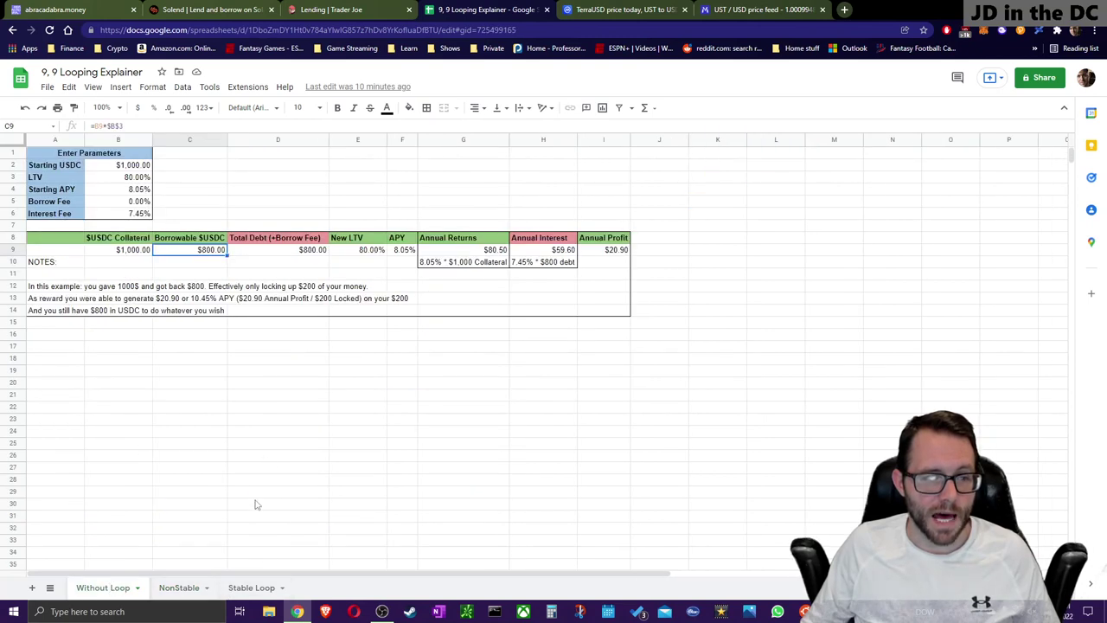
pyautogui.click(250, 591)
pyautogui.scroll(3, 326, 470)
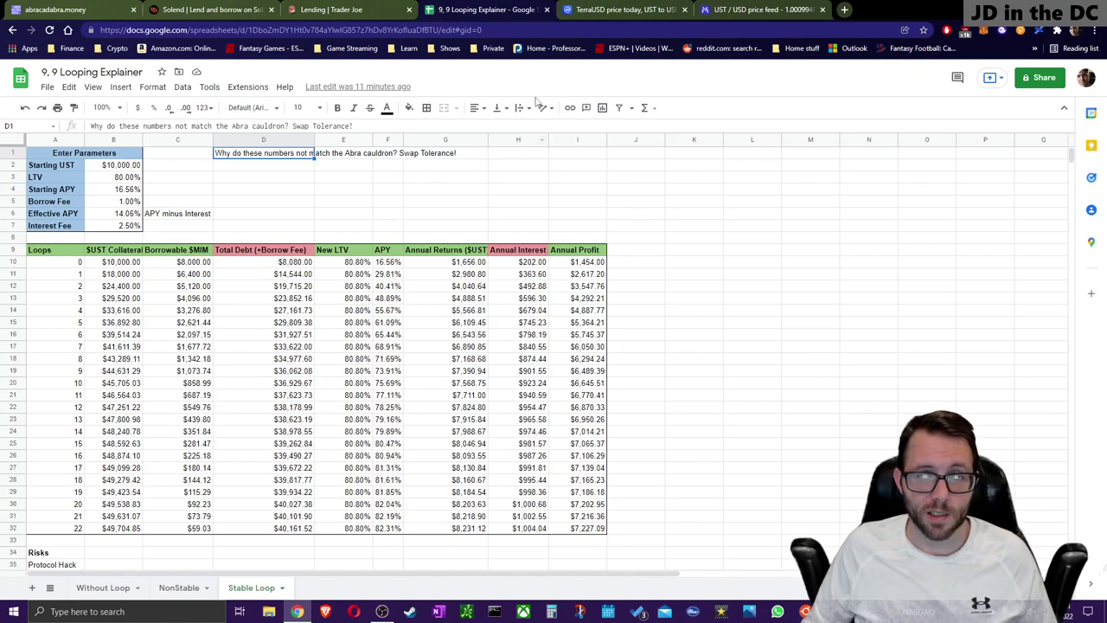
# Step: Switch to the UST cauldron on abracadabra.money, show the open position figures and open Calculator
pyautogui.click(74, 10)
pyautogui.scroll(2, 551, 282)
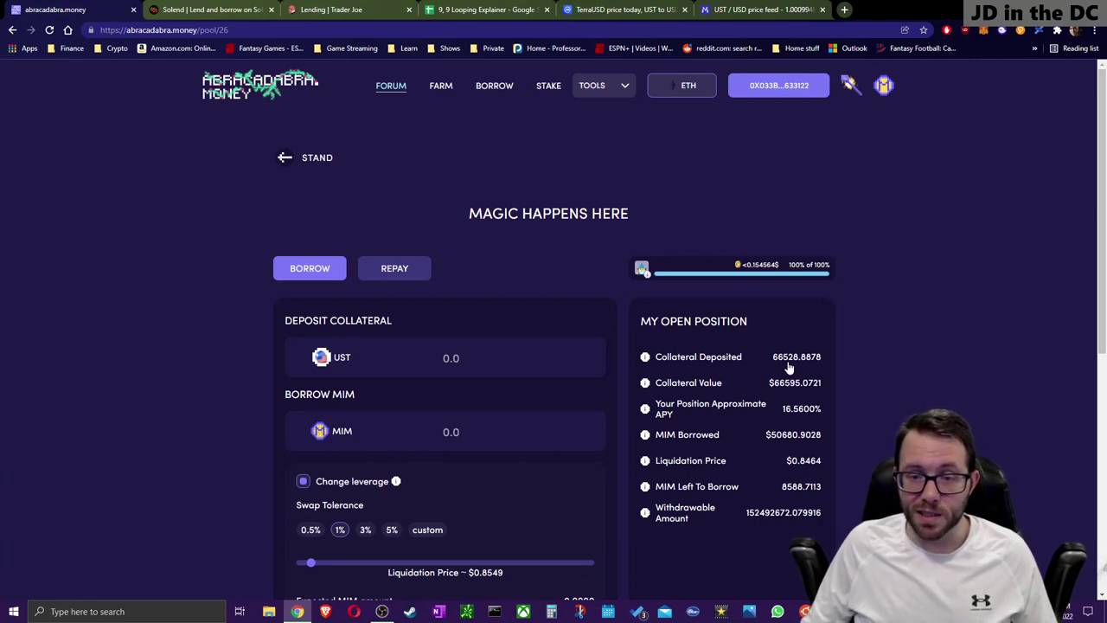
pyautogui.scroll(-1, 789, 368)
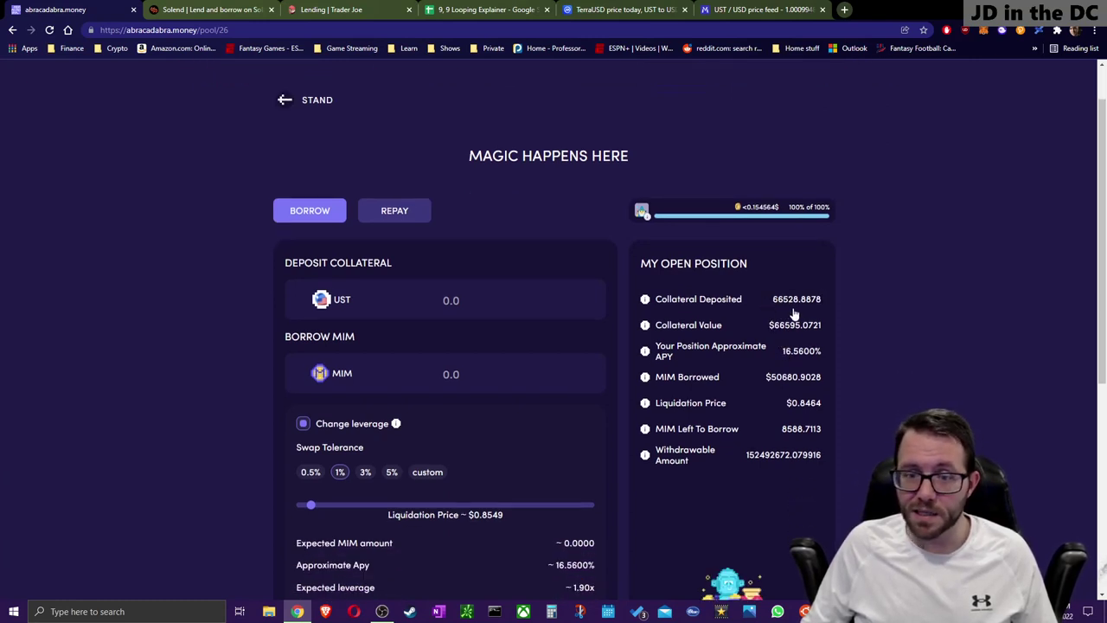
pyautogui.press('XF86Calculator')
pyautogui.write('16,000')
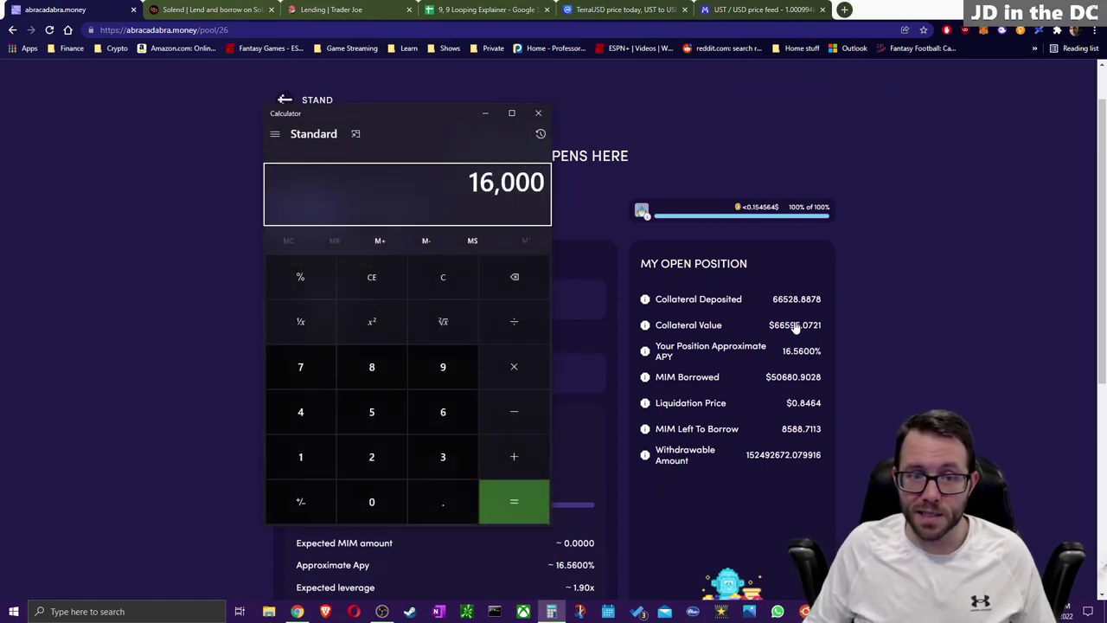
pyautogui.press('*')
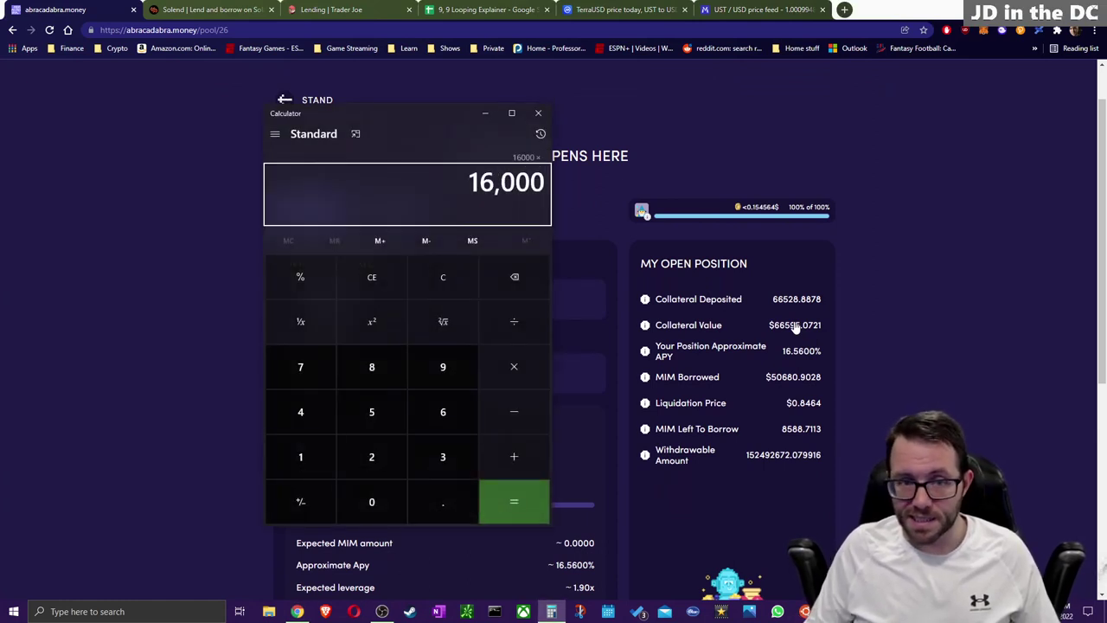
pyautogui.write('16')
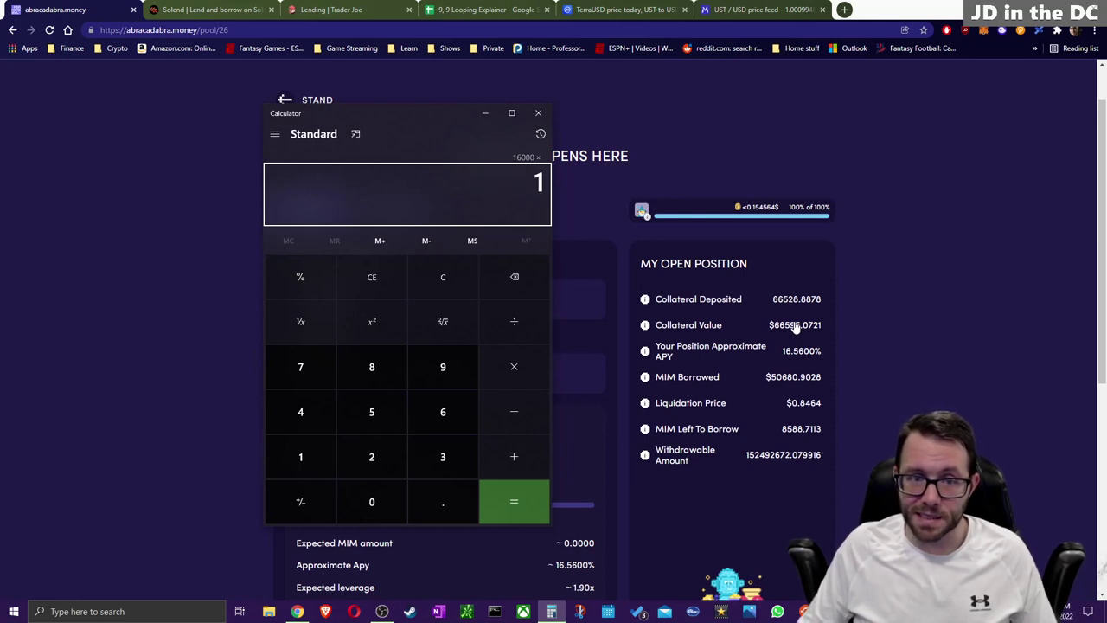
pyautogui.press('BackSpace')
pyautogui.press('BackSpace')
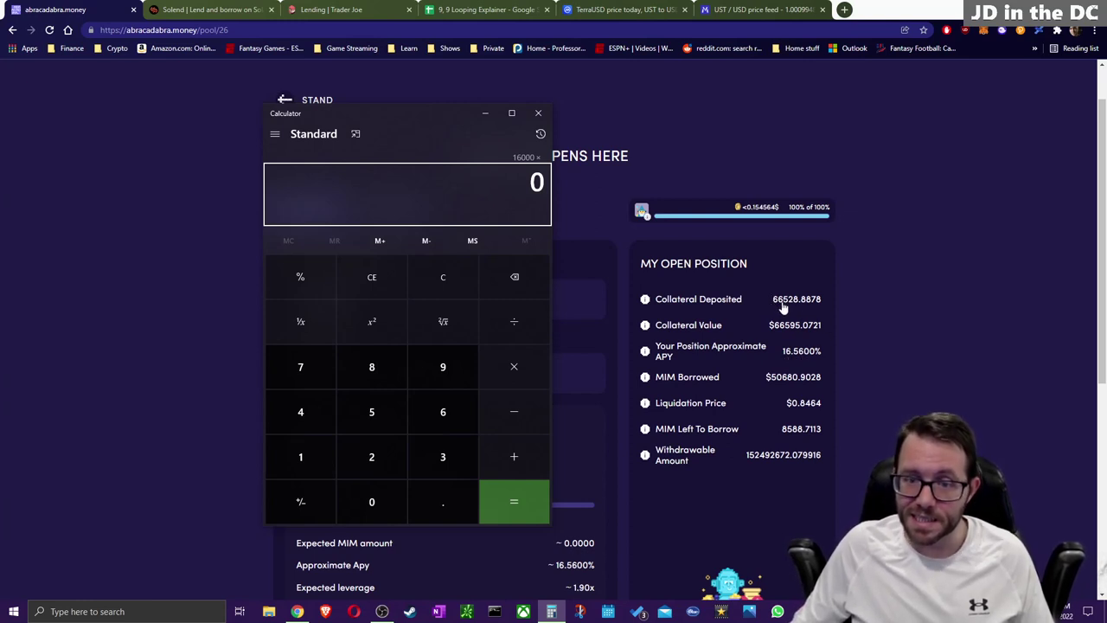
pyautogui.click(454, 289)
# Step: Calculate the unlooped annual return as 16000 × 0.1656 in Calculator
pyautogui.write('16000*.')
pyautogui.write('1656')
pyautogui.press('Return')
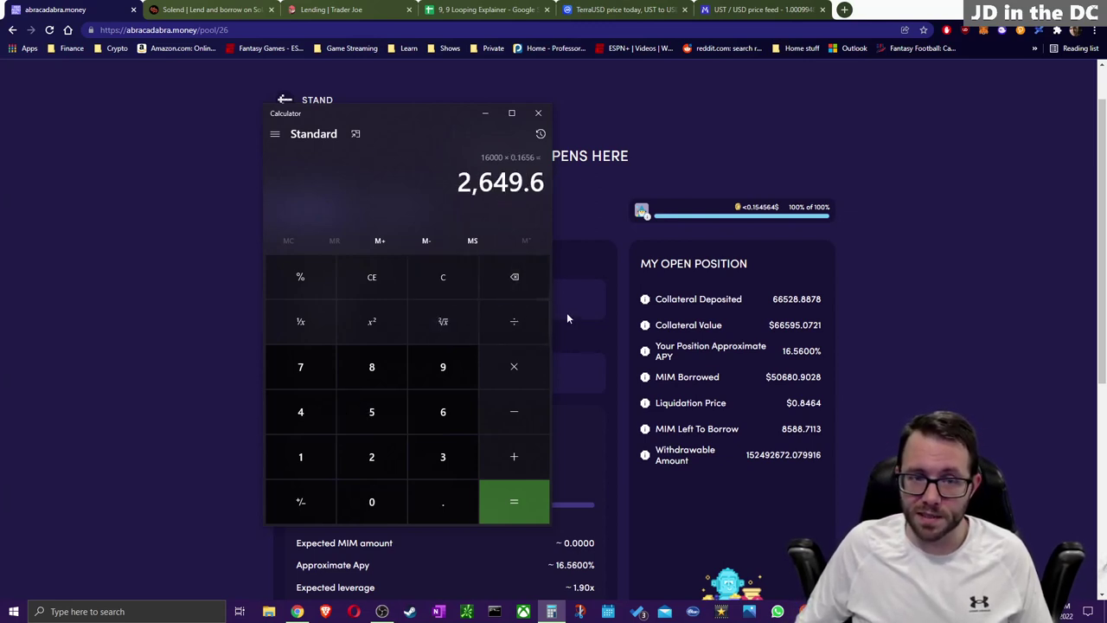
# Step: Open a second Calculator window beside the first and calculate the looped annual return as 66595.0721 × 0.1656
pyautogui.rightClick(551, 611)
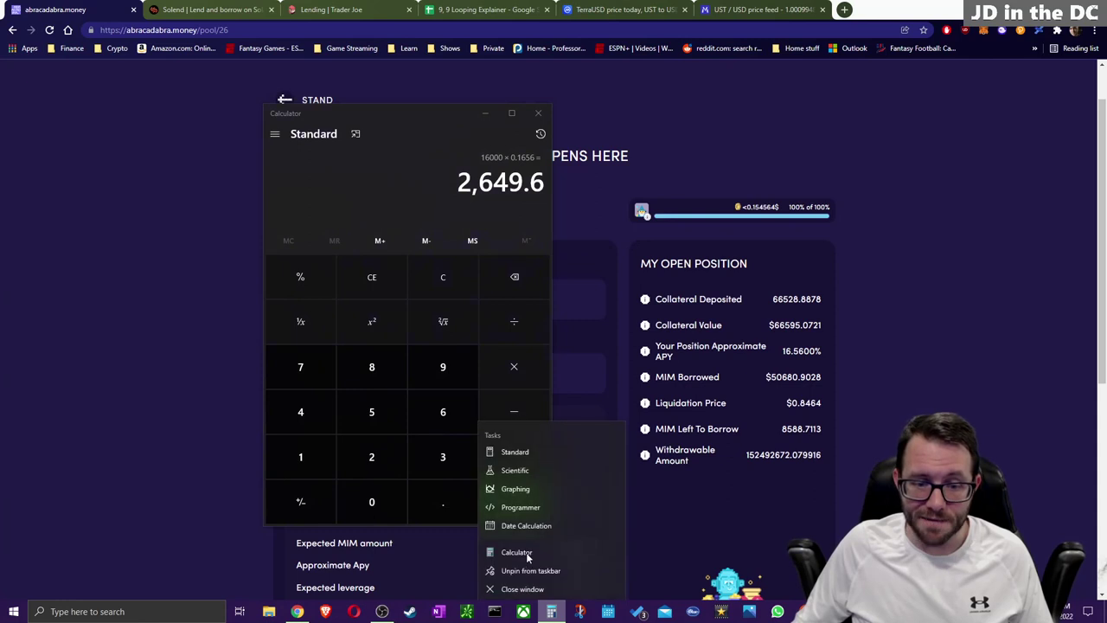
pyautogui.click(524, 552)
pyautogui.moveTo(411, 114); pyautogui.dragTo(173, 114)
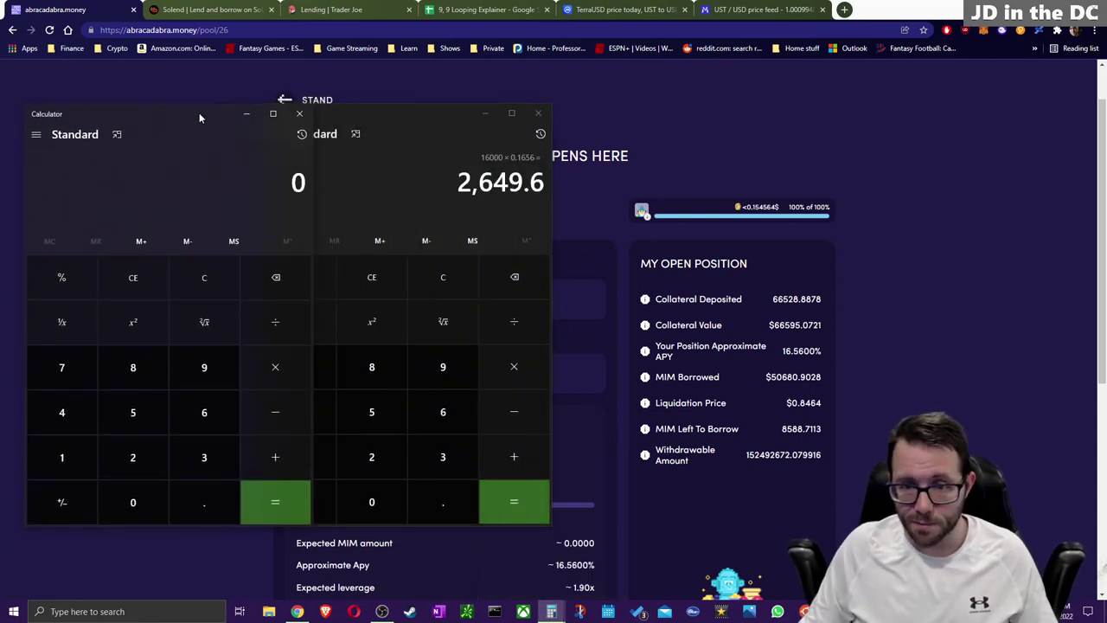
pyautogui.write('66')
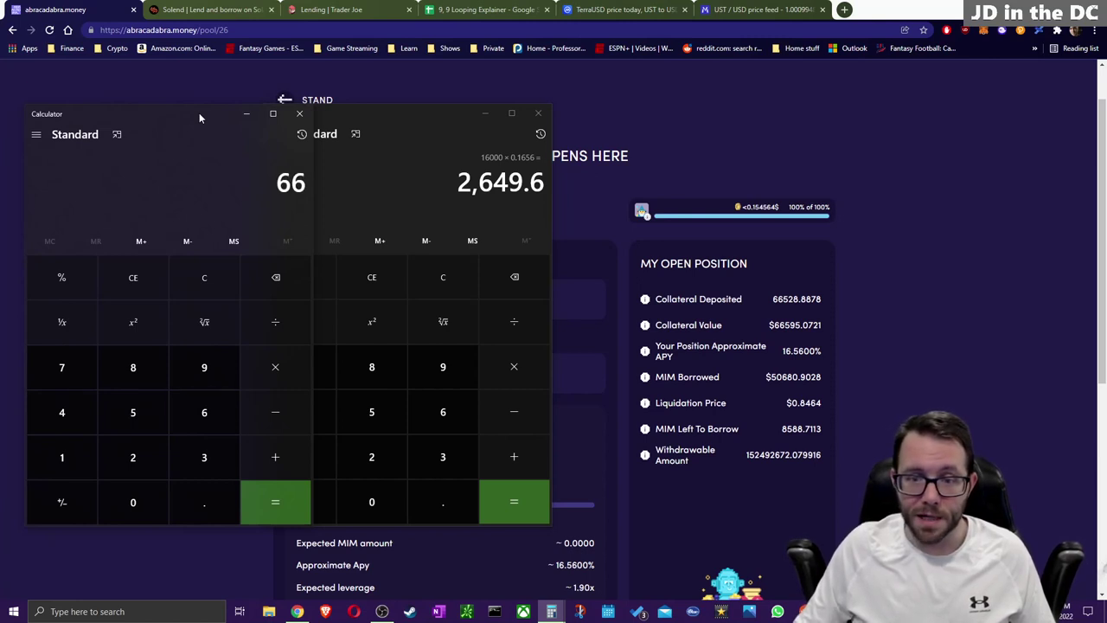
pyautogui.write('5')
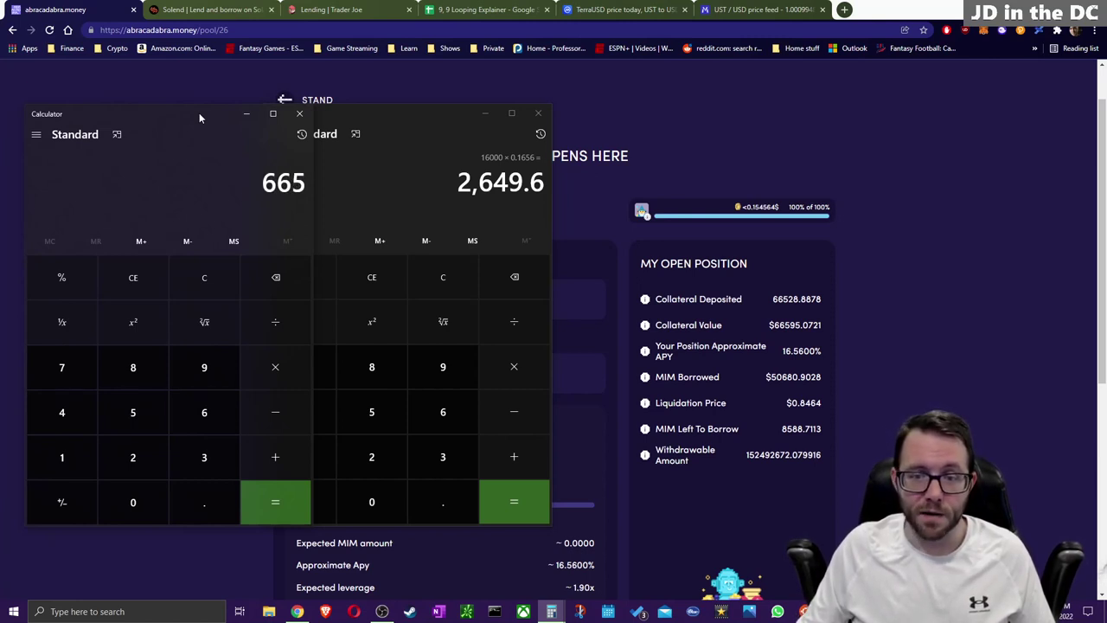
pyautogui.write('95.07')
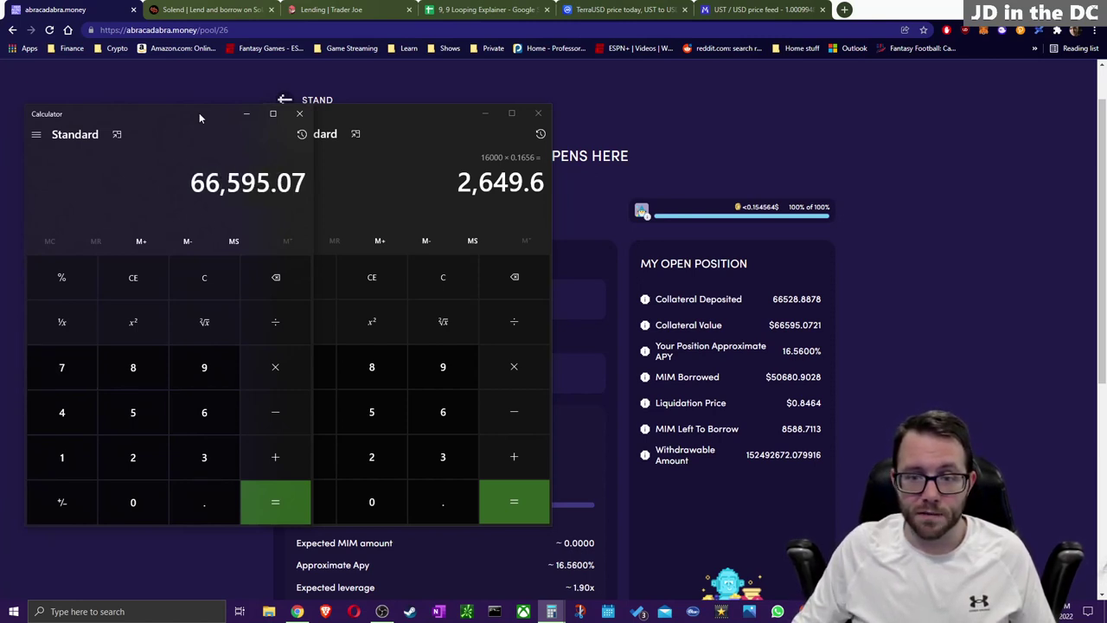
pyautogui.write('21*.1656')
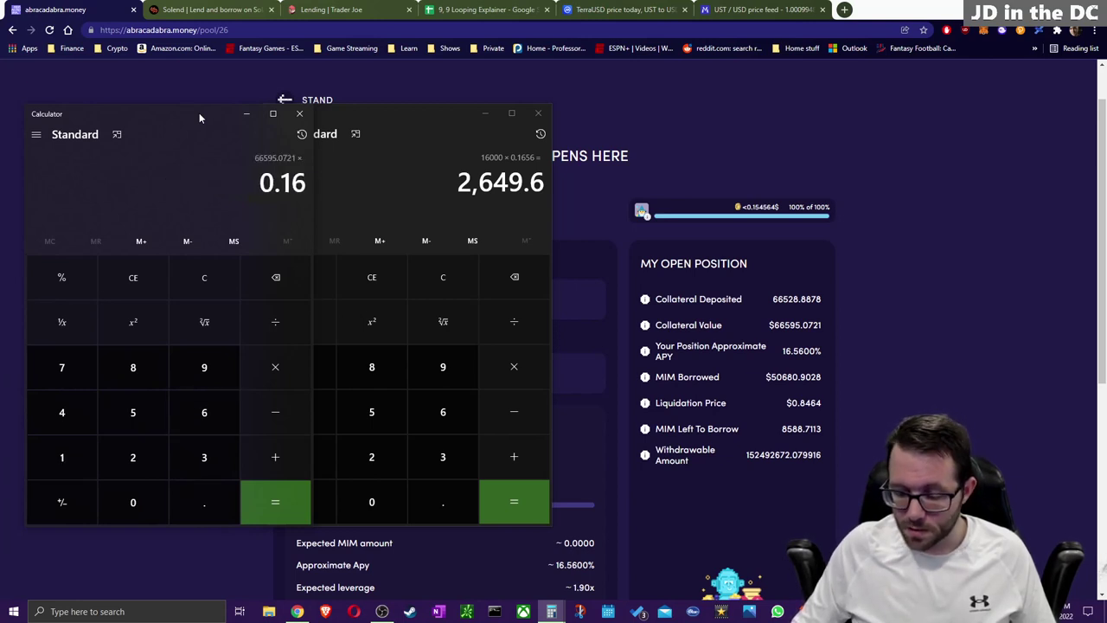
pyautogui.press('Return')
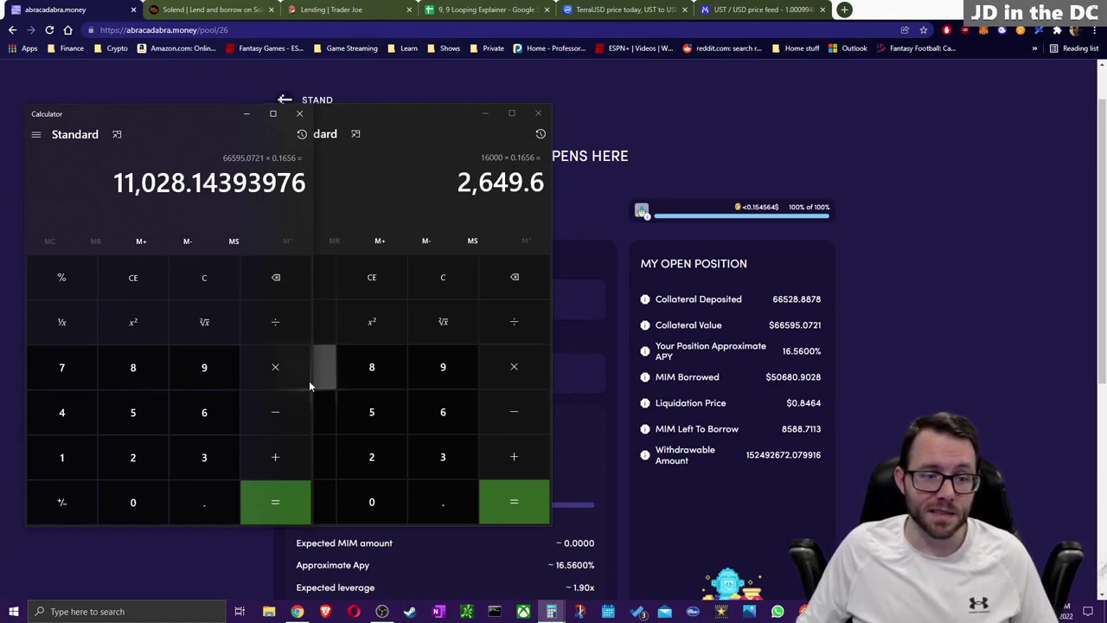
# Step: Divide the looped annual return by the 16000 initial investment, and close both Calculator windows
pyautogui.click(296, 333)
pyautogui.write('160000')
pyautogui.press('Return')
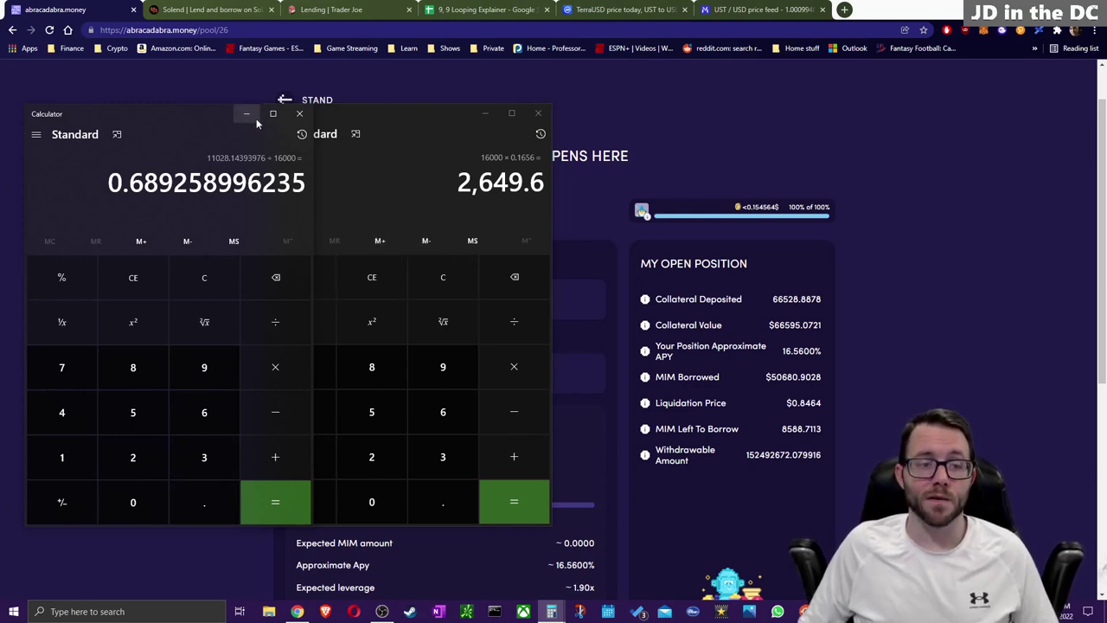
pyautogui.click(299, 113)
pyautogui.click(536, 114)
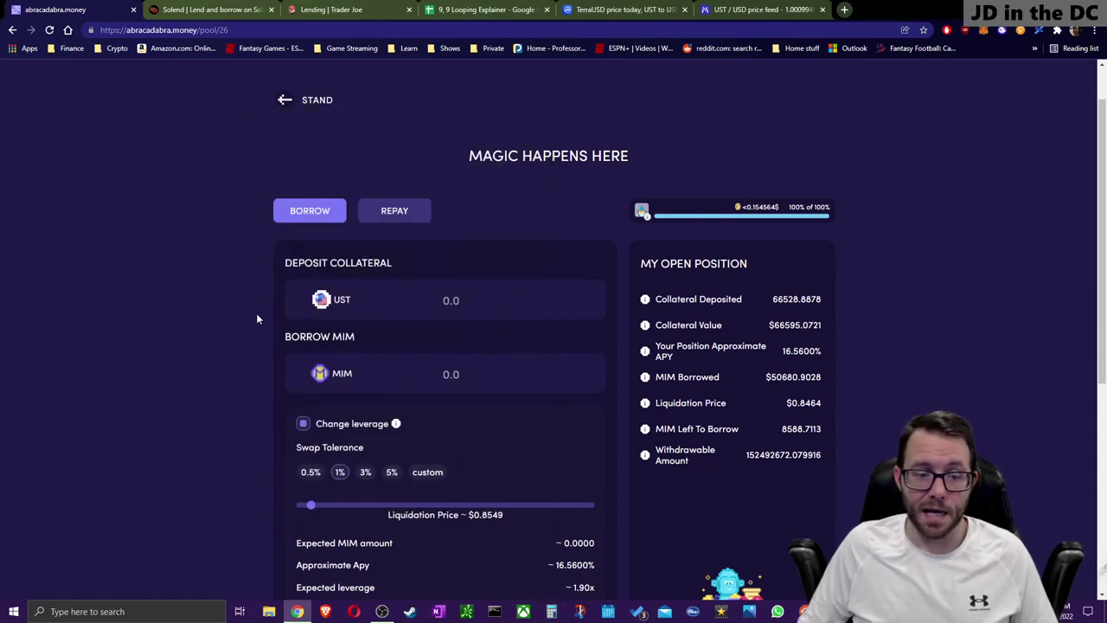
# Step: Set the UST cauldron's expected leverage to about 2.71x, glance at the Solend markets for comparison, and review the cauldron page
pyautogui.scroll(-1, 553, 346)
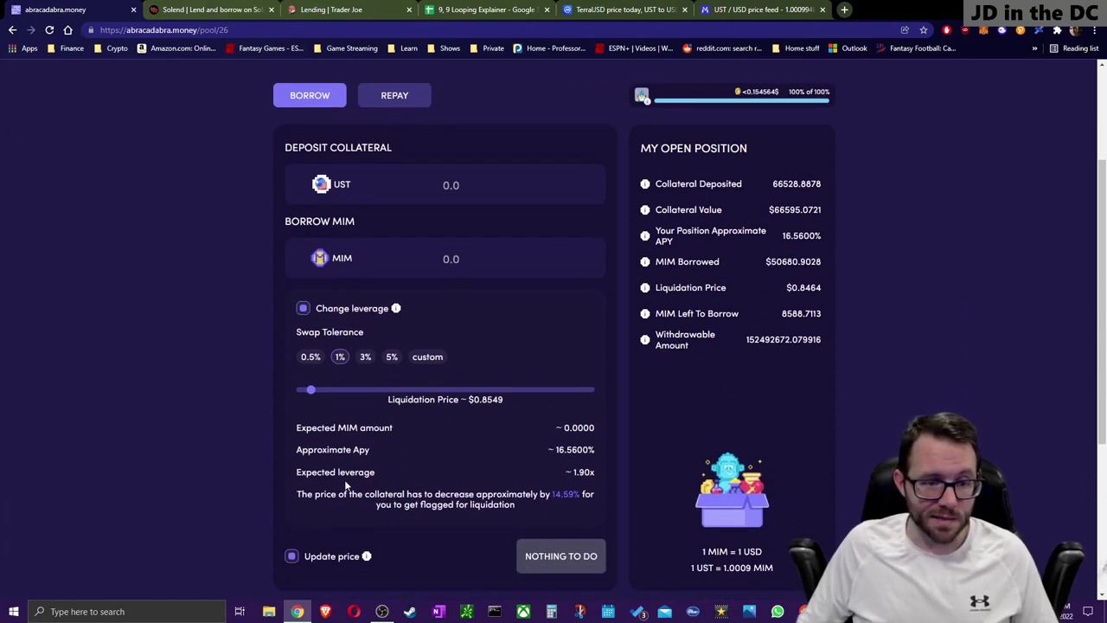
pyautogui.moveTo(312, 393)
pyautogui.mouseDown()
pyautogui.moveTo(605, 396)
pyautogui.moveTo(306, 397)
pyautogui.moveTo(319, 393)
pyautogui.mouseUp()
pyautogui.click(208, 10)
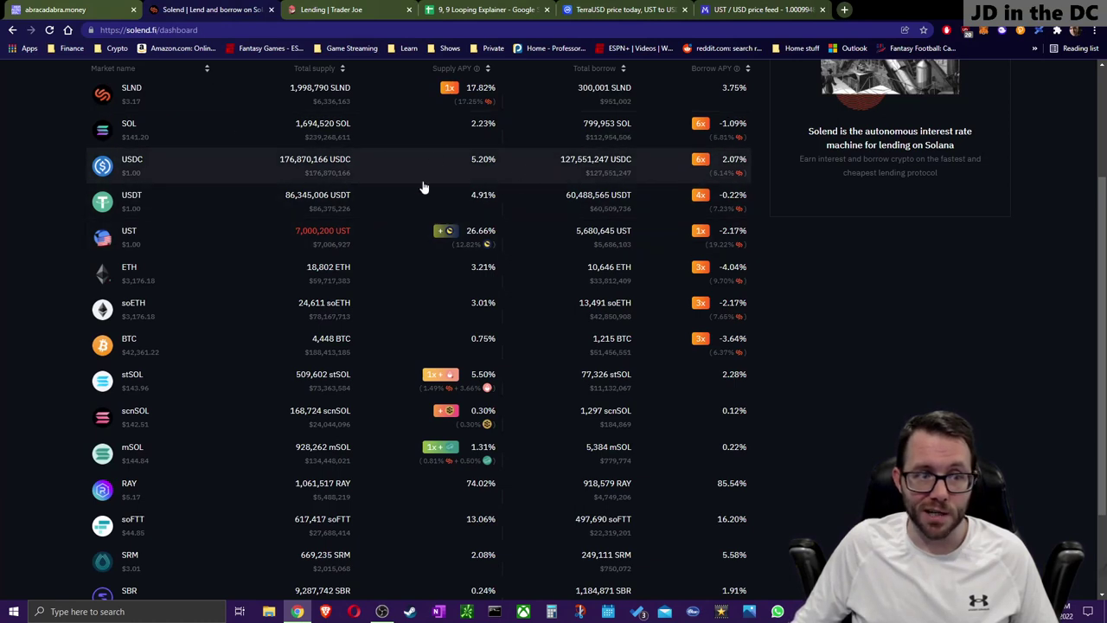
pyautogui.click(56, 10)
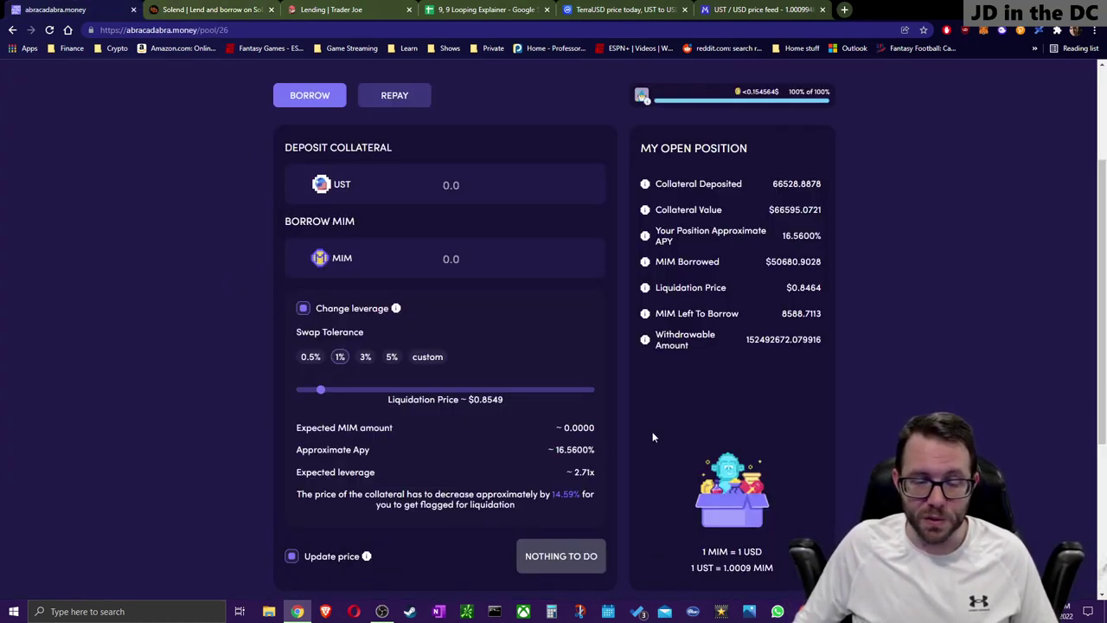
pyautogui.scroll(-1, 346, 528)
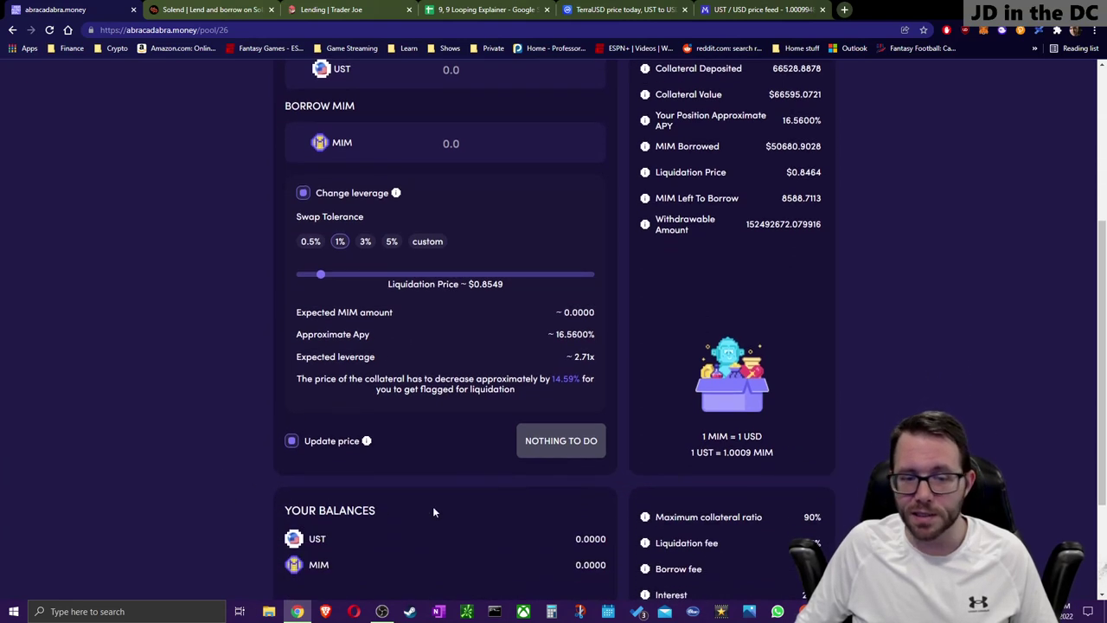
pyautogui.scroll(3, 416, 272)
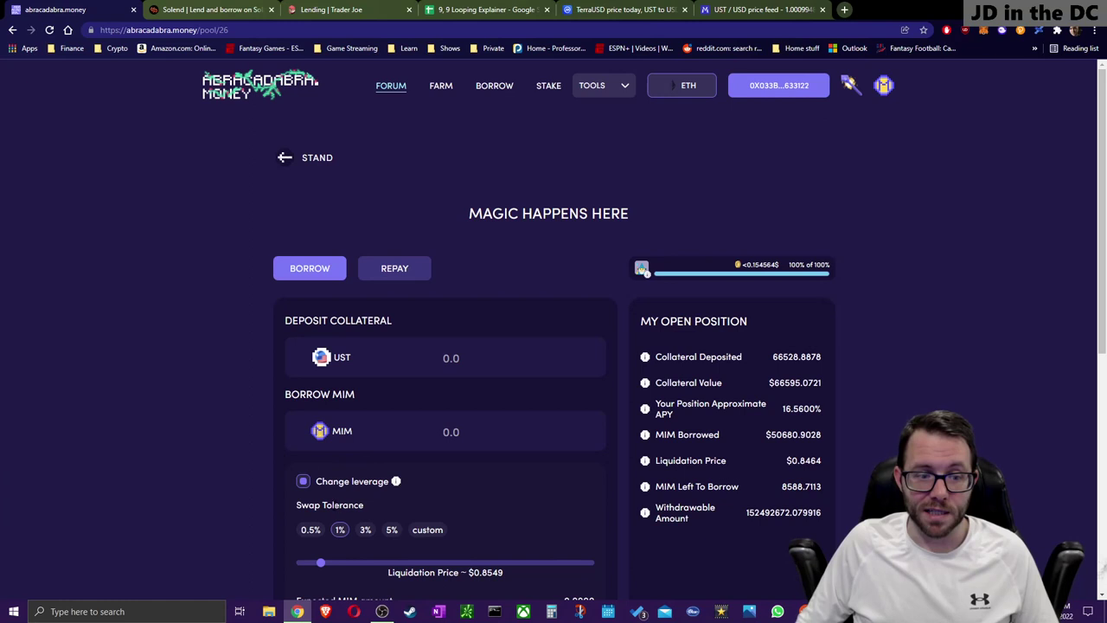
pyautogui.scroll(-2, 355, 456)
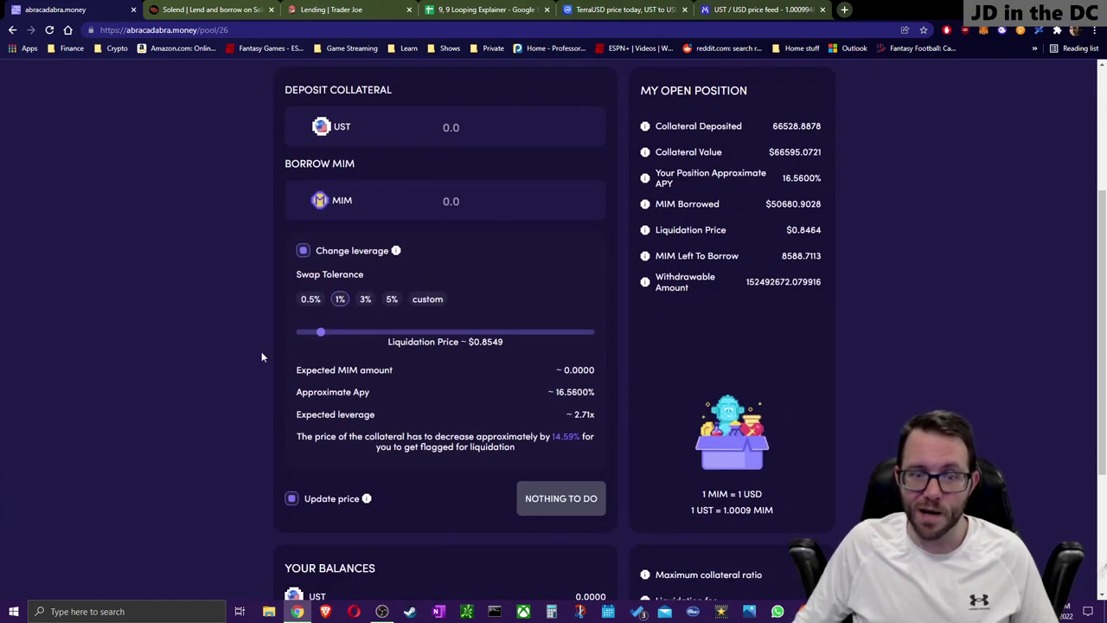
# Step: Switch to the Solend dashboard and inspect the supply and borrow details of the USDC market
pyautogui.click(194, 9)
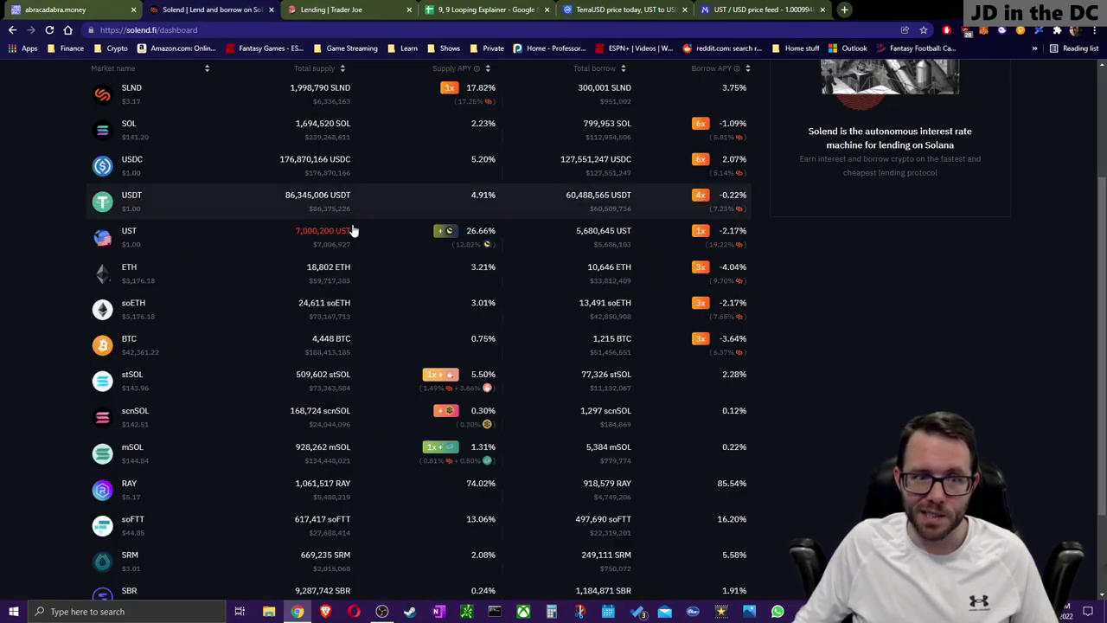
pyautogui.scroll(1, 293, 154)
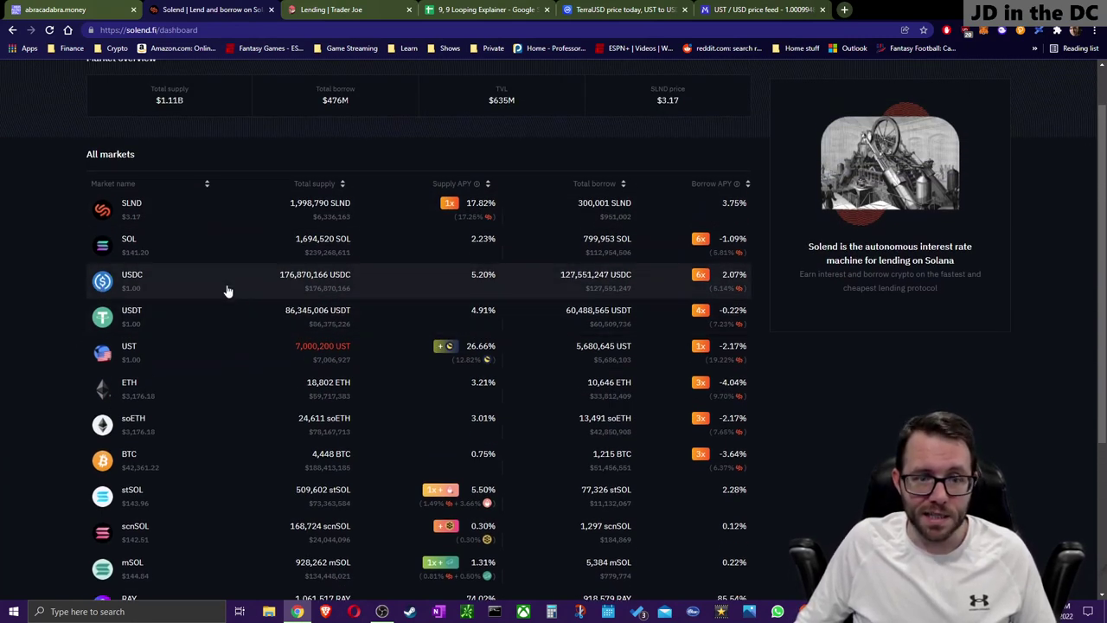
pyautogui.click(273, 292)
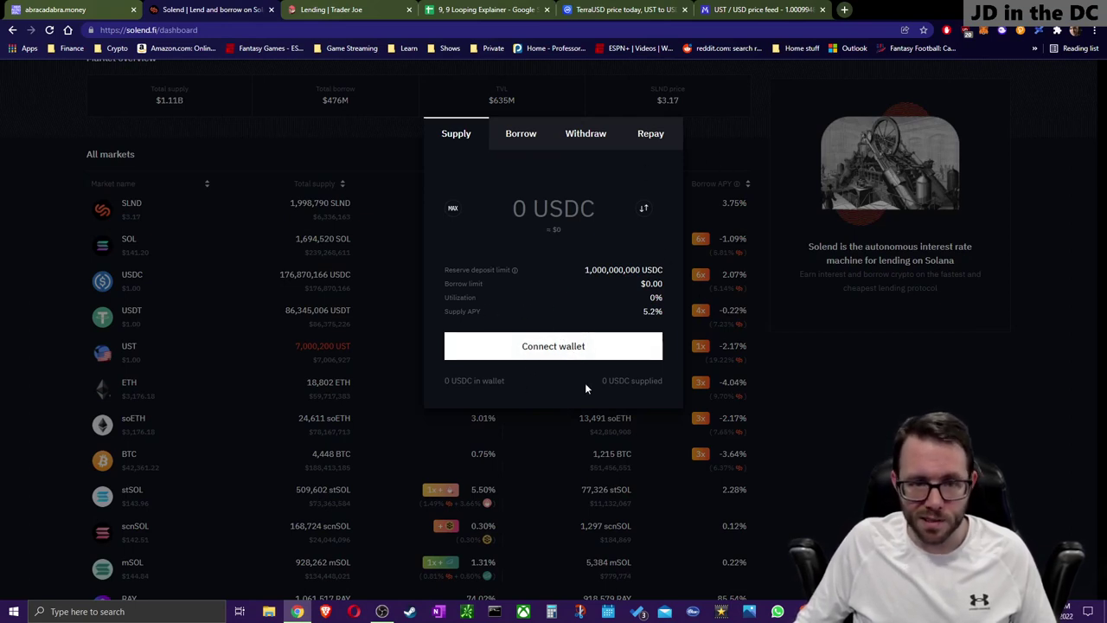
pyautogui.click(407, 285)
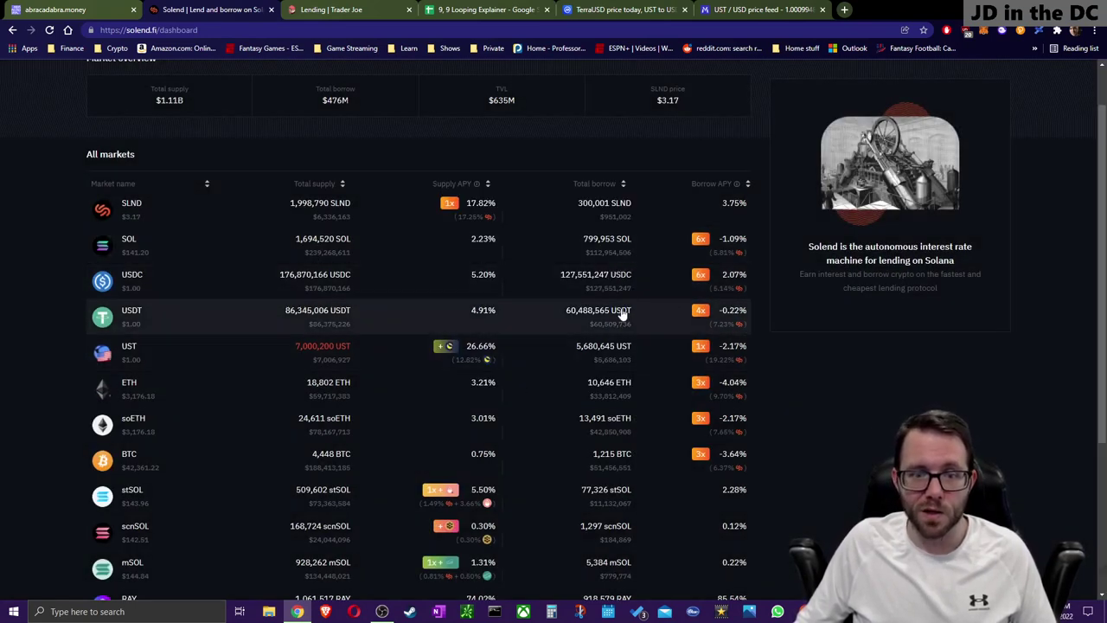
pyautogui.click(610, 281)
pyautogui.click(511, 137)
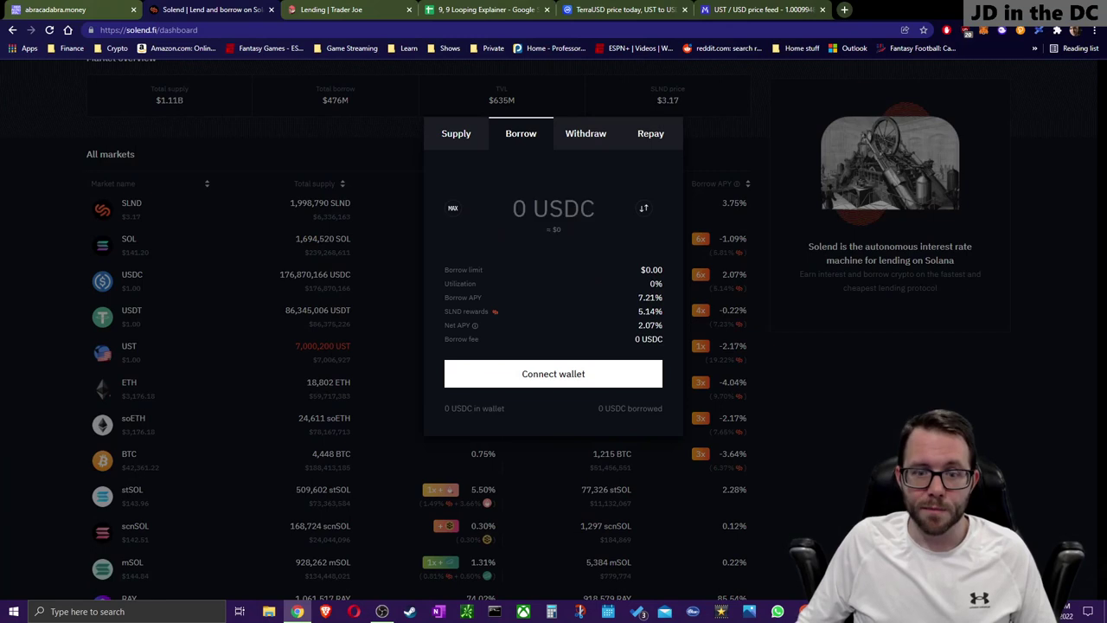
pyautogui.press('Escape')
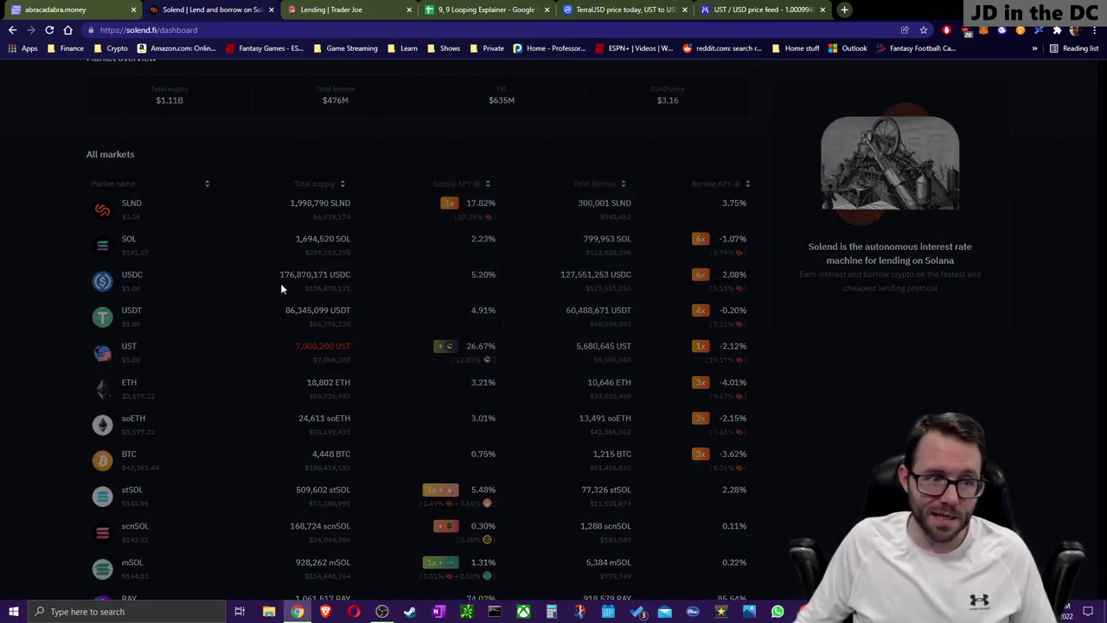
pyautogui.click(270, 279)
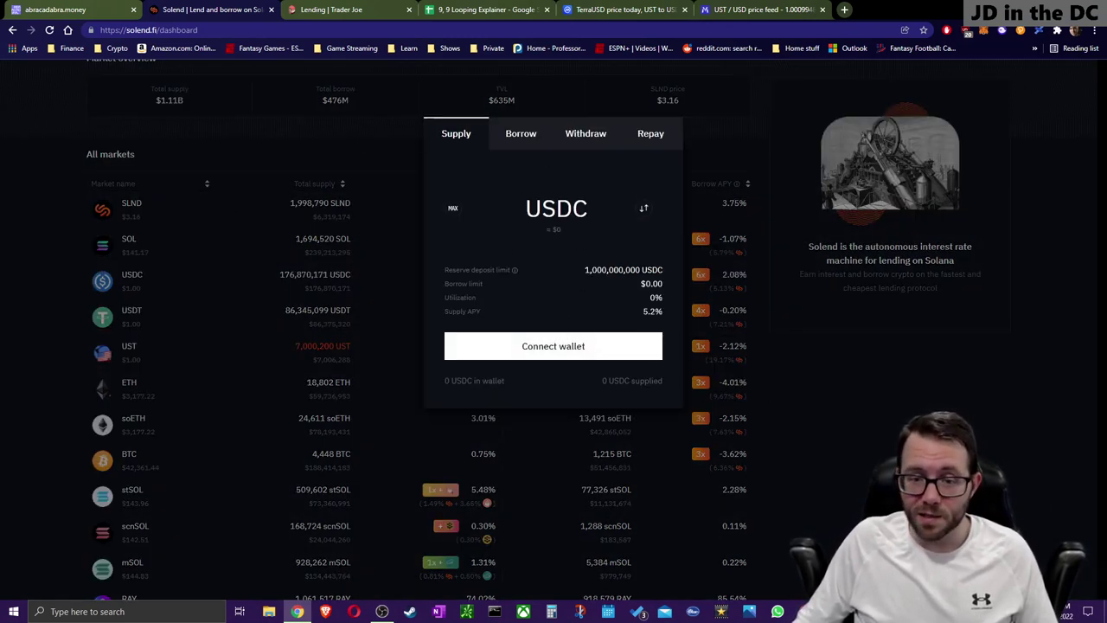
pyautogui.press('Escape')
# Step: Switch back to the UST cauldron on abracadabra.money and raise the expected leverage
pyautogui.hotkey('ctrl', 'shift', 'Tab')
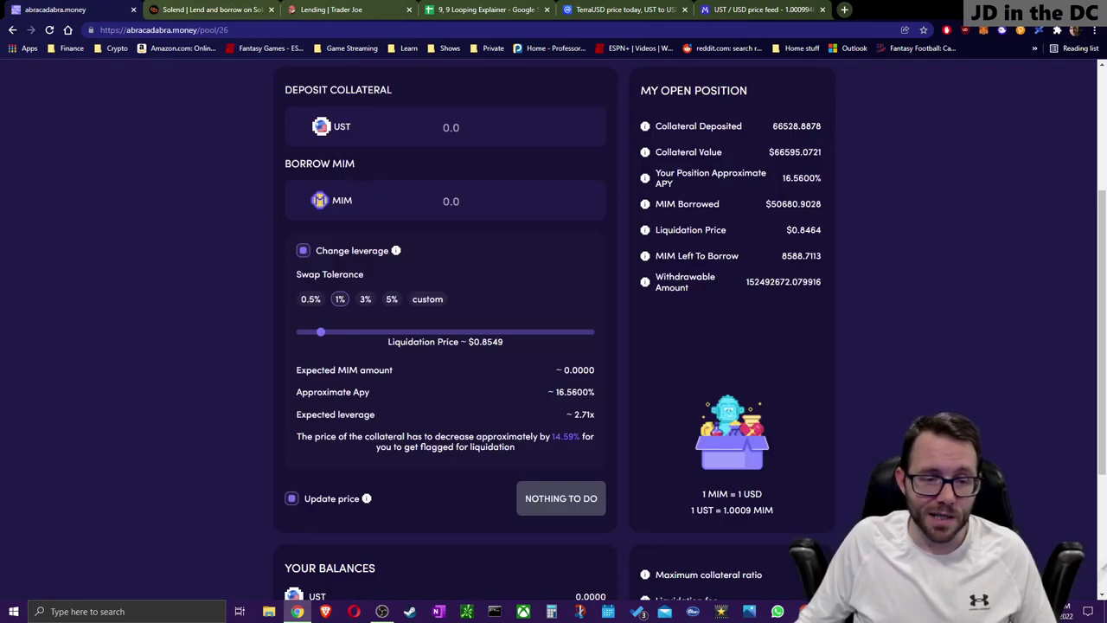
pyautogui.moveTo(321, 335); pyautogui.dragTo(541, 347)
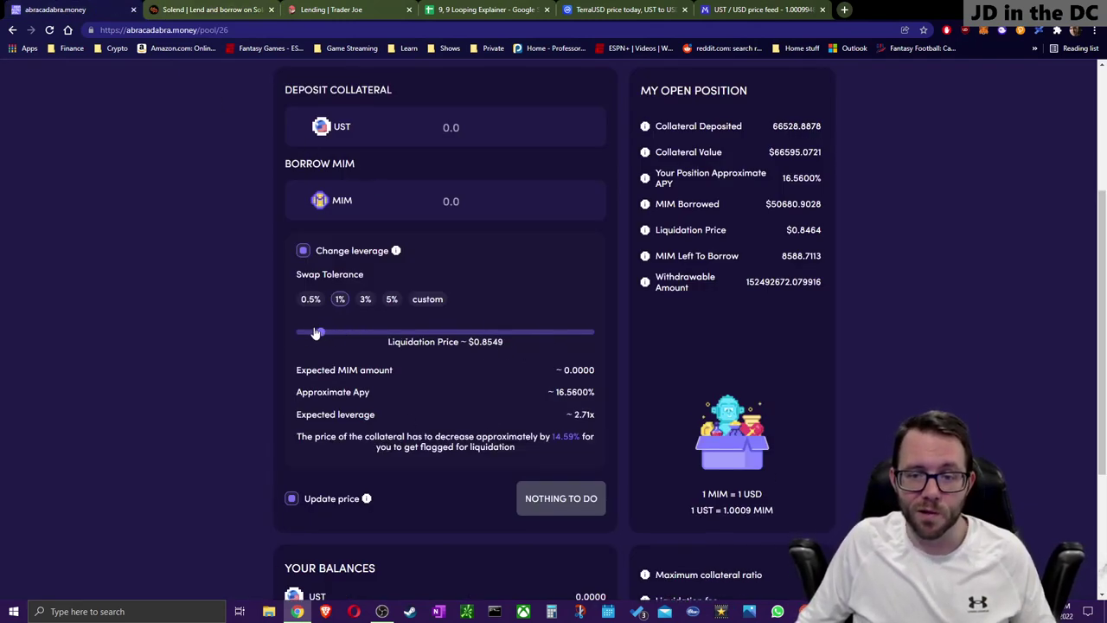